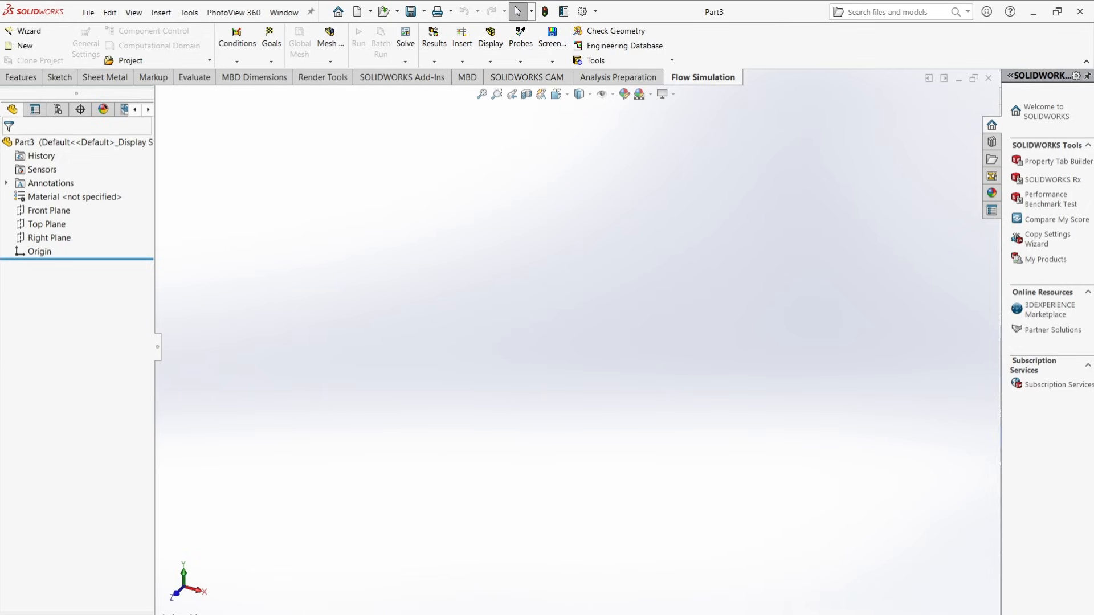
Step: Check the document's unit system and start a new sketch on the Right Plane, viewed normal to it
left_click(1003, 614)
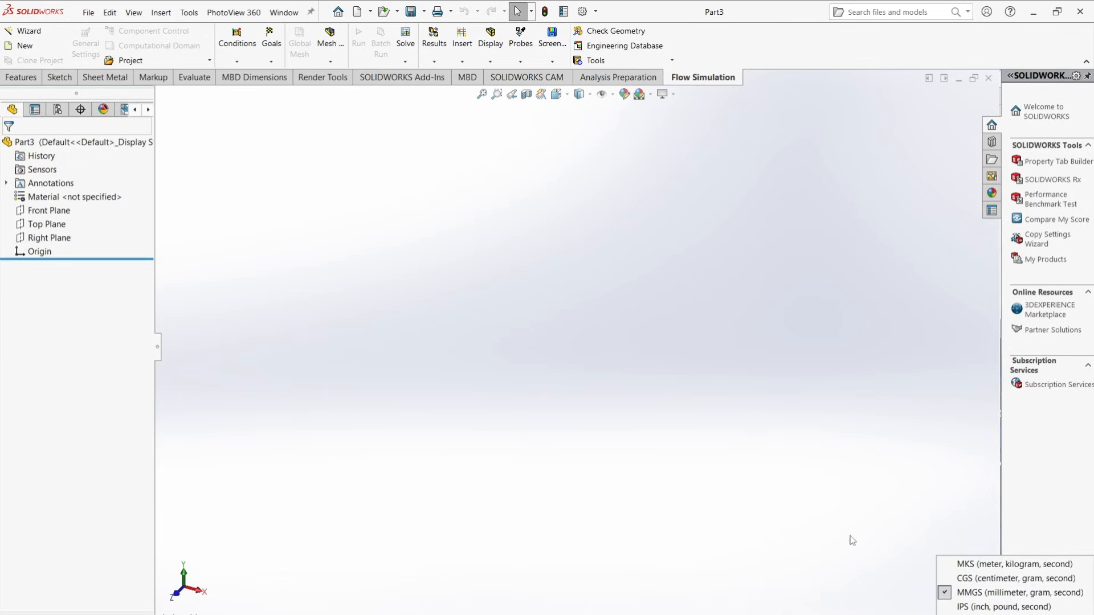
left_click(390, 290)
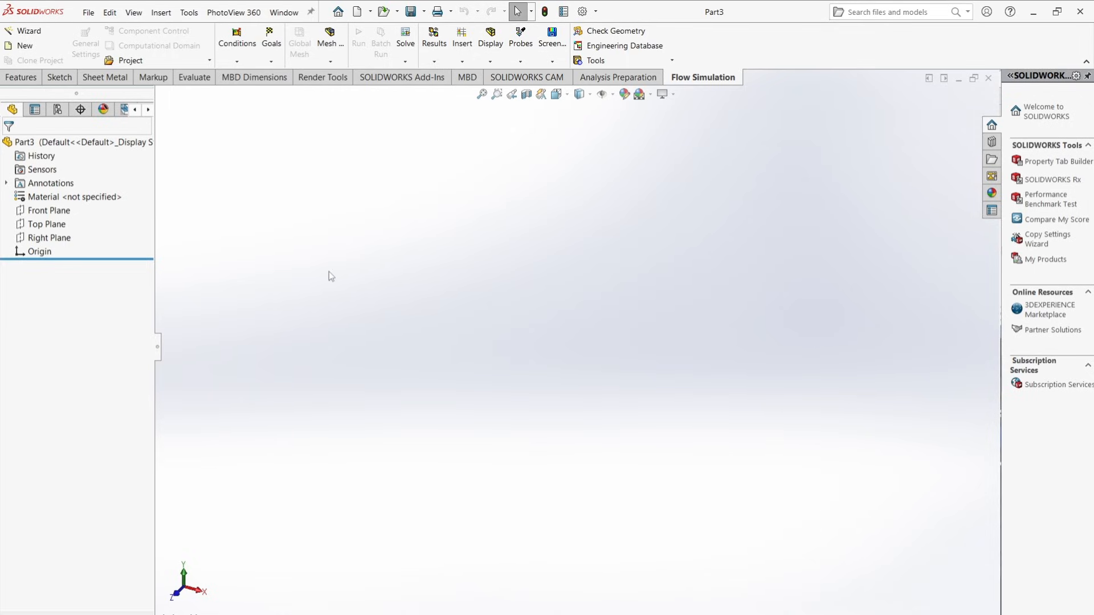
left_click(66, 242)
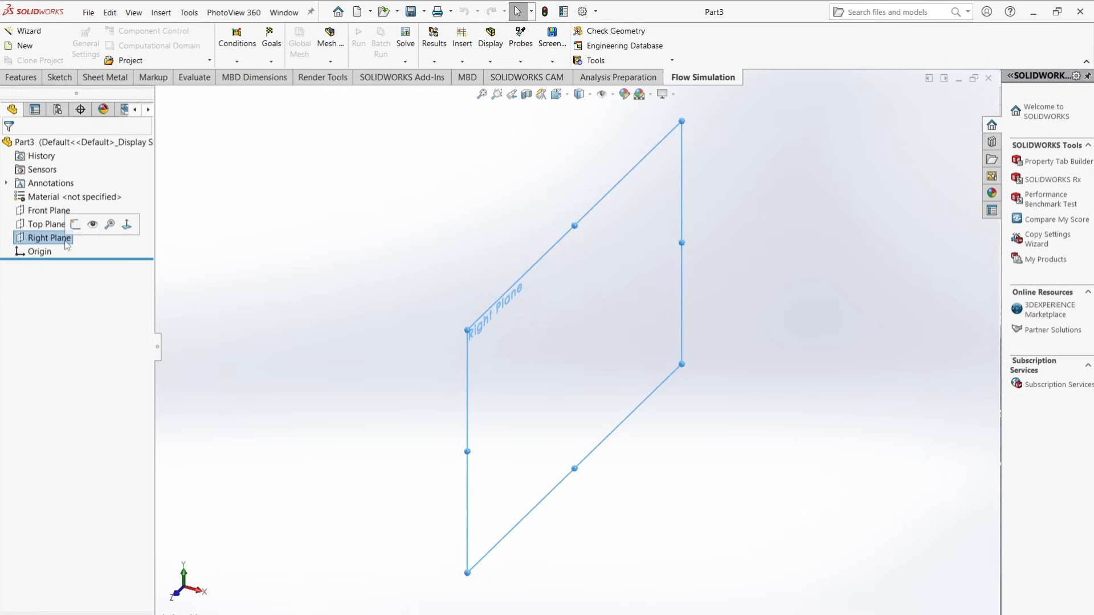
left_click(126, 225)
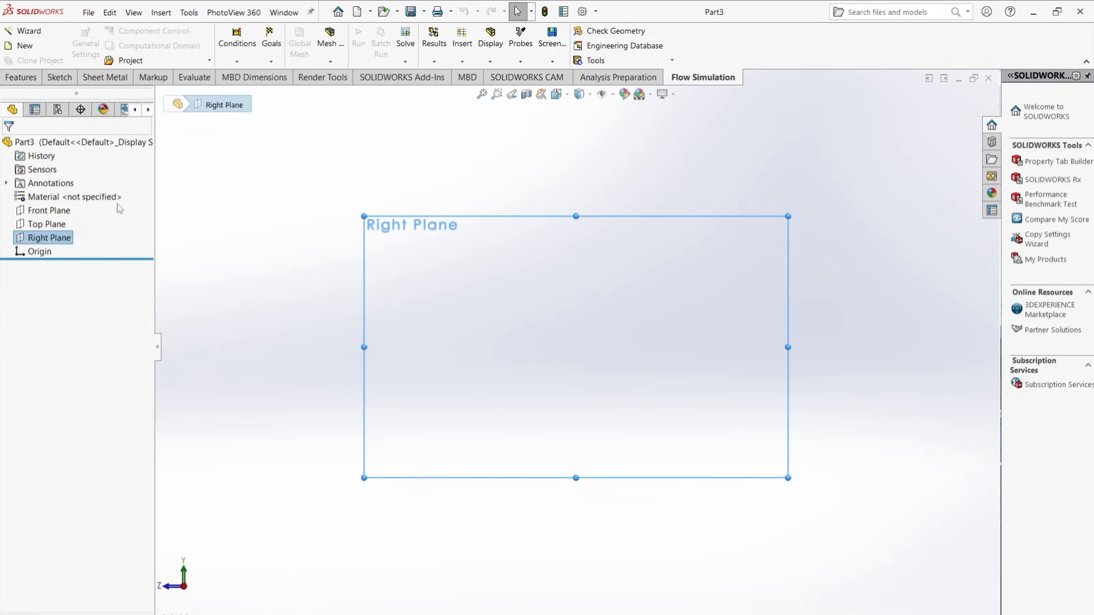
left_click(60, 78)
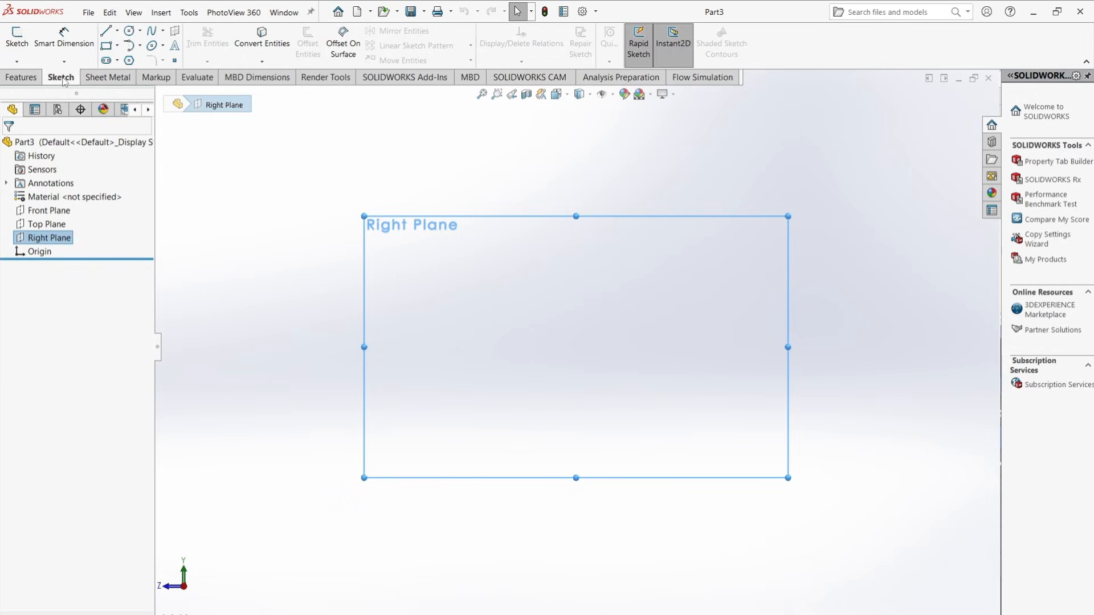
left_click(23, 41)
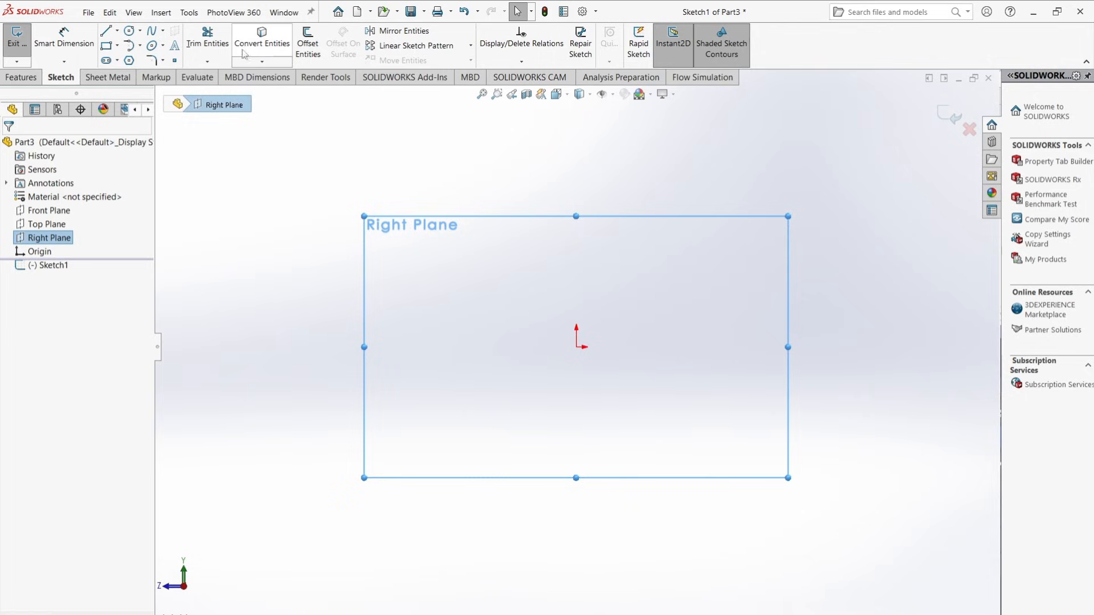
Step: Insert the DESAIN MOBIL image into the sketch as a sketch picture
left_click(193, 15)
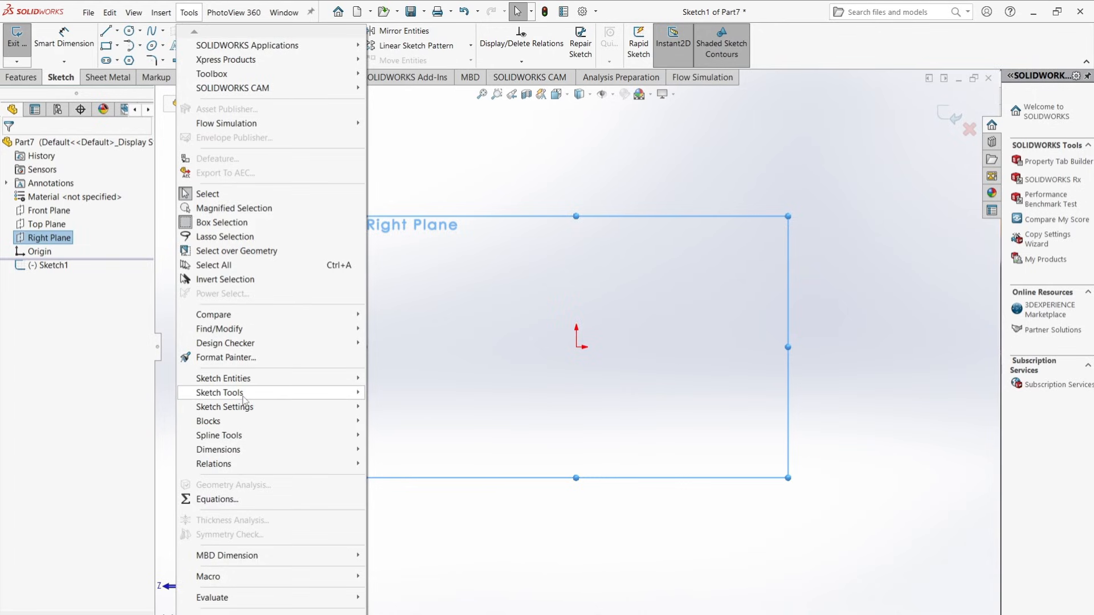
mouse_move(244, 399)
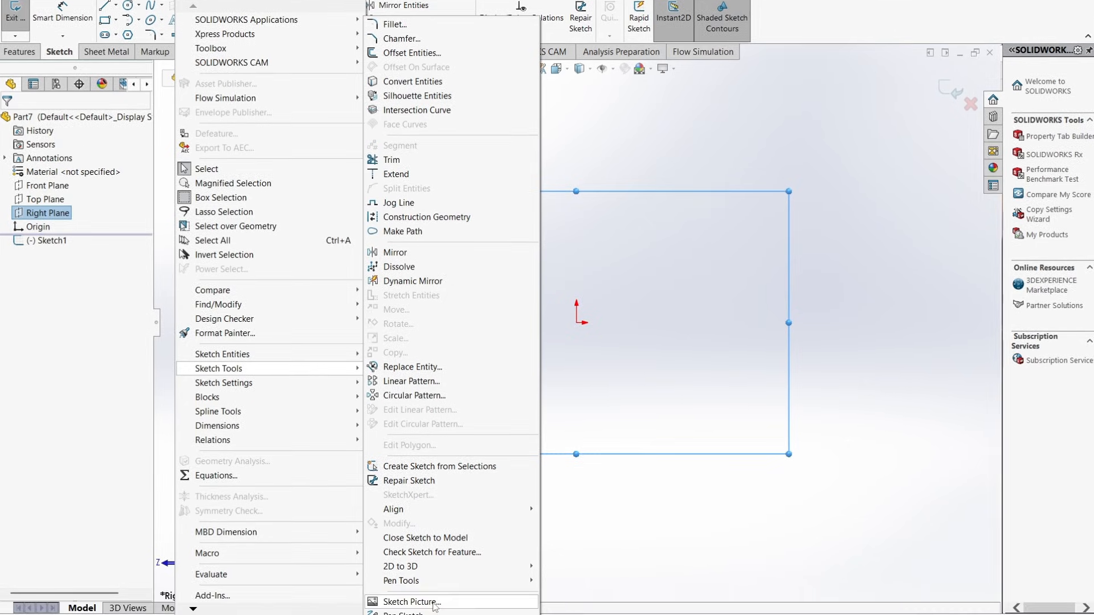
left_click(433, 600)
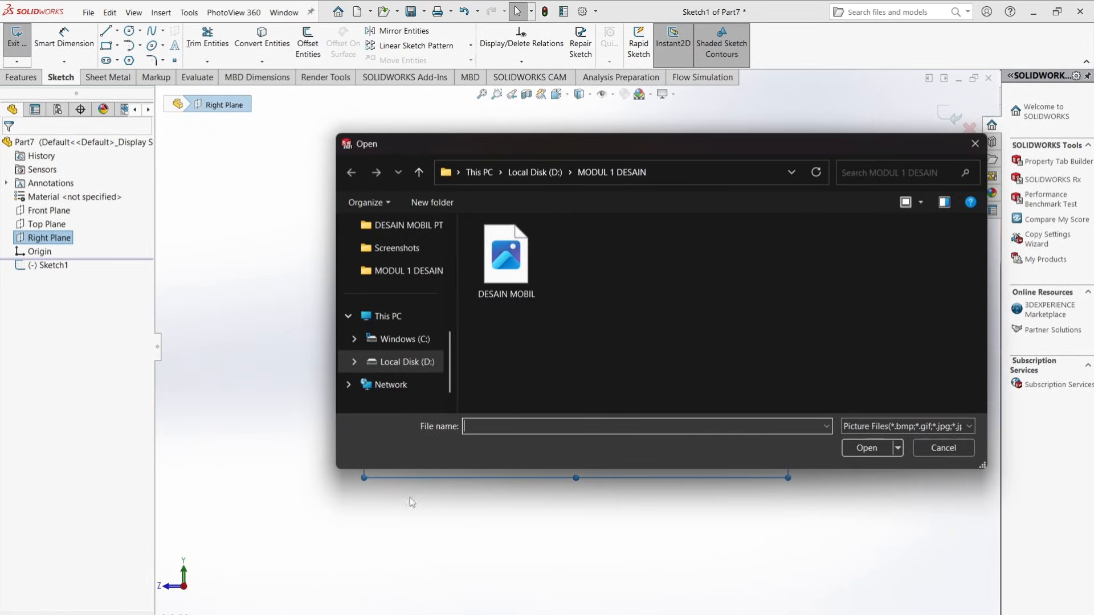
left_click(517, 251)
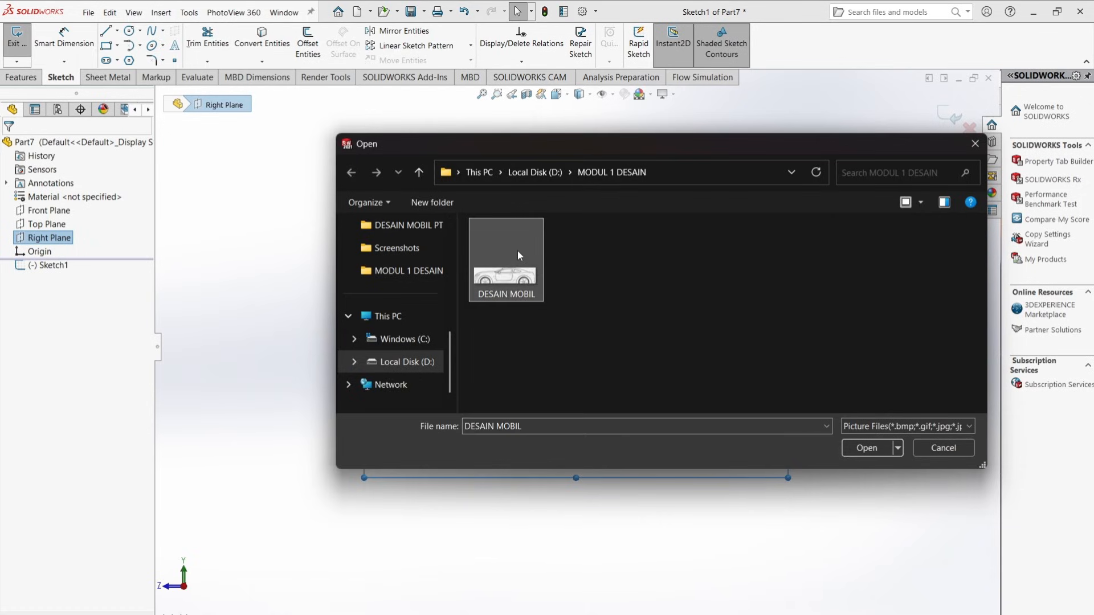
left_click(864, 449)
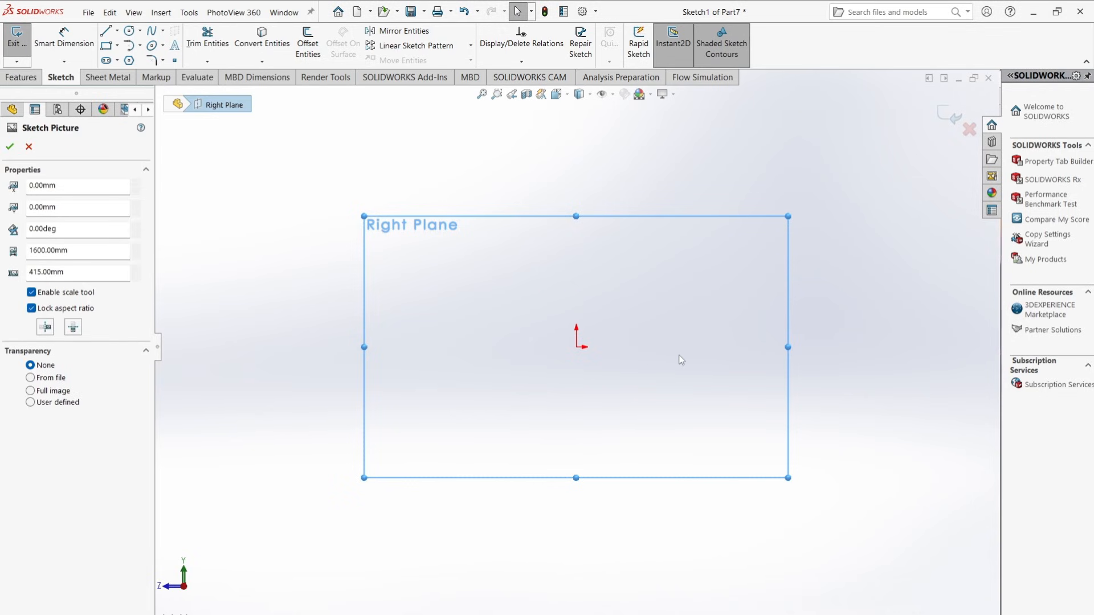
Step: Lay the picture's scale line along its lower edge from corner to corner and set its length to 456 mm
scroll(686, 336, "up", 7)
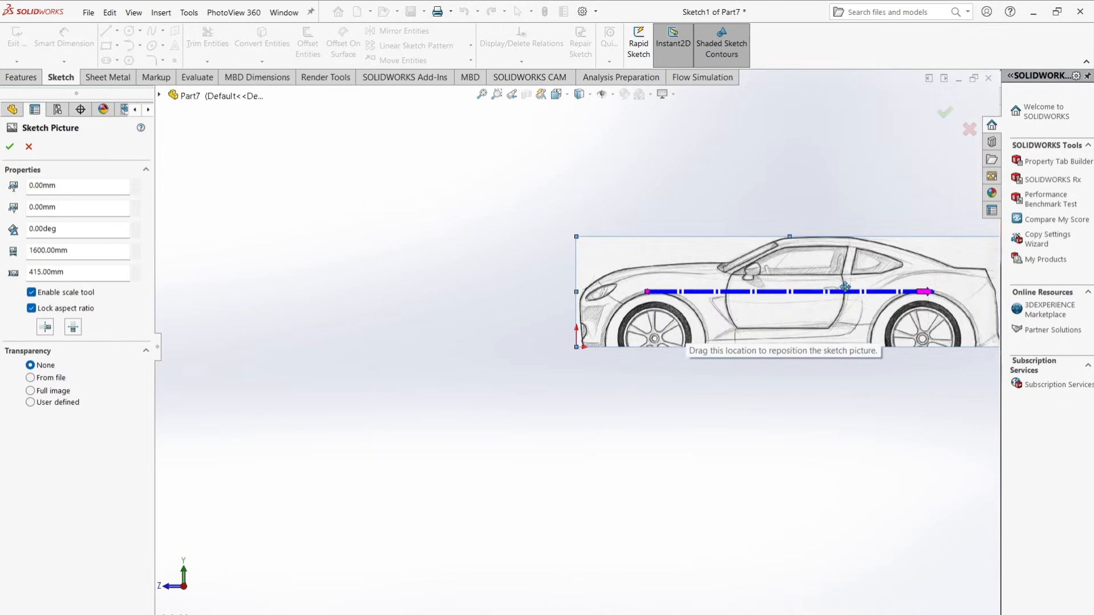
scroll(842, 286, "up", 3)
scroll(843, 286, "down", 3)
scroll(433, 344, "down", 2)
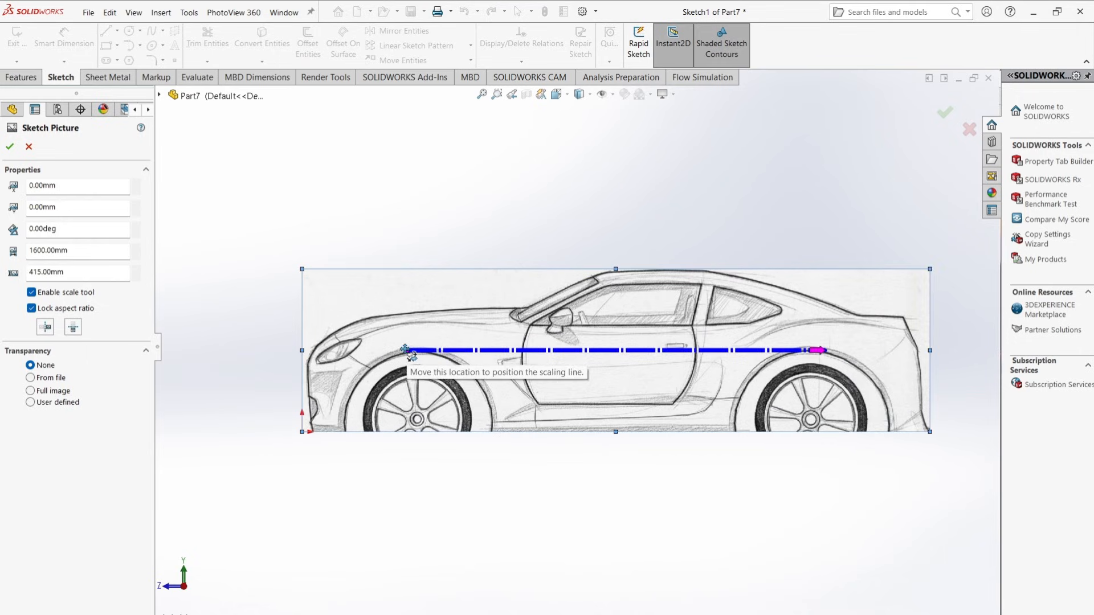
left_click_drag(405, 350, 302, 431)
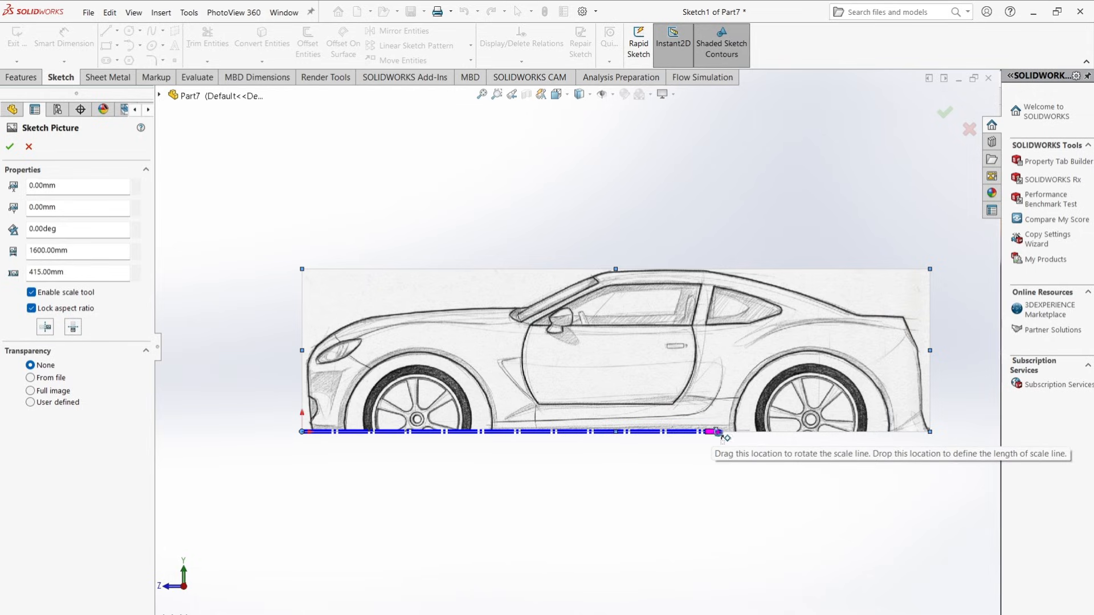
left_click_drag(717, 435, 931, 436)
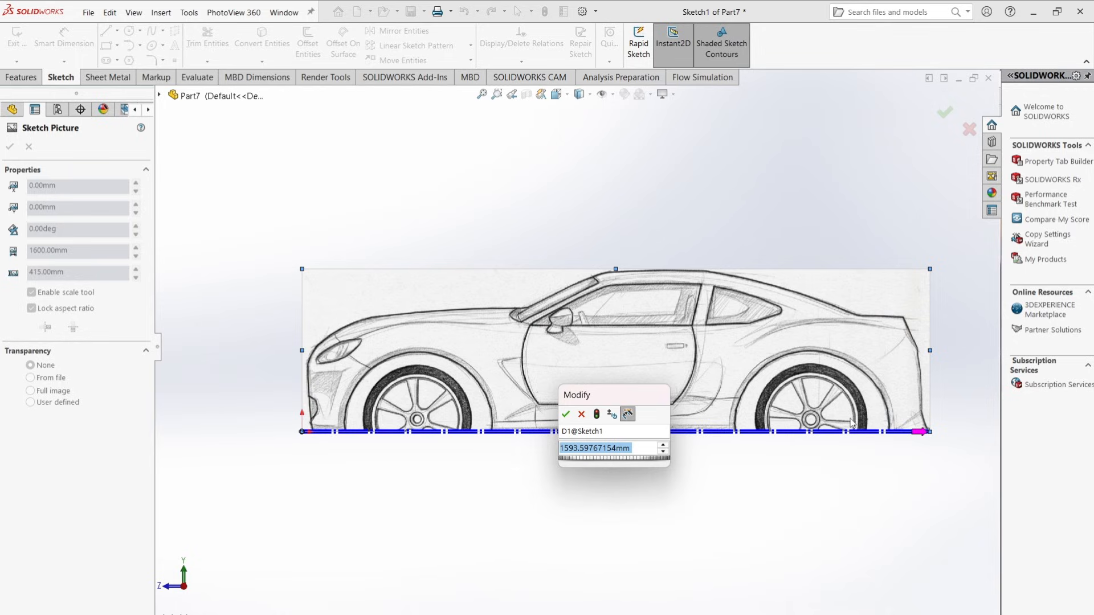
type("1600")
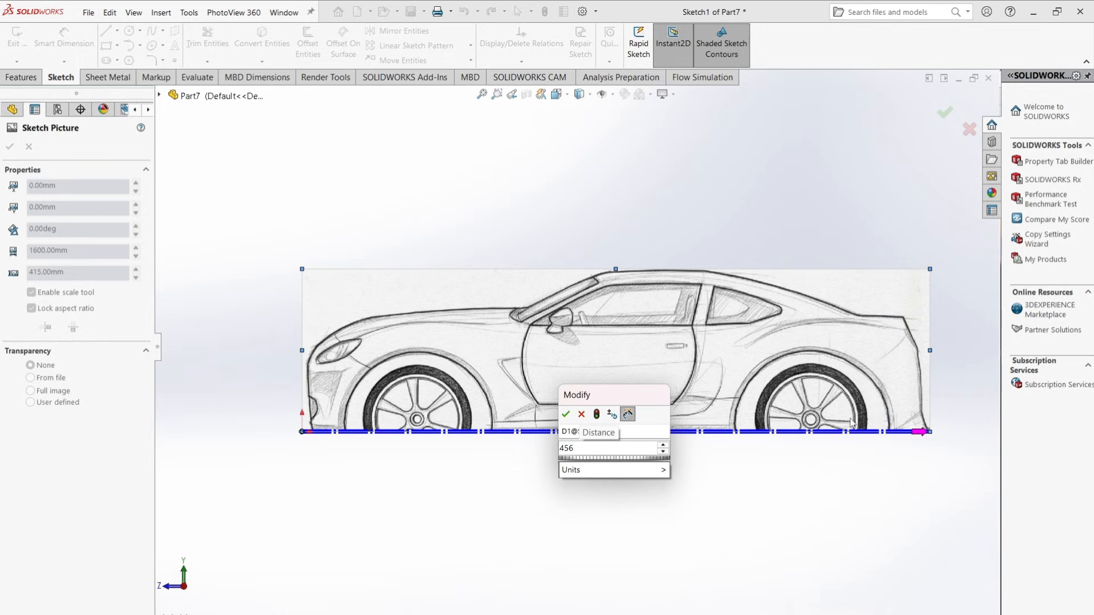
key("Return")
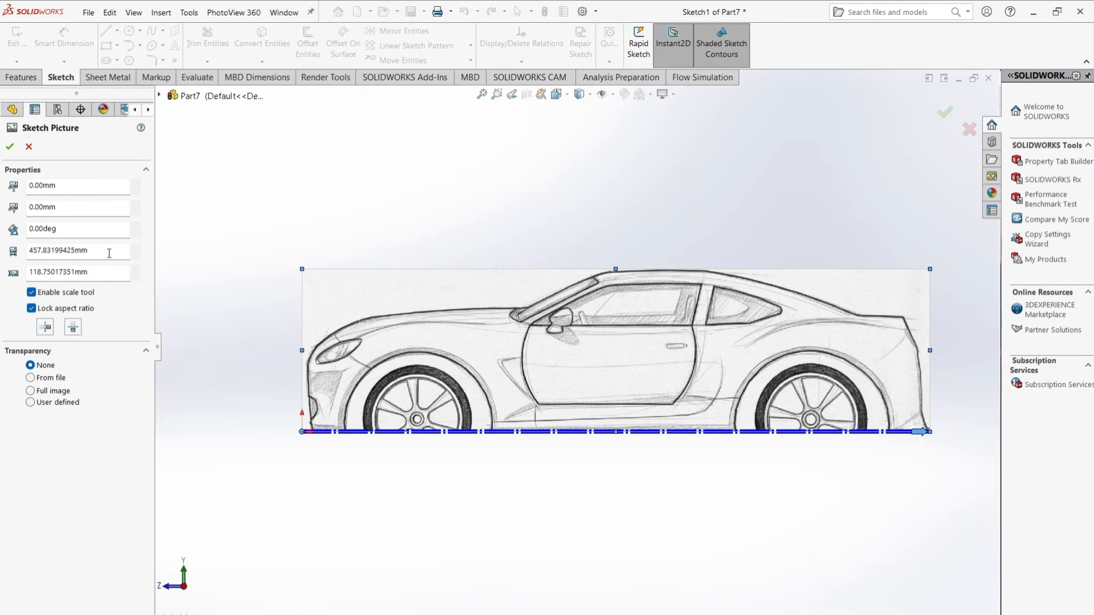
Step: Set the sketch picture's width to 456 mm and its height to 125 mm with the aspect ratio locked
left_click_drag(108, 253, 25, 249)
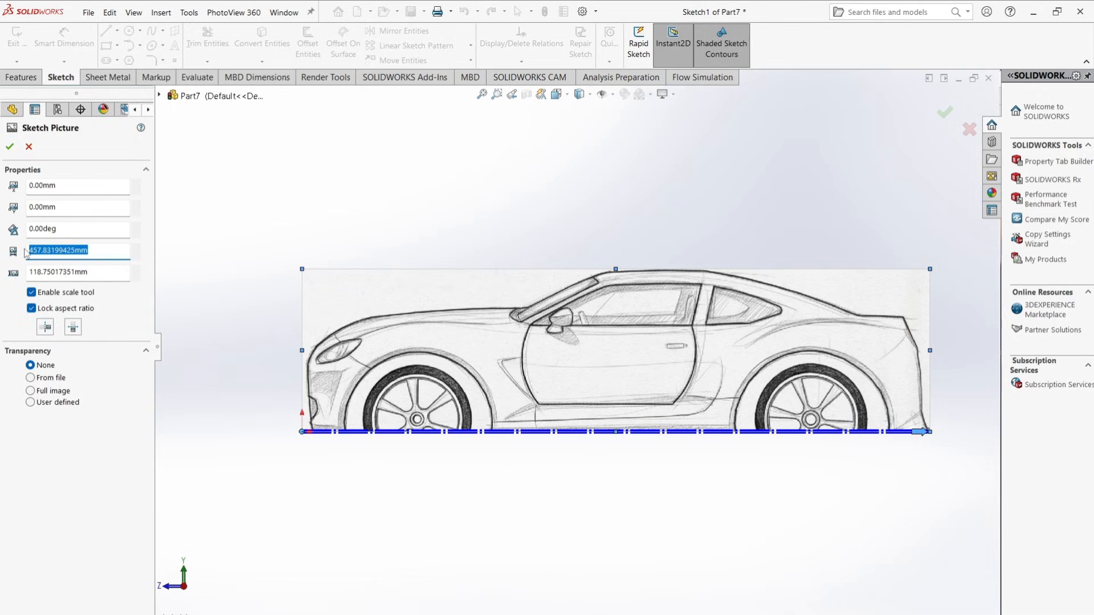
type("4")
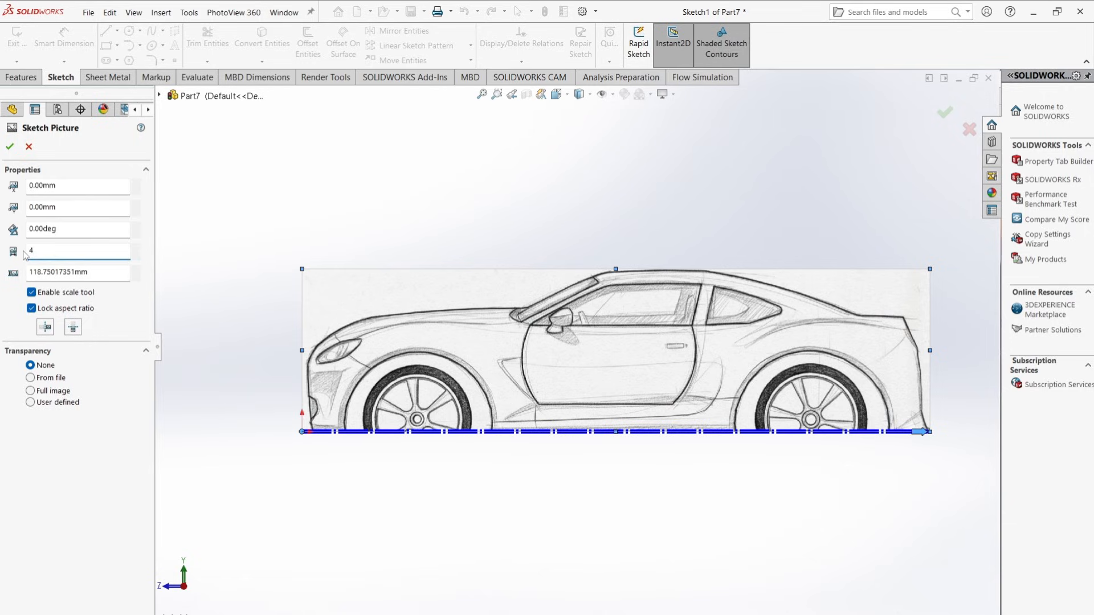
type("56")
left_click(106, 272)
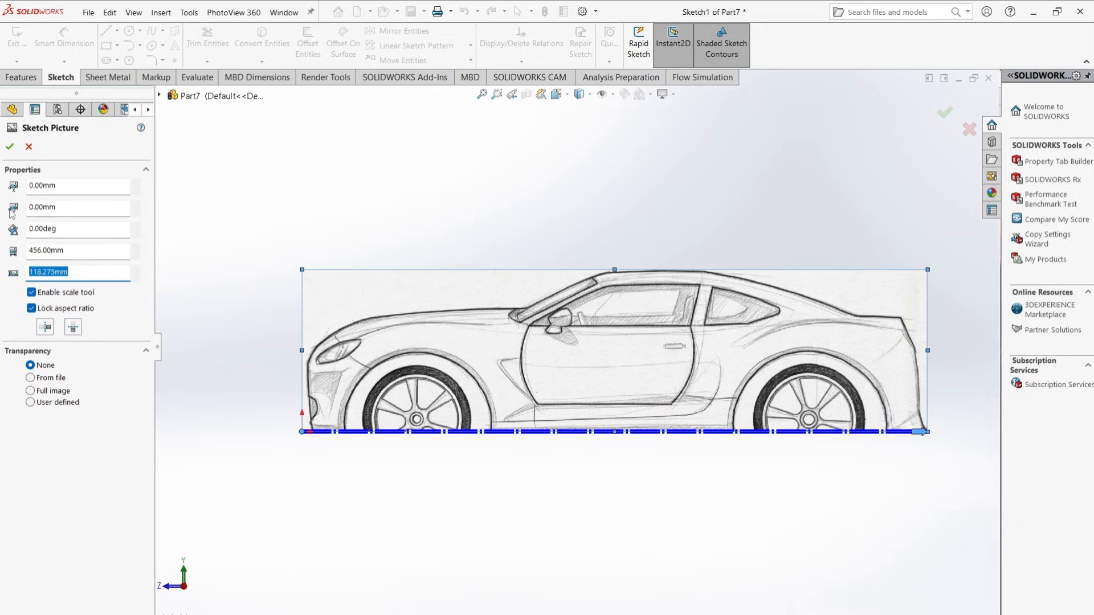
type("125")
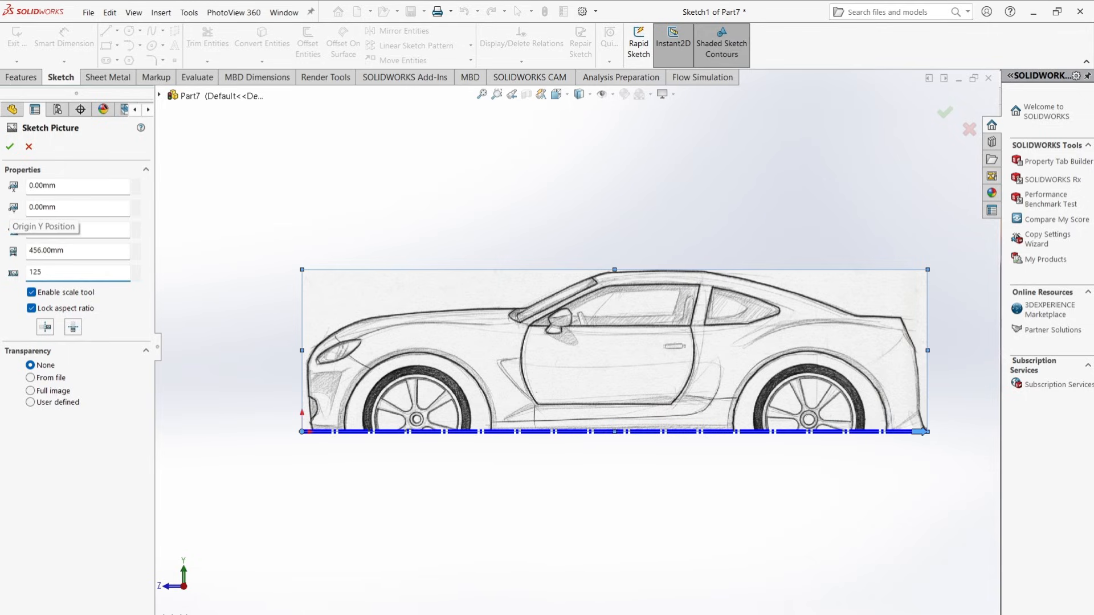
key("Return")
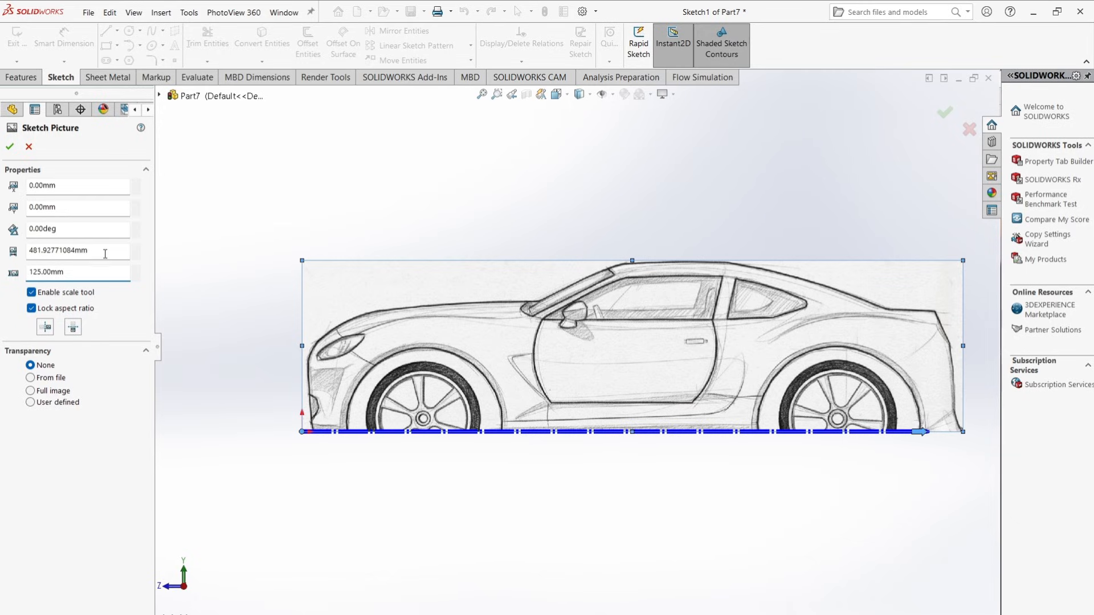
Step: Unlock the picture's aspect ratio, set its width to 456 mm and accept the sketch picture
left_click(31, 308)
left_click_drag(98, 254, 8, 252)
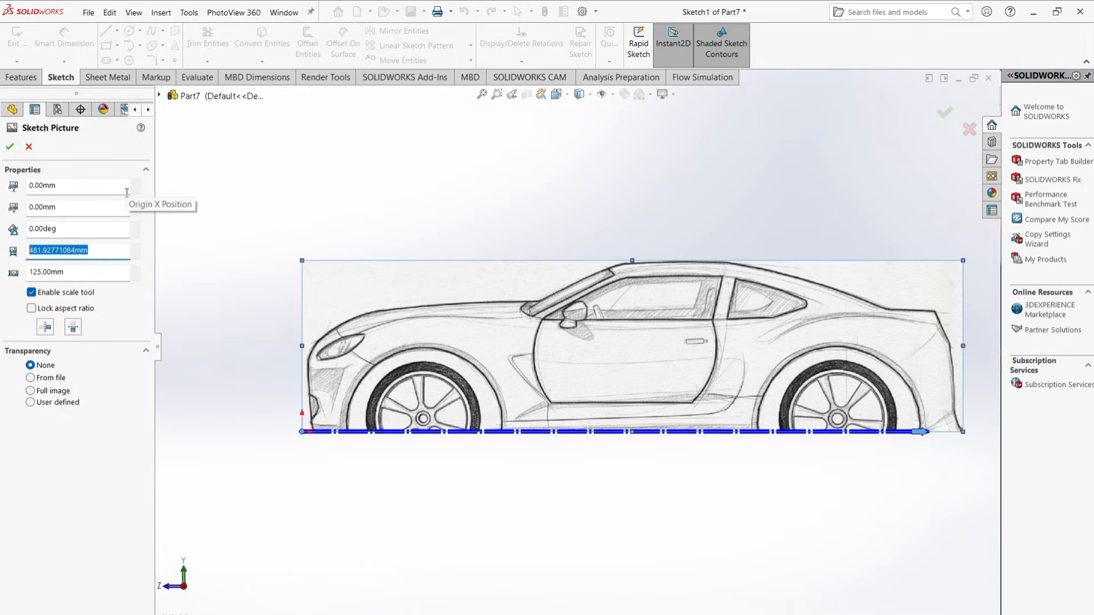
type("456")
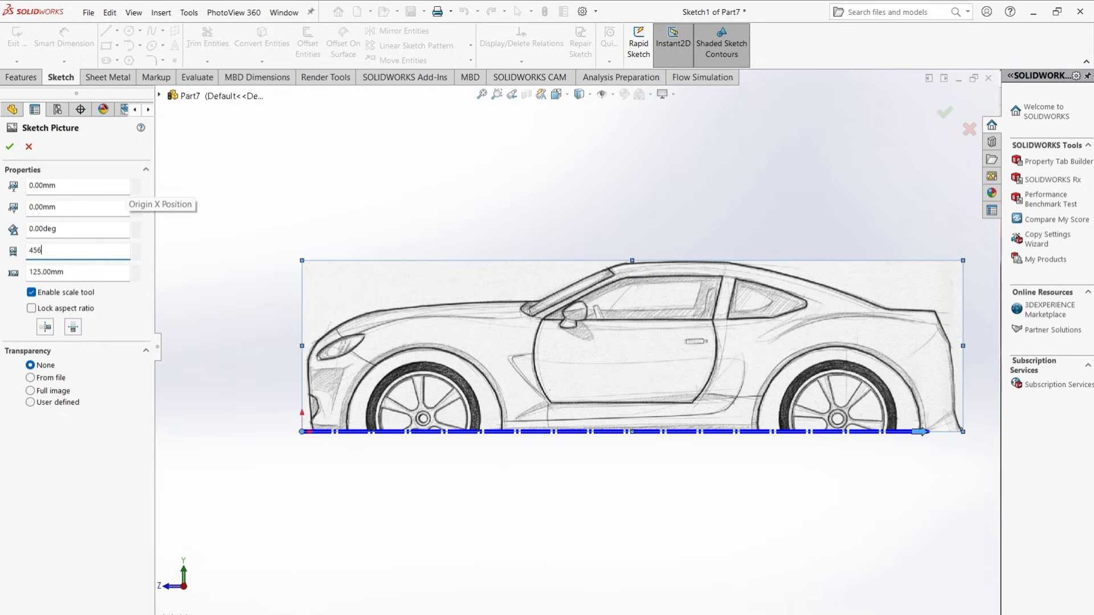
key("Return")
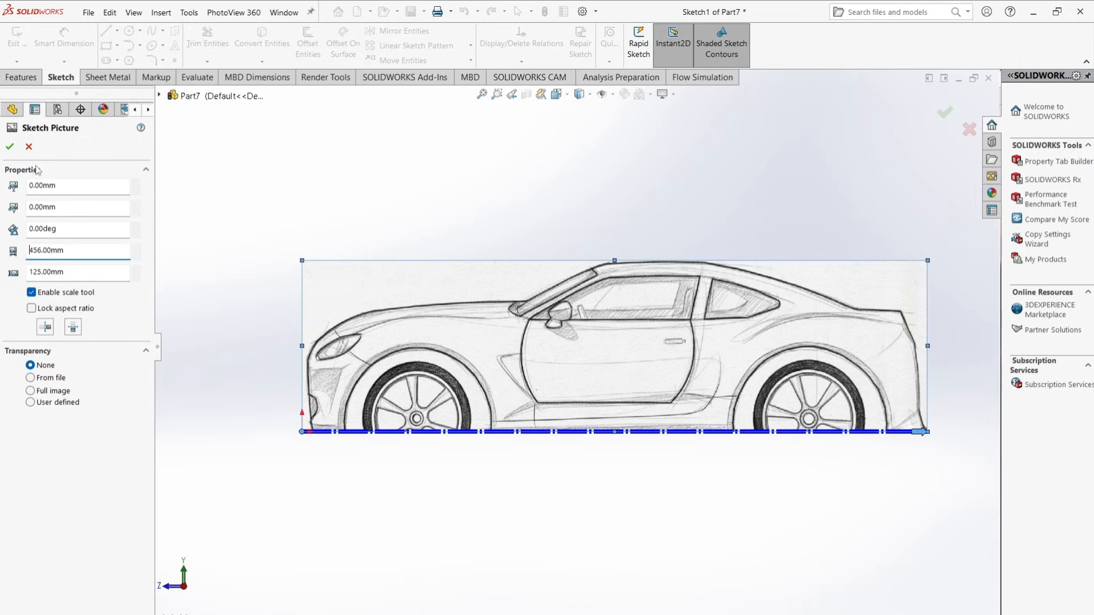
left_click(10, 148)
Step: Sketch circles centred on the rear and front wheel hubs along the wheel arches, with radii of about 57 mm and 54 mm
scroll(861, 425, "down", 2)
scroll(860, 424, "up", 3)
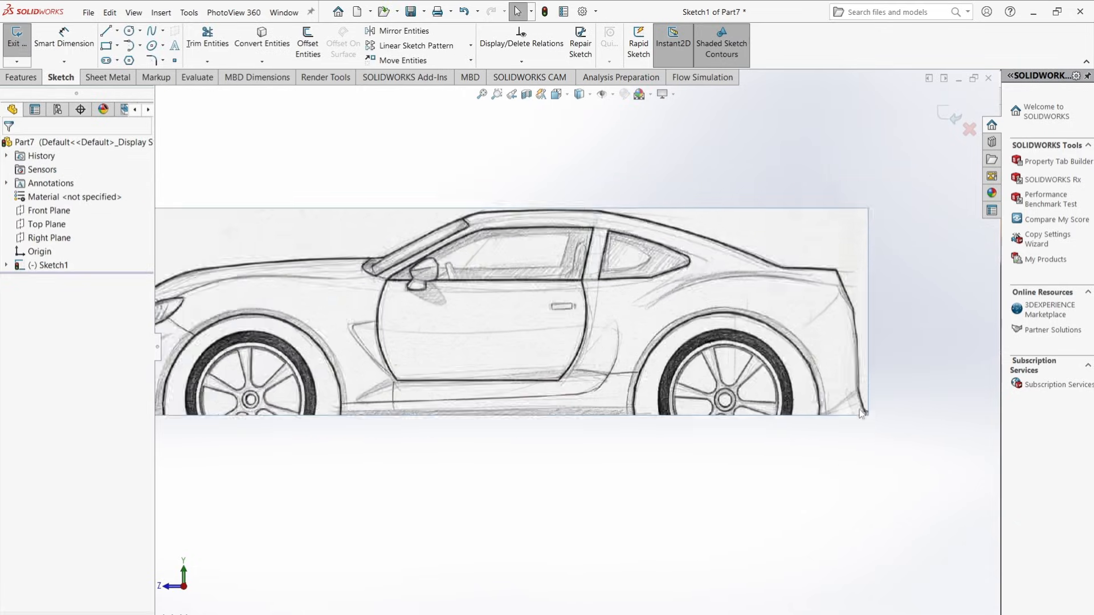
scroll(528, 277, "down", 1)
scroll(391, 274, "down", 2)
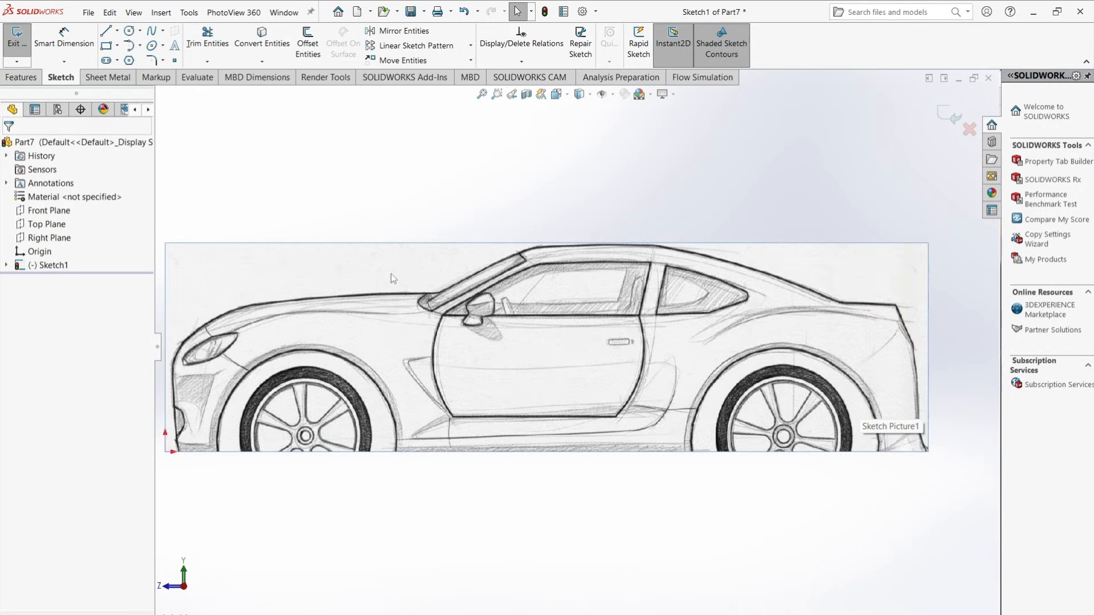
scroll(390, 272, "up", 2)
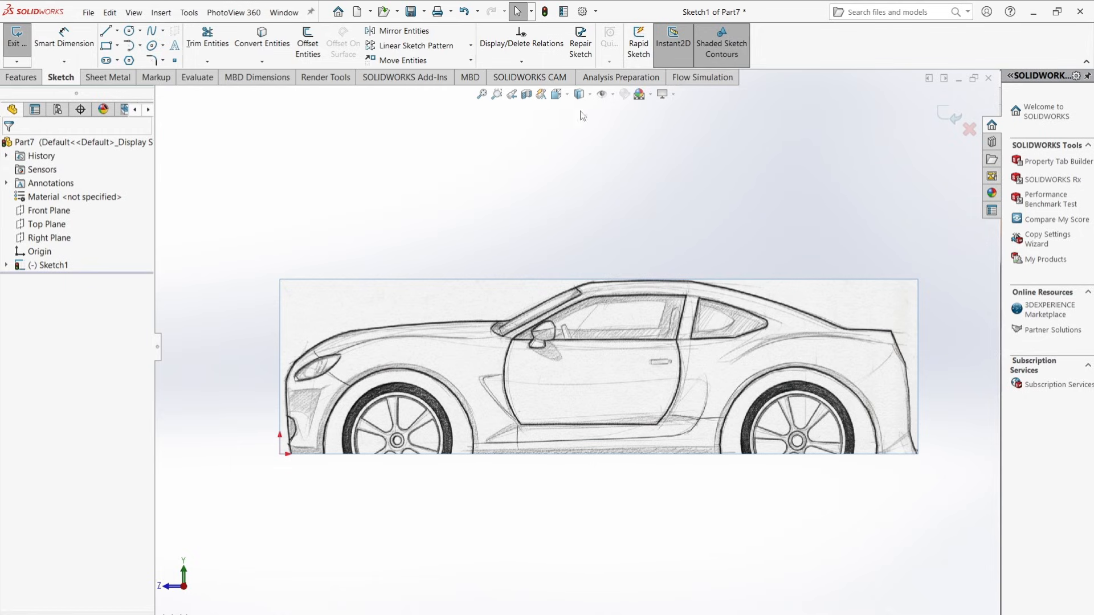
left_click(131, 32)
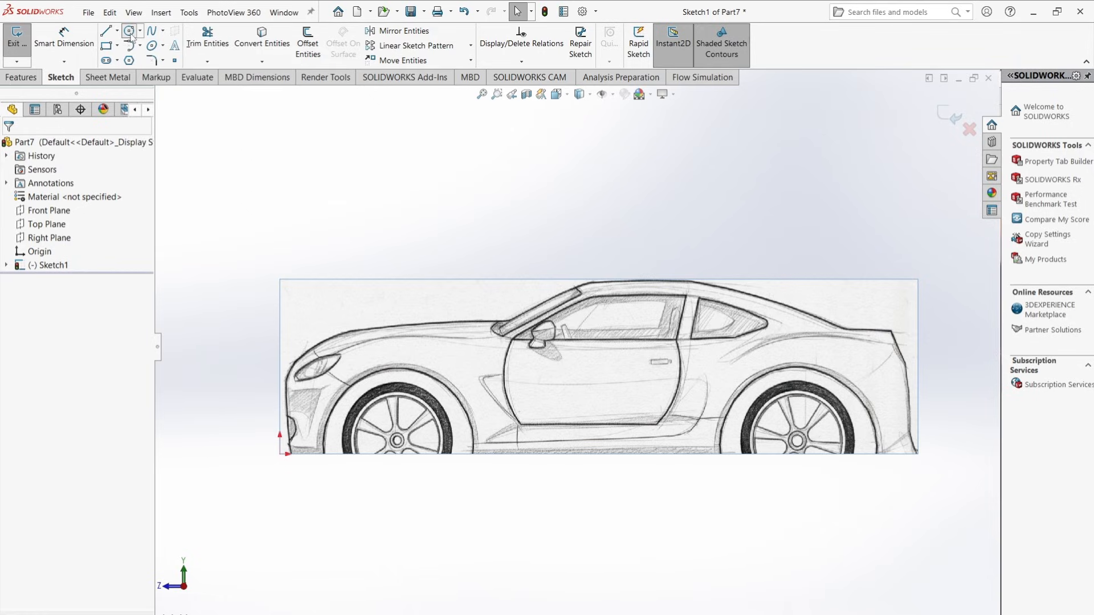
left_click(797, 442)
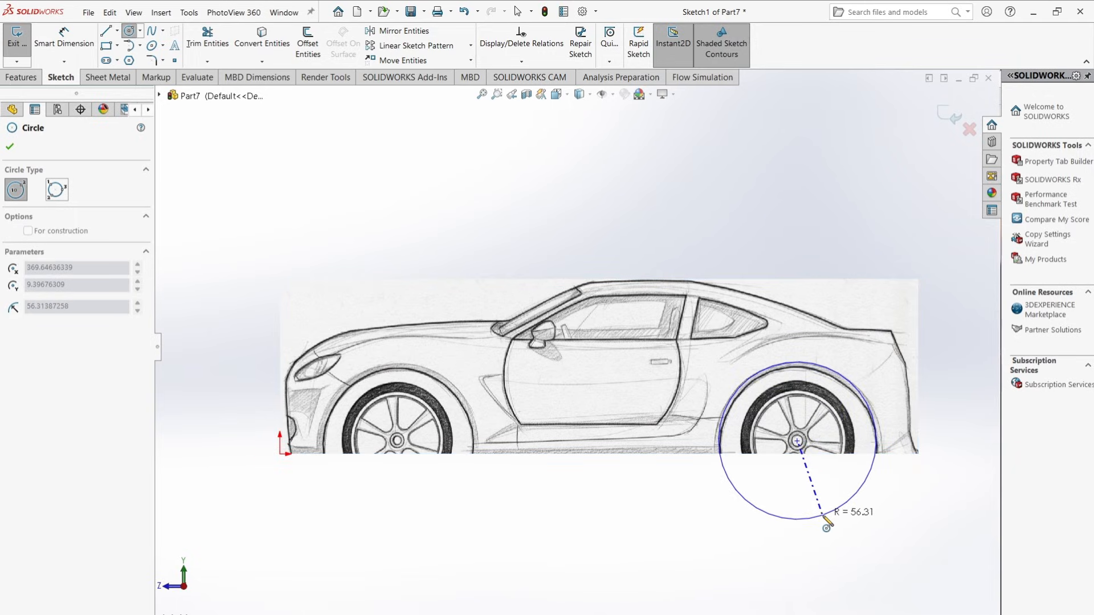
left_click(824, 518)
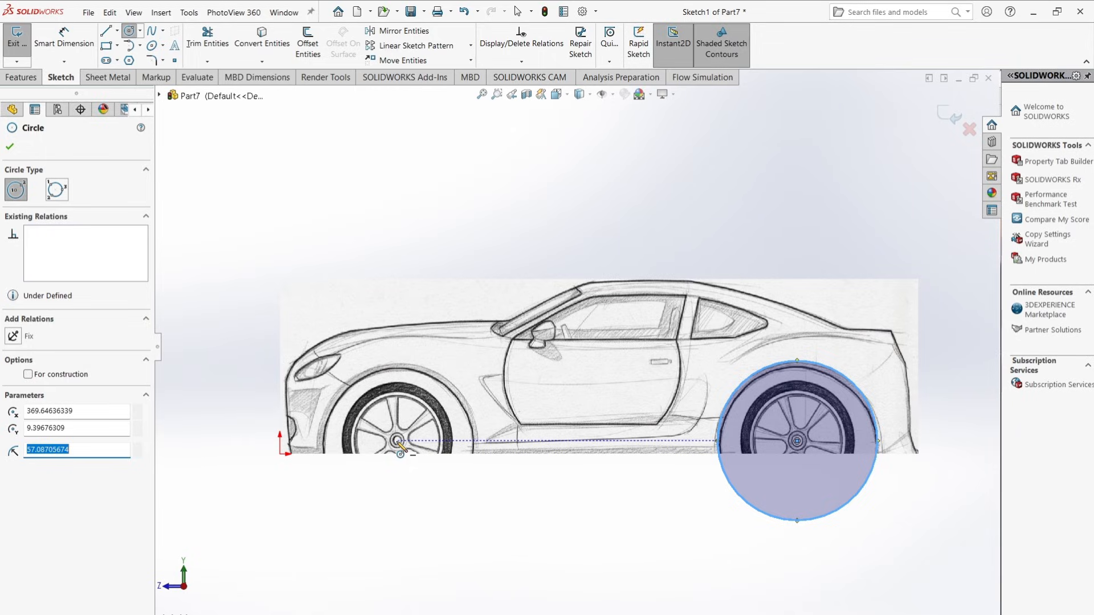
left_click(397, 441)
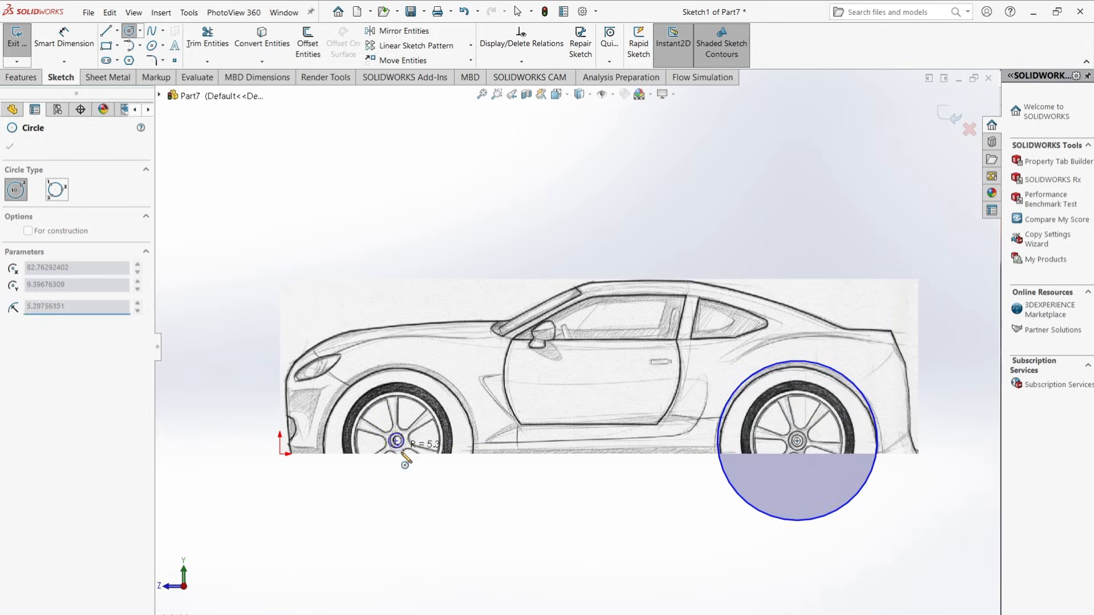
left_click(433, 507)
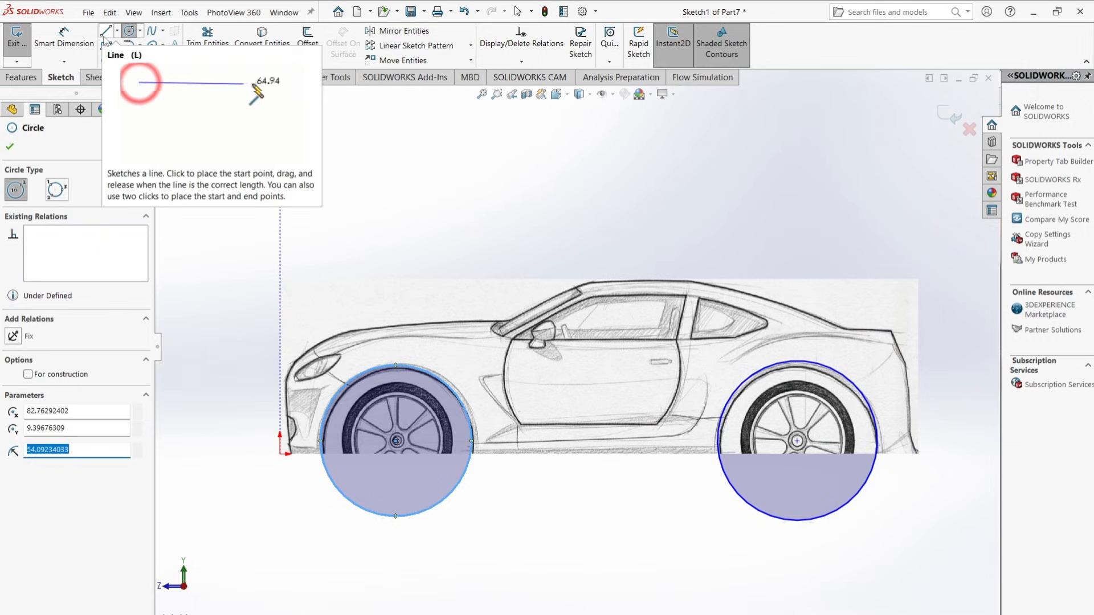
Step: Sketch a horizontal line along the picture's lower edge between the front and rear wheel arch circles
left_click(104, 36)
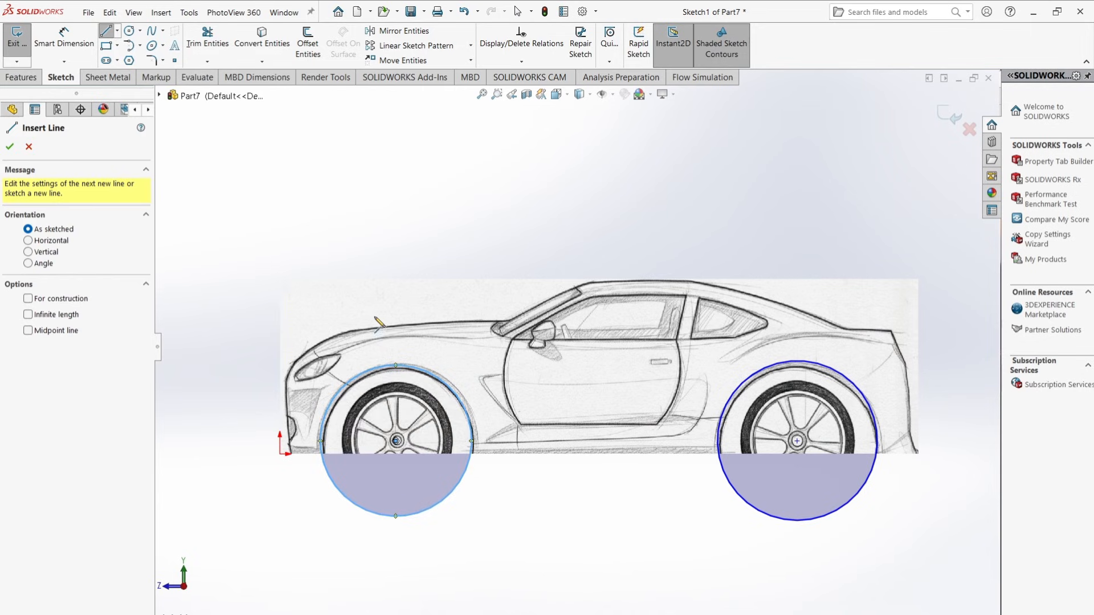
scroll(480, 444, "down", 2)
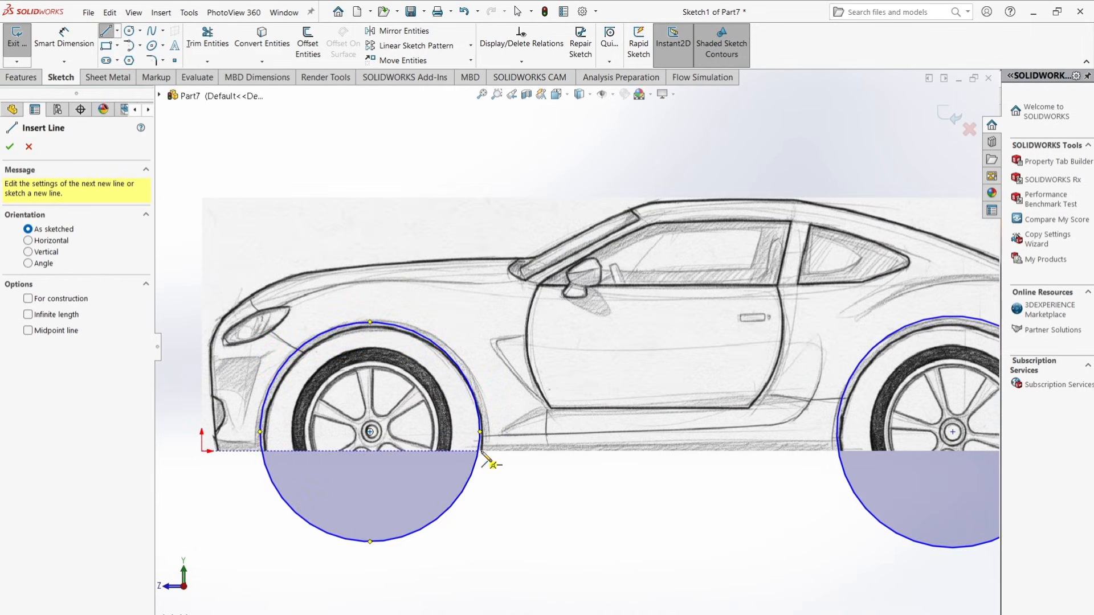
left_click(480, 451)
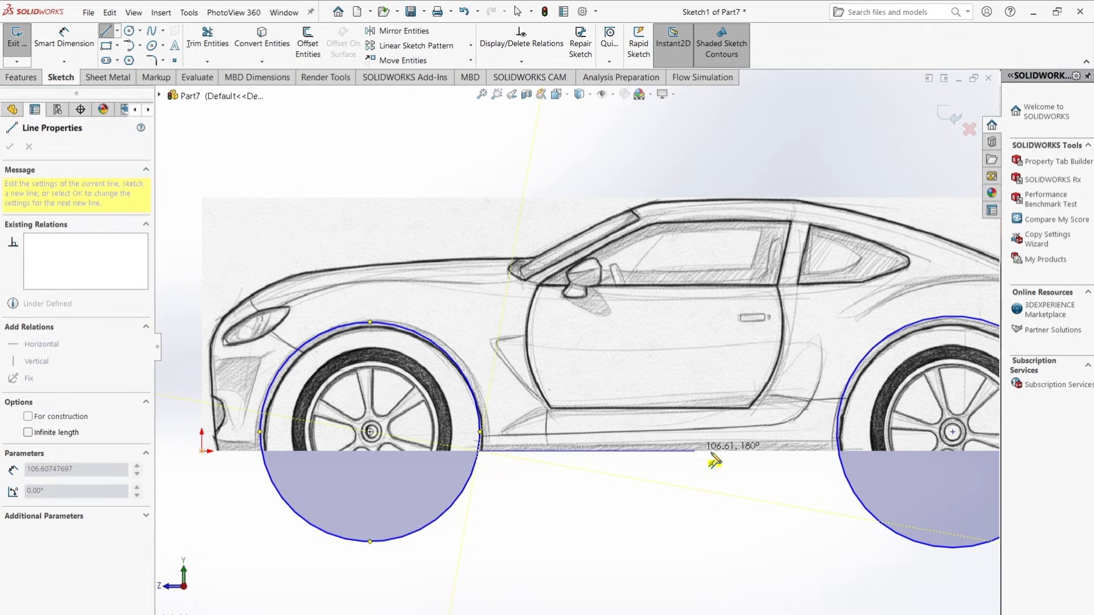
left_click(838, 451)
key("Escape")
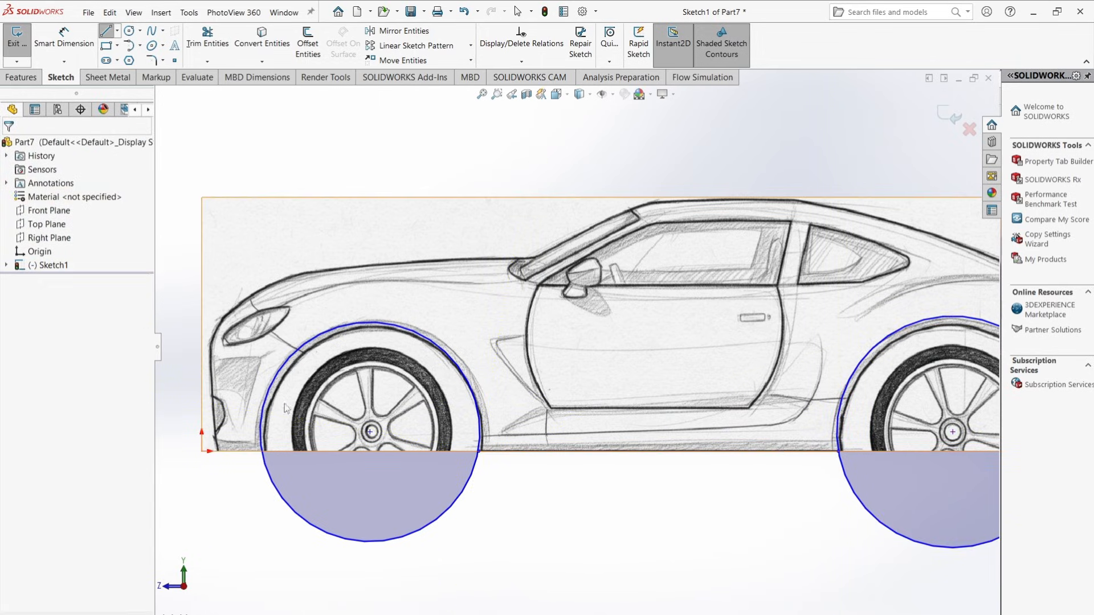
Step: Sketch connected lines from the front wheel circle forward along the lower edge, about 22 mm, and up the front bumper, about 53 mm
scroll(178, 453, "down", 4)
scroll(261, 416, "up", 3)
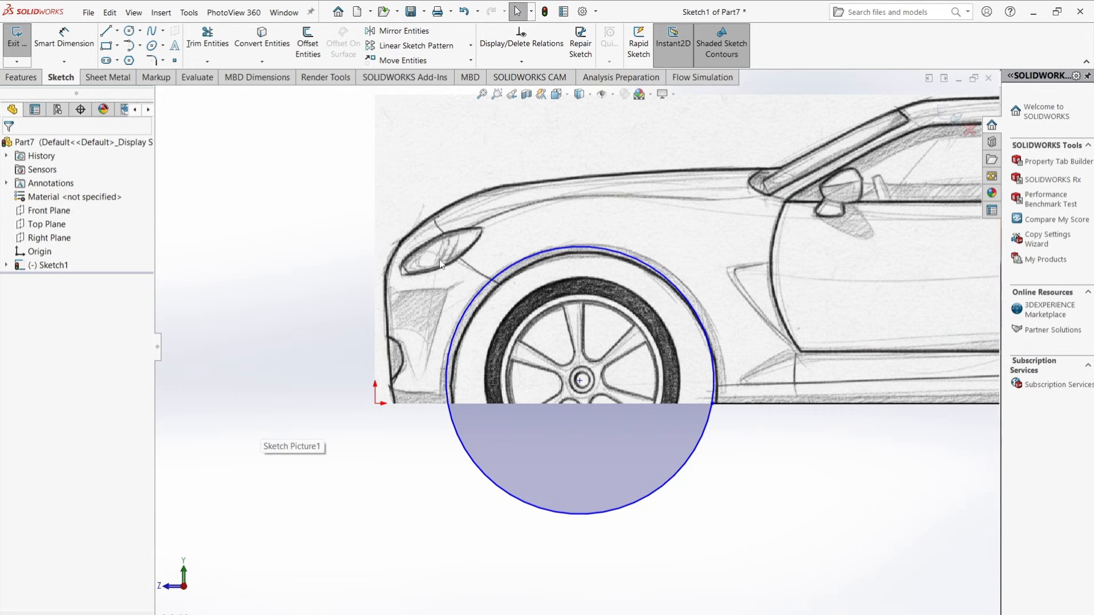
scroll(440, 264, "down", 1)
scroll(432, 341, "down", 1)
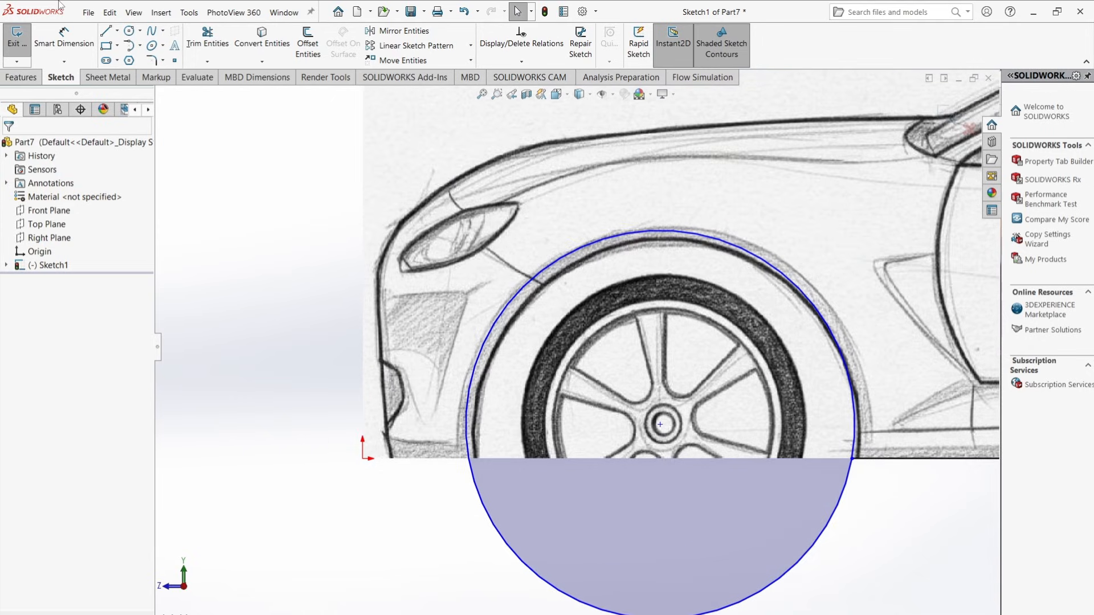
left_click(105, 32)
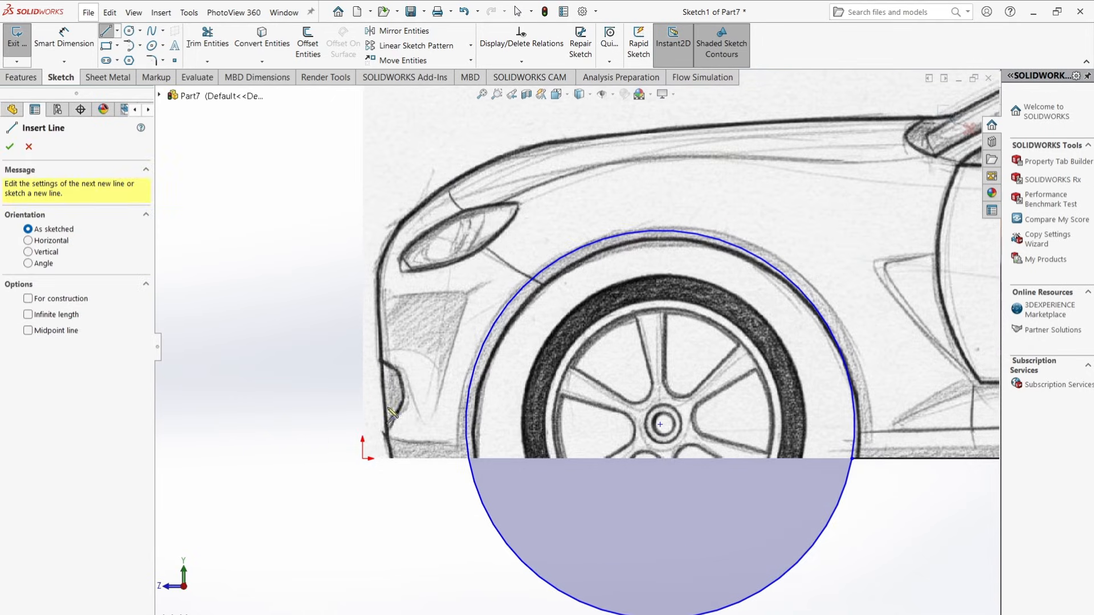
left_click(468, 459)
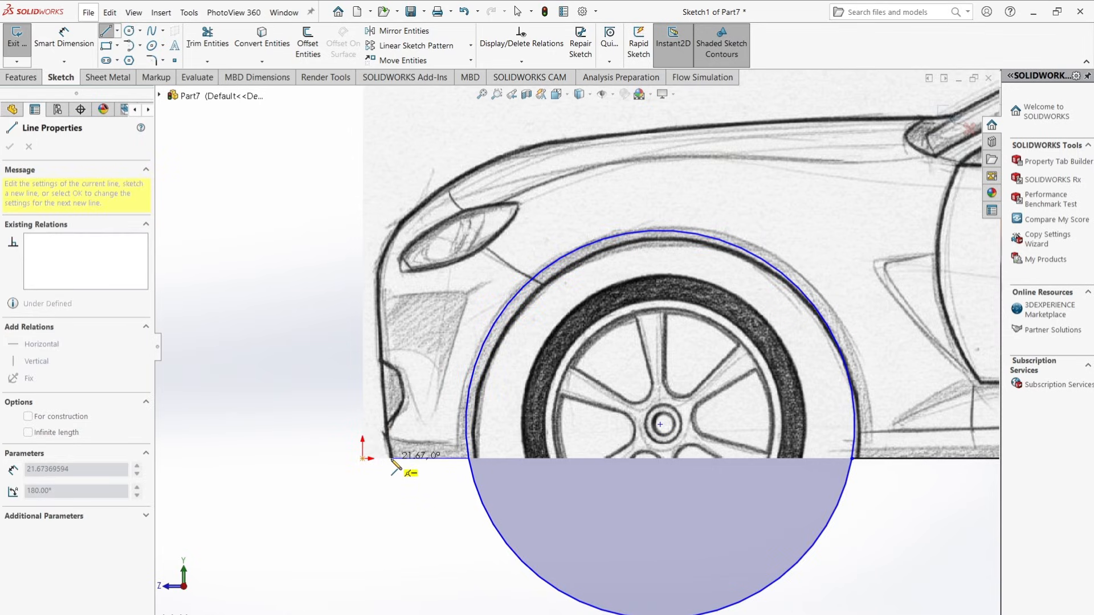
left_click(389, 460)
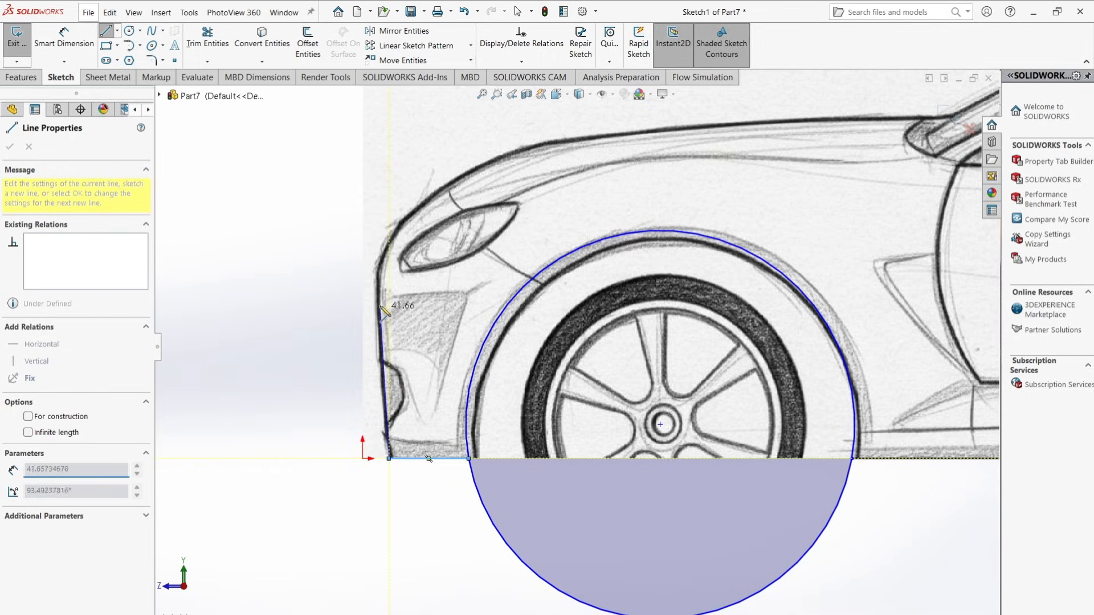
double_click(376, 269)
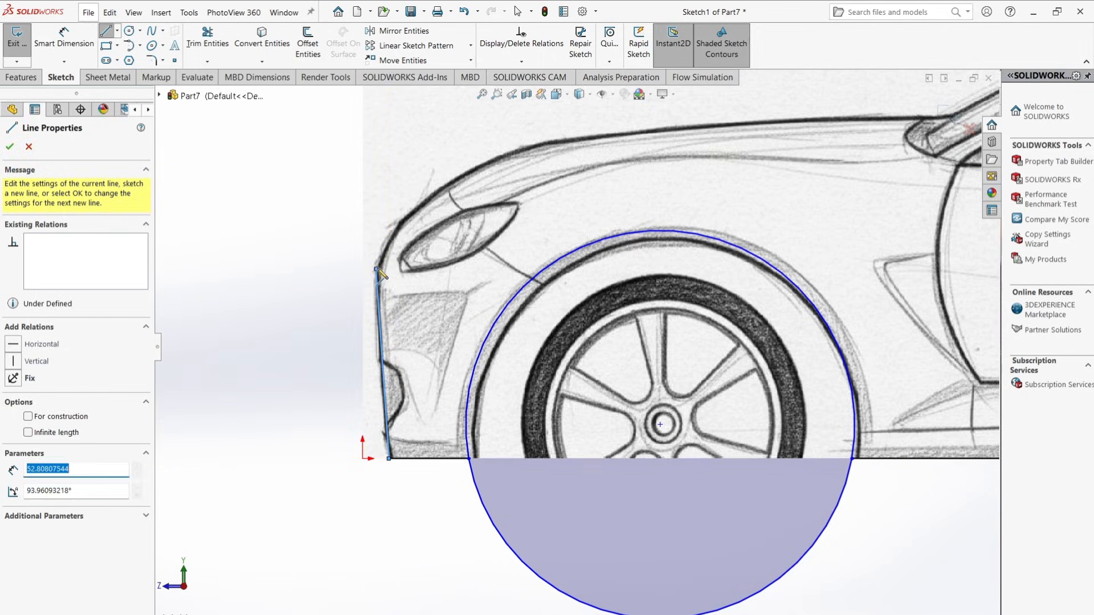
left_click(378, 269)
key("Escape")
key("Escape")
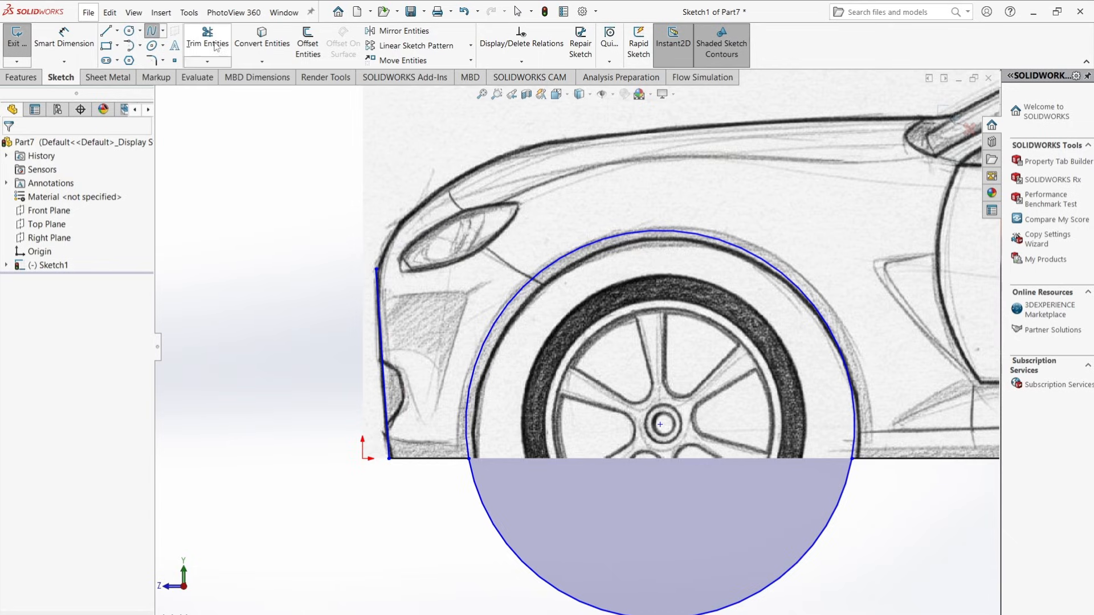
Step: Trace the curved nose with a four-point spline from the top of the bumper line to the start of the hood
left_click(151, 31)
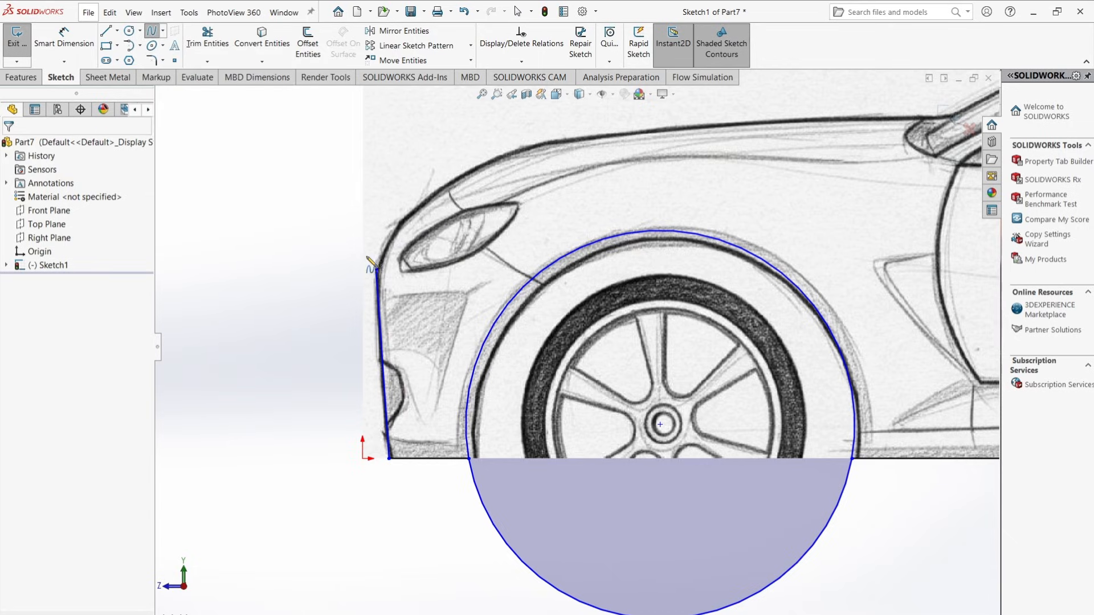
left_click(377, 269)
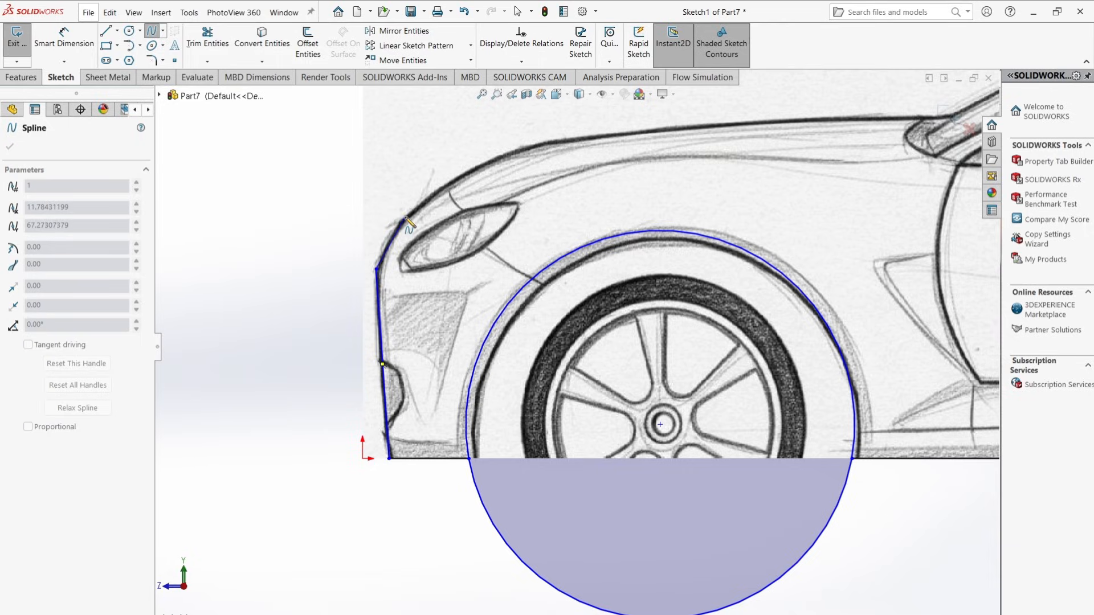
left_click(405, 218)
left_click(487, 164)
left_click(563, 142)
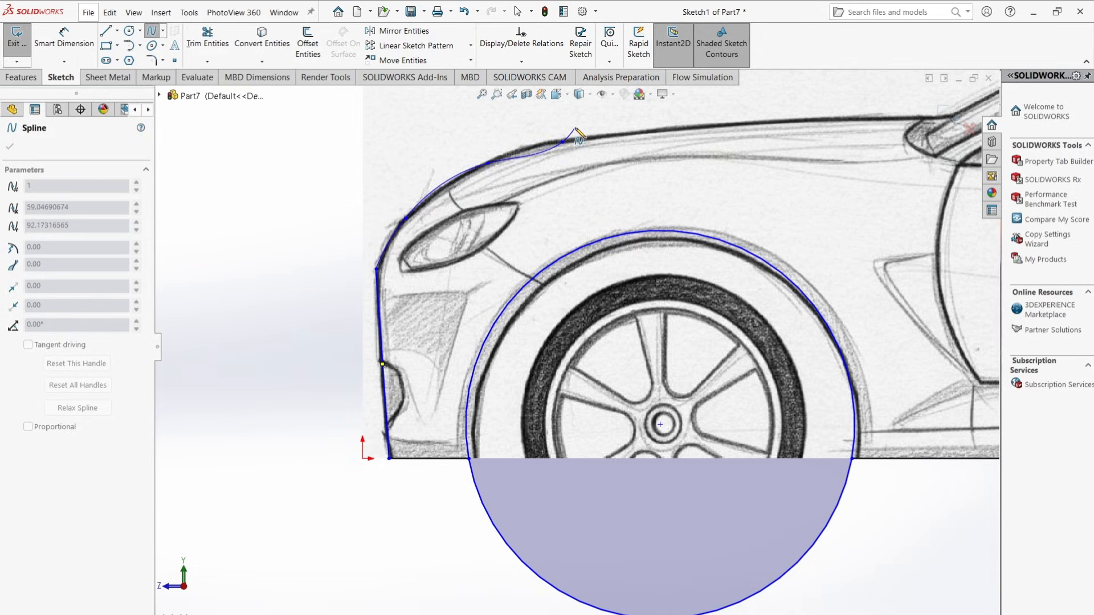
key("Escape")
Step: Trace the hood with two connected lines from the nose spline's end to the windshield base, the second about 76 mm long
left_click(105, 31)
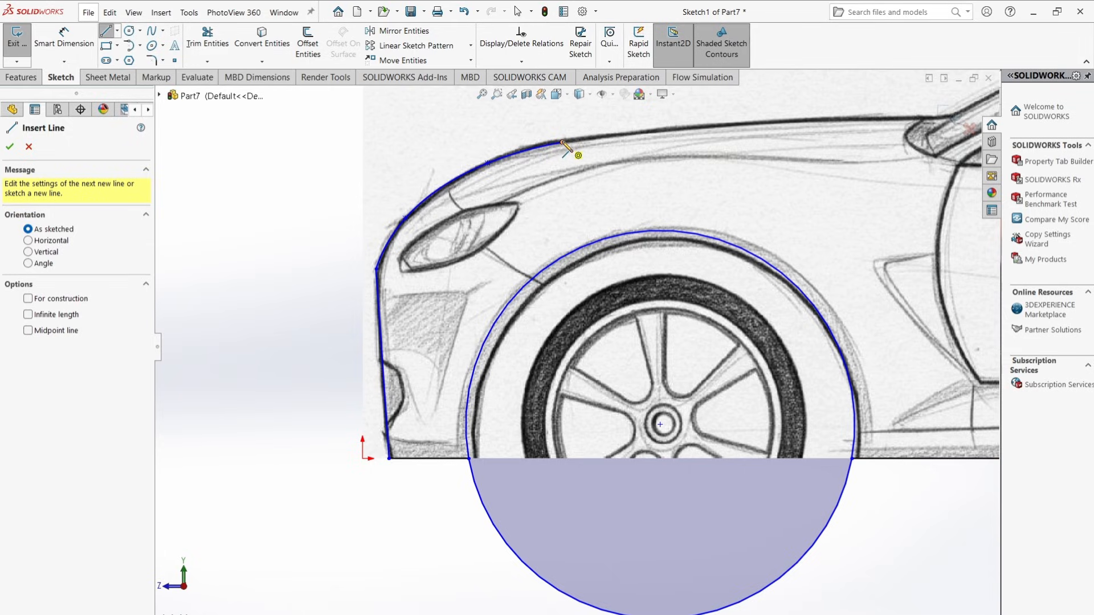
left_click(562, 142)
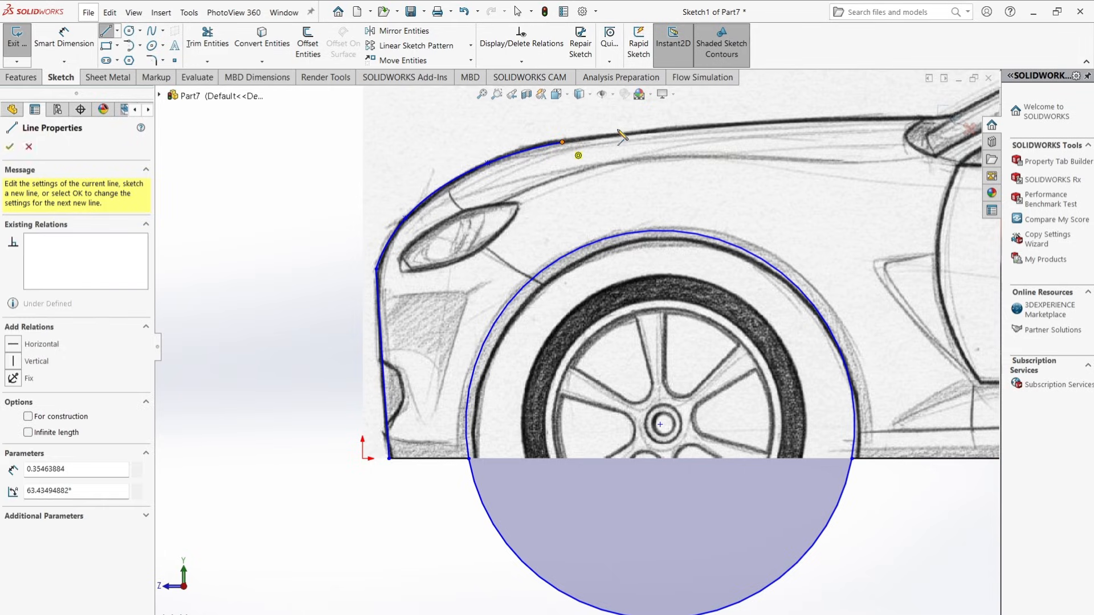
left_click(676, 129)
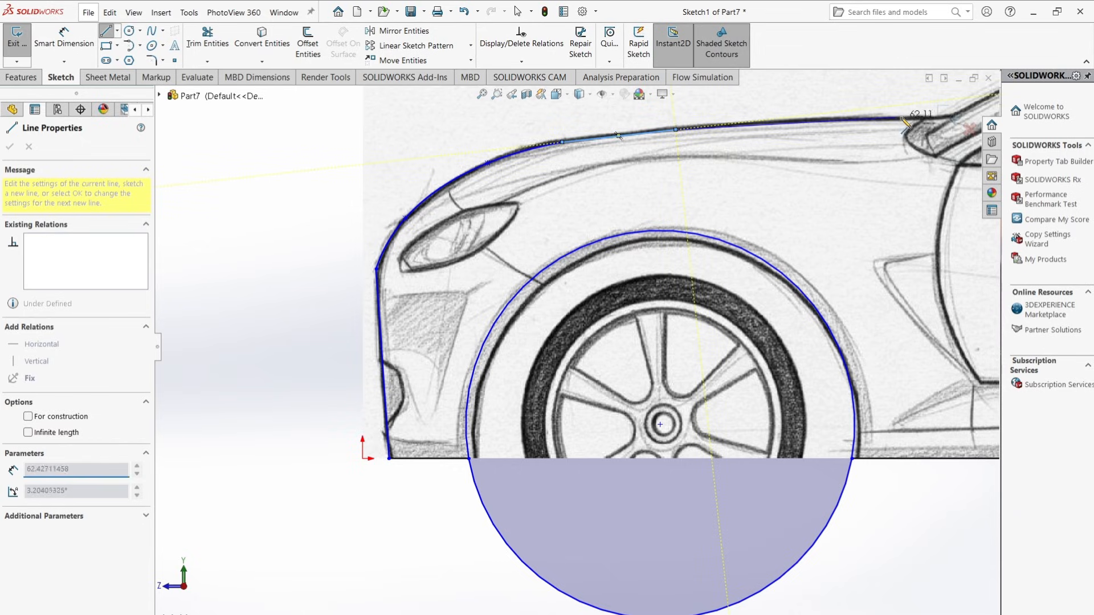
key("z")
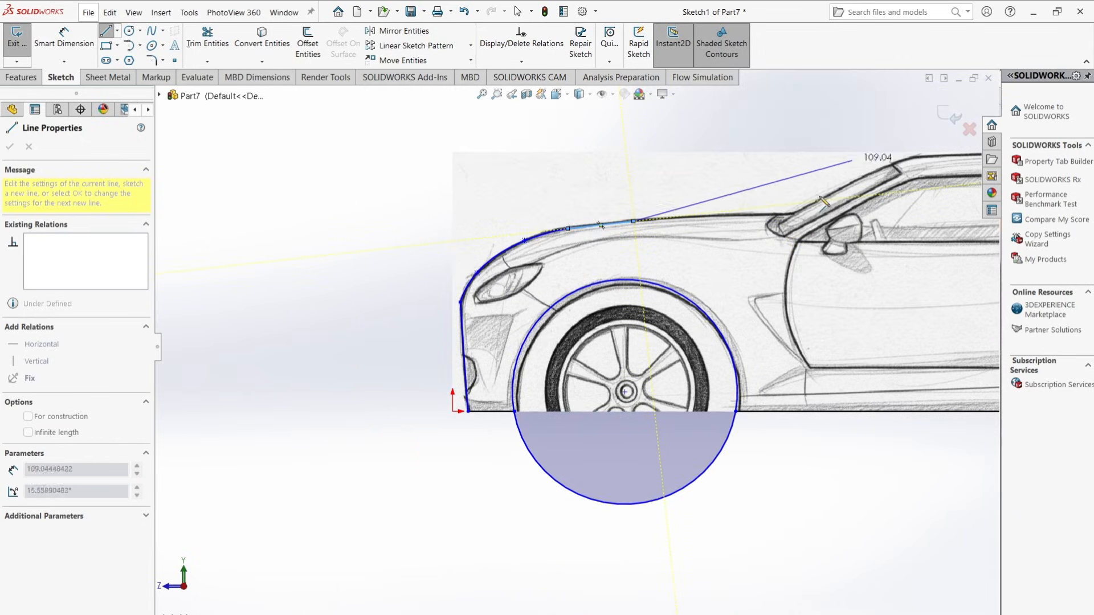
scroll(821, 206, "down", 5)
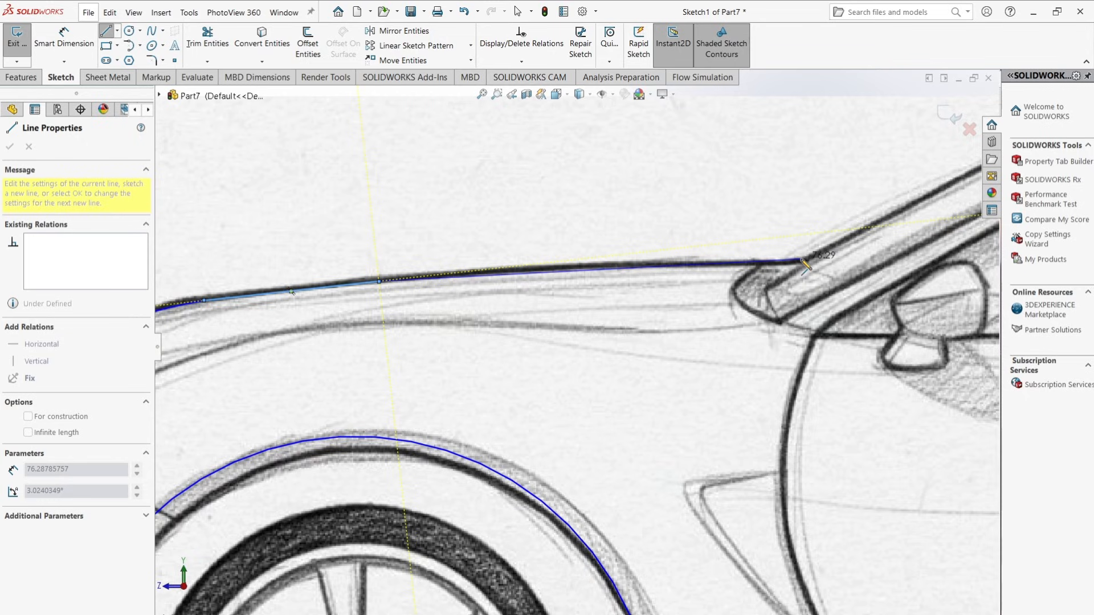
left_click(803, 261)
Step: Continue the outline with a line about 53 mm long up the windshield to its upper corner
key("z")
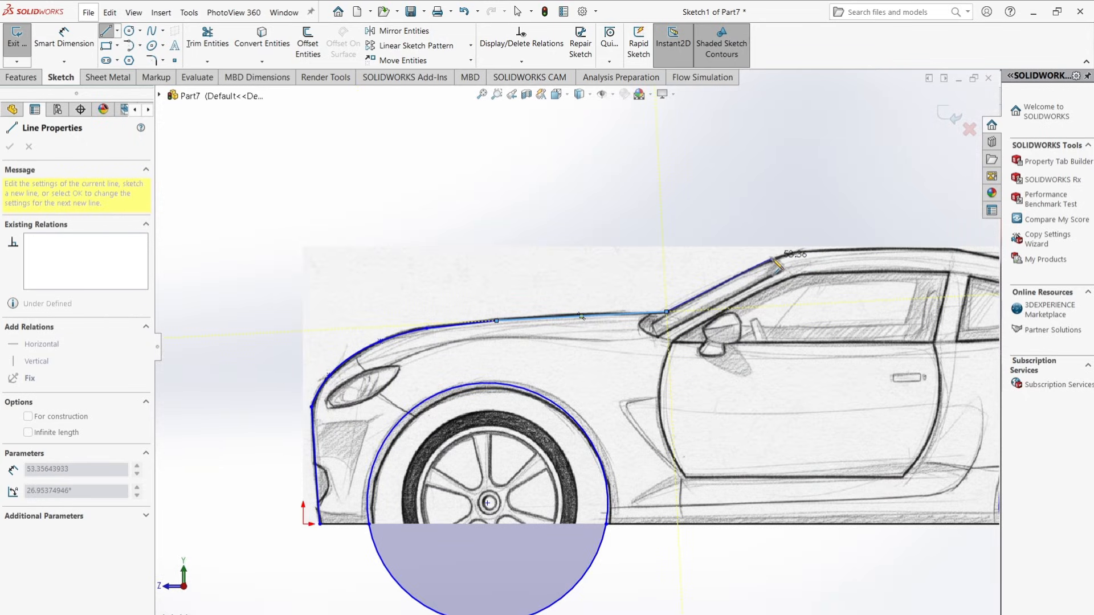
scroll(776, 264, "down", 2)
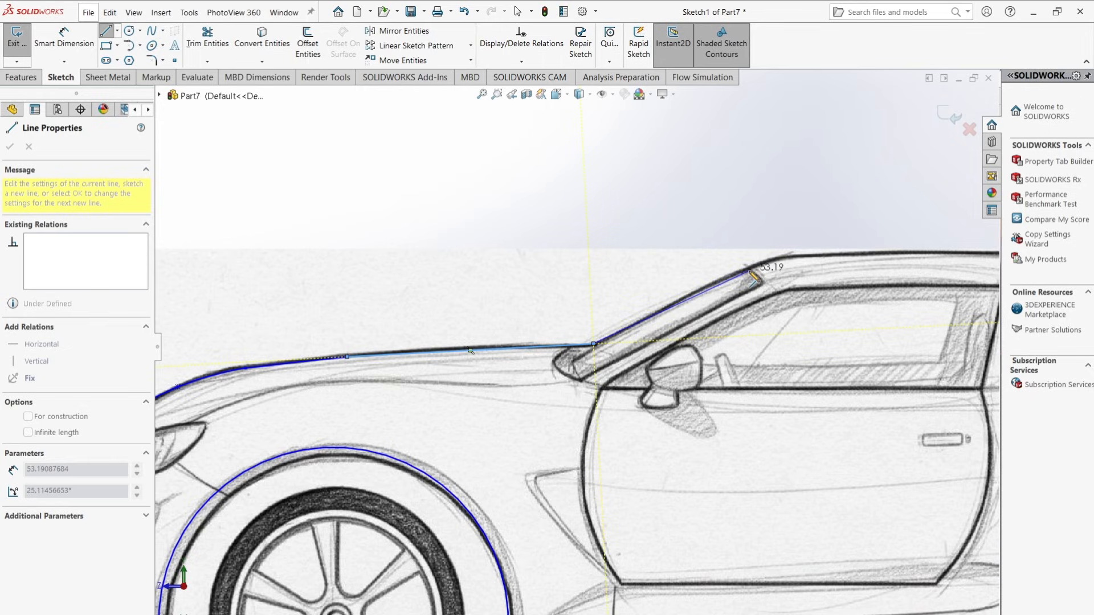
left_click(749, 267)
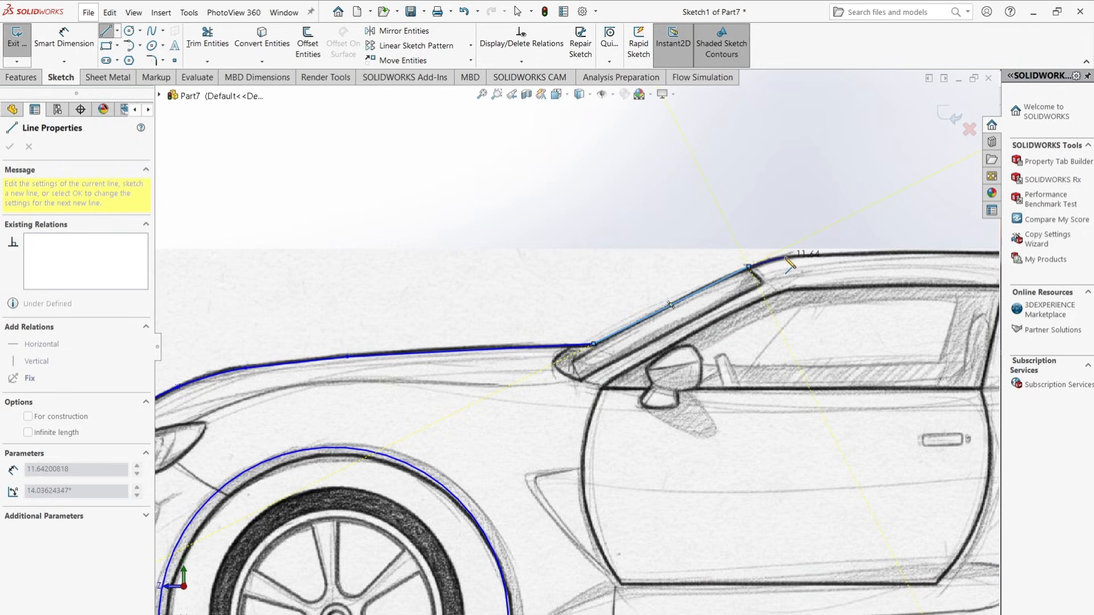
Step: Trace the roof with connected straight lines from the windshield's upper corner to the start of the rear slope
scroll(861, 264, "down", 5)
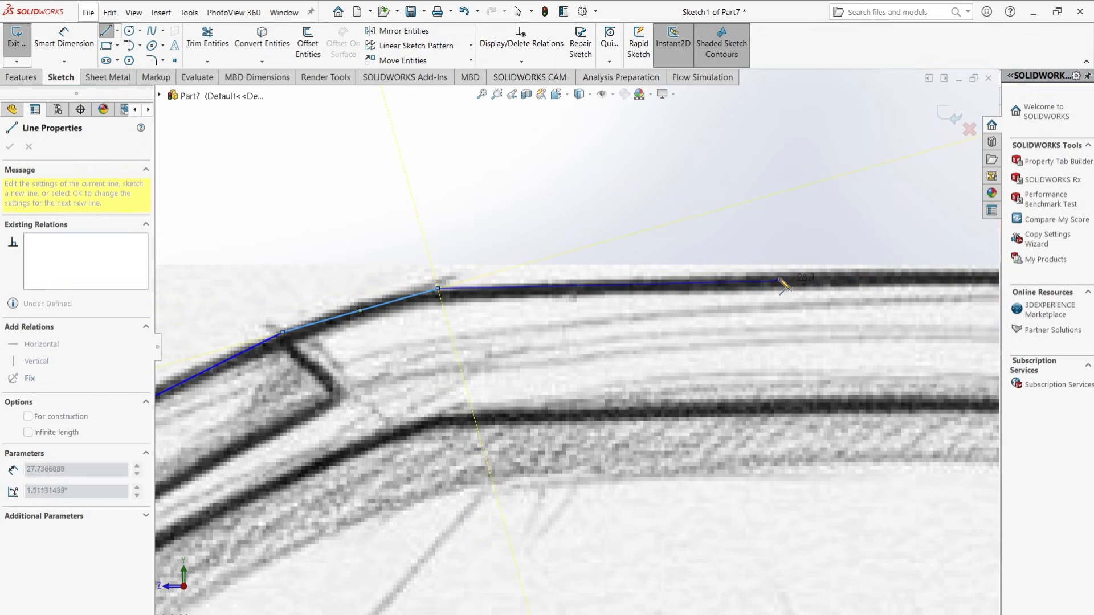
left_click(792, 270)
scroll(843, 296, "up", 4)
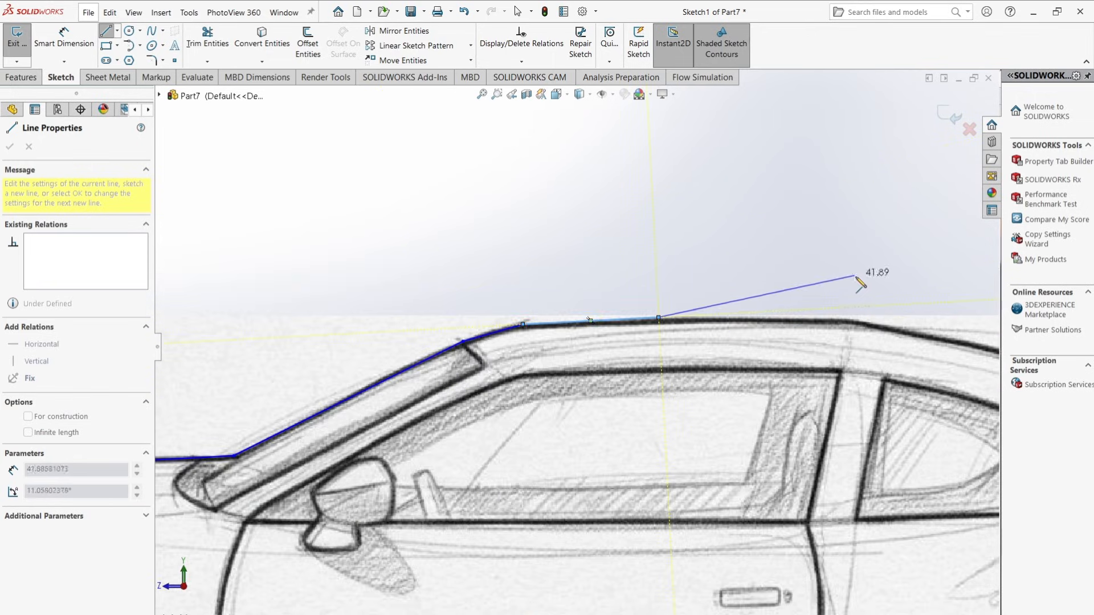
left_click(846, 318)
scroll(576, 347, "up", 3)
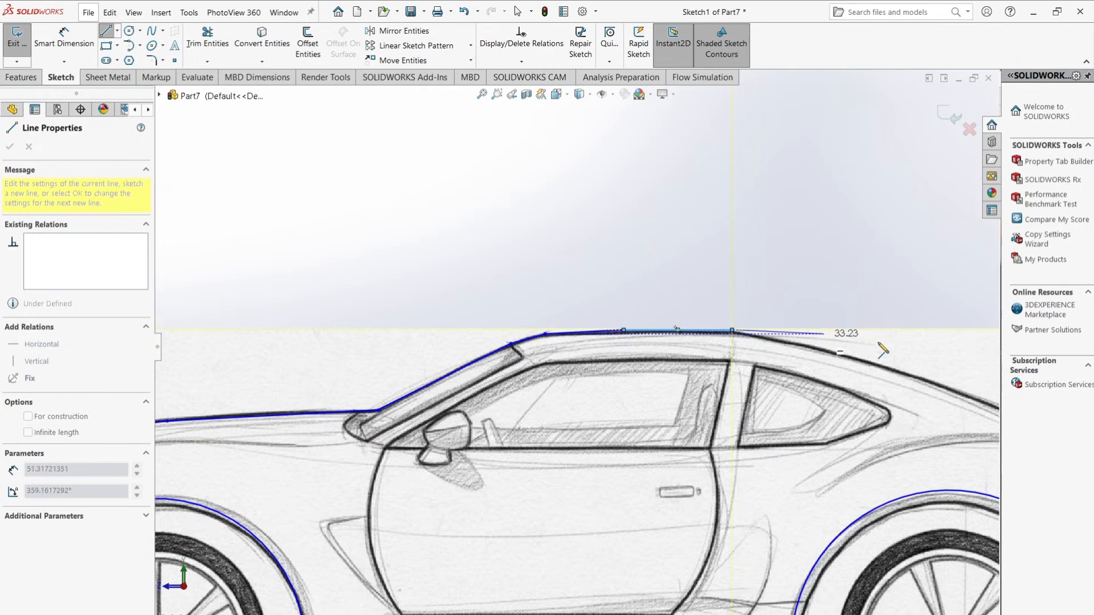
Step: Trace the sloping rear roofline with a three-point spline from the end of the roof line to the start of the rear deck
scroll(903, 367, "up", 4)
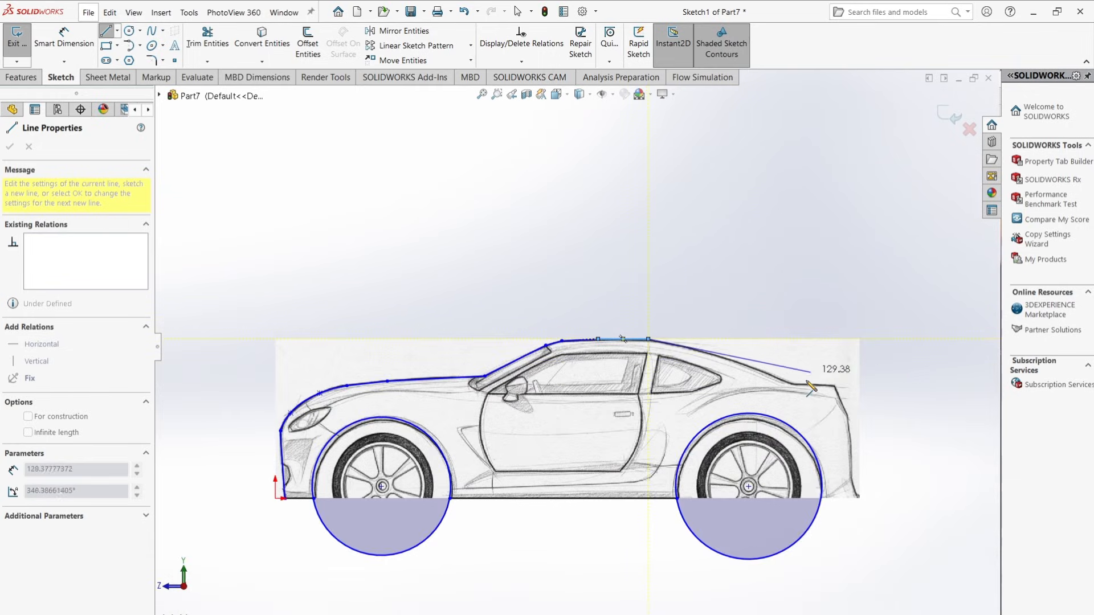
scroll(778, 387, "down", 2)
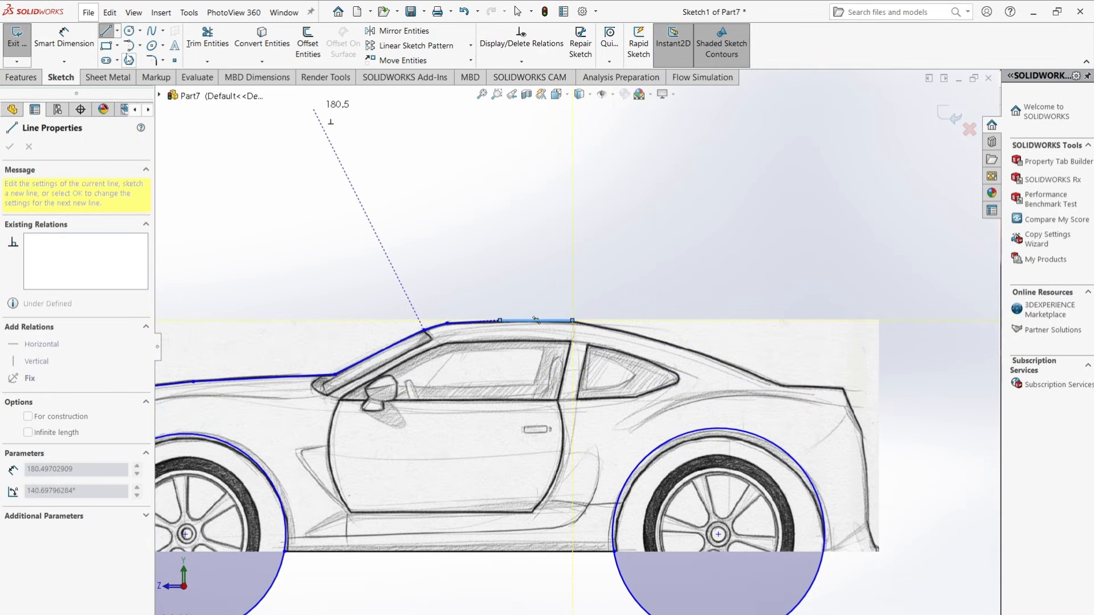
left_click(152, 31)
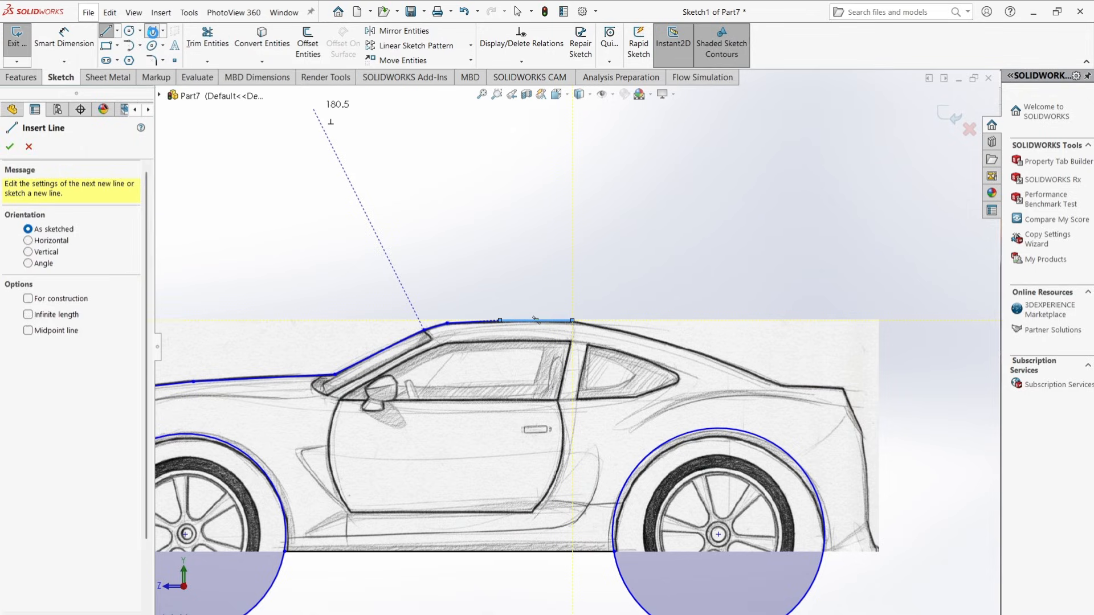
scroll(568, 323, "down", 1)
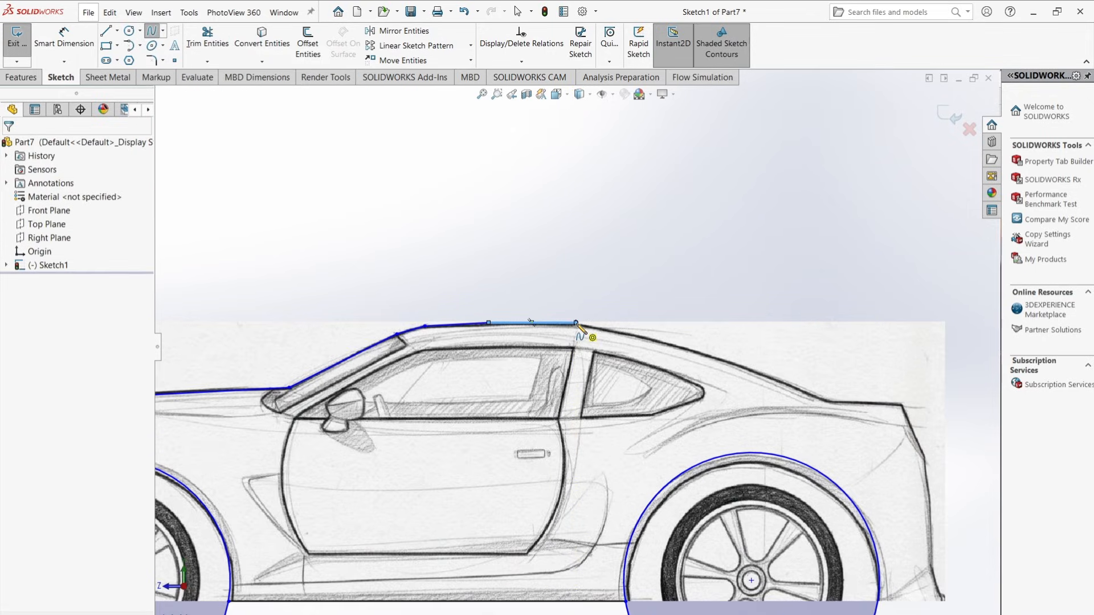
left_click(576, 323)
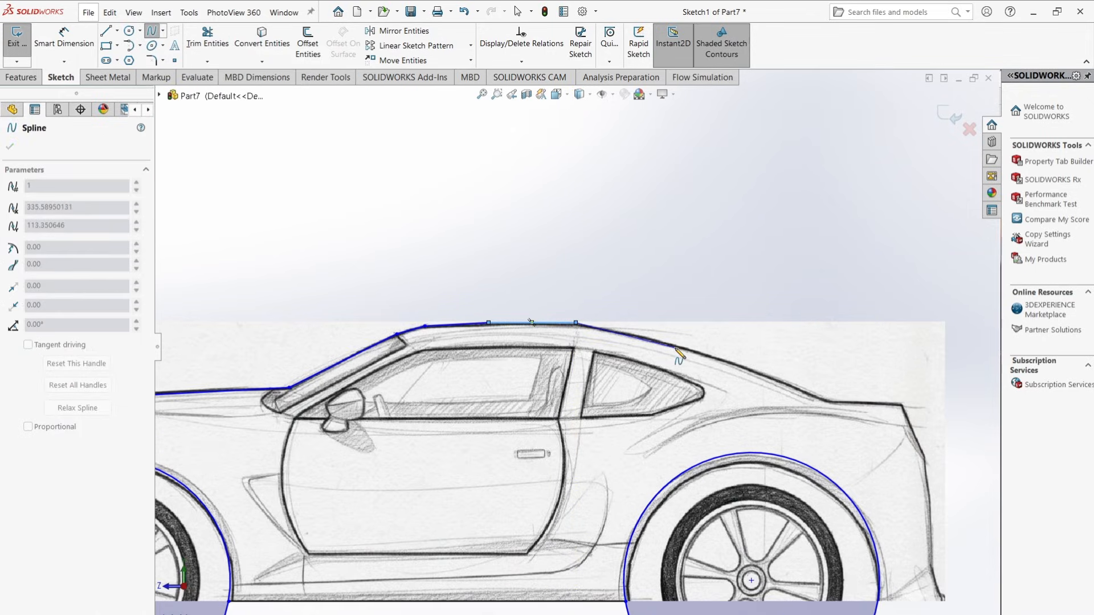
left_click(673, 344)
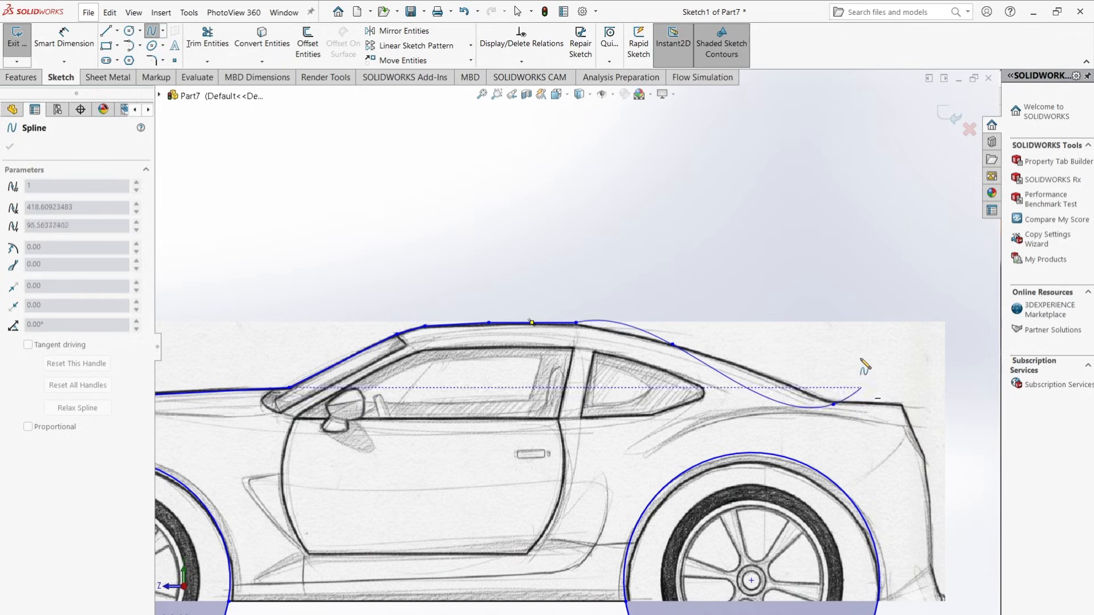
double_click(834, 405)
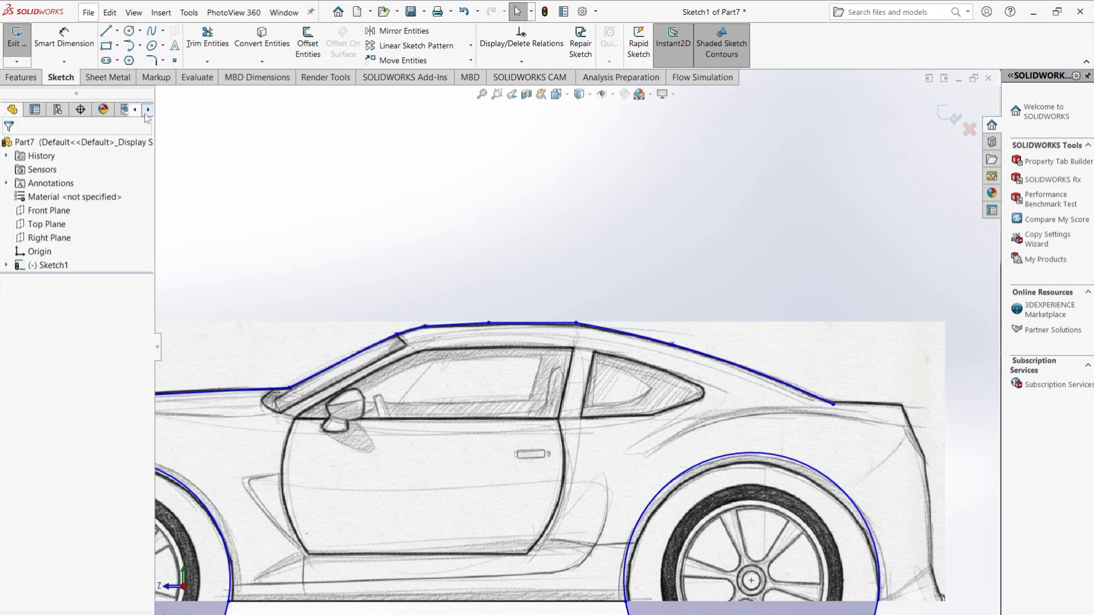
Step: Trace the rear deck with a horizontal line from the end of the rear roofline spline to the deck's rear corner
left_click(106, 31)
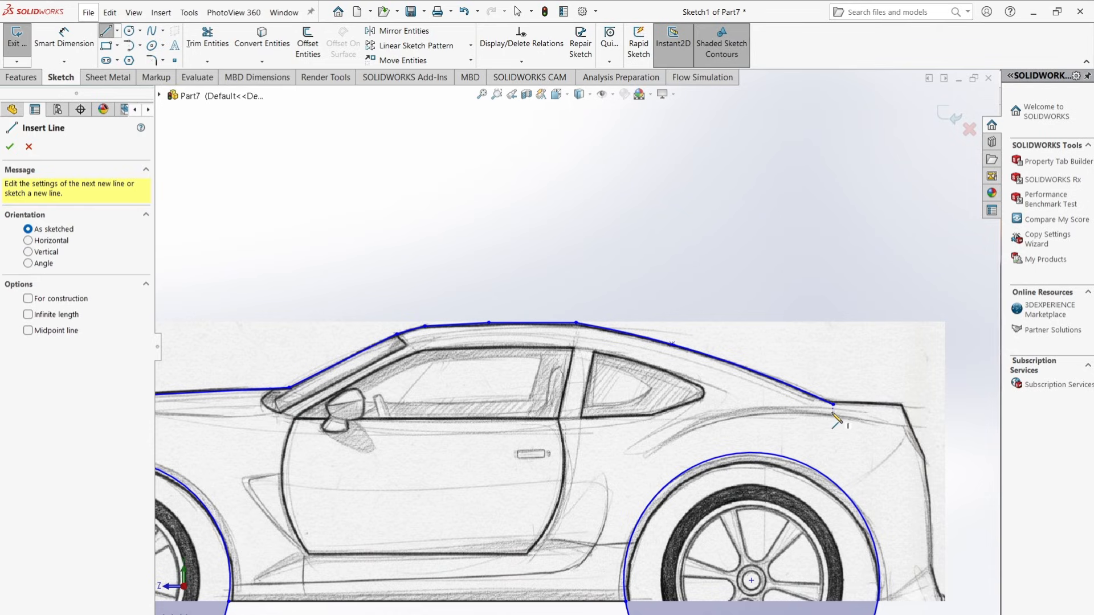
scroll(837, 421, "down", 3)
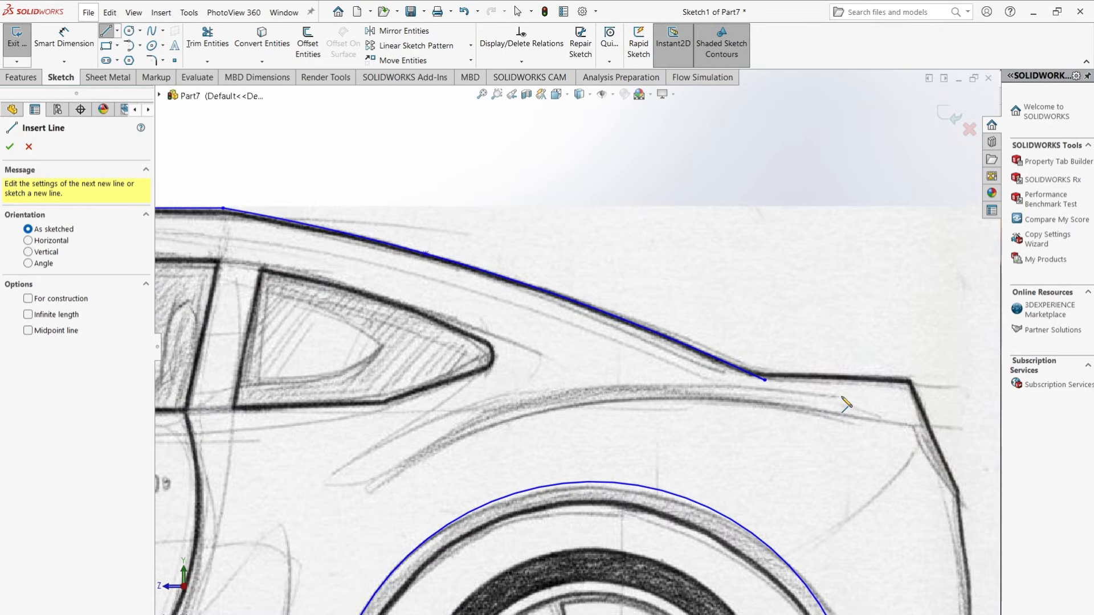
left_click(766, 380)
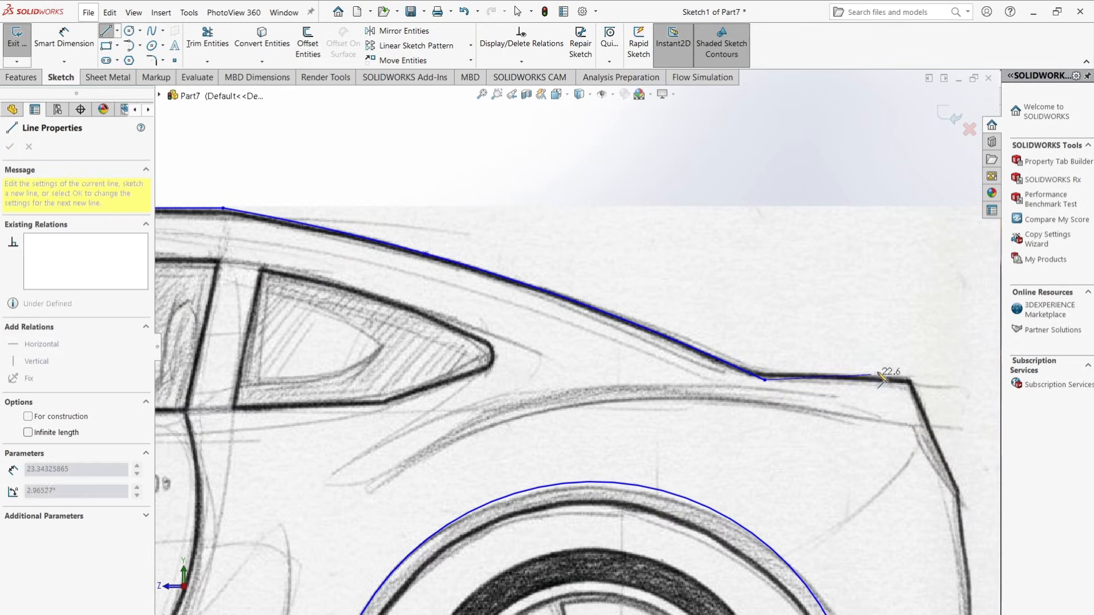
left_click(910, 380)
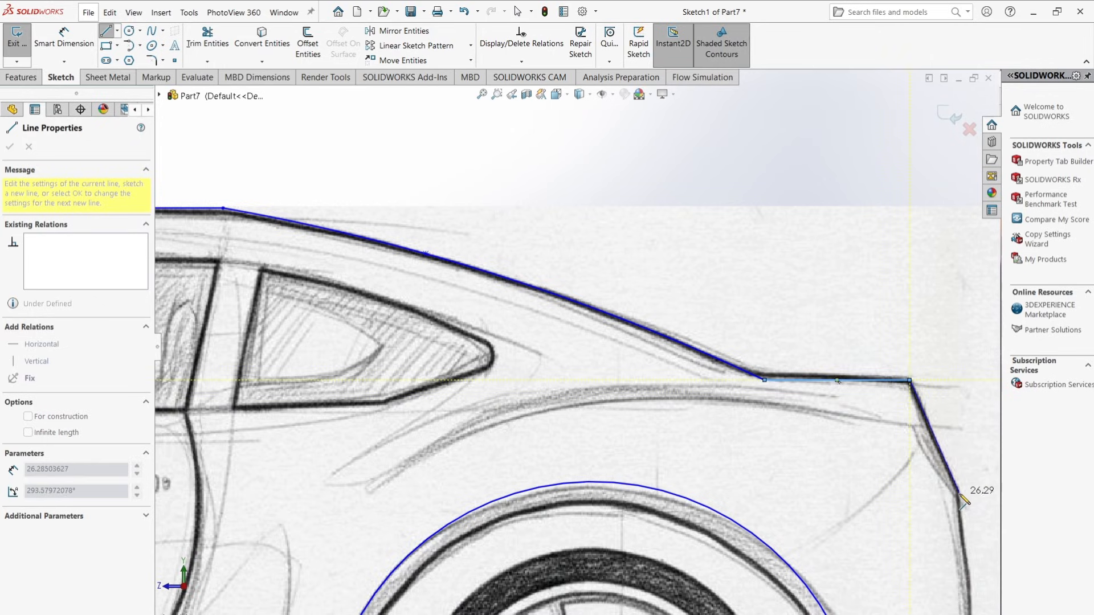
Step: Trace the tail with three connected lines from the deck's rear corner to the picture's base, the first about 26 mm and the last about 15 mm long
scroll(963, 501, "up", 3)
scroll(904, 440, "down", 3)
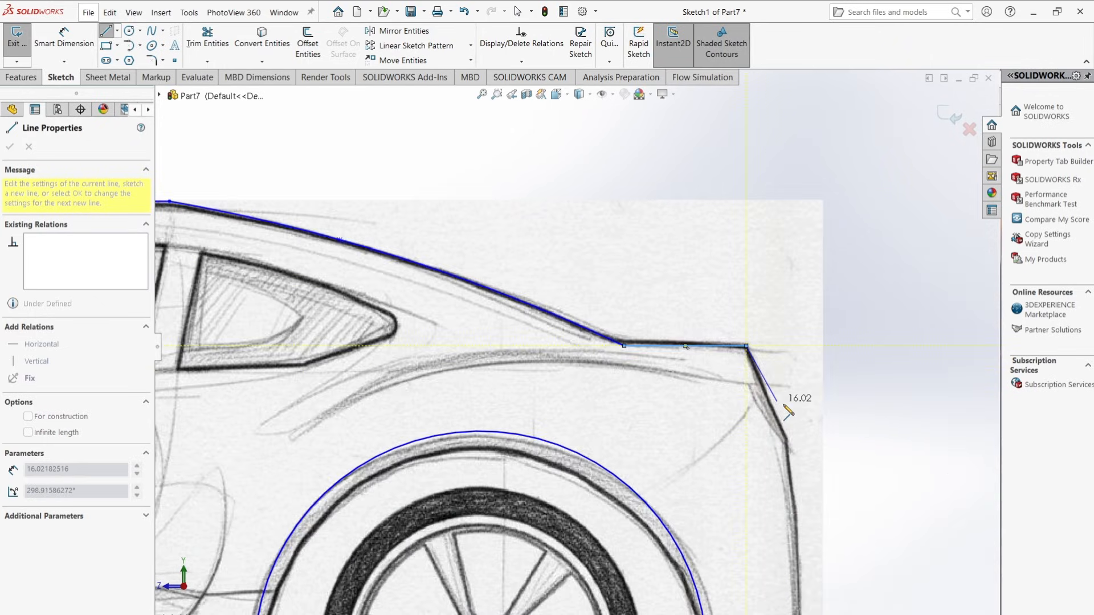
scroll(787, 428, "down", 2)
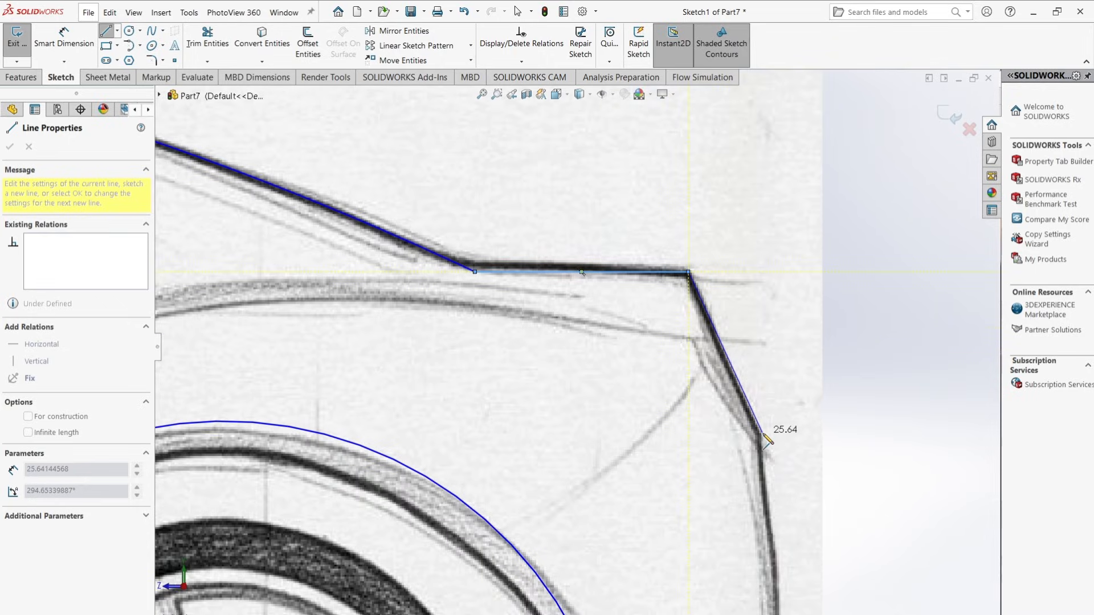
left_click(761, 438)
scroll(763, 442, "up", 3)
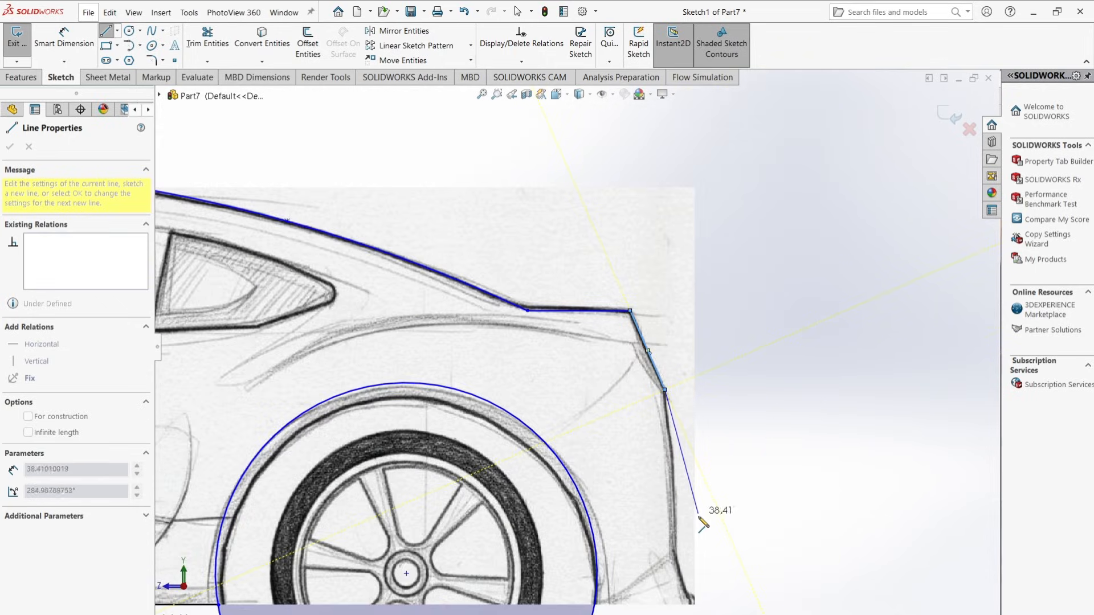
left_click(674, 561)
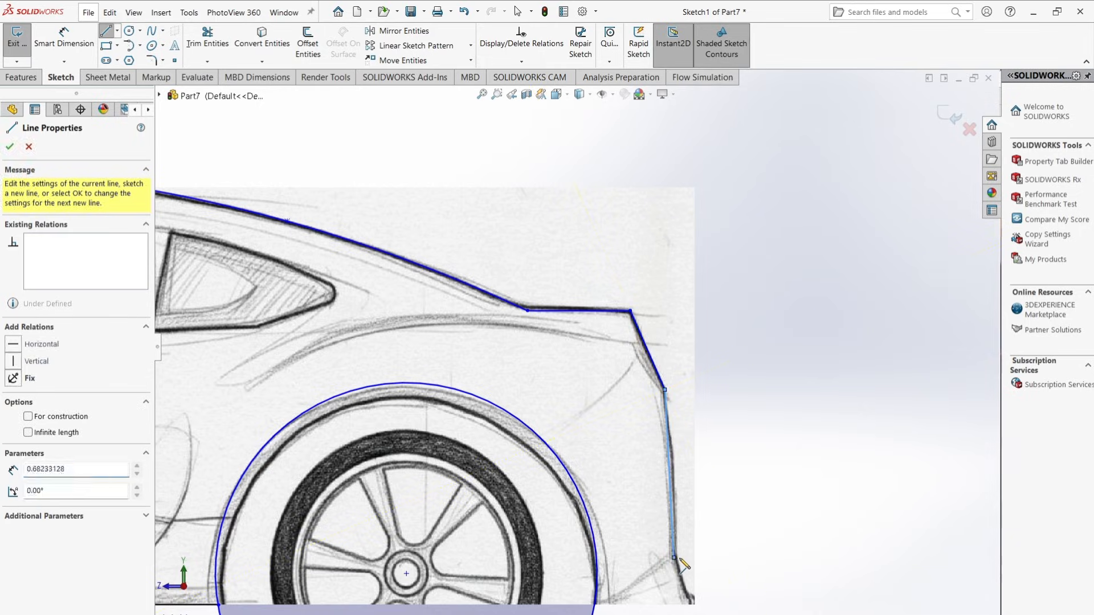
scroll(677, 566, "down", 2)
scroll(681, 569, "up", 2)
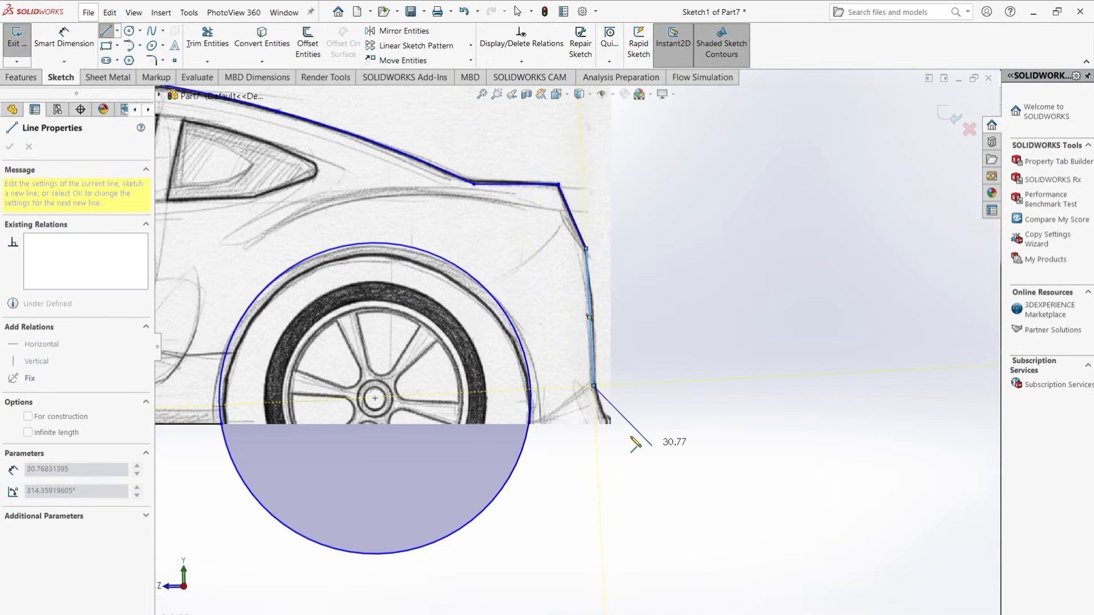
left_click(608, 424)
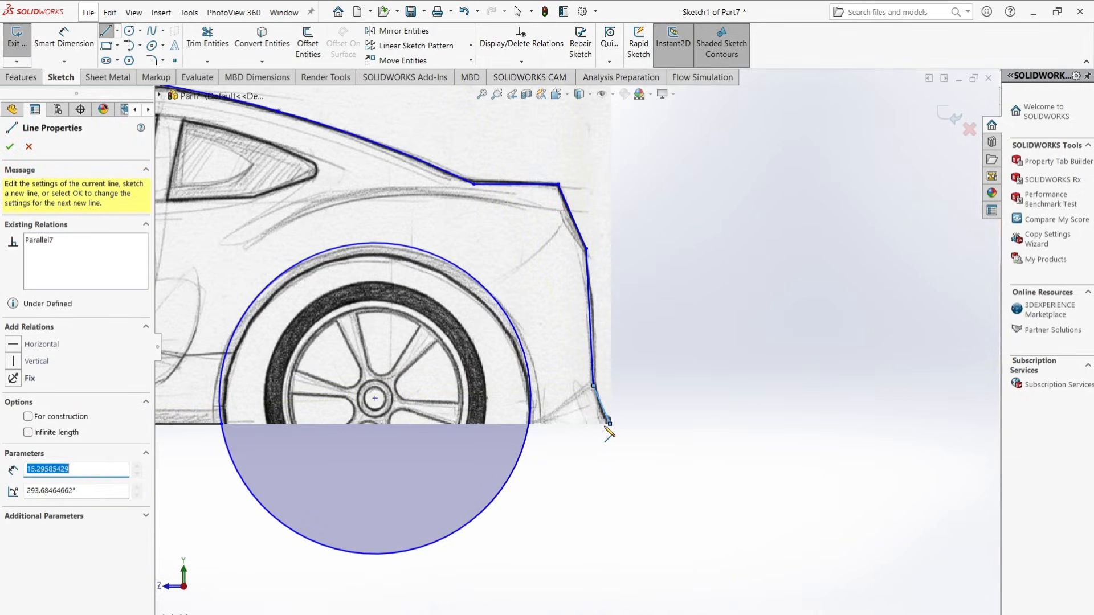
Step: Join the tail's lower end to the rear wheel circle with a horizontal line along the base
left_click(530, 424)
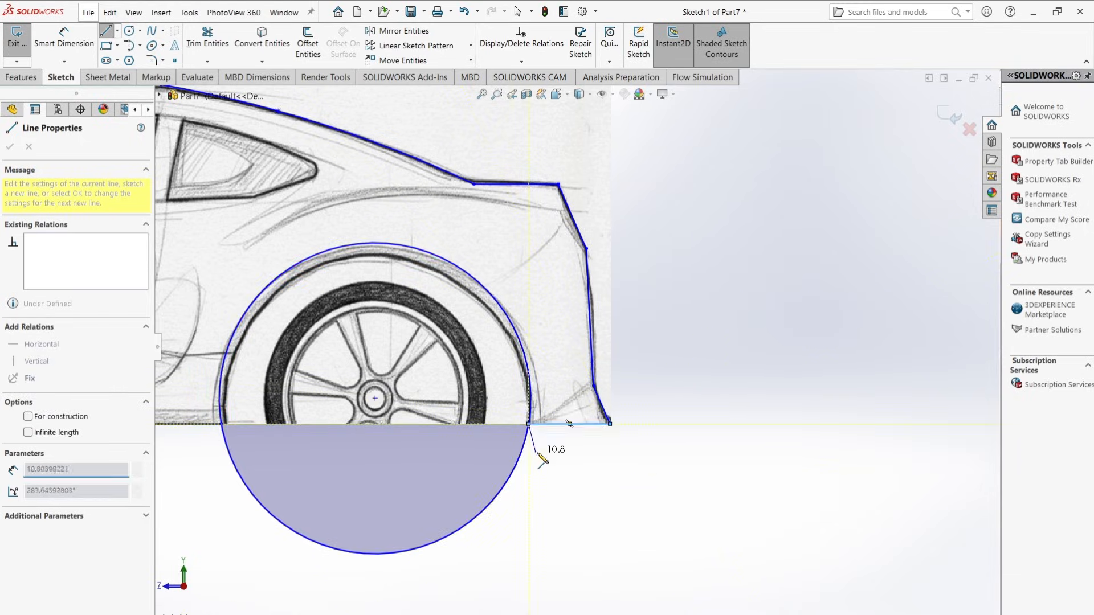
scroll(527, 433, "up", 3)
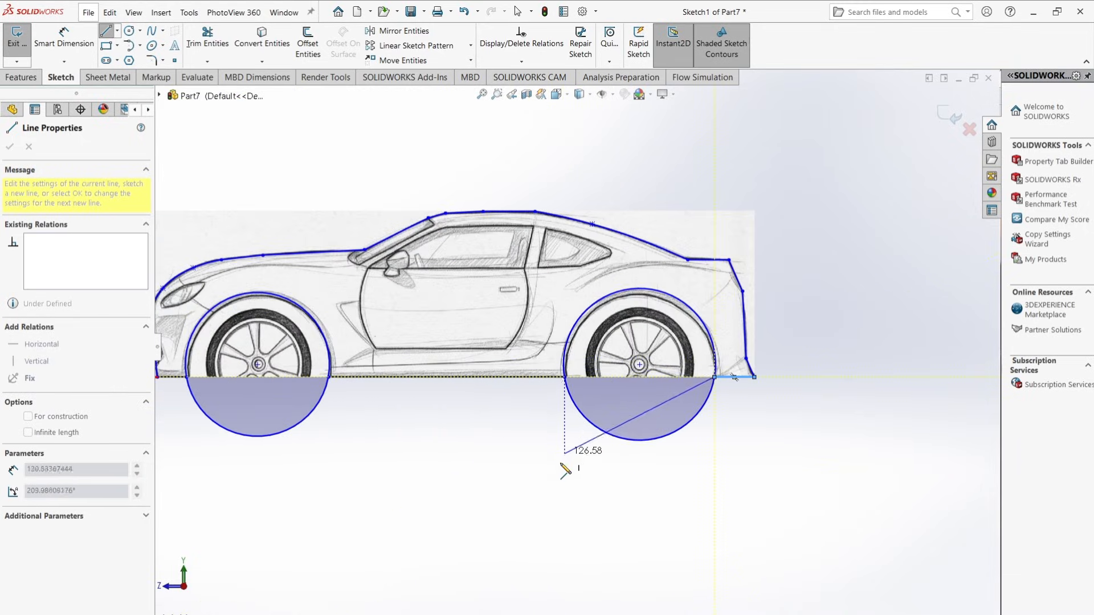
key("Escape")
scroll(320, 315, "up", 3)
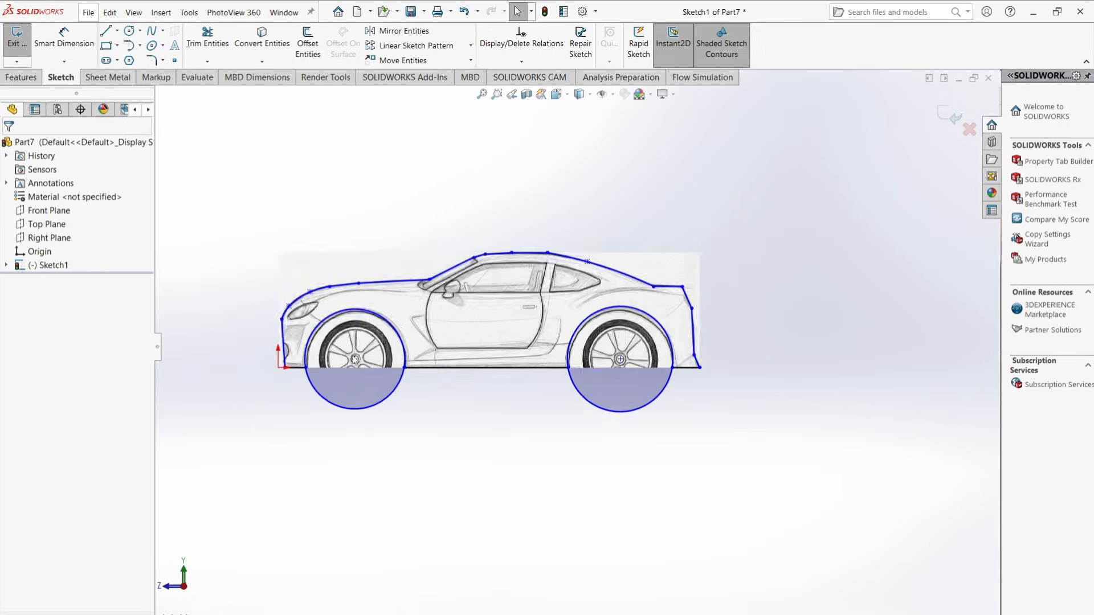
Step: Trim away the lower part of both wheel circles below the car's base line with Trim to closest
scroll(454, 278, "down", 3)
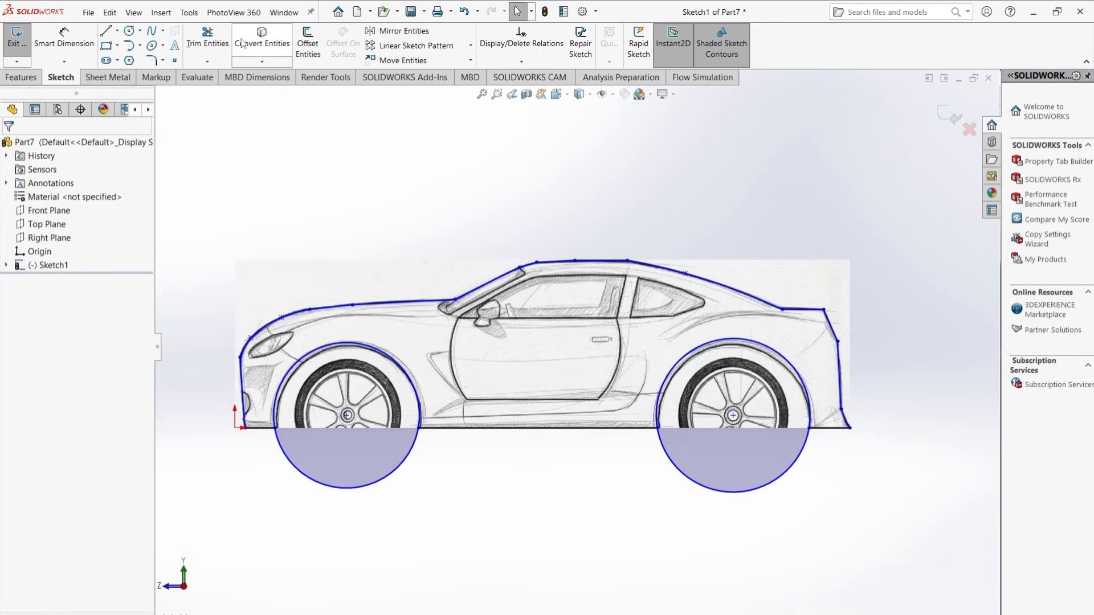
left_click(208, 39)
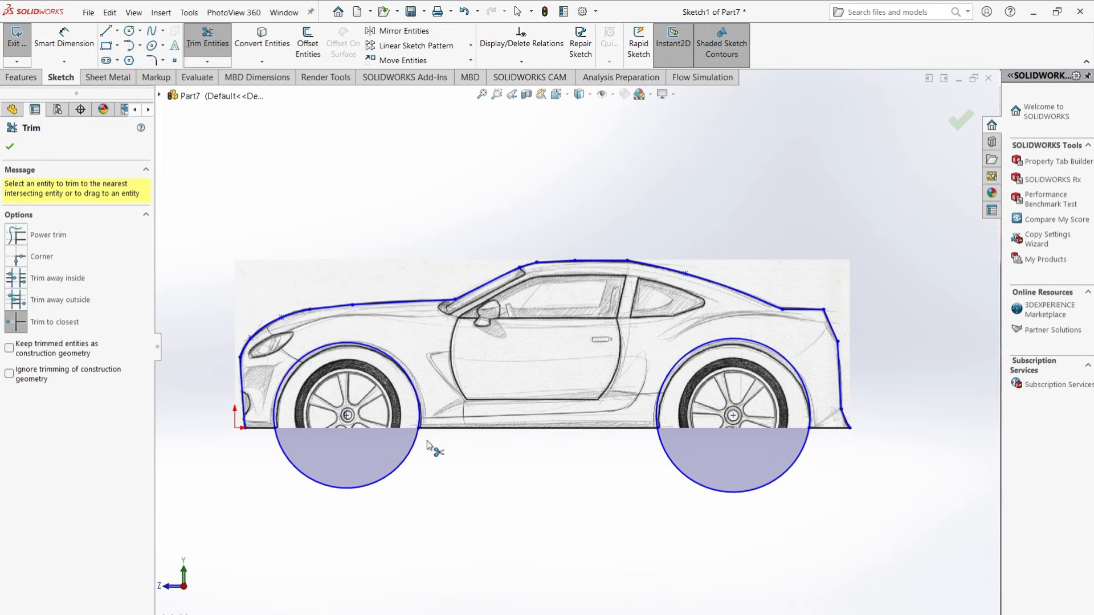
scroll(342, 490, "down", 2)
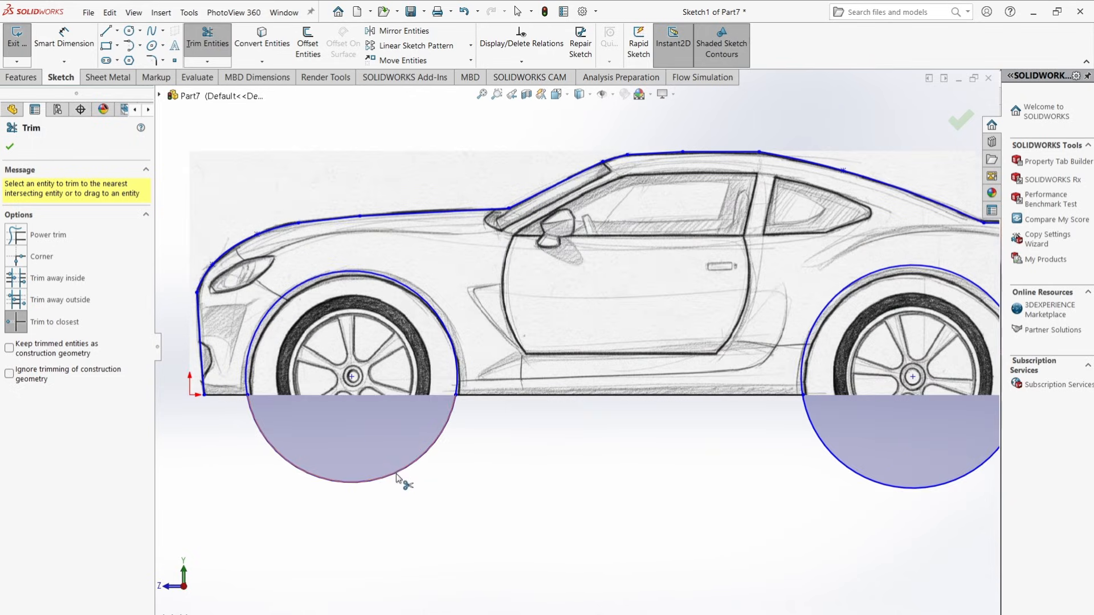
left_click(399, 478)
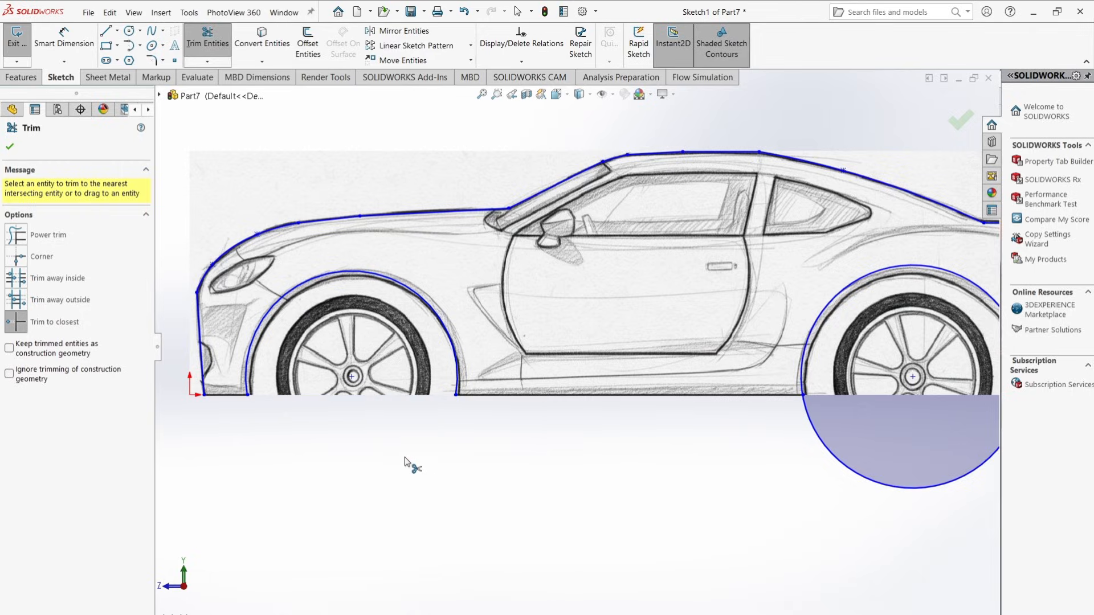
left_click(872, 486)
scroll(797, 422, "up", 3)
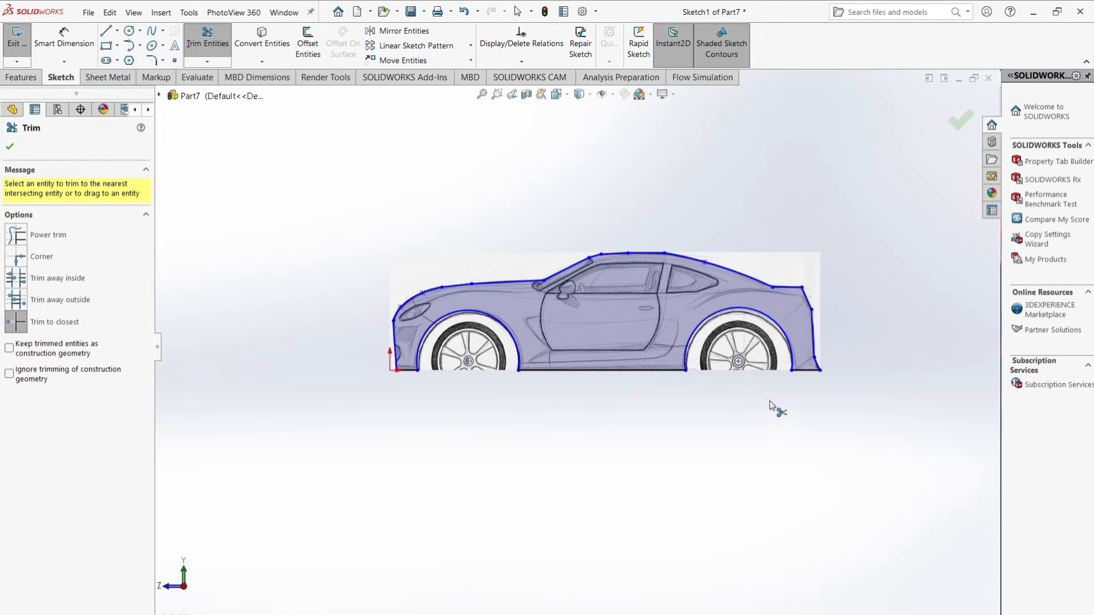
middle_click_drag(772, 354, 724, 357, "ctrl")
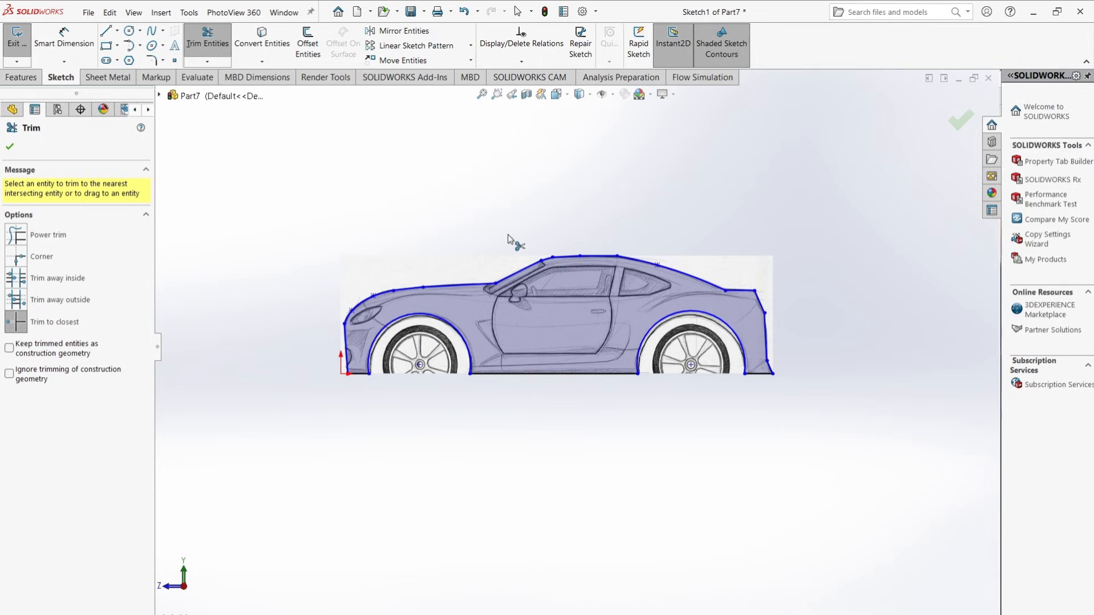
left_click(11, 147)
Step: Offset the three connected roof lines 10 mm inward to form the upper edge of the side window
scroll(547, 302, "down", 2)
scroll(570, 317, "down", 1)
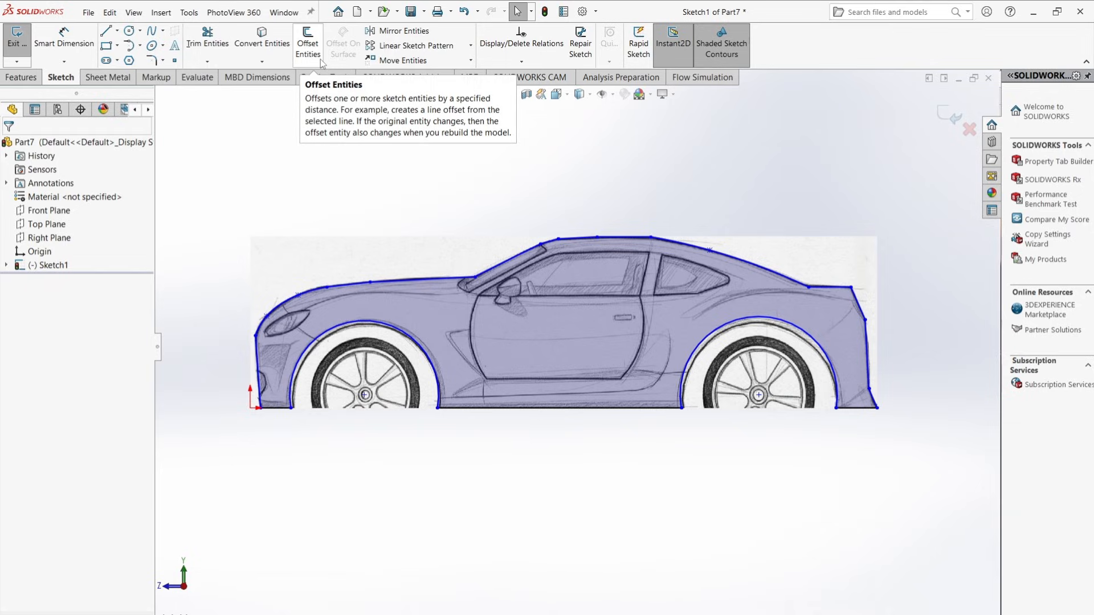
left_click(624, 238)
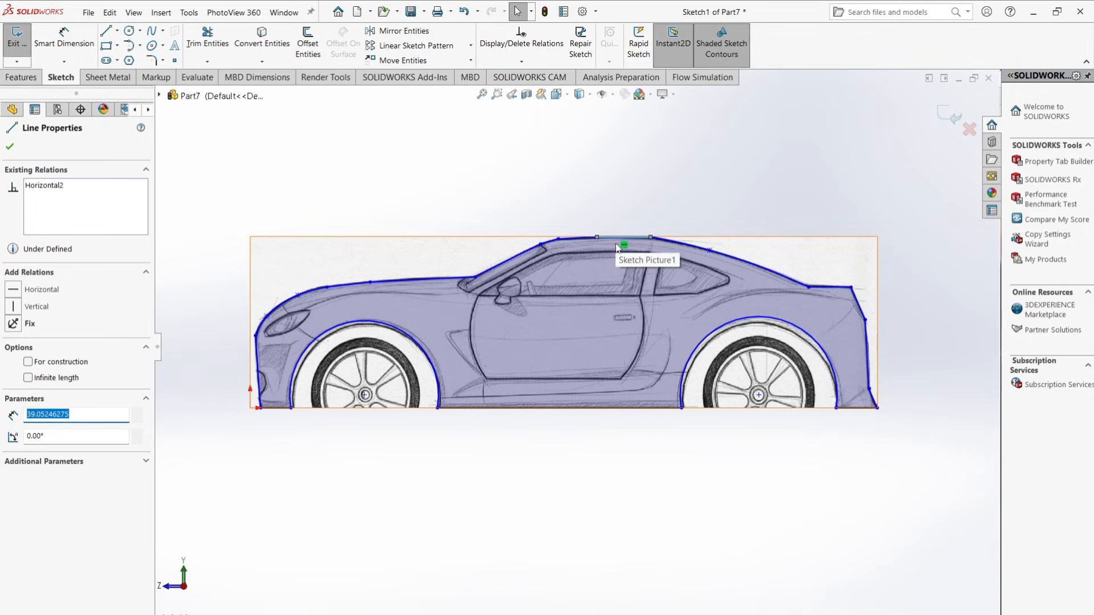
left_click(584, 240, "ctrl")
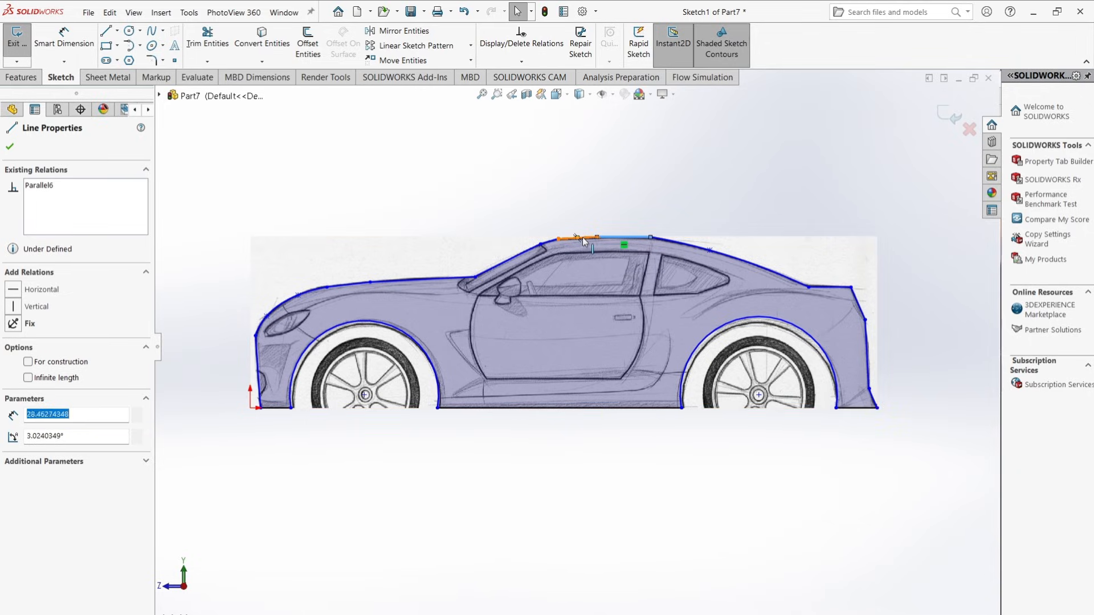
left_click(547, 245, "ctrl")
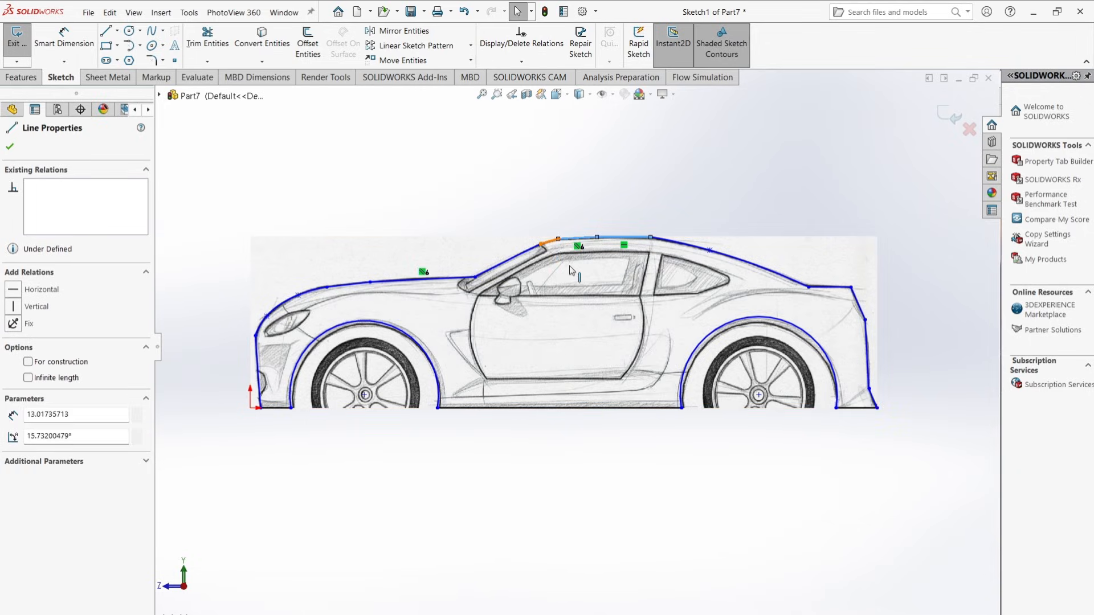
left_click(319, 44)
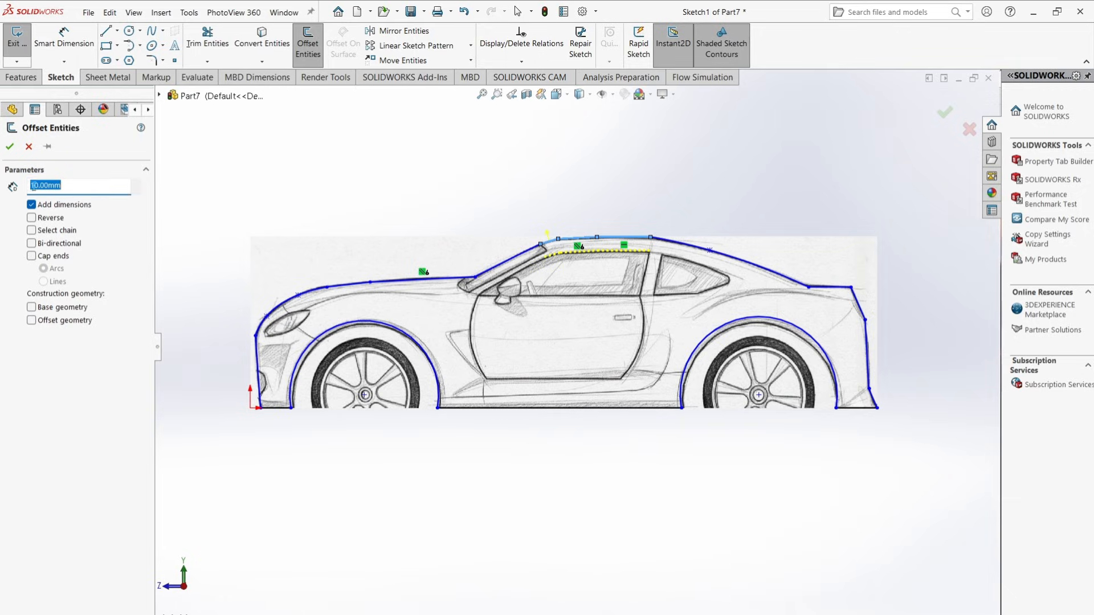
left_click(10, 146)
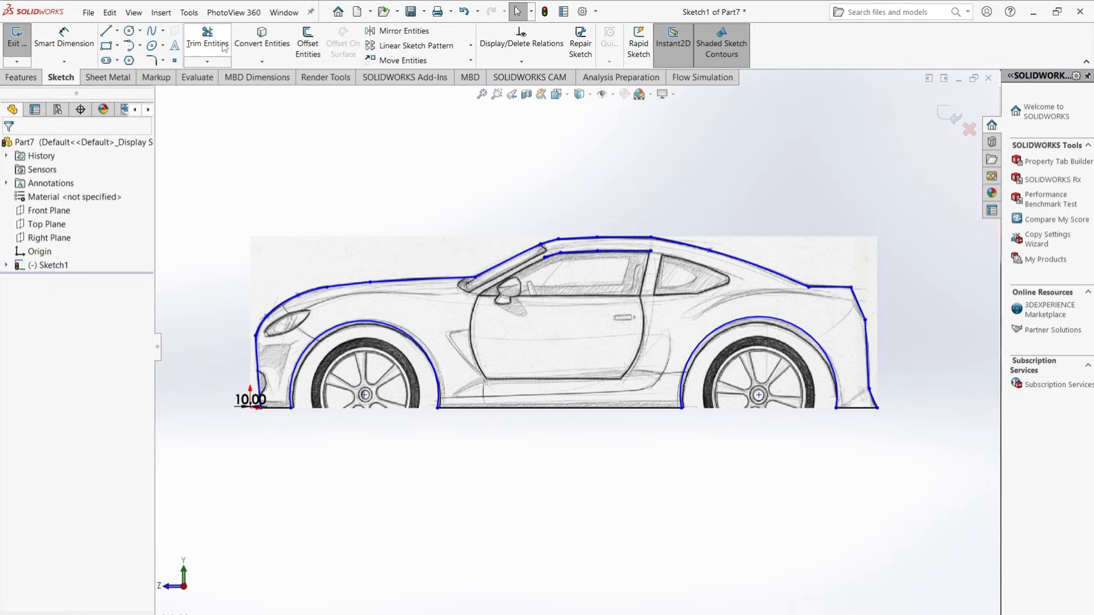
Step: Close the door window outline with a sloping front line, a horizontal sill about 115 mm long and a rear line about 34 mm long
left_click(107, 32)
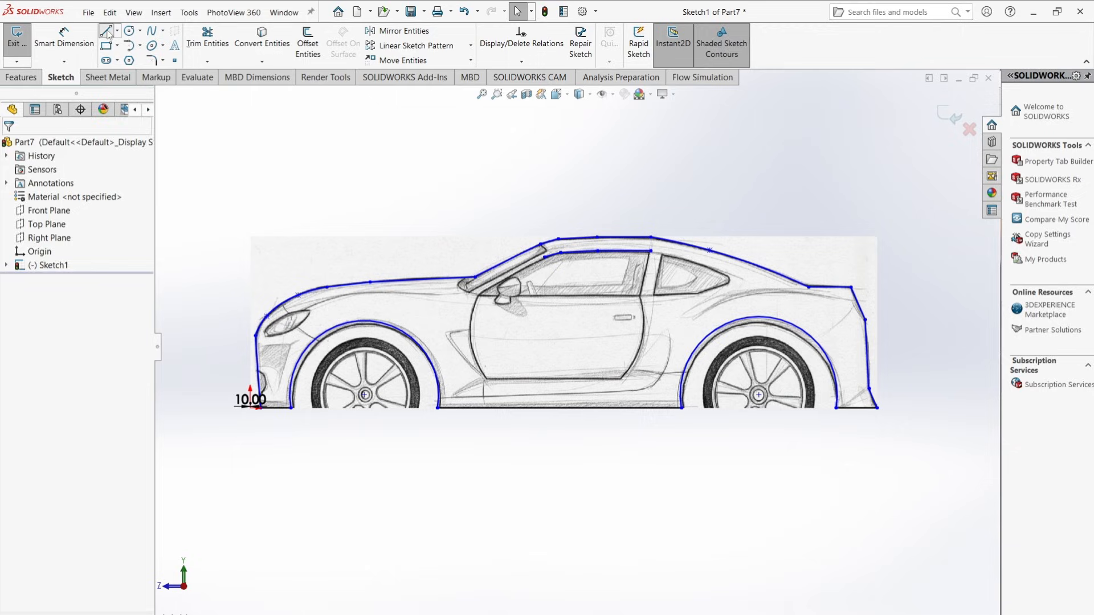
left_click(550, 254)
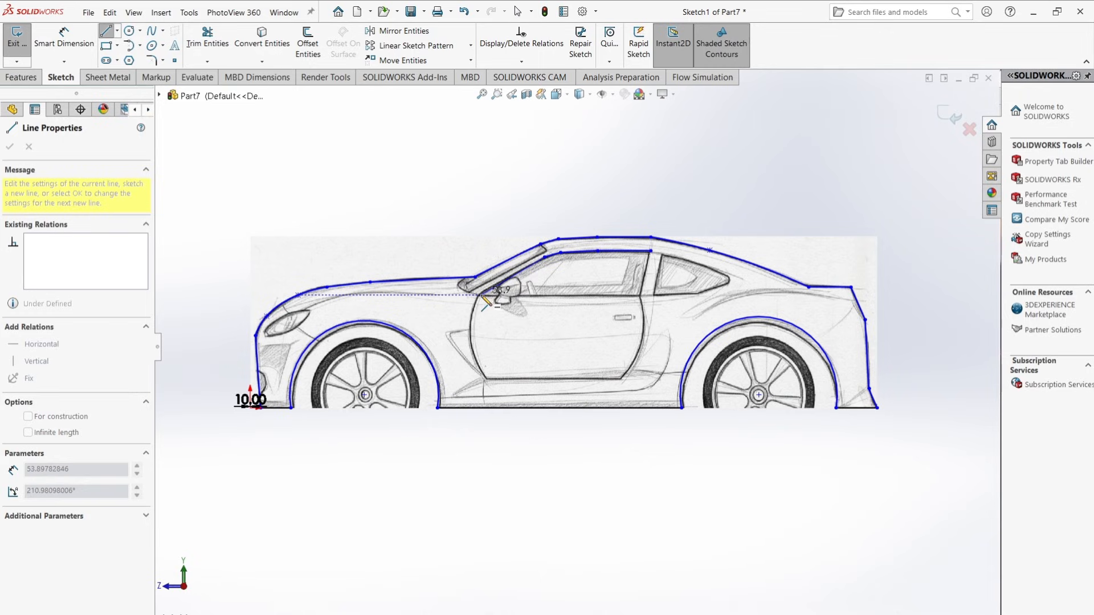
left_click(482, 296)
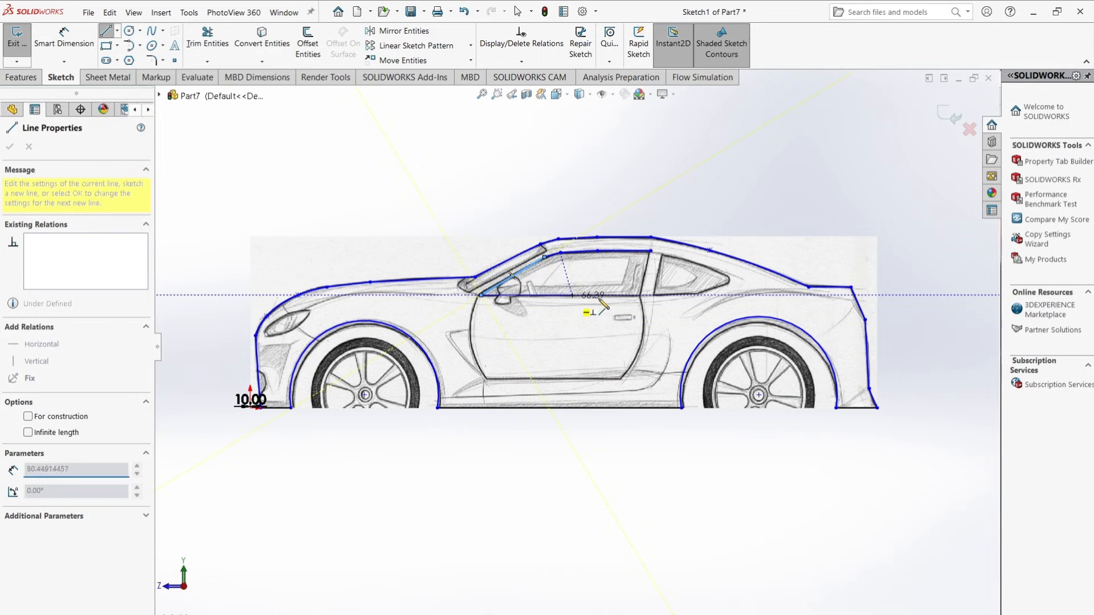
scroll(647, 294, "down", 2)
left_click(636, 296)
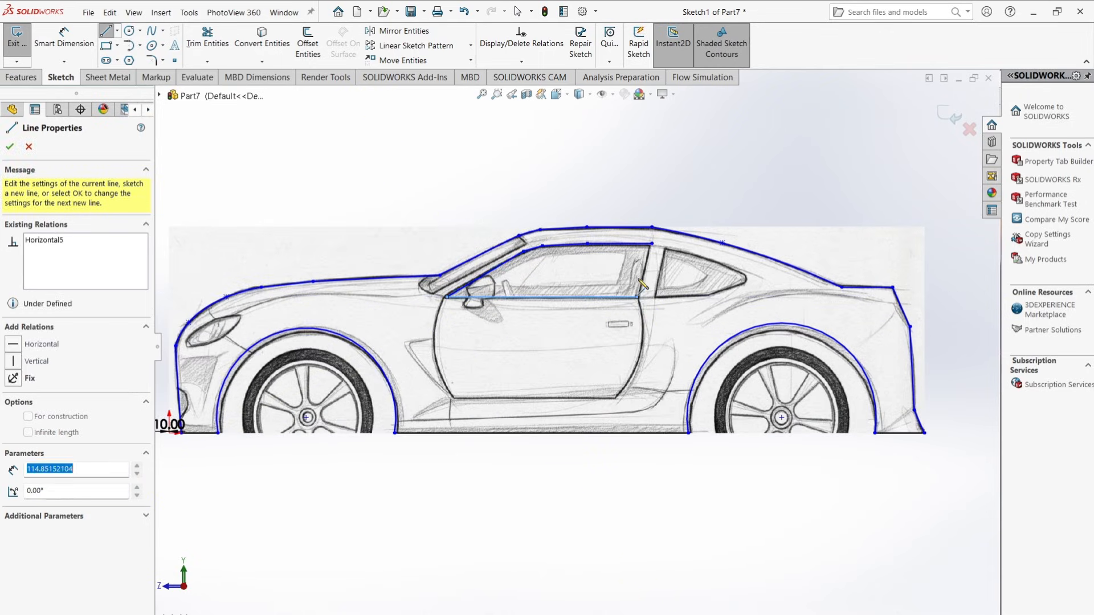
left_click(652, 245)
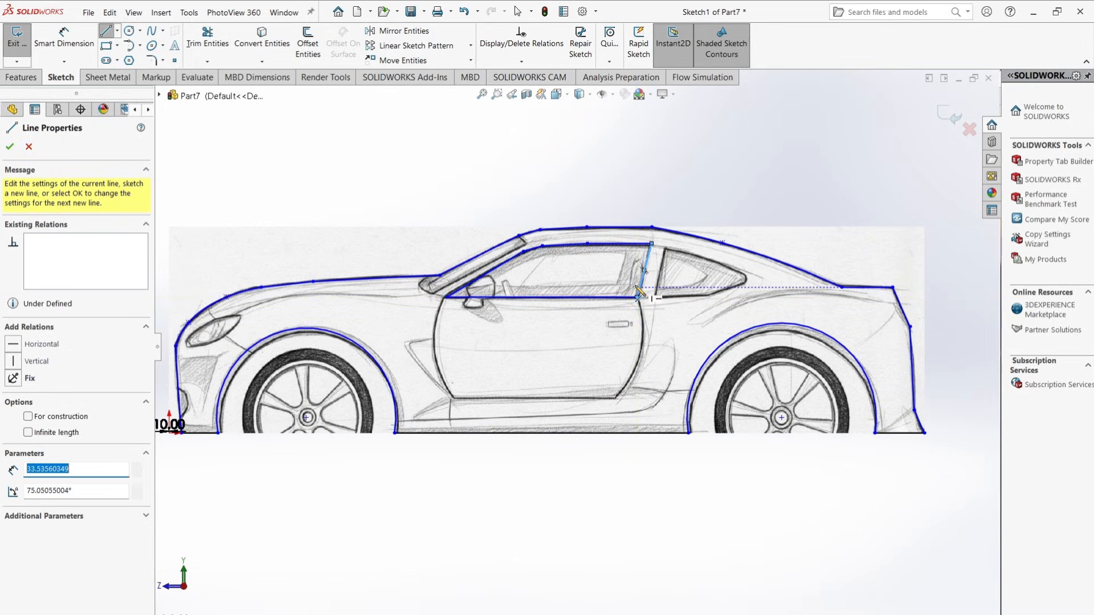
key("Escape")
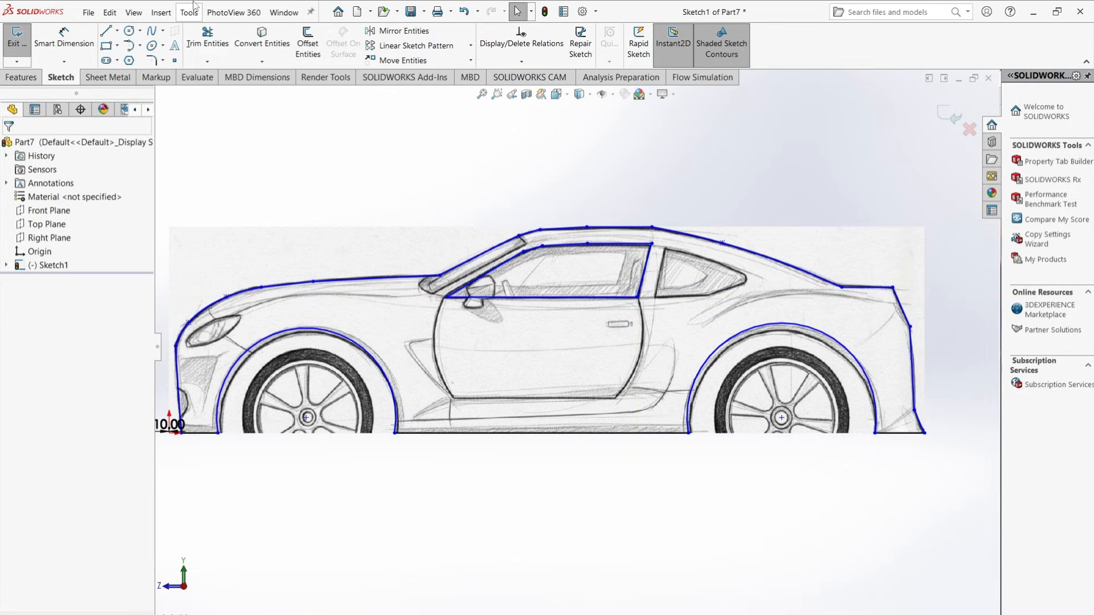
Step: Trace the door's front edge with a three-point spline from the window sill's front corner to the door's lower front corner
left_click(153, 32)
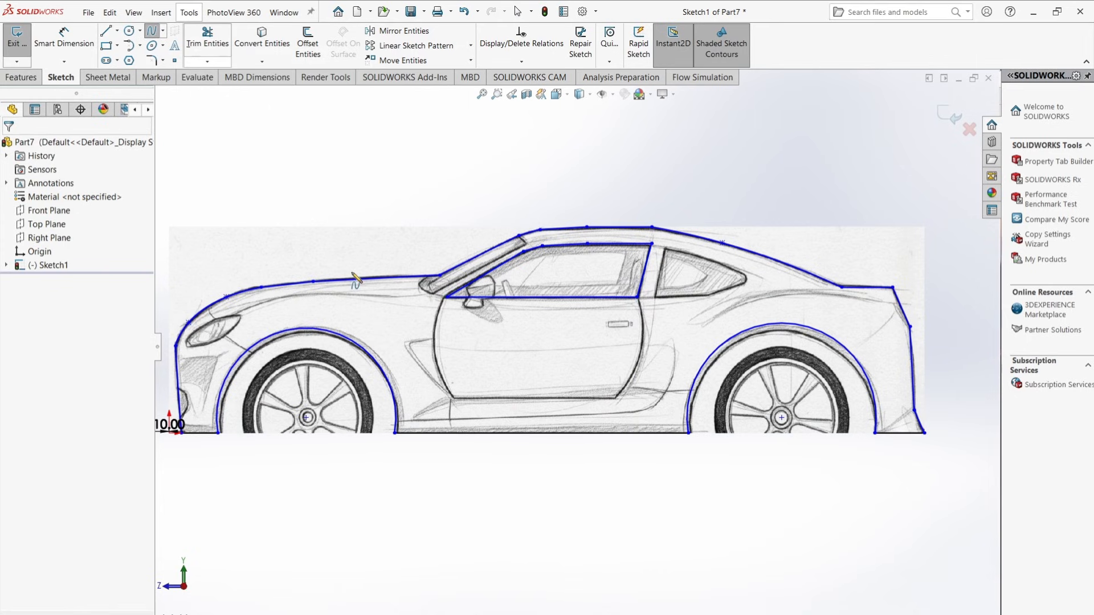
scroll(337, 242, "down", 3)
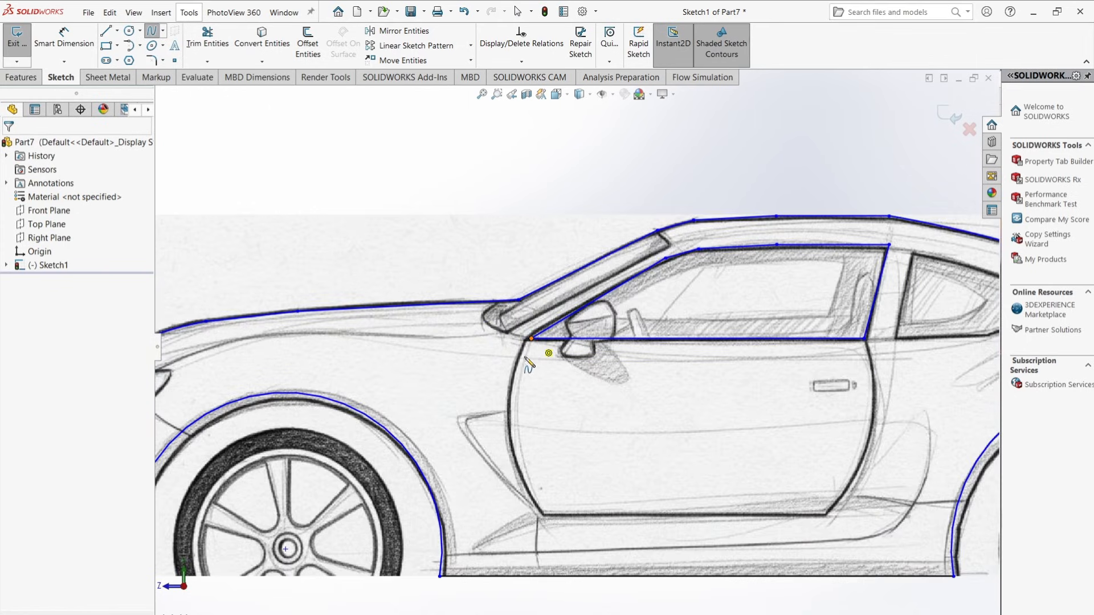
left_click(531, 338)
left_click(509, 412)
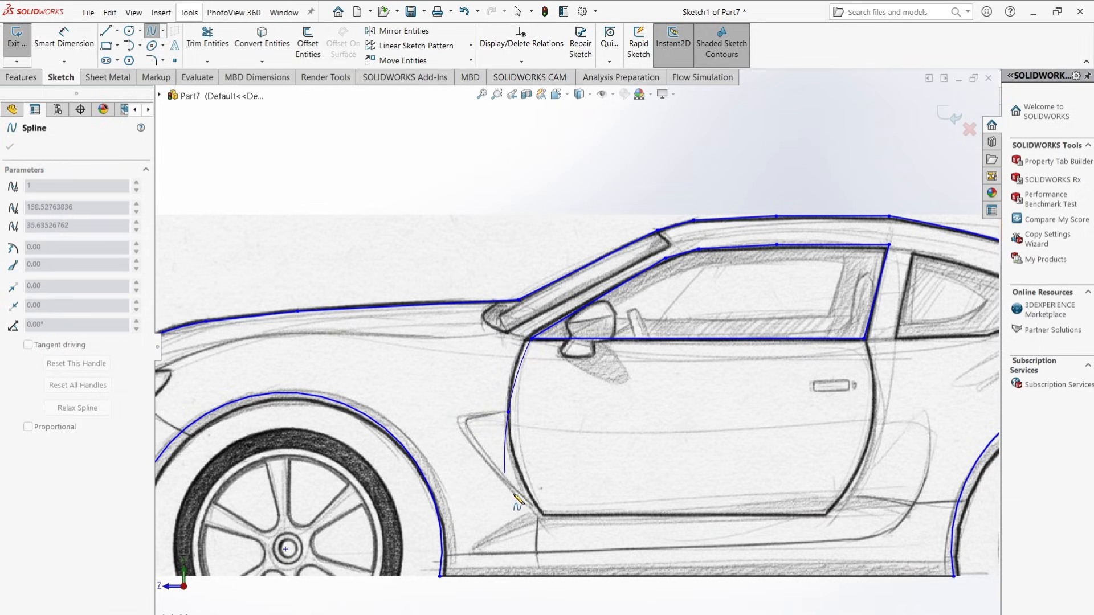
double_click(547, 517)
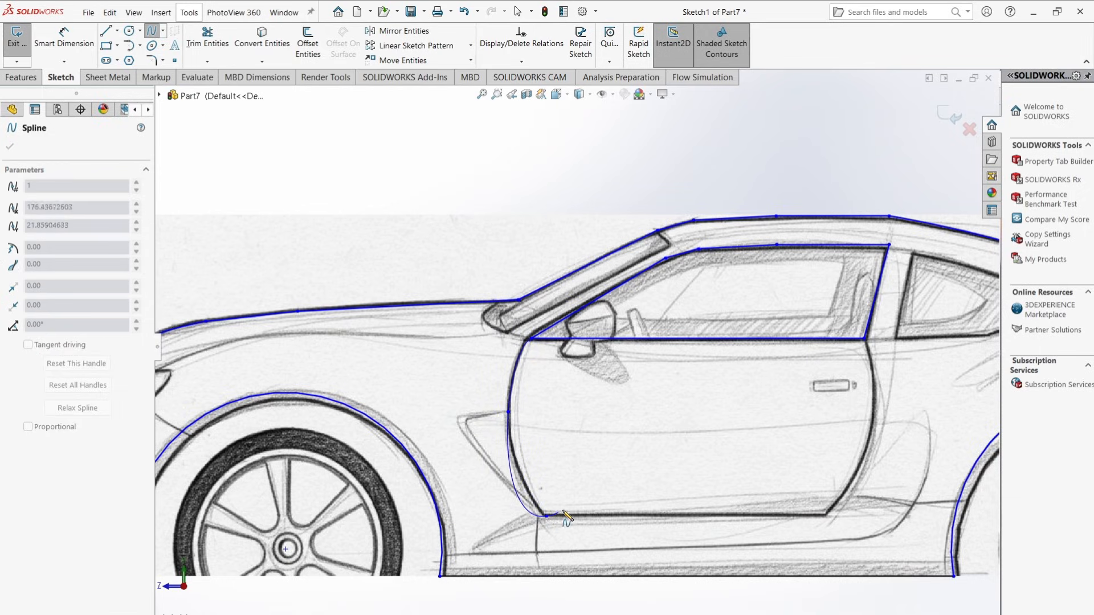
key("Escape")
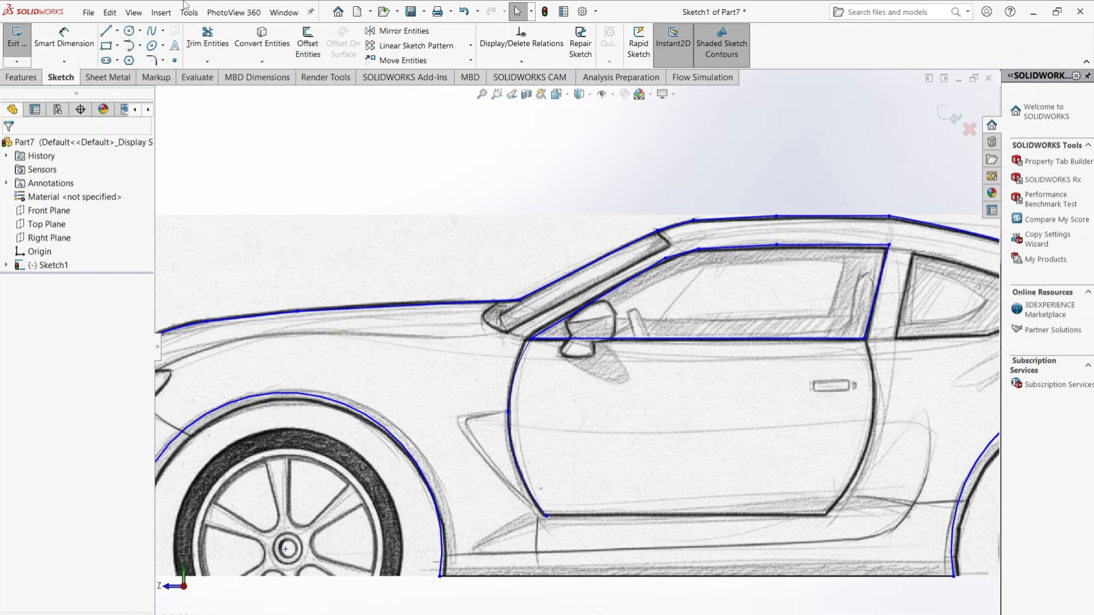
Step: Draw the door's bottom edge as a horizontal line about 97 mm long from the front spline's lower end
left_click(106, 31)
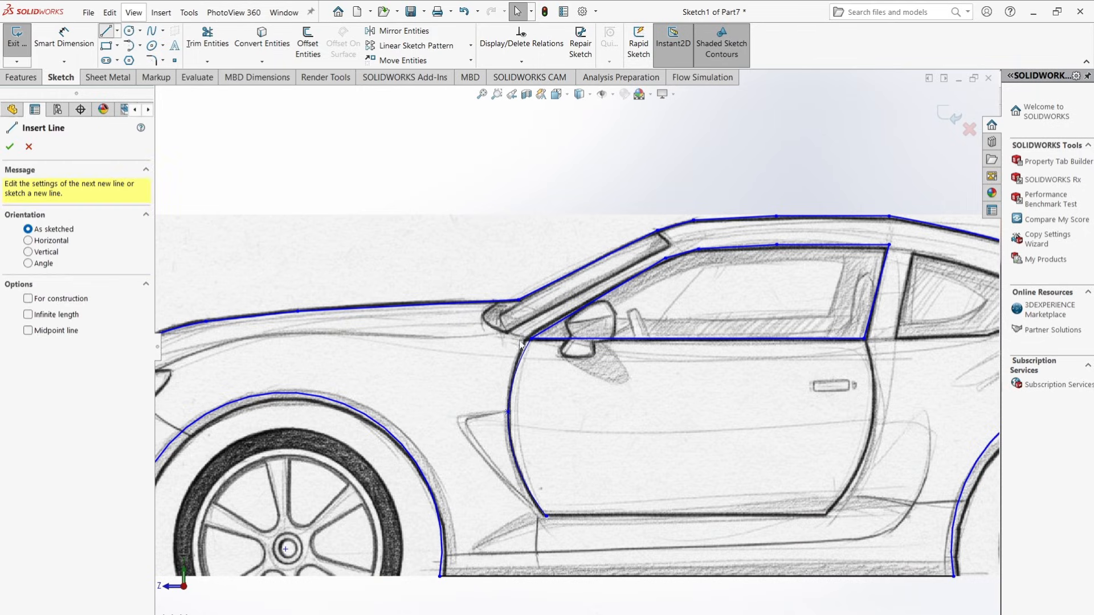
left_click(546, 516)
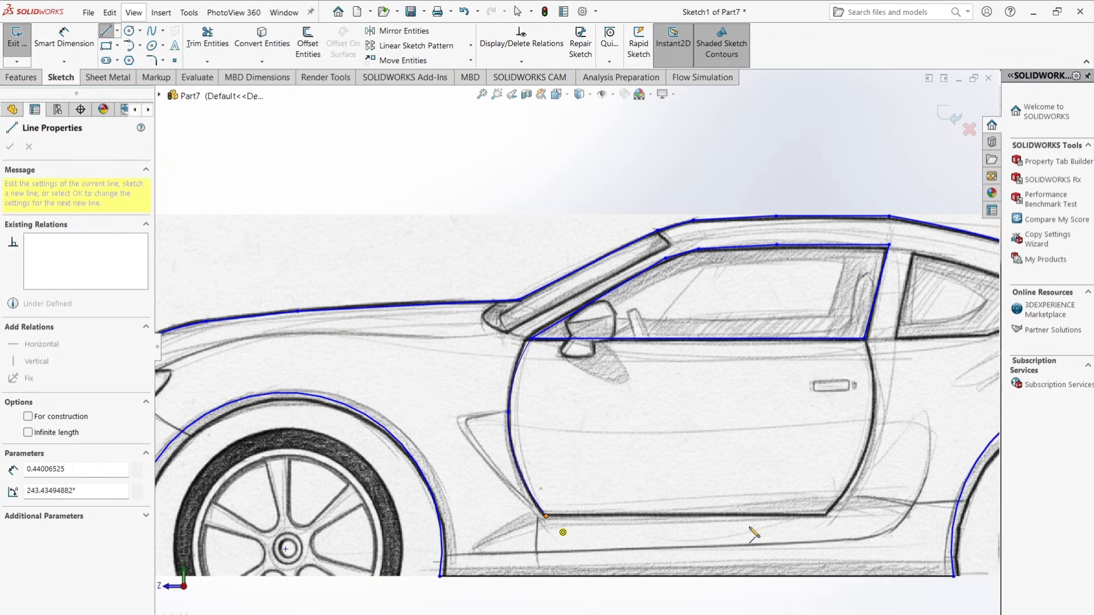
left_click(826, 516)
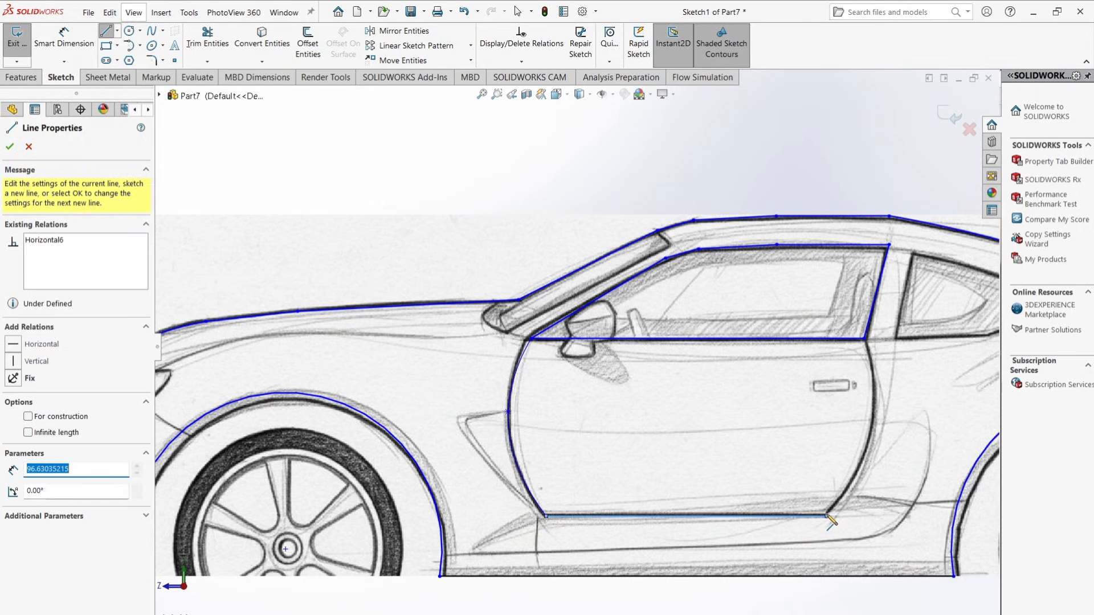
key("Escape")
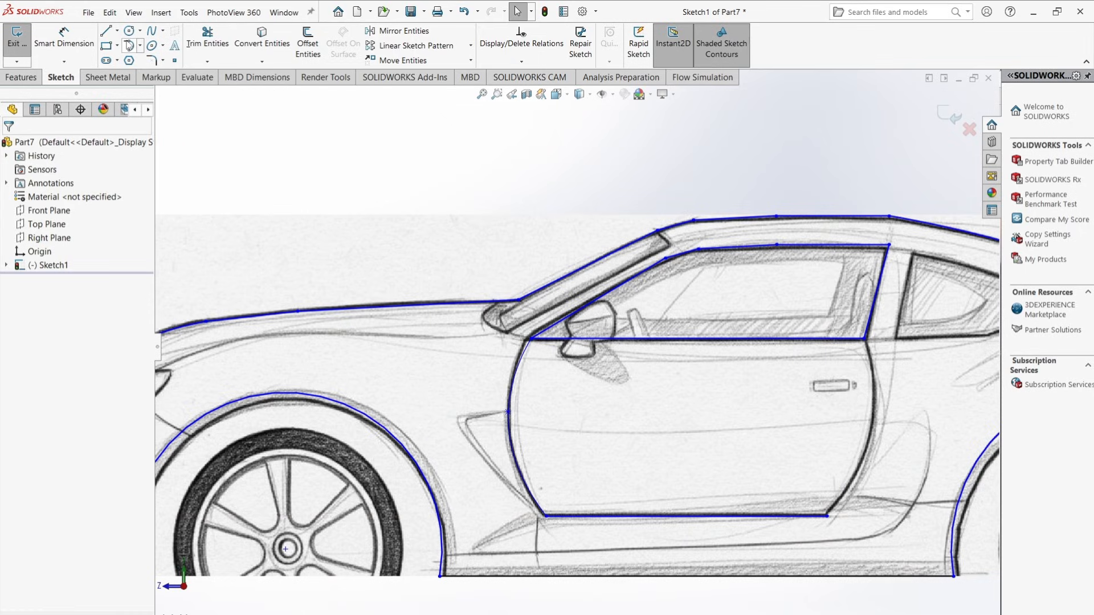
Step: Trace the door's rear edge with a spline from the window sill's rear corner to the bottom line's rear end
left_click(152, 30)
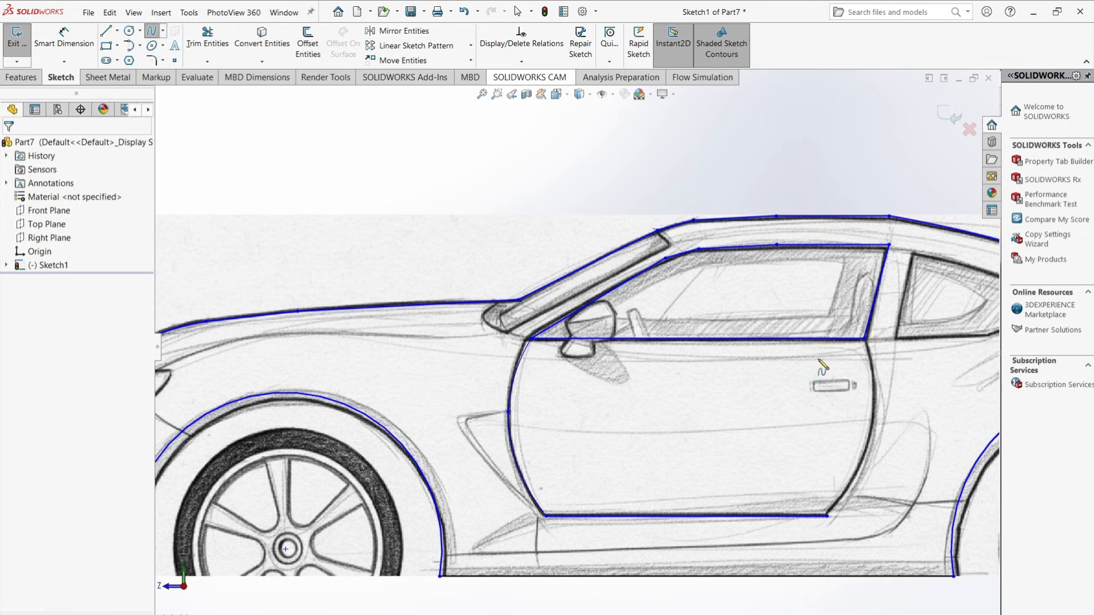
left_click(864, 339)
left_click(870, 435)
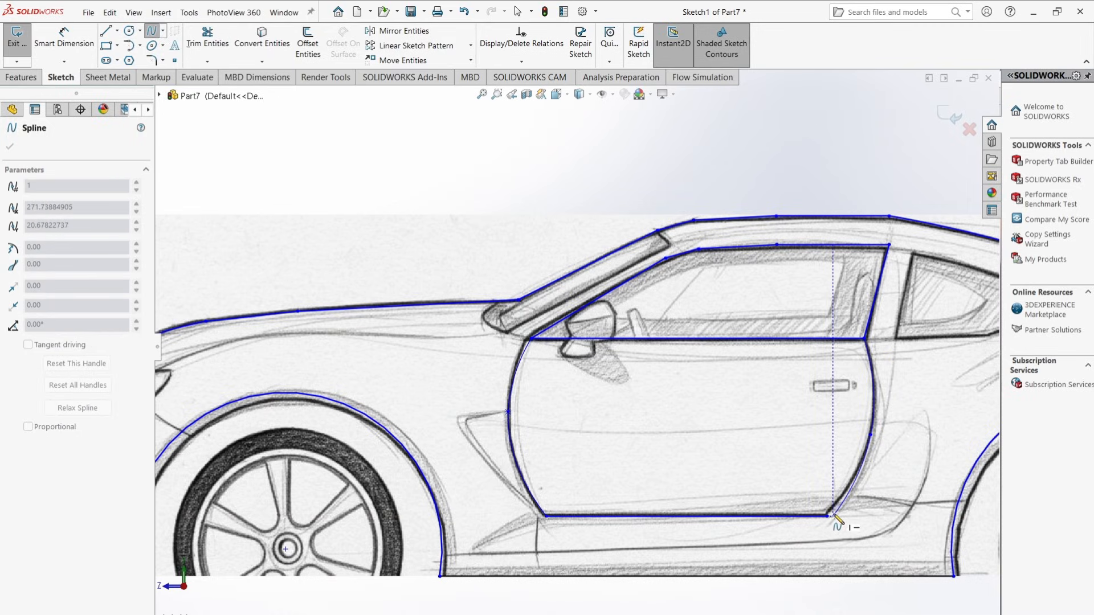
left_click(827, 517)
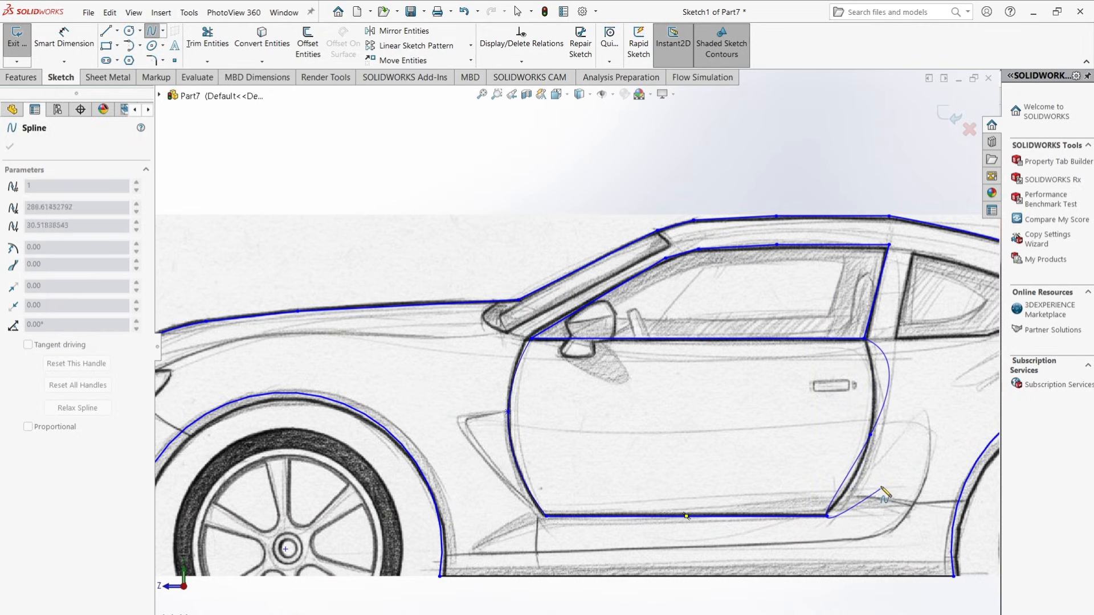
key("Escape")
Step: Outline the rear quarter window's front edge about 31 mm long and its upper edge with two lines, the second about 18 mm
scroll(876, 272, "up", 5)
scroll(822, 297, "down", 5)
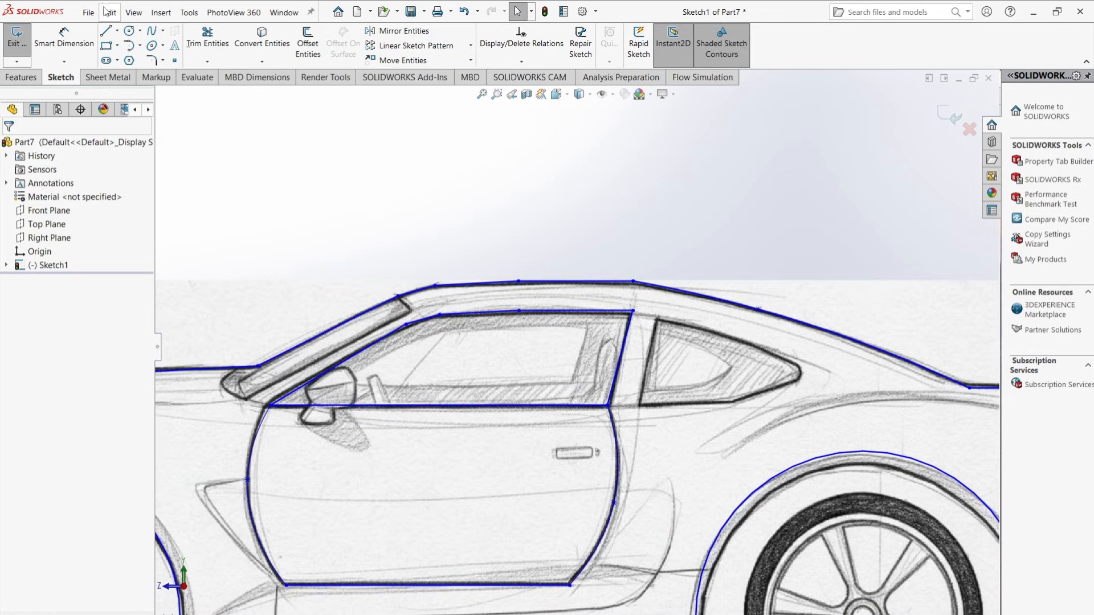
left_click(106, 32)
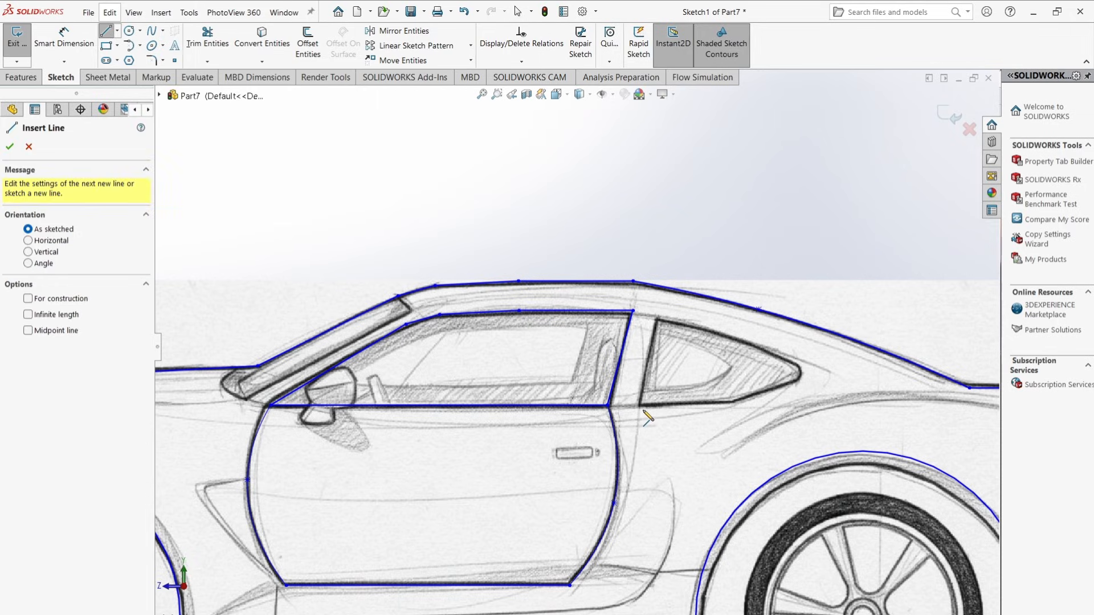
left_click(639, 406)
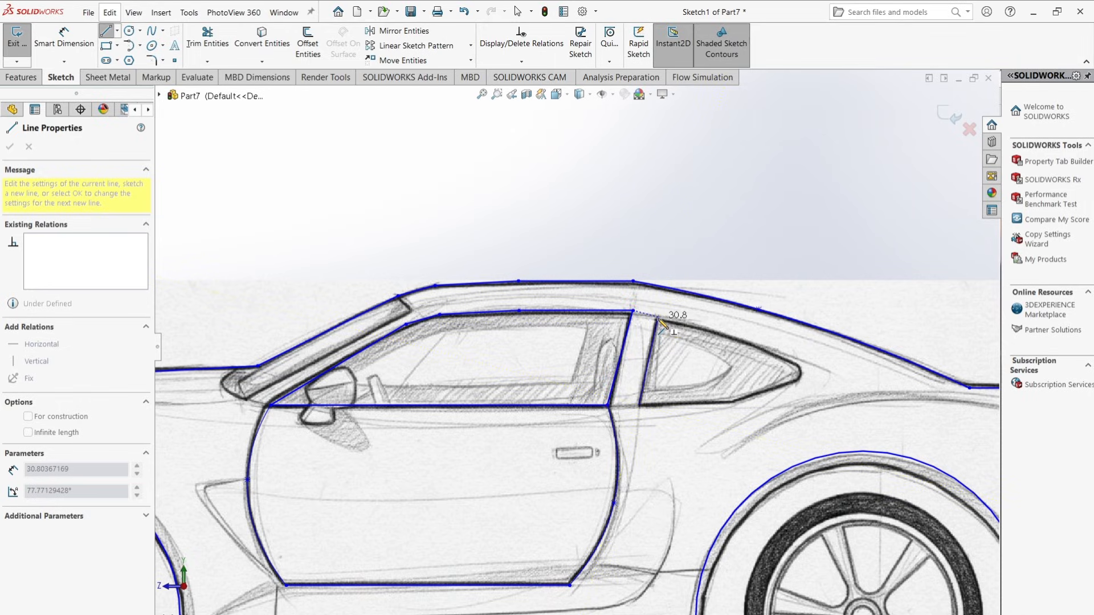
left_click(661, 319)
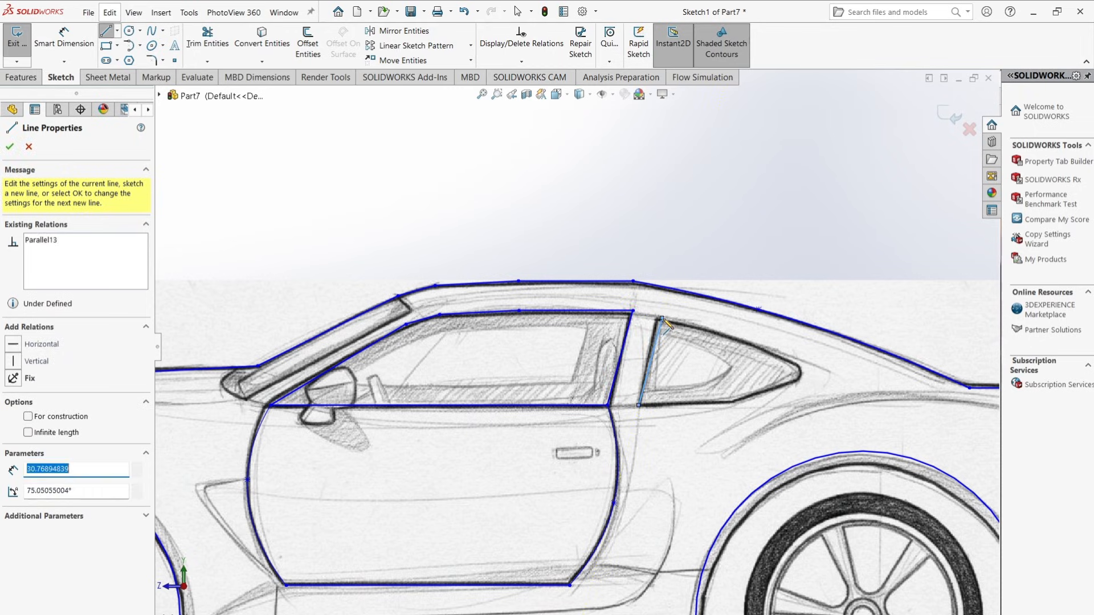
left_click(750, 342)
scroll(799, 370, "down", 5)
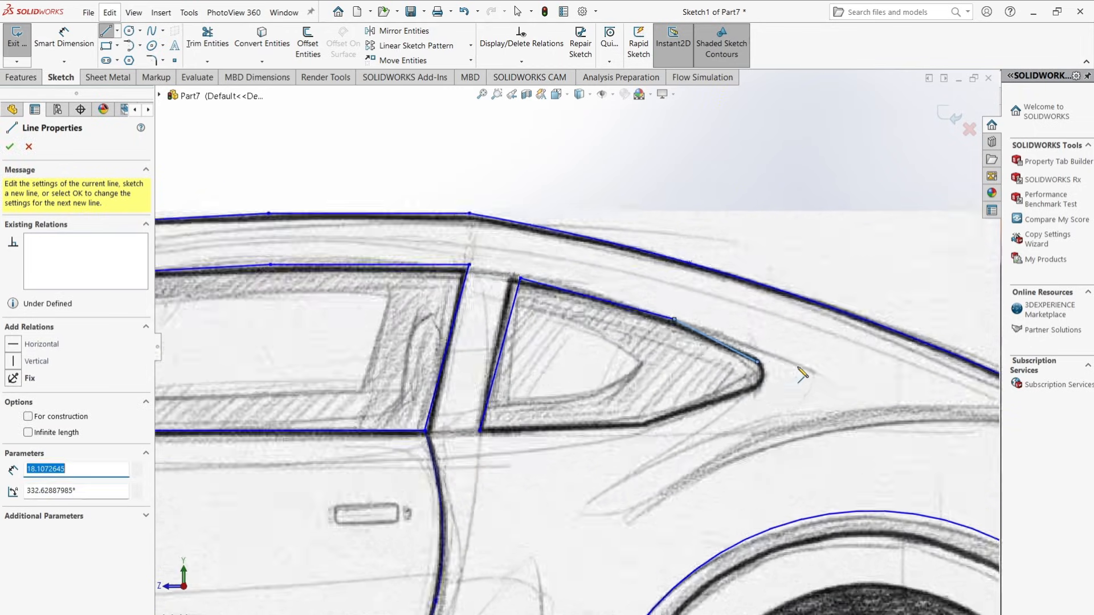
left_click(798, 367)
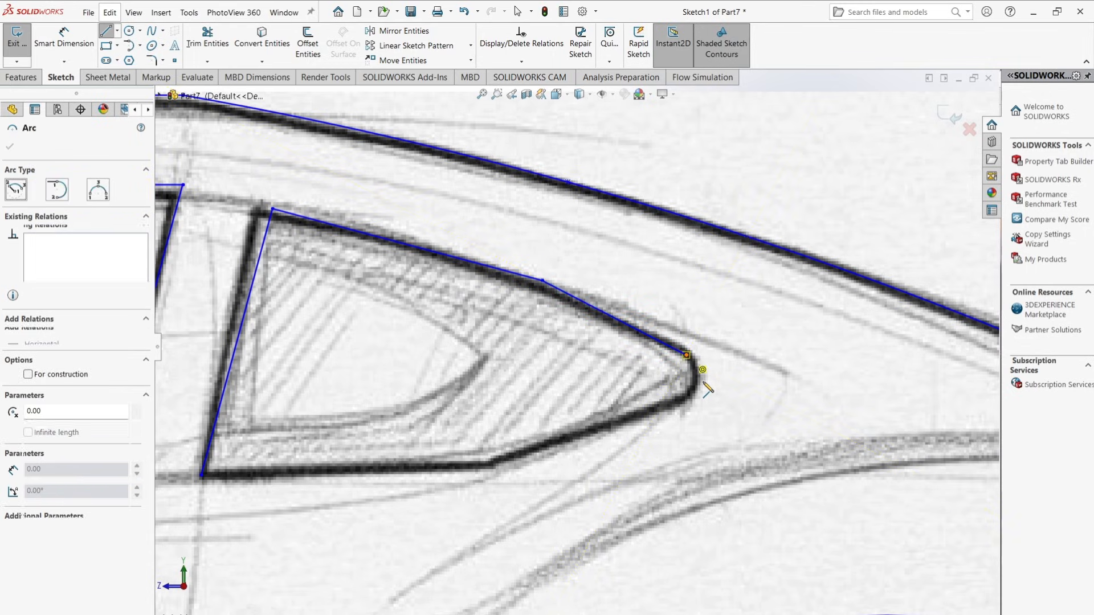
left_click(700, 363)
double_click(701, 381)
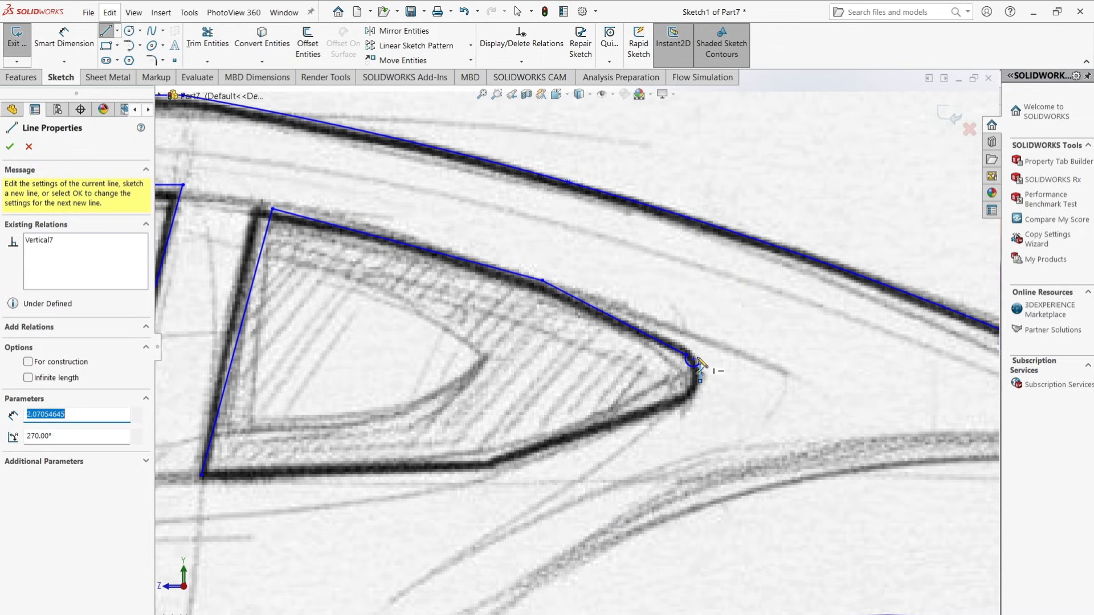
key("ctrl+z")
key("Escape")
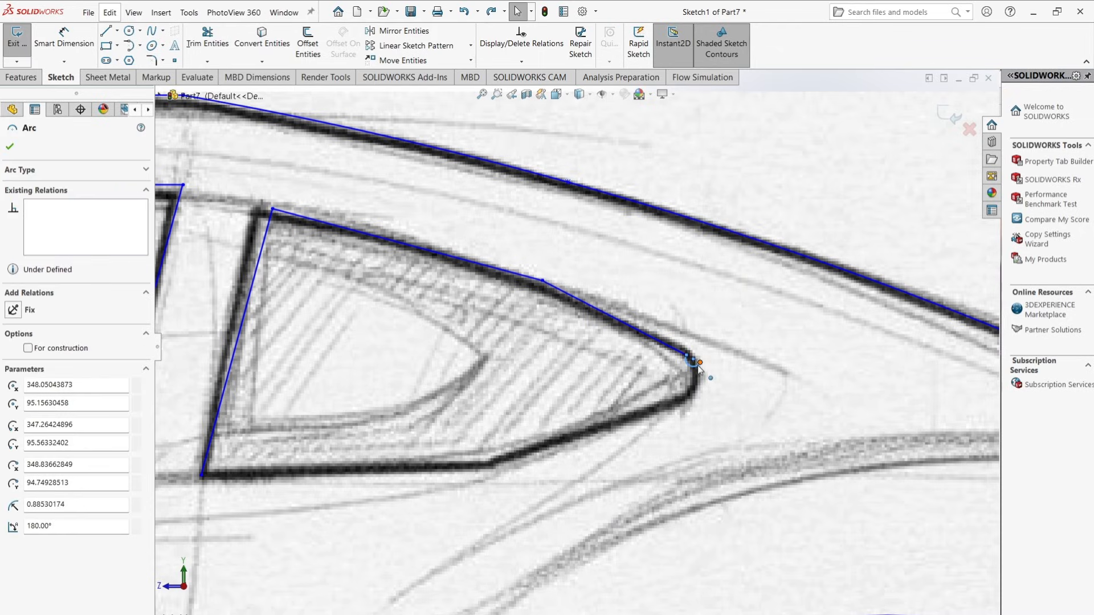
left_click(700, 362)
right_click(700, 367)
left_click(680, 385)
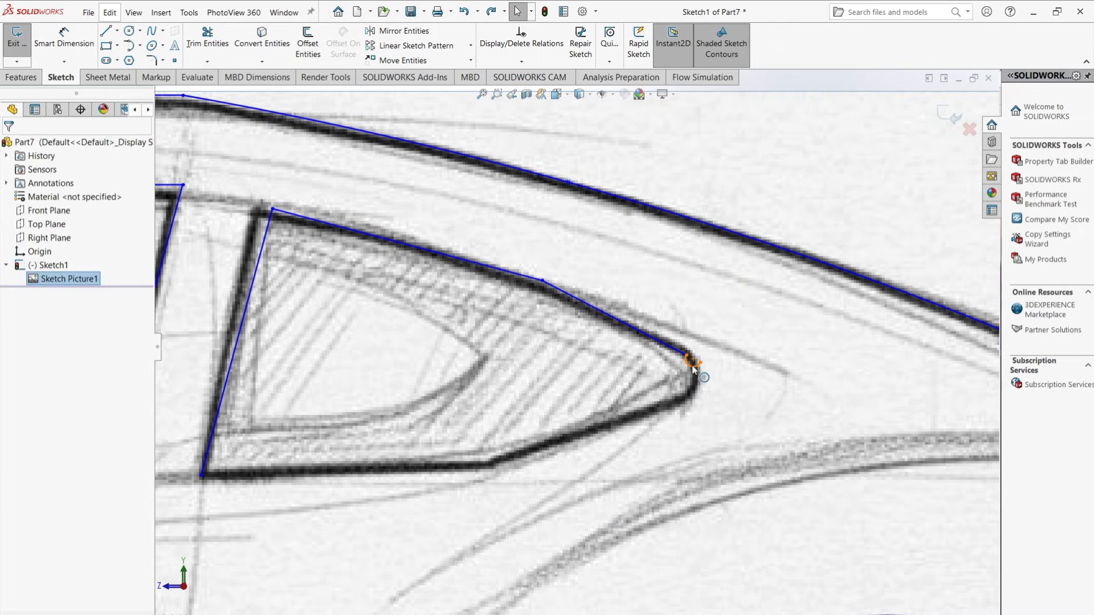
right_click(693, 370)
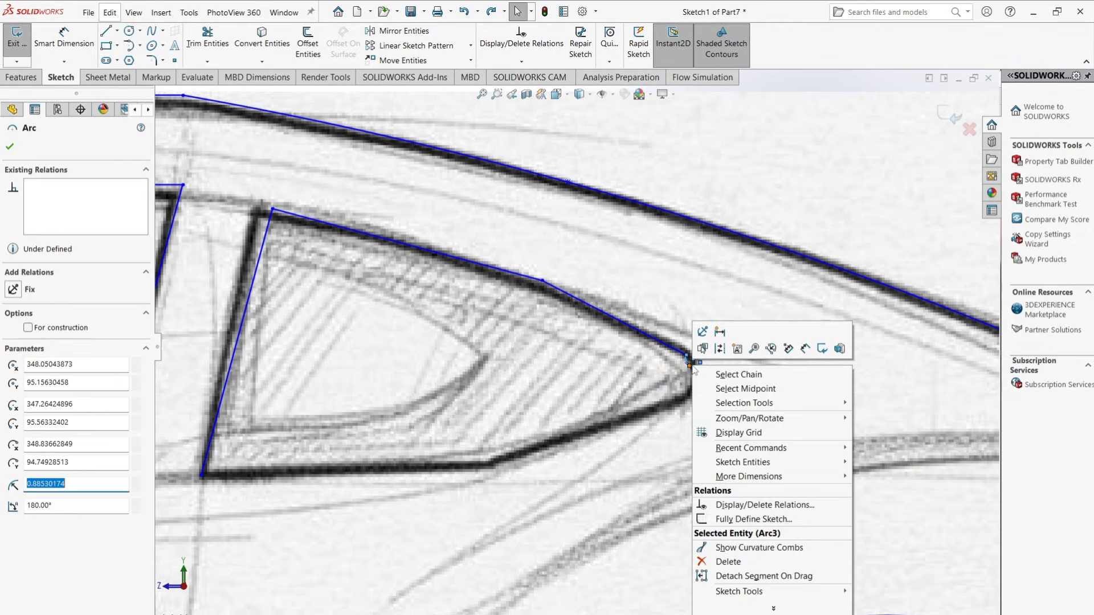
left_click(721, 562)
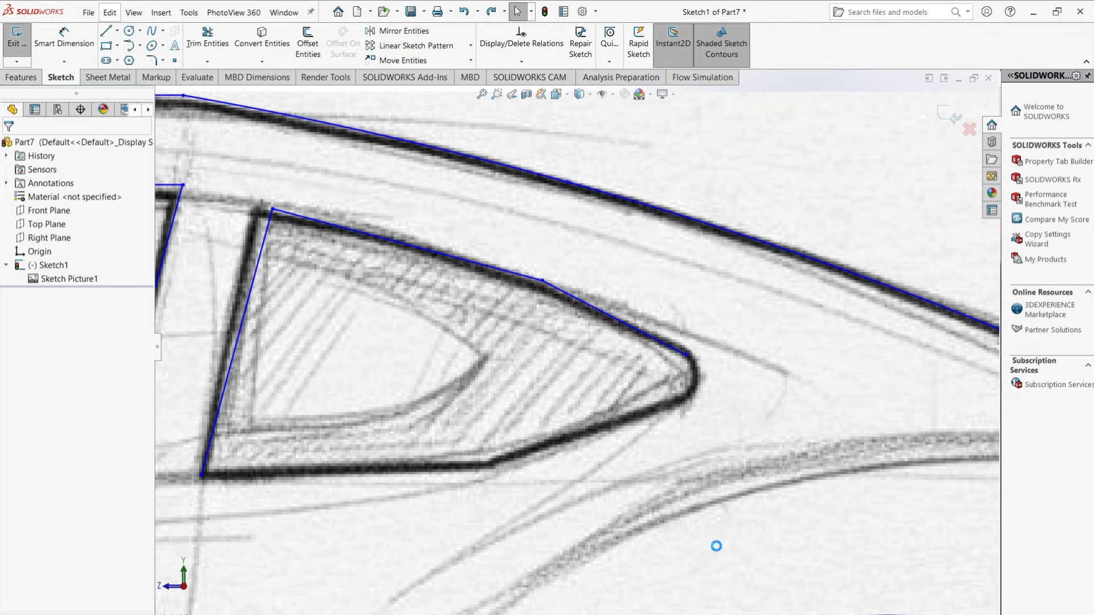
Step: Close the rear quarter window with a rounded arc at its rear tip and two lower lines, the last about 32 mm long
left_click(105, 30)
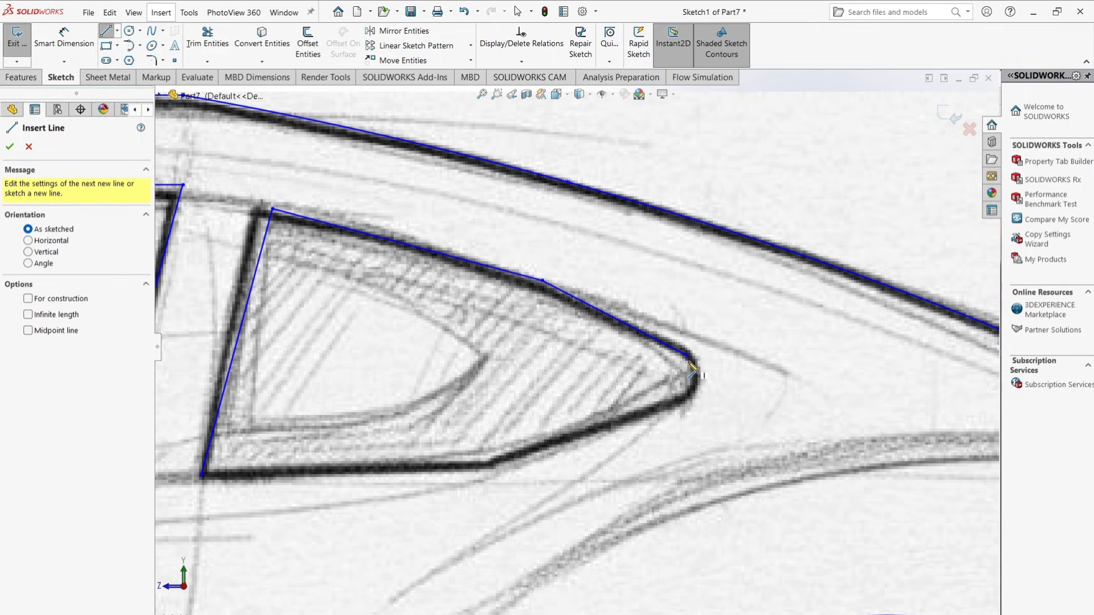
left_click(687, 357)
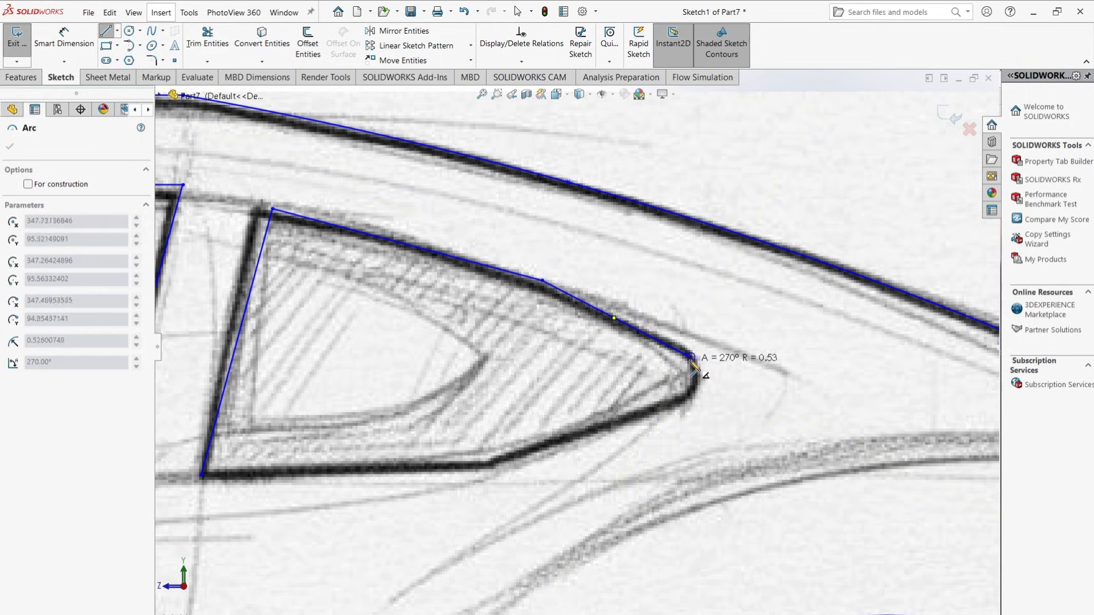
left_click(687, 403)
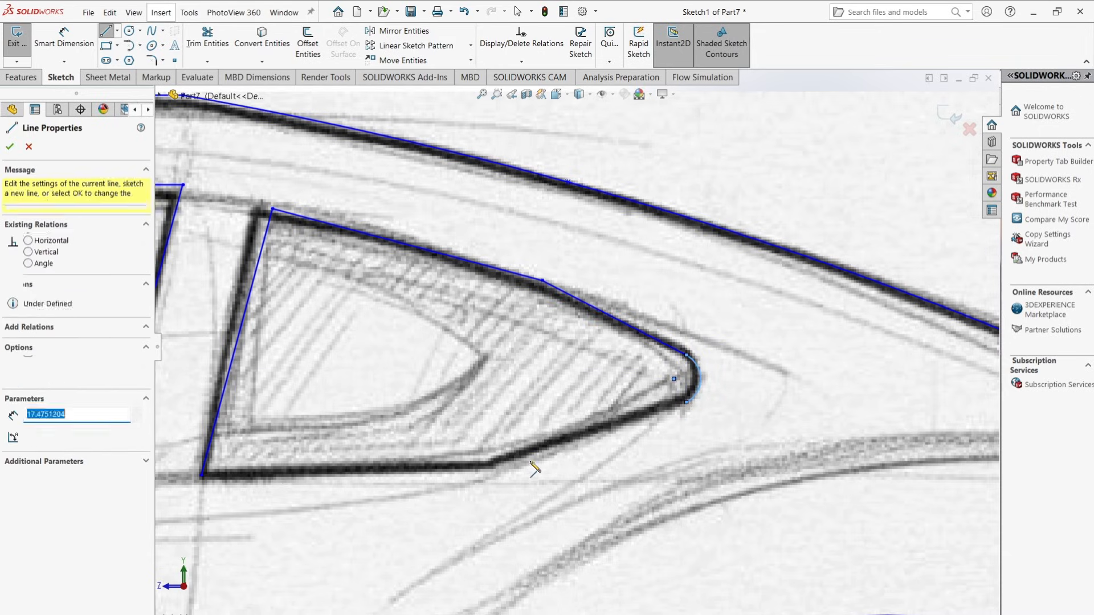
left_click(491, 468)
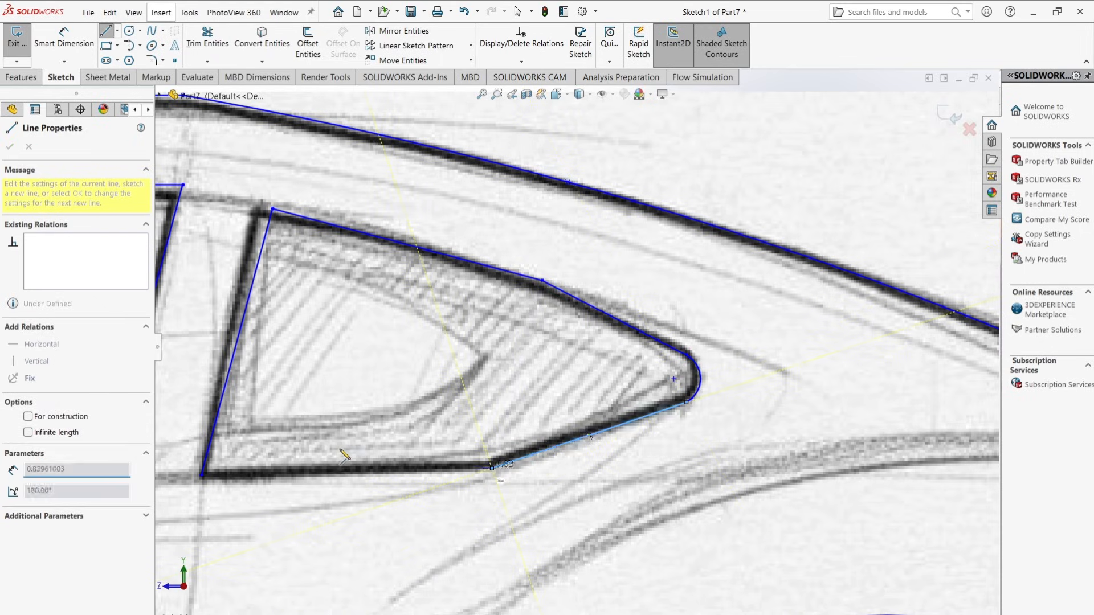
left_click(202, 475)
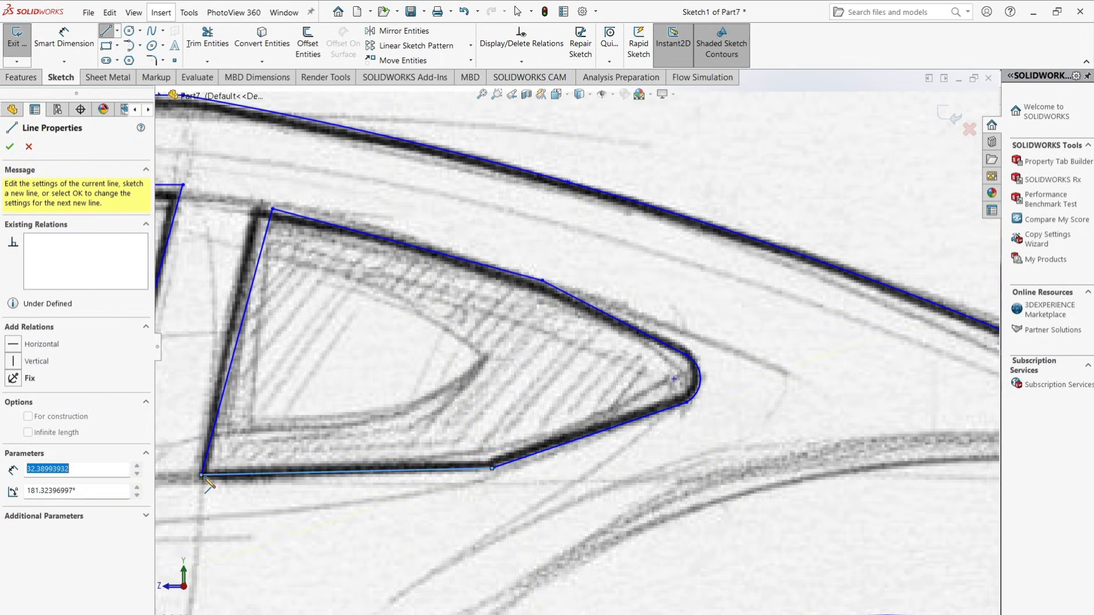
scroll(254, 444, "up", 1)
scroll(578, 345, "up", 10)
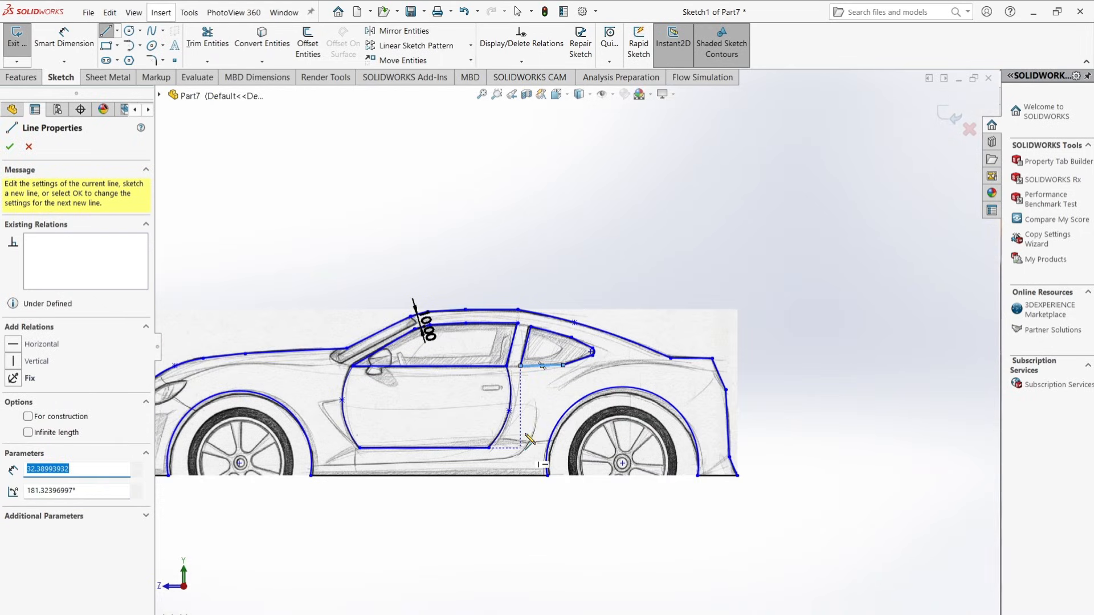
scroll(435, 370, "down", 1)
scroll(439, 366, "up", 2)
scroll(371, 346, "down", 2)
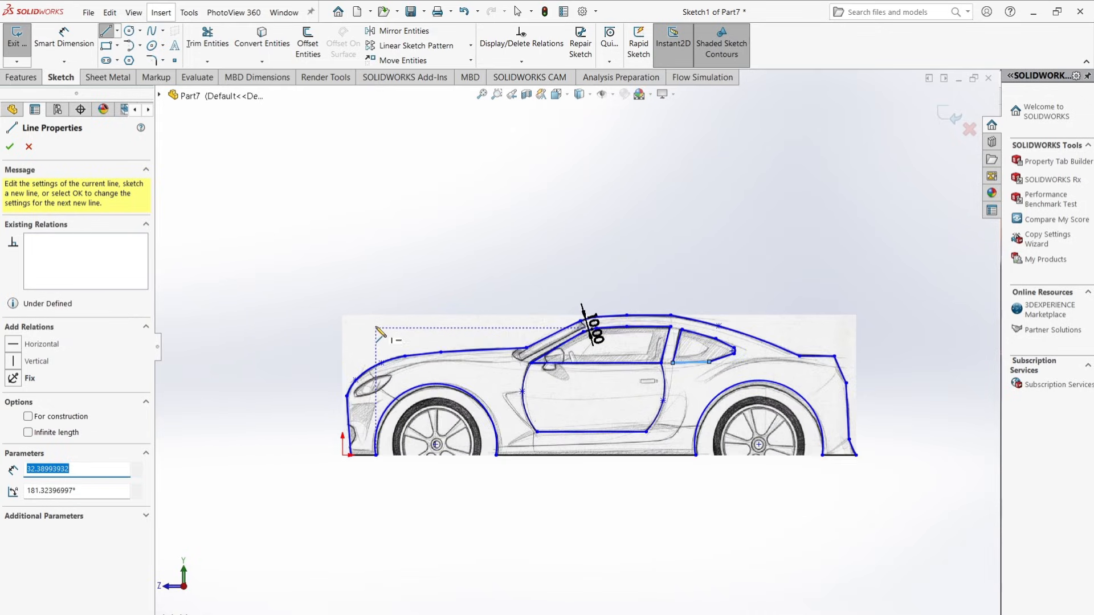
left_click(10, 147)
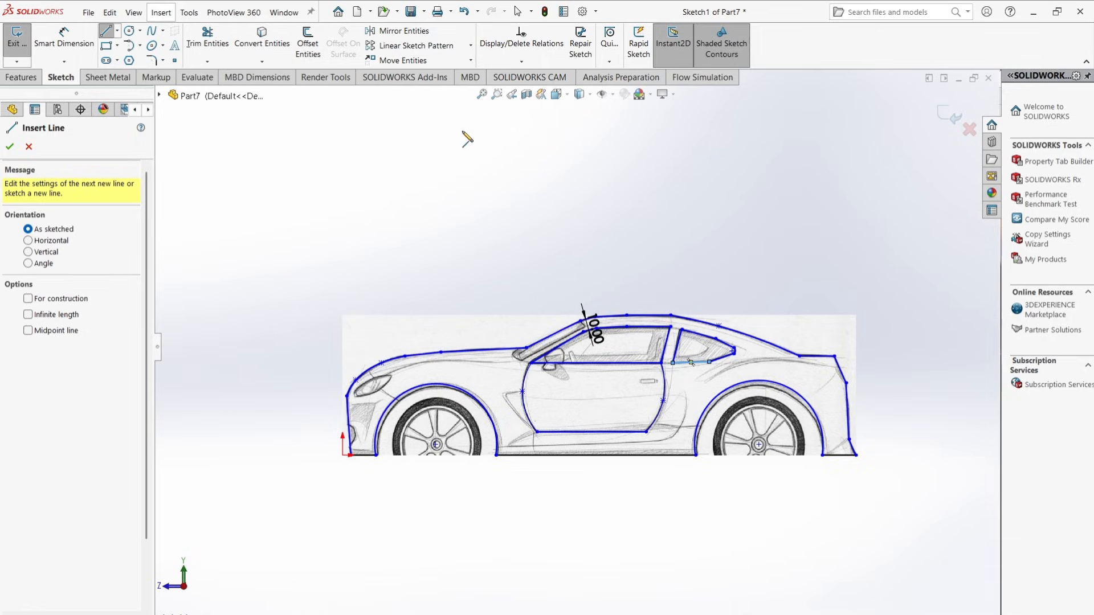
key("Escape")
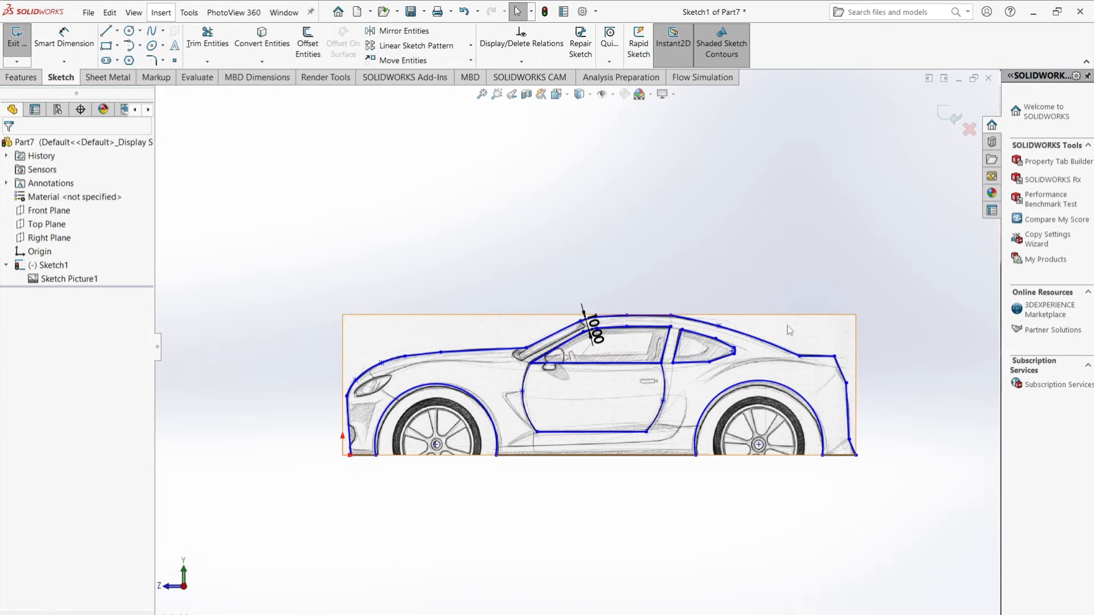
Step: Delete the reference picture from the sketch
right_click(830, 330)
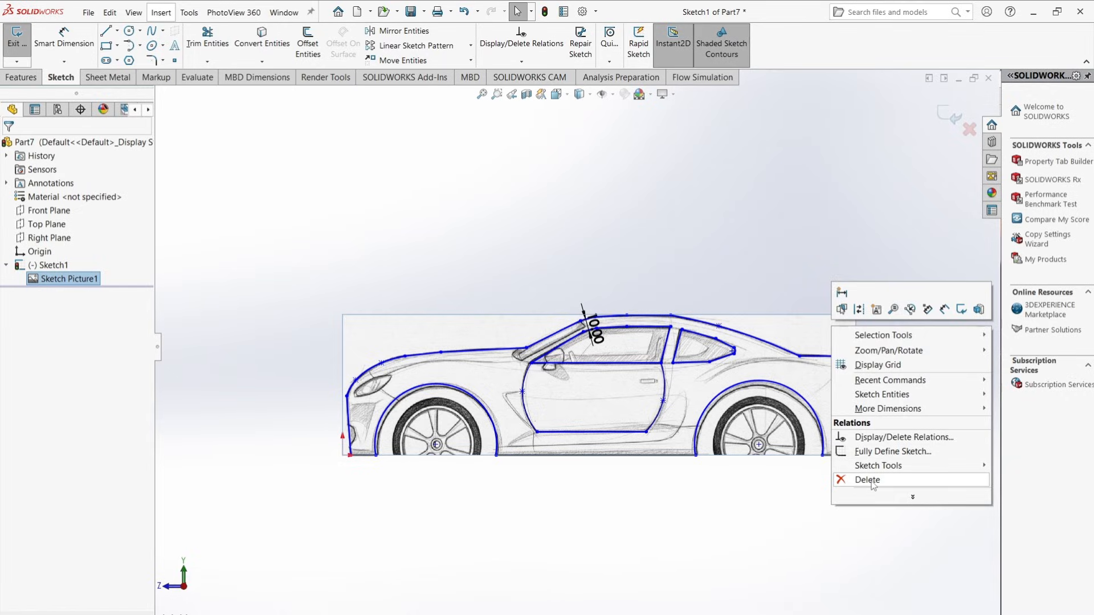
left_click(868, 480)
left_click(641, 258)
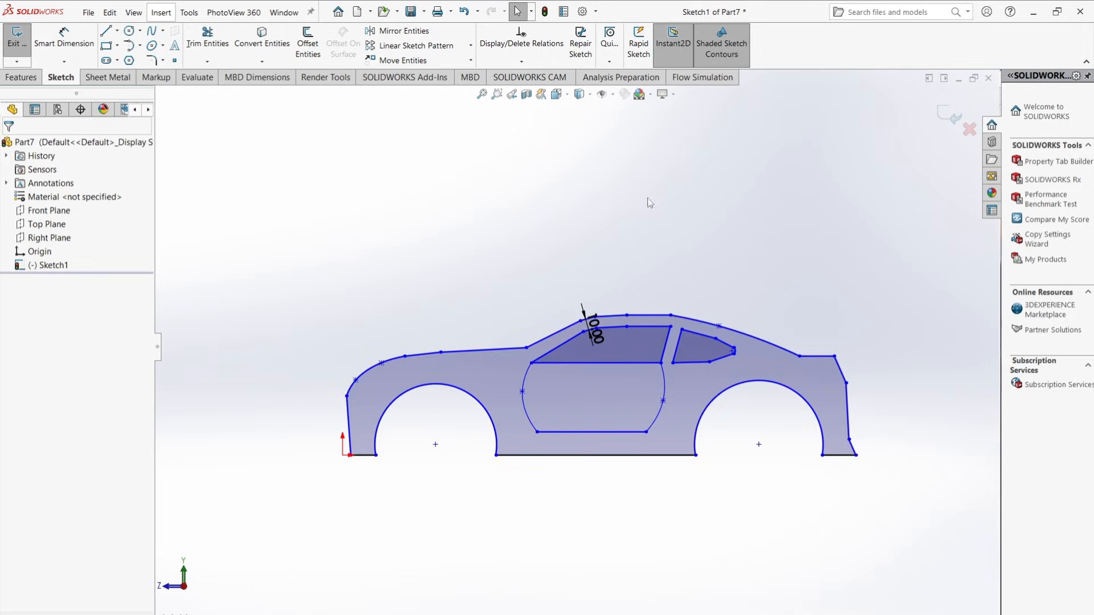
Step: Dimension the car's overall length from the origin to the rear end of the bottom line as 456 mm
left_click(64, 39)
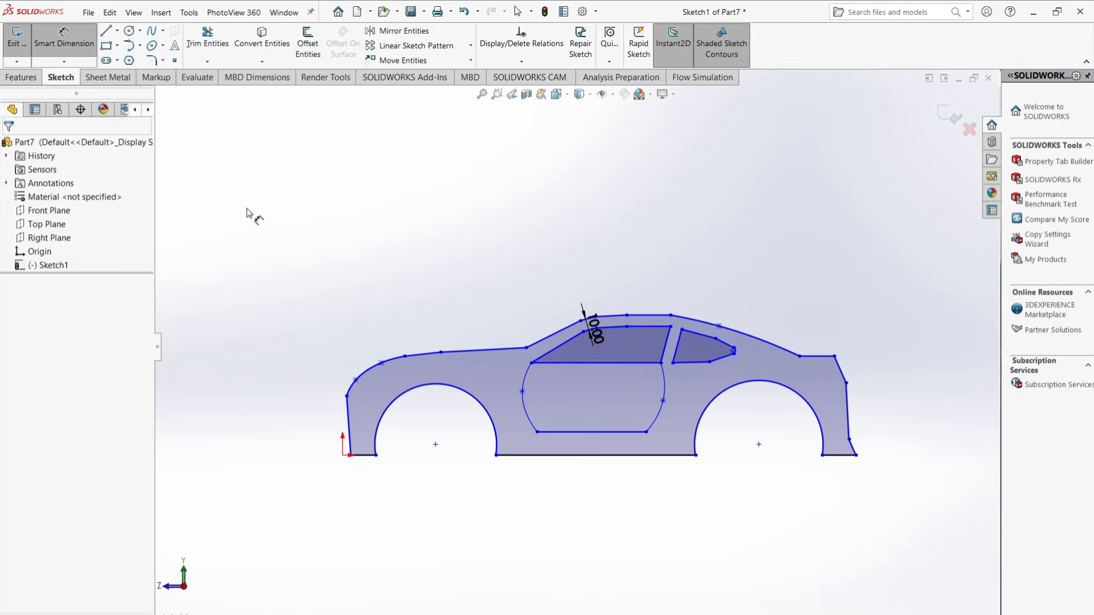
left_click(343, 456)
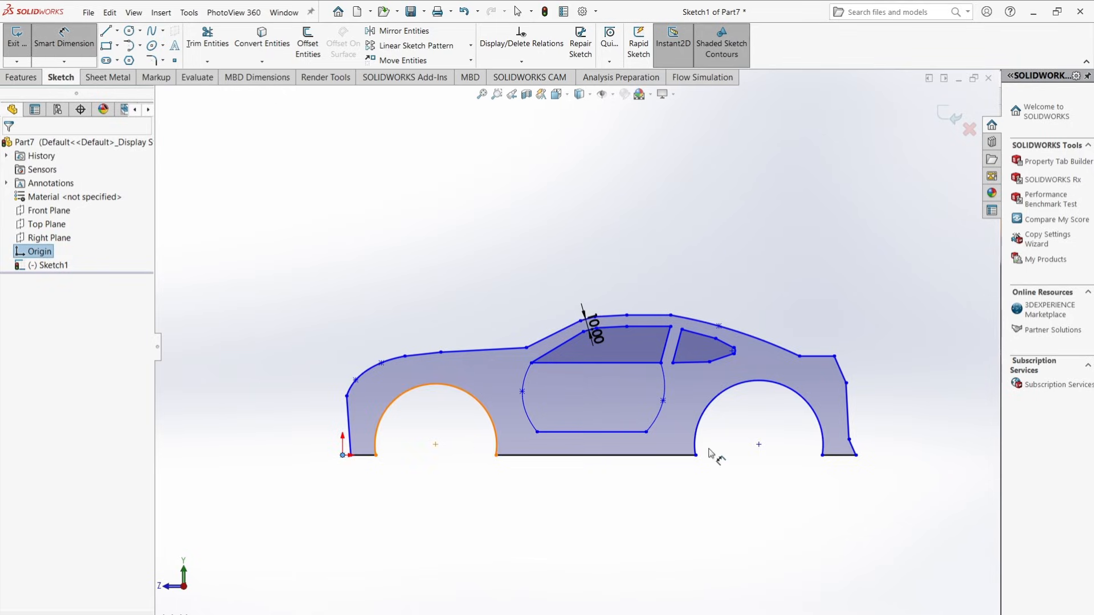
left_click(856, 456)
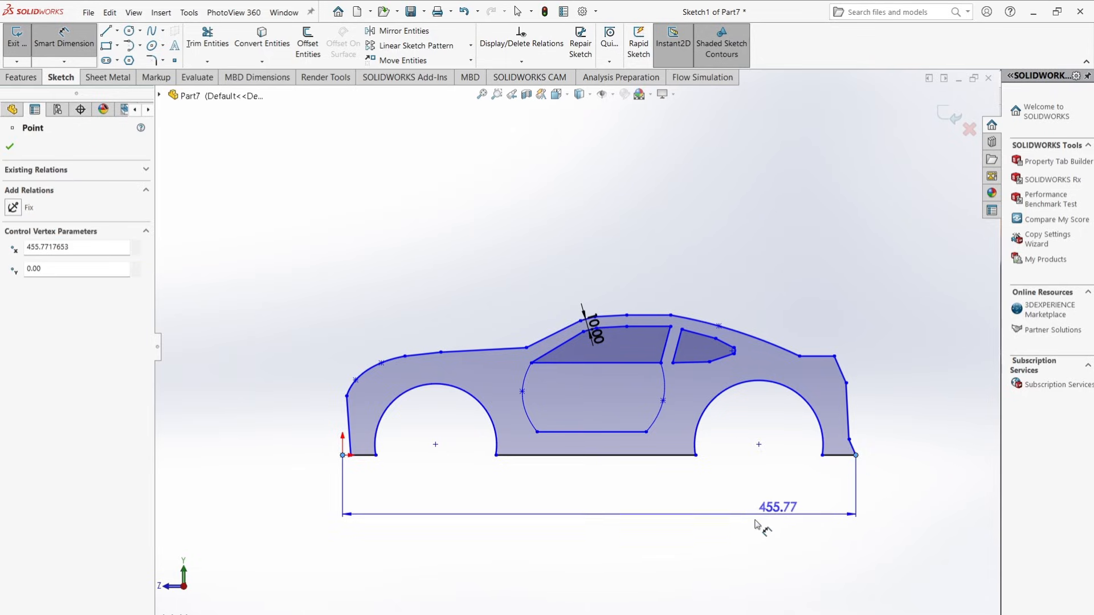
left_click(676, 517)
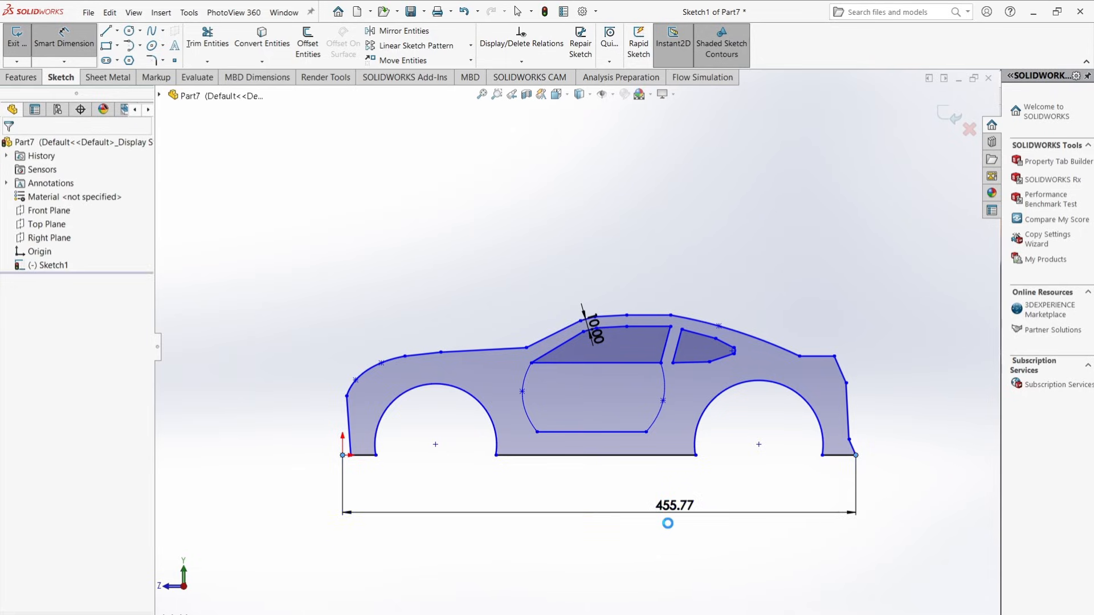
type("456")
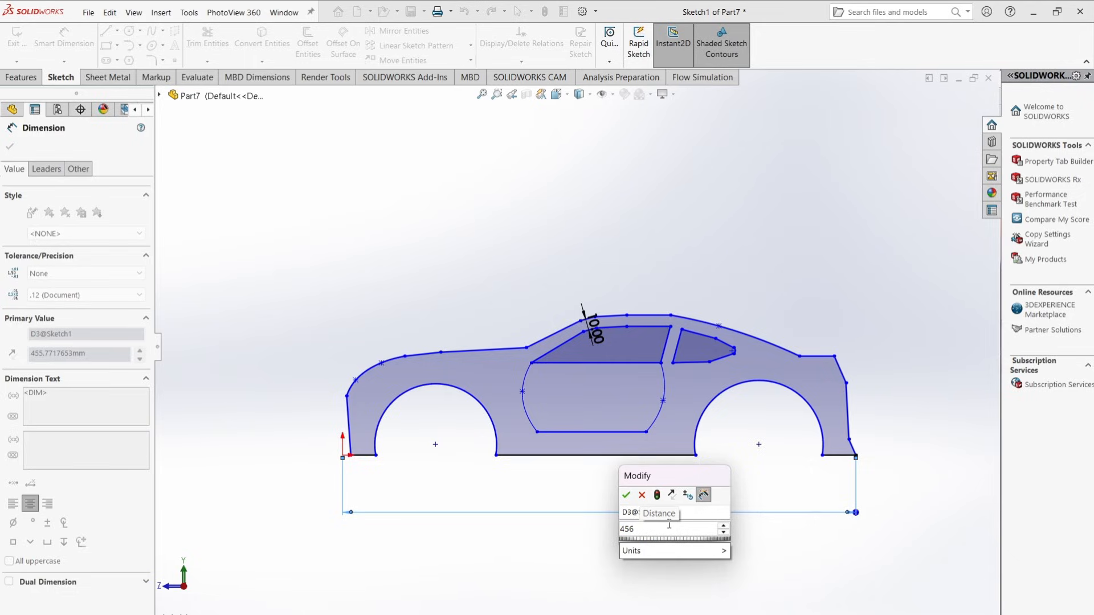
key("Return")
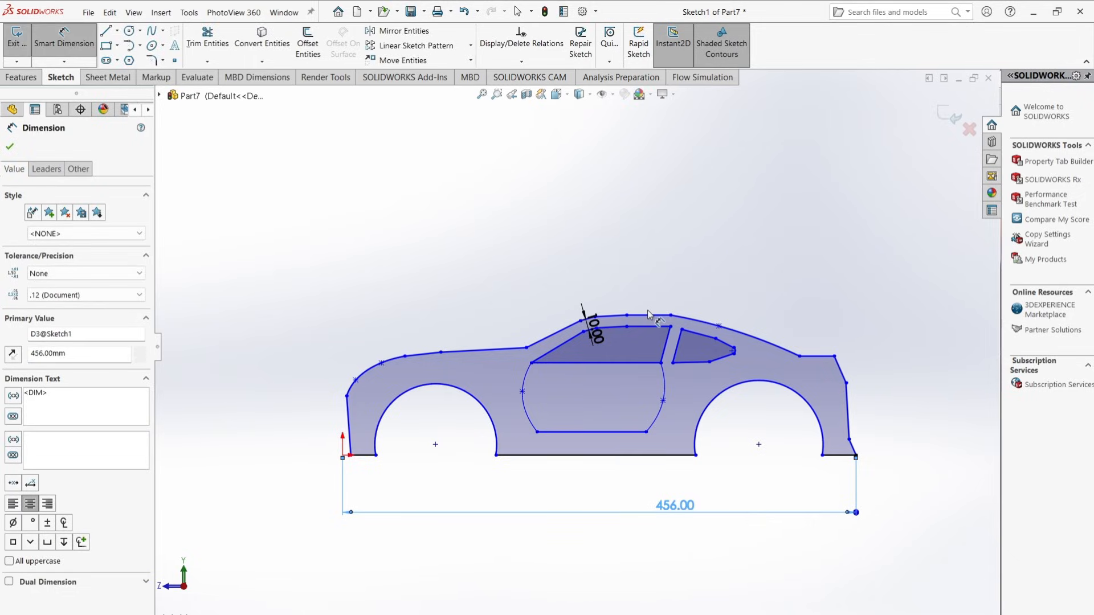
Step: Dimension the roof line's height above the origin as 125 mm
left_click(342, 455)
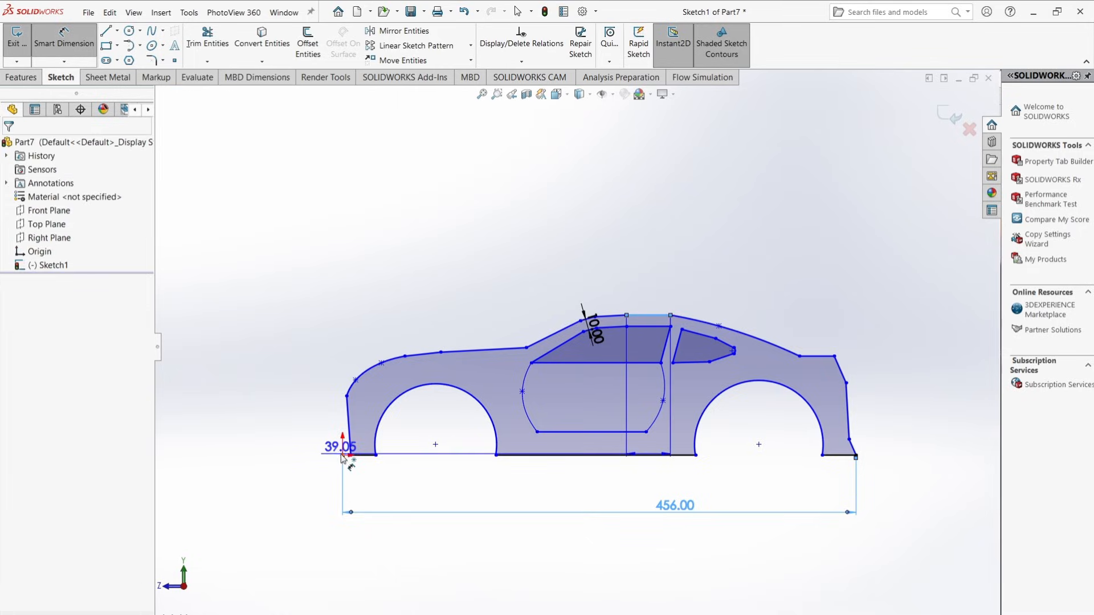
left_click(285, 406)
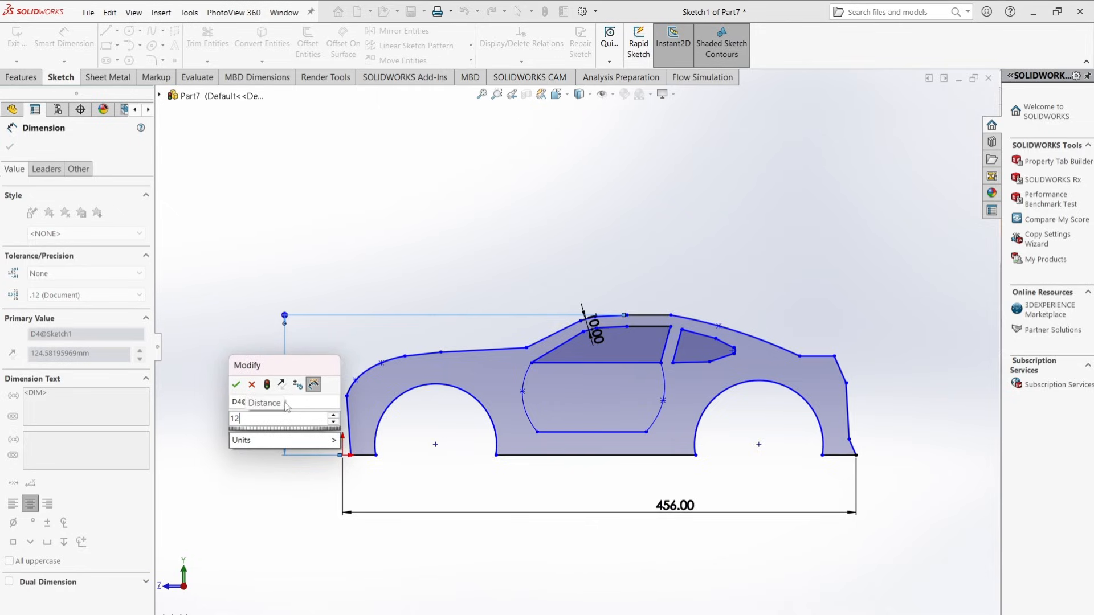
type("125")
key("Return")
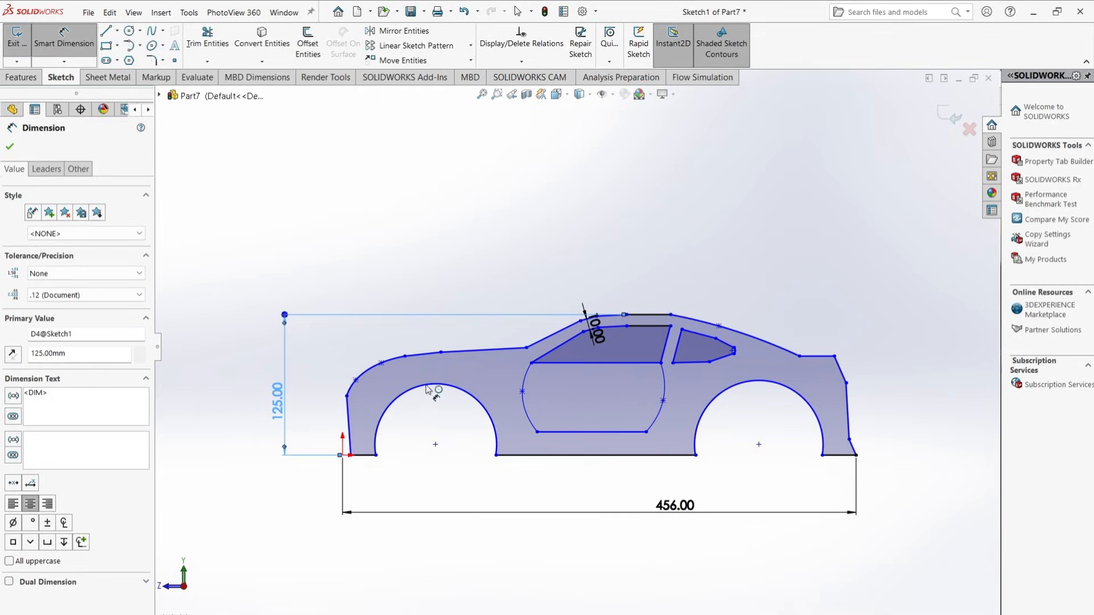
Step: Dimension the front wheel arch with a radius of 55 mm
left_click(454, 390)
left_click(488, 294)
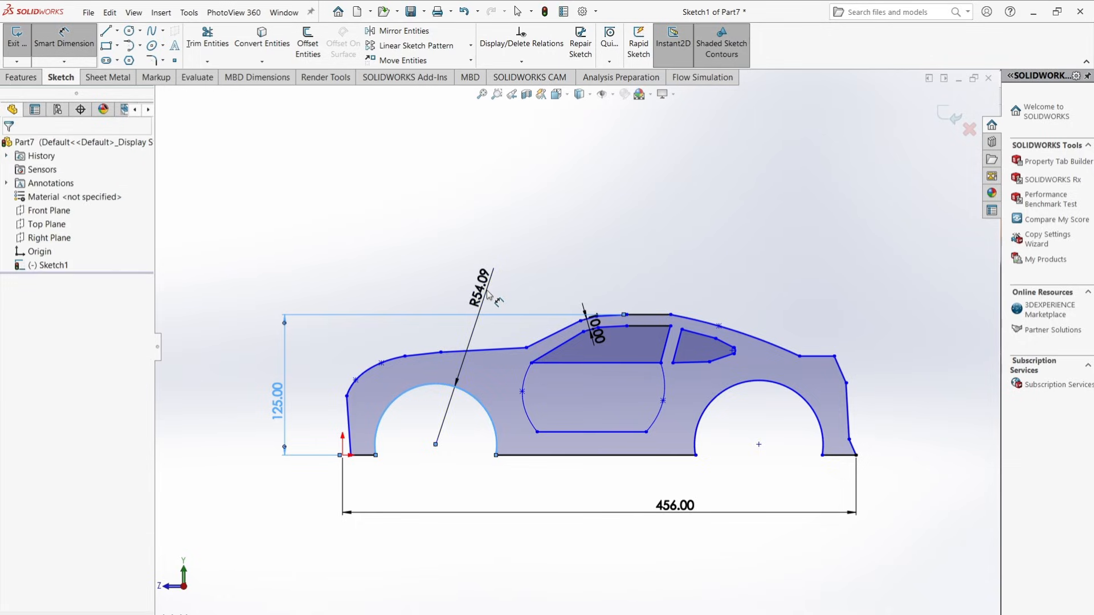
double_click(487, 294)
type("55")
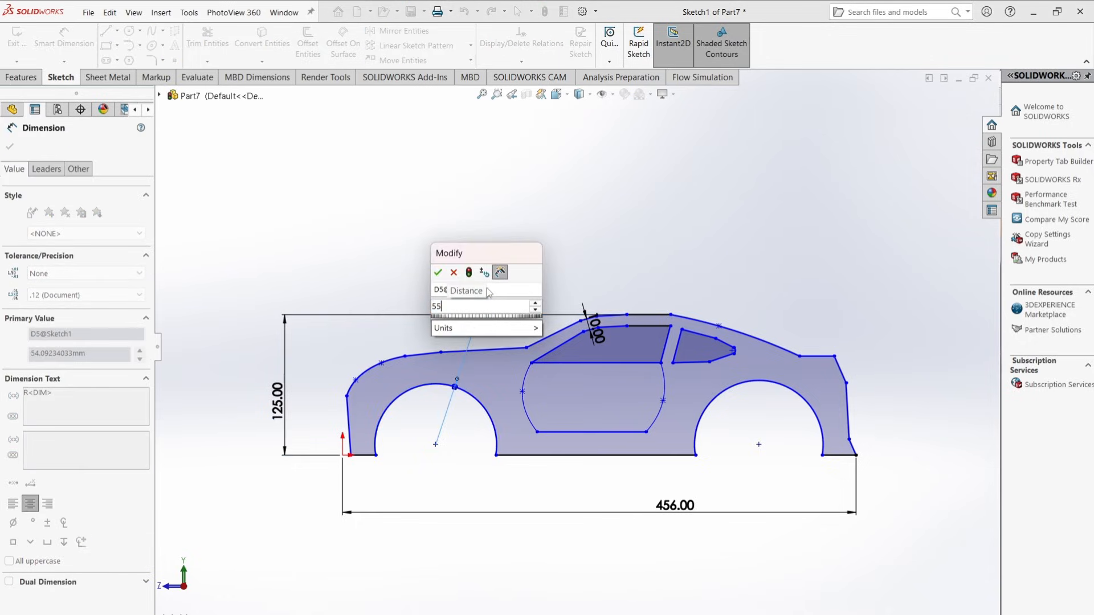
key("Return")
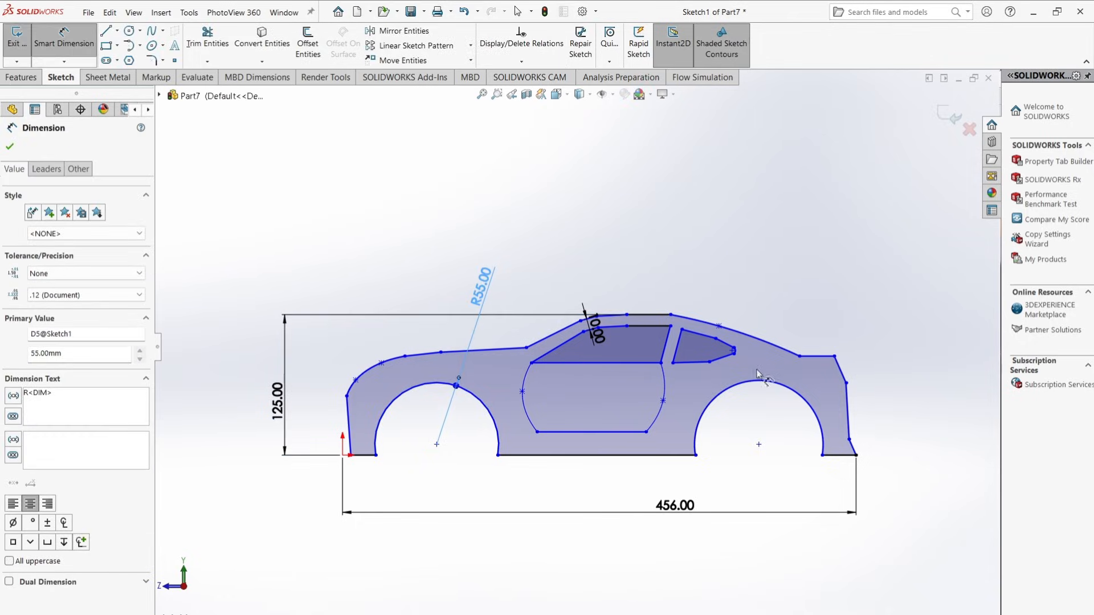
Step: Dimension the rear wheel arch with a radius of 55 mm
left_click(768, 384)
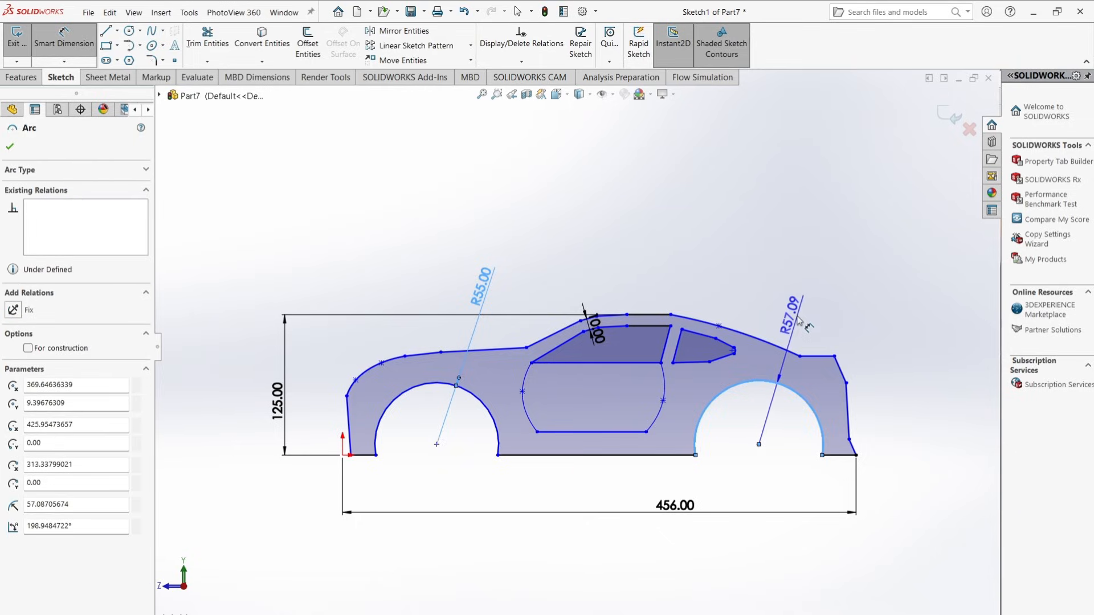
left_click(798, 311)
double_click(798, 311)
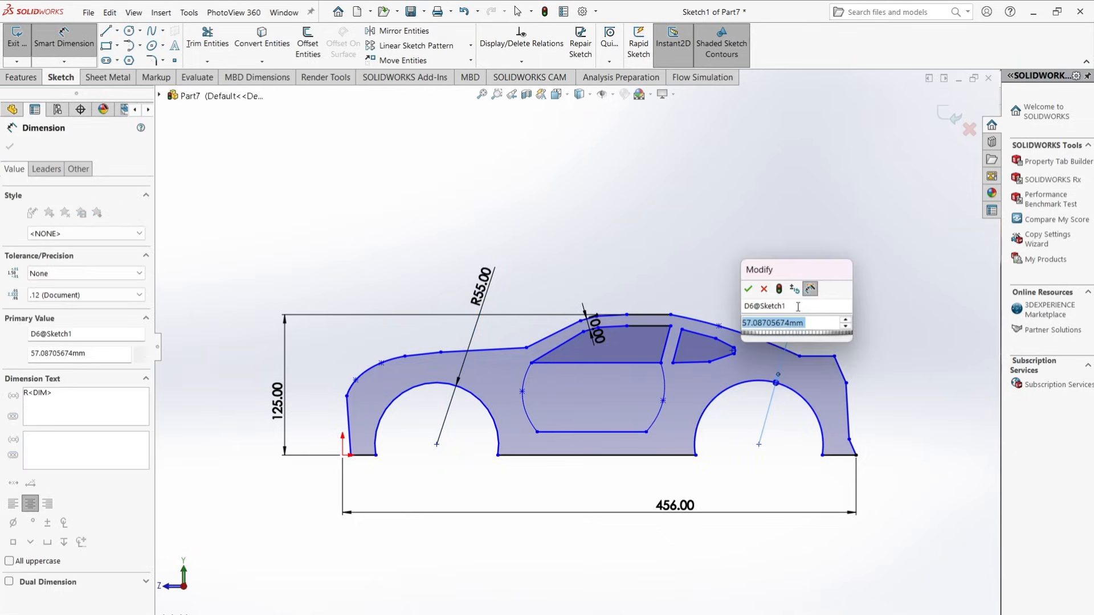
type("55")
key("Return")
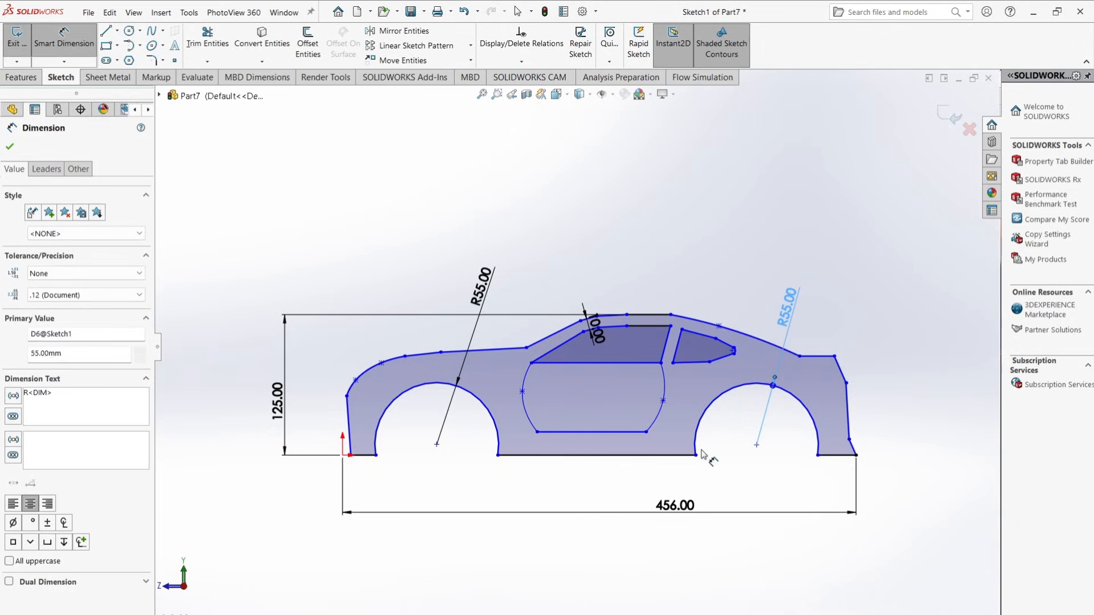
Step: Dimension the rear wheel arch's center 10 mm above the car's bottom line
left_click(756, 445)
left_click(683, 456)
left_click(757, 445)
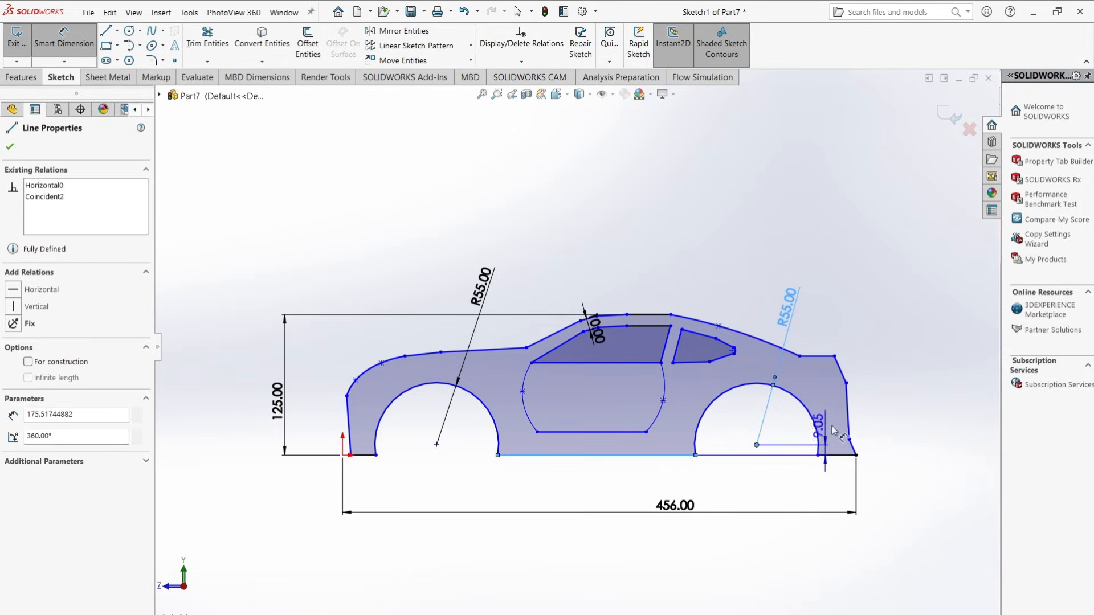
left_click(893, 443)
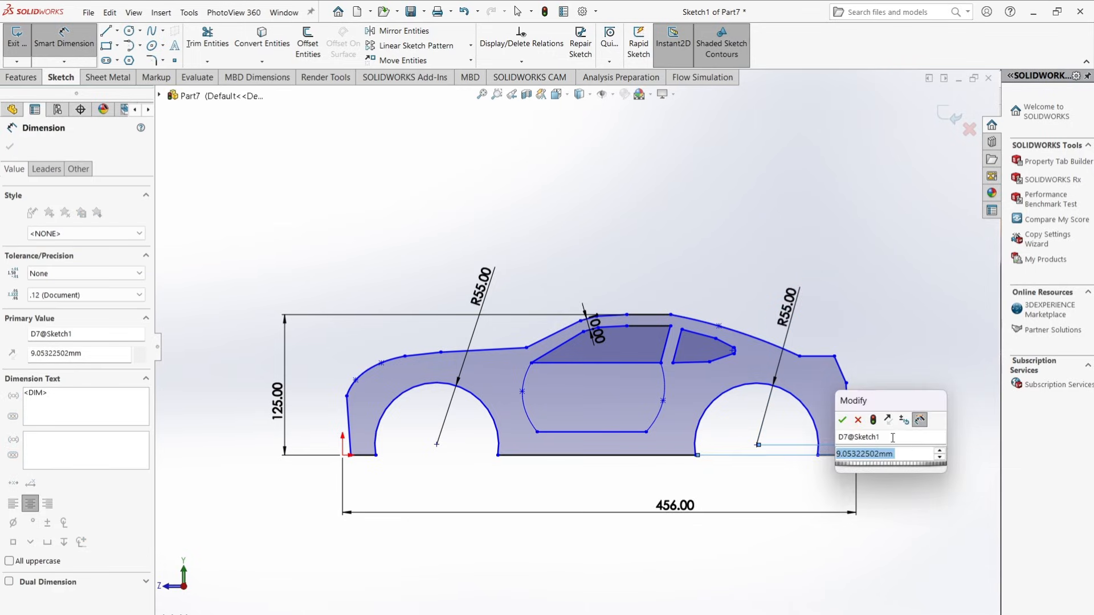
type("10")
key("Return")
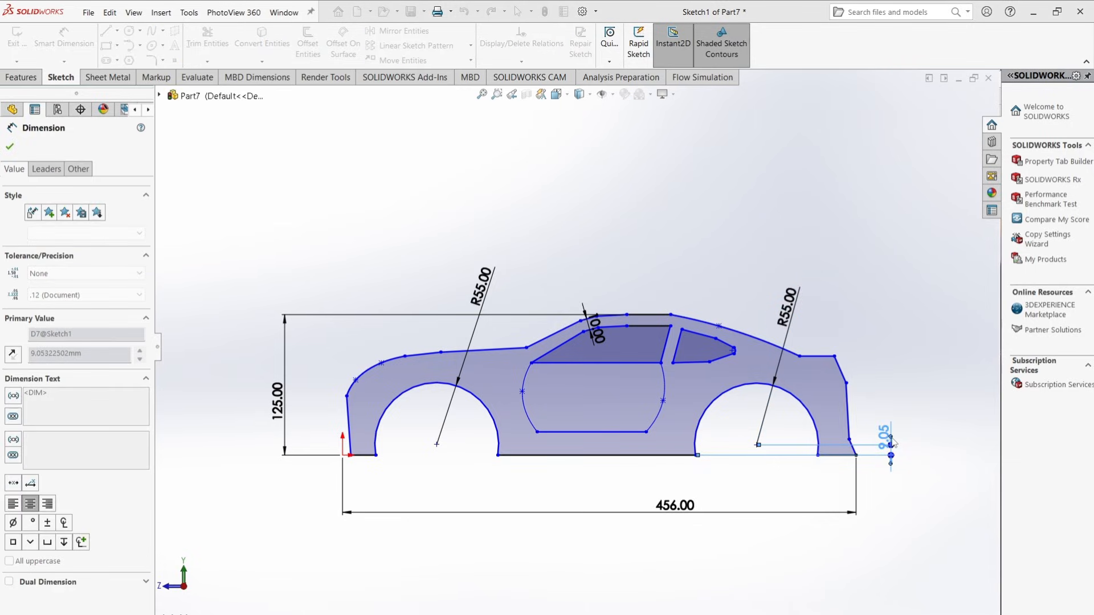
Step: Dimension the front wheel arch's center 10 mm above the car's bottom line
left_click(437, 445)
left_click(505, 455)
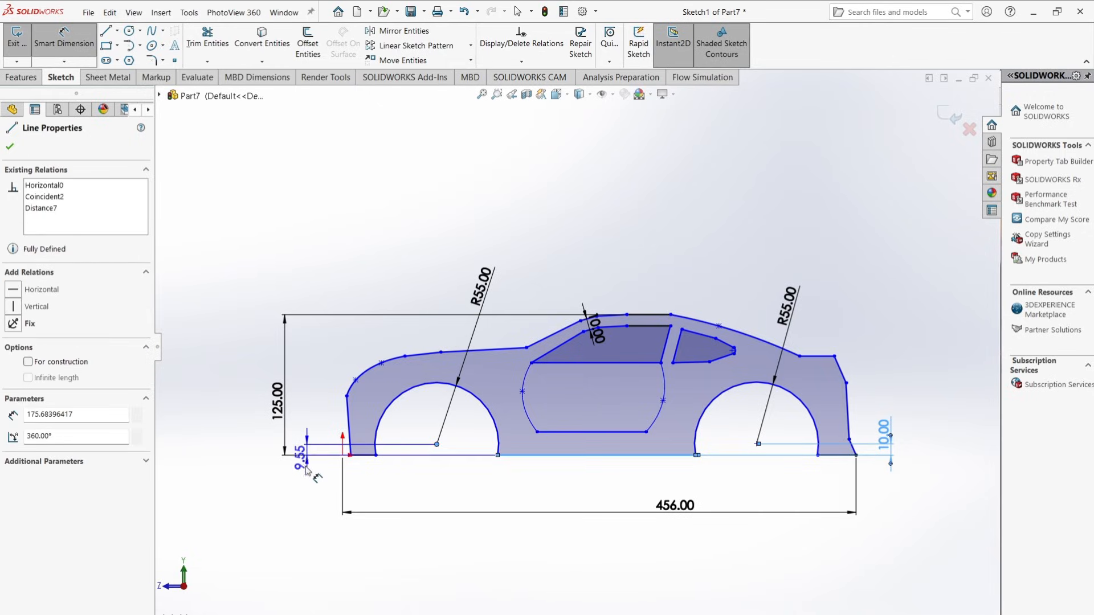
left_click(308, 497)
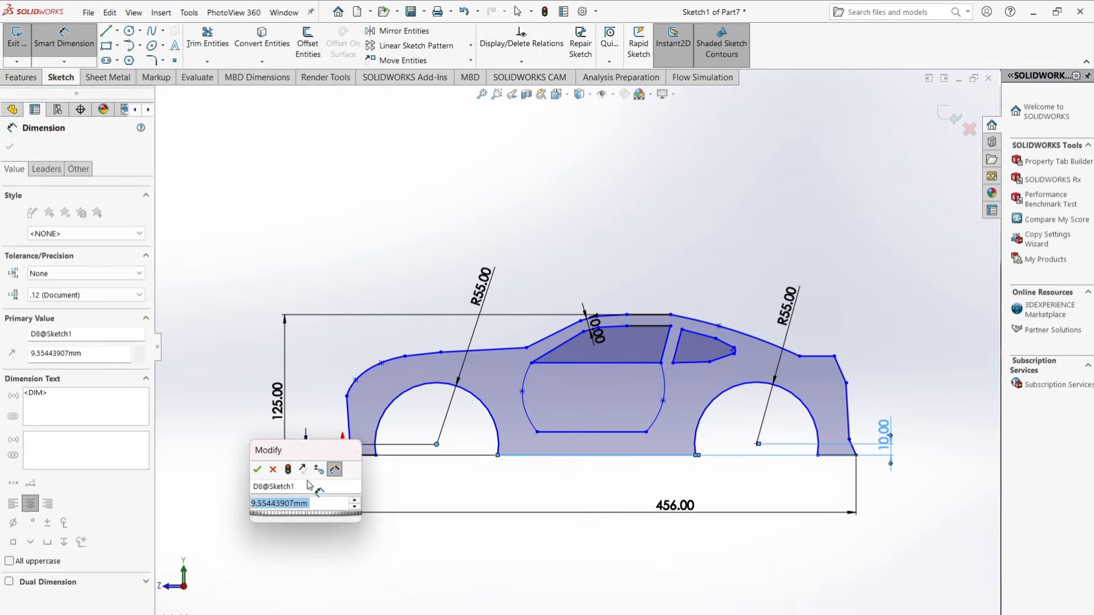
key("Return")
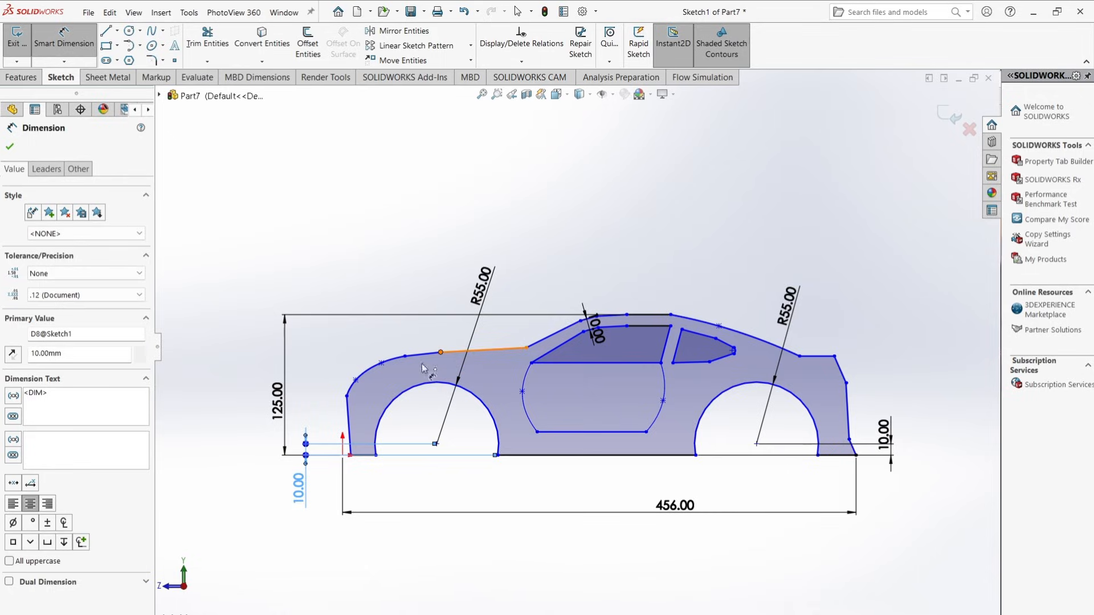
Step: Dimension the height from the bottom line to the hood line's front point as 90 mm
left_click(440, 352)
left_click(367, 454)
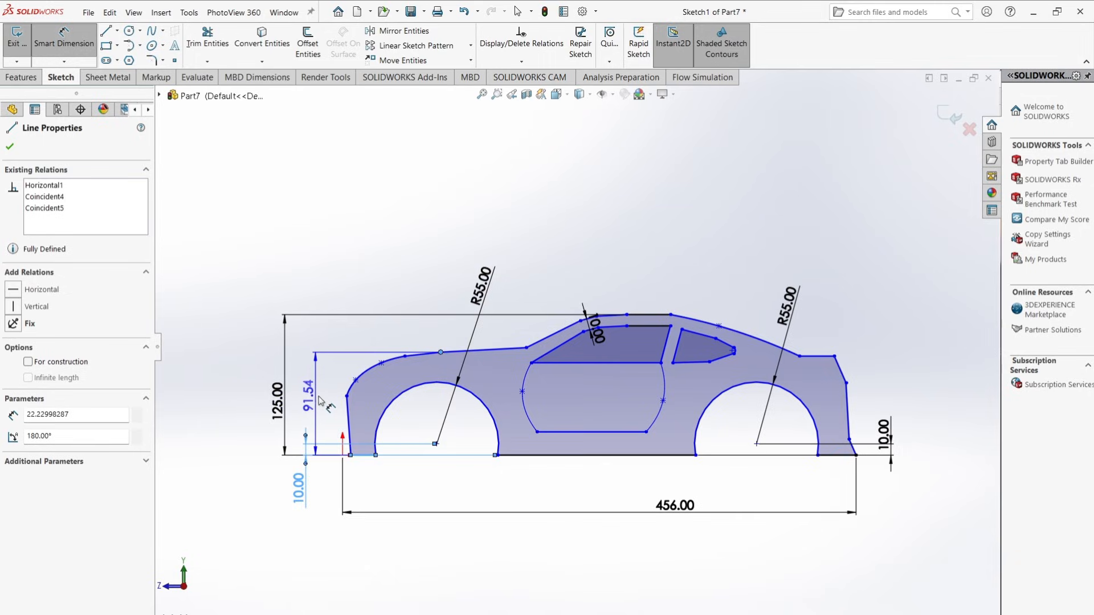
left_click(321, 389)
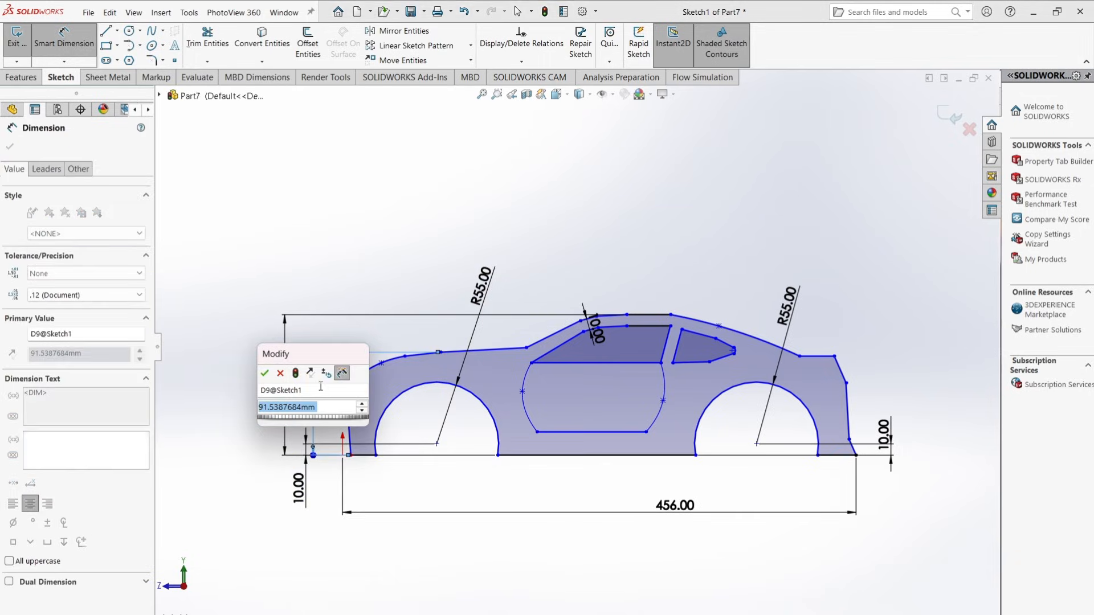
type("90")
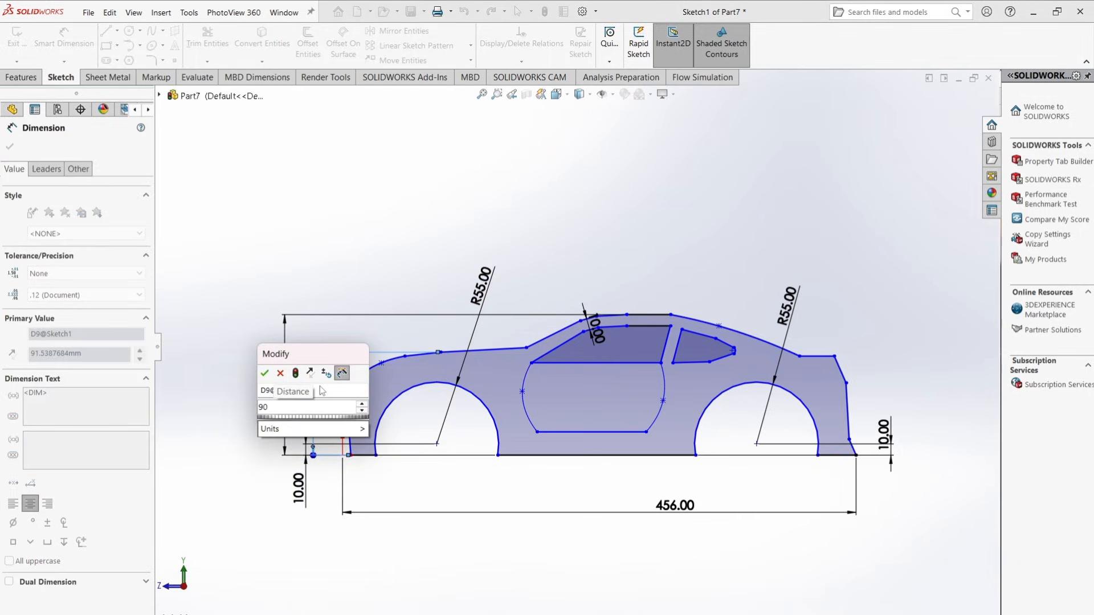
key("Return")
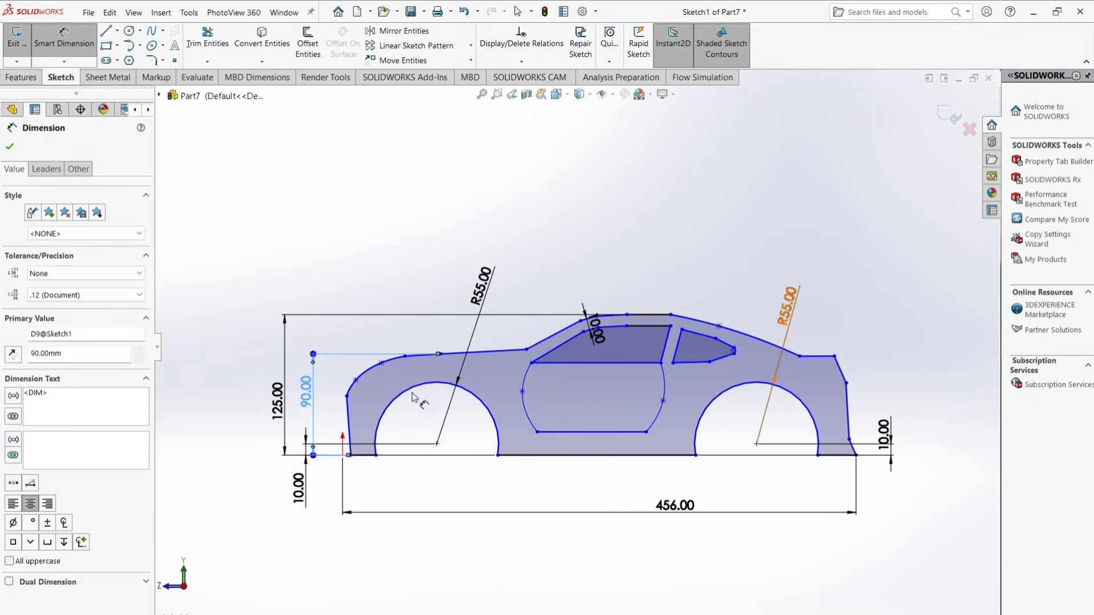
Step: Sketch a steep line just behind the front edge, from below the bottom line to above the curved nose
scroll(374, 430, "down", 5)
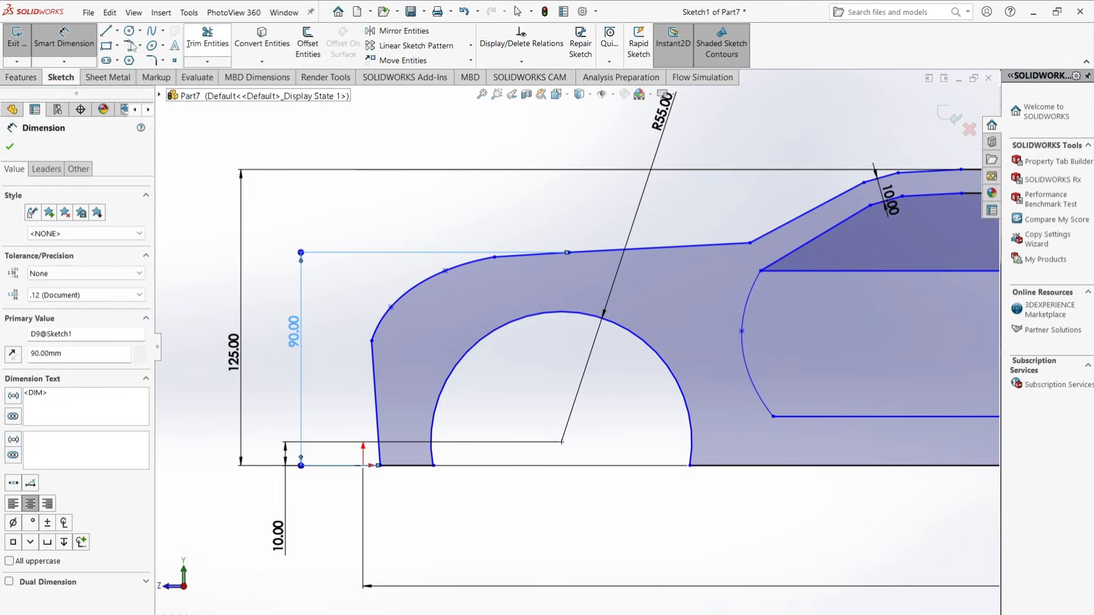
left_click(108, 33)
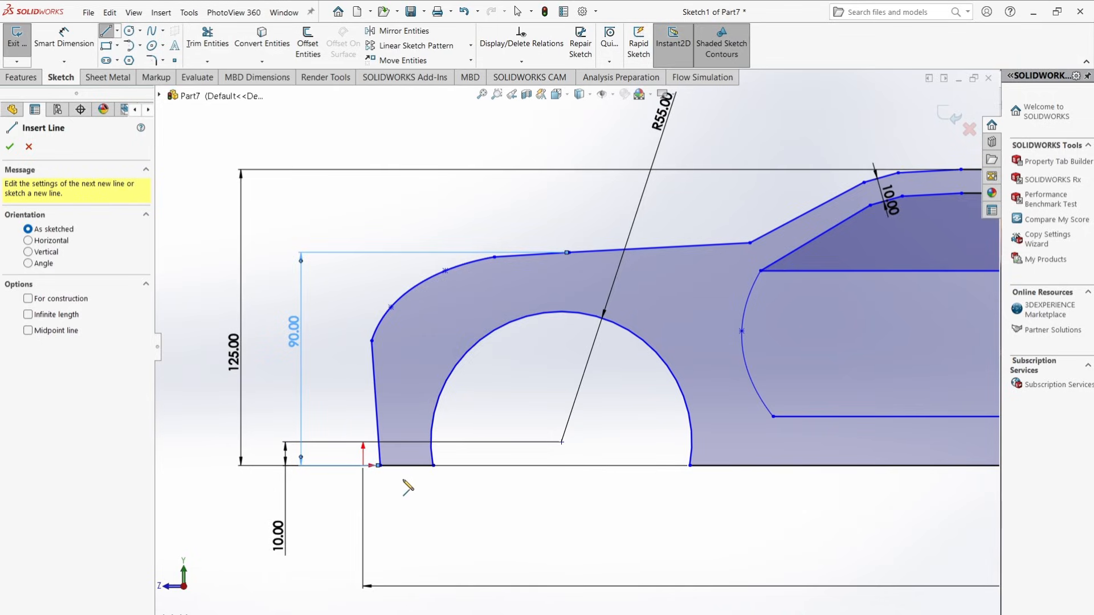
left_click(403, 480)
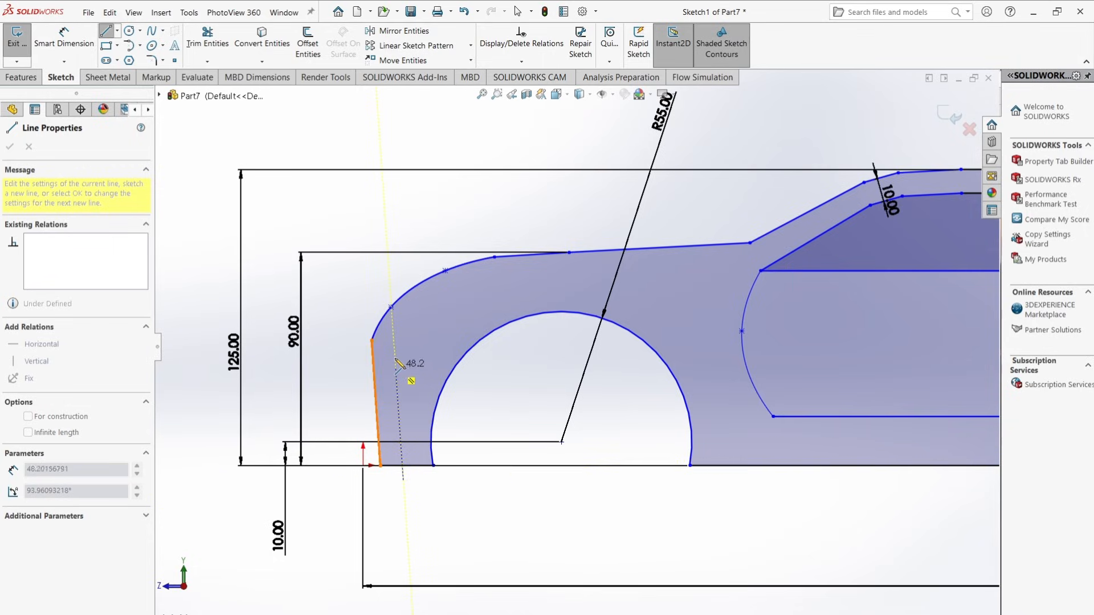
left_click(391, 273)
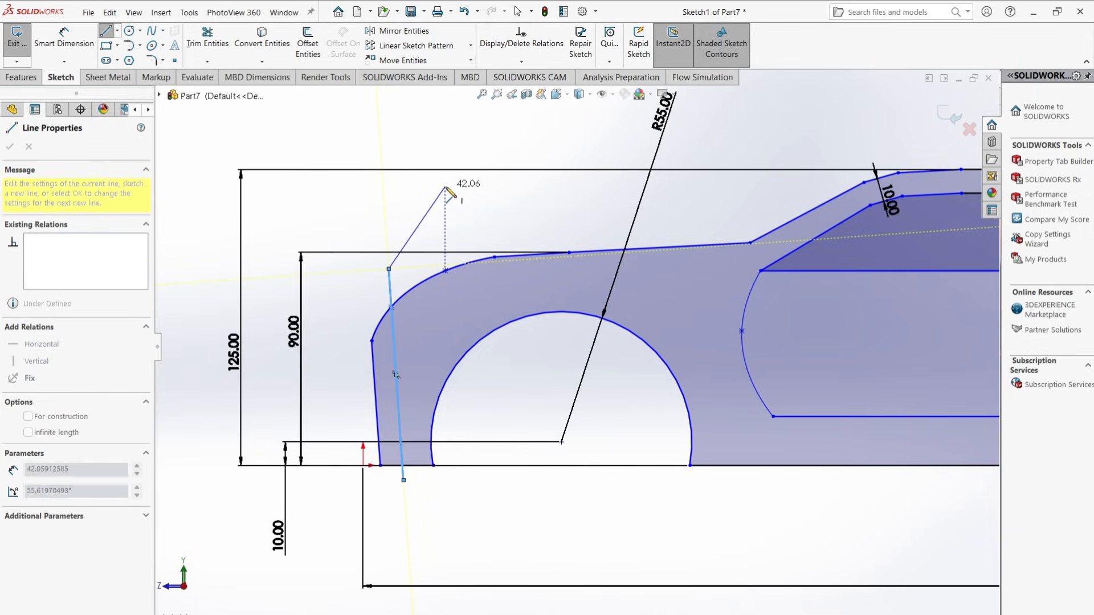
key("Escape")
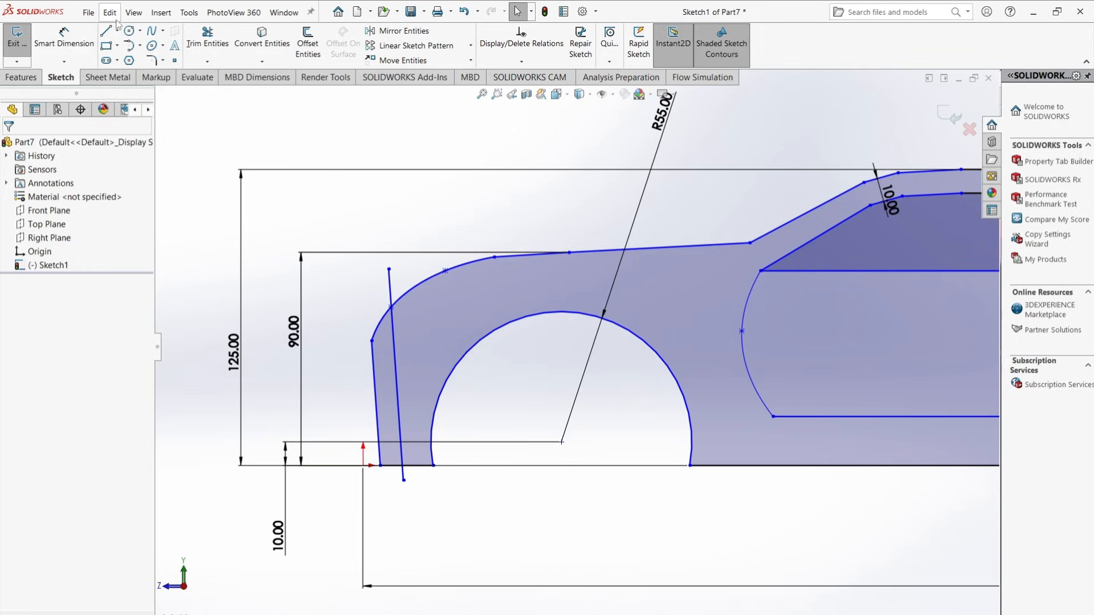
Step: Sketch a slanted line from inside the nose, crossing the steep line and ending above the hood
left_click(107, 31)
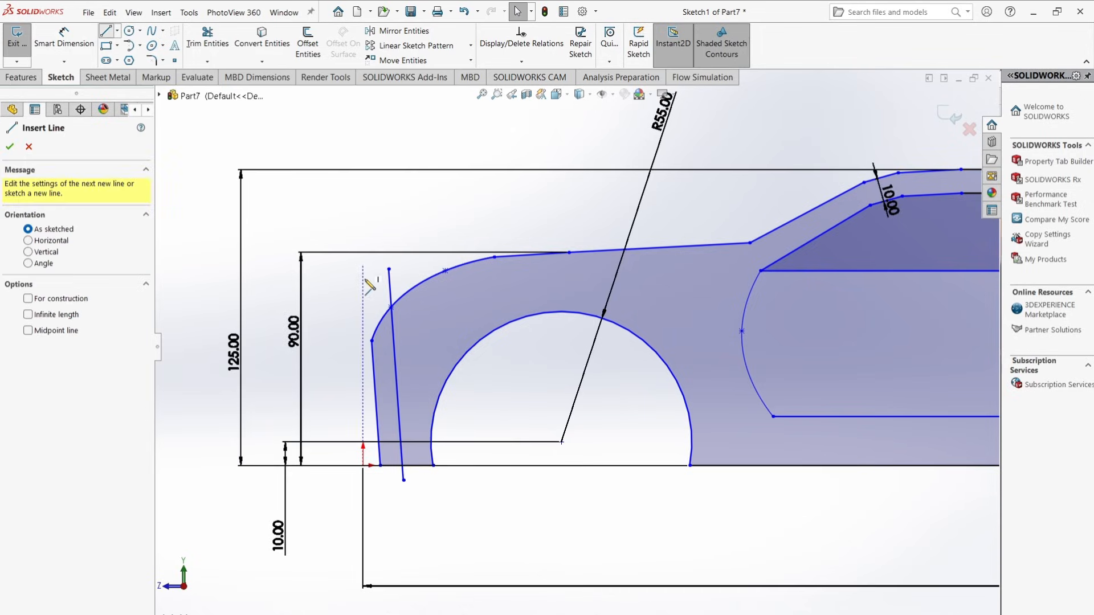
left_click(396, 345)
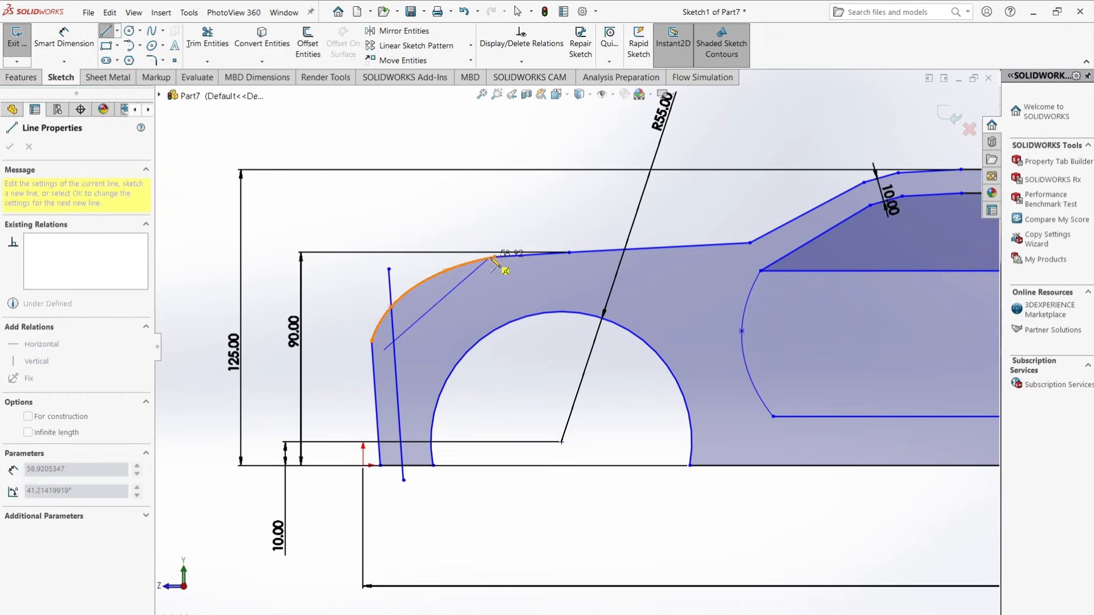
left_click(552, 233)
key("Escape")
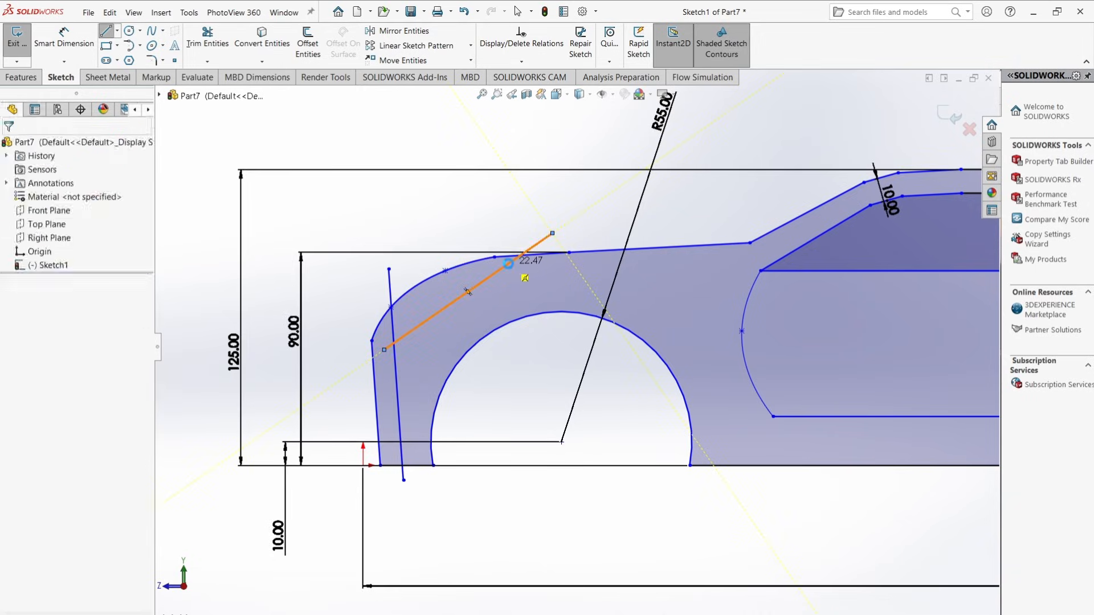
Step: Sketch a short vertical line down from the windshield's base, then a long line beneath the hood toward the curved nose
left_click(106, 32)
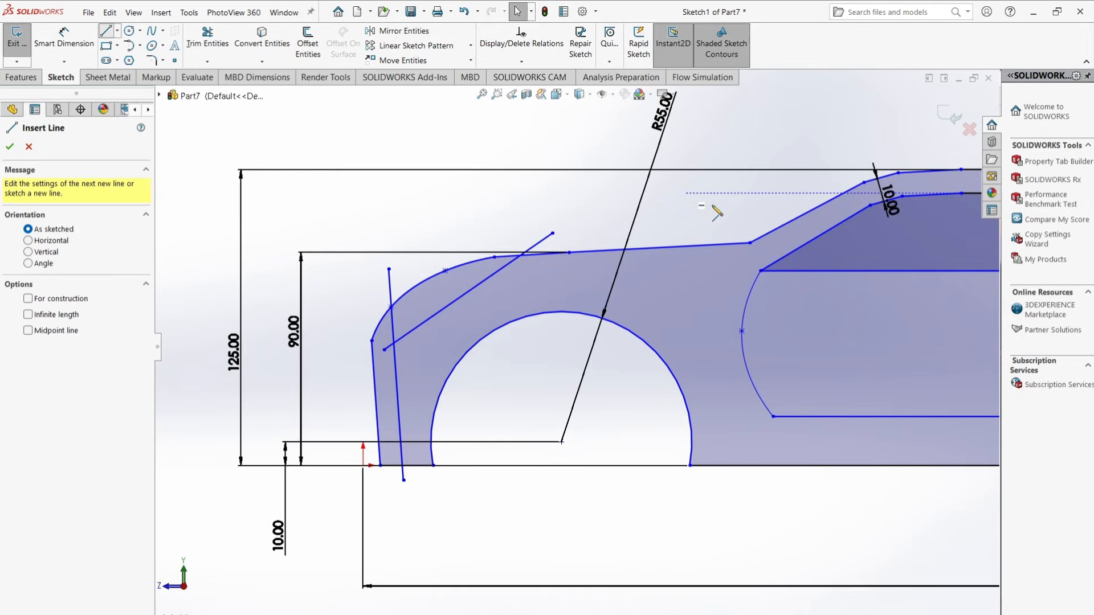
left_click(749, 272)
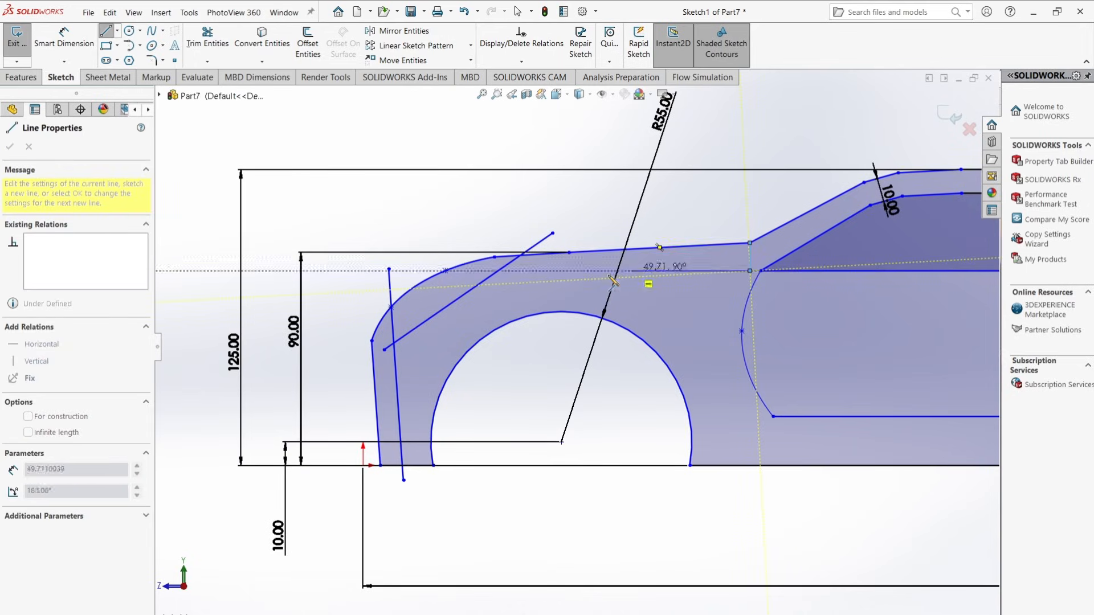
left_click(445, 287)
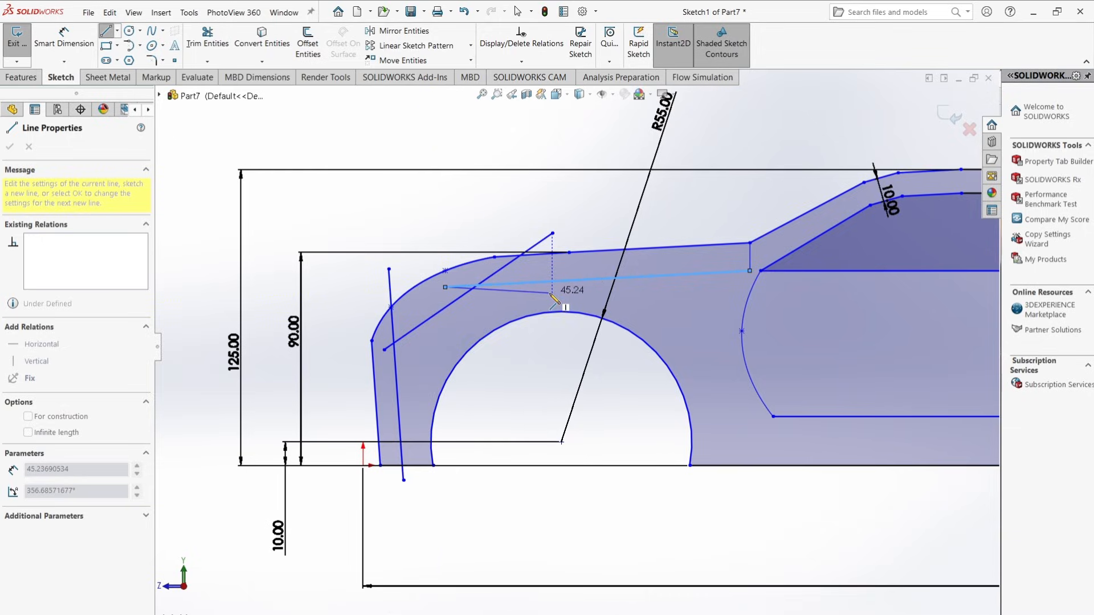
key("Escape")
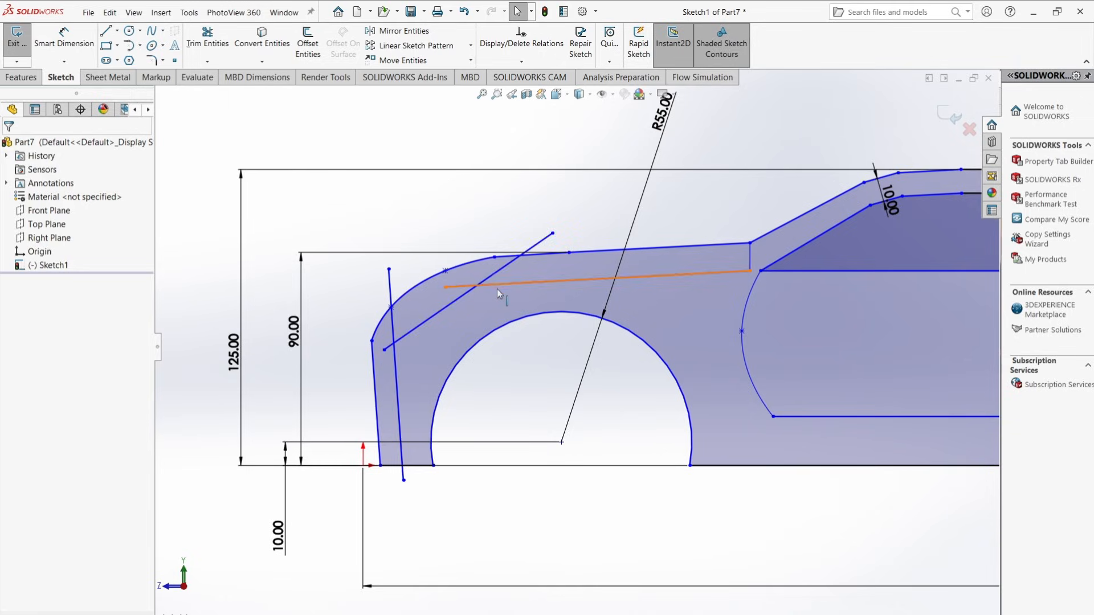
Step: Sketch a 10 mm line joining the windshield's upper corner on the roof outline to the matching corner of the front window
scroll(570, 319, "up", 2)
scroll(671, 272, "down", 1)
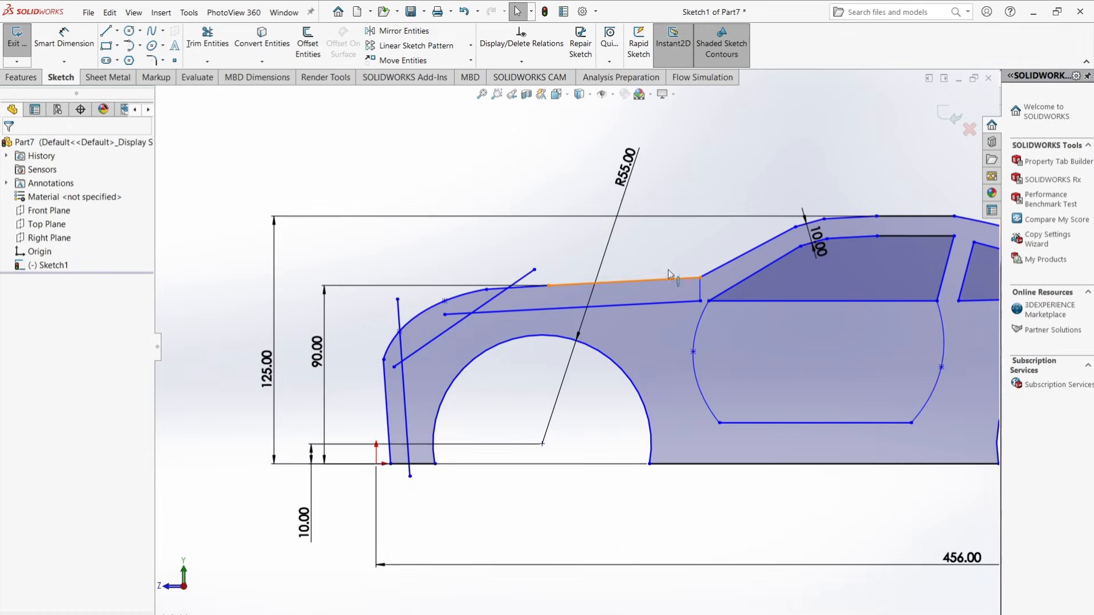
scroll(789, 245, "up", 3)
scroll(758, 297, "down", 4)
scroll(759, 303, "down", 1)
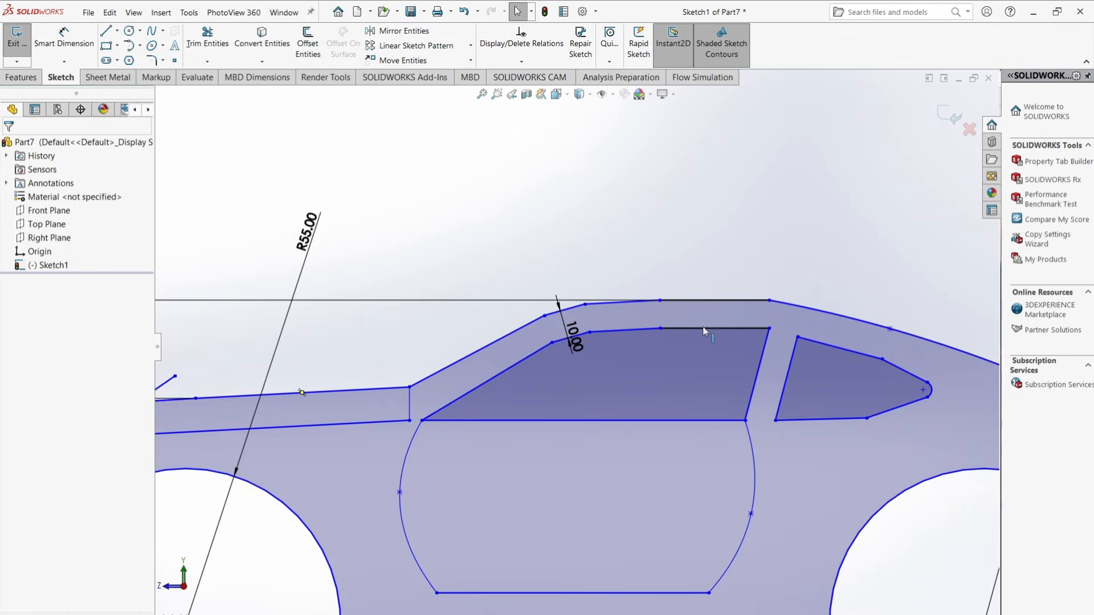
left_click(106, 30)
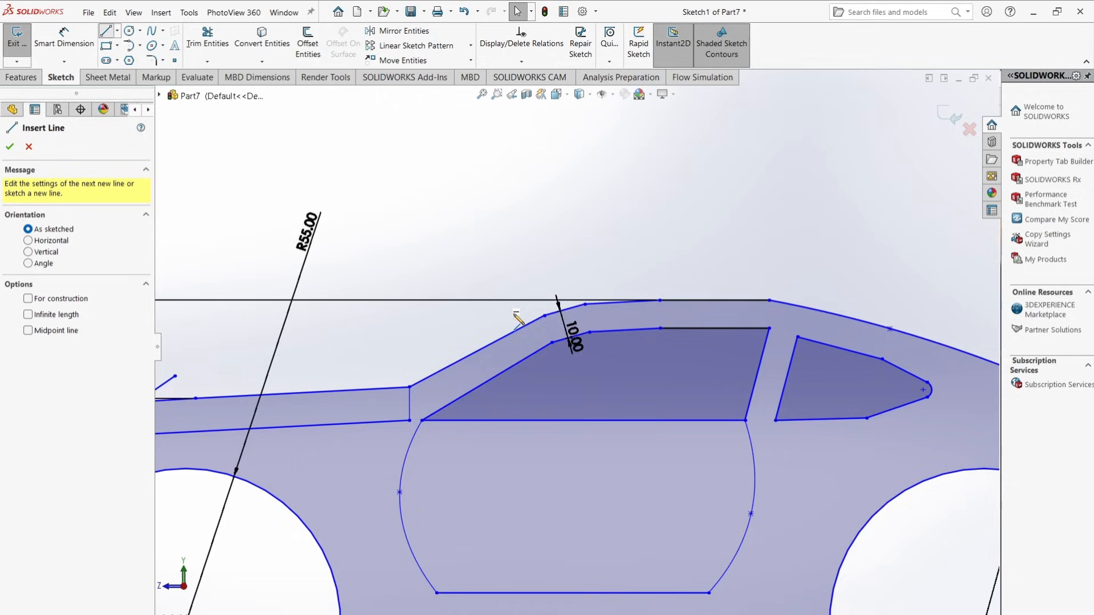
left_click(544, 315)
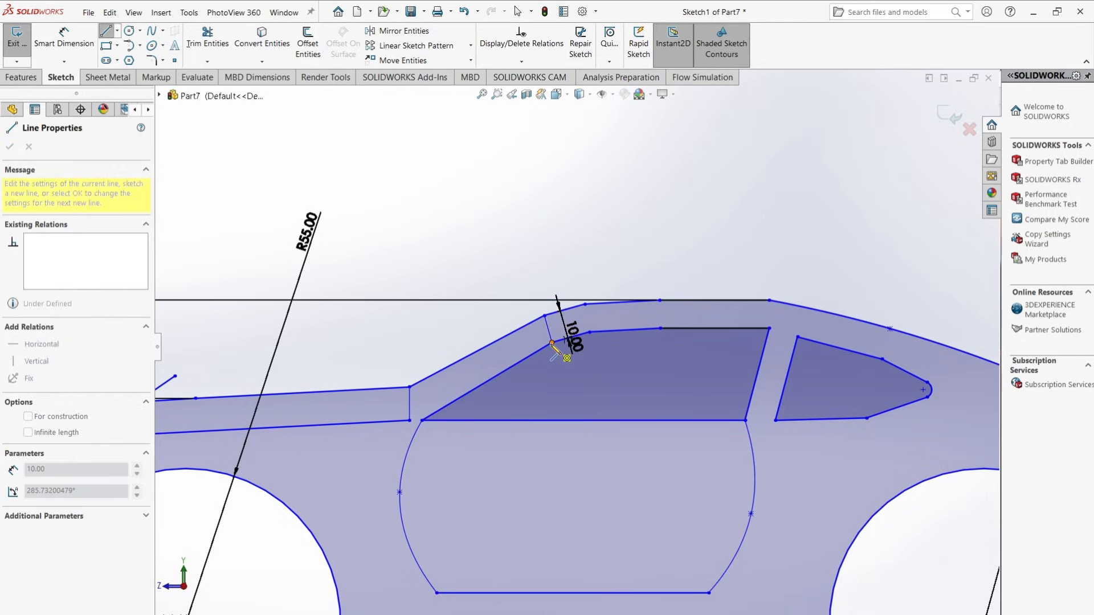
left_click(551, 342)
key("Escape")
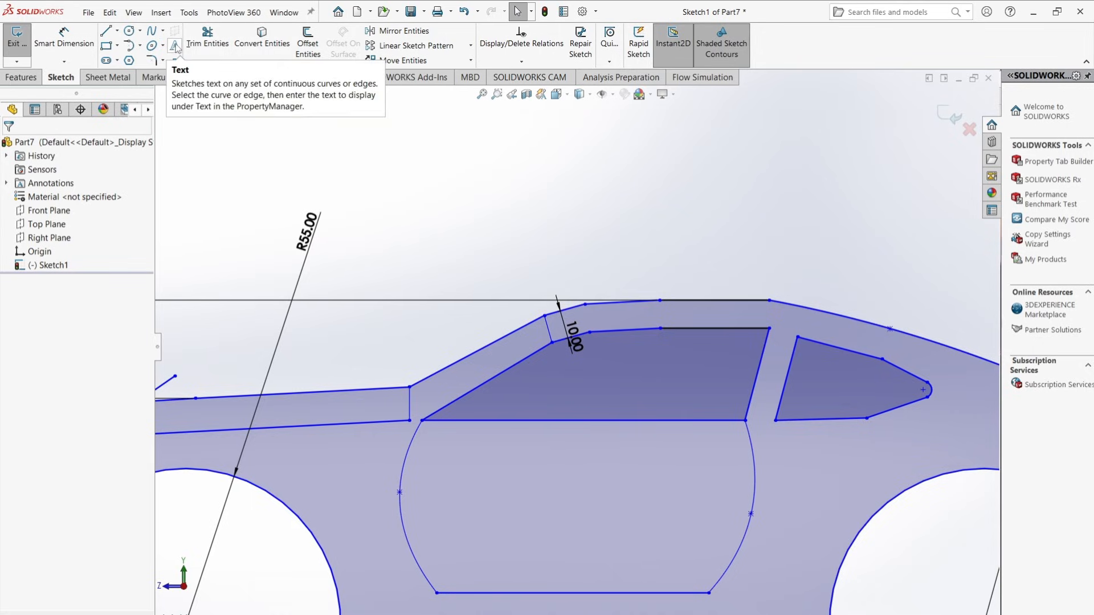
Step: Sketch a 10 mm vertical line from the flat roof's rear end to the front window's upper rear corner
left_click(105, 31)
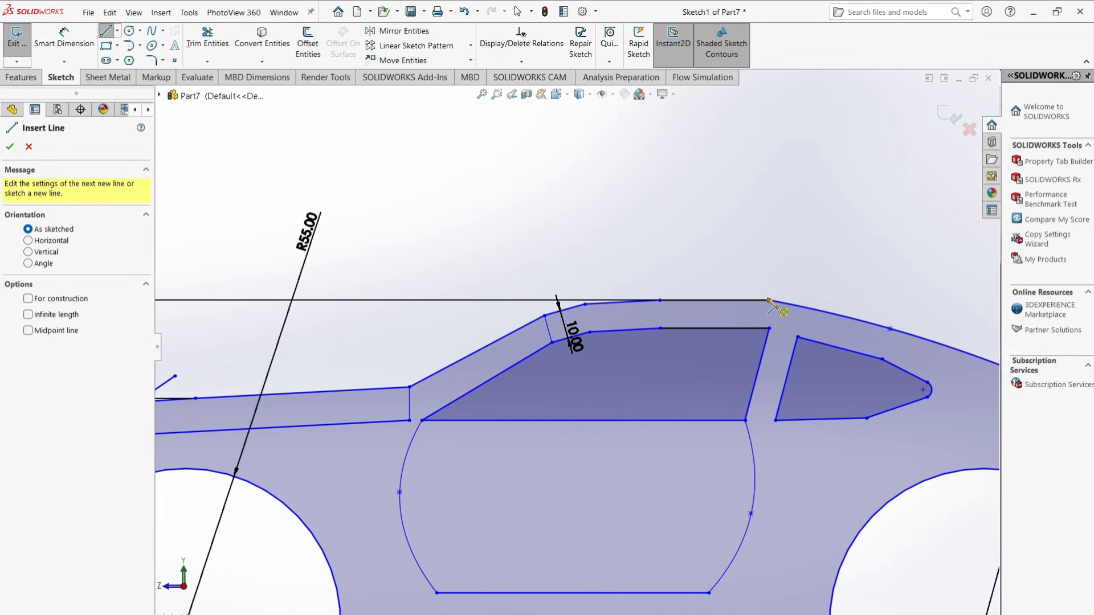
left_click(768, 300)
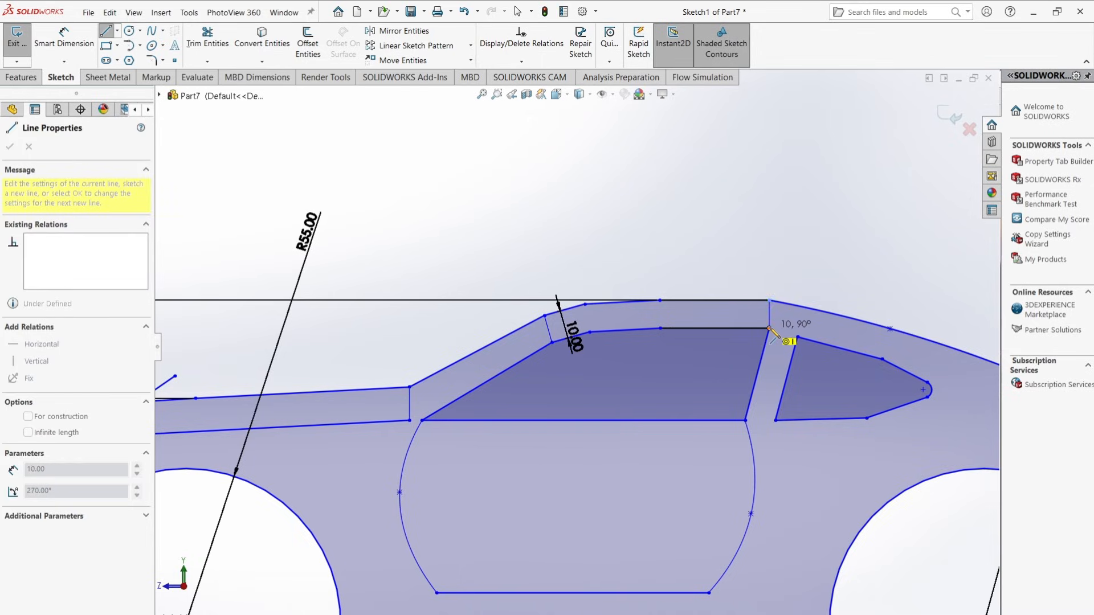
left_click(769, 329)
scroll(772, 332, "up", 5)
scroll(685, 370, "down", 5)
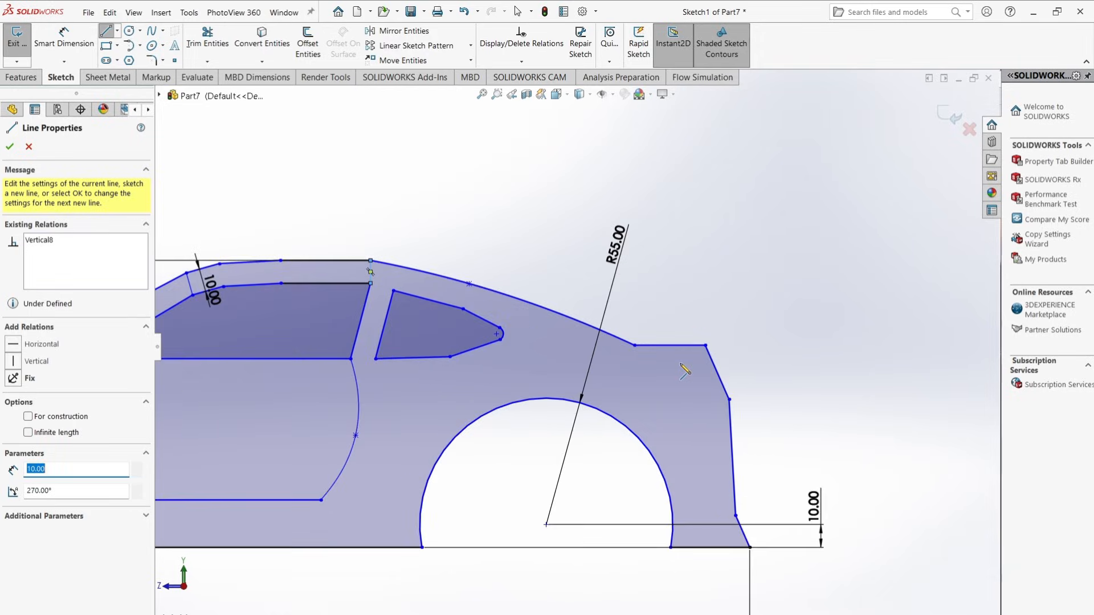
scroll(685, 370, "down", 4)
key("Escape")
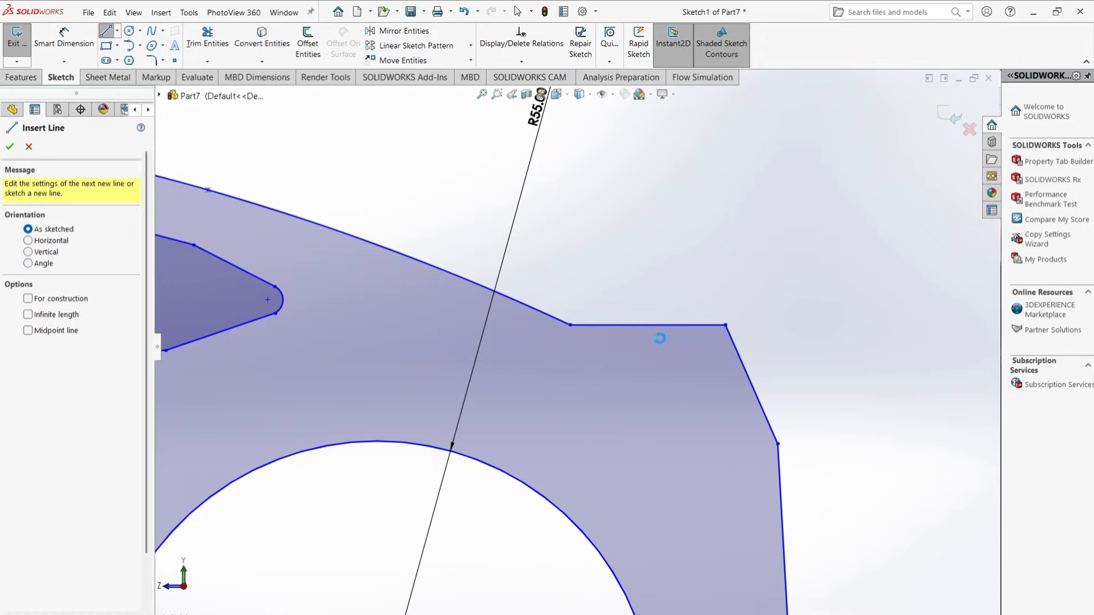
Step: Offset the horizontal rear deck line 10 mm downward into the body
left_click(636, 326)
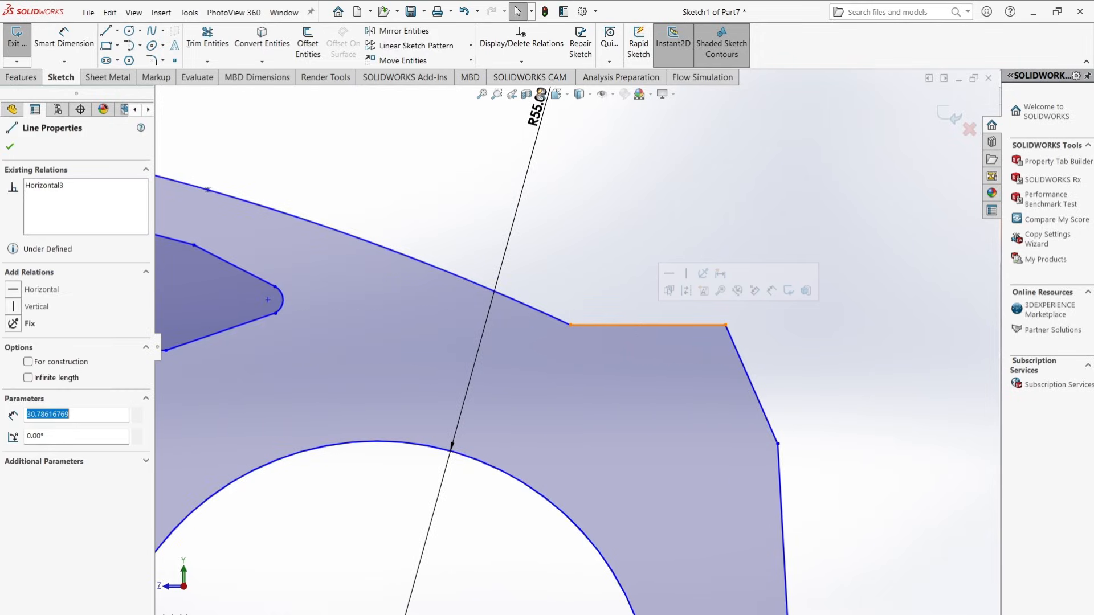
left_click(308, 42)
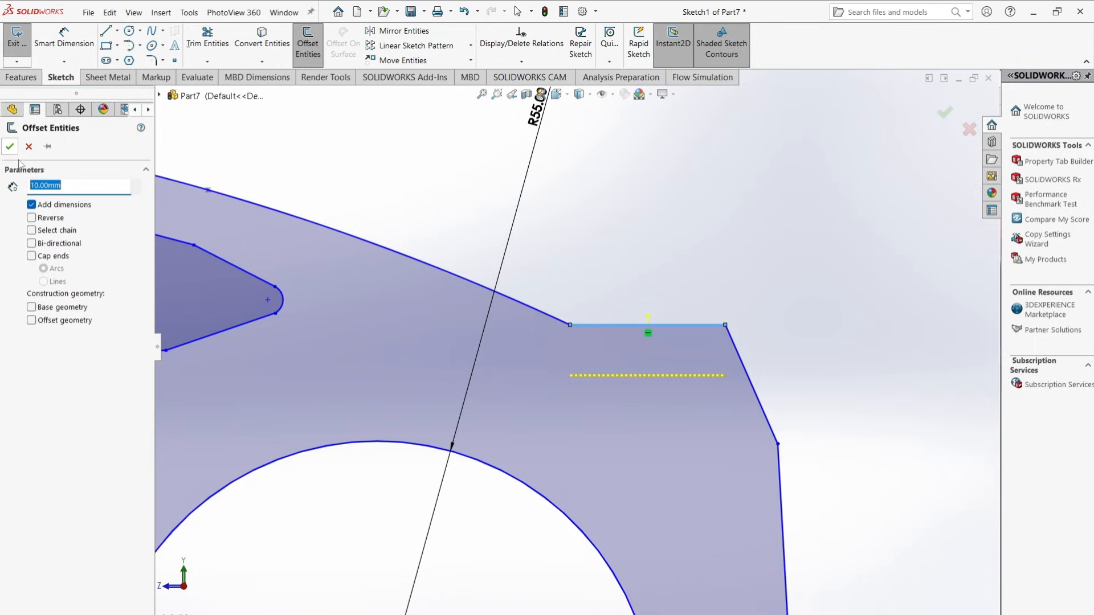
left_click(11, 148)
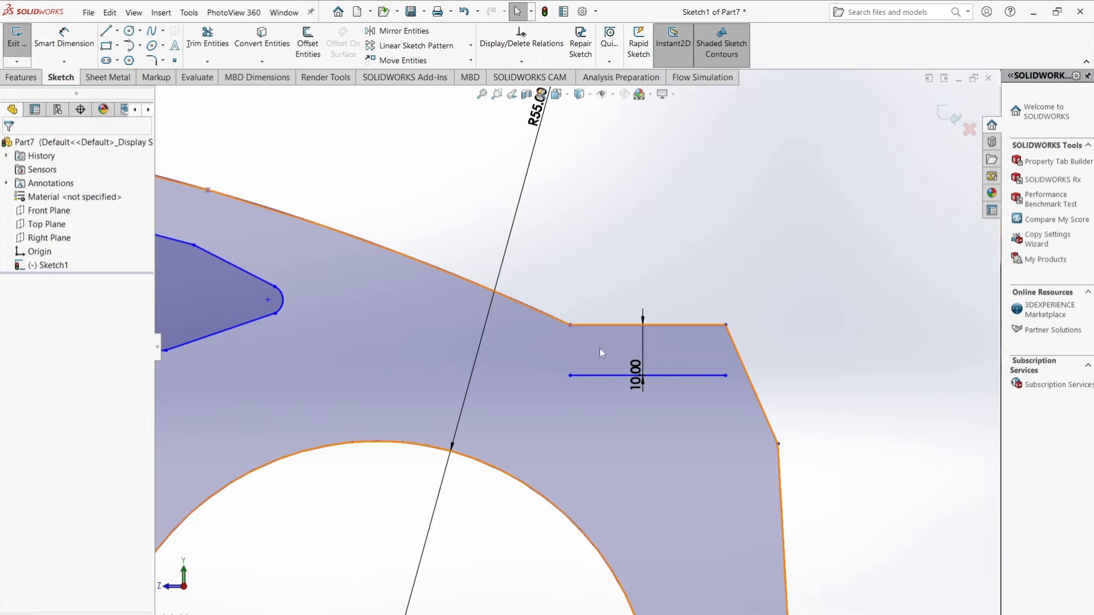
left_click(640, 350)
scroll(653, 353, "up", 1)
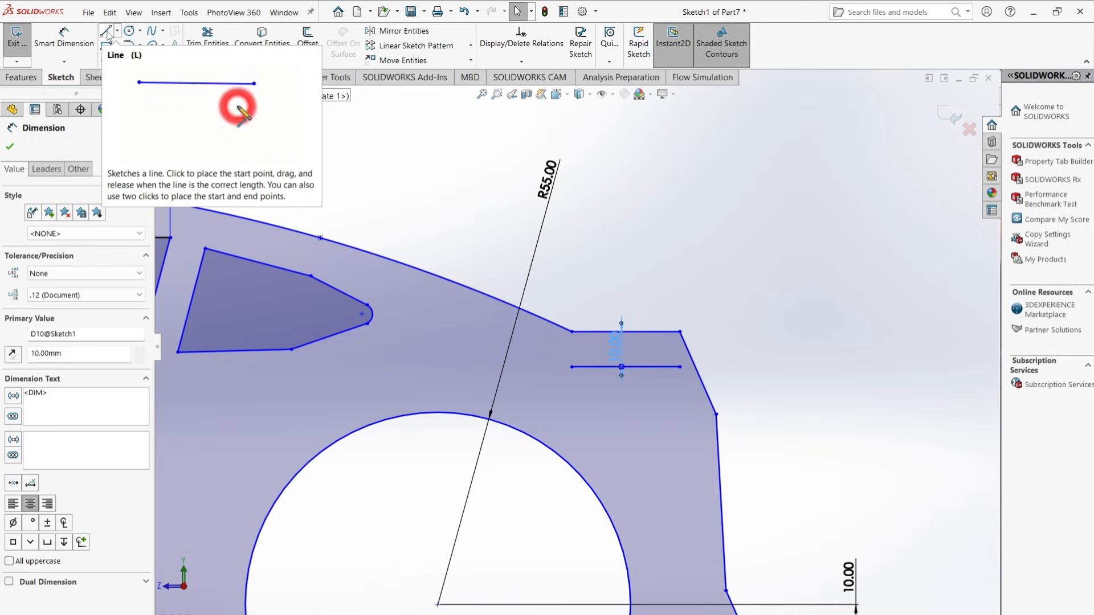
Step: Sketch a 10 mm vertical line joining the rear deck's front end to the front end of the offset line
left_click(107, 35)
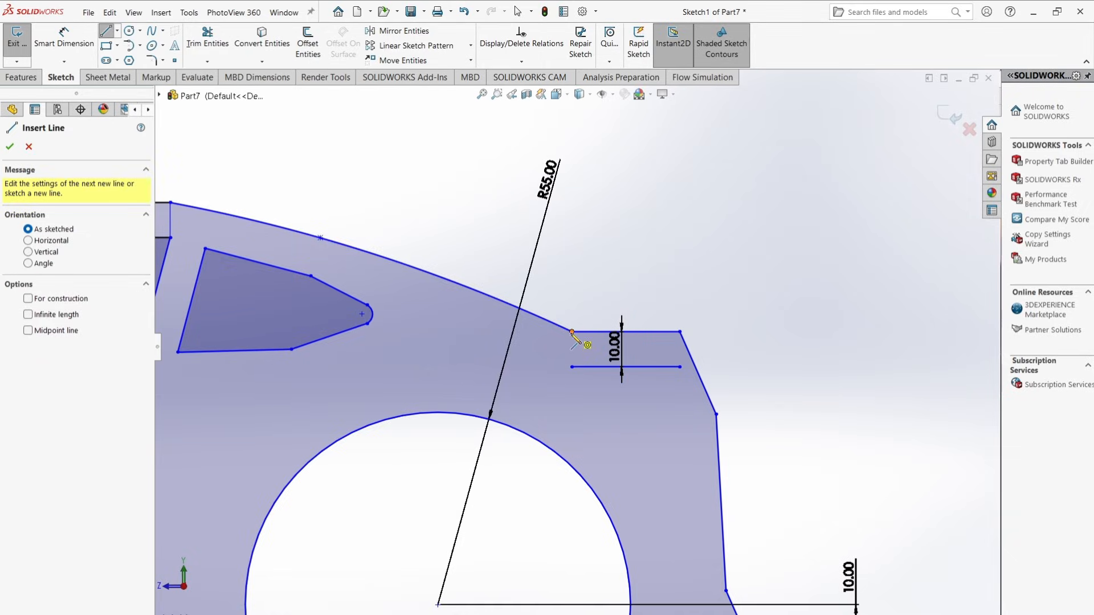
left_click(573, 331)
double_click(572, 367)
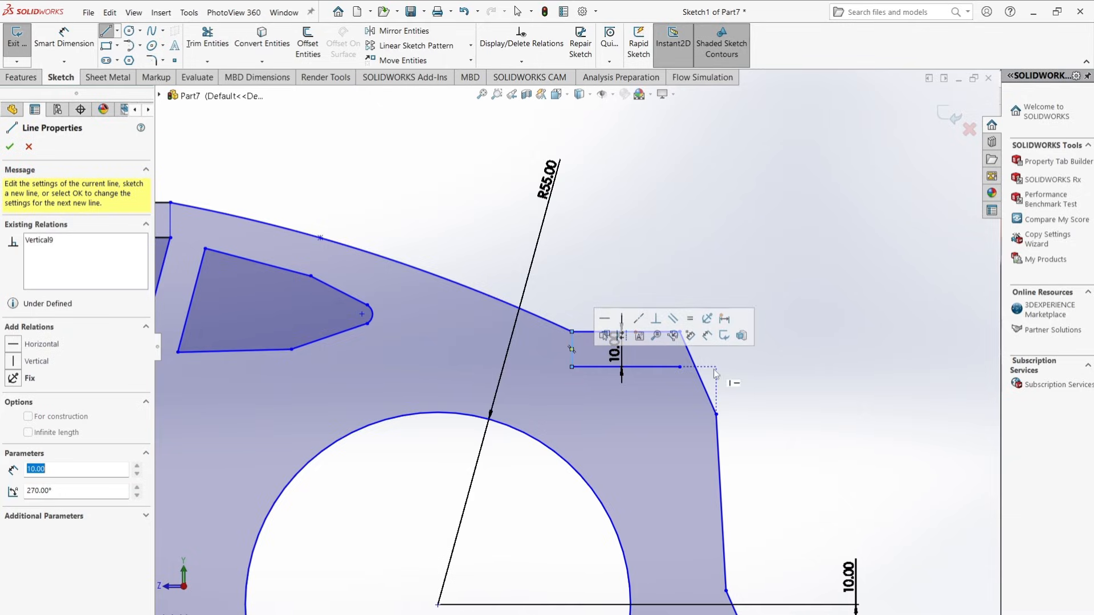
Step: Sketch a steep line from the rear deck's back corner down inside the rear edge, then a slanted line about 15 mm long to the bottom line
scroll(692, 376, "down", 2)
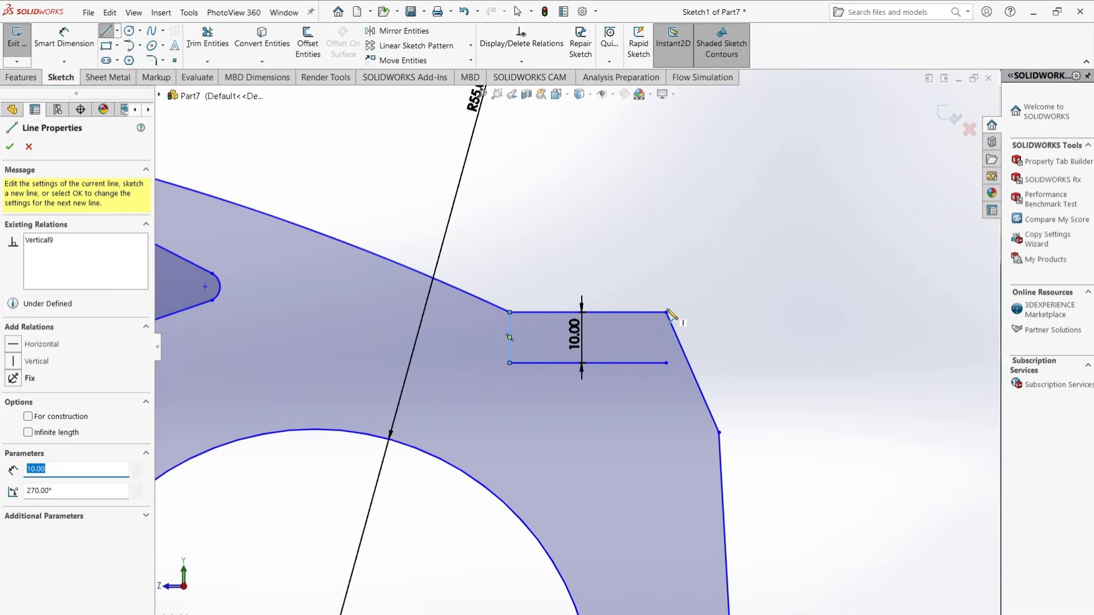
scroll(668, 314, "up", 2)
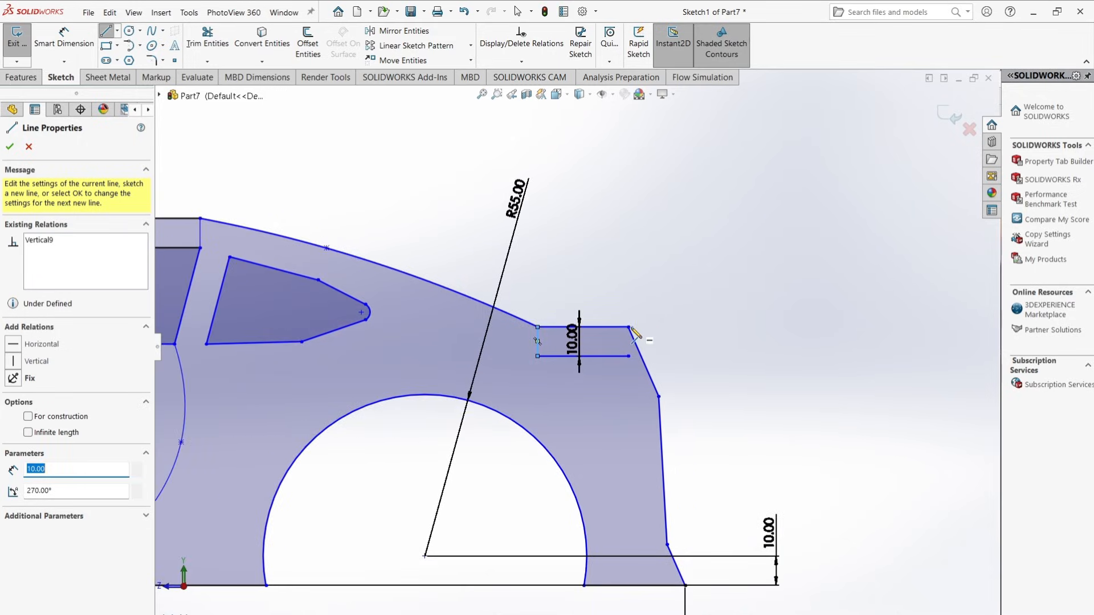
scroll(632, 333, "down", 2)
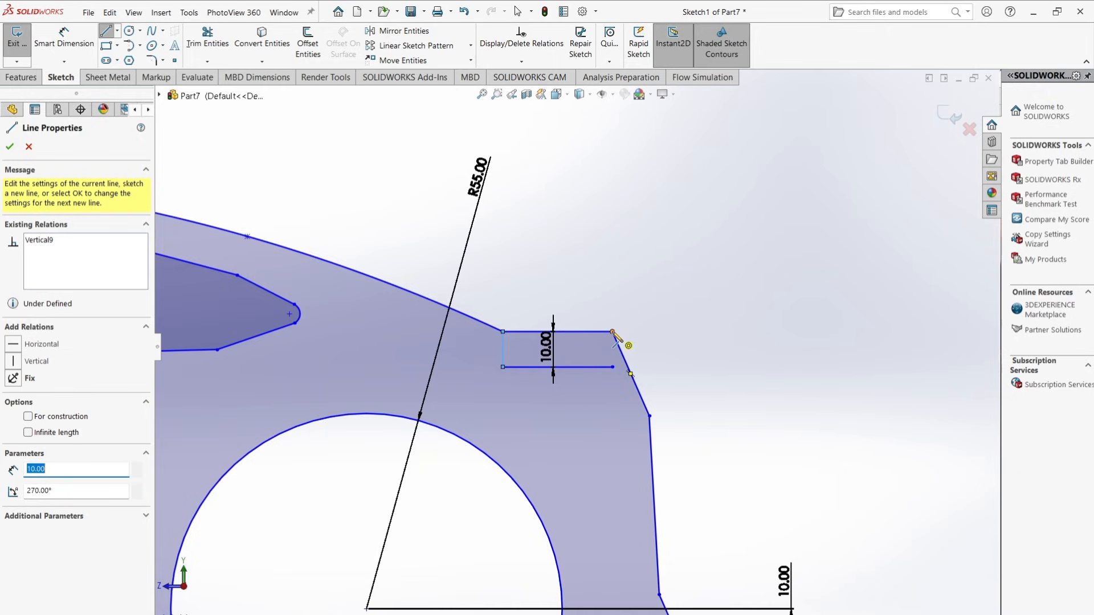
left_click(612, 332)
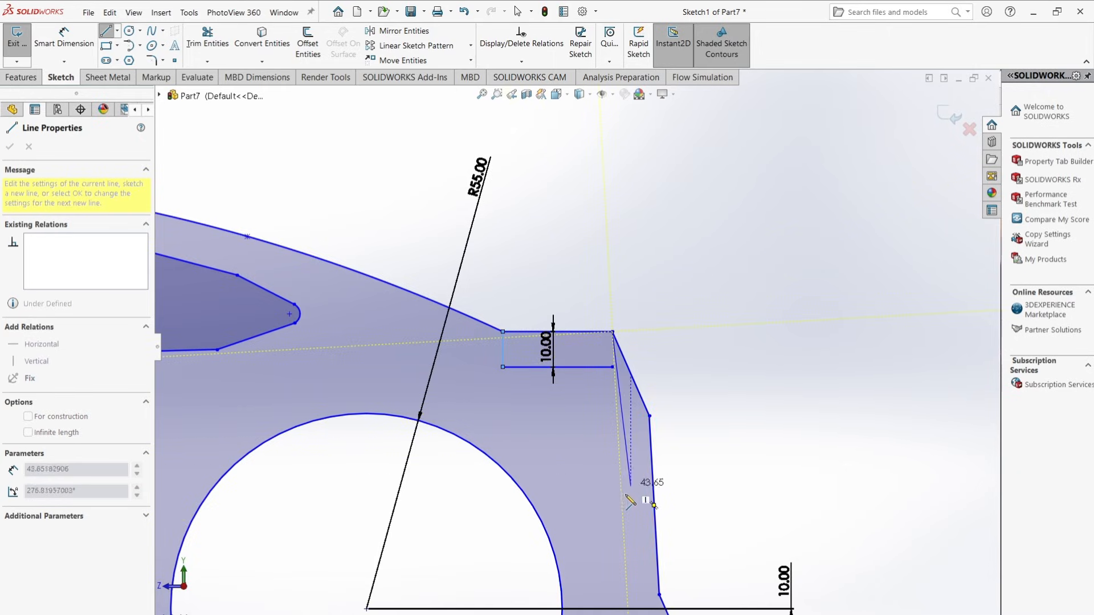
scroll(630, 535, "down", 3)
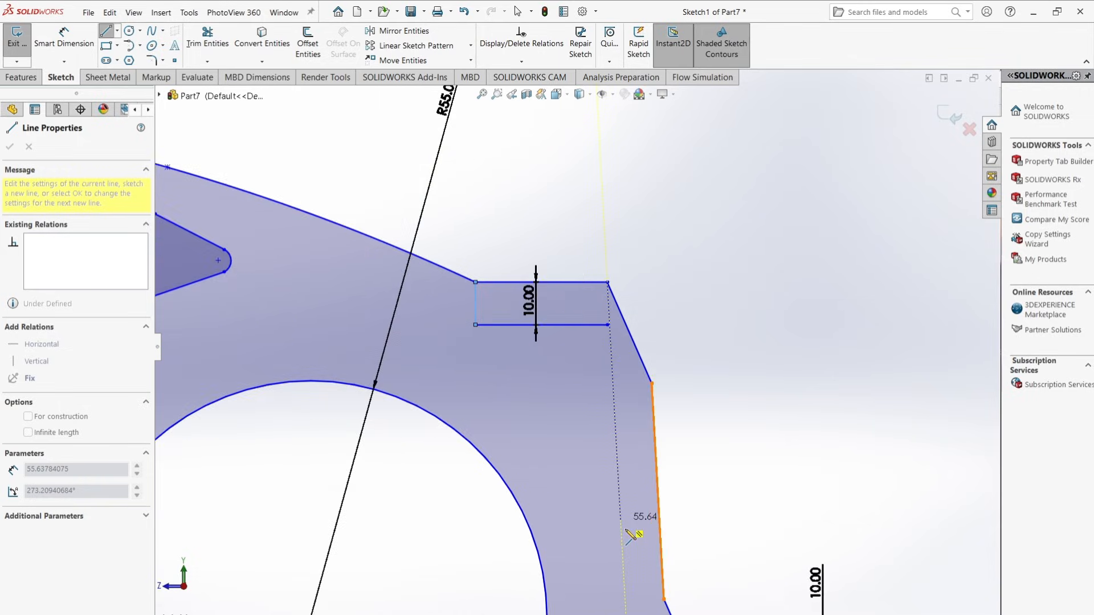
scroll(625, 522, "up", 3)
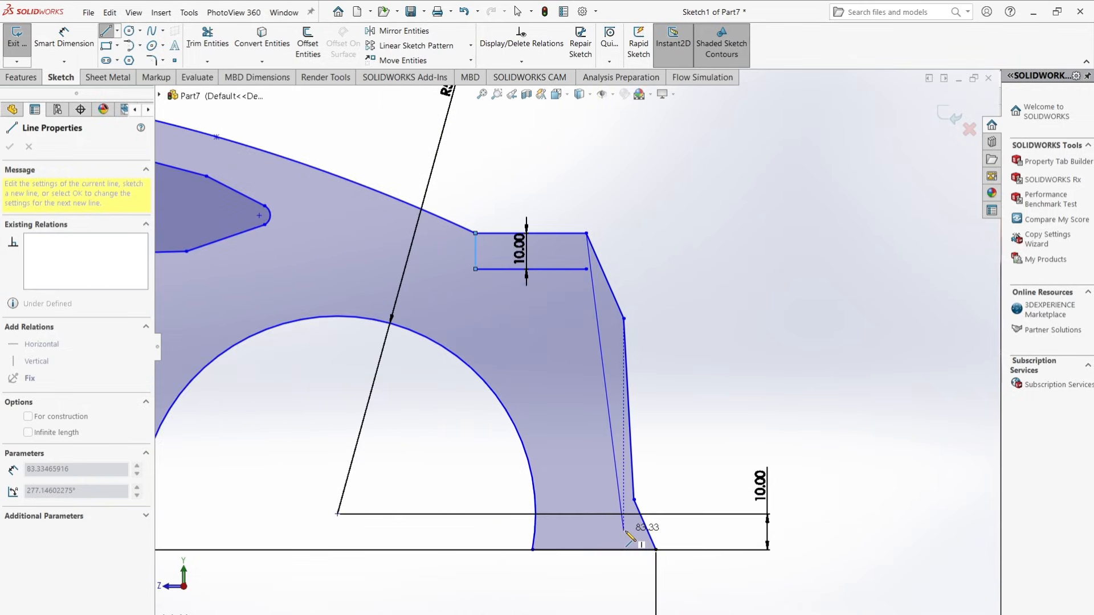
left_click(601, 502)
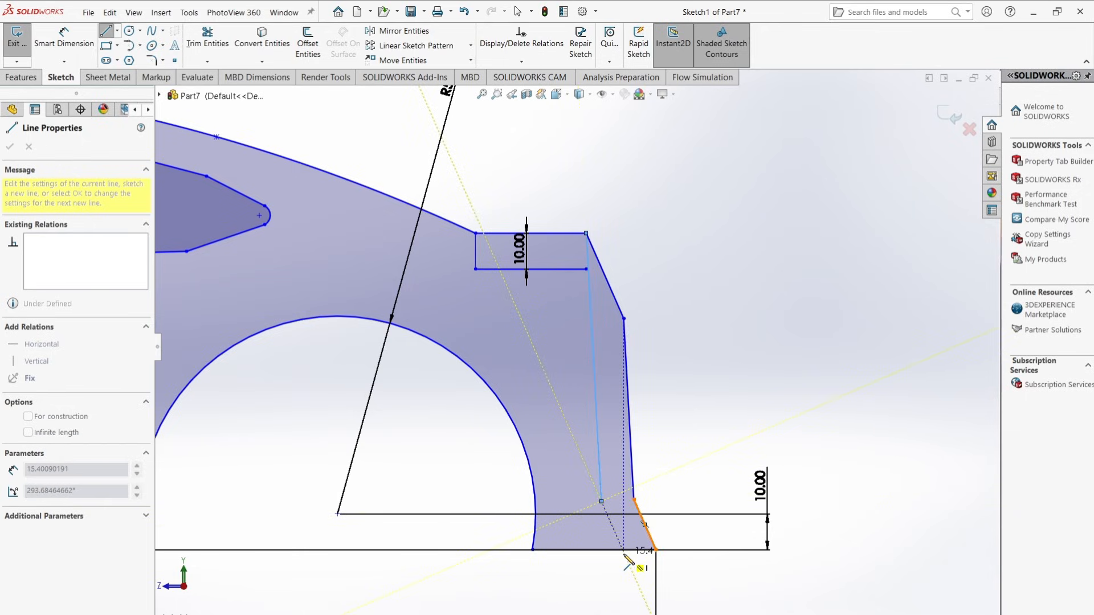
left_click(622, 550)
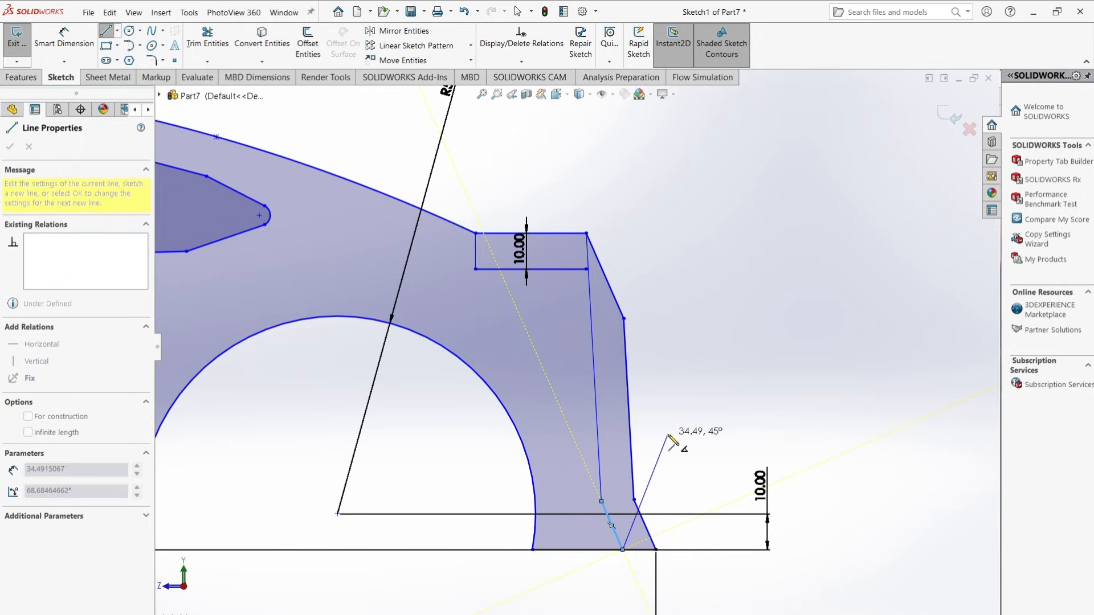
key("Escape")
Step: Dimension the distance between the car's front edge and the steep line behind it as 10 mm
scroll(400, 380, "up", 5)
scroll(368, 364, "up", 3)
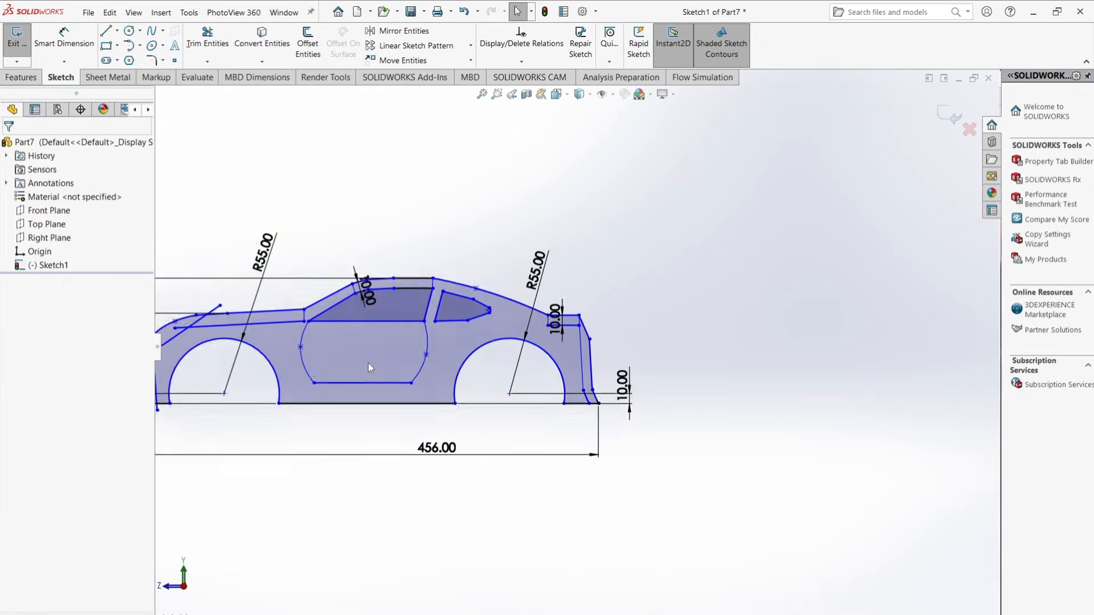
scroll(269, 355, "down", 3)
scroll(265, 356, "down", 3)
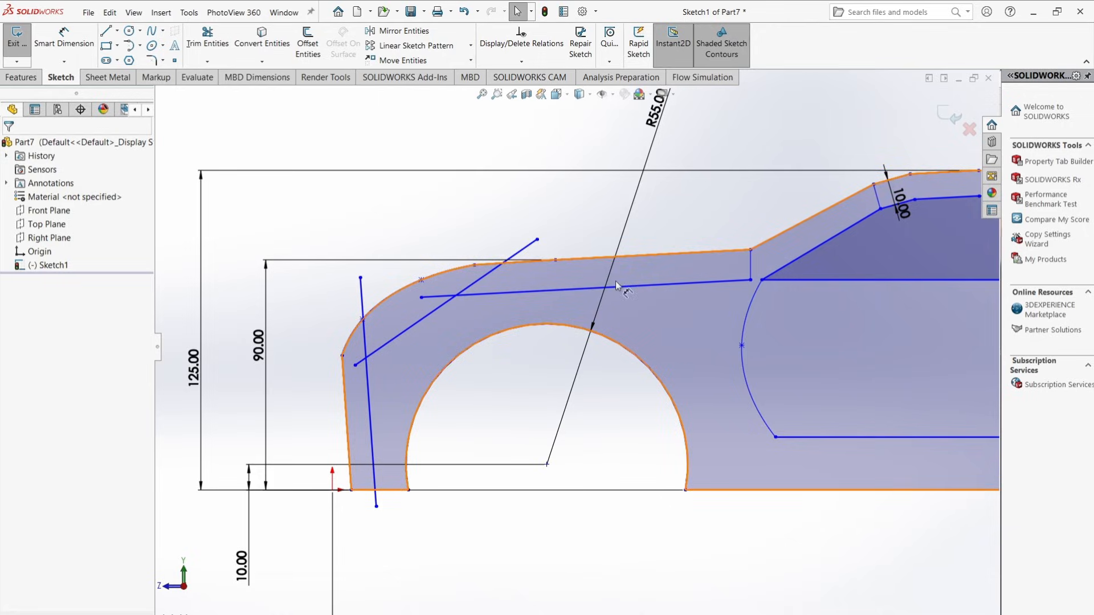
left_click(62, 37)
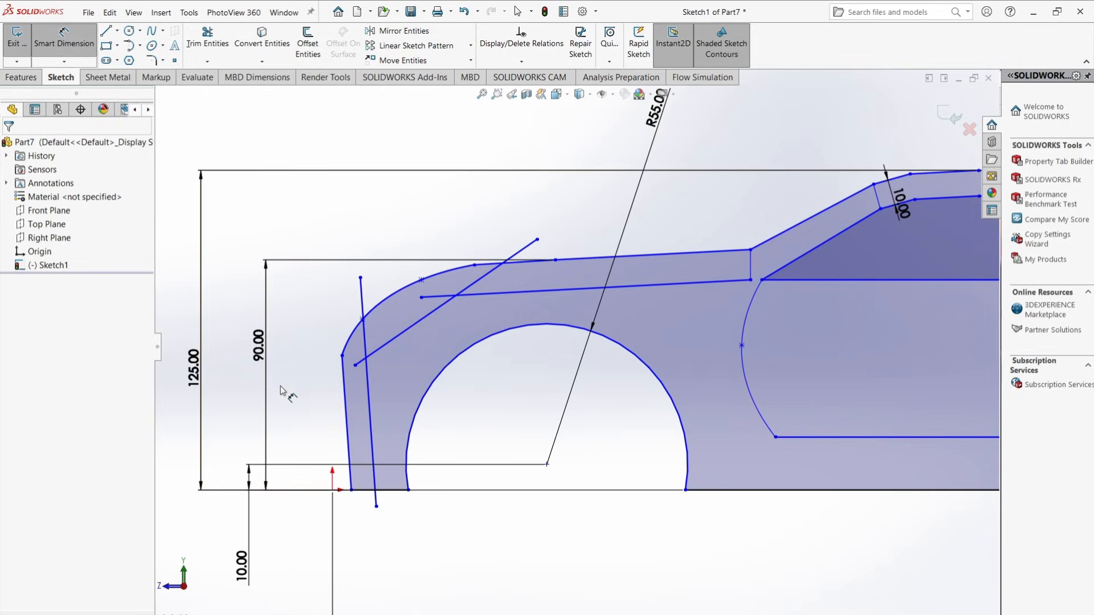
left_click(346, 402)
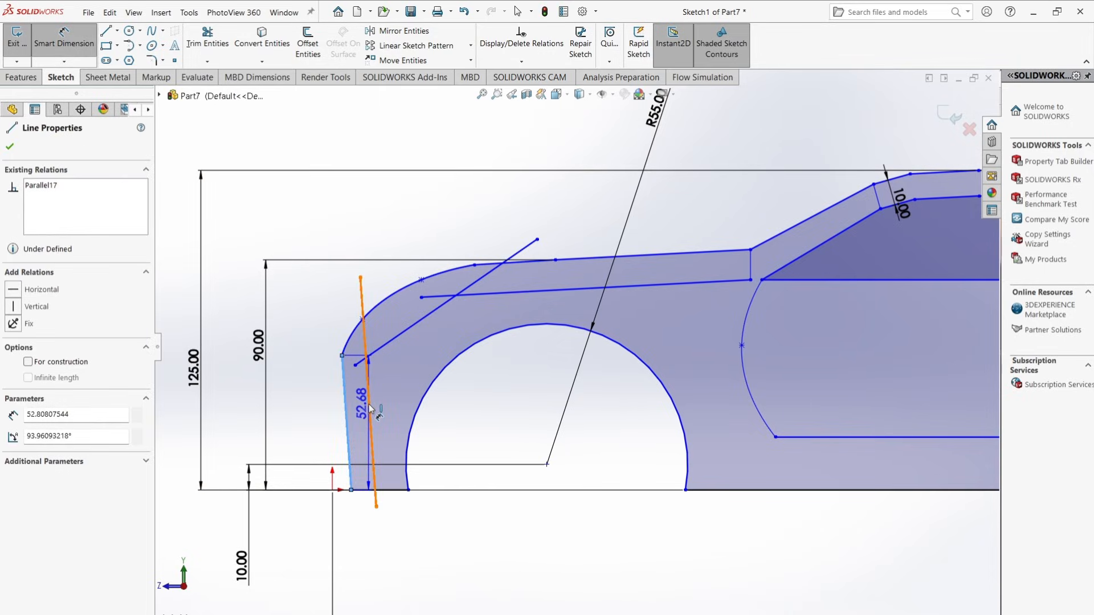
left_click(371, 410)
left_click(387, 555)
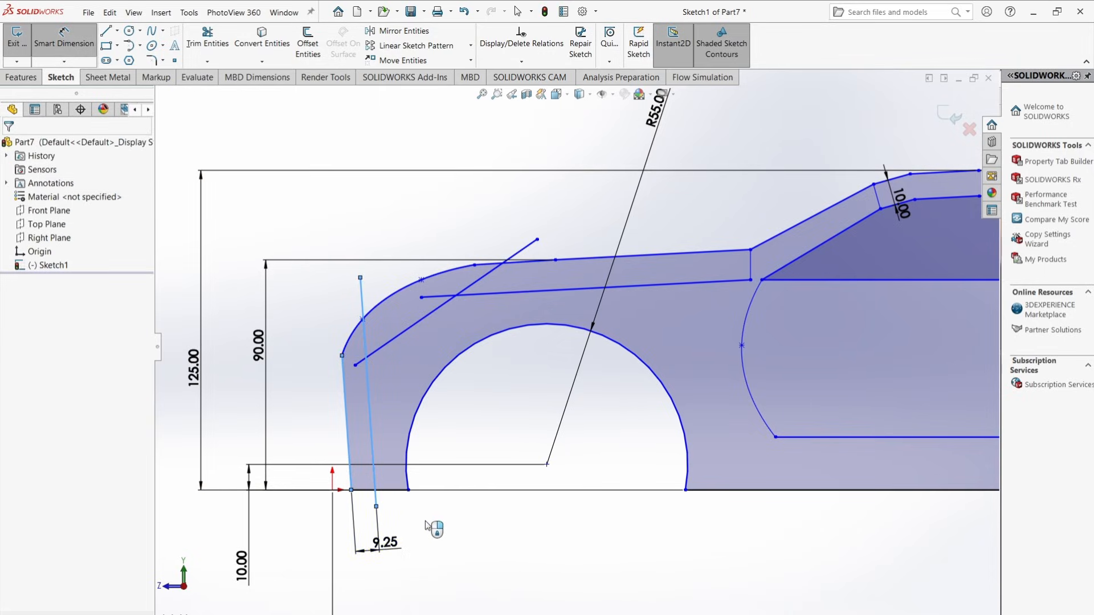
type("1")
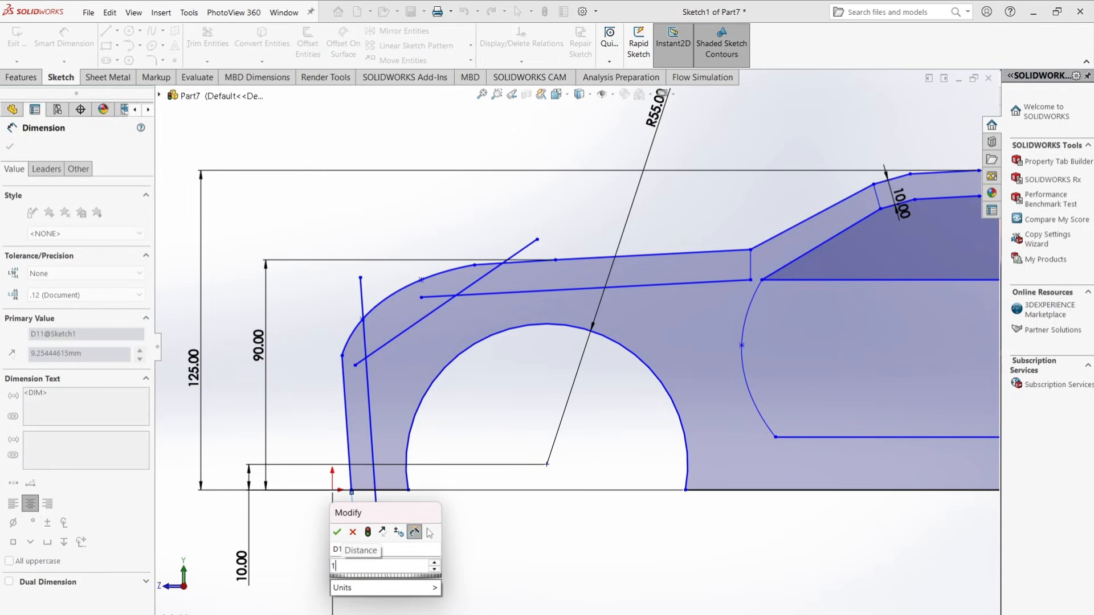
type("0")
key("Return")
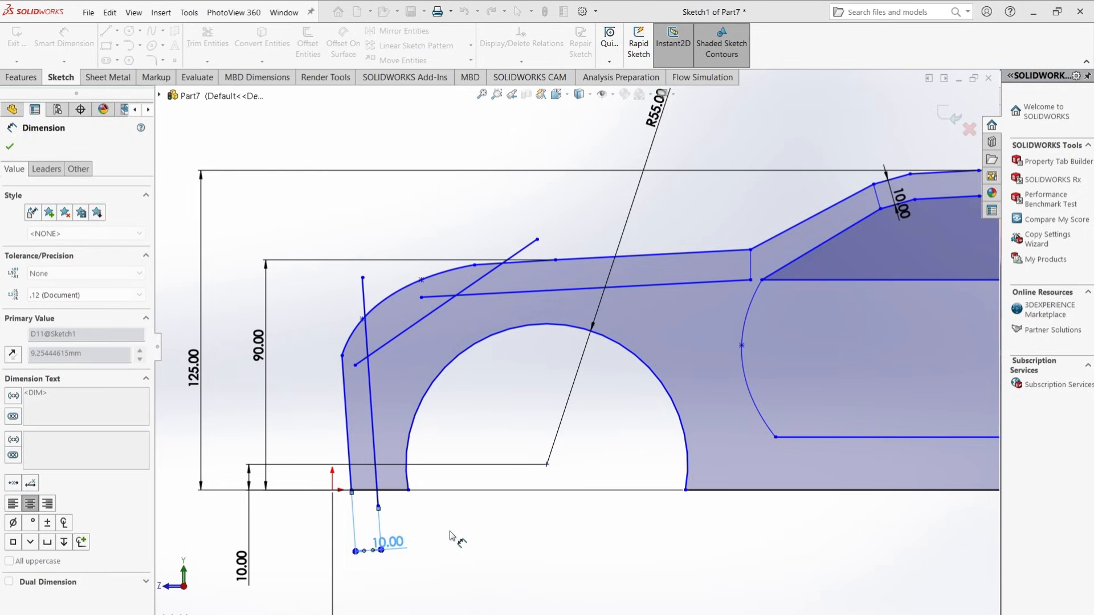
Step: Dimension the distance from the slanted headlight line to the point on the front fender curve as 10 mm
left_click(420, 302)
left_click(421, 280)
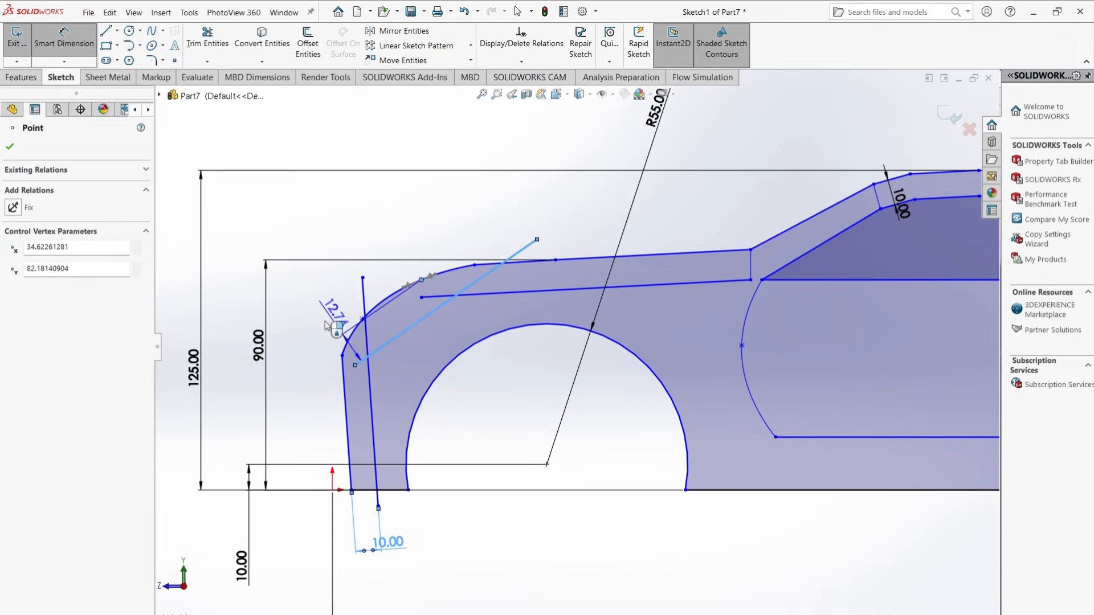
left_click(298, 351)
left_click(300, 352)
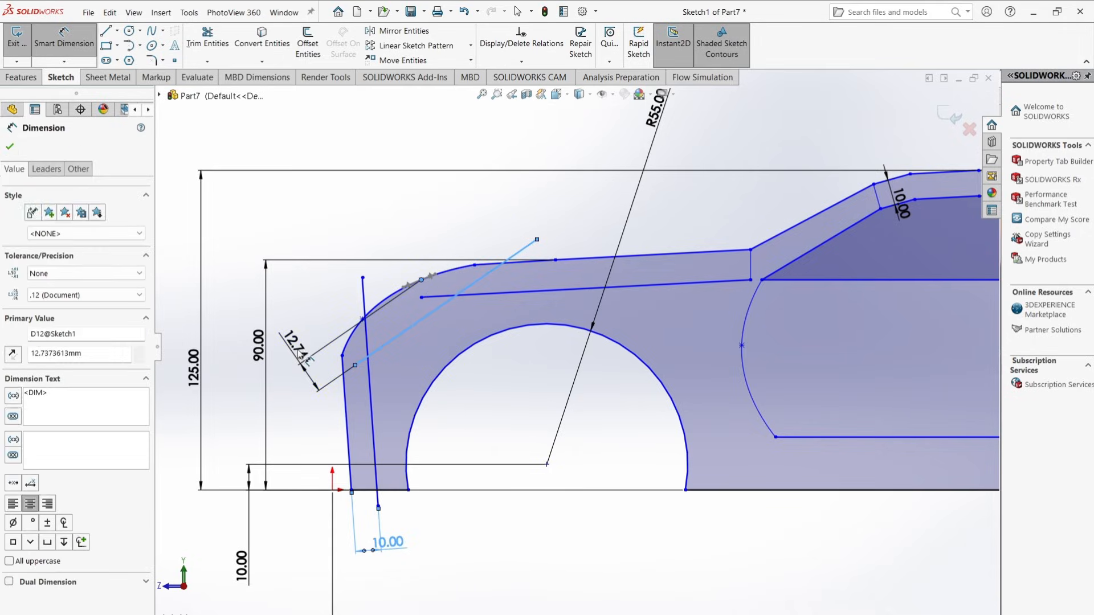
type("10")
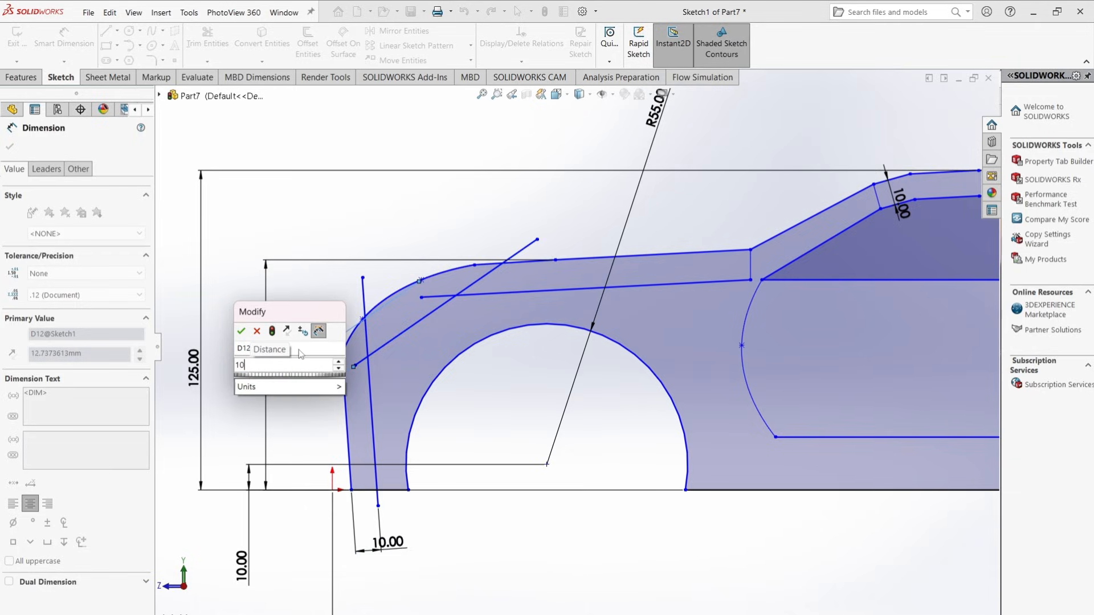
key("Return")
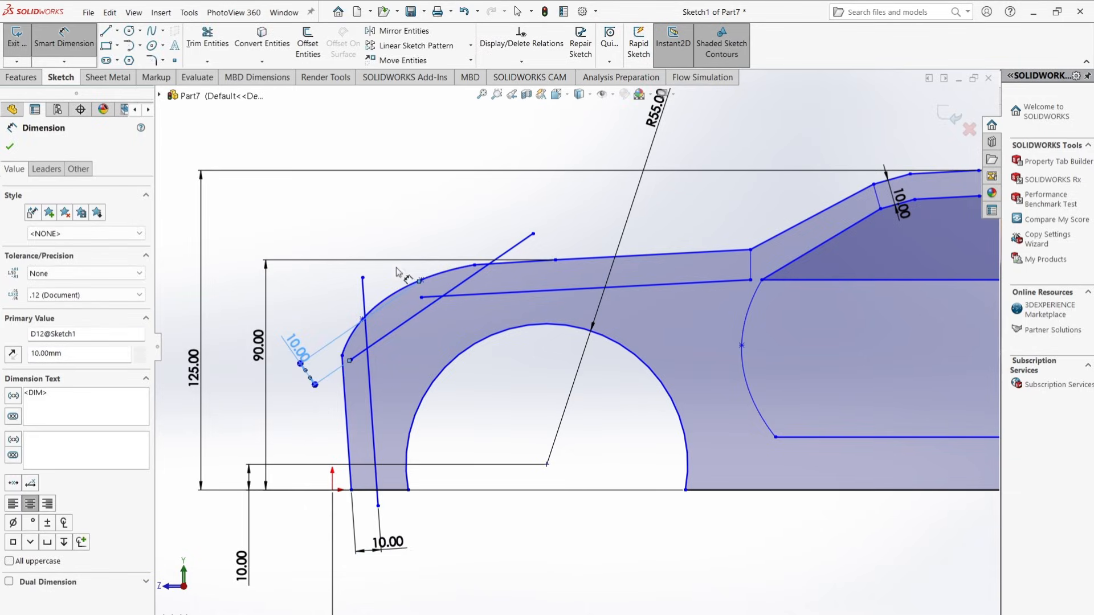
Step: Dimension the distance between the hood's top line and the parallel line below it as 10 mm
left_click(570, 285)
left_click(593, 255)
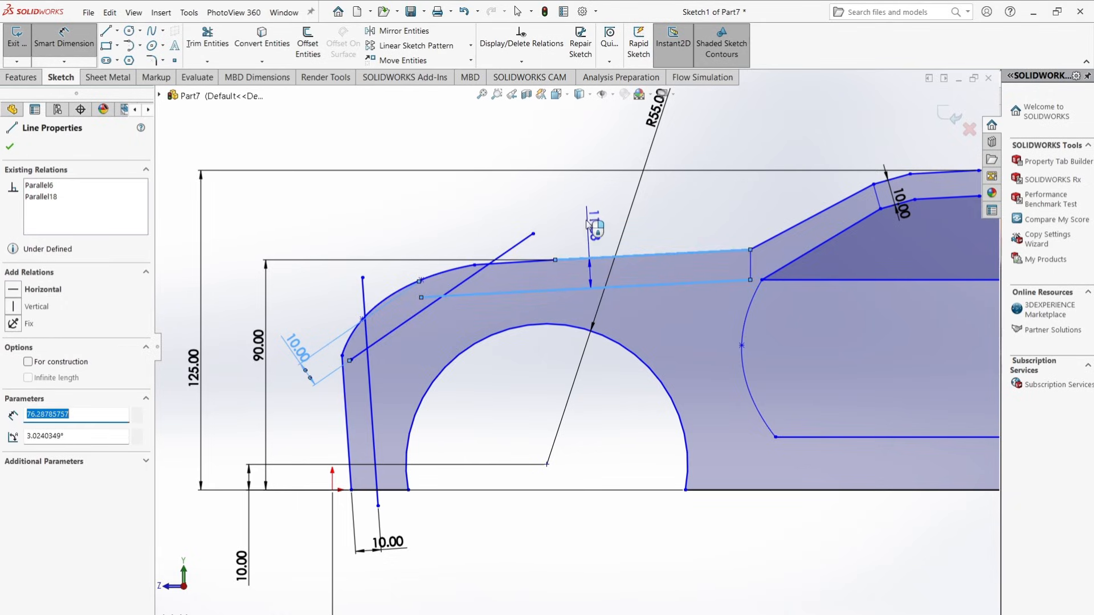
left_click(588, 224)
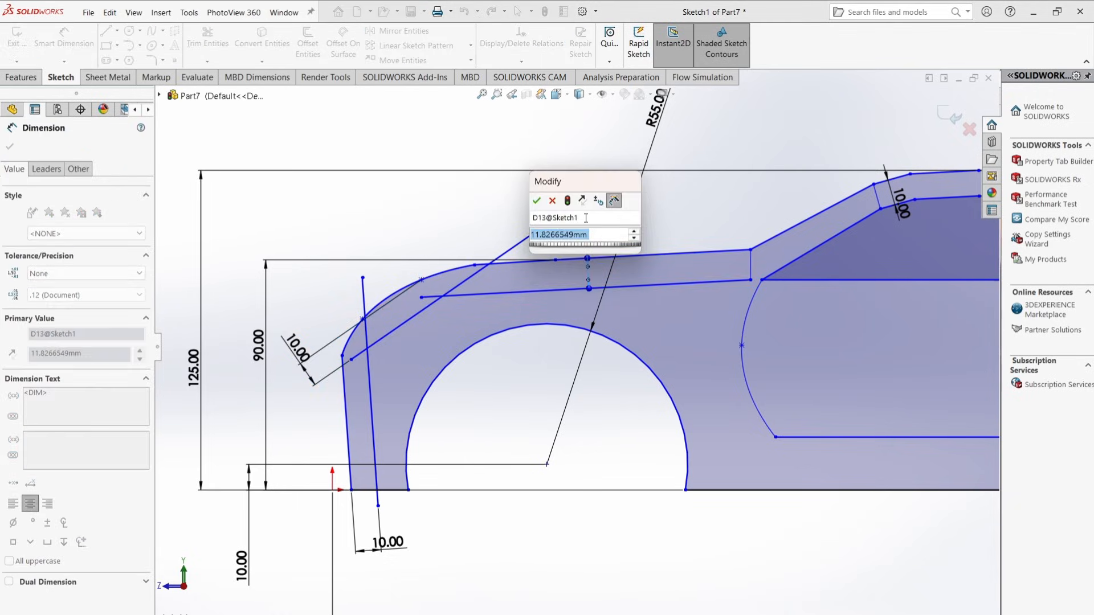
type("10")
key("Return")
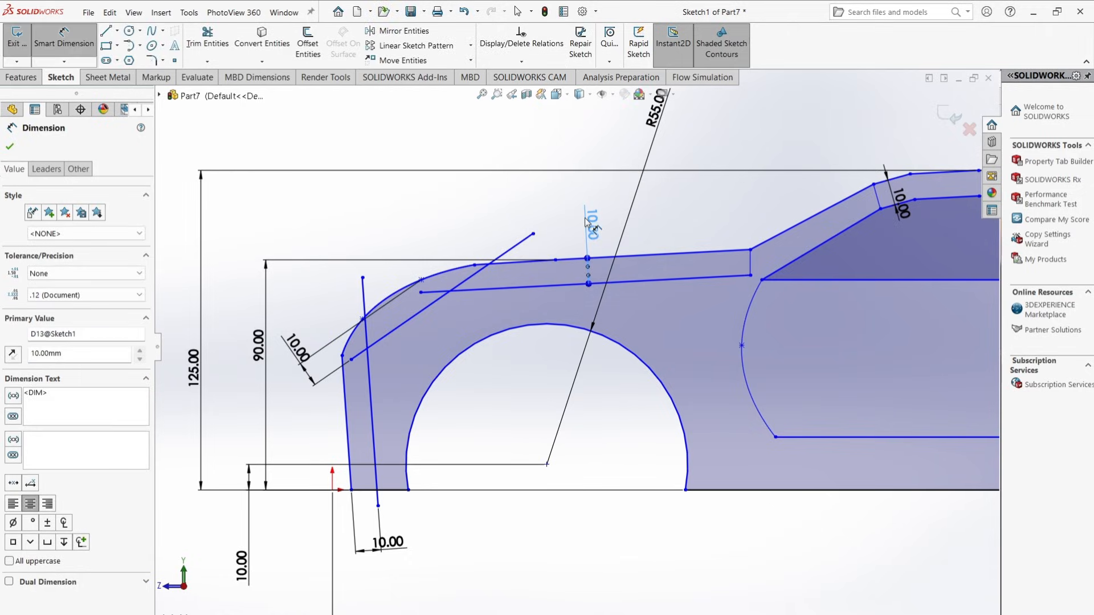
Step: Dimension the distance between the car's rear edge and the steep line inside it as 10 mm
scroll(794, 225, "up", 4)
scroll(835, 265, "down", 8)
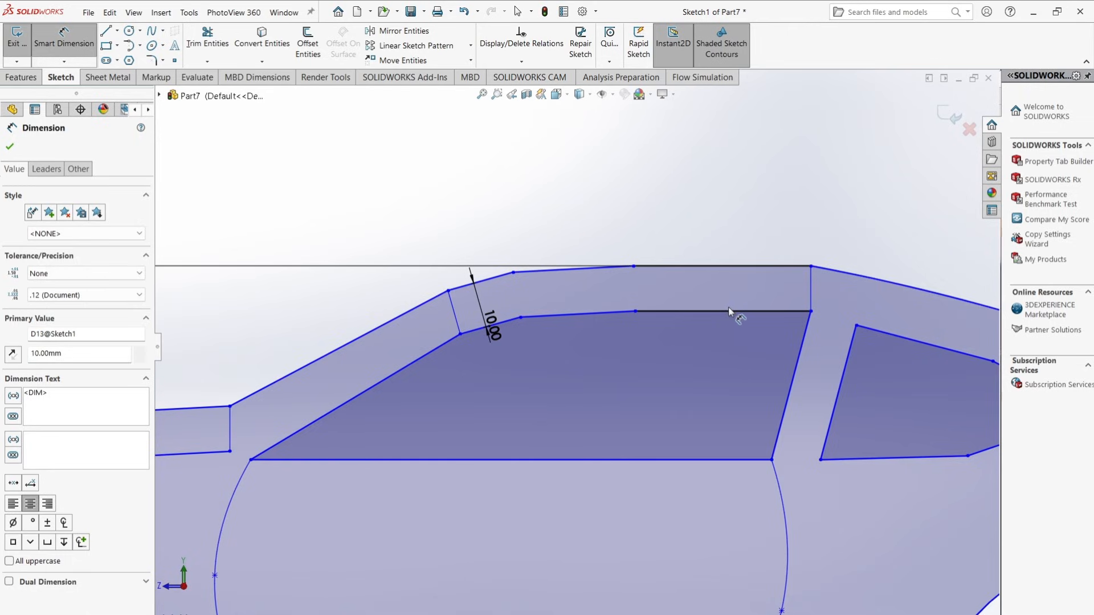
scroll(770, 294, "up", 4)
scroll(778, 386, "down", 6)
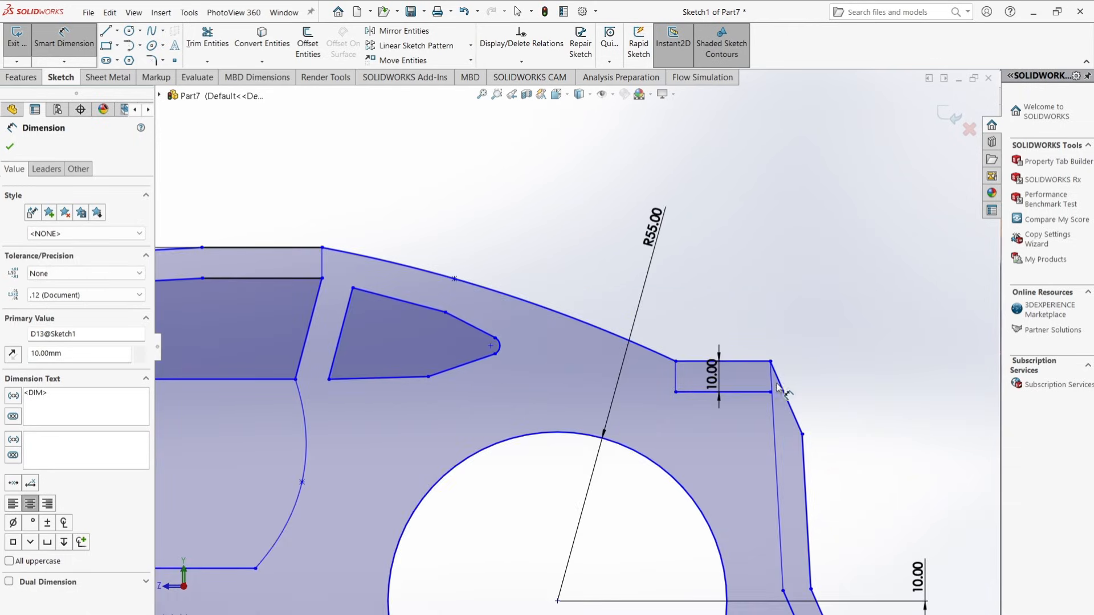
scroll(759, 391, "down", 3)
scroll(704, 403, "up", 2)
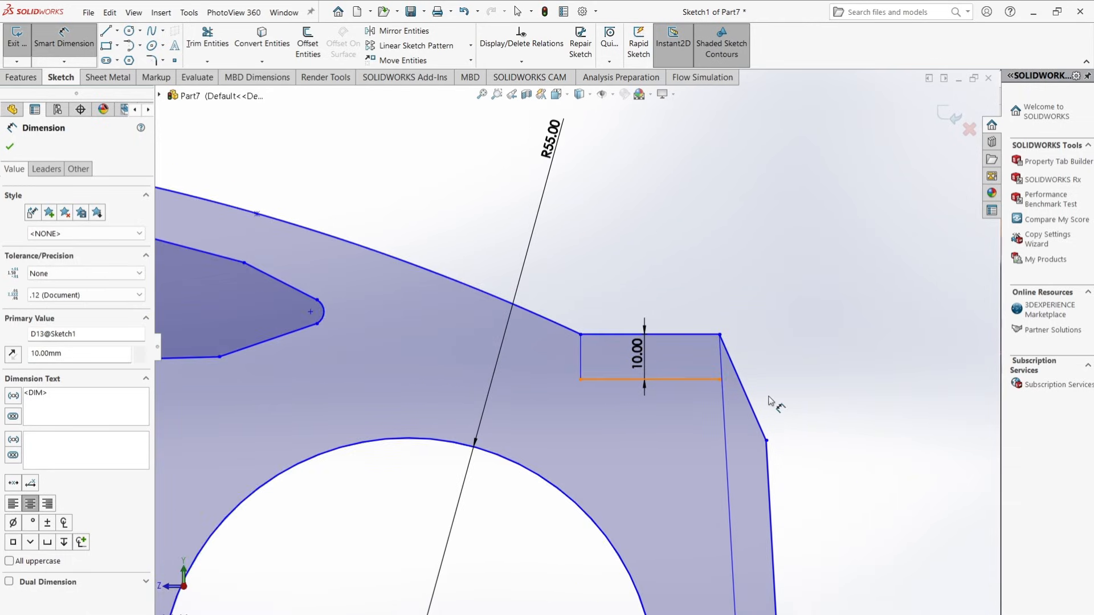
scroll(709, 473, "down", 2)
scroll(680, 456, "up", 2)
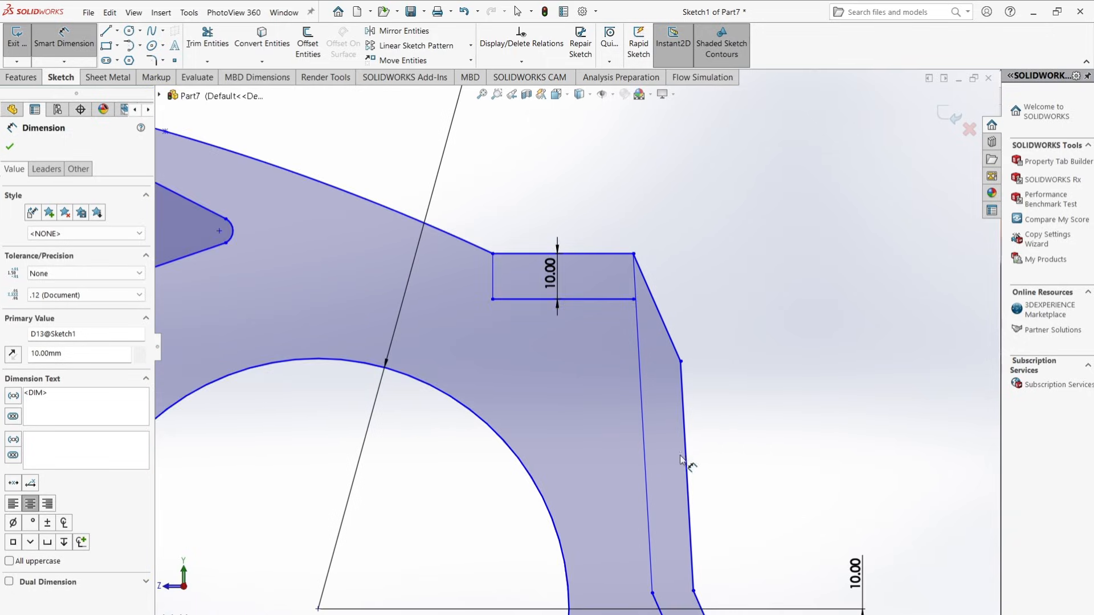
left_click(647, 442)
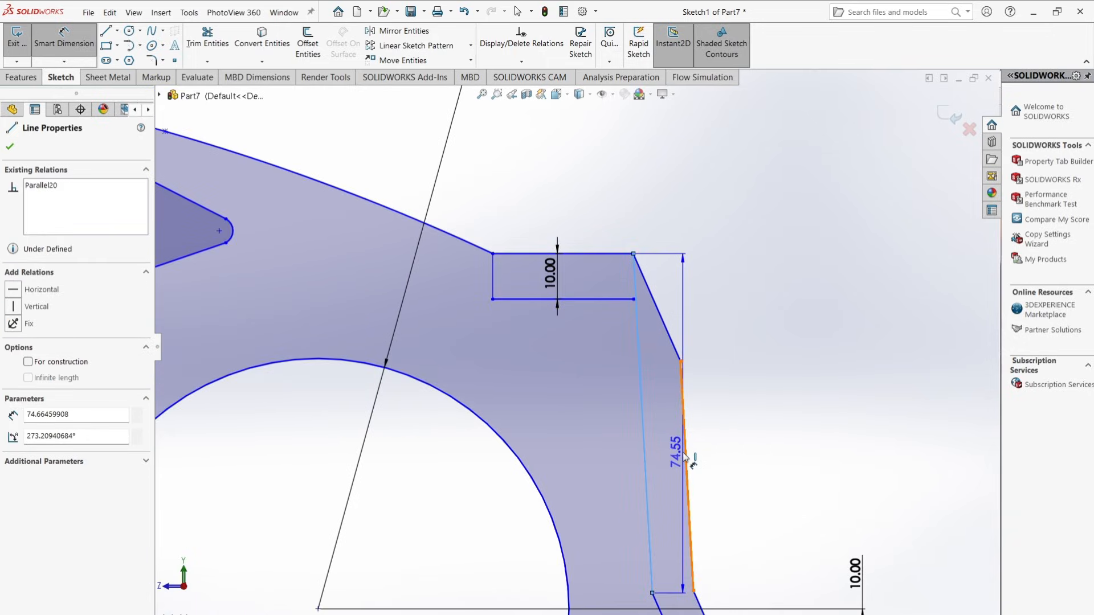
left_click(686, 452)
left_click(681, 222)
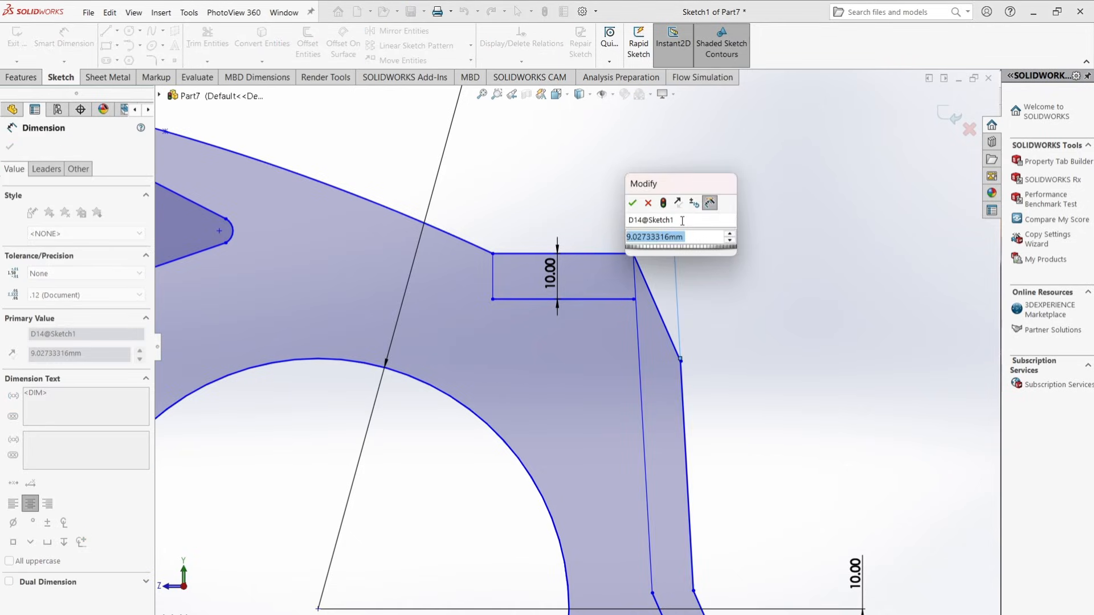
key("Return")
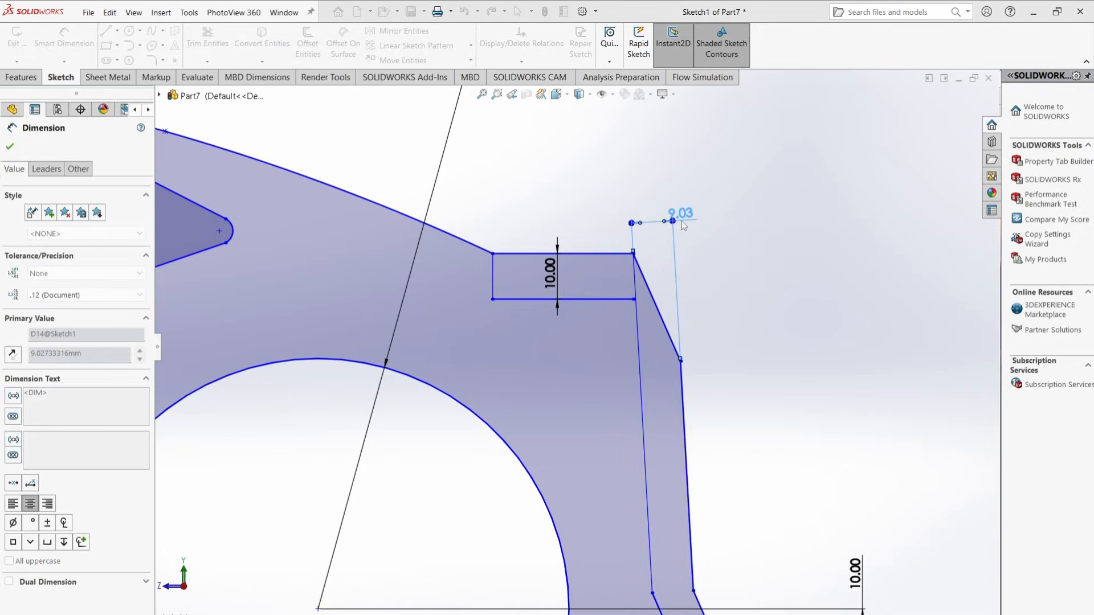
middle_click_drag(655, 298, 669, 412, "shift")
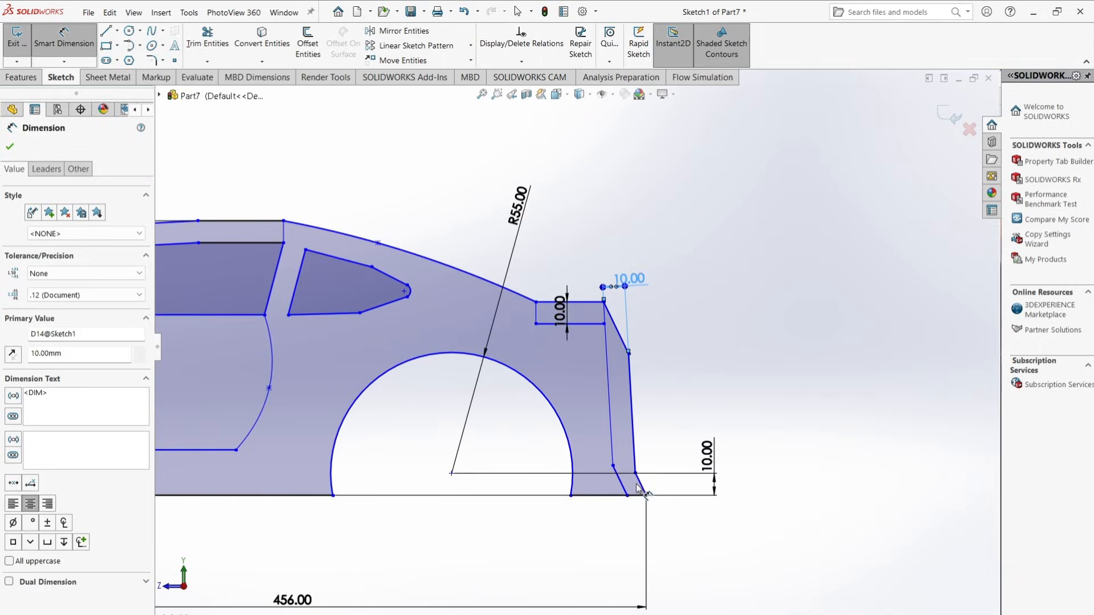
Step: Dimension the distance between the two short slanted lines at the rear bumper's lower end as 10 mm
scroll(637, 486, "down", 3)
left_click(599, 469)
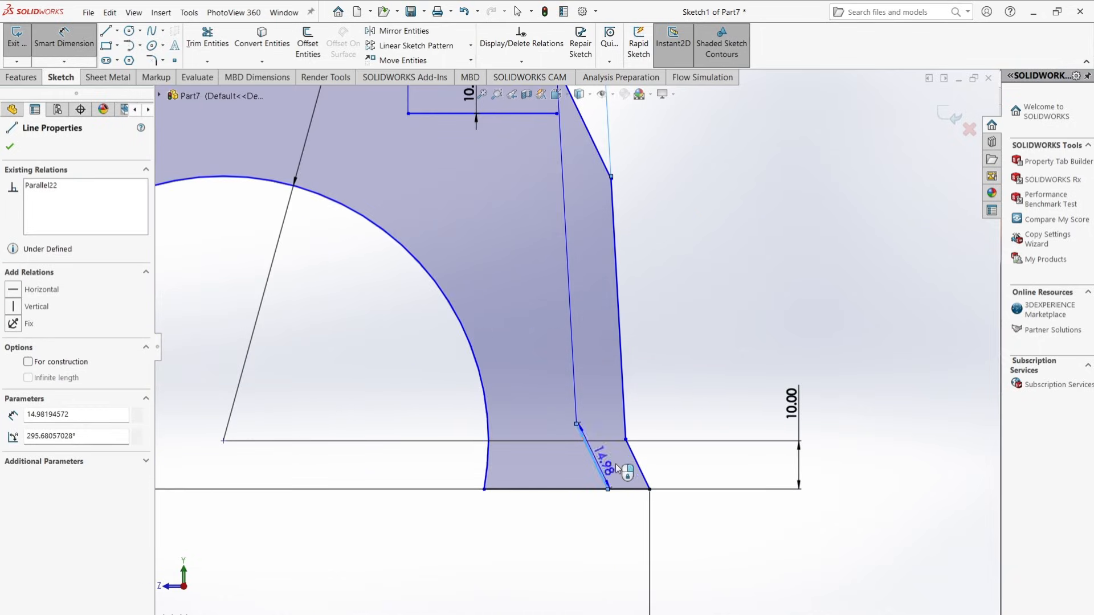
left_click(643, 475)
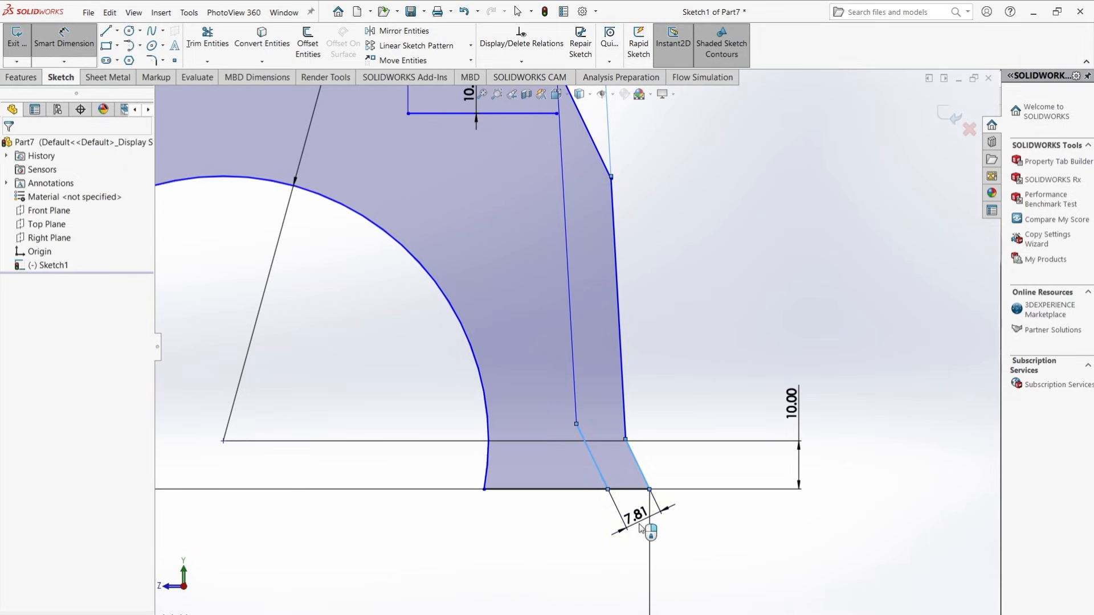
left_click(640, 525)
type("10")
key("Return")
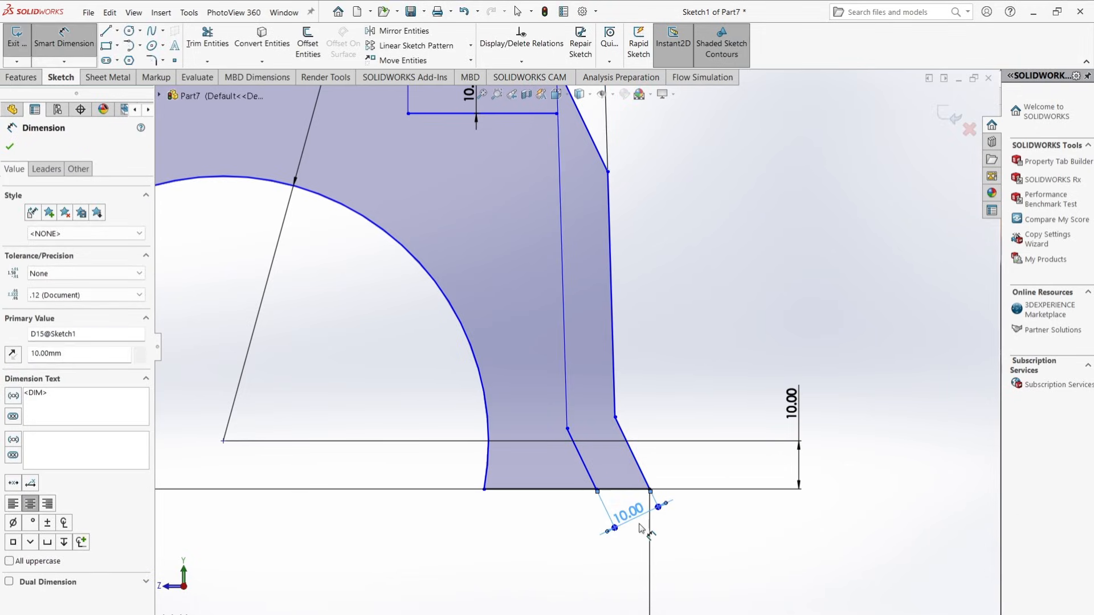
scroll(640, 527, "up", 3)
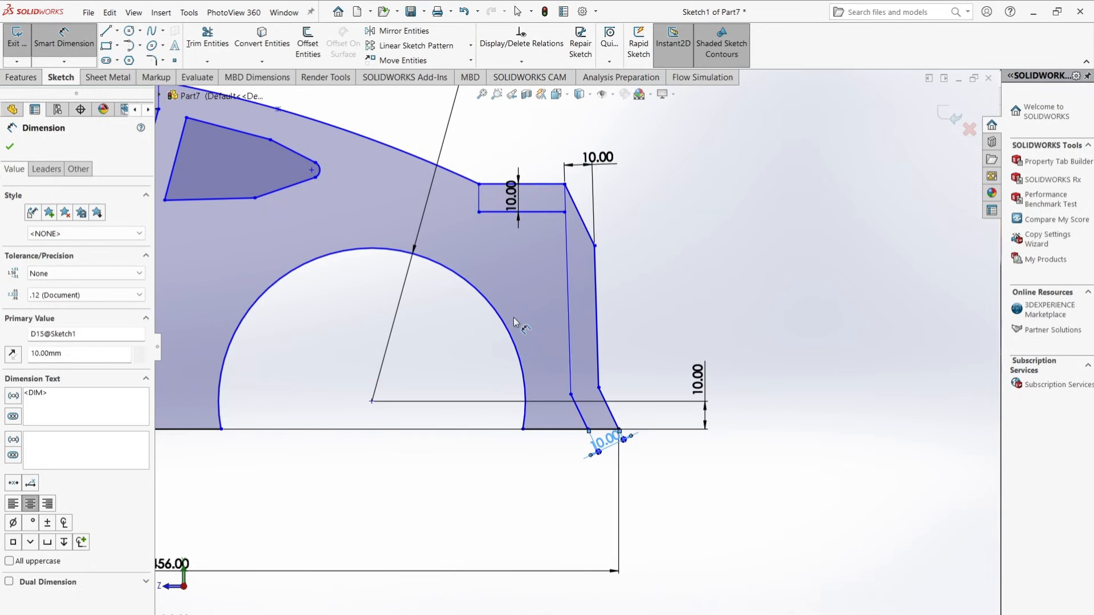
scroll(516, 323, "up", 5)
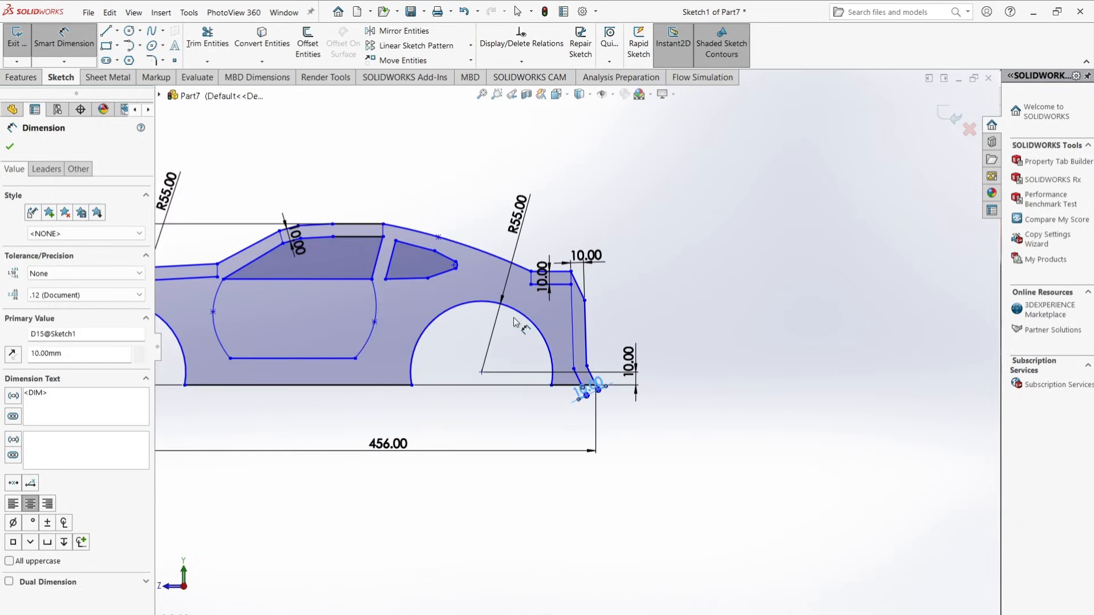
scroll(355, 331, "down", 4)
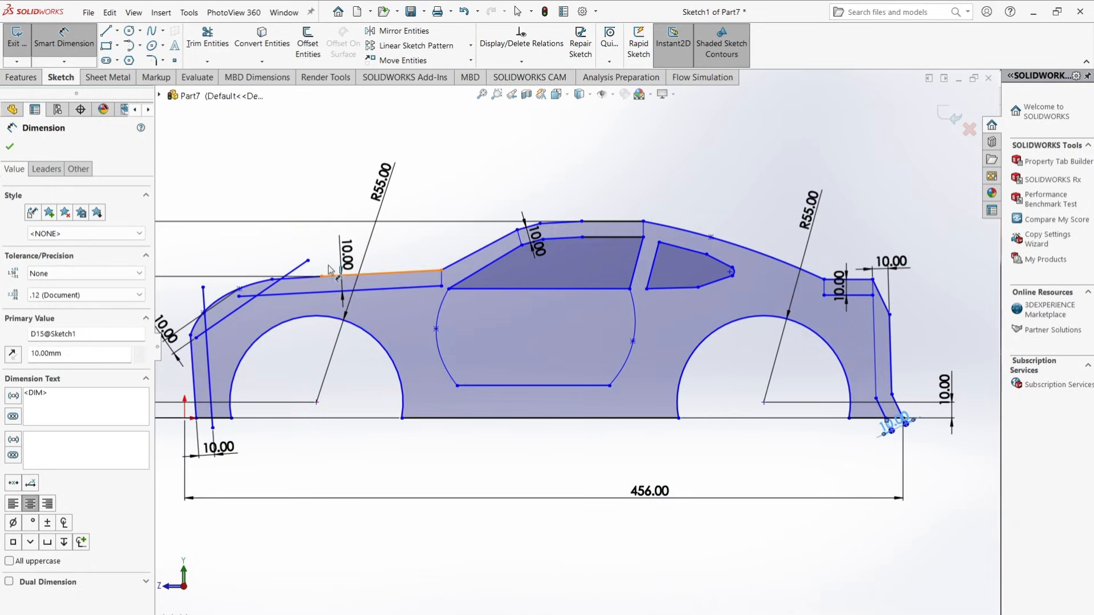
scroll(336, 285, "up", 1)
scroll(329, 269, "down", 2)
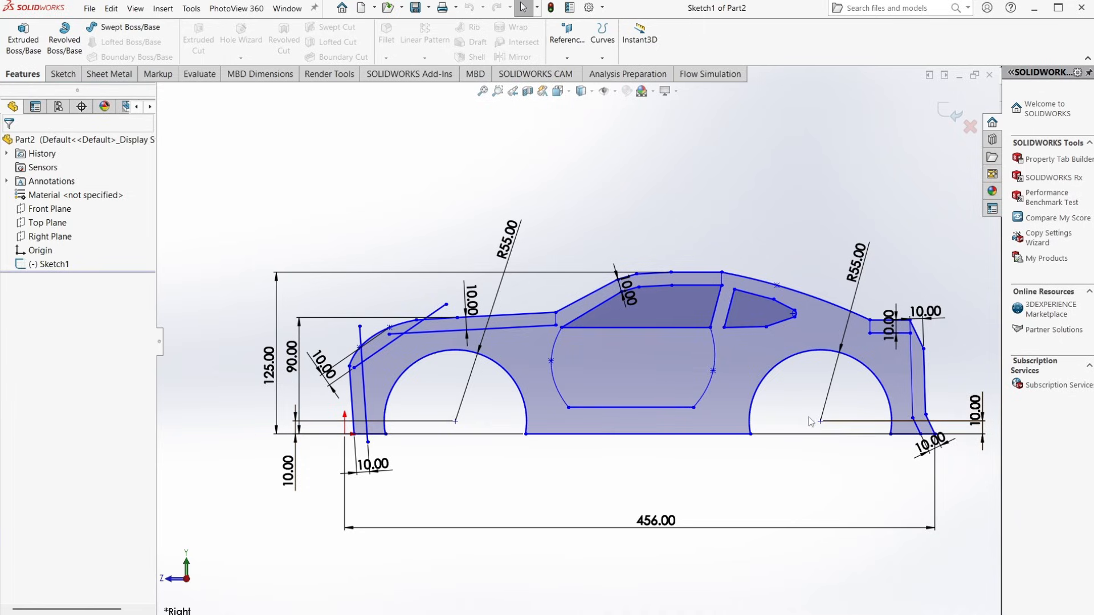
Step: Dimension the horizontal distance between the front and rear wheel-arch centers as 285 mm
left_click(63, 74)
left_click(65, 35)
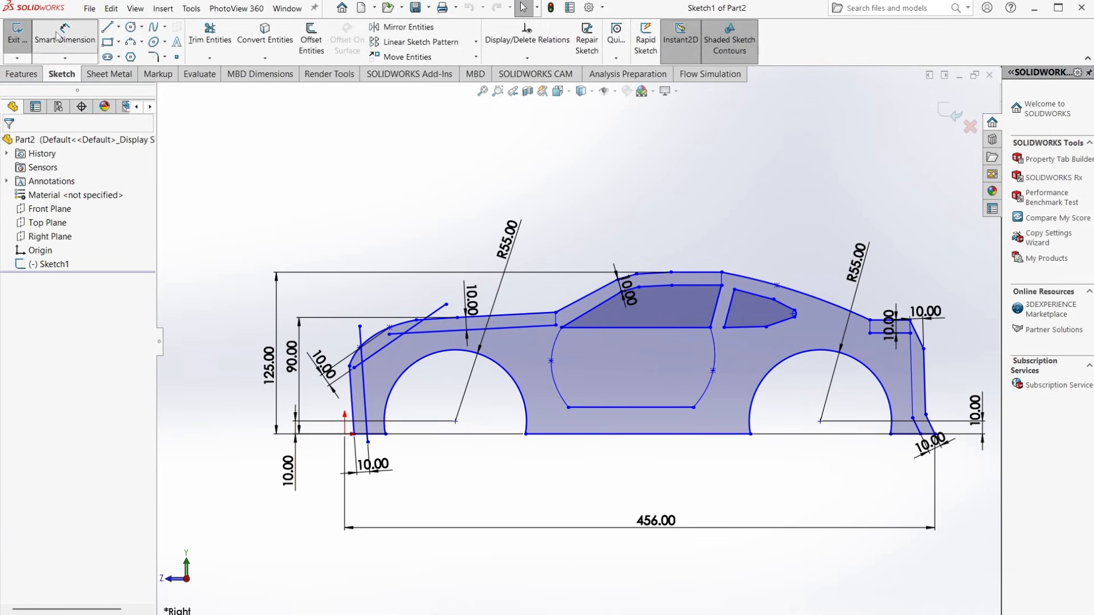
left_click(455, 421)
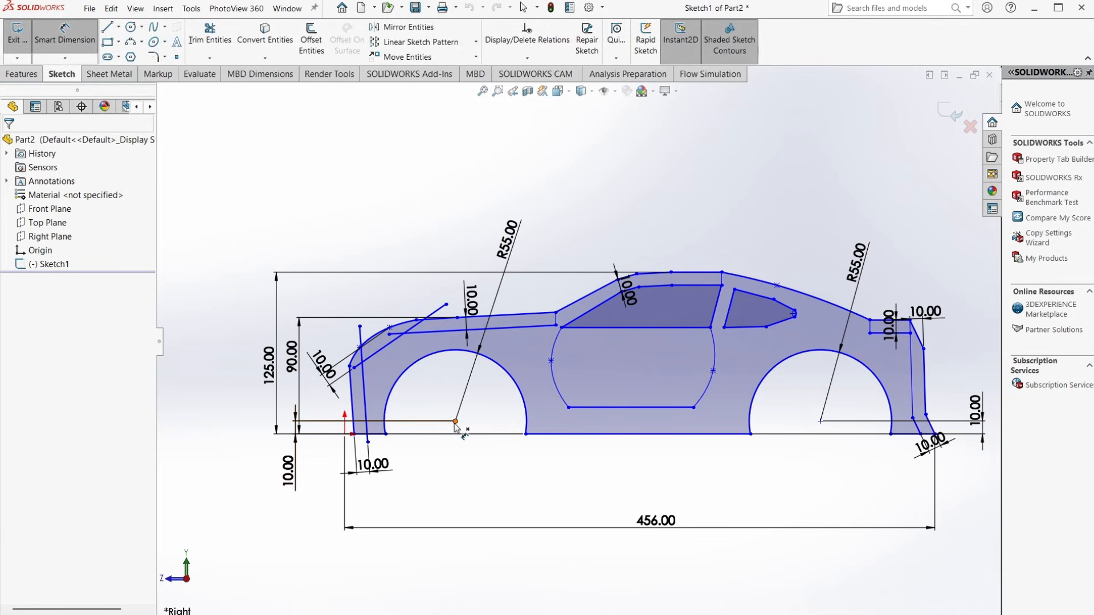
left_click(820, 421)
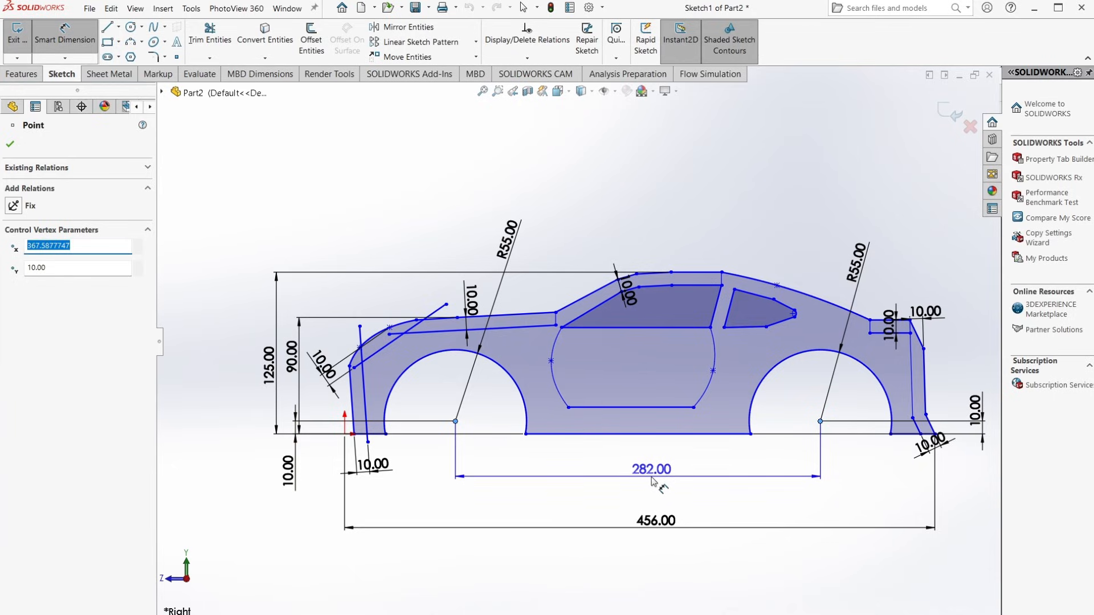
left_click(653, 480)
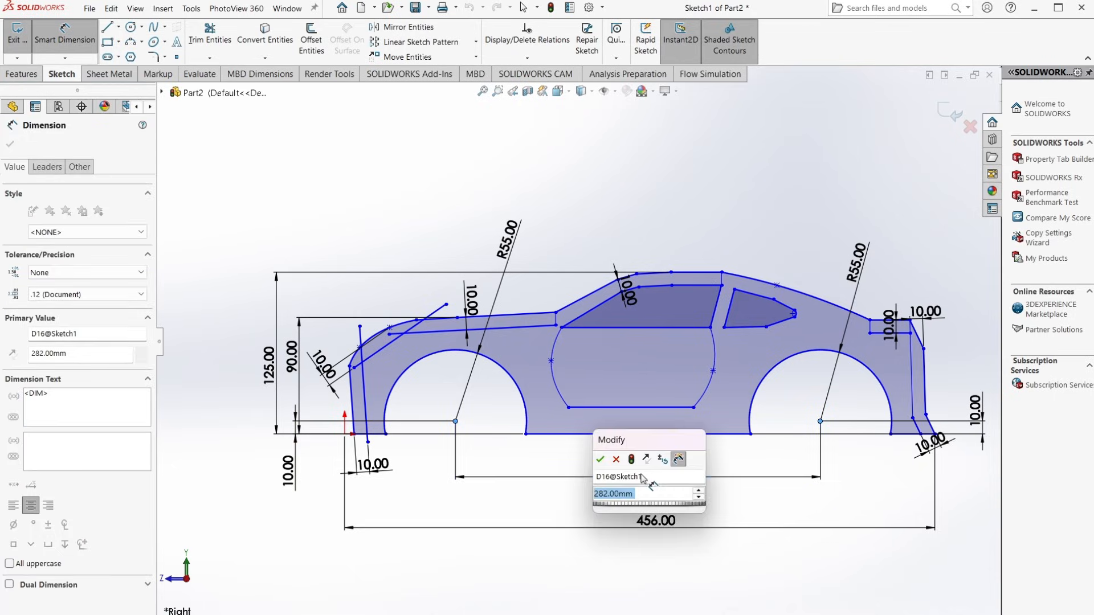
type("285")
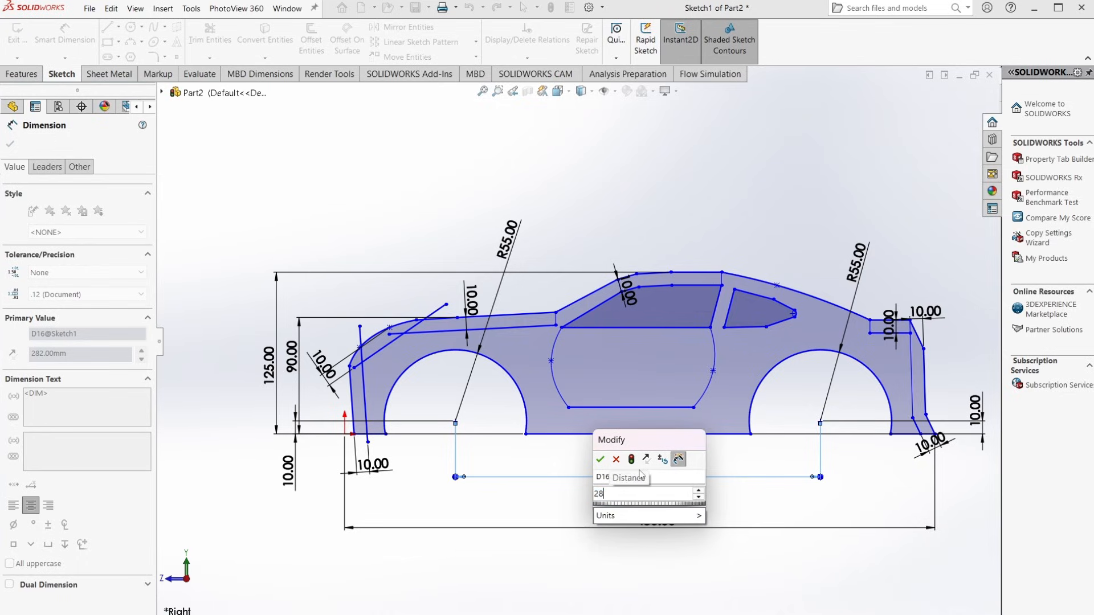
left_click(602, 459)
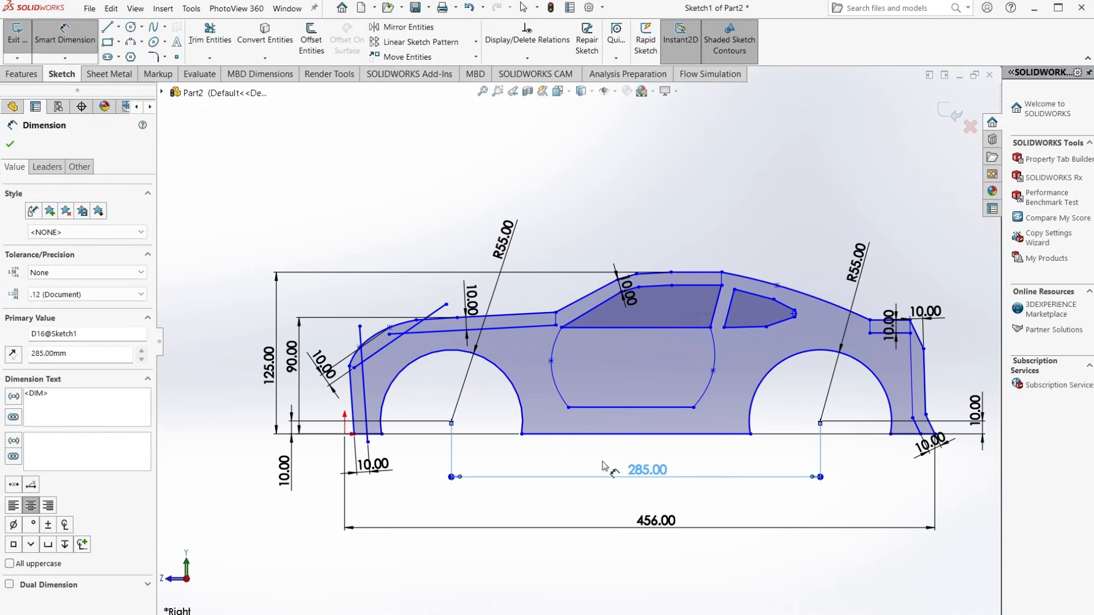
left_click(10, 145)
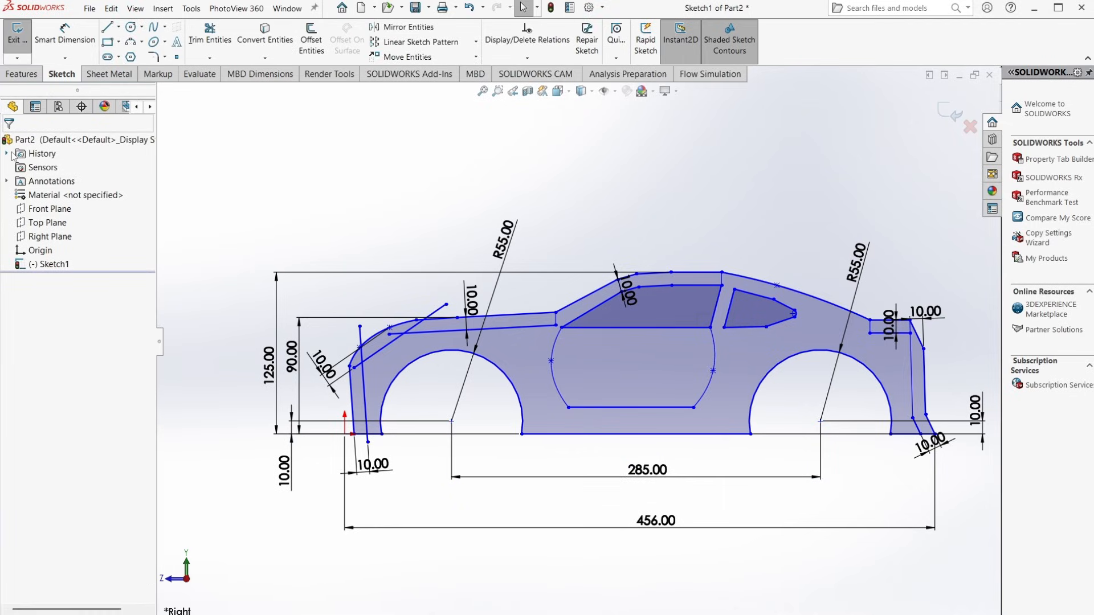
Step: Start a 10 mm blind boss extrusion of the side-profile sketch using the main body, hood strip, front corner and front edge regions
left_click(23, 75)
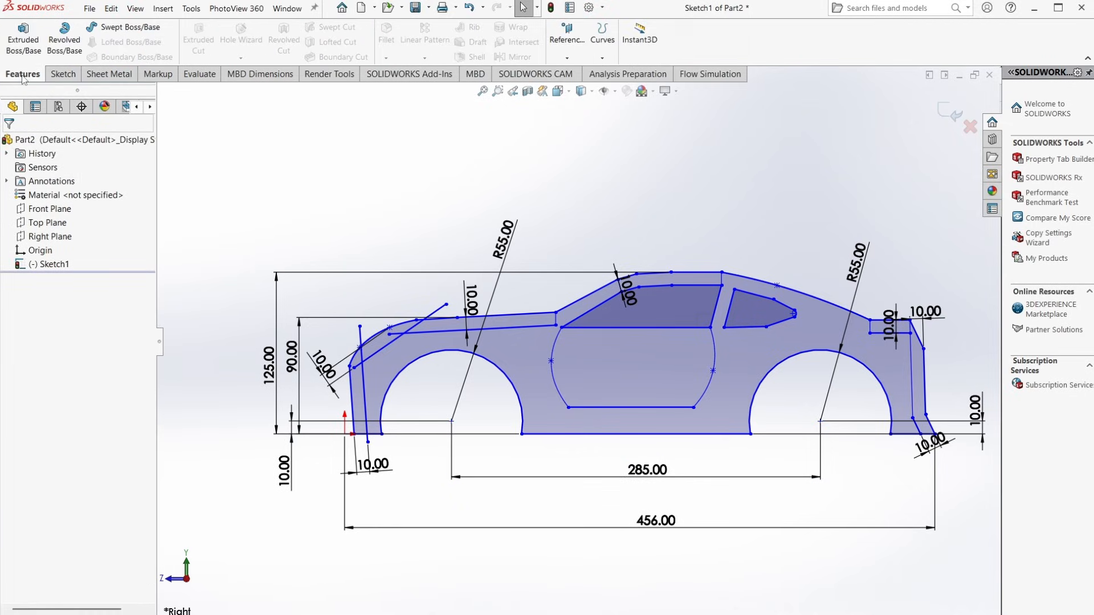
left_click(19, 43)
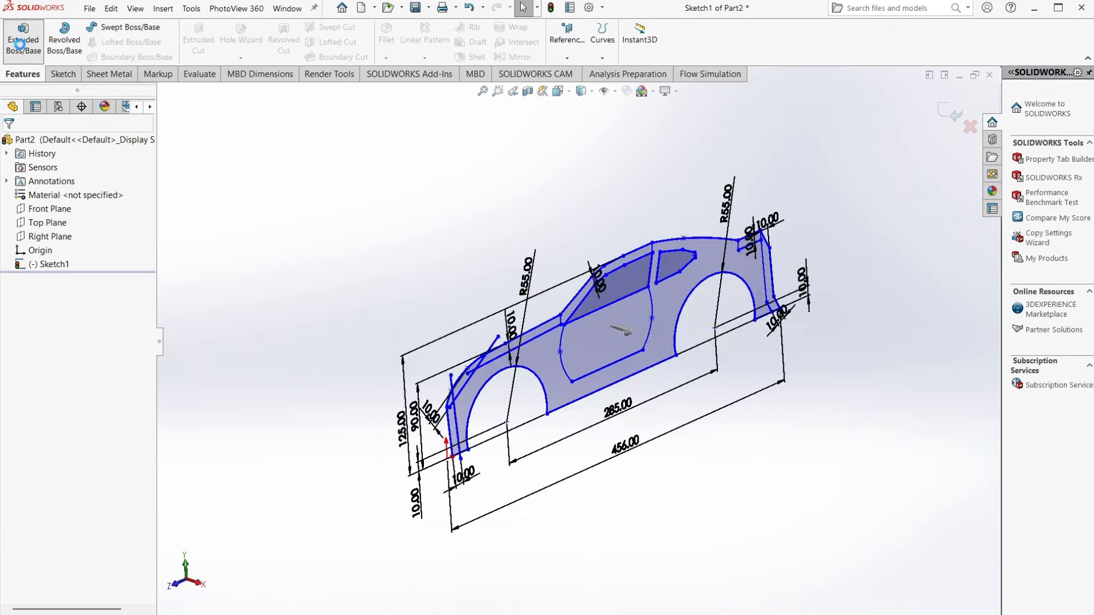
left_click(546, 363)
middle_click_drag(546, 363, 521, 347)
scroll(509, 333, "down", 5)
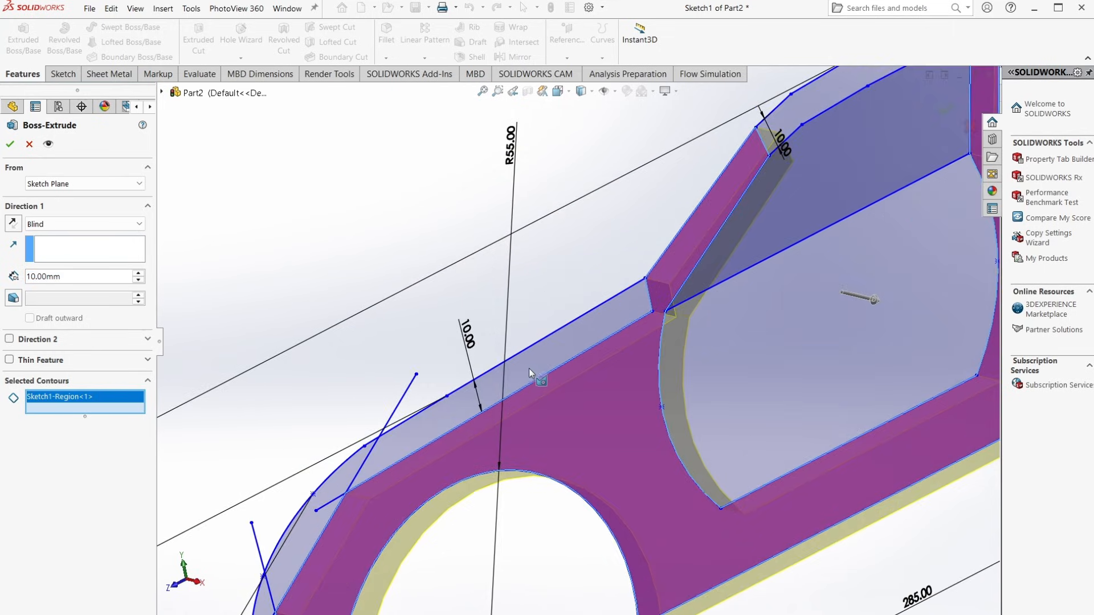
left_click(536, 369)
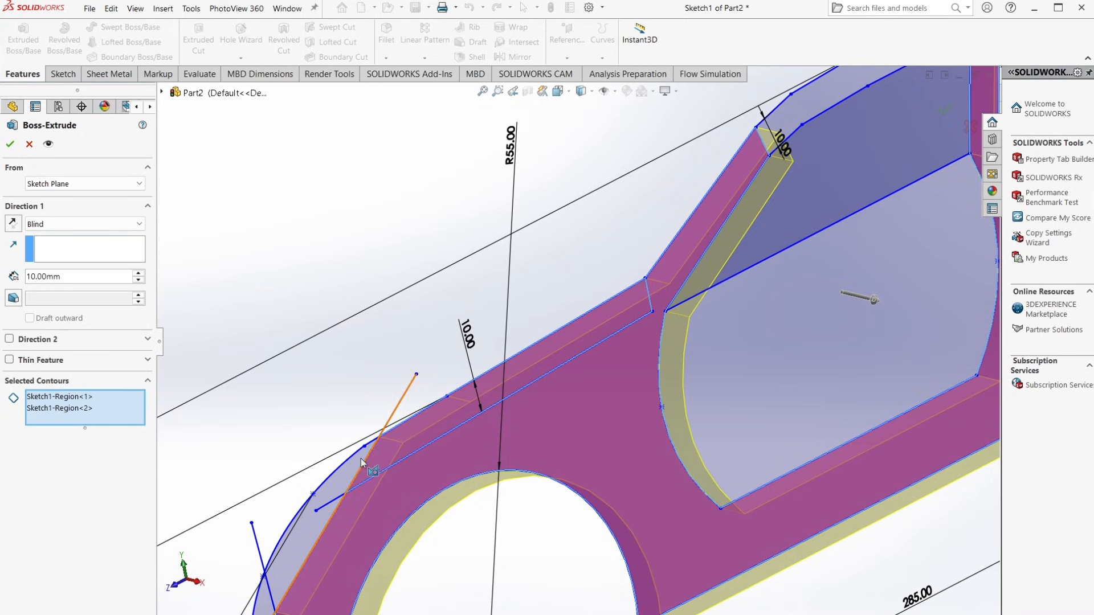
left_click(327, 538)
scroll(328, 539, "up", 5)
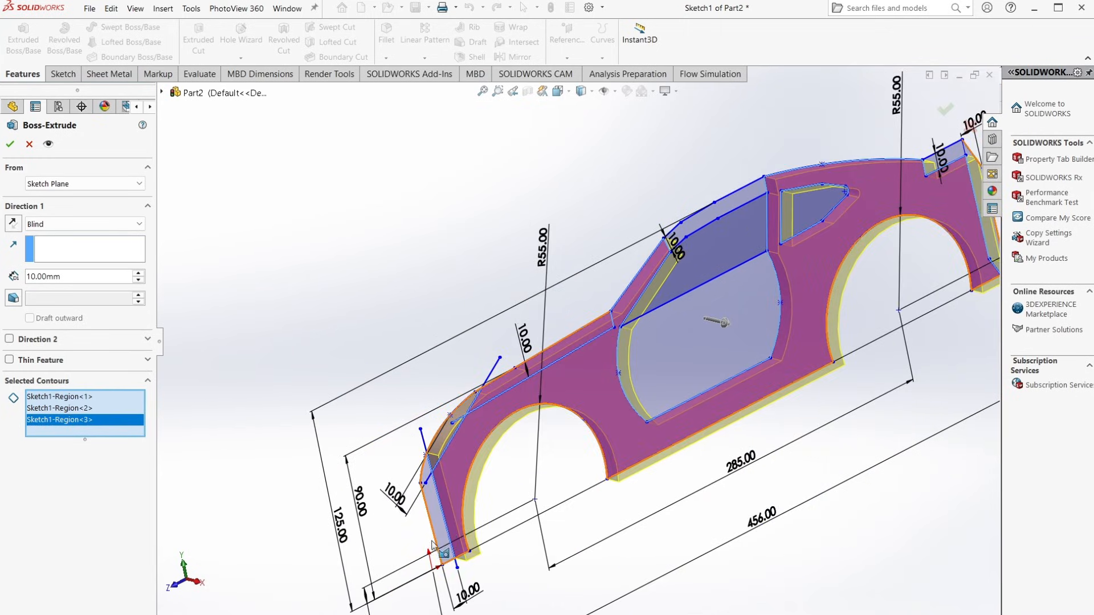
left_click(446, 527)
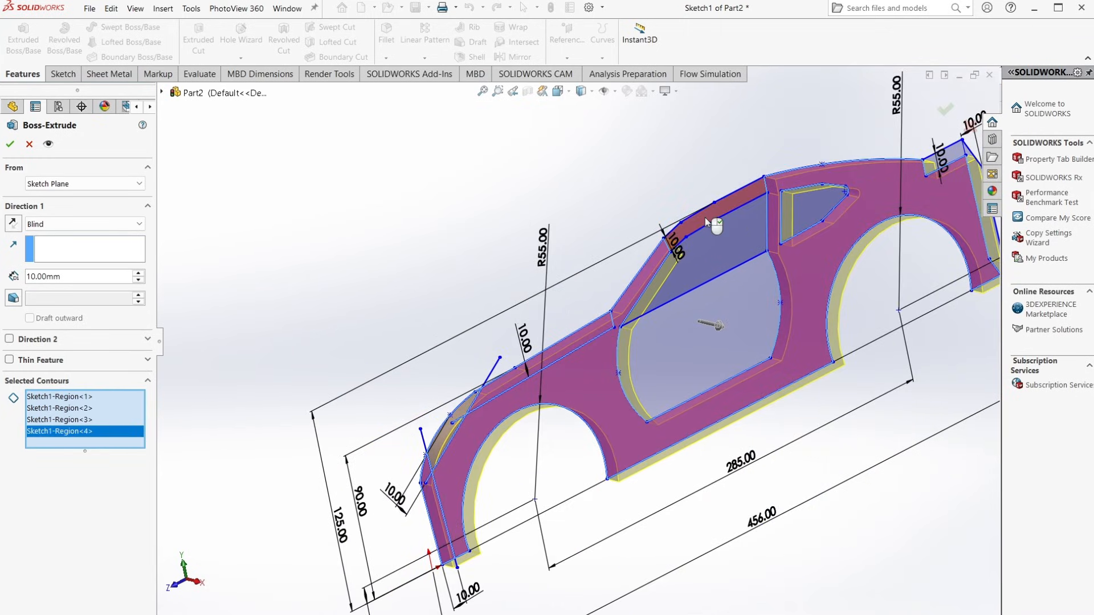
Step: Add the roof strip, rear deck strip and rear bumper regions, complete the 10 mm body extrusion and show it in isometric view
left_click(829, 218)
scroll(829, 218, "up", 3)
scroll(814, 241, "down", 8)
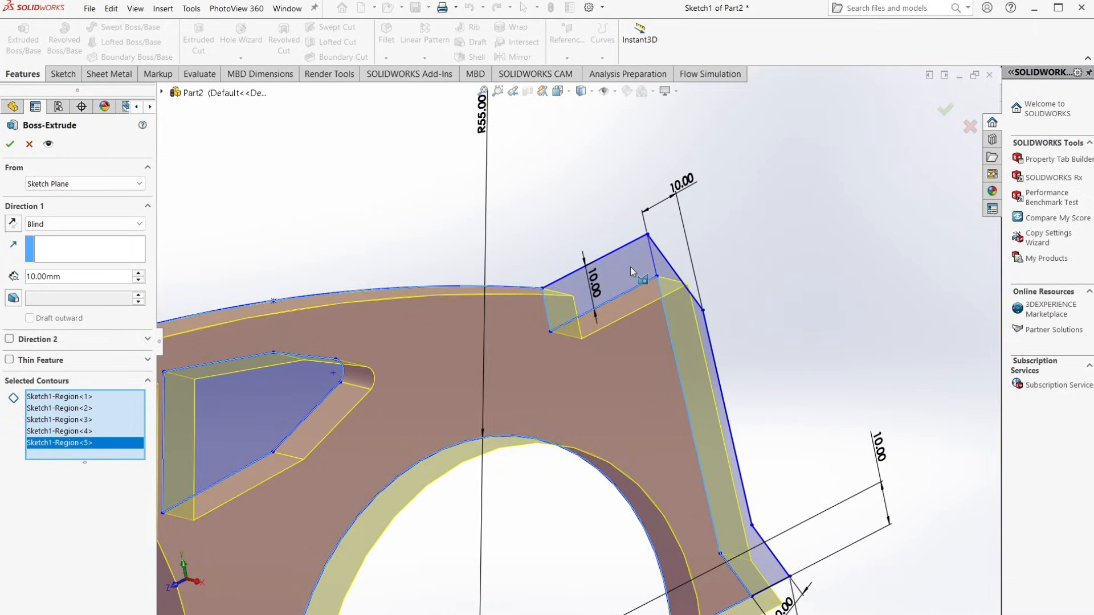
left_click(630, 266)
middle_click_drag(630, 266, 657, 326)
scroll(797, 366, "up", 5)
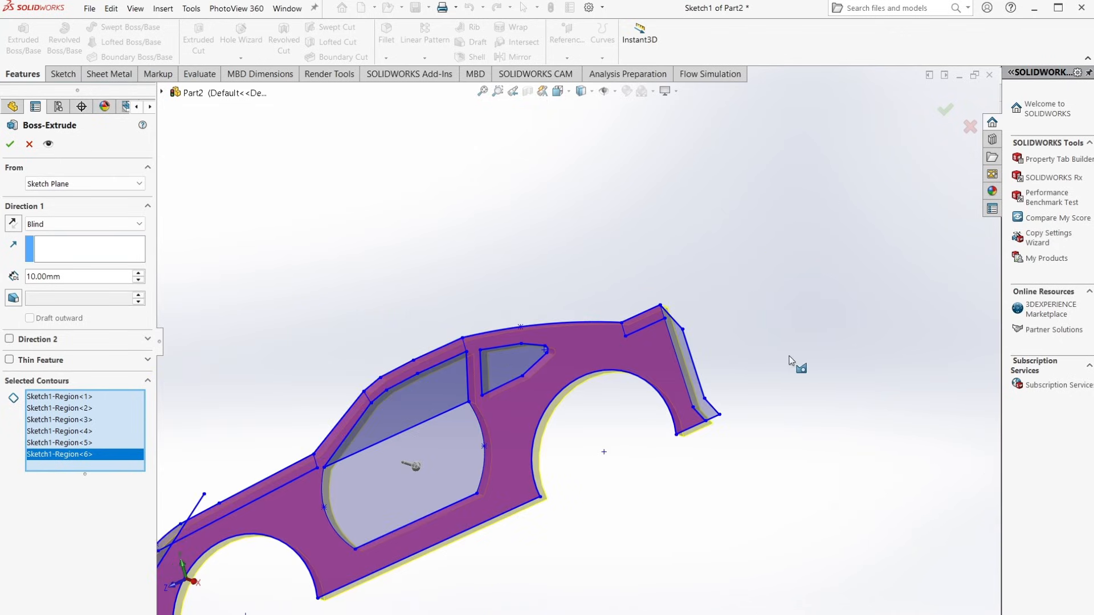
scroll(717, 346, "down", 6)
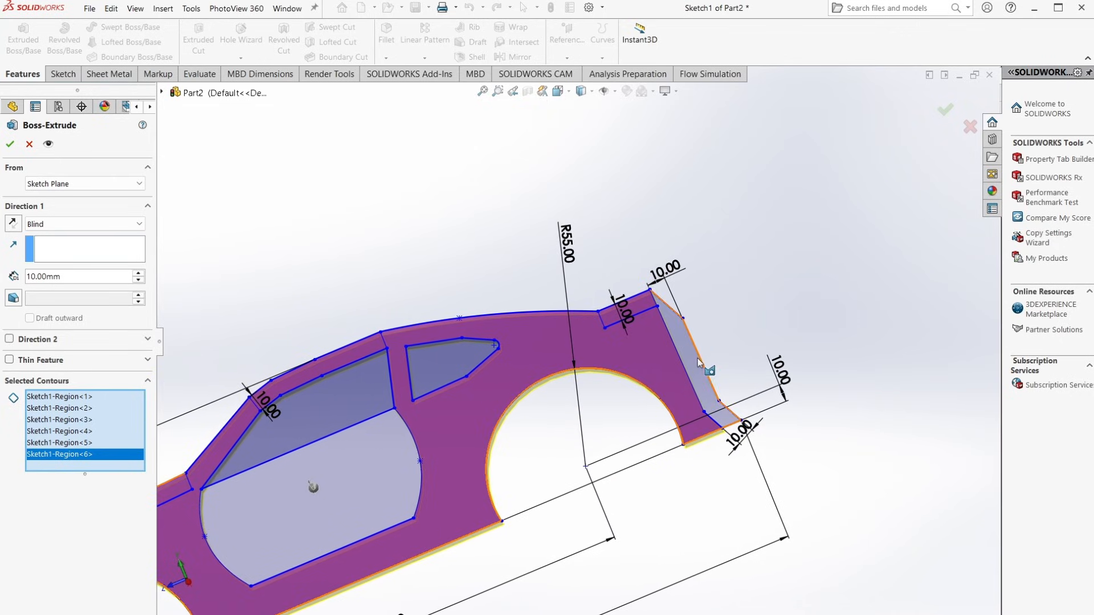
left_click(698, 372)
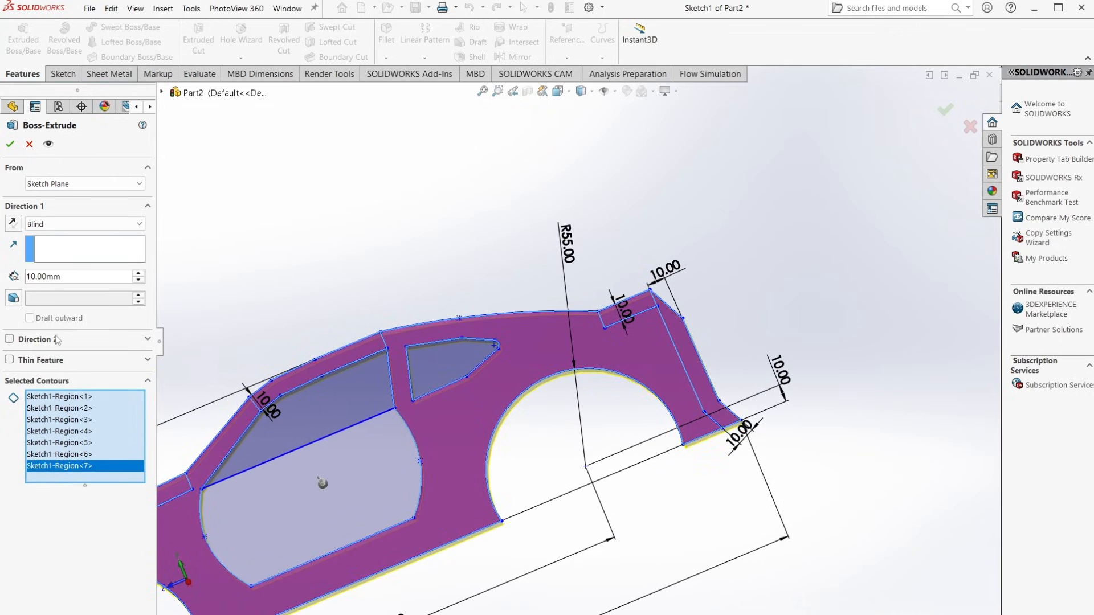
scroll(310, 433, "up", 4)
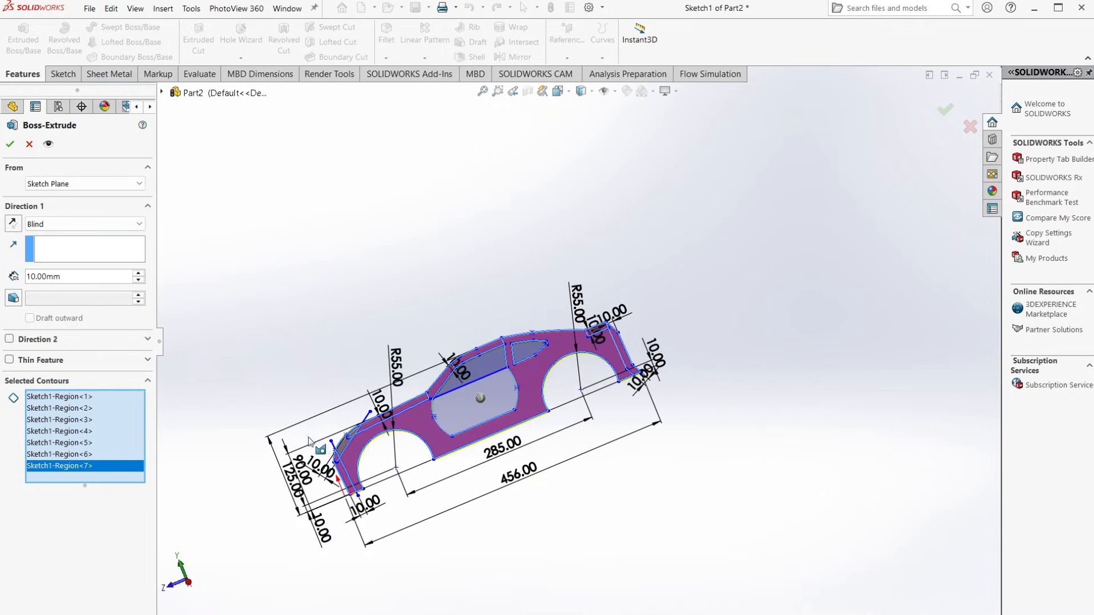
scroll(308, 439, "down", 3)
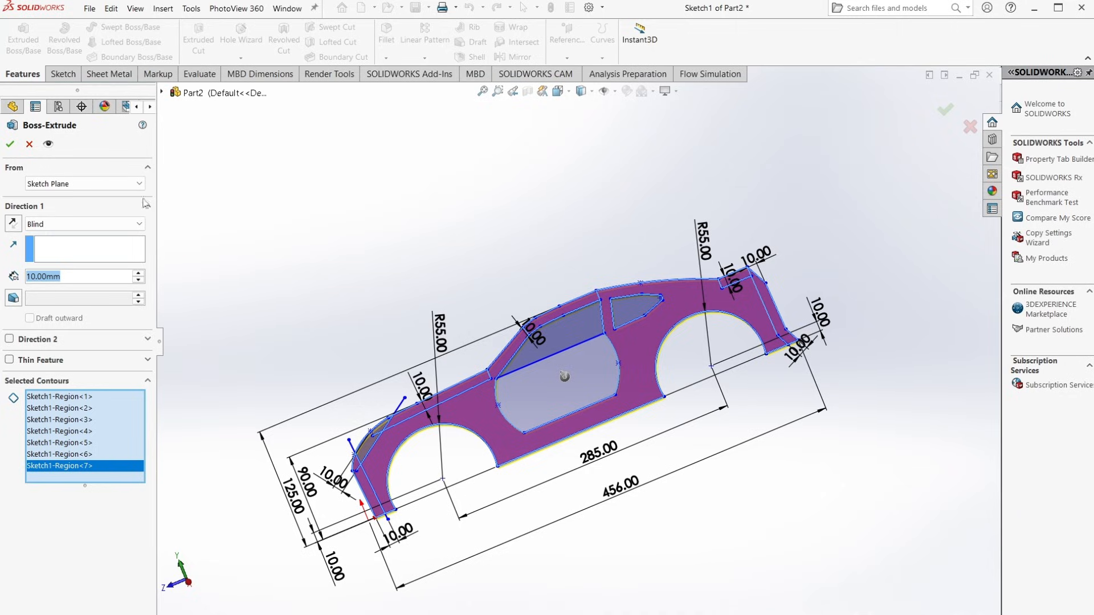
left_click(5, 147)
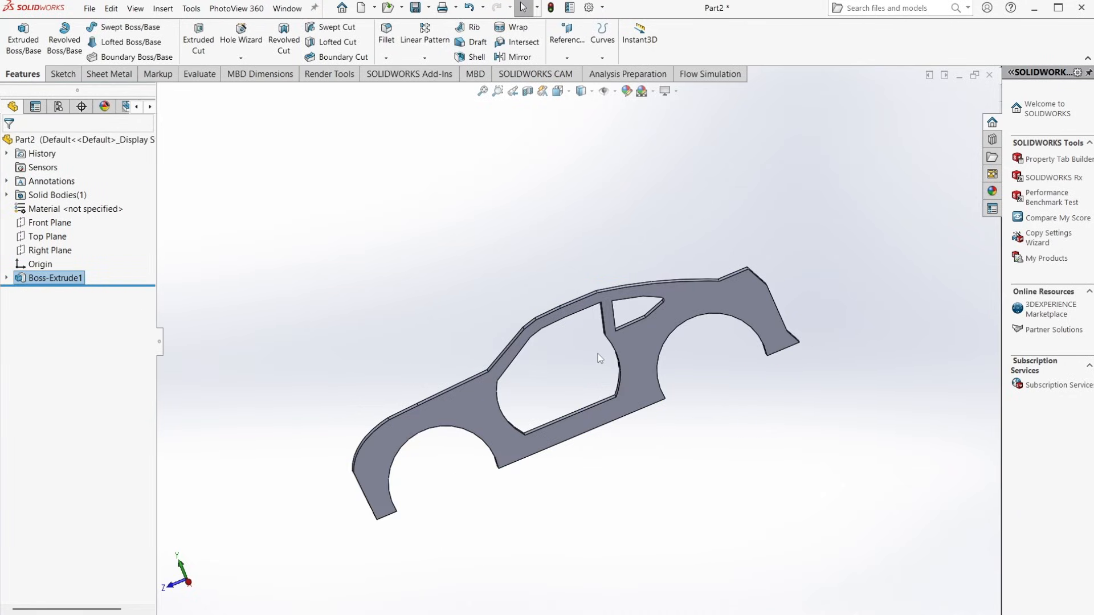
key("ctrl+7")
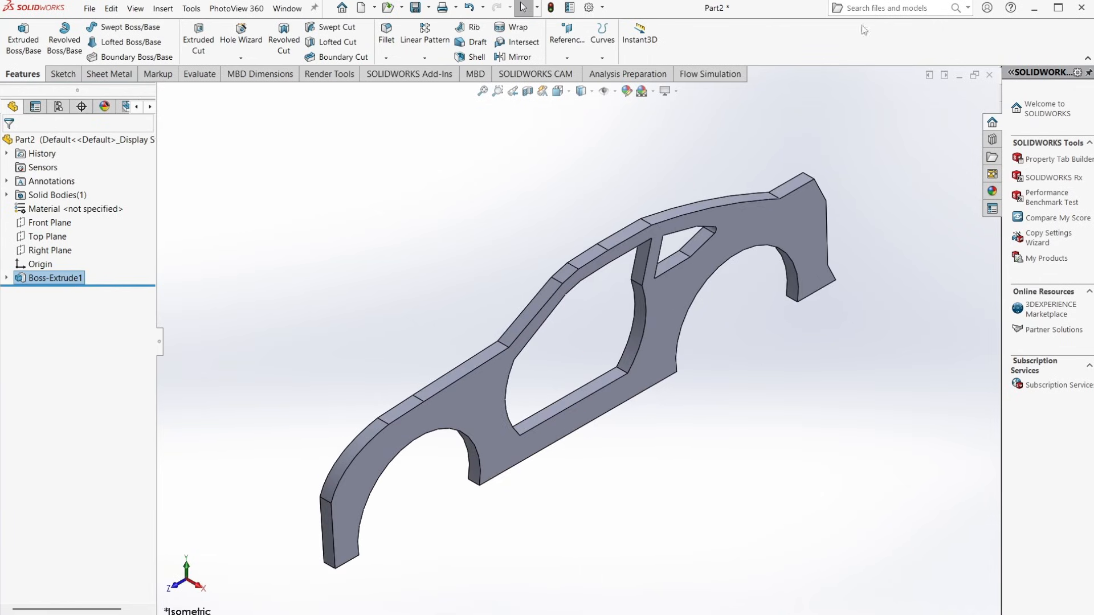
Step: Save the extruded side body as a SOLIDWORKS part named LEFT BODY in the MODUL 1 DESAIN folder
left_click(429, 8)
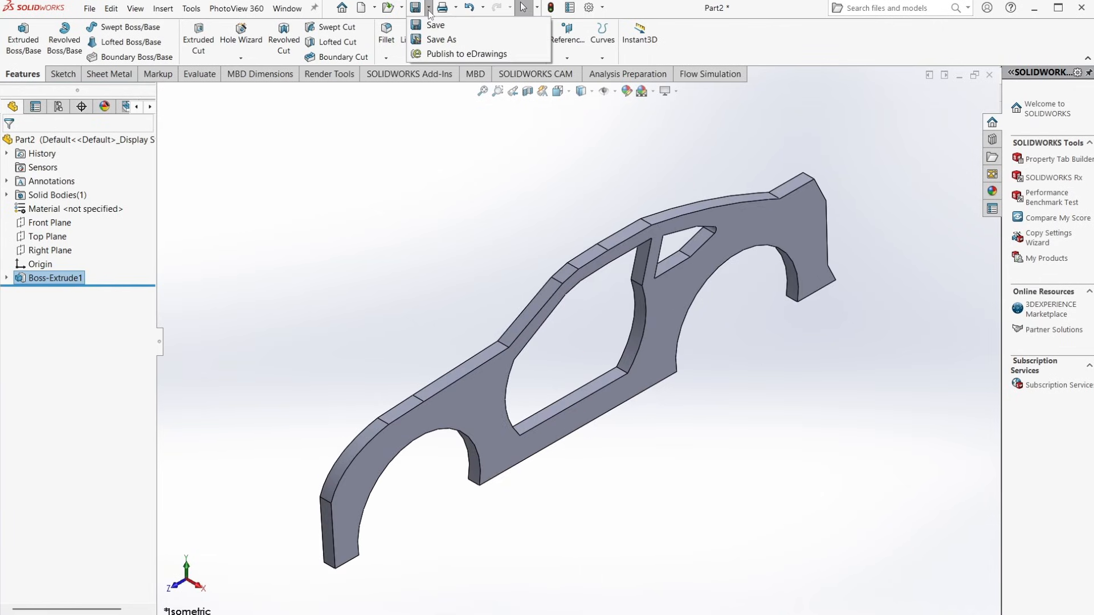
left_click(439, 38)
key("ctrl+s")
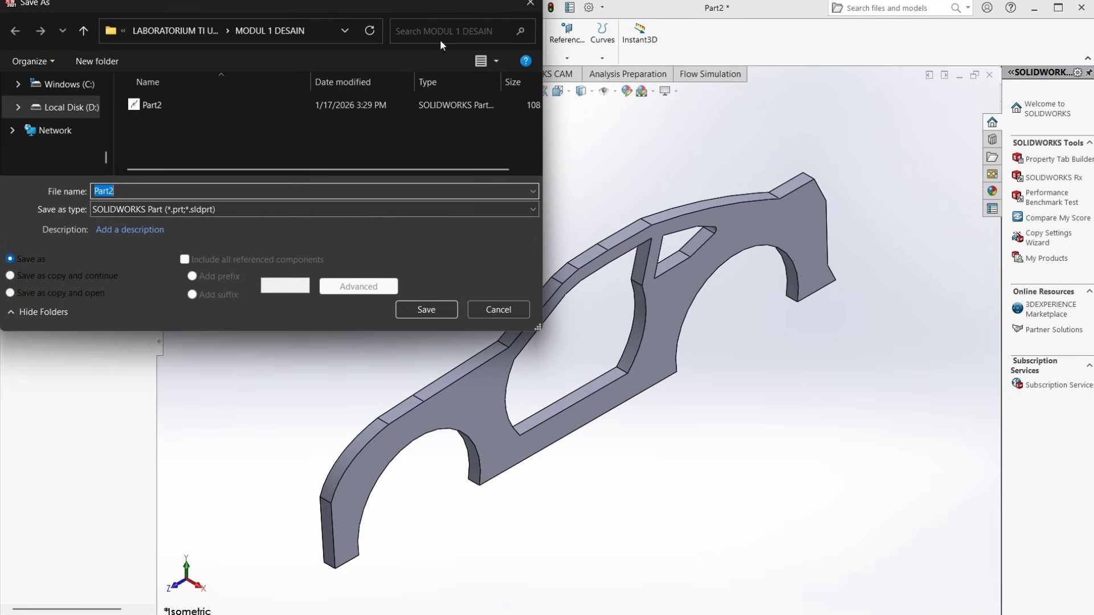
type("LEFT BODY")
left_click(433, 313)
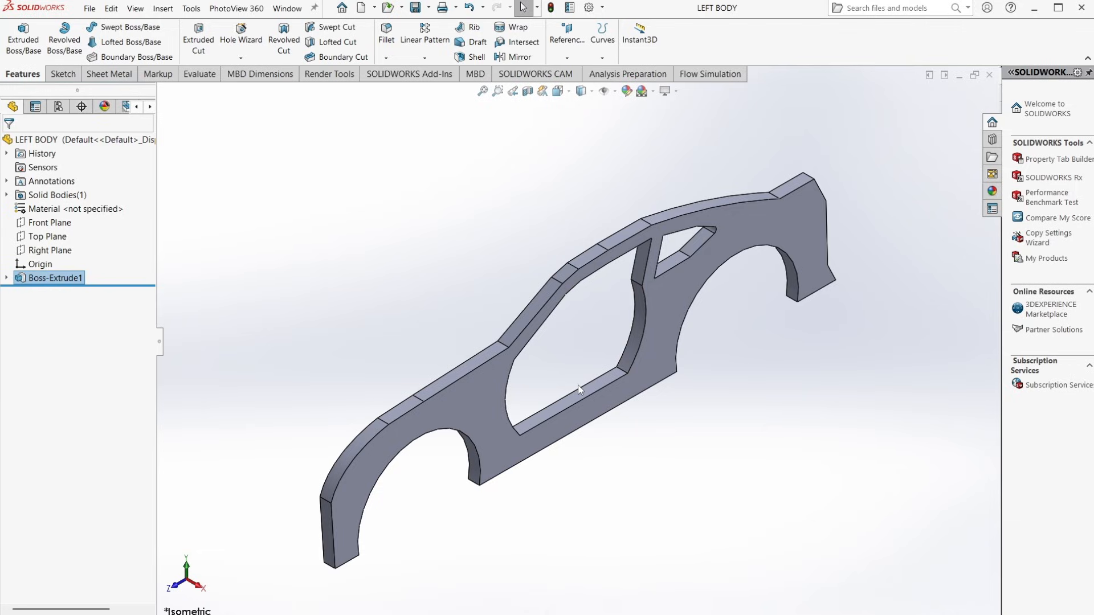
Step: Undo the body extrusion and extrude only the sketch's lower door region by 10 mm
key("ctrl+z")
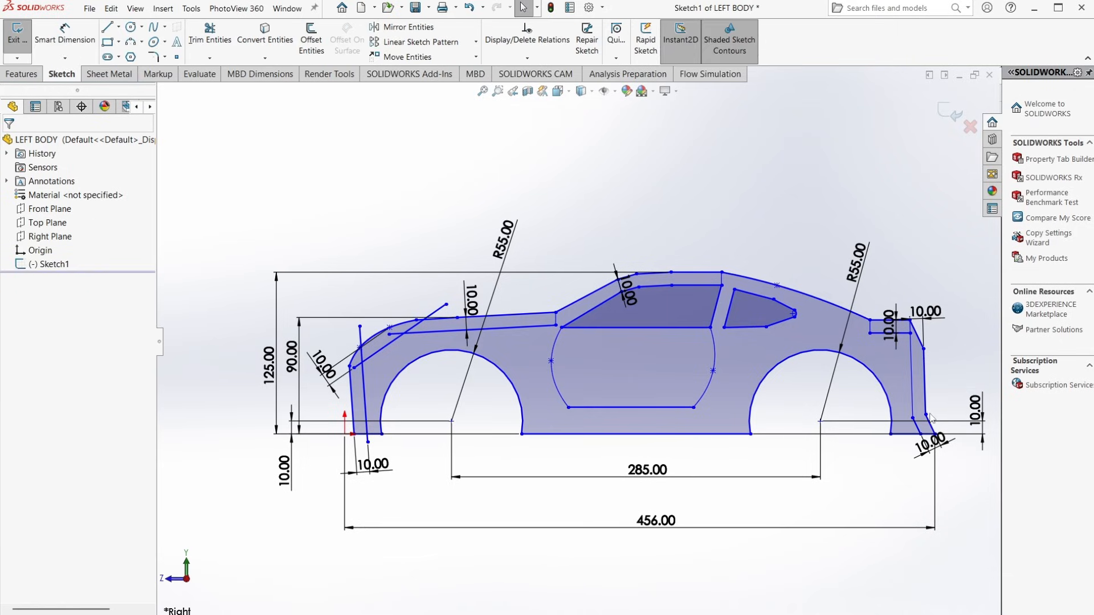
scroll(917, 414, "down", 1)
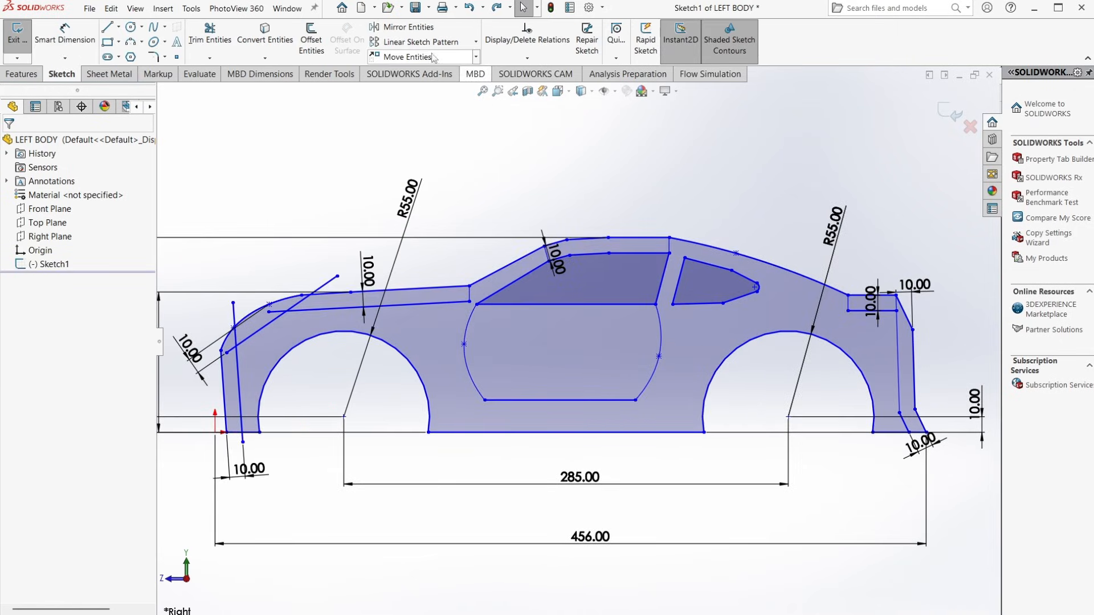
left_click(21, 74)
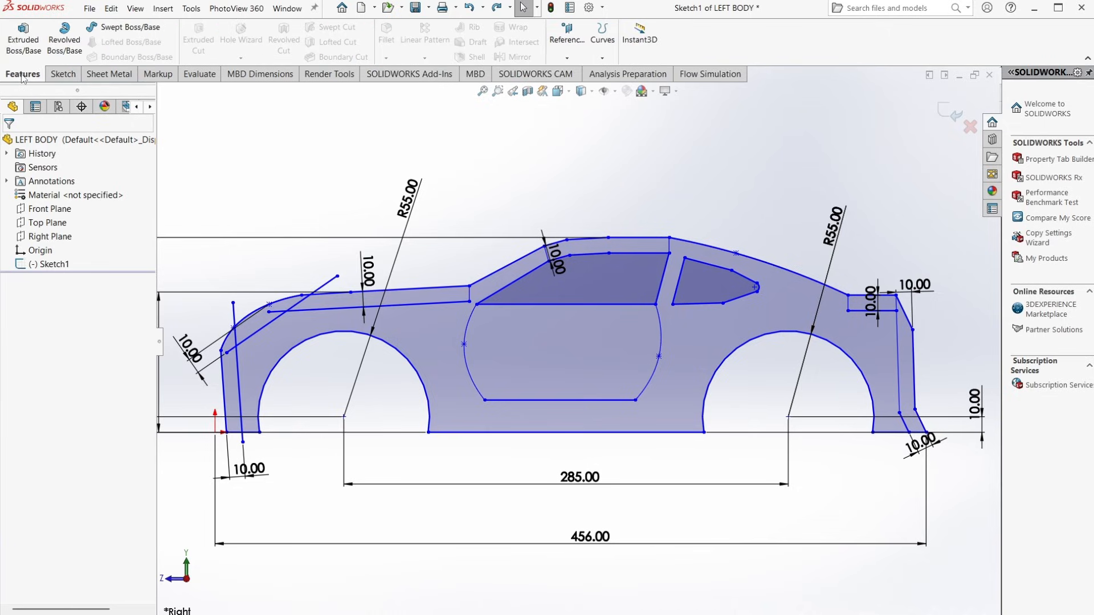
left_click(24, 37)
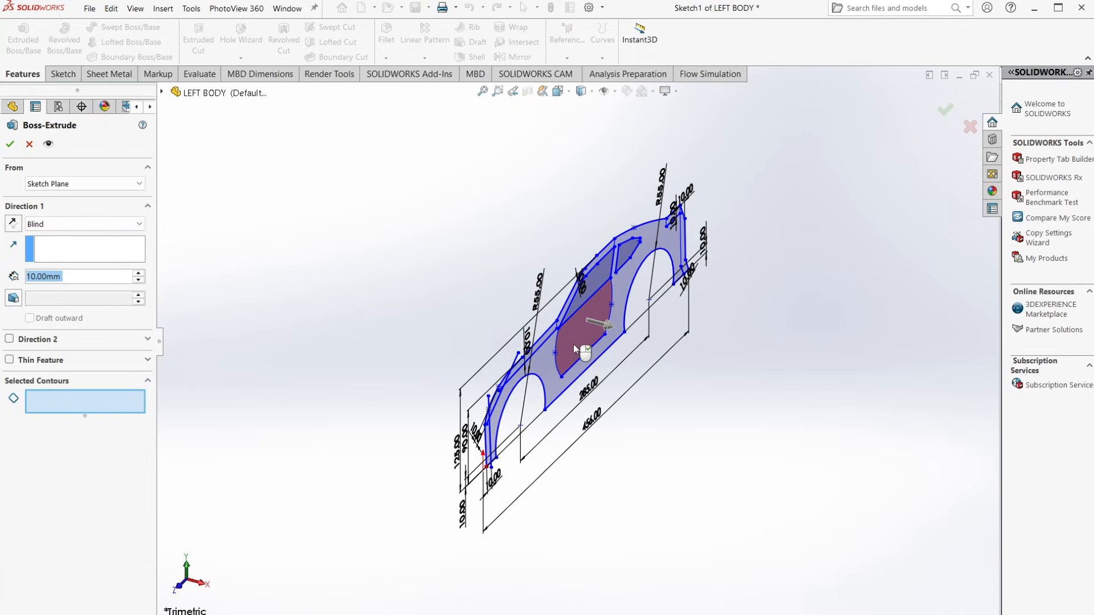
left_click(573, 345)
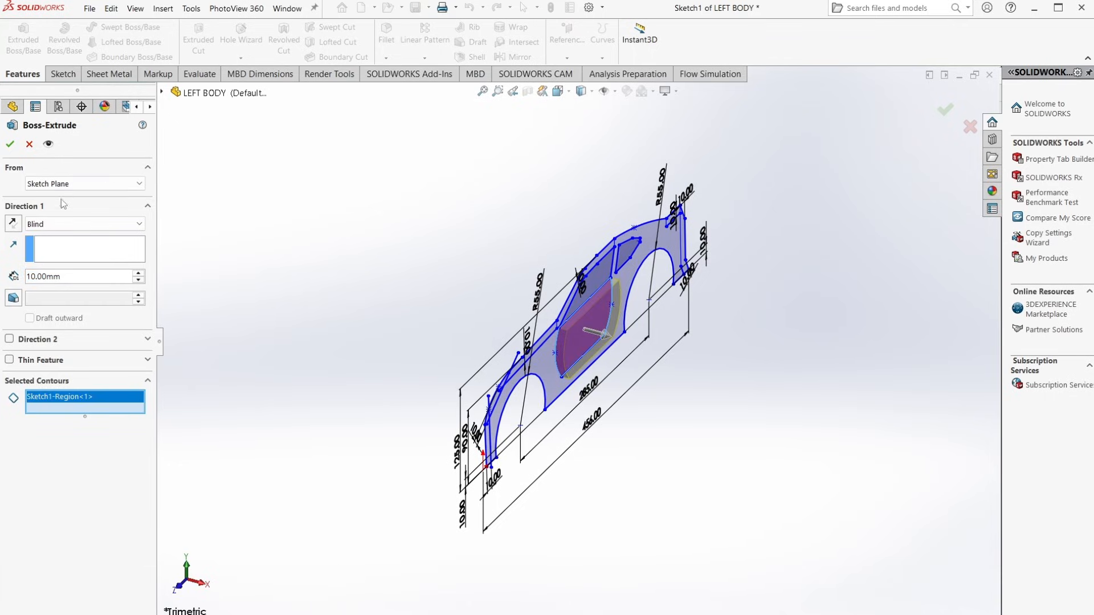
left_click(10, 144)
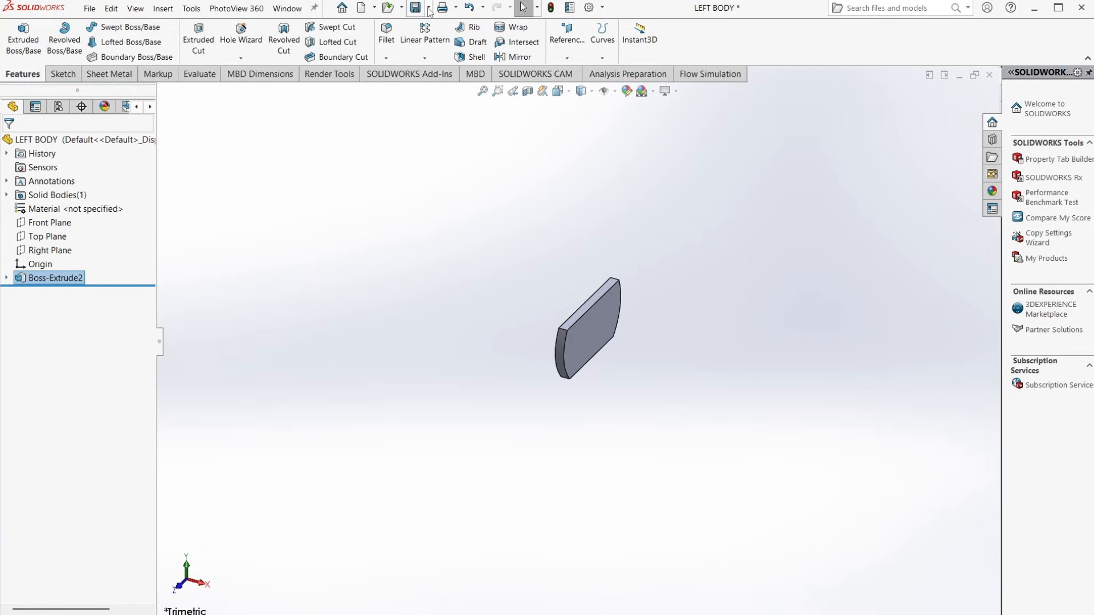
Step: Save the extruded door as a separate part named LEFT DOOR in the same folder
left_click(429, 8)
left_click(439, 37)
left_click(158, 192)
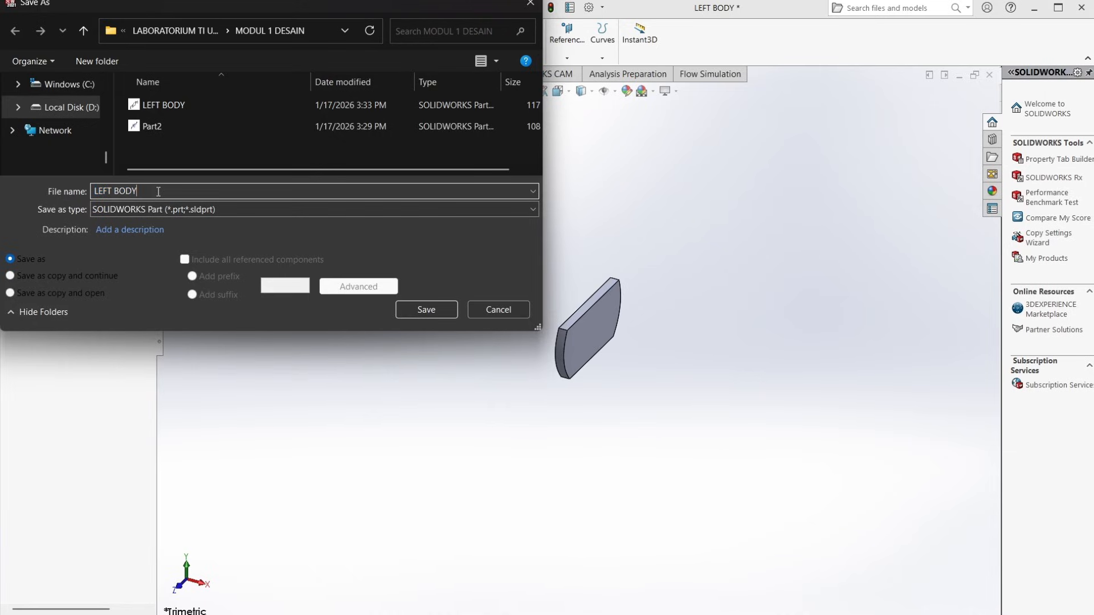
key("BackSpace")
type("DOOR")
left_click(430, 312)
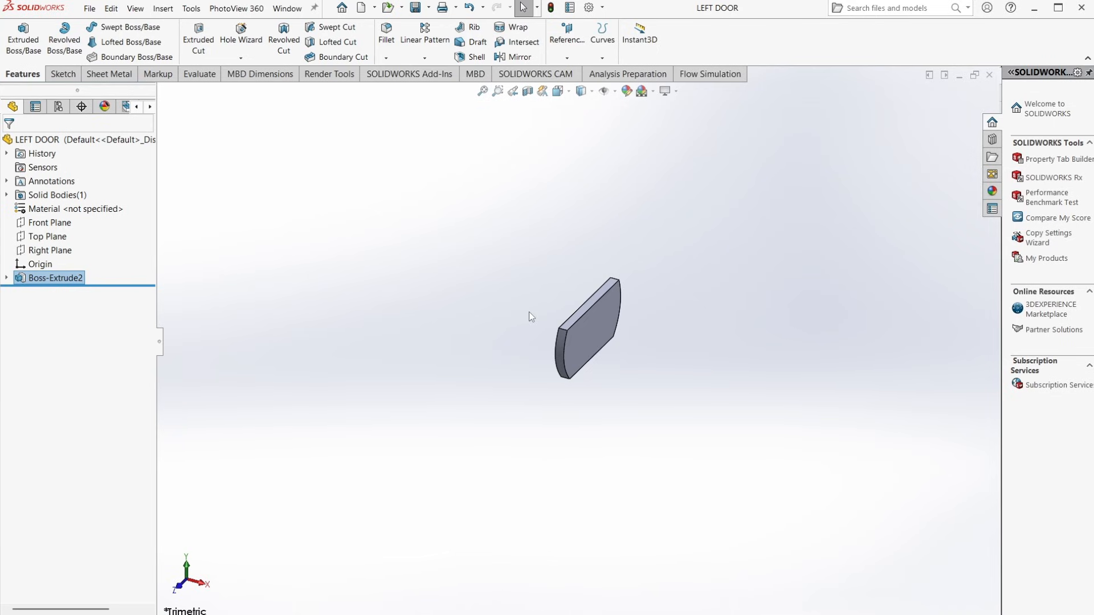
Step: Undo the door extrusion and start a 10 mm extrusion using the main body, front edge and front corner regions
key("ctrl+Tab")
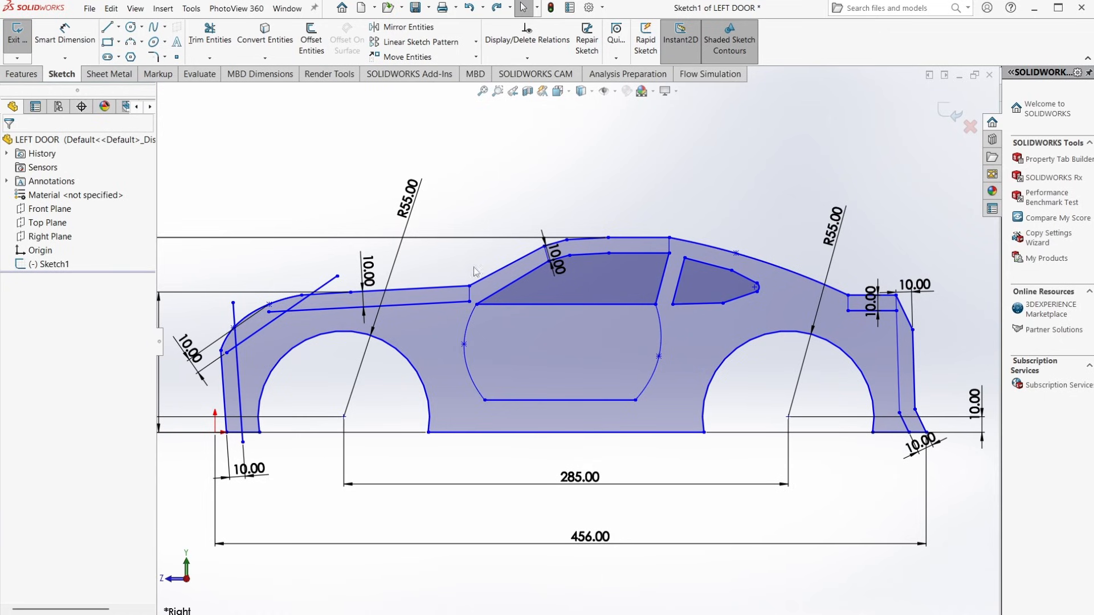
key("ctrl+7")
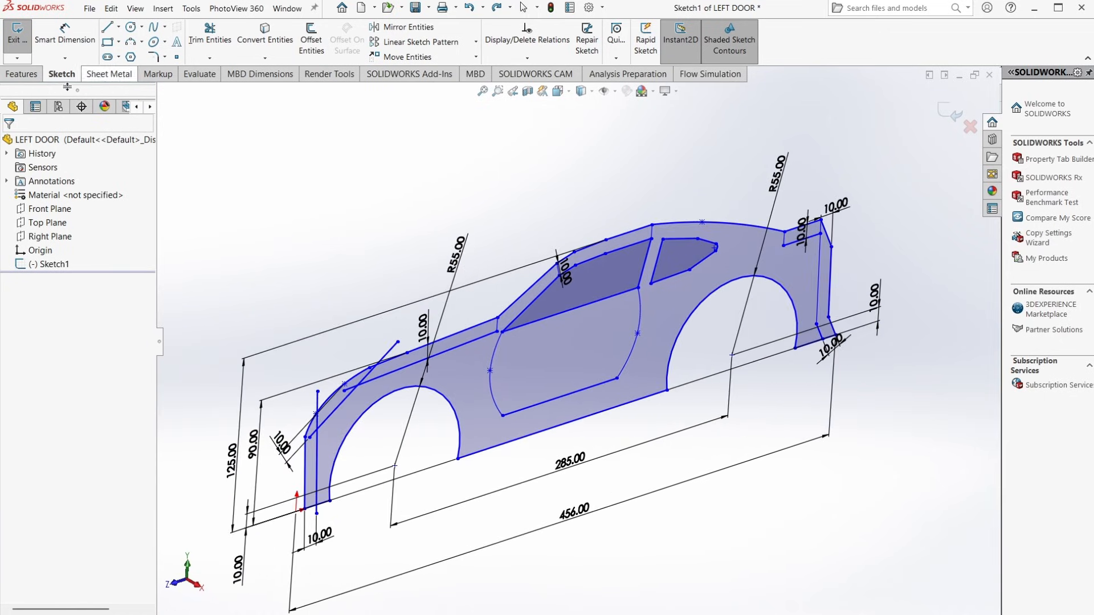
left_click(22, 73)
left_click(23, 40)
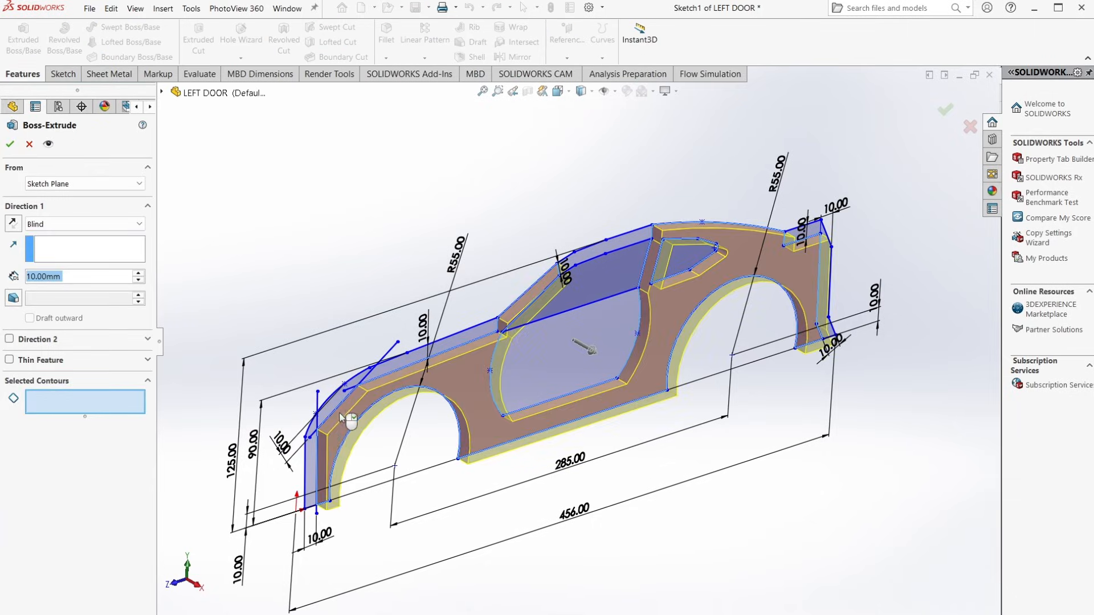
left_click(337, 420)
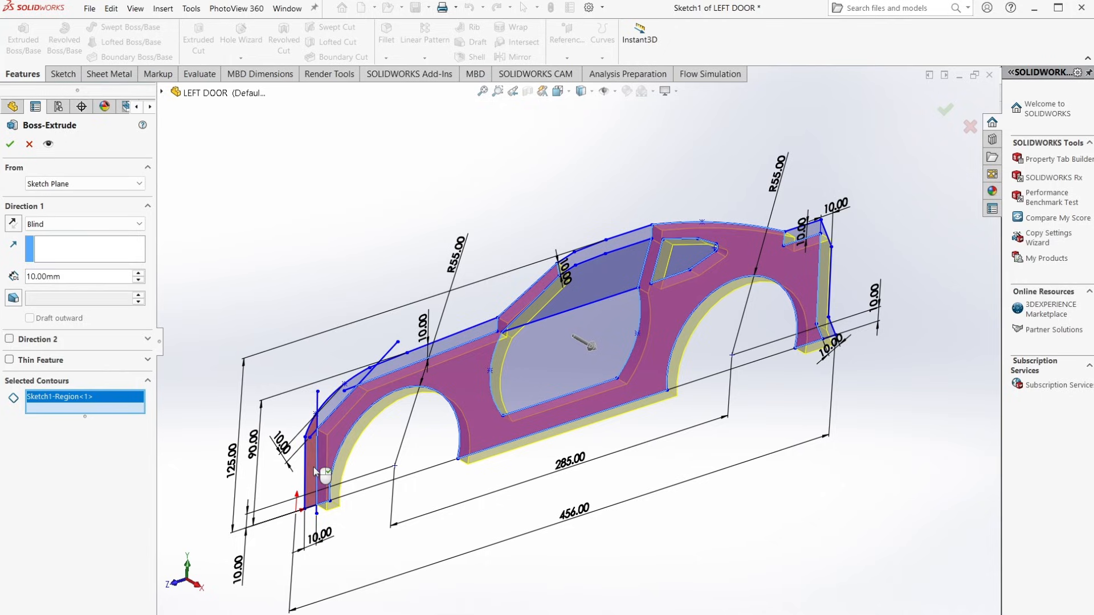
left_click(313, 467)
left_click(334, 399)
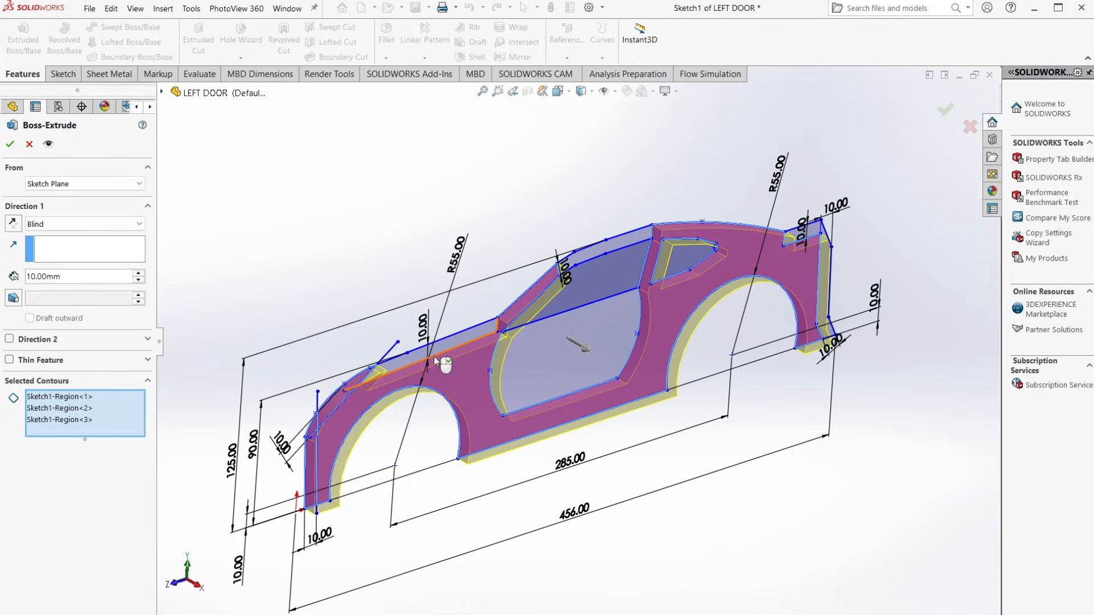
Step: Add the remaining roof and rear strip regions around the body's outline and complete the 10 mm blind extrusion
left_click(617, 243)
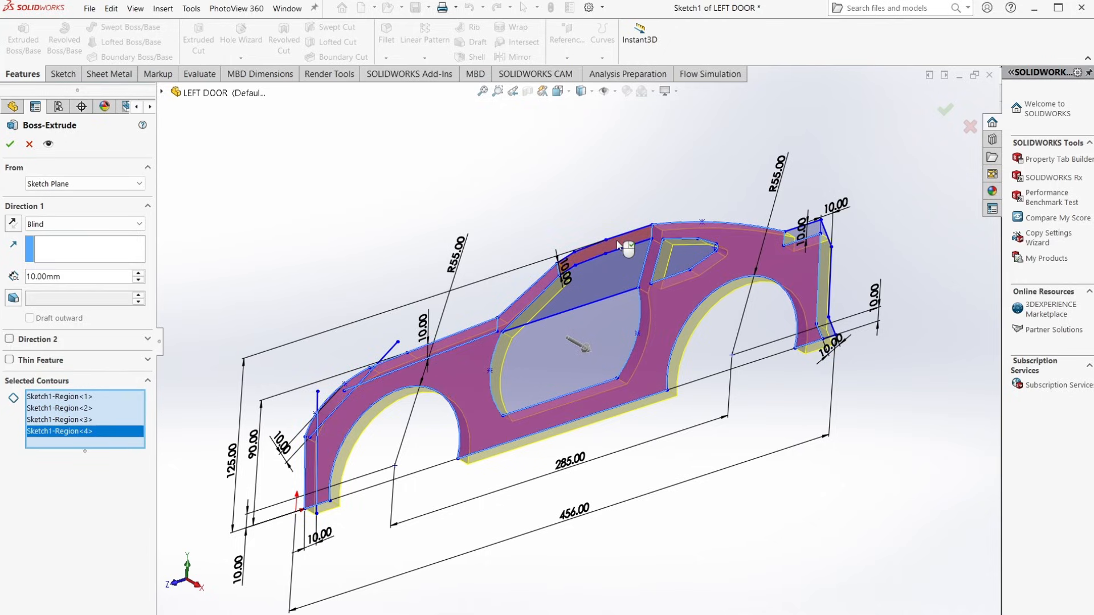
left_click(617, 241)
mouse_move(747, 271)
middle_mouse_down()
mouse_move(947, 292)
mouse_move(905, 277)
middle_mouse_up()
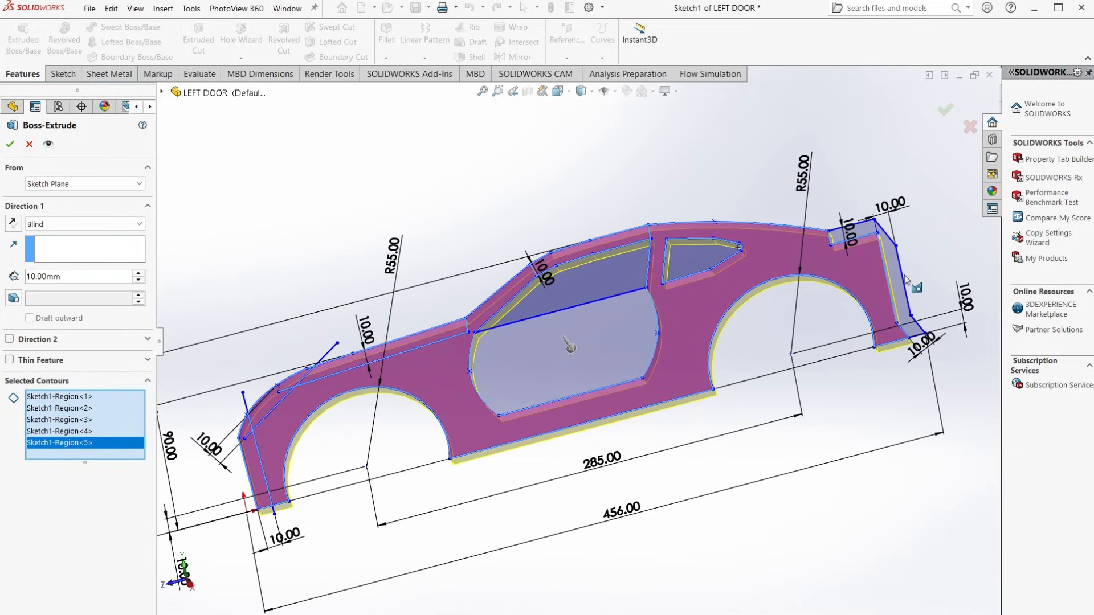
left_click(863, 228)
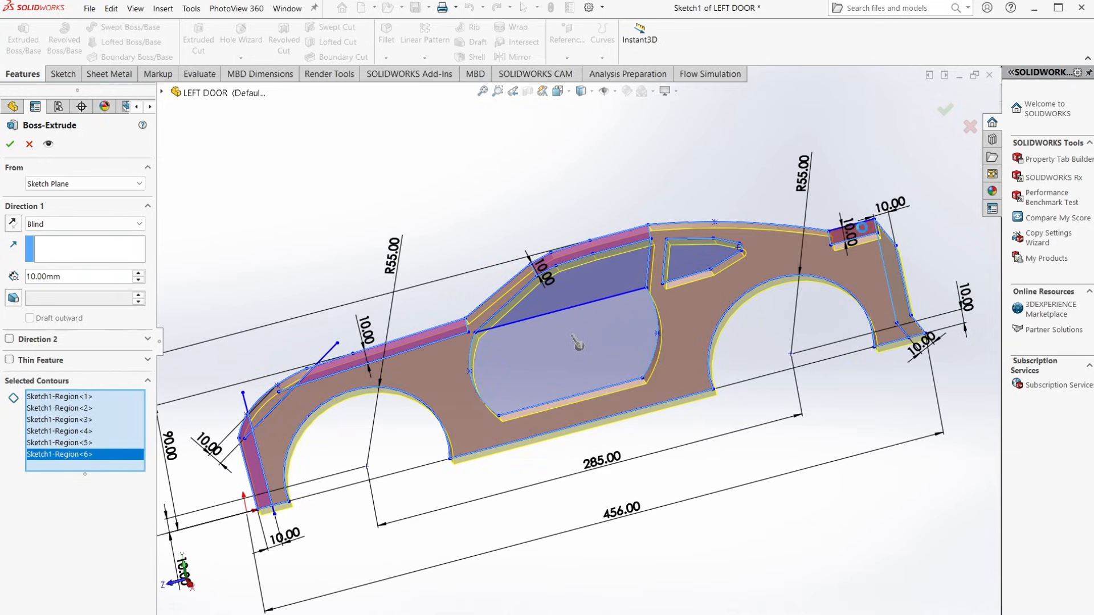
middle_click_drag(645, 371, 679, 318)
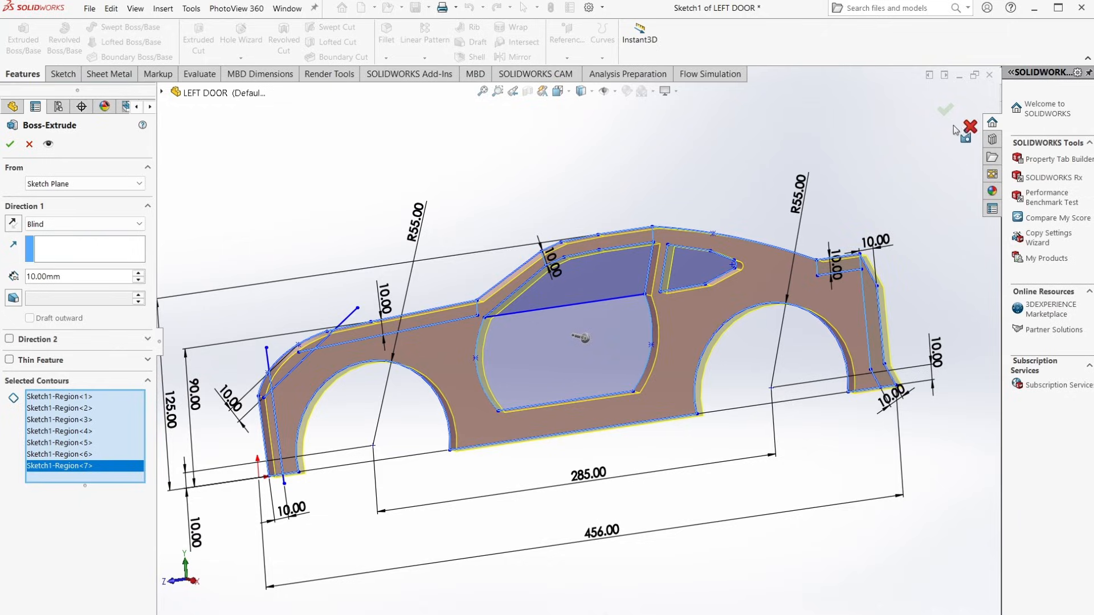
left_click(946, 110)
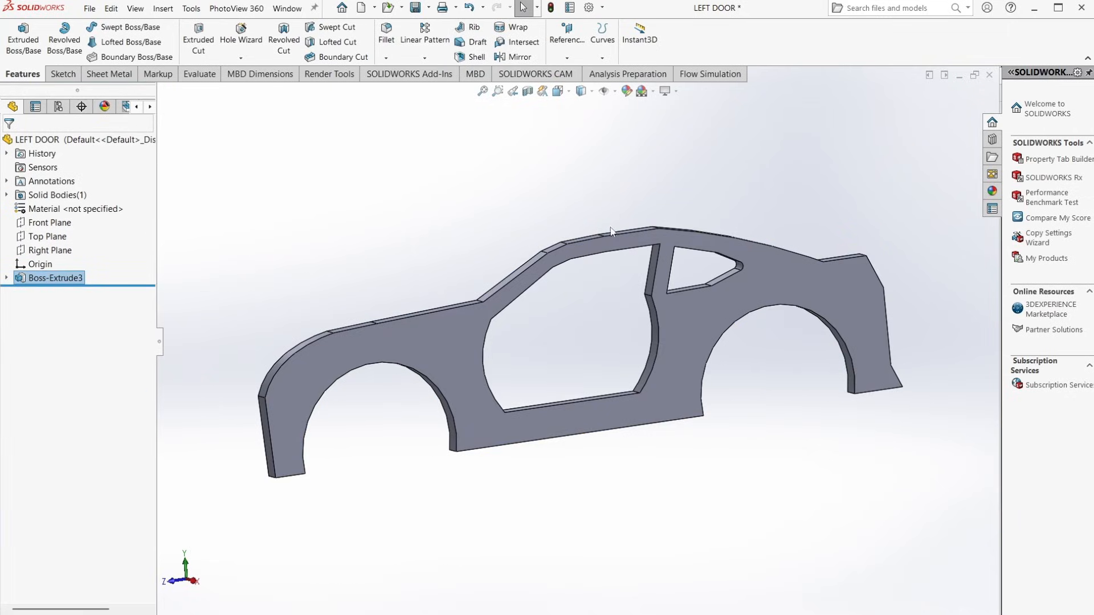
Step: Save the extruded full side body as a separate part named RIGHT BODY in the same folder
left_click(428, 8)
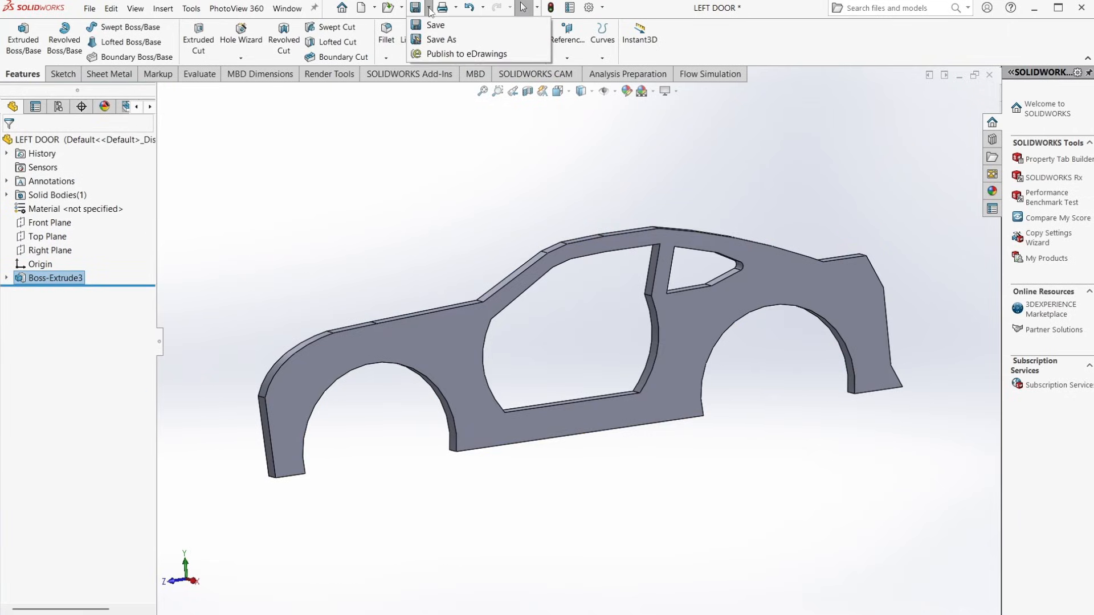
left_click(439, 40)
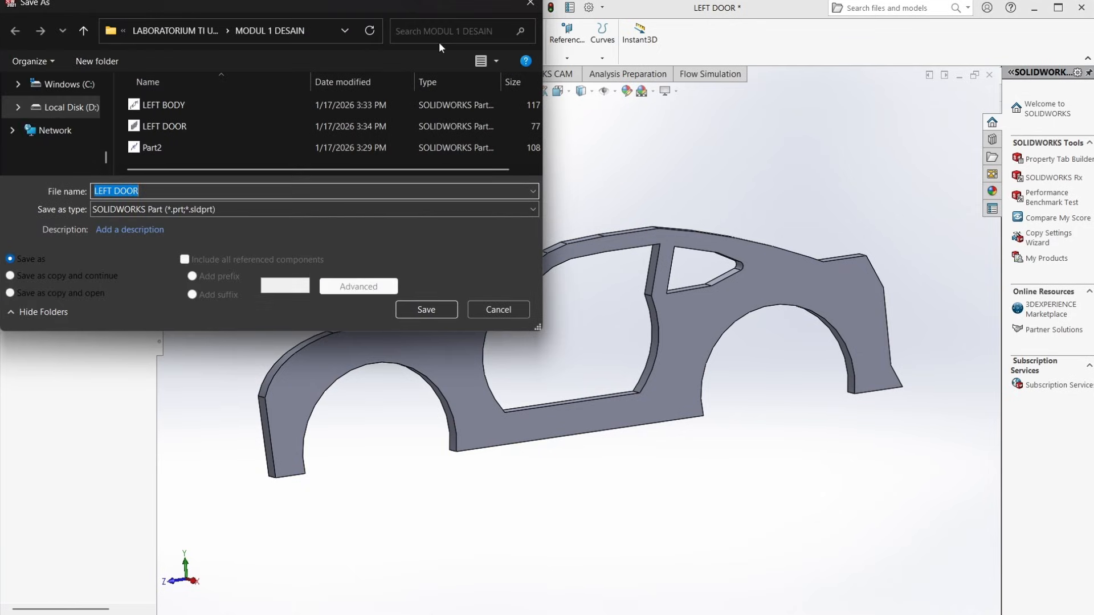
type("RIGHT BODY")
left_click(451, 315)
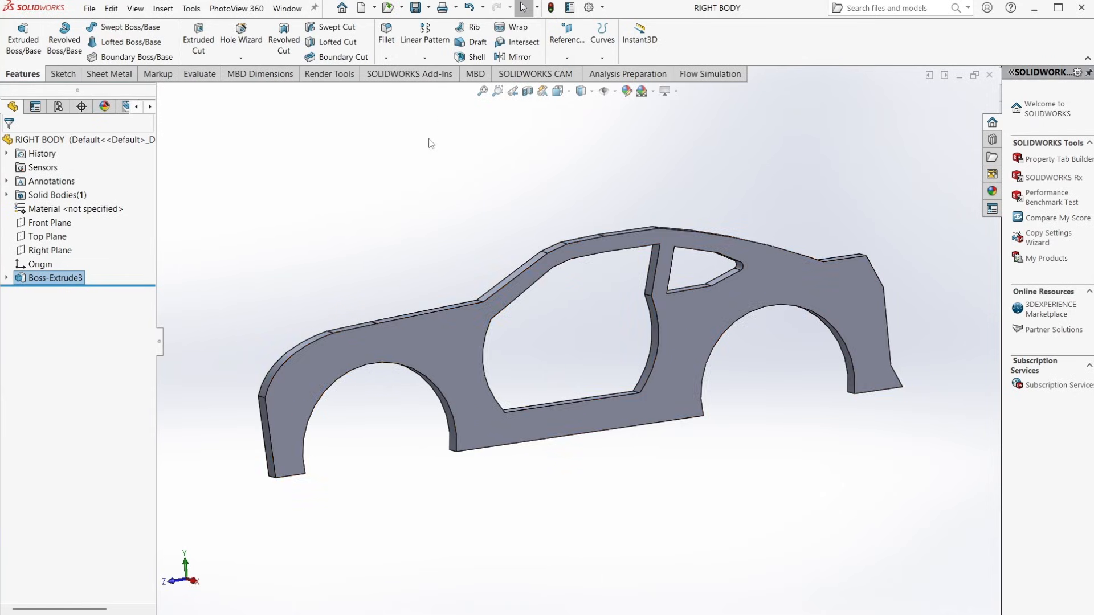
Step: Undo the body extrusion and extrude only the sketch's lower door region by 10 mm as a blind extrusion
middle_click_drag(434, 180, 454, 208)
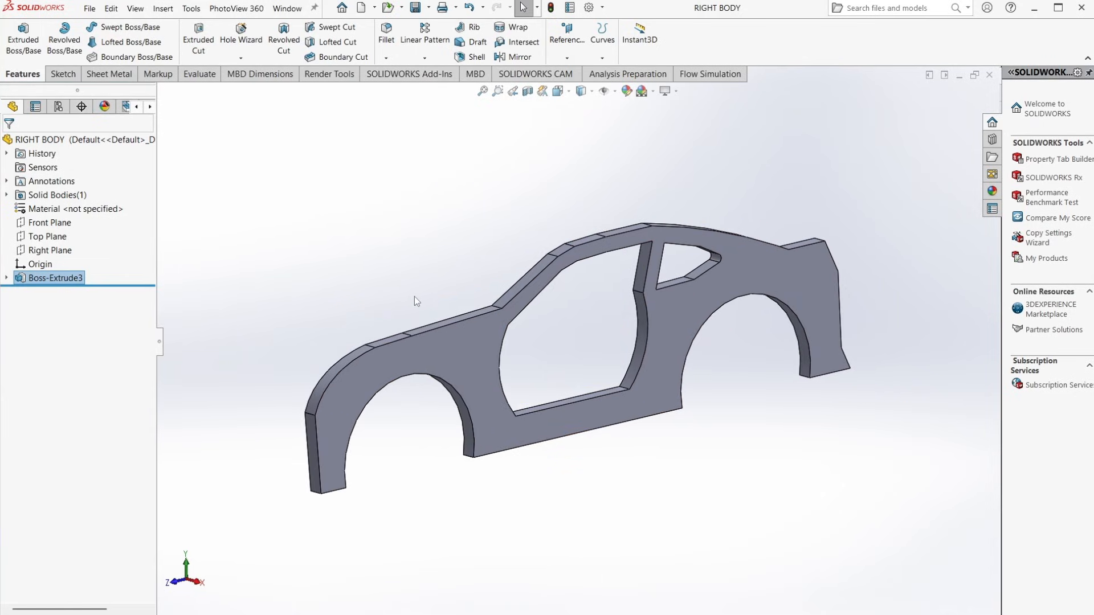
key("ctrl+z")
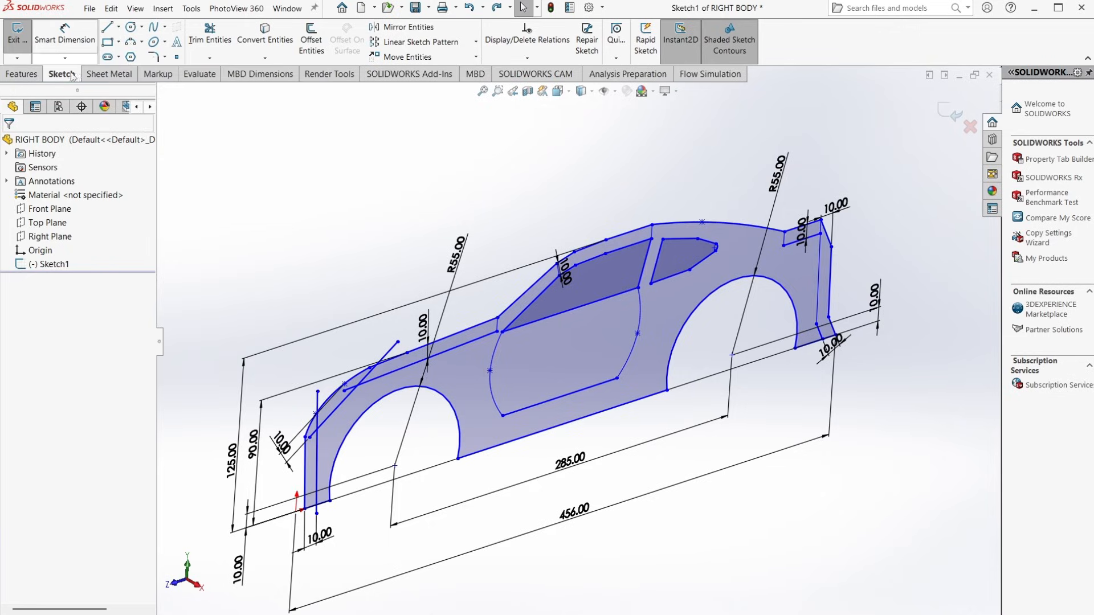
left_click(27, 75)
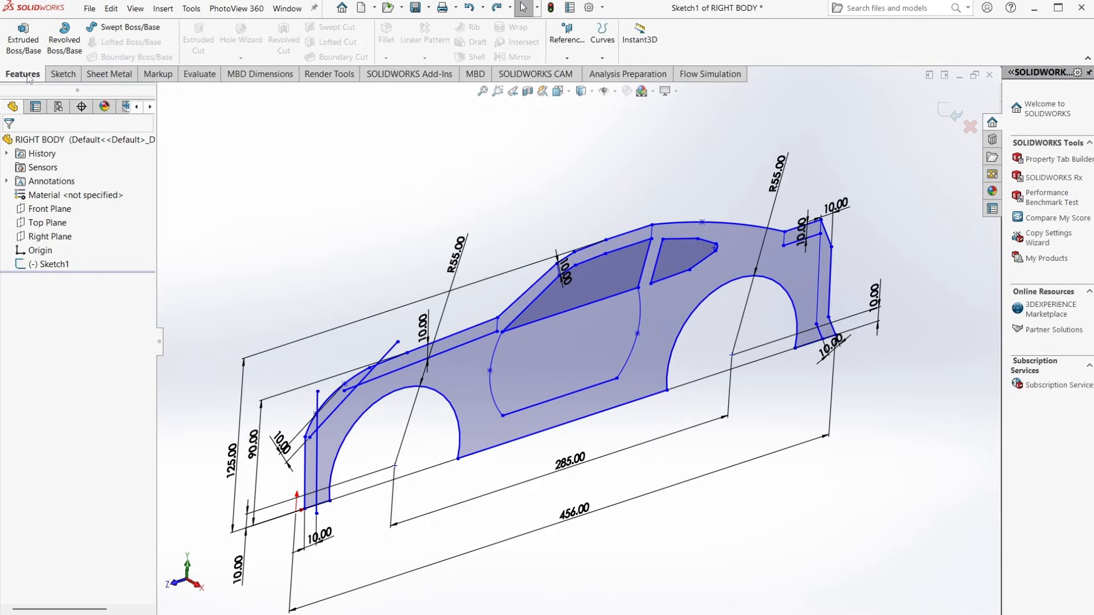
left_click(27, 47)
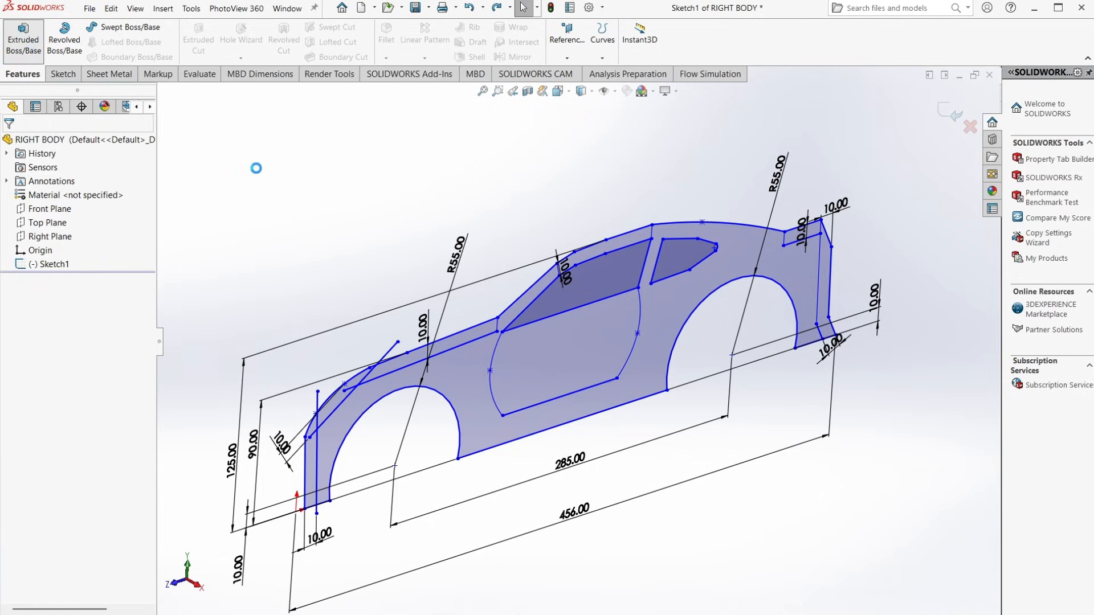
left_click(555, 372)
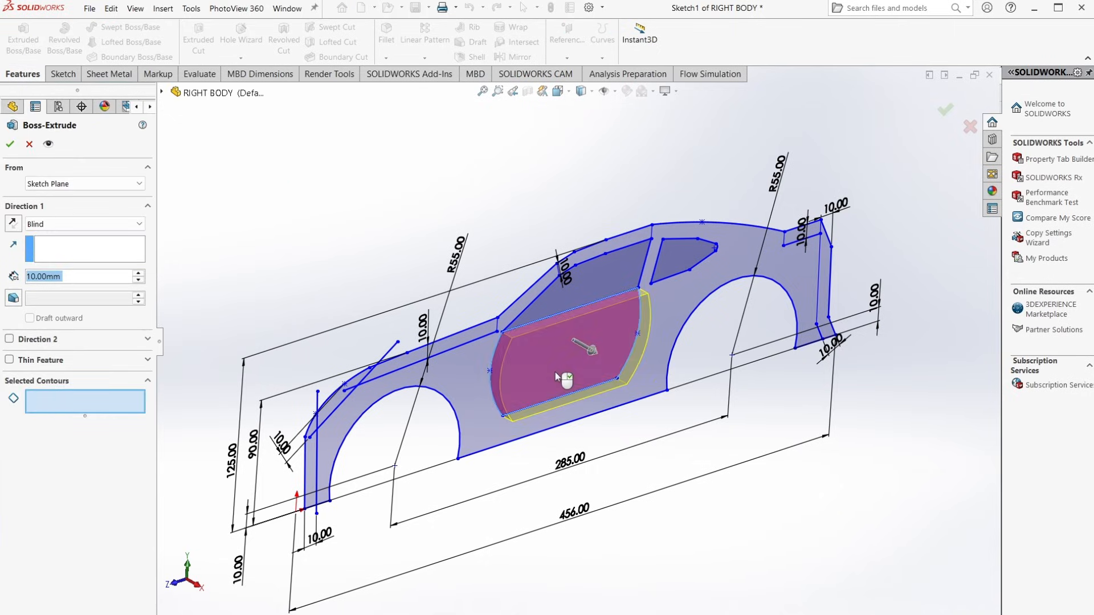
left_click(10, 144)
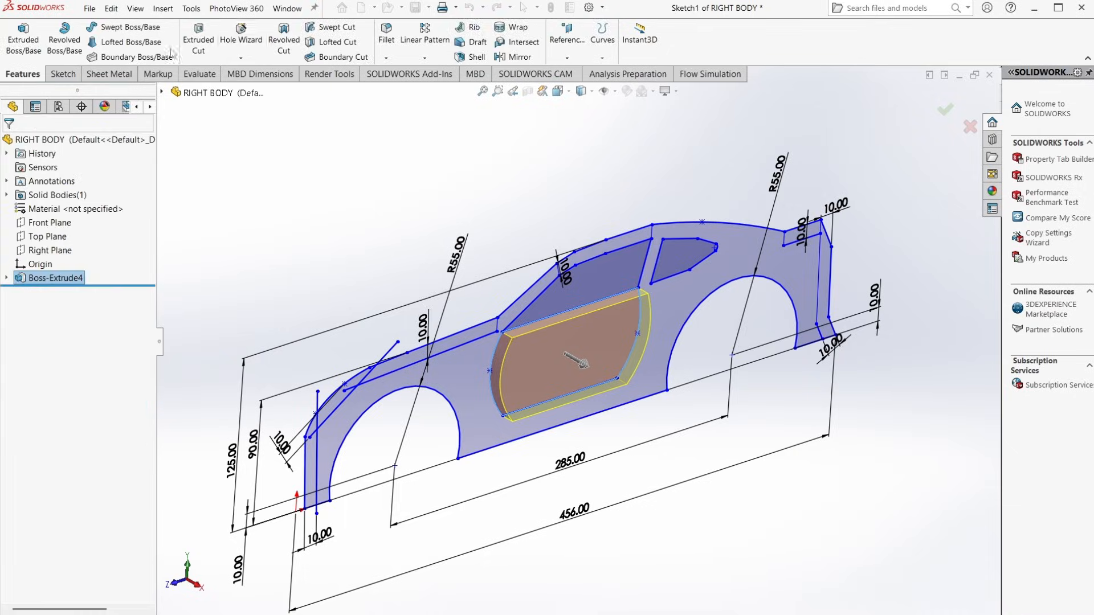
Step: Save the extruded door as a separate part named RIGHT DOOR in the same folder
left_click(428, 8)
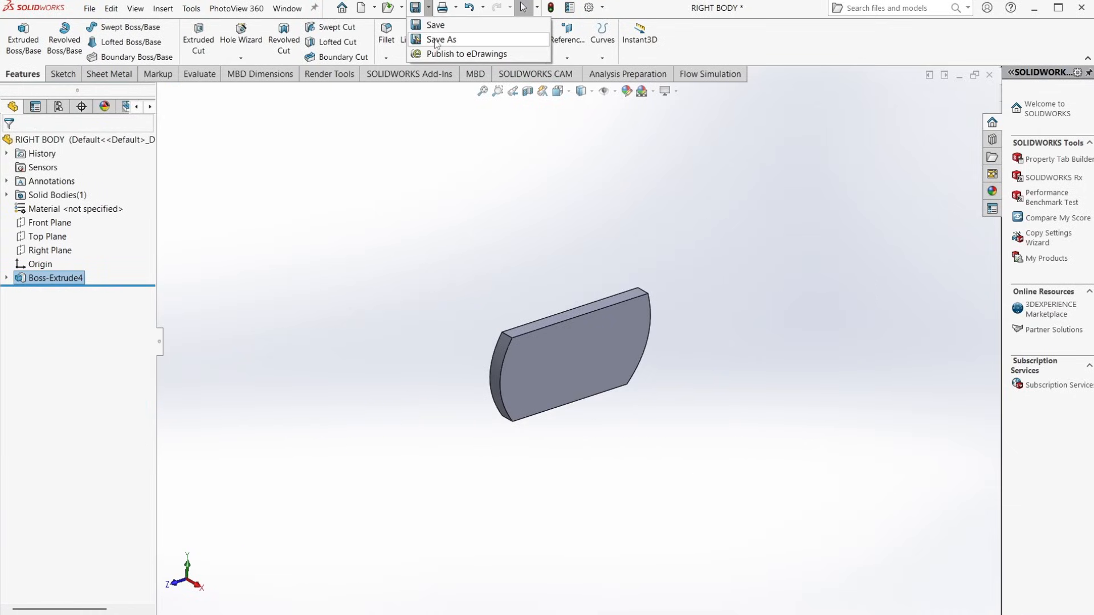
left_click(436, 40)
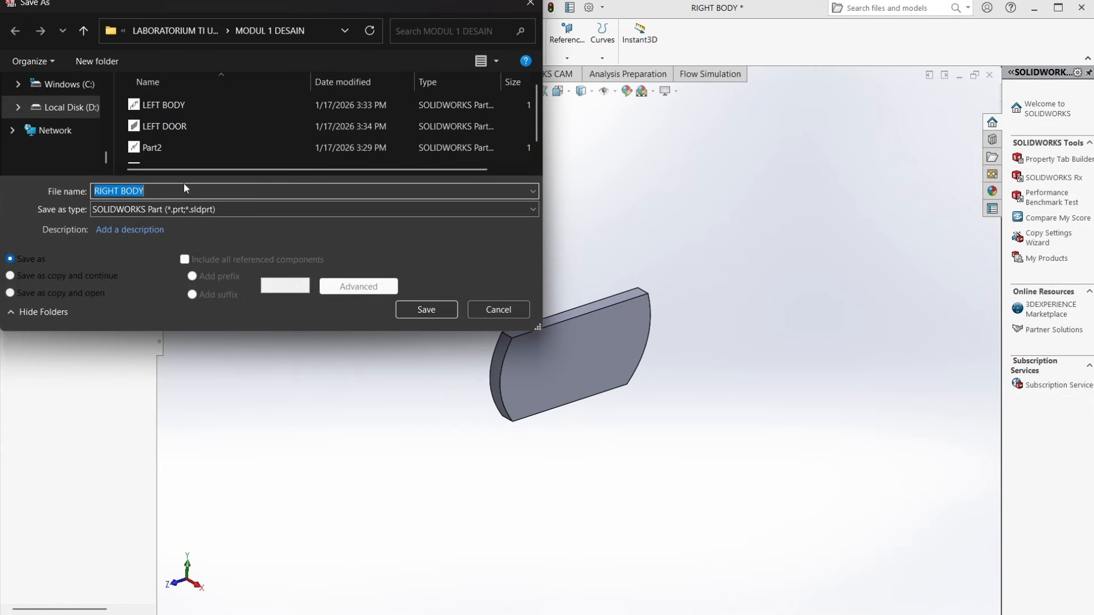
left_click(155, 192)
key("BackSpace")
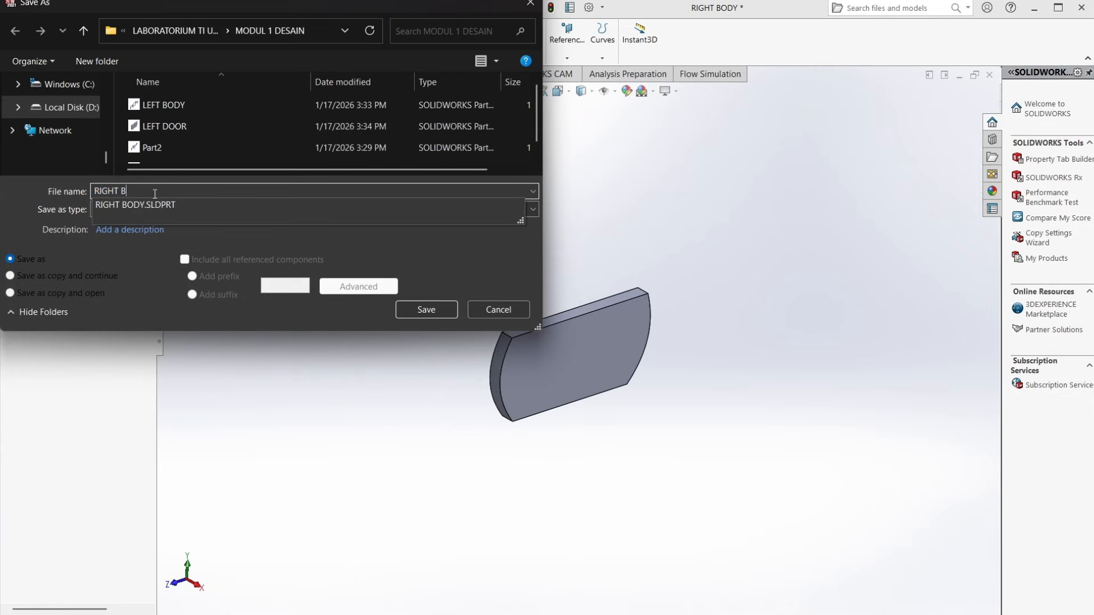
type("DOOR")
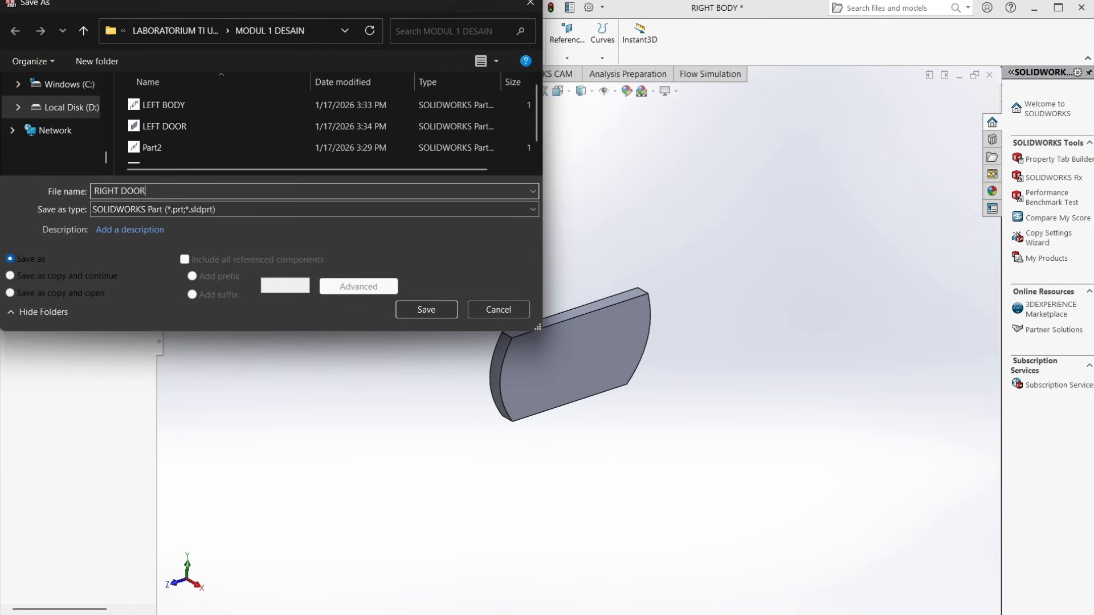
left_click(411, 303)
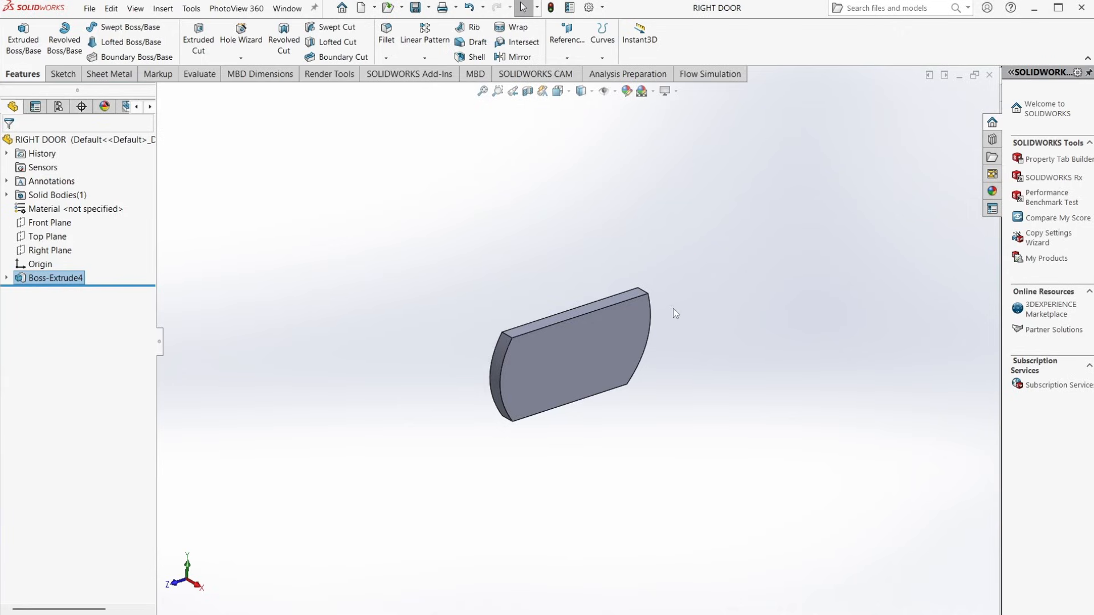
Step: Undo the door extrusion and extrude the narrow vertical strip at the car's front edge 190 mm with the Mid Plane condition
scroll(583, 350, "down", 2)
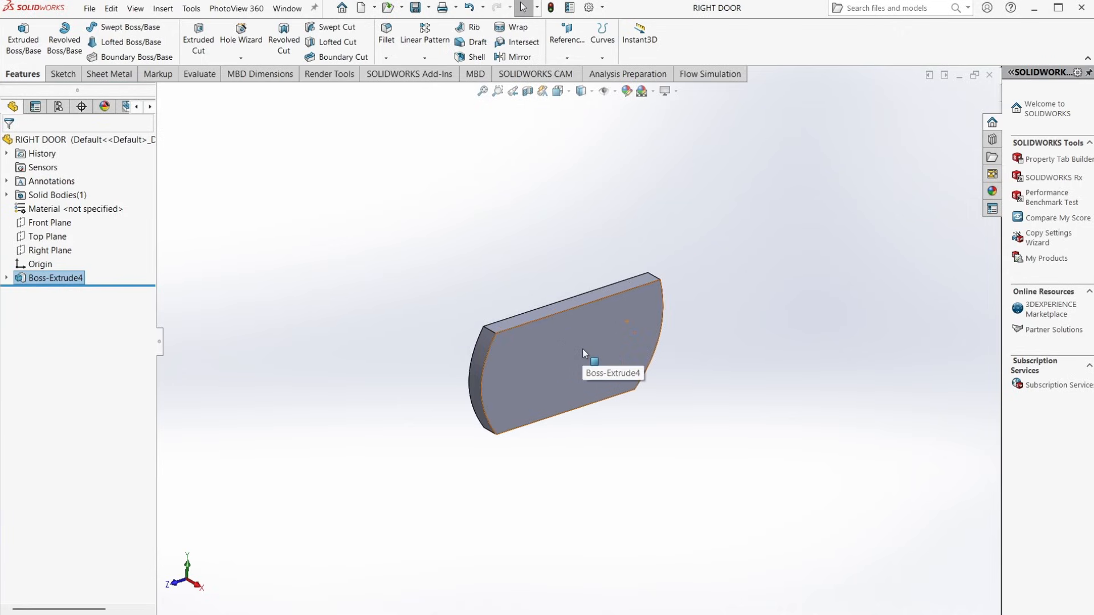
double_click(516, 368)
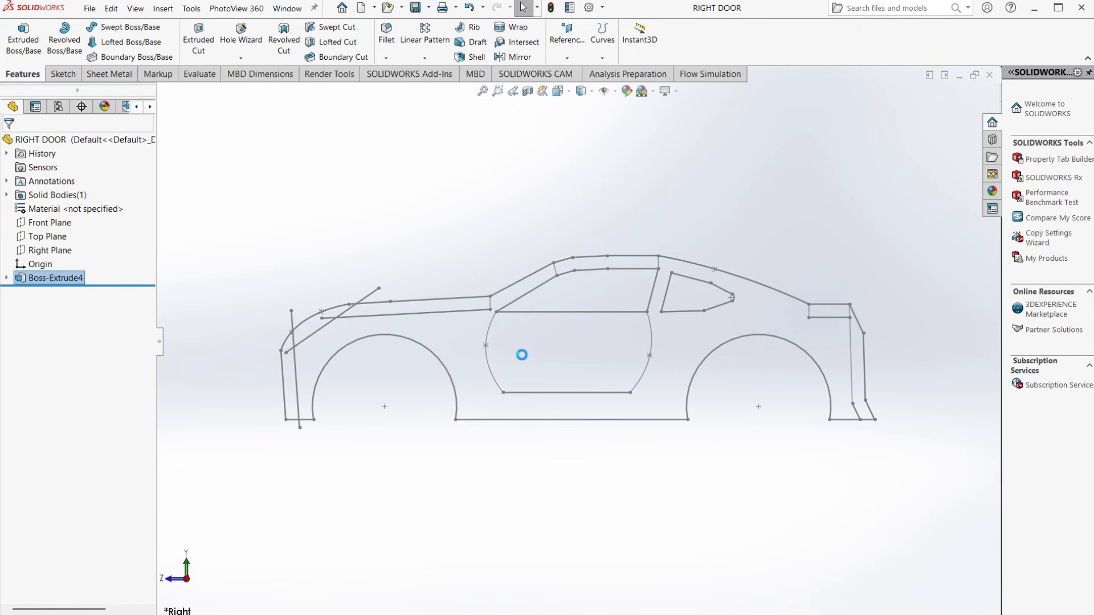
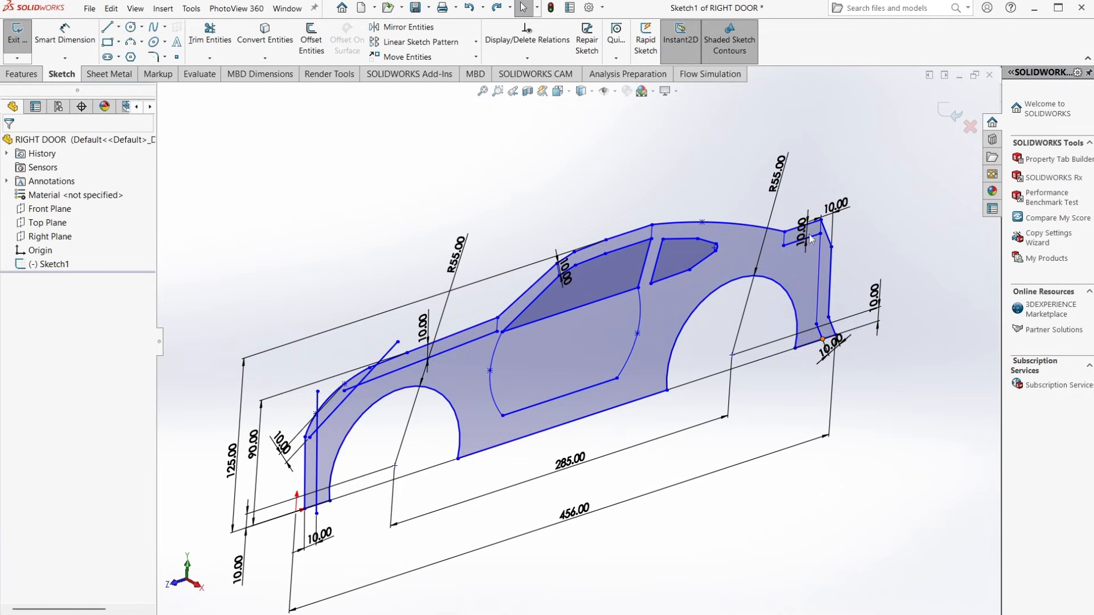
left_click(22, 74)
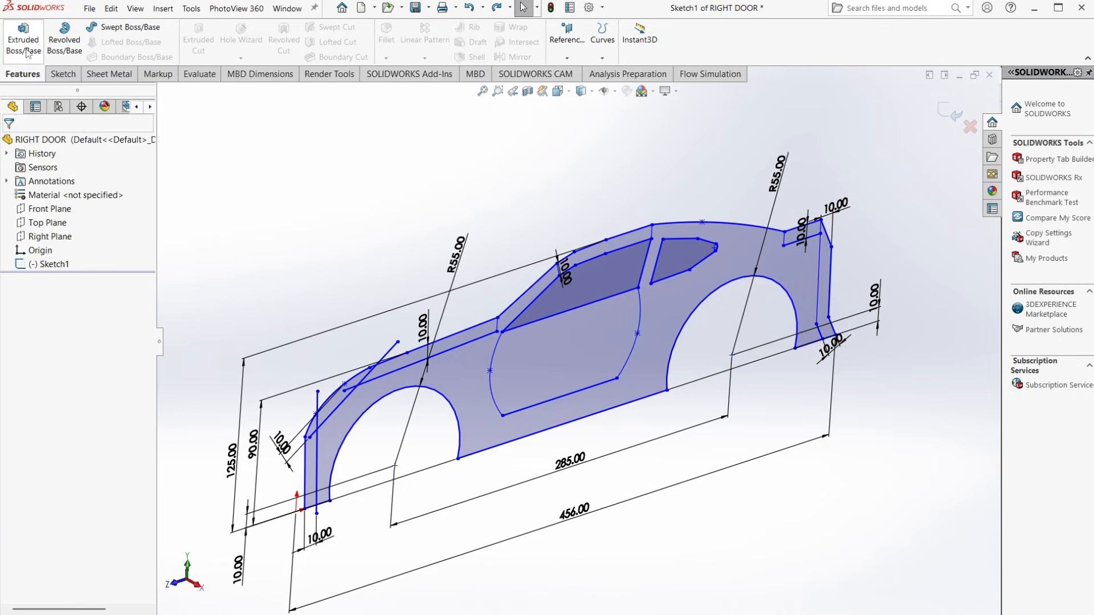
left_click(26, 52)
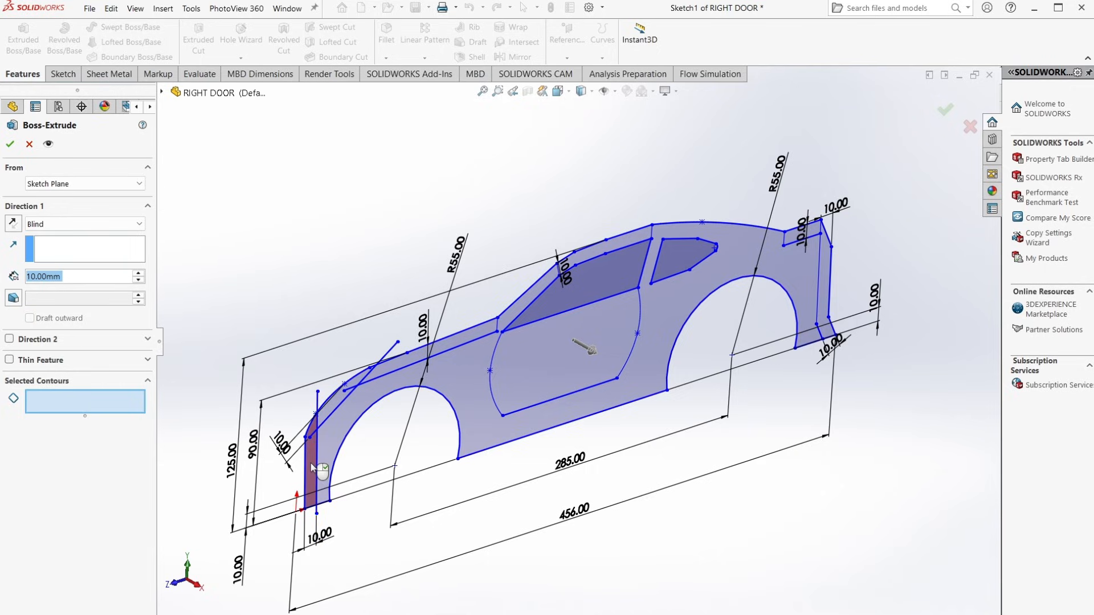
left_click(310, 463)
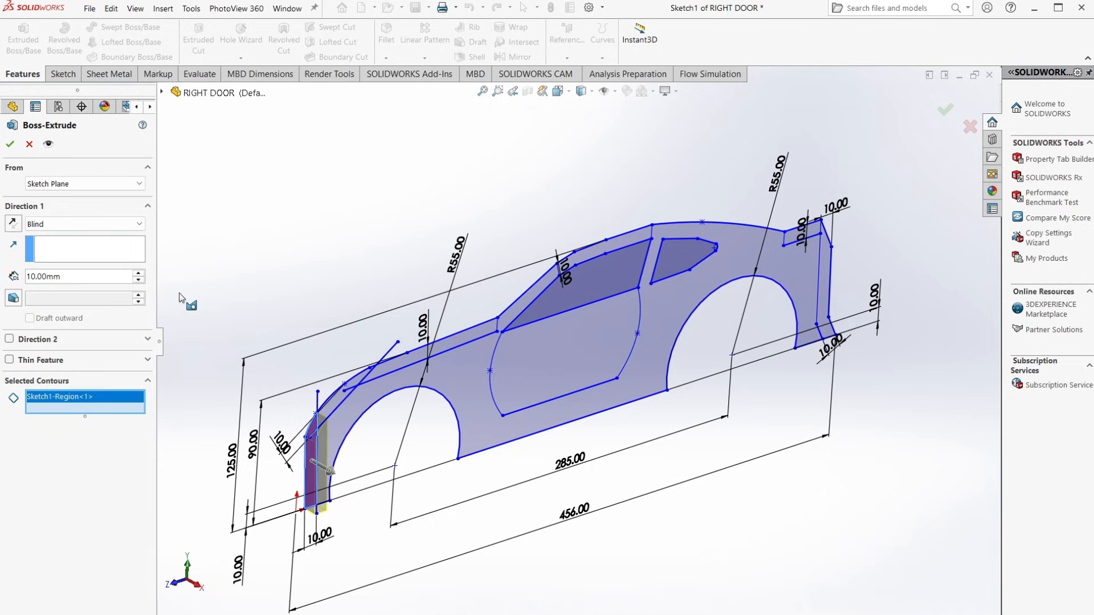
left_click(139, 224)
left_click(117, 285)
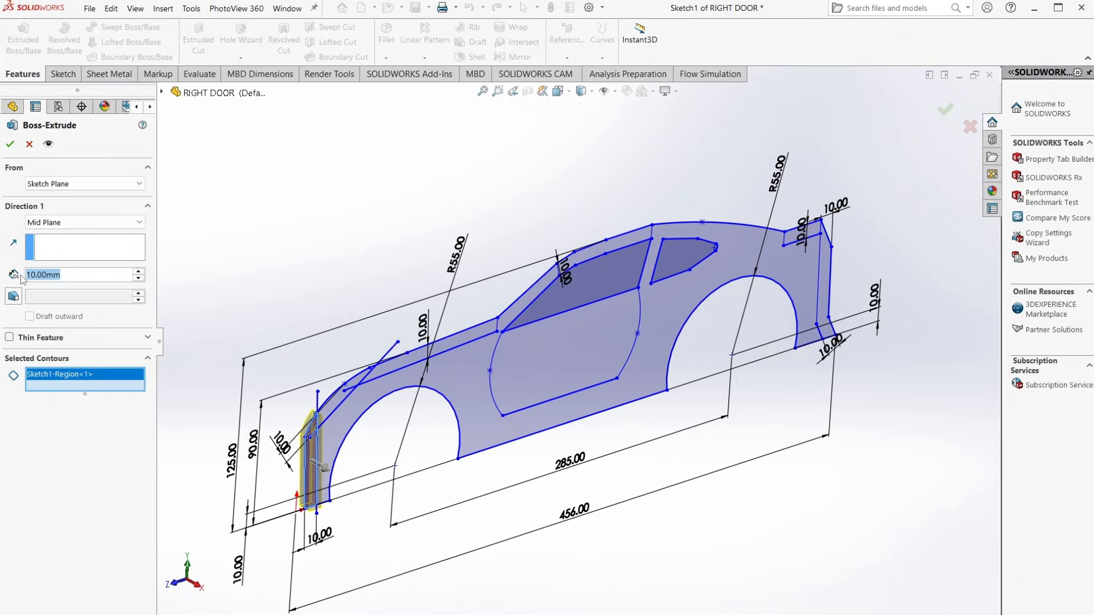
type("190")
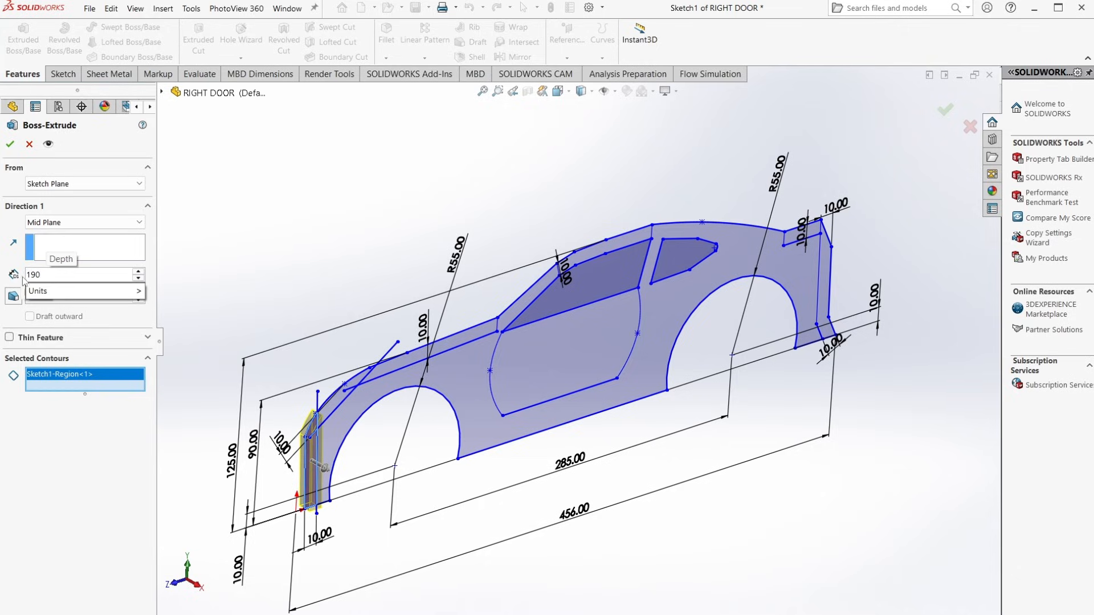
left_click(11, 145)
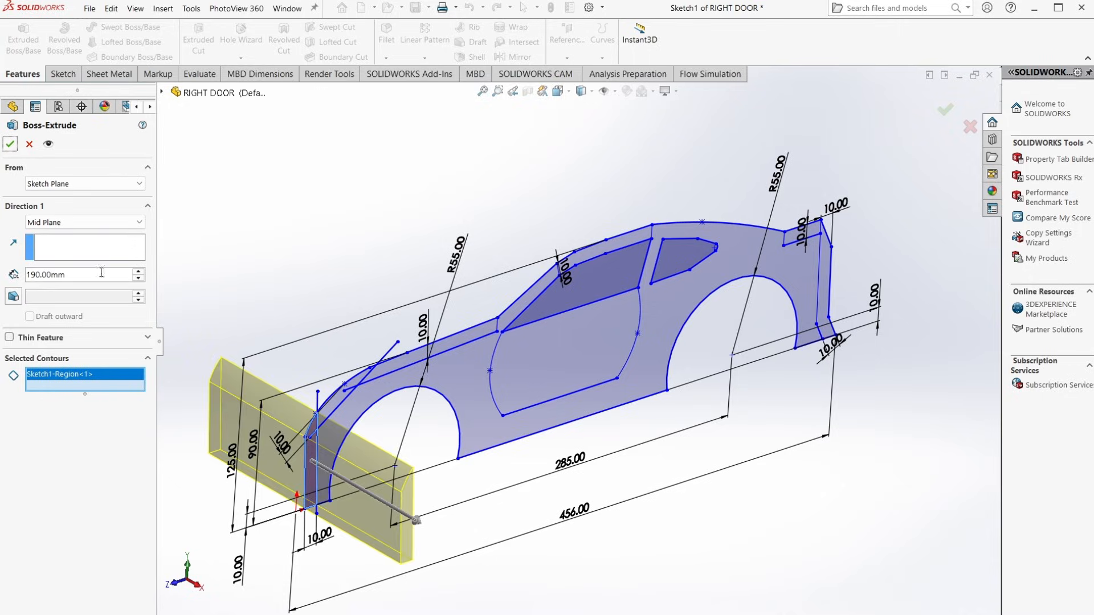
left_click(11, 145)
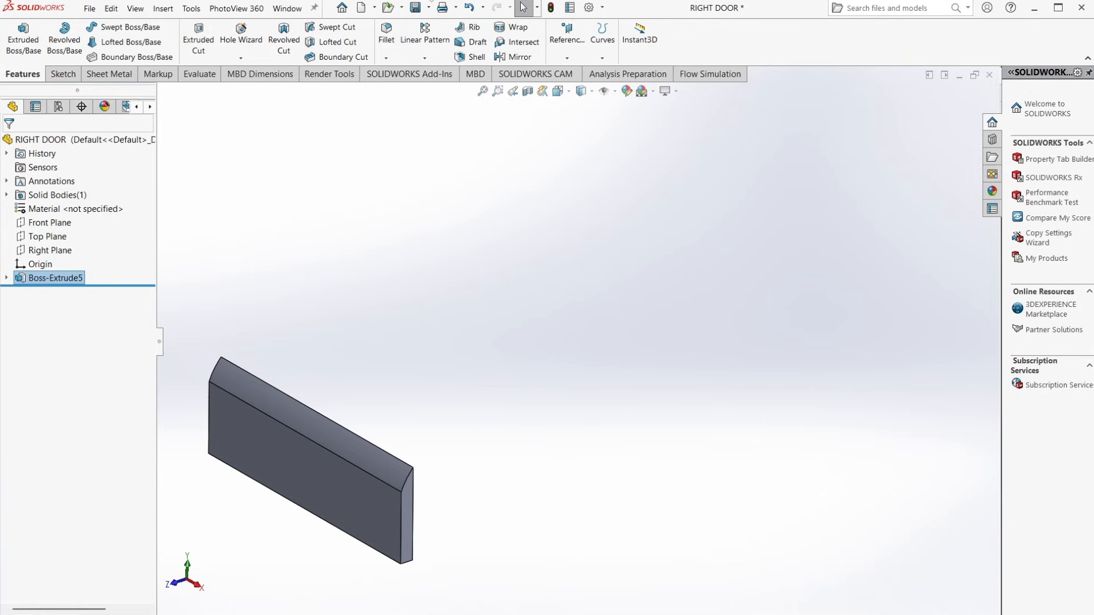
Step: Save the extruded front strip as a separate part named FRONT BUMPER in the same folder
left_click(428, 7)
left_click(435, 43)
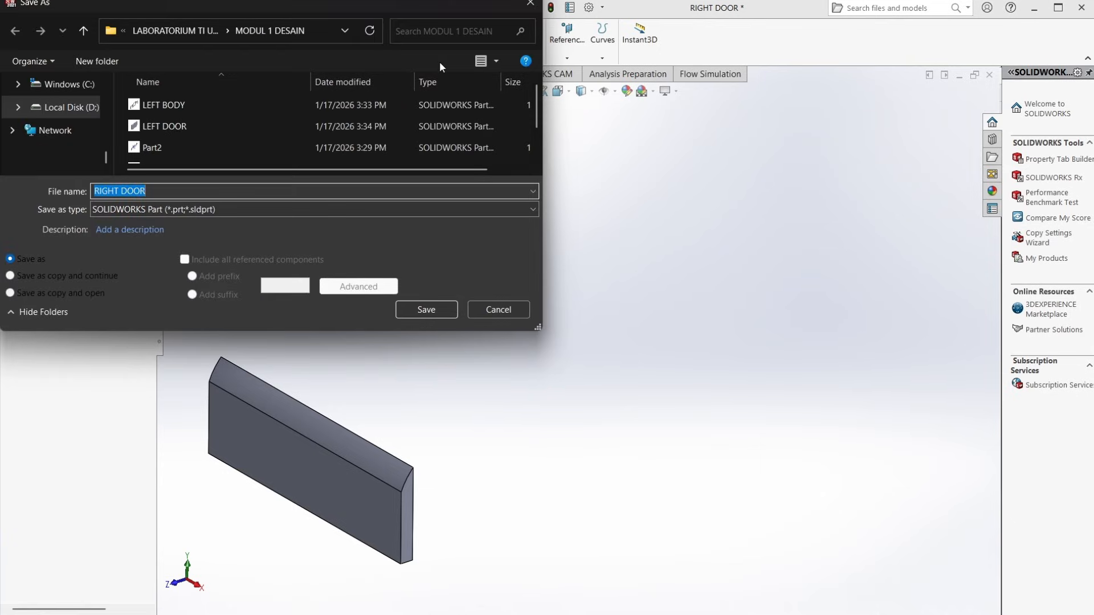
type("FRONT BUMPER")
left_click(430, 311)
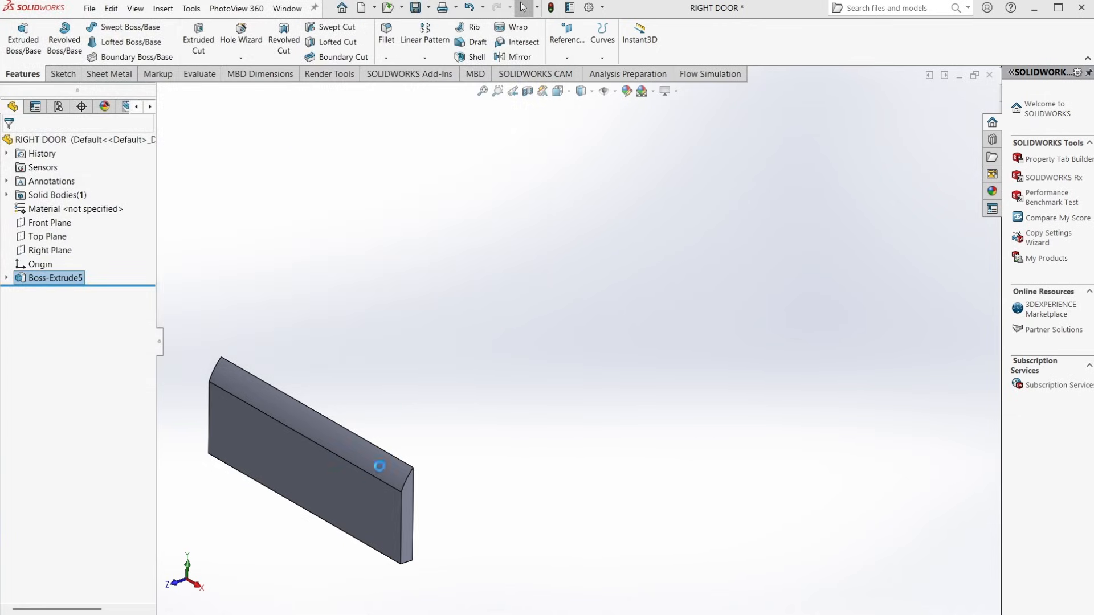
Step: Undo the front bumper extrusion to return to editing the full car side-profile sketch
scroll(544, 317, "down", 3)
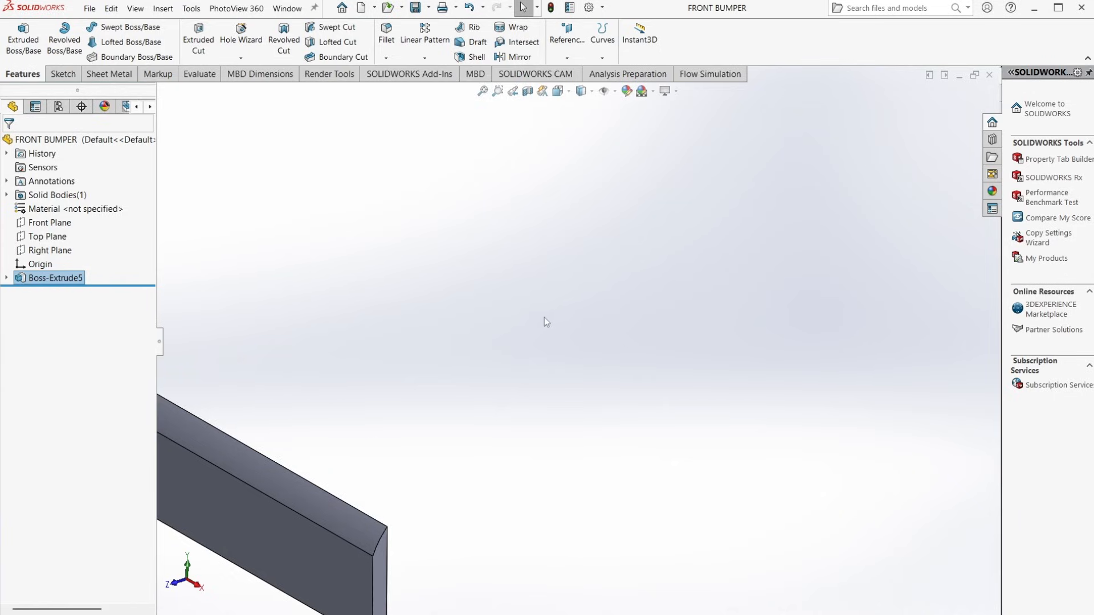
scroll(512, 399, "up", 4)
scroll(405, 516, "down", 2)
scroll(408, 375, "down", 4)
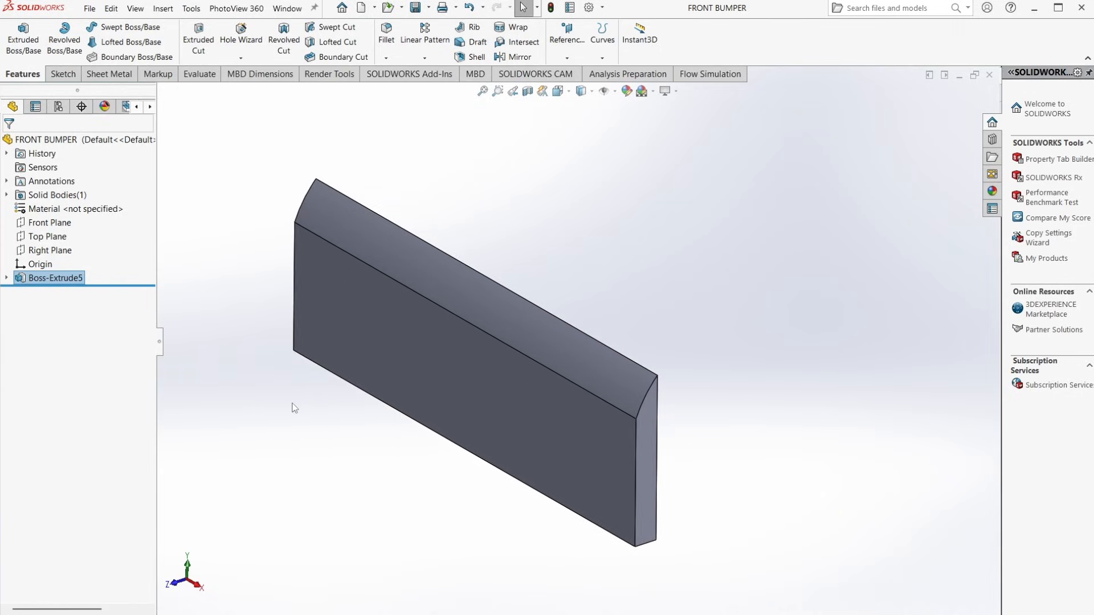
scroll(292, 407, "up", 2)
key("ctrl+z")
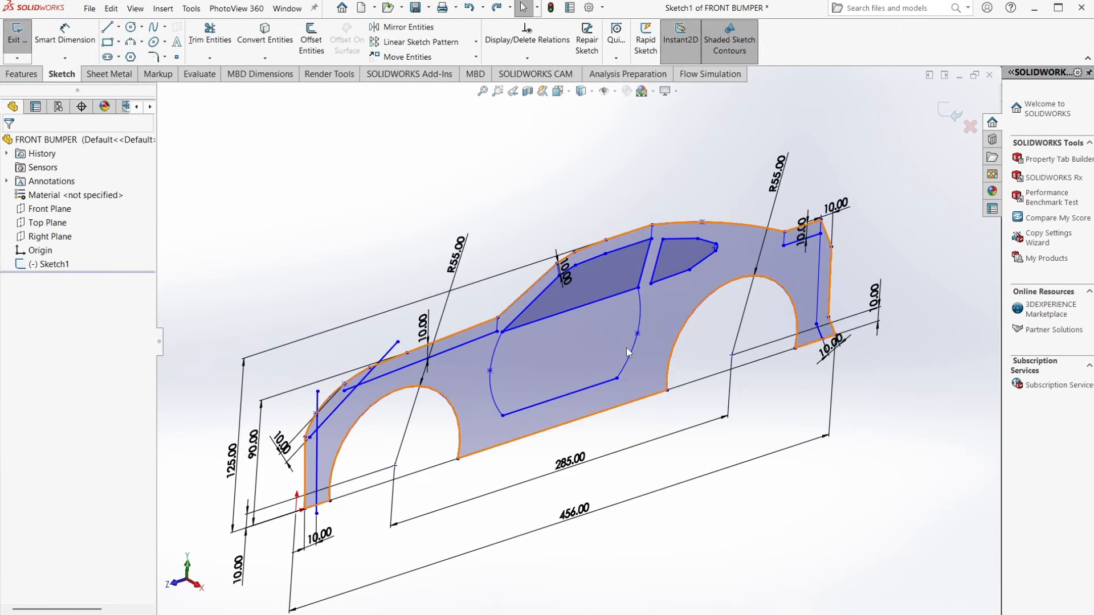
Step: Extrude the front corner and hood strip regions of the sketch 190 mm with the Mid Plane condition
left_click(21, 74)
left_click(24, 46)
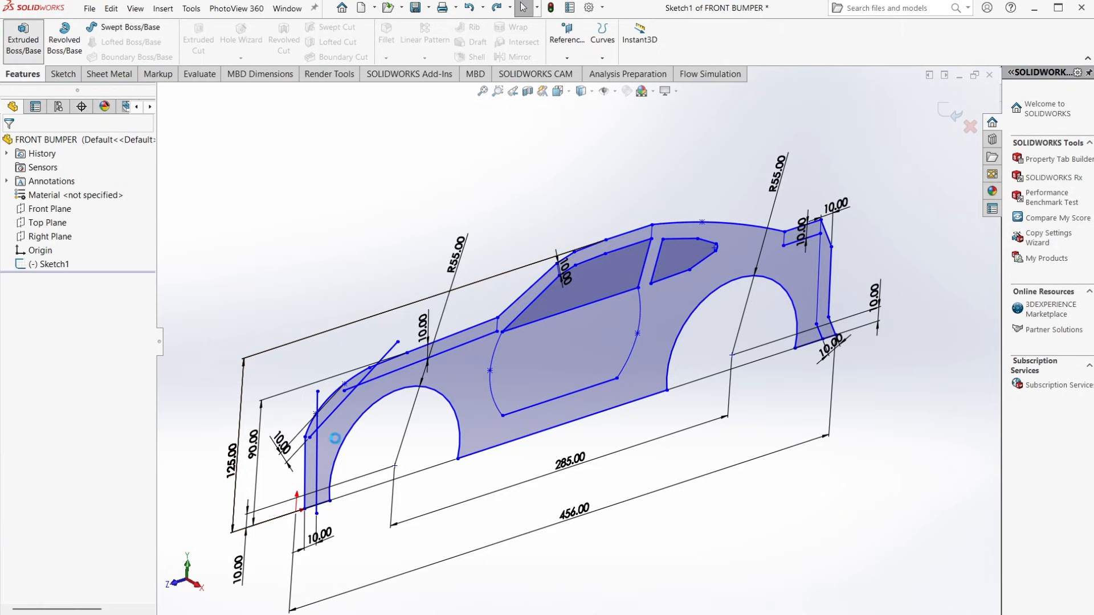
left_click(329, 402)
left_click(431, 359)
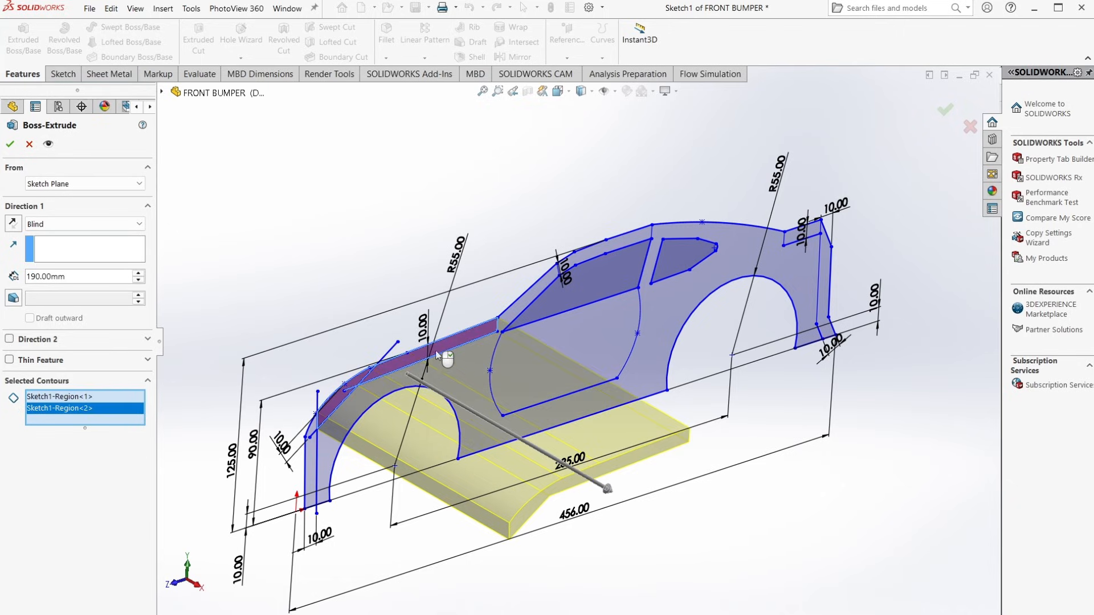
left_click(80, 229)
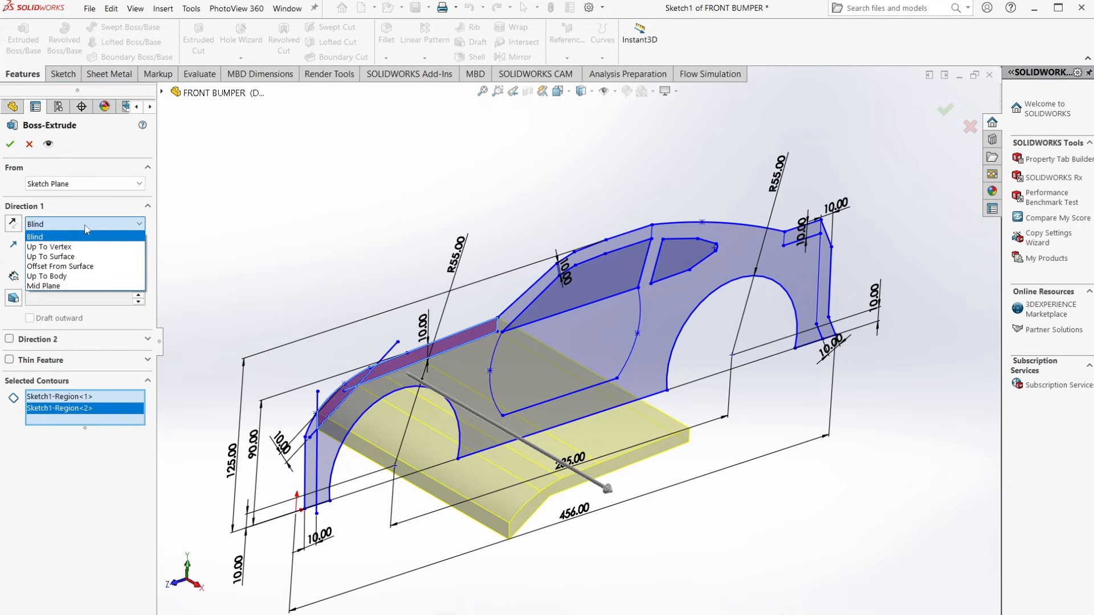
left_click(81, 287)
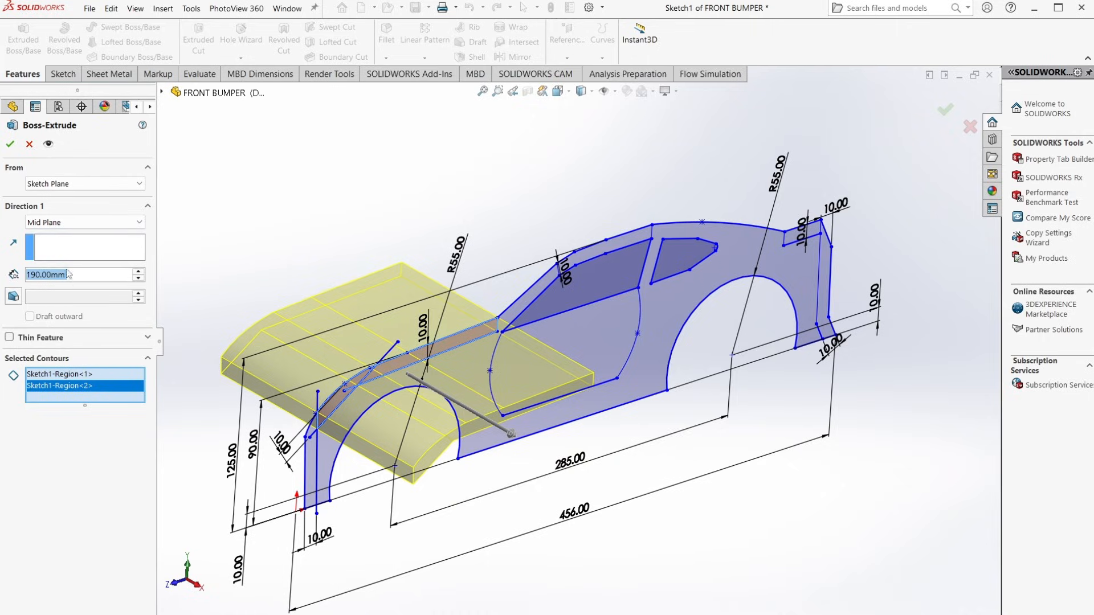
left_click(10, 143)
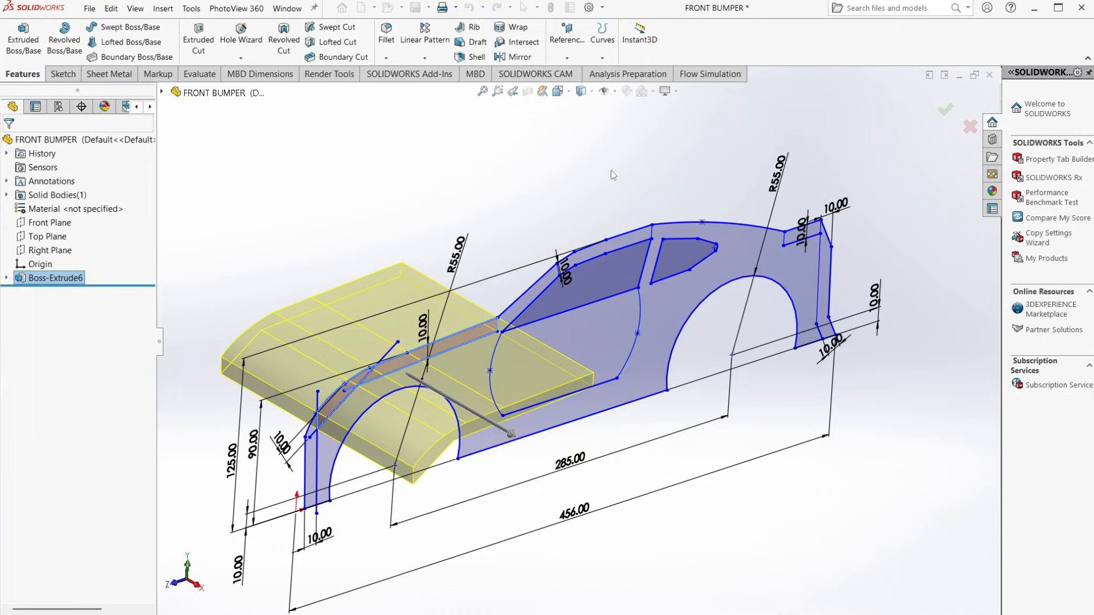
Step: Save the extruded hood as a separate part named ENGINE HOOD in the MODUL 1 DESAIN folder
left_click(428, 8)
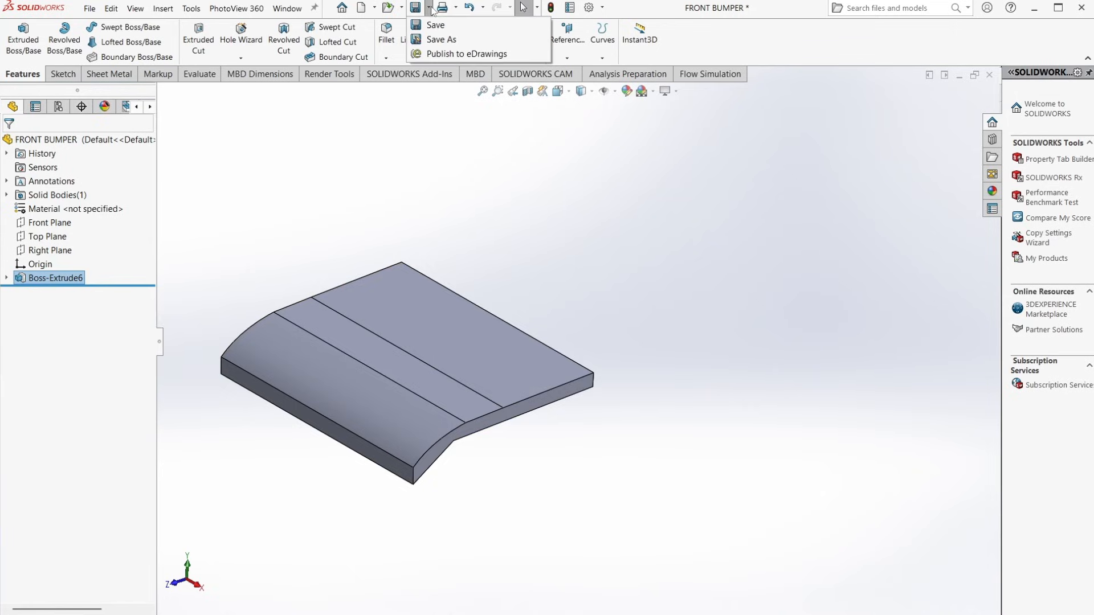
mouse_move(447, 9)
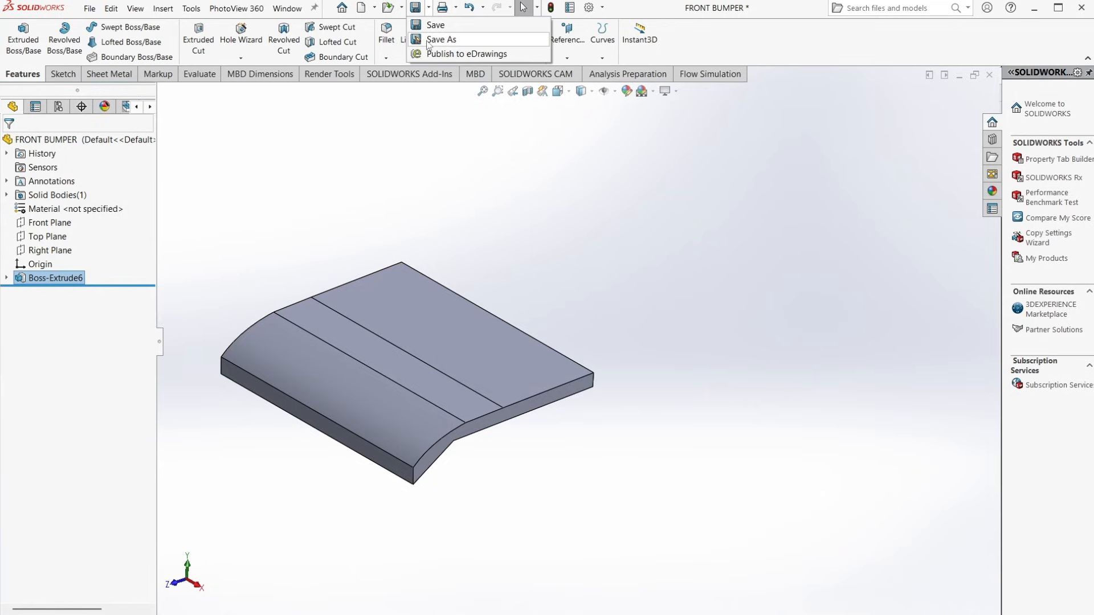
left_click(428, 40)
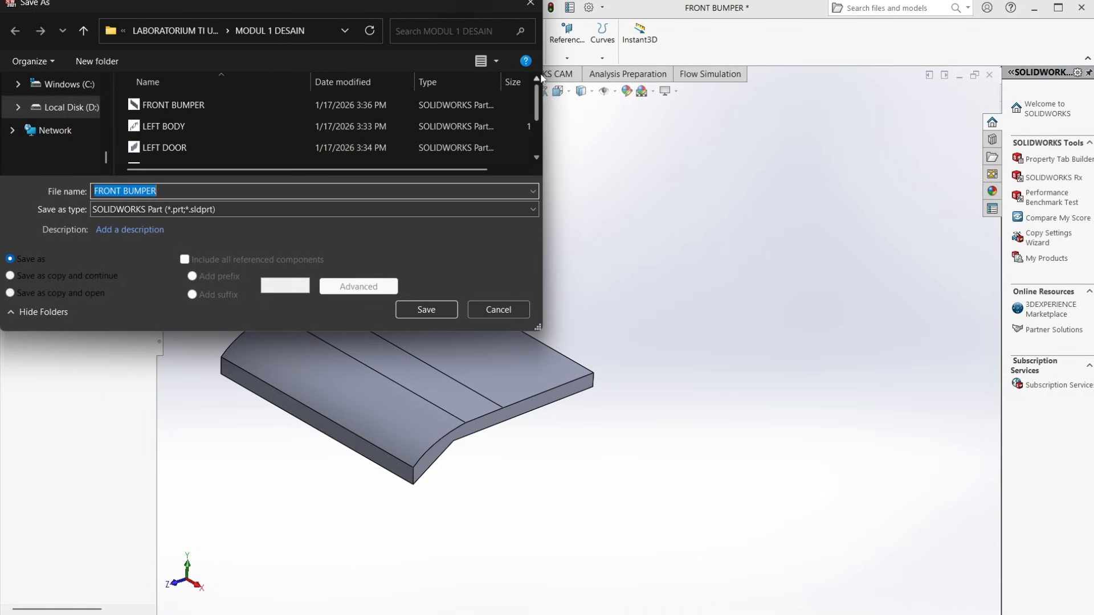
type("ENGINE HOOD")
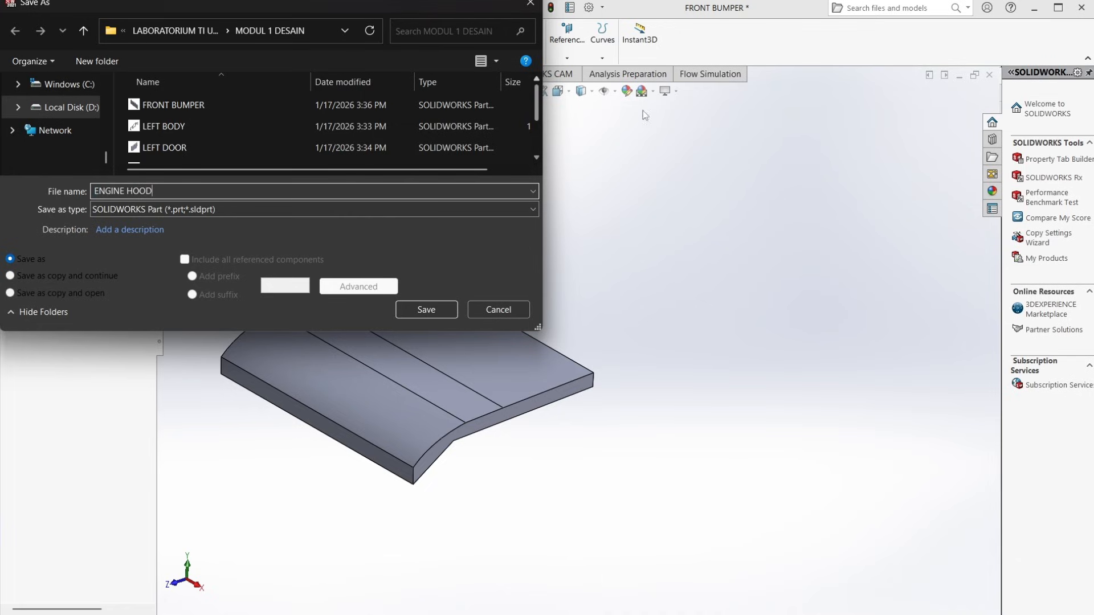
left_click(443, 309)
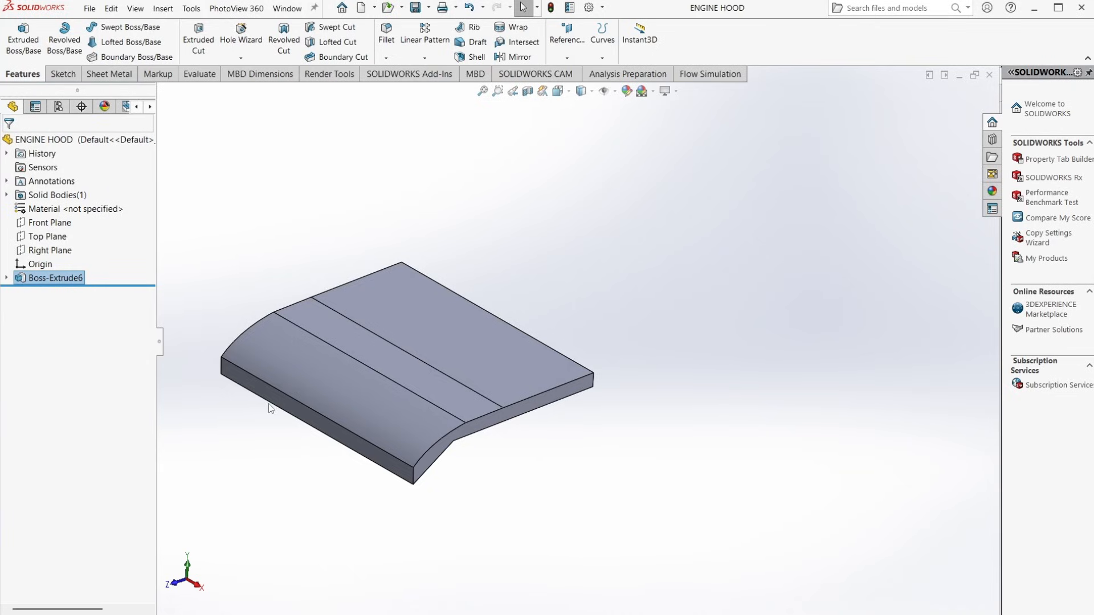
Step: Undo the hood extrusion and extrude the narrow roof strip above the front side window 190 mm with the Mid Plane condition
scroll(265, 393, "down", 3)
scroll(255, 323, "down", 2)
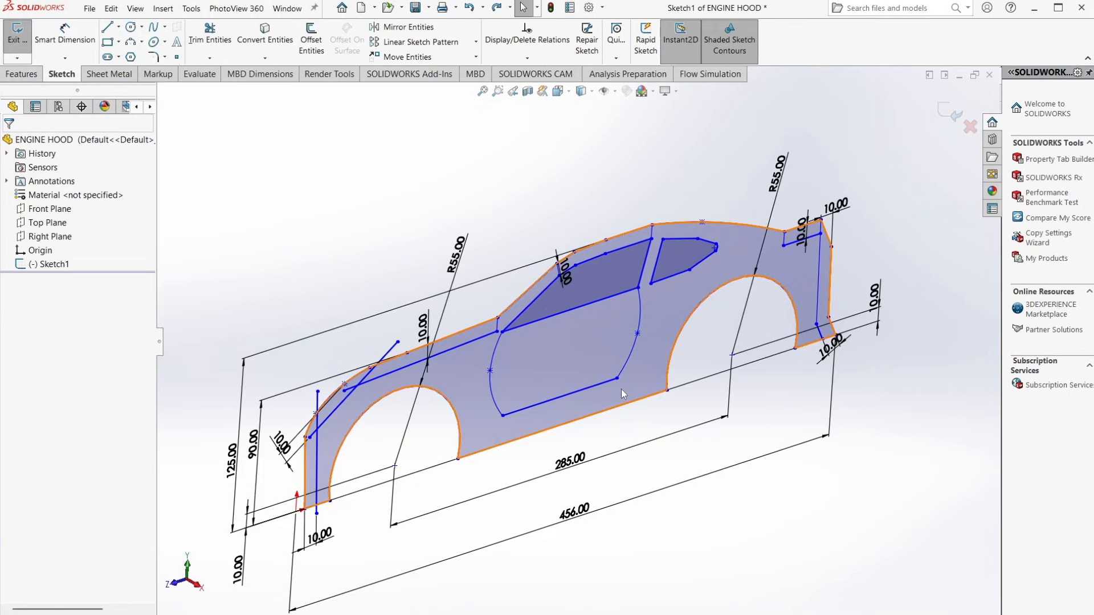
left_click(22, 74)
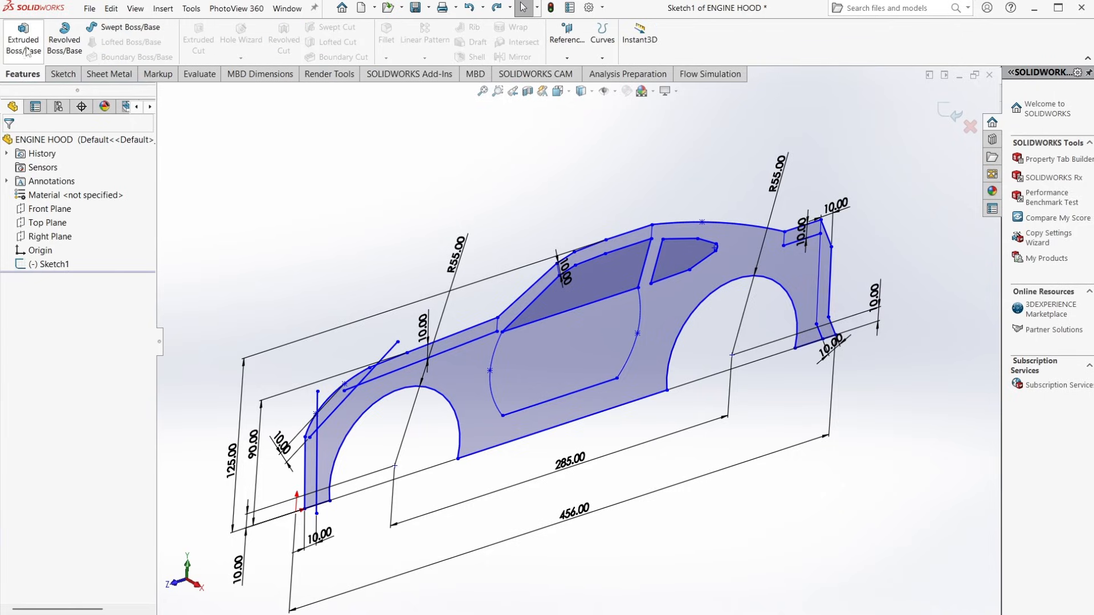
left_click(26, 51)
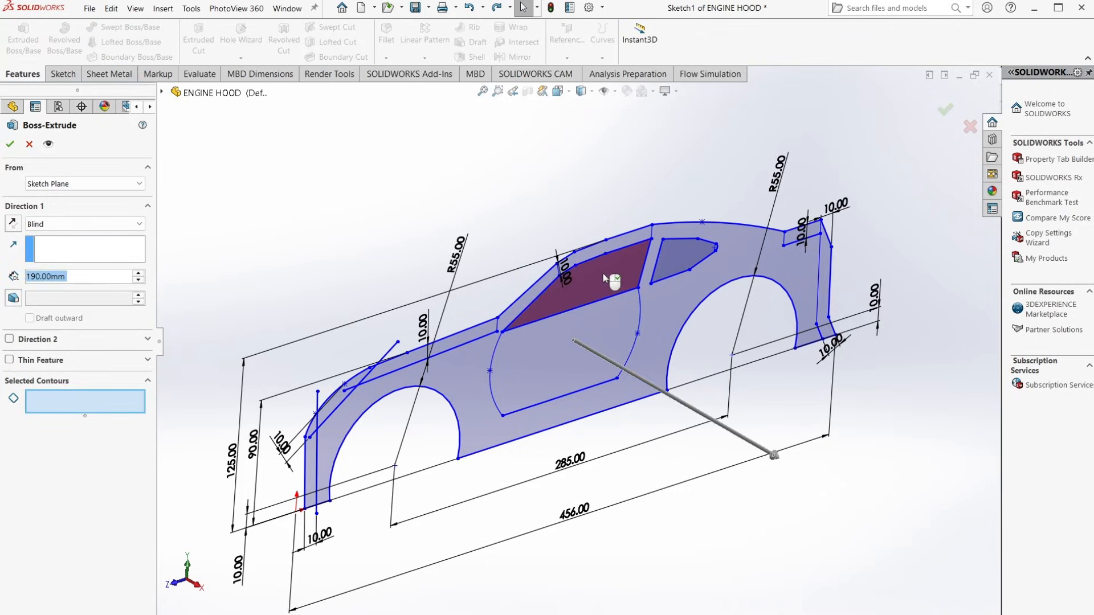
left_click(586, 261)
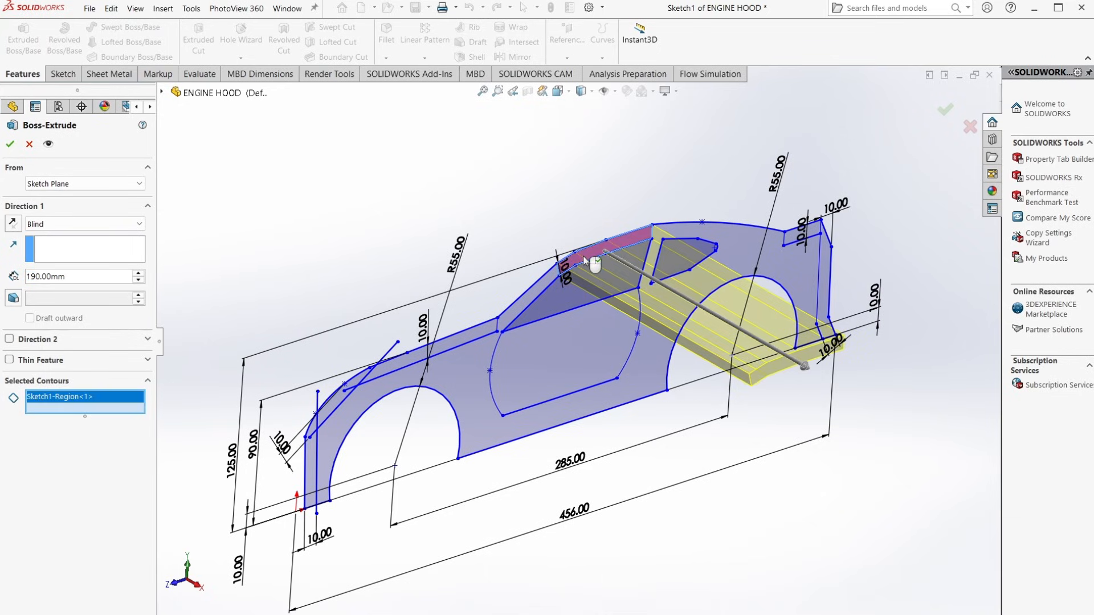
left_click(68, 224)
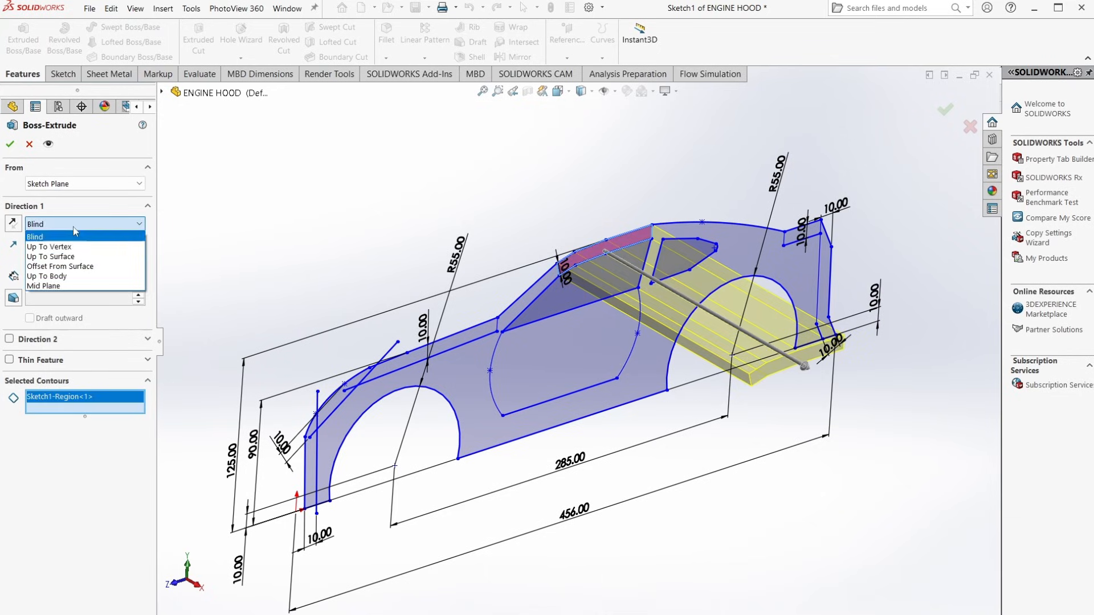
left_click(88, 286)
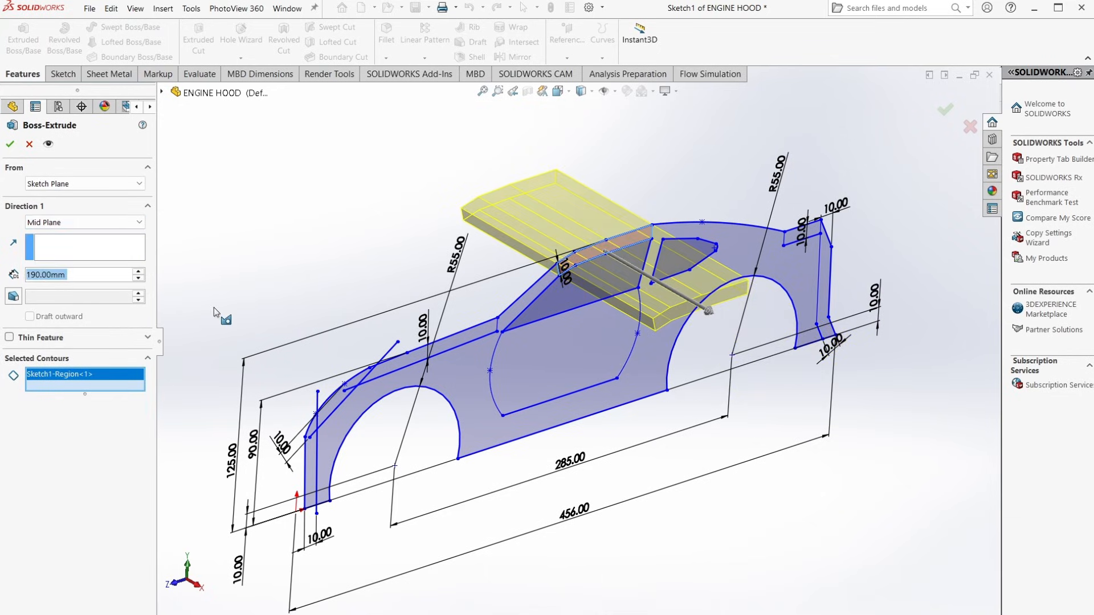
left_click(10, 145)
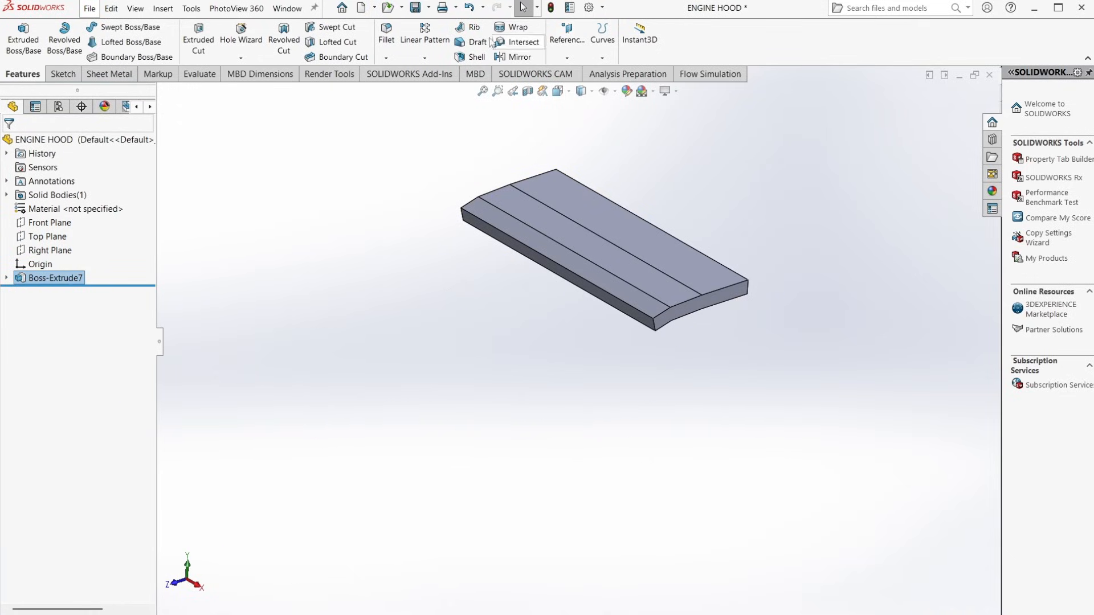
Step: Save the extruded roof strip as a separate part named ROOF PANEL in the same folder
left_click(429, 8)
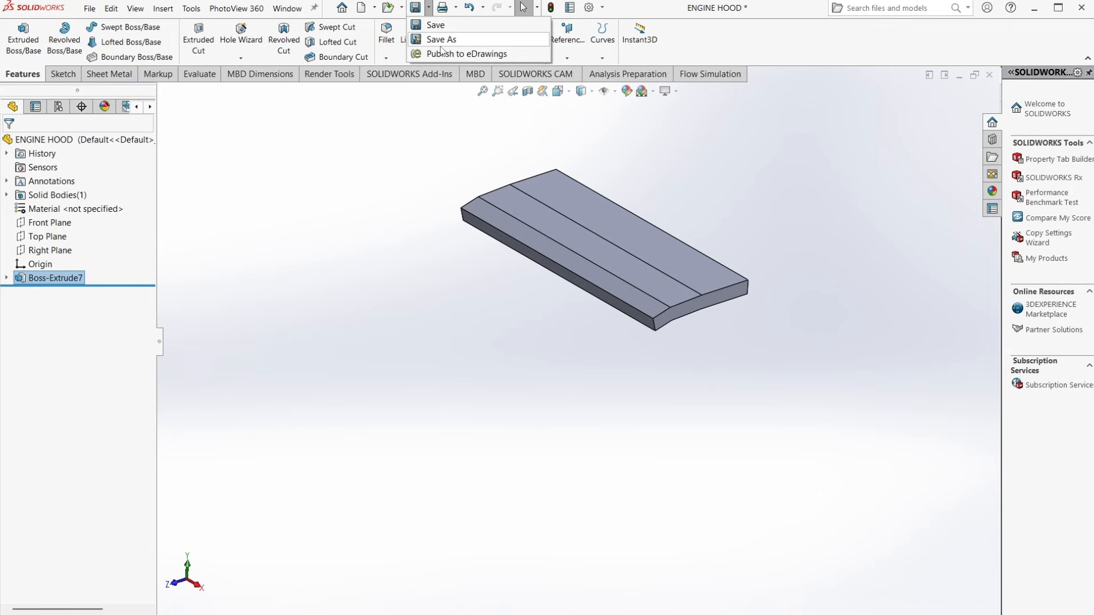
left_click(441, 41)
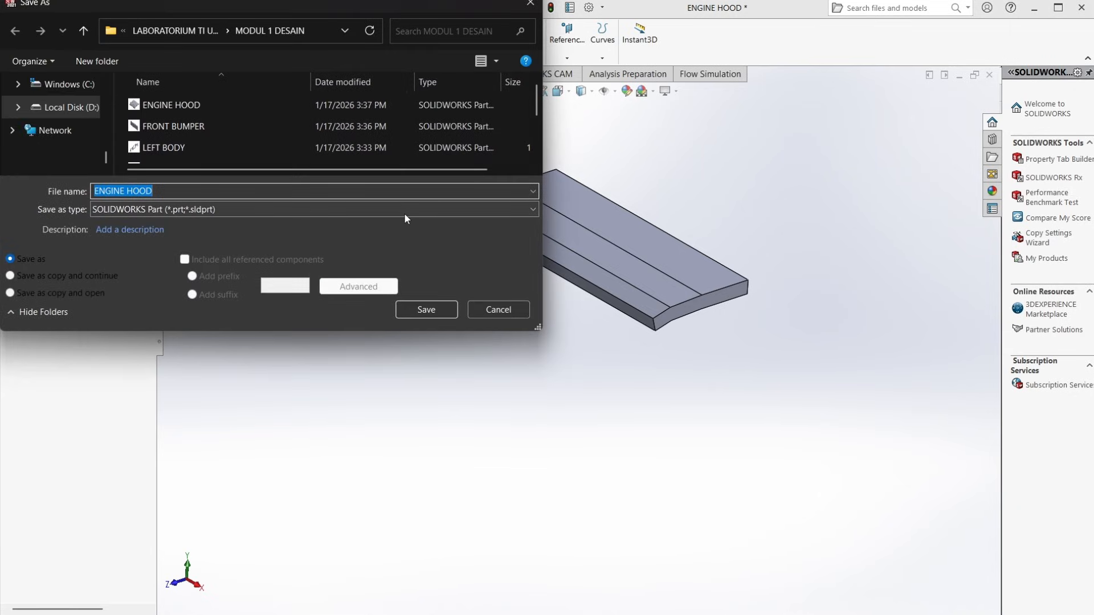
type("ROOF PANEL")
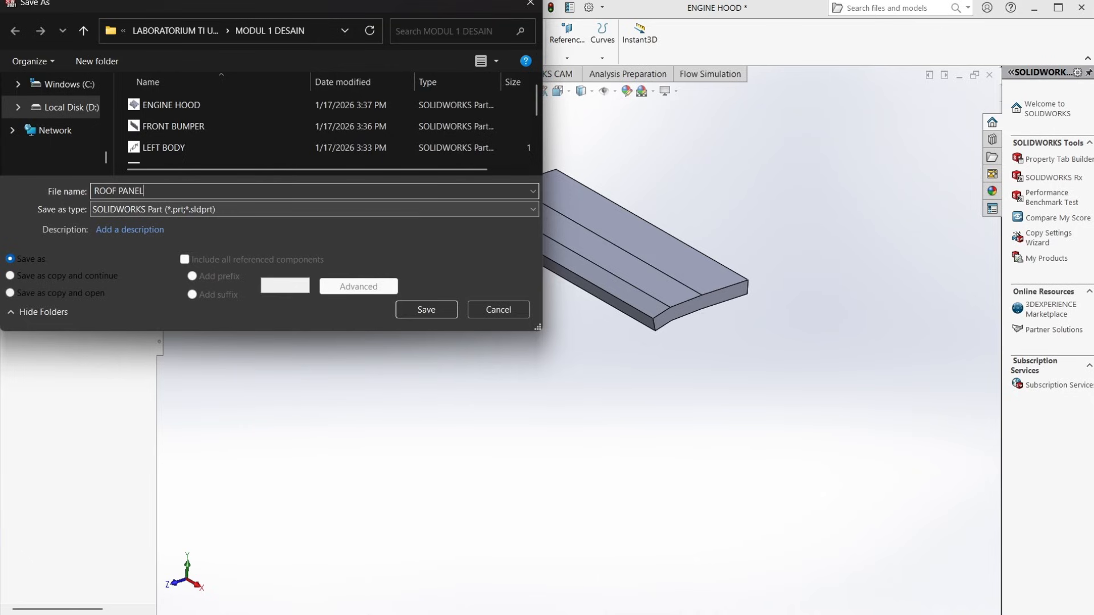
left_click(426, 311)
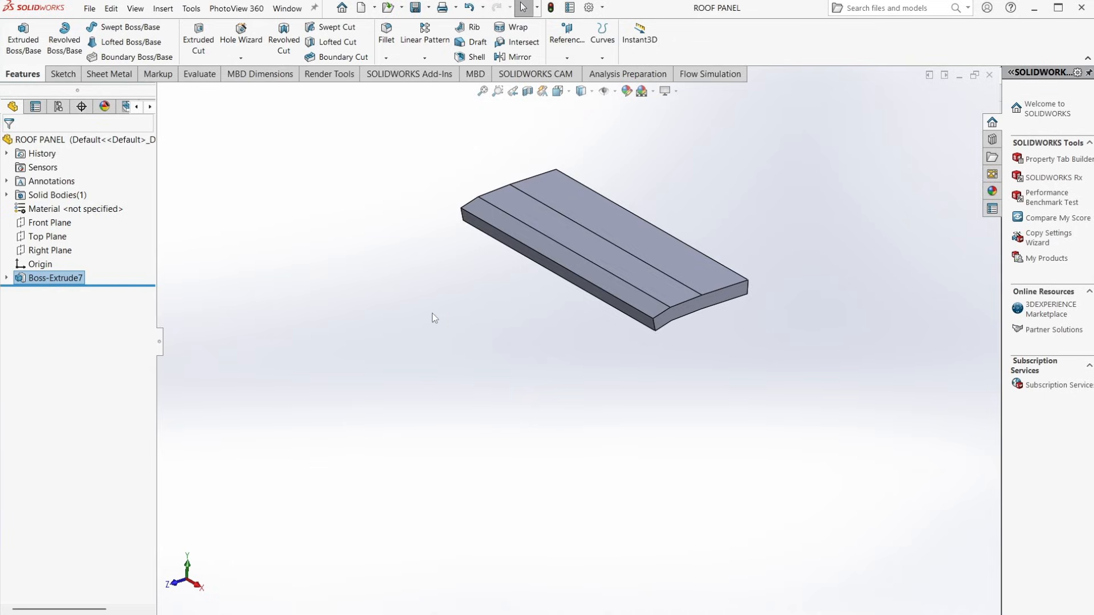
Step: Undo the roof panel extrusion to return to editing the full car side-profile sketch
scroll(735, 152, "up", 2)
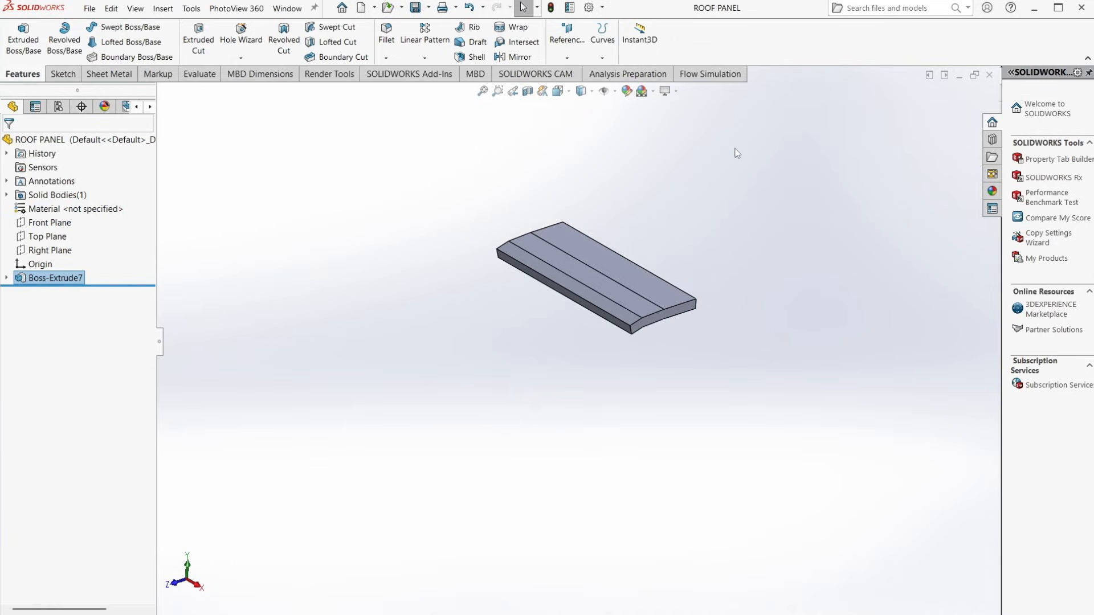
scroll(713, 163, "down", 3)
scroll(479, 448, "down", 1)
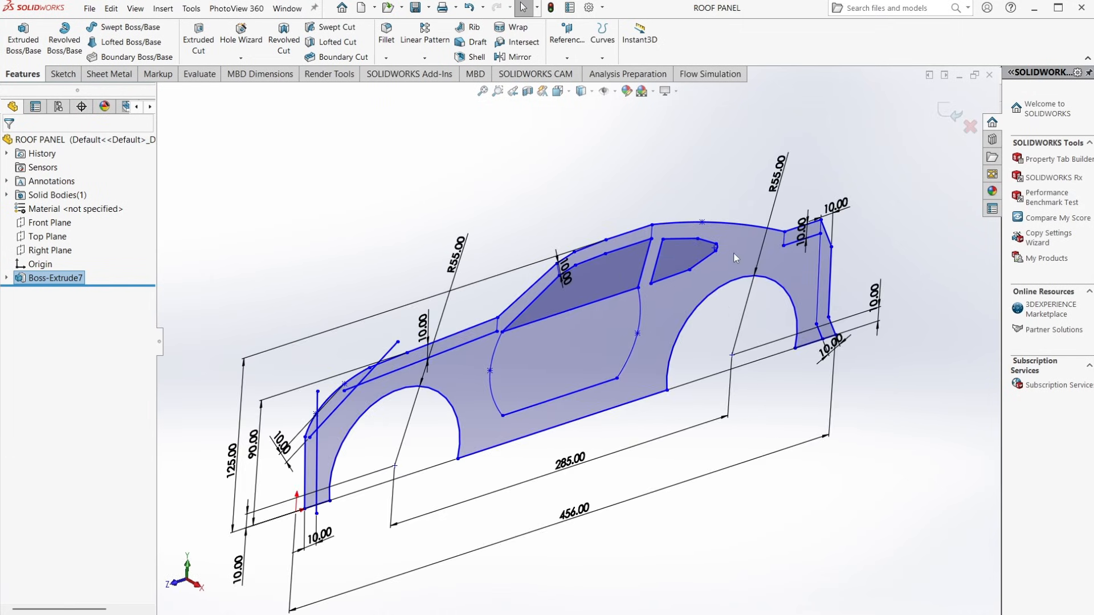
Step: Extrude the small strip region on the upper rear deck of the car sketch 190 mm with the Mid Plane condition
left_click(21, 74)
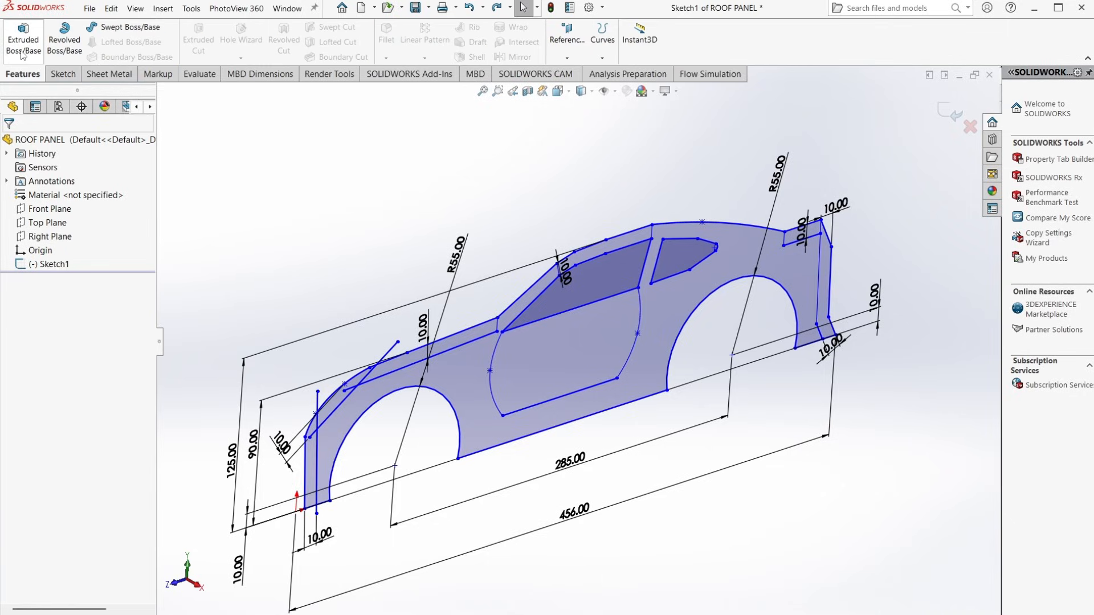
left_click(22, 40)
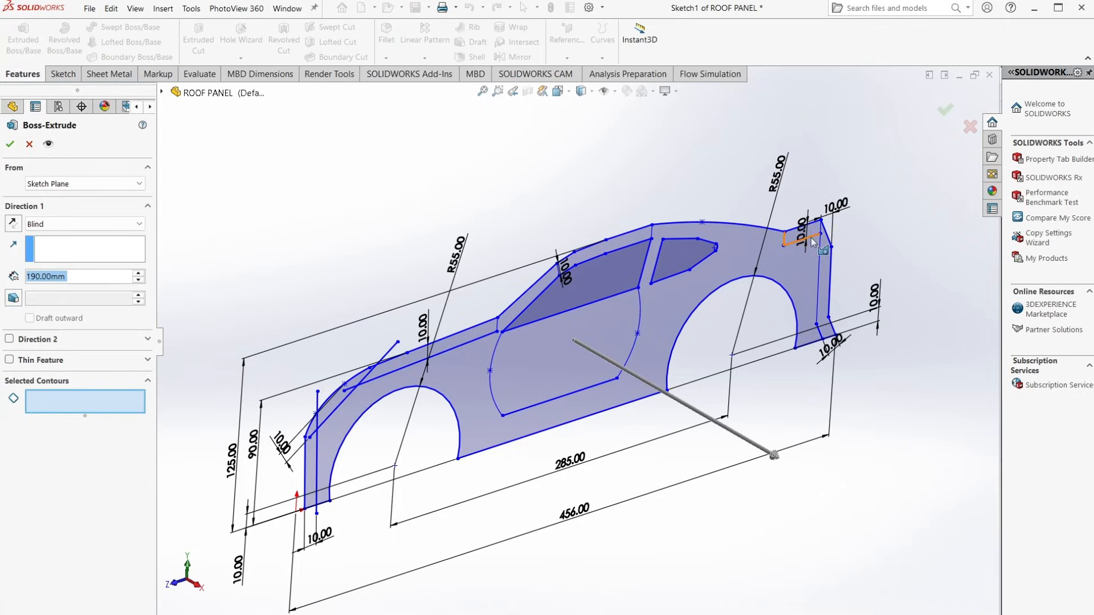
scroll(809, 240, "down", 4)
scroll(809, 240, "down", 2)
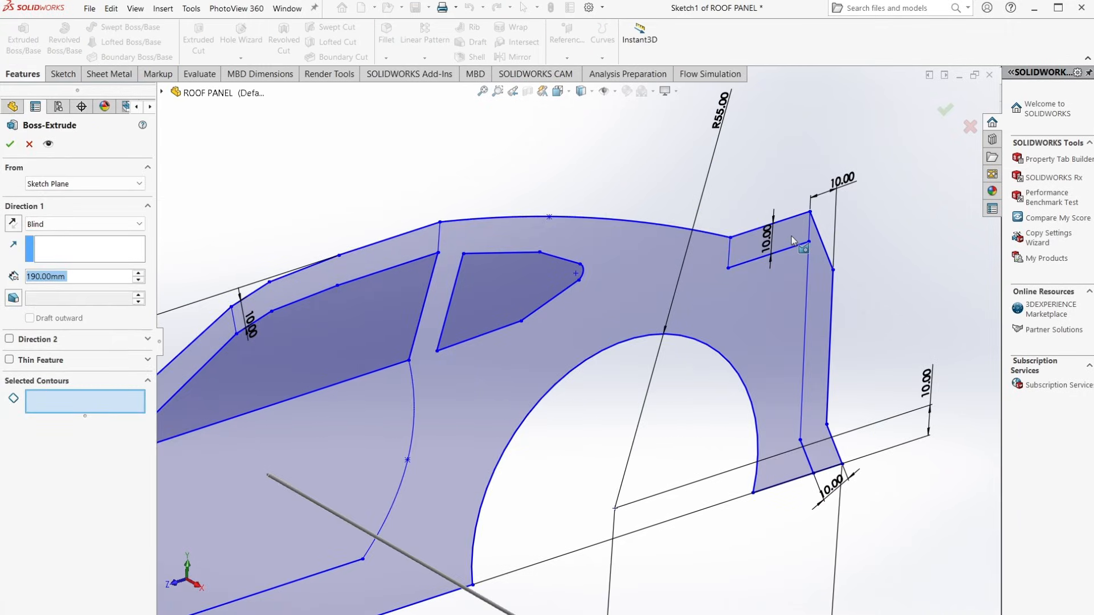
left_click(793, 240)
left_click(110, 227)
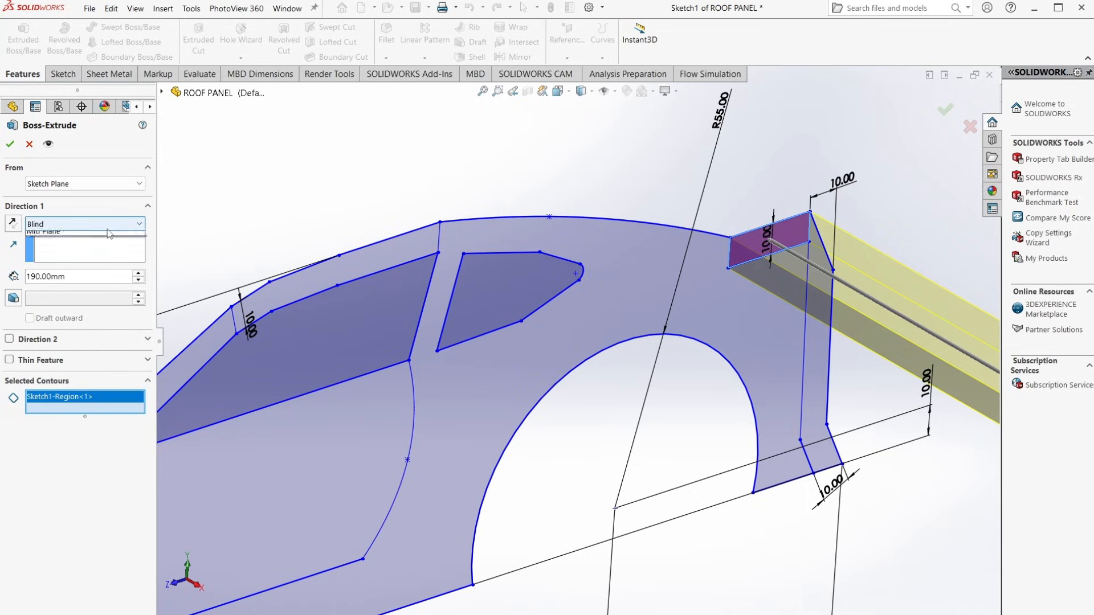
left_click(104, 287)
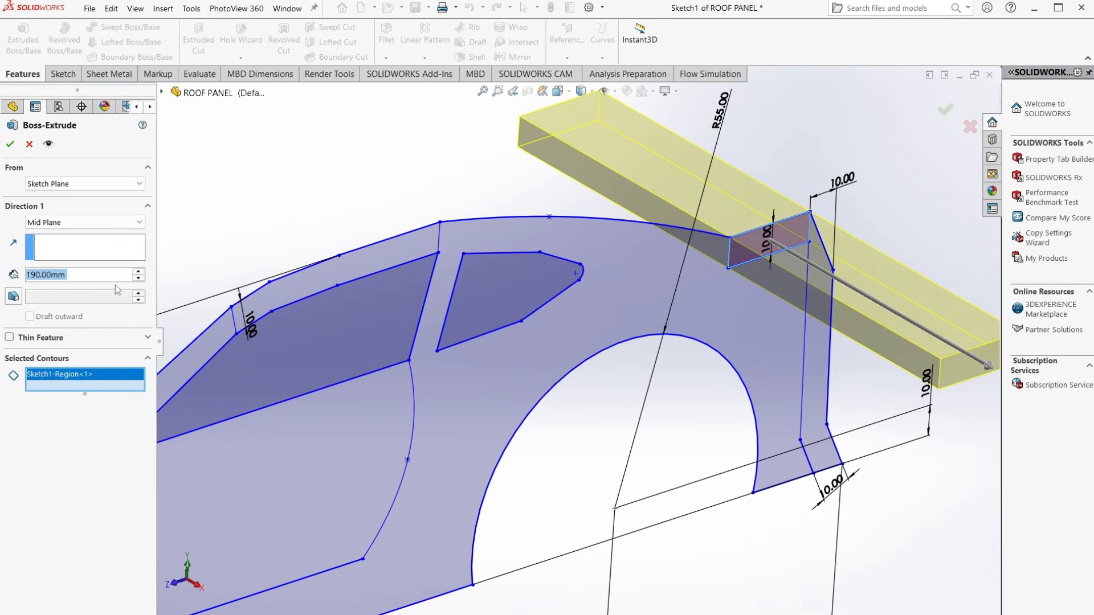
scroll(603, 324, "up", 5)
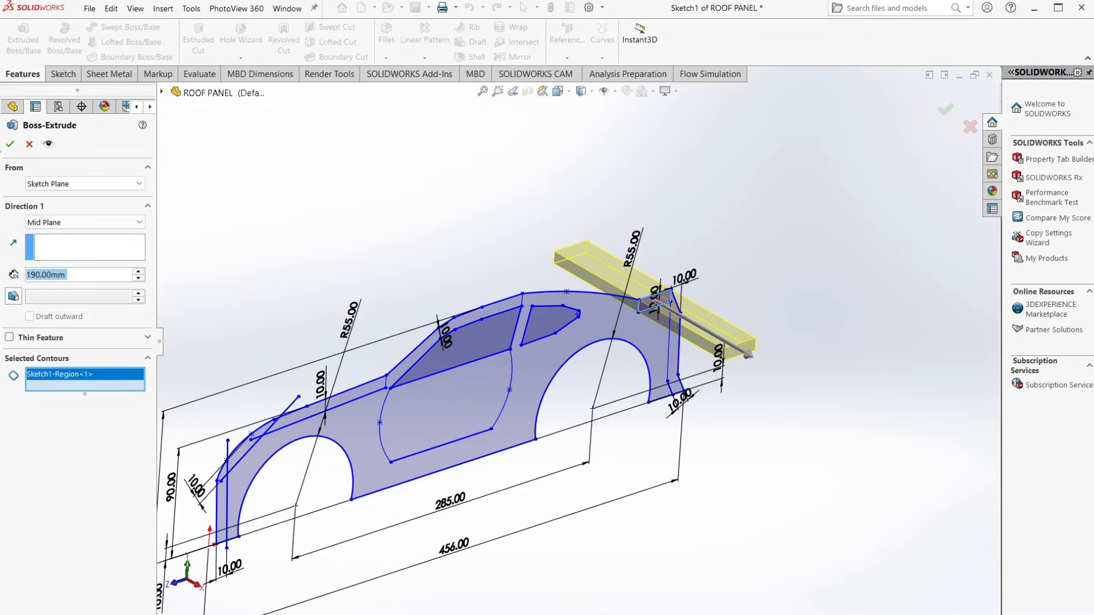
left_click(10, 144)
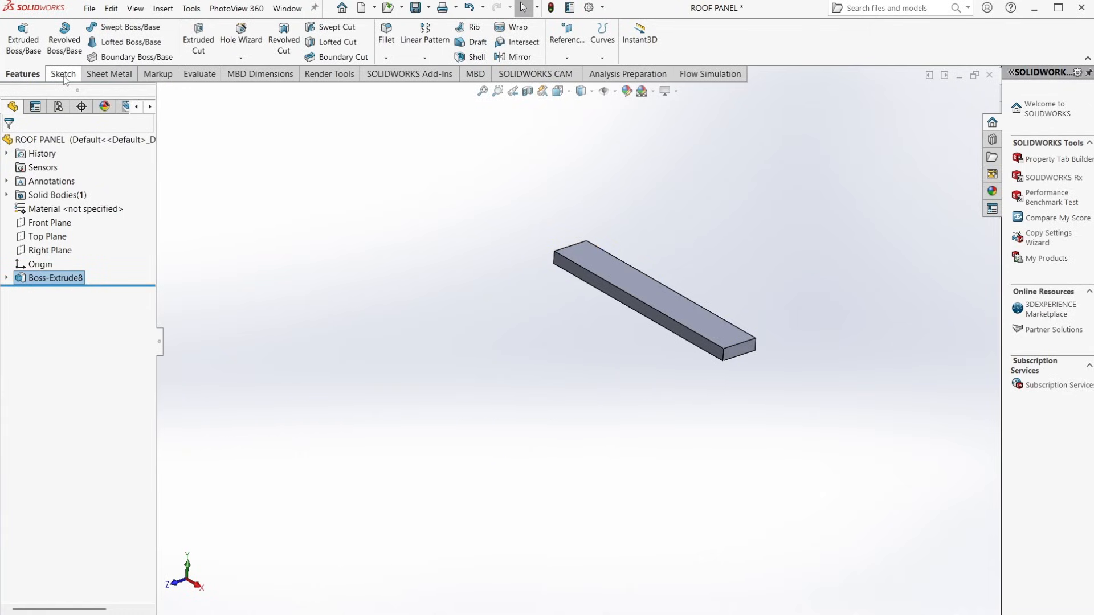
Step: Save the extruded rear deck strip as a separate part named DECKLID in the same folder
left_click(428, 8)
left_click(439, 40)
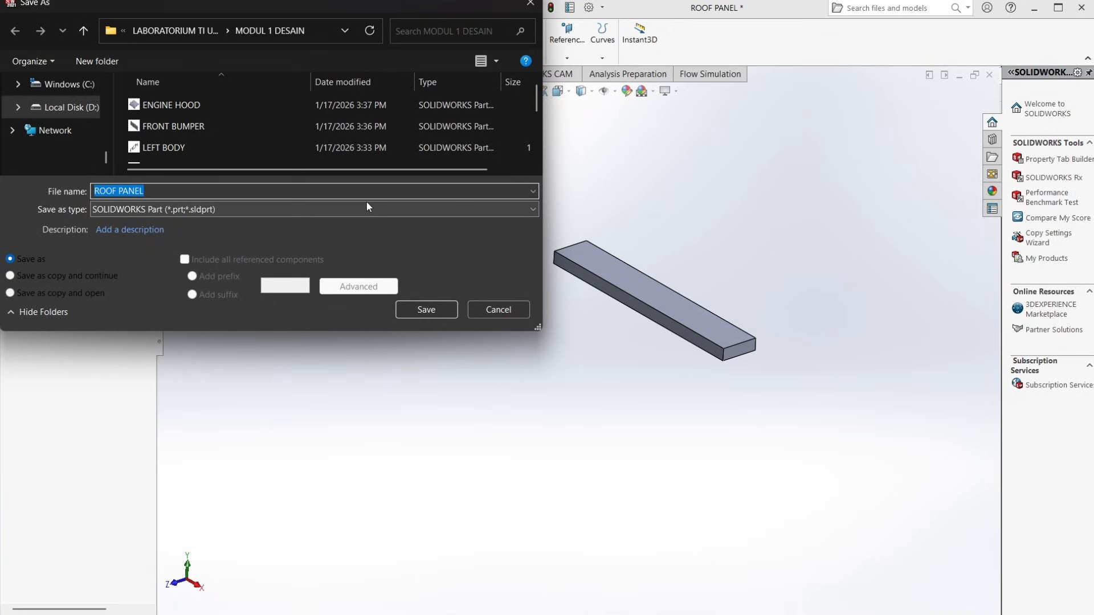
type("DECKLID")
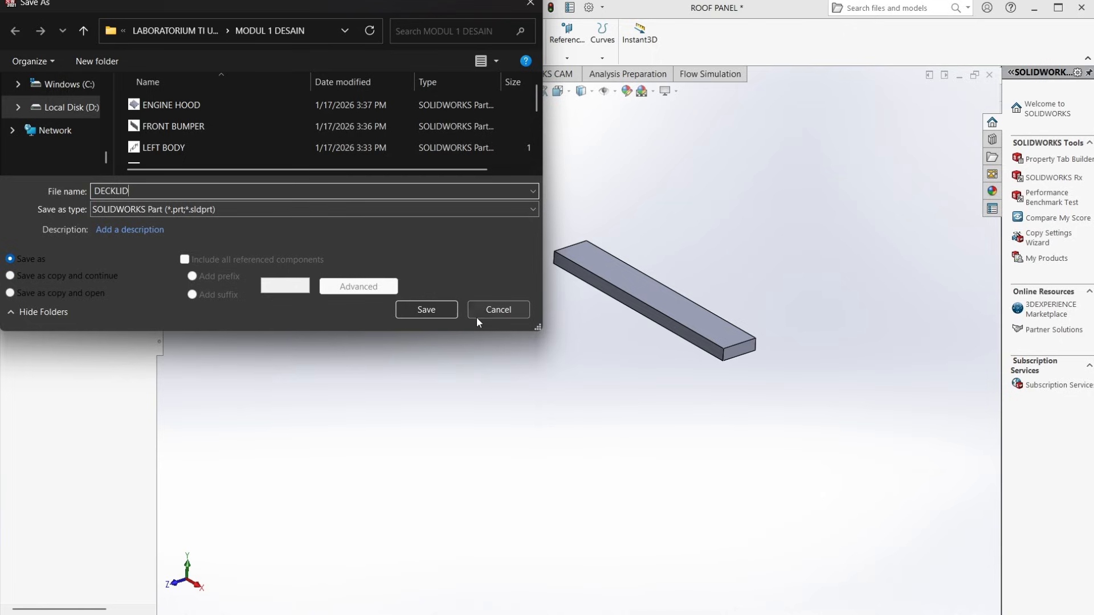
left_click(436, 316)
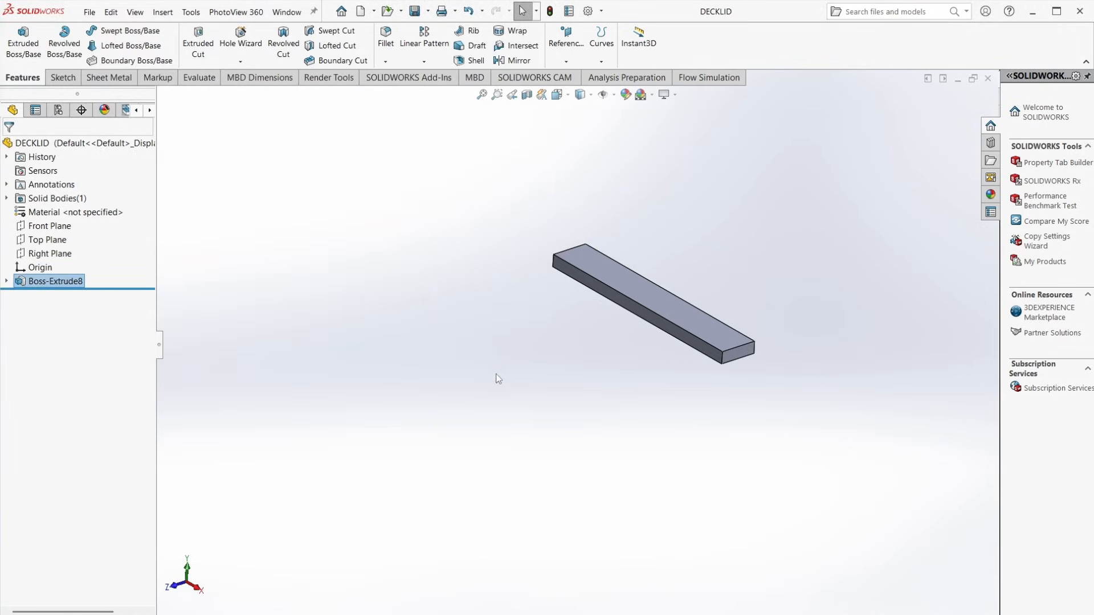
Step: Undo the decklid extrusion to return to editing the full car side-profile sketch
scroll(650, 324, "down", 4)
scroll(695, 315, "up", 4)
scroll(695, 315, "down", 3)
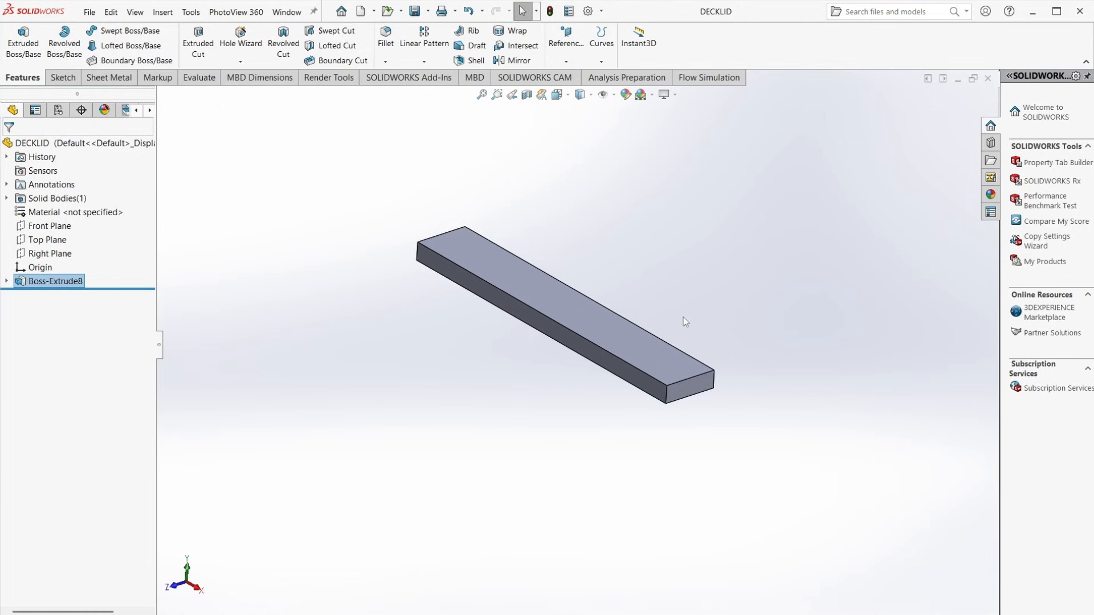
key("ctrl+Tab")
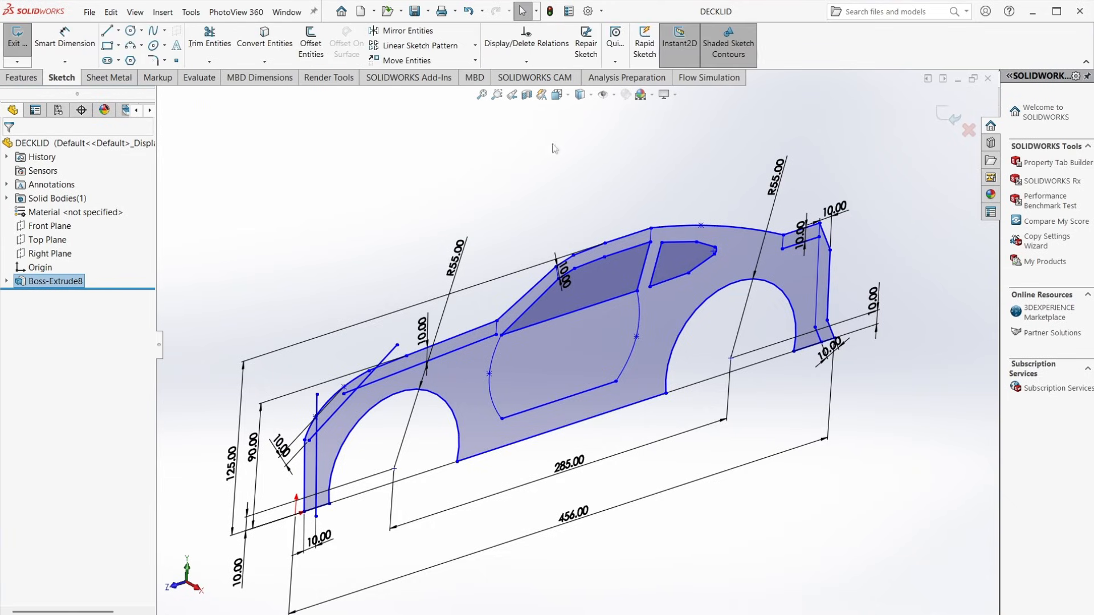
Step: Extrude the narrow region at the rear end of the car sketch 190 mm with the Mid Plane condition
left_click(30, 81)
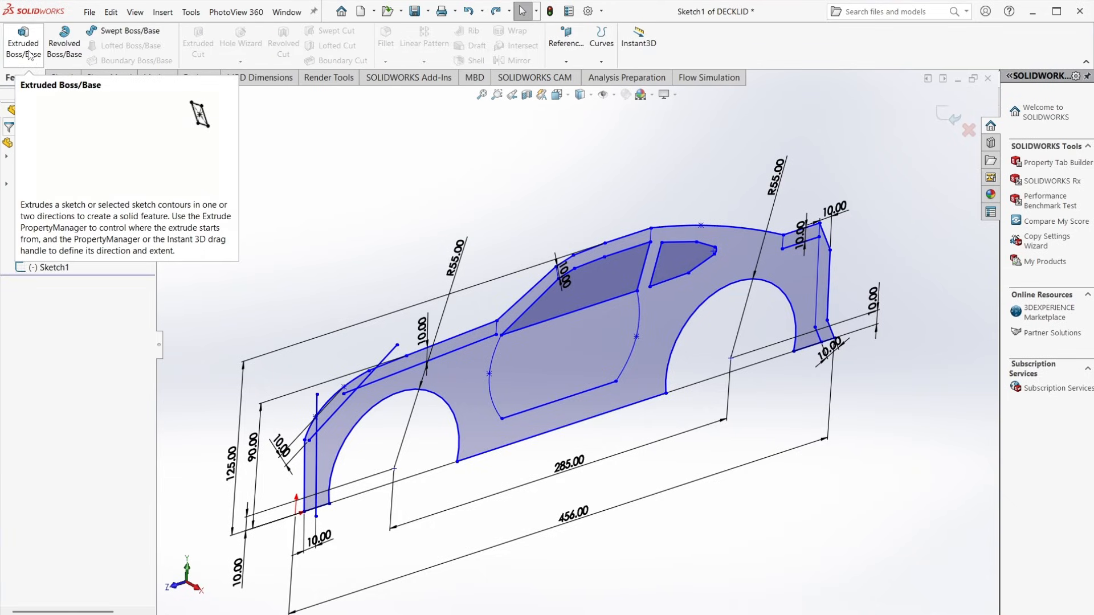
left_click(30, 55)
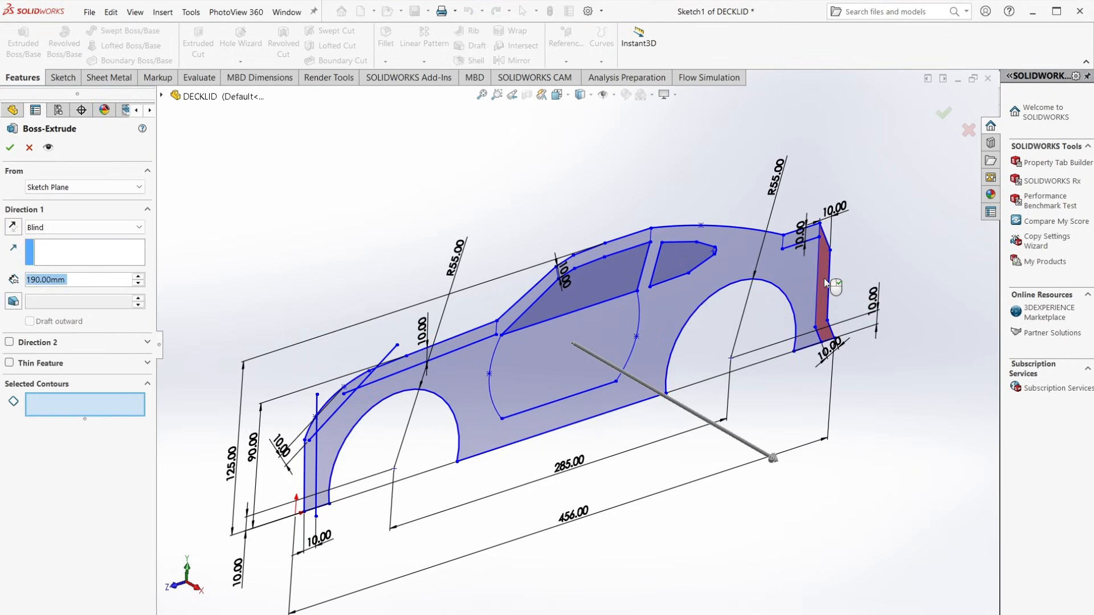
left_click(826, 283)
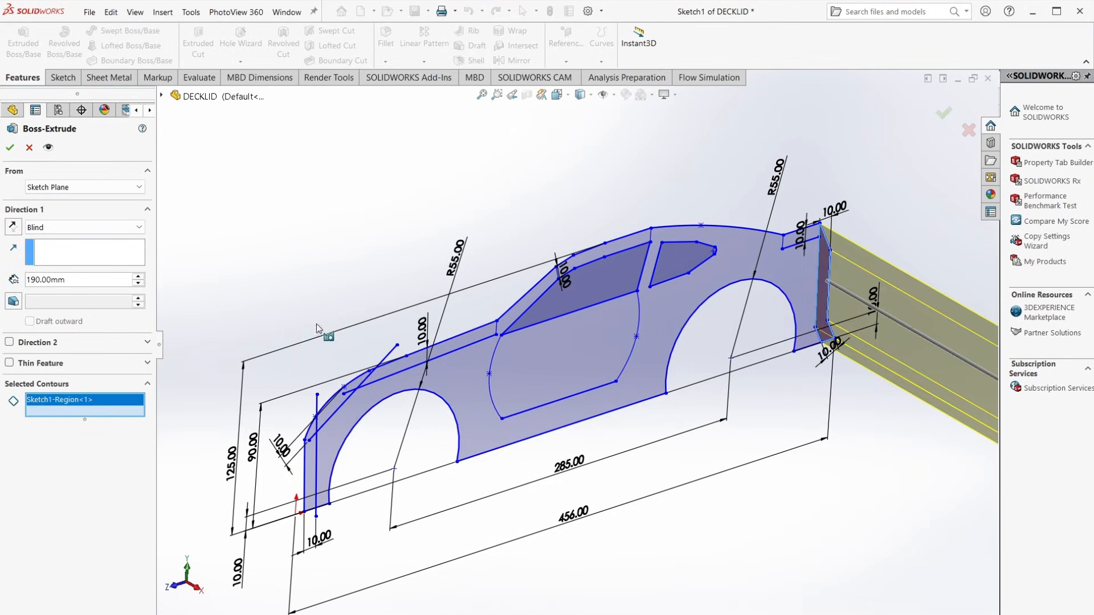
left_click(101, 228)
left_click(86, 289)
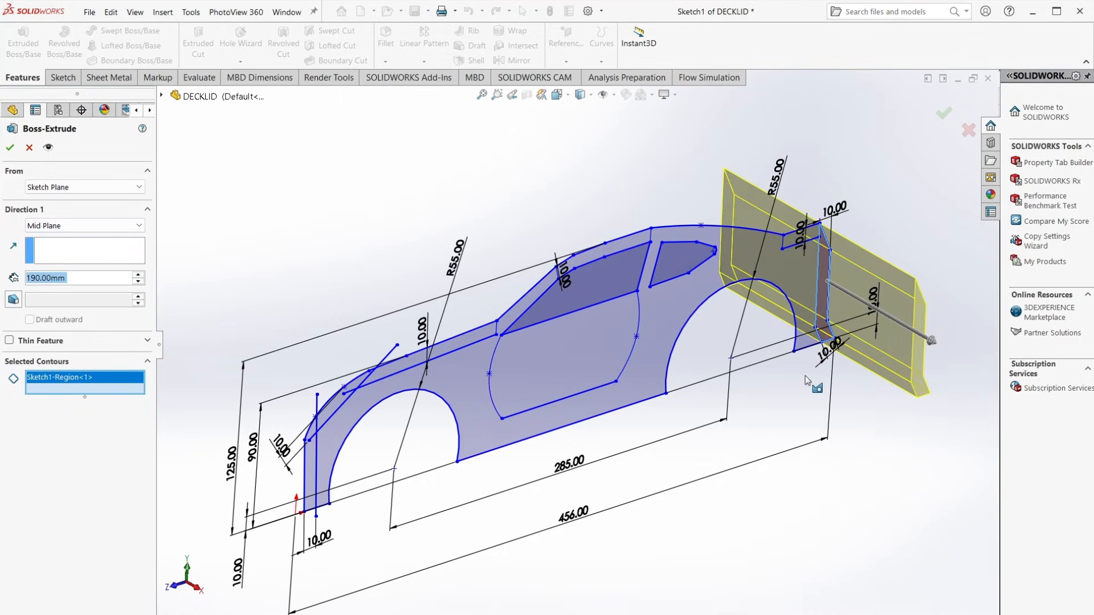
key("f")
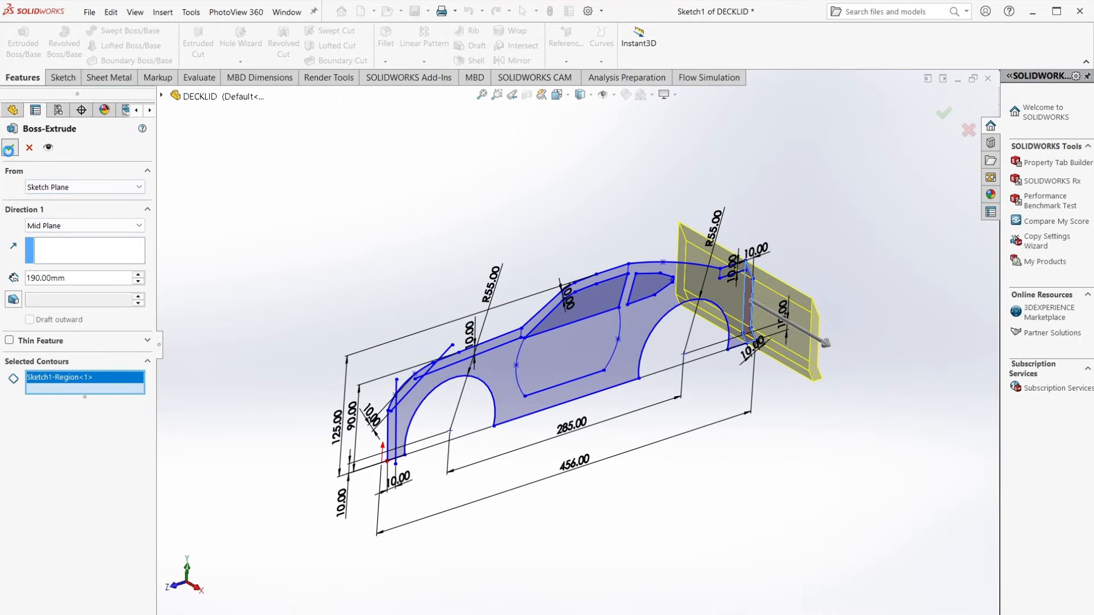
left_click(10, 148)
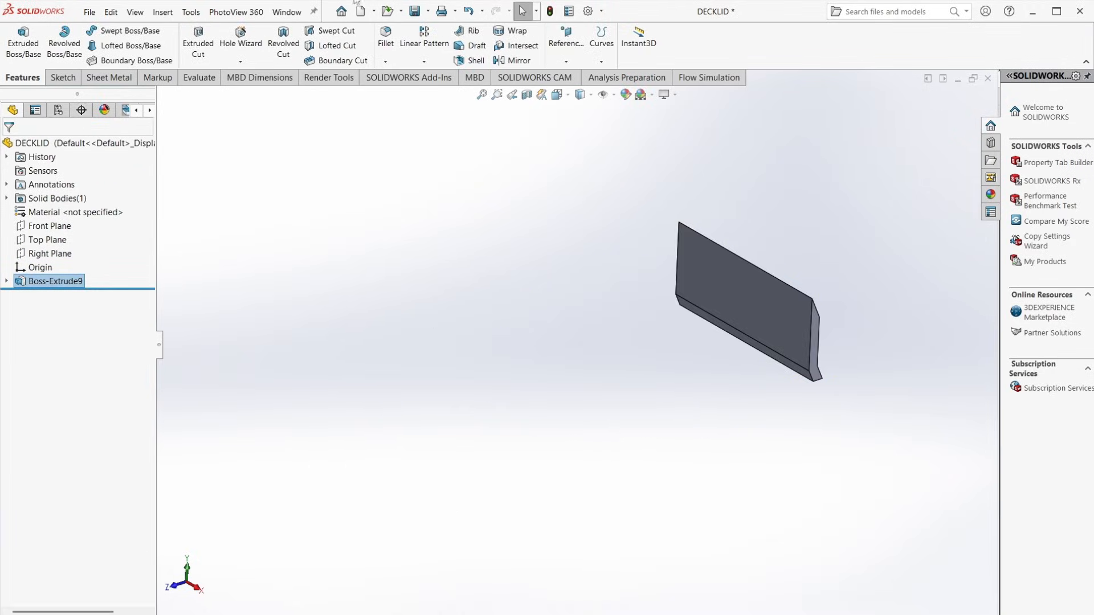
Step: Save the extruded rear panel as a separate part named BACK BUMPER in the MODUL 1 DESAIN folder
left_click(428, 11)
left_click(434, 27)
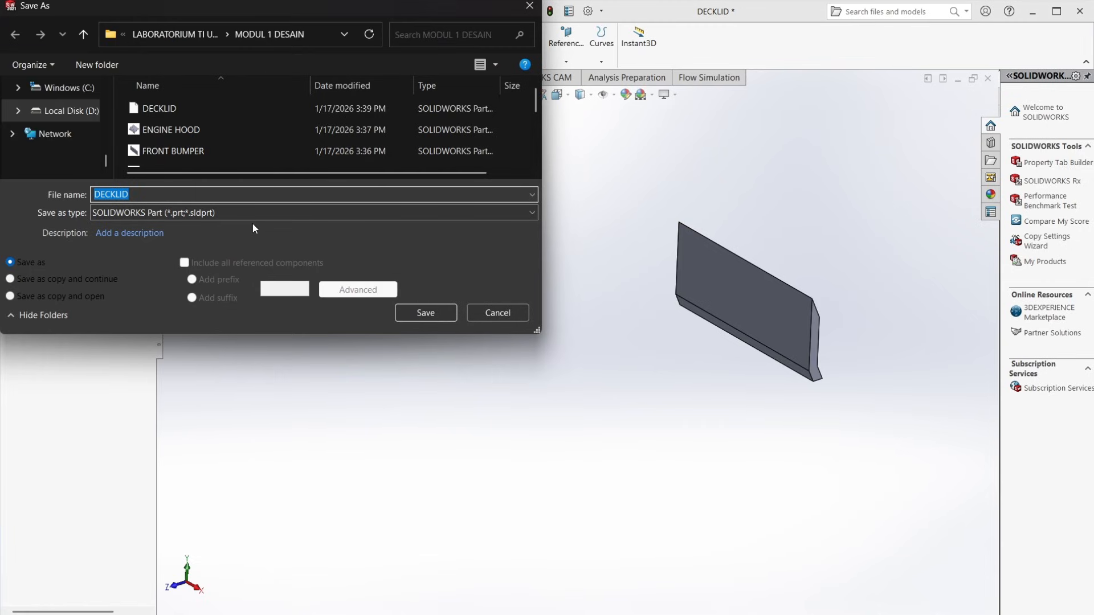
type("BACK BUMPER")
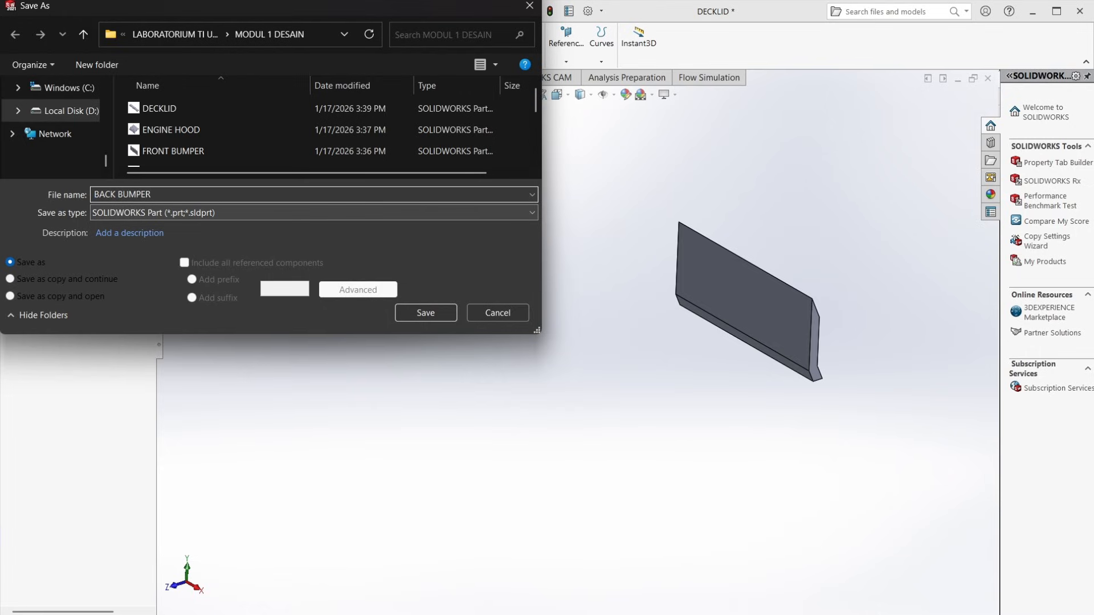
left_click(427, 311)
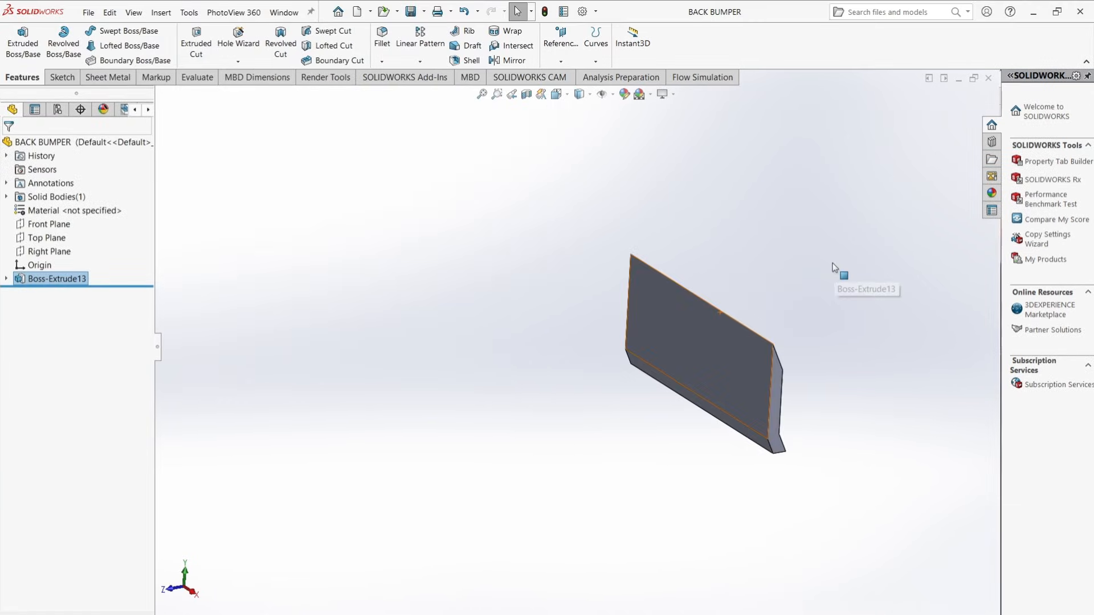
Step: Create a new assembly document for putting the car parts together
scroll(805, 384, "up", 2)
scroll(728, 373, "down", 2)
scroll(728, 374, "down", 1)
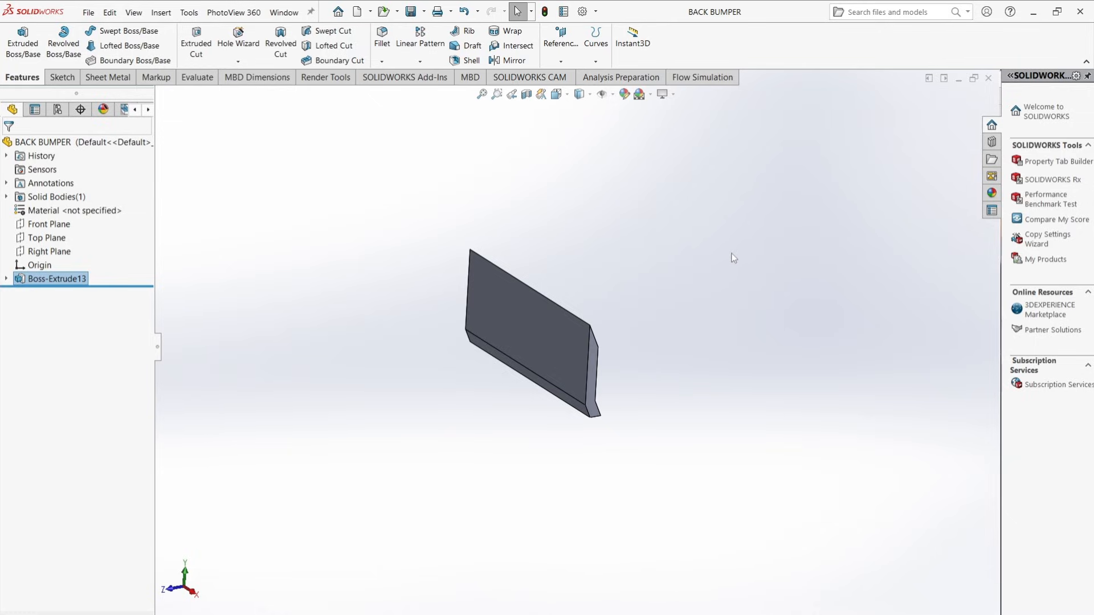
key("ctrl+n")
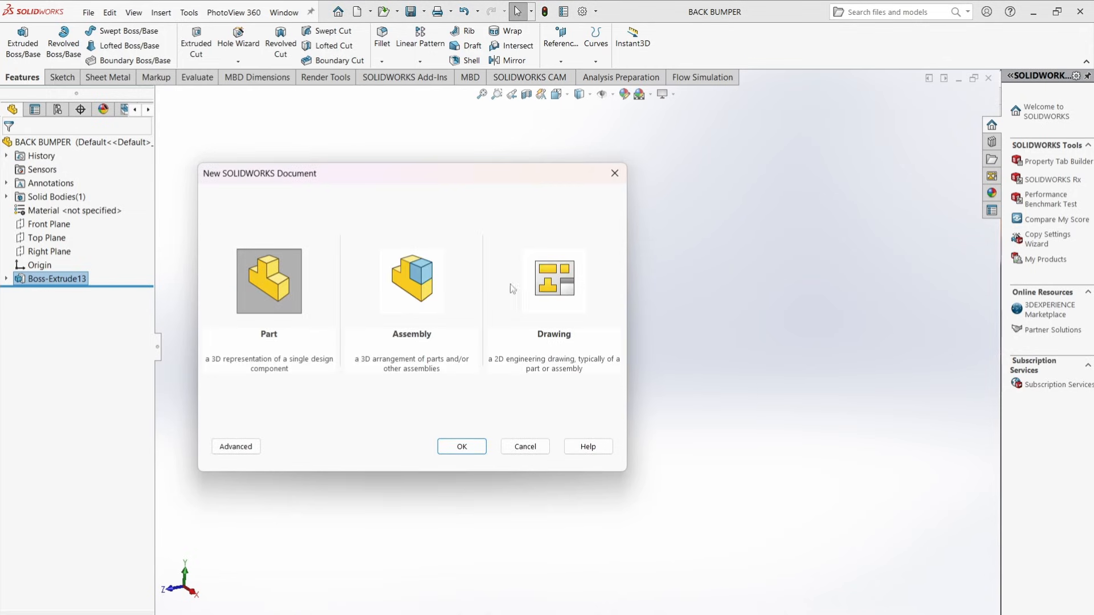
left_click(402, 291)
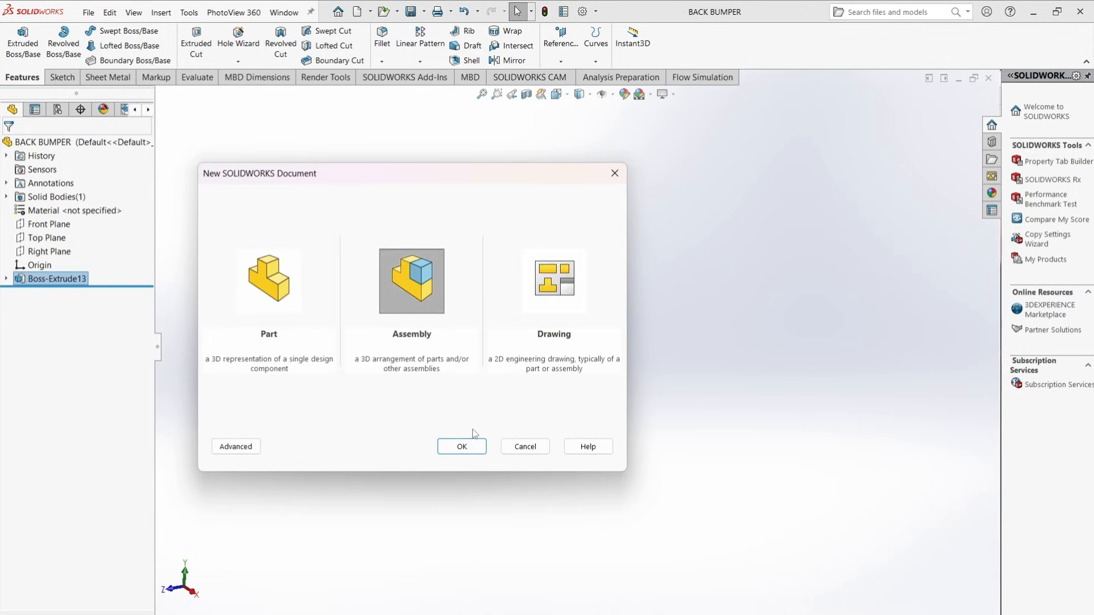
left_click(466, 446)
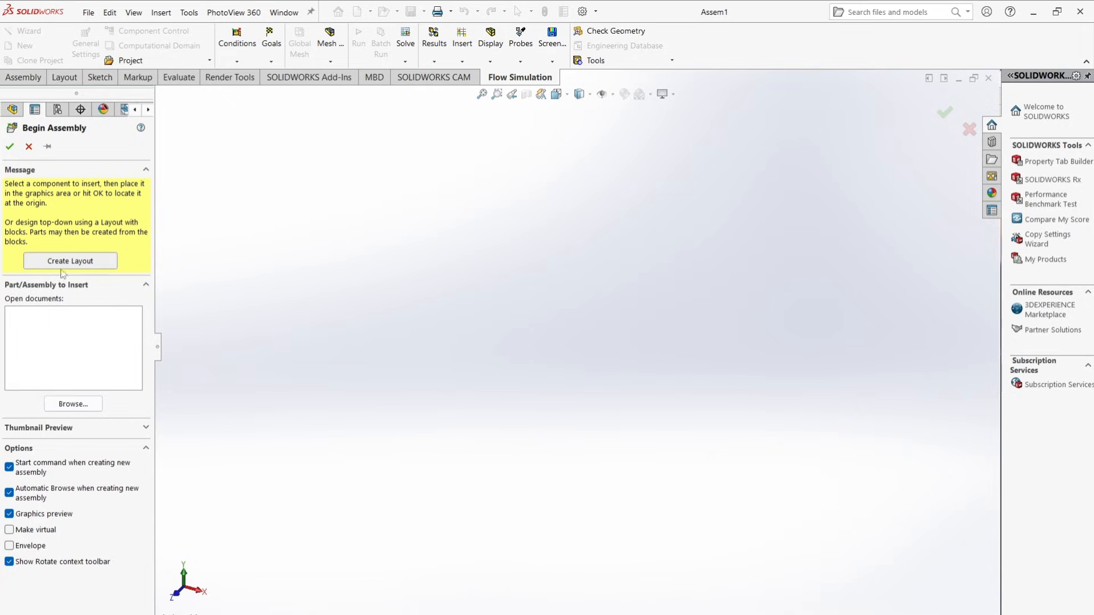
Step: Insert LEFT BODY.SLDPRT from the DESAIN MOBIL PTI 1 folder and place it as the assembly's first component
left_click(85, 406)
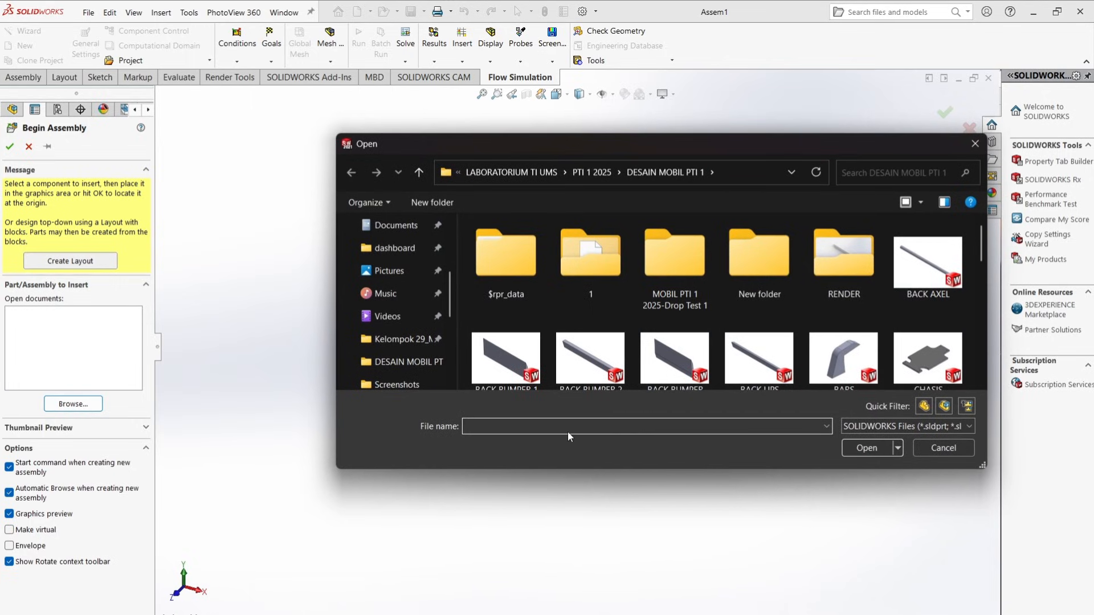
type("left")
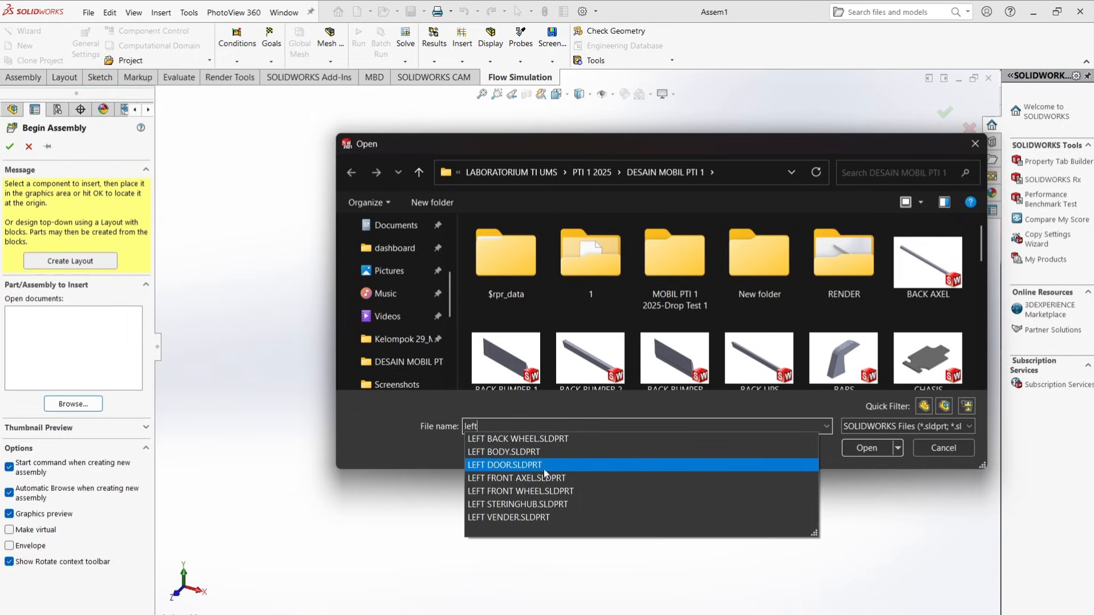
left_click(545, 453)
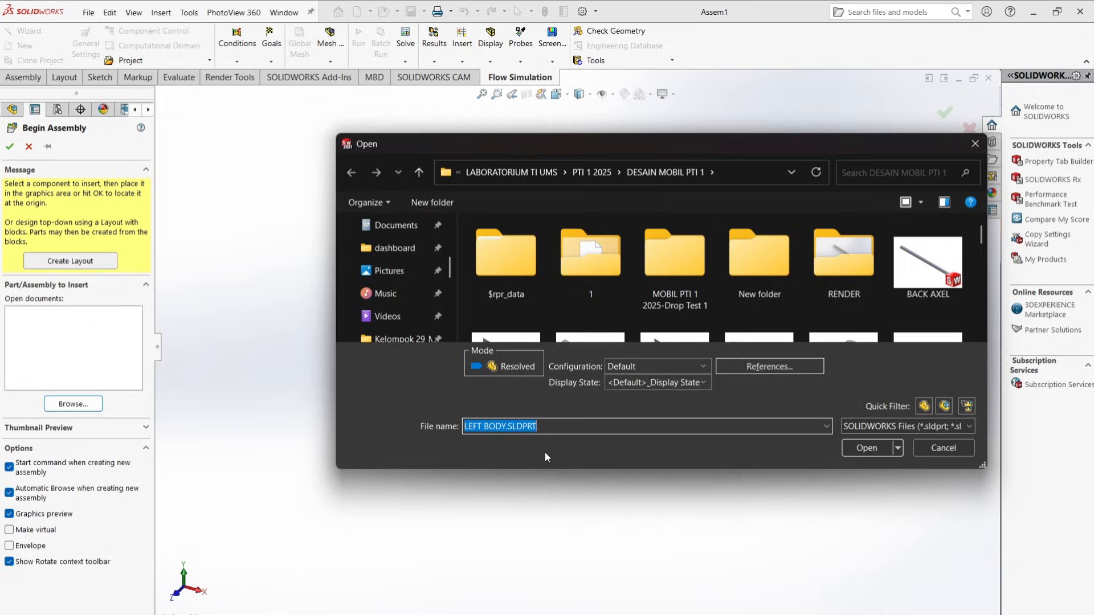
left_click(880, 449)
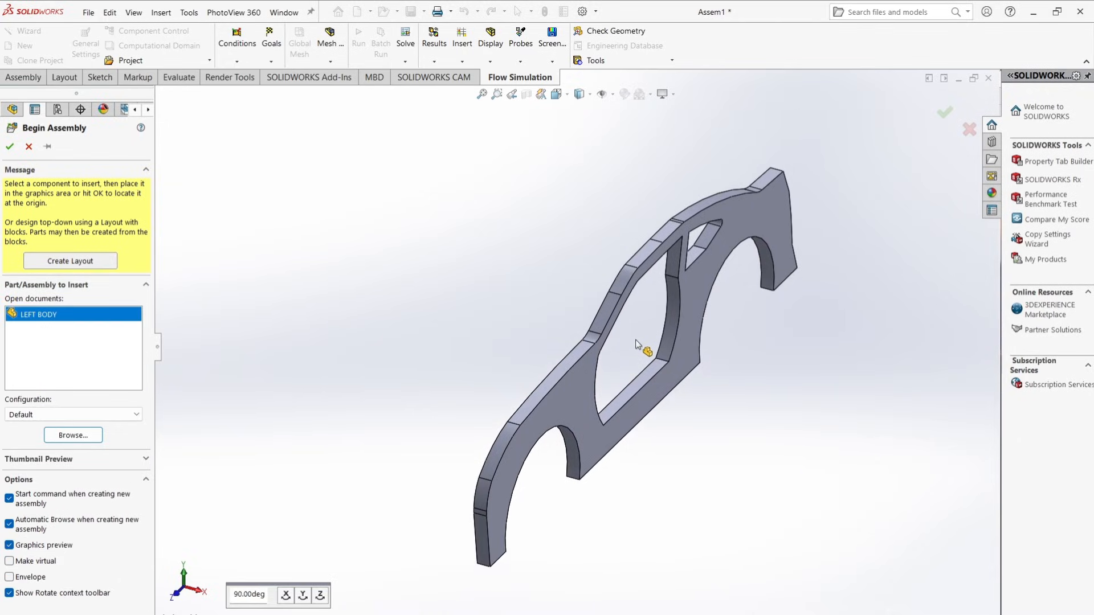
left_click(520, 342)
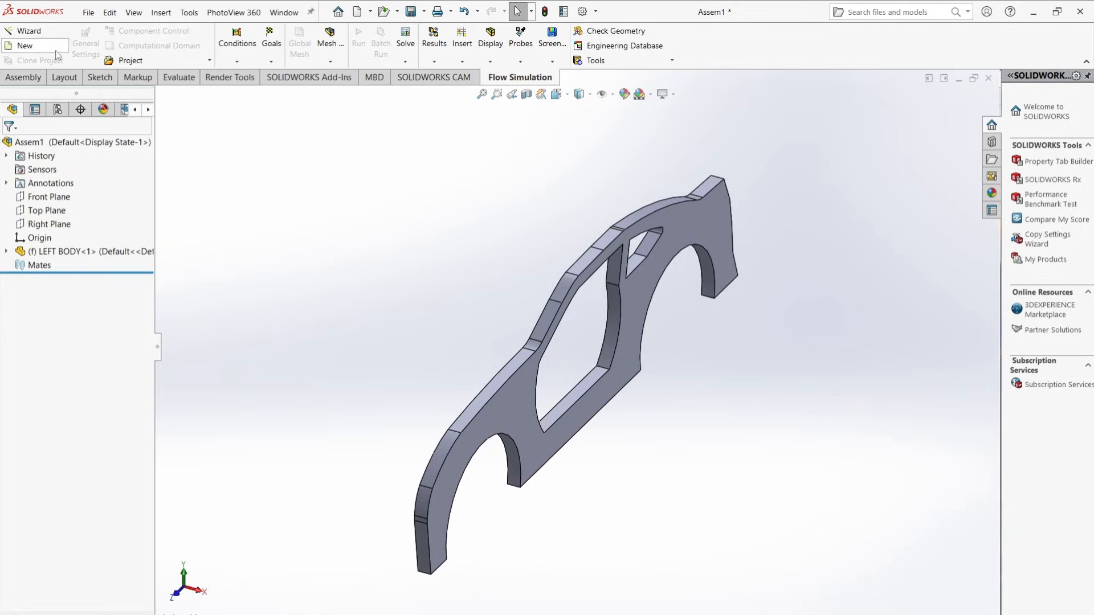
Step: Insert LEFT DOOR.SLDPRT from the DESAIN MOBIL PTI 1 folder as the assembly's second component
left_click(41, 80)
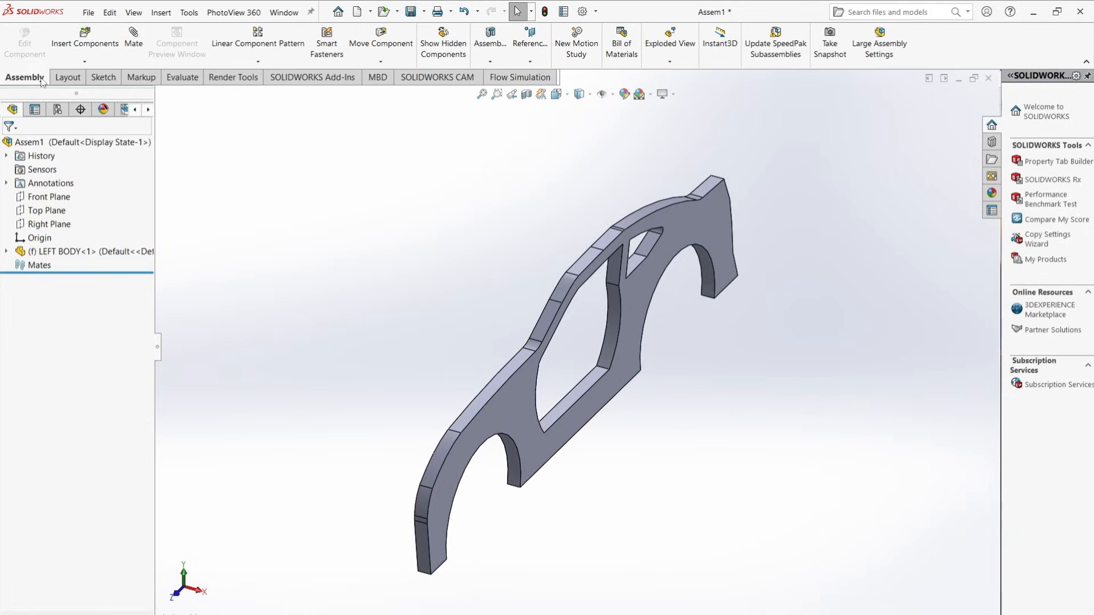
left_click(86, 40)
left_click(73, 392)
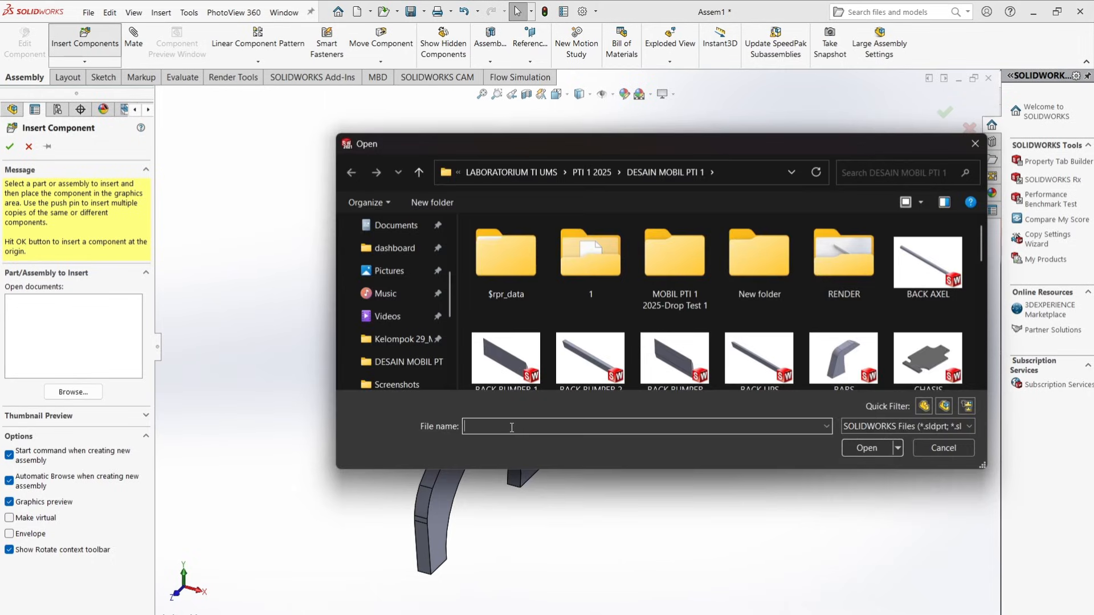
type("lef")
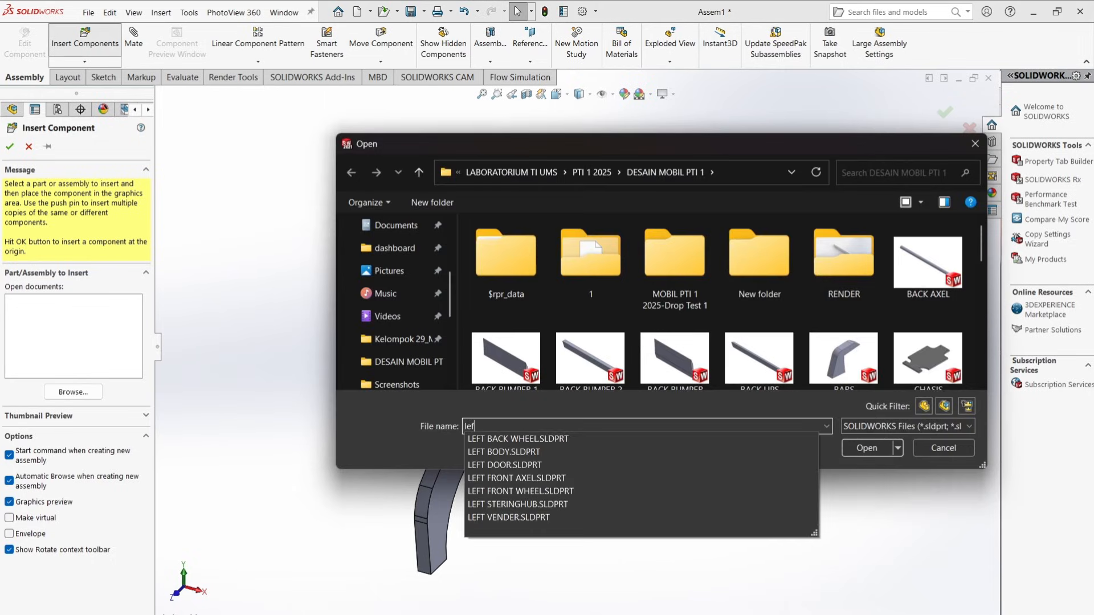
type("t")
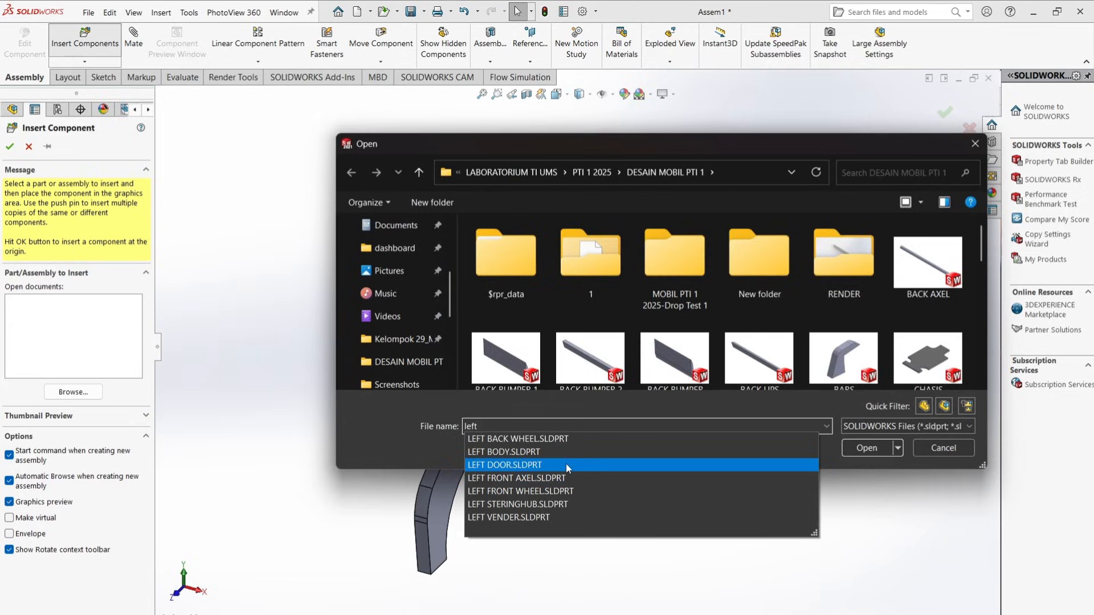
Step: Insert the LEFT DOOR part into the assembly and place it beside the left body's door opening
left_click(566, 464)
left_click(868, 447)
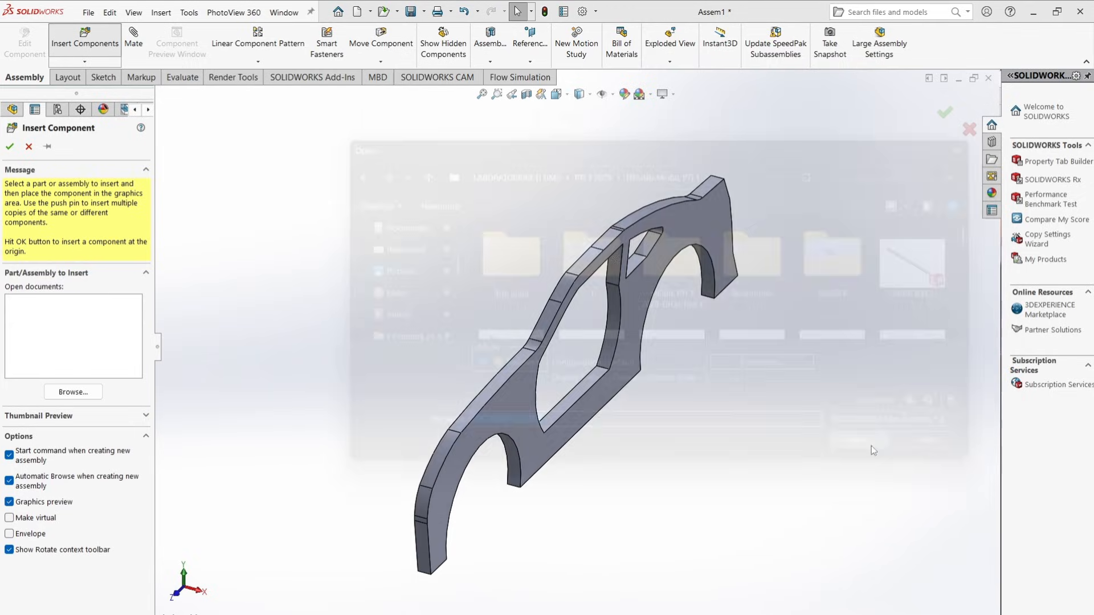
left_click(649, 359)
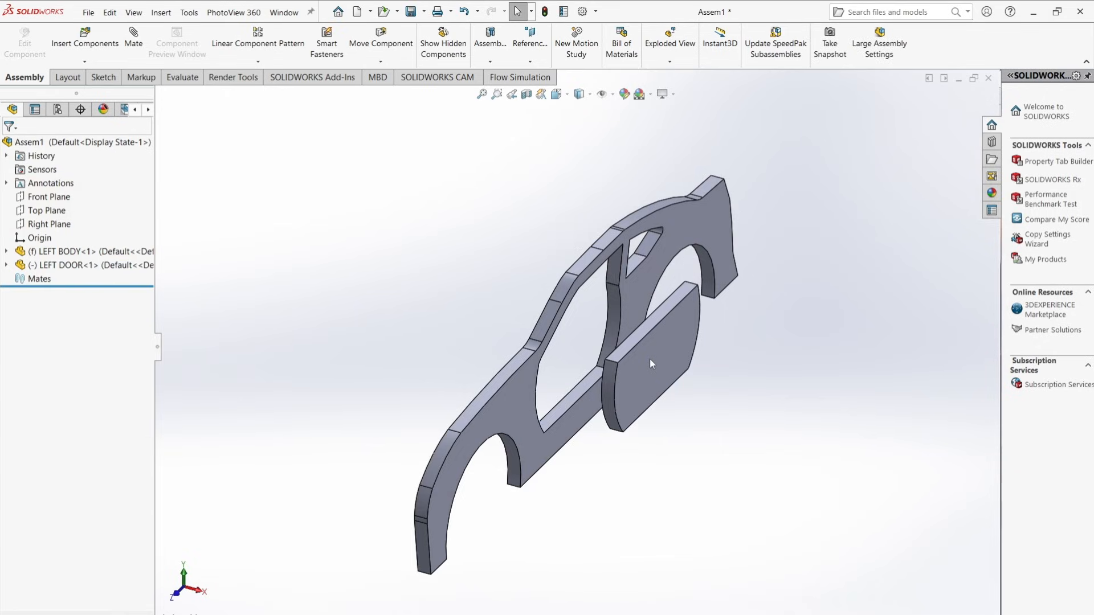
Step: Add a tangent mate between the curved front edge of the left body's door opening and the matching edge of the left door
left_click(136, 36)
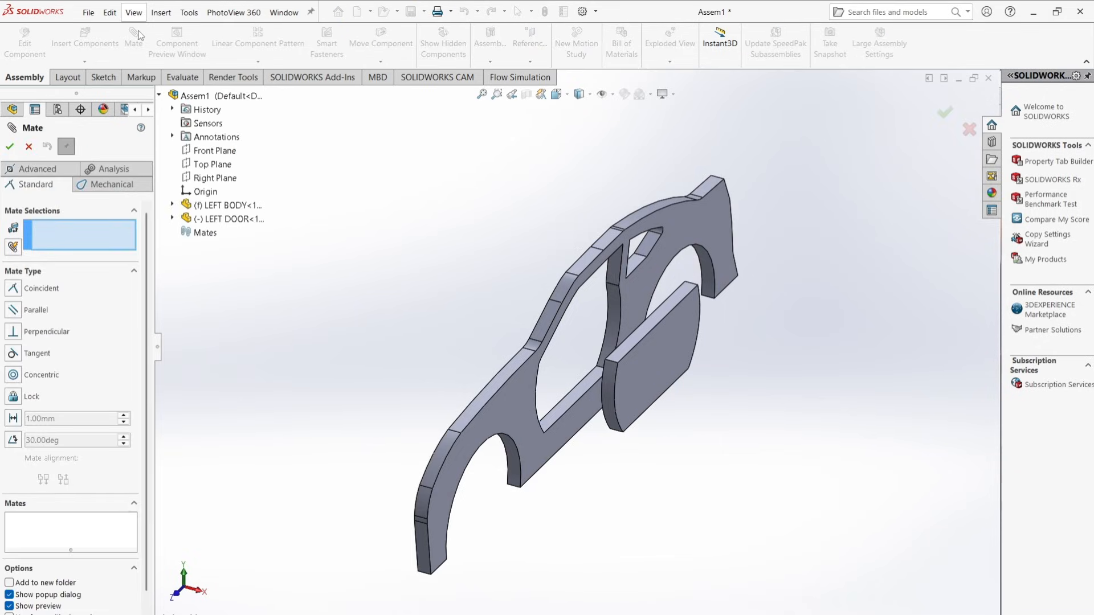
left_click(537, 398)
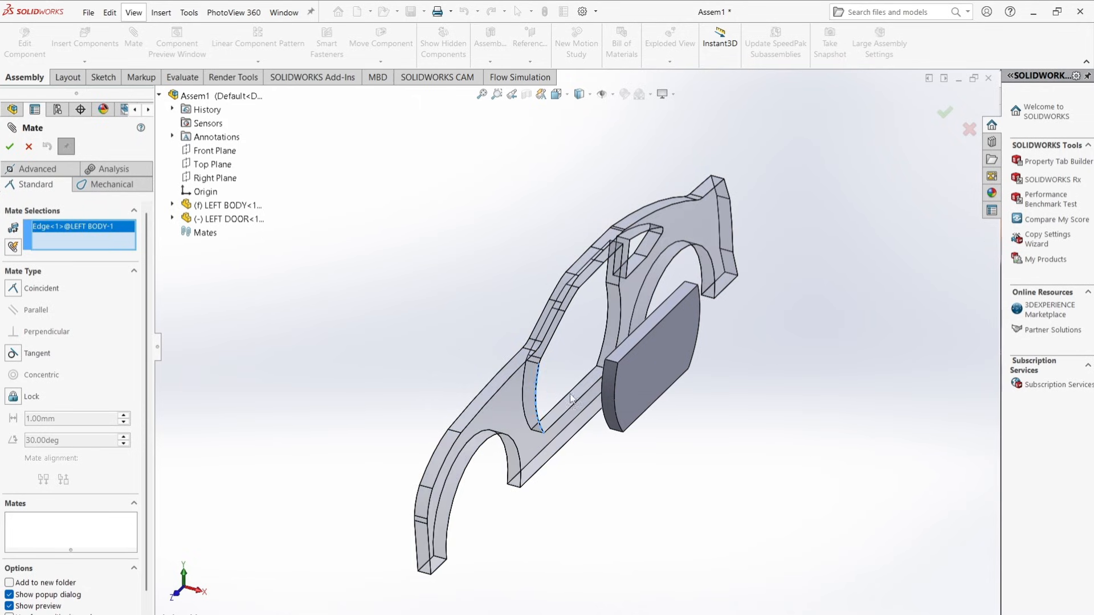
left_click(614, 380)
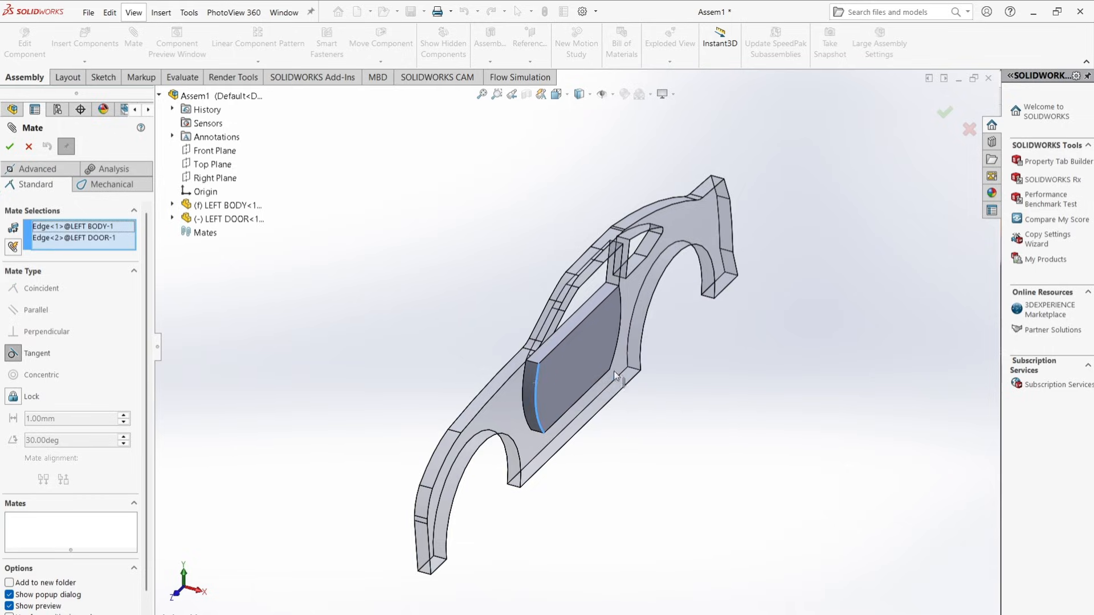
left_click(693, 379)
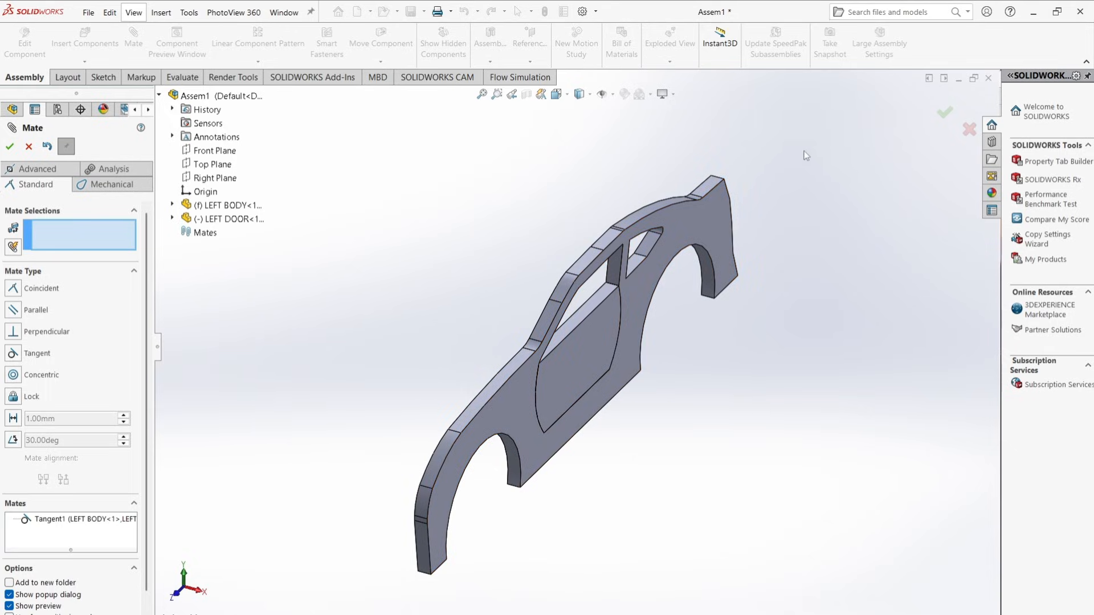
left_click(8, 147)
Step: Insert the RIGHT BODY part into the assembly and place it alongside the left body with a gap between them
left_click(87, 39)
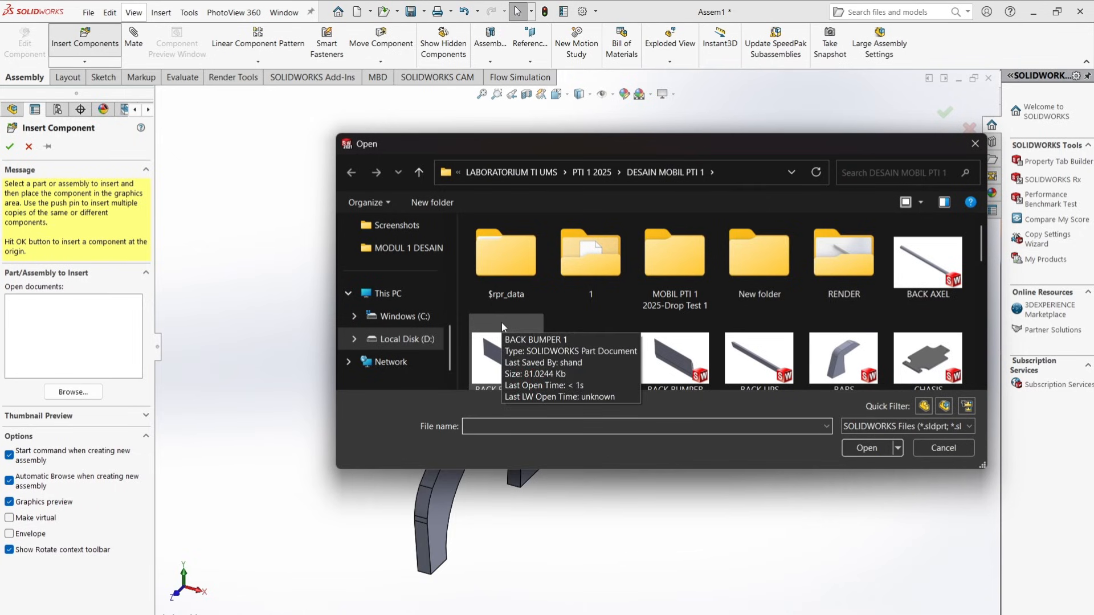
type("rig")
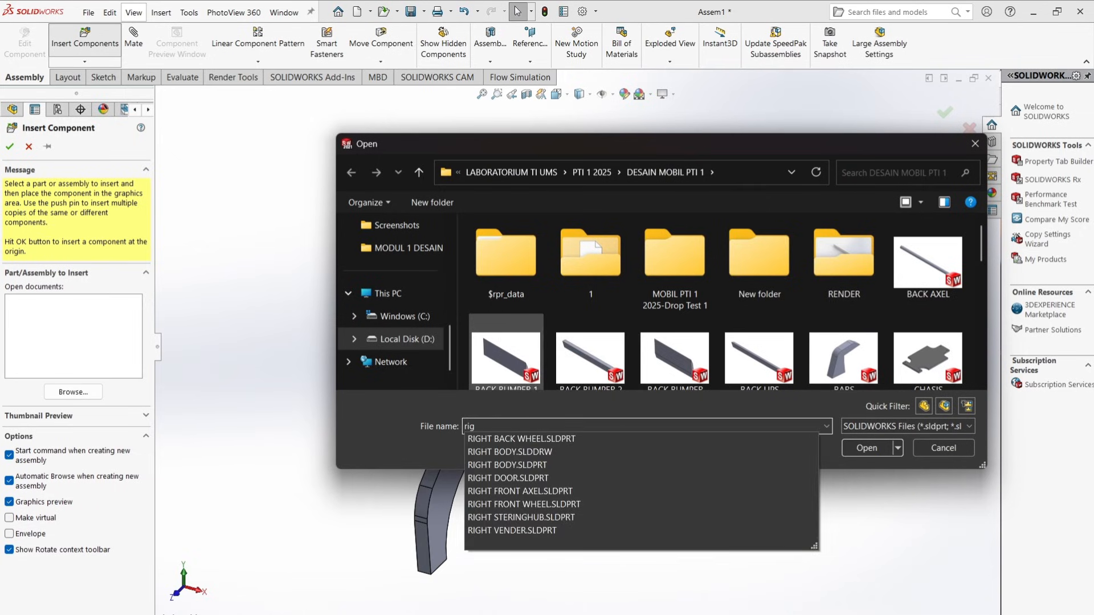
left_click(573, 466)
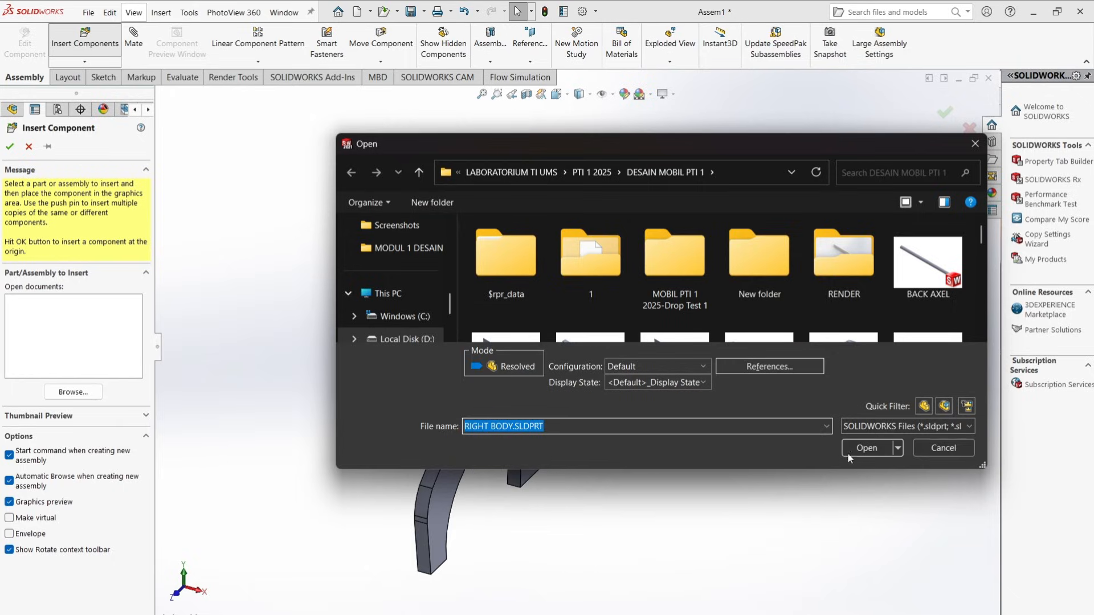
left_click(888, 450)
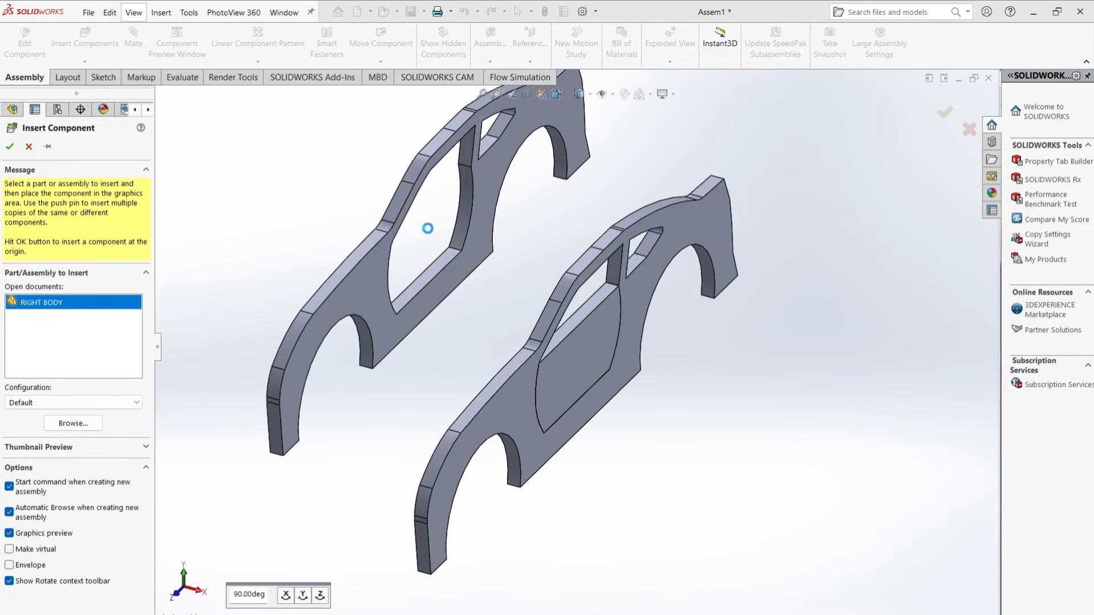
left_click(376, 241)
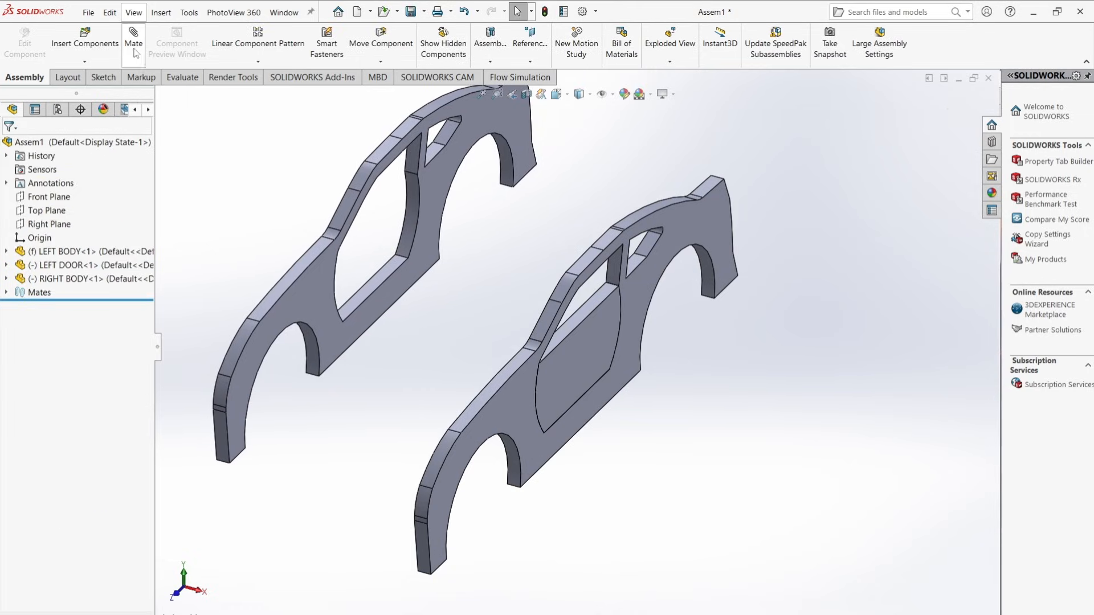
Step: Insert the RIGHT DOOR part into the assembly and place it near the right body's door opening
left_click(107, 50)
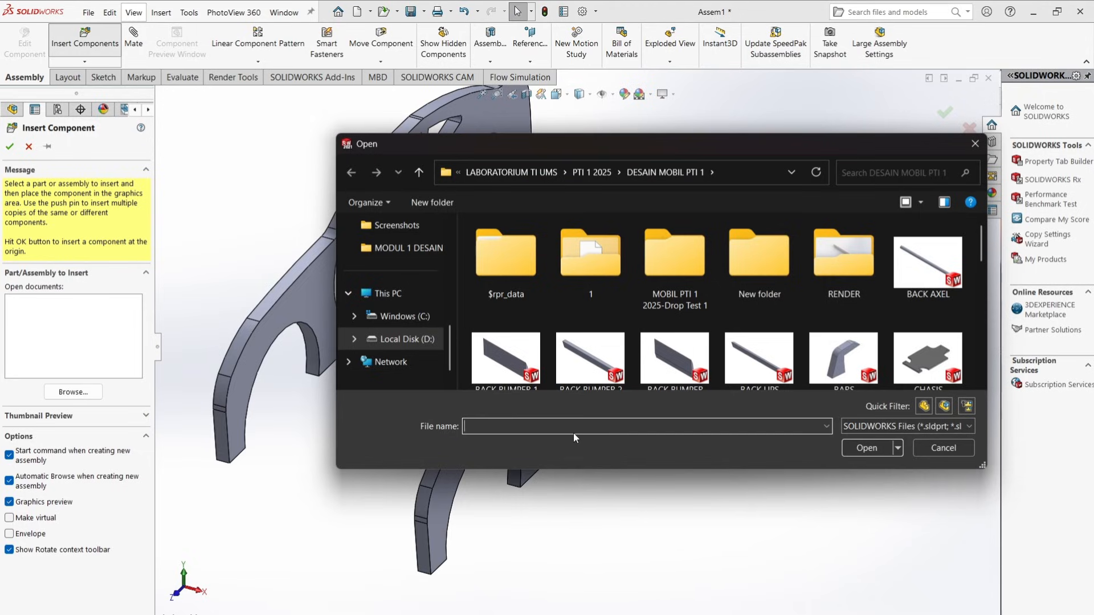
type("rig")
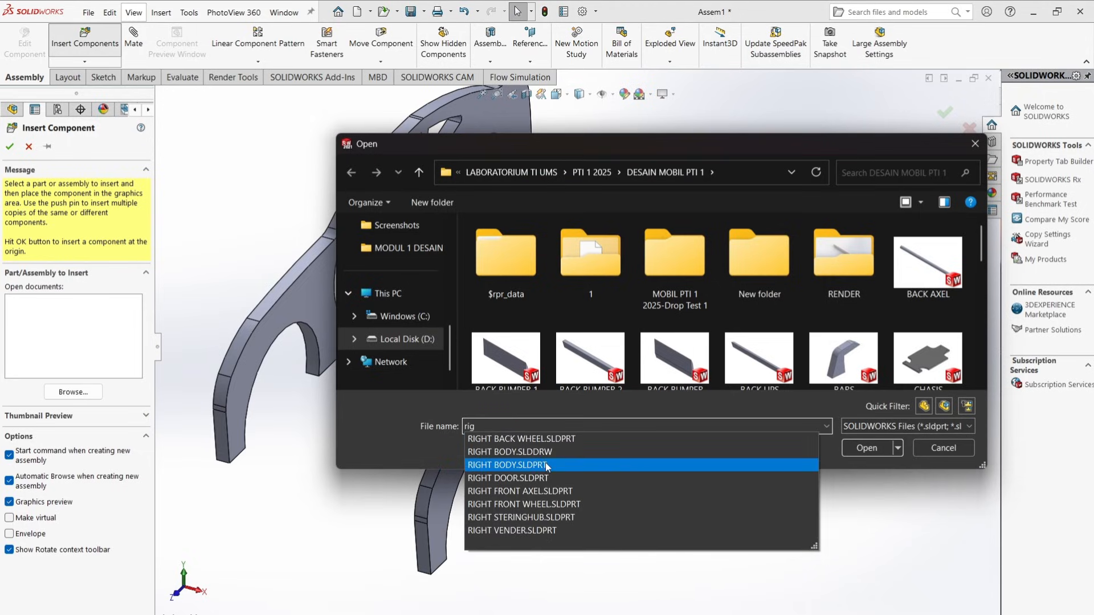
left_click(578, 481)
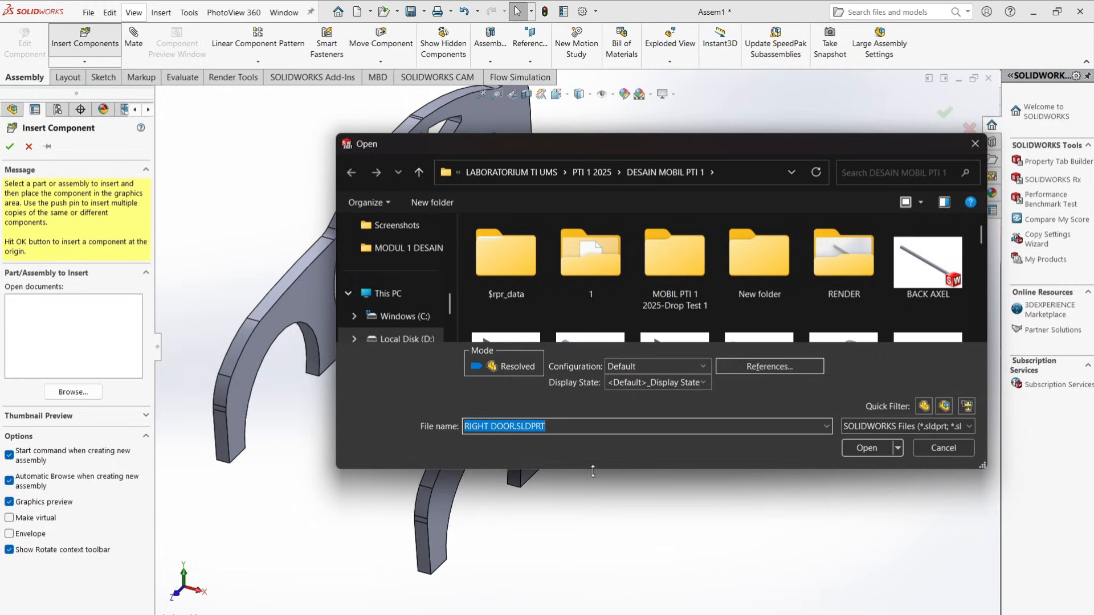
left_click(869, 450)
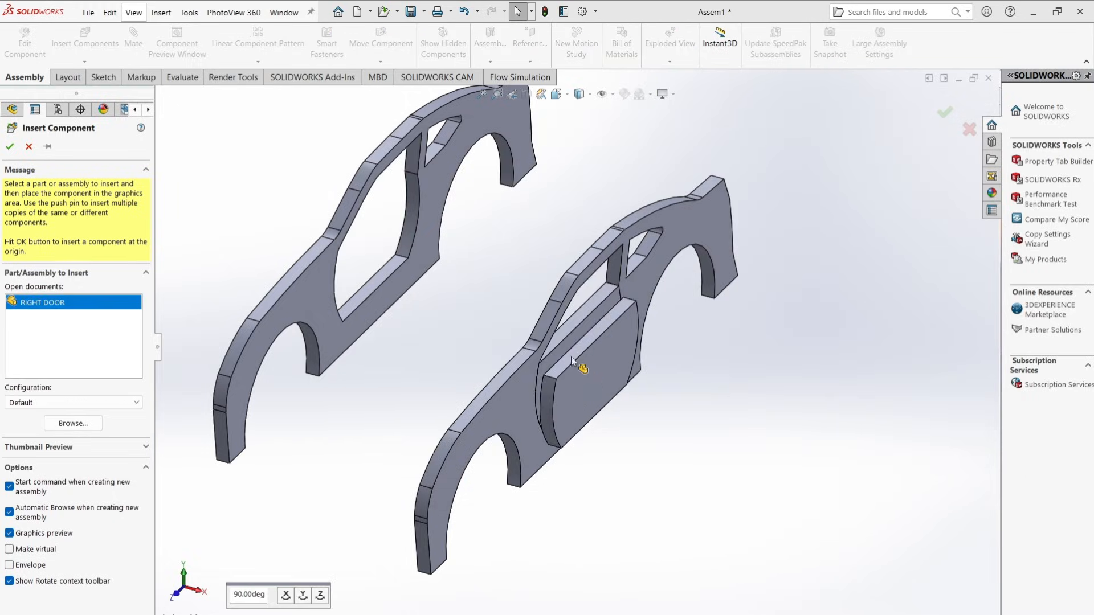
left_click(386, 274)
Step: Add a tangent mate between the curved edge of the right body's door opening and the matching edge of the right door
middle_click_drag(386, 293, 456, 331)
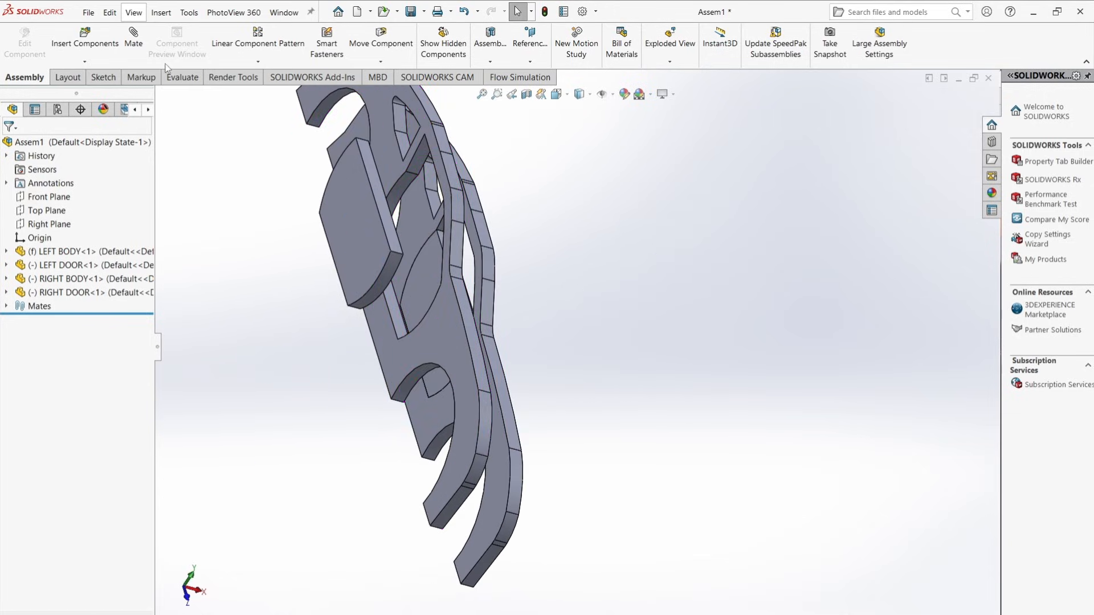
left_click(133, 39)
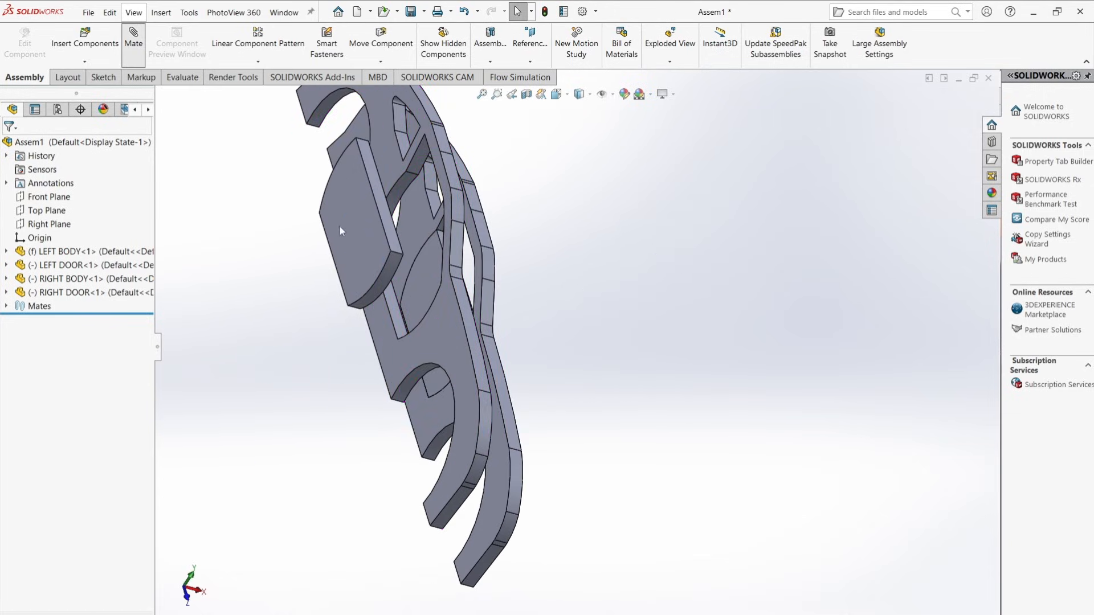
left_click(414, 332)
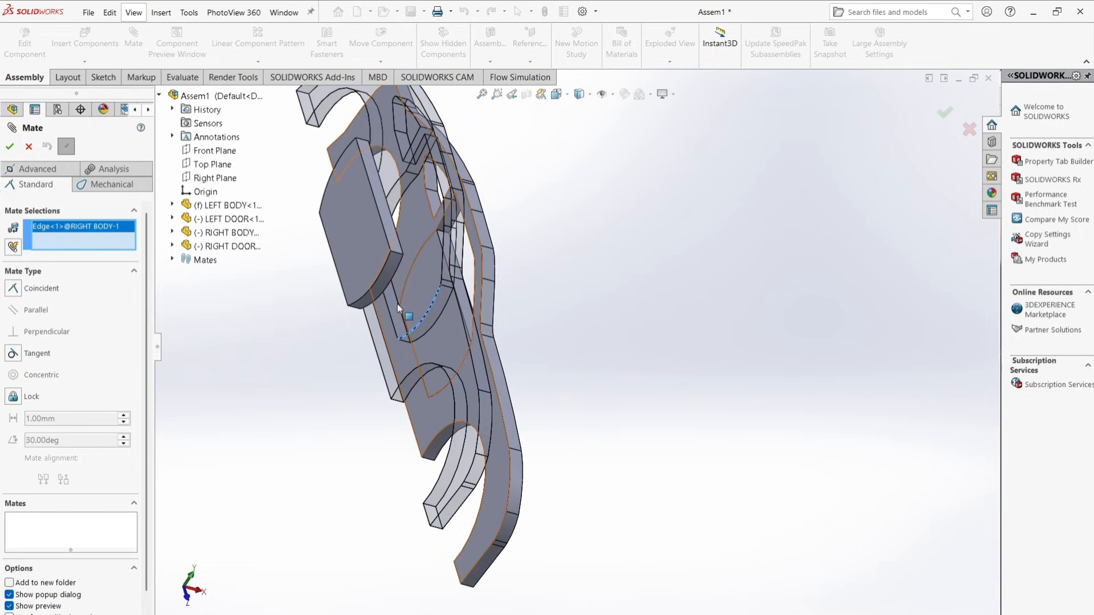
left_click(383, 272)
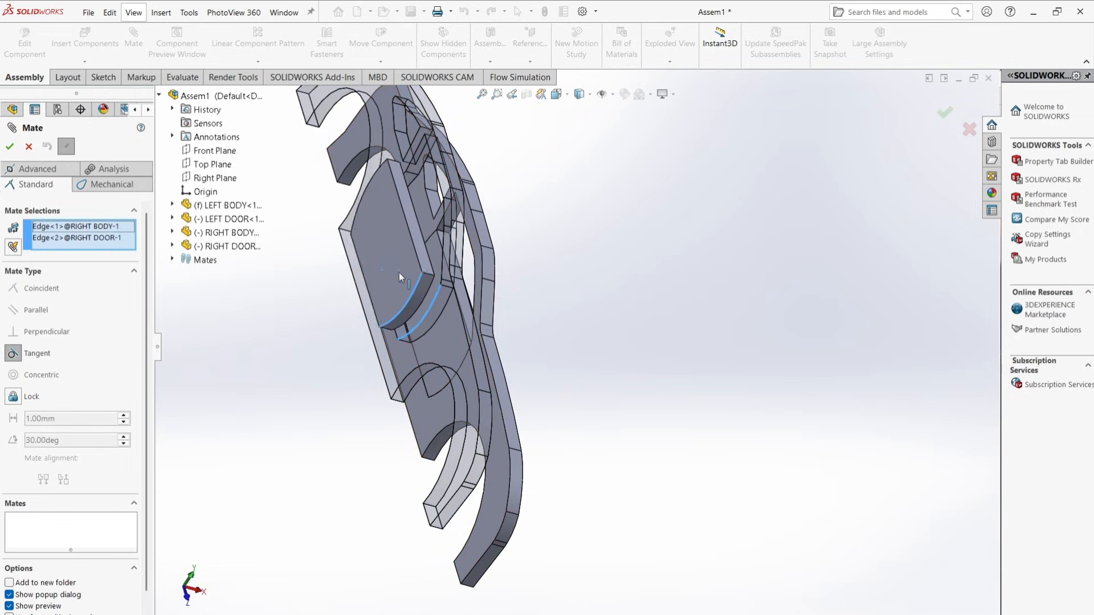
left_click(587, 309)
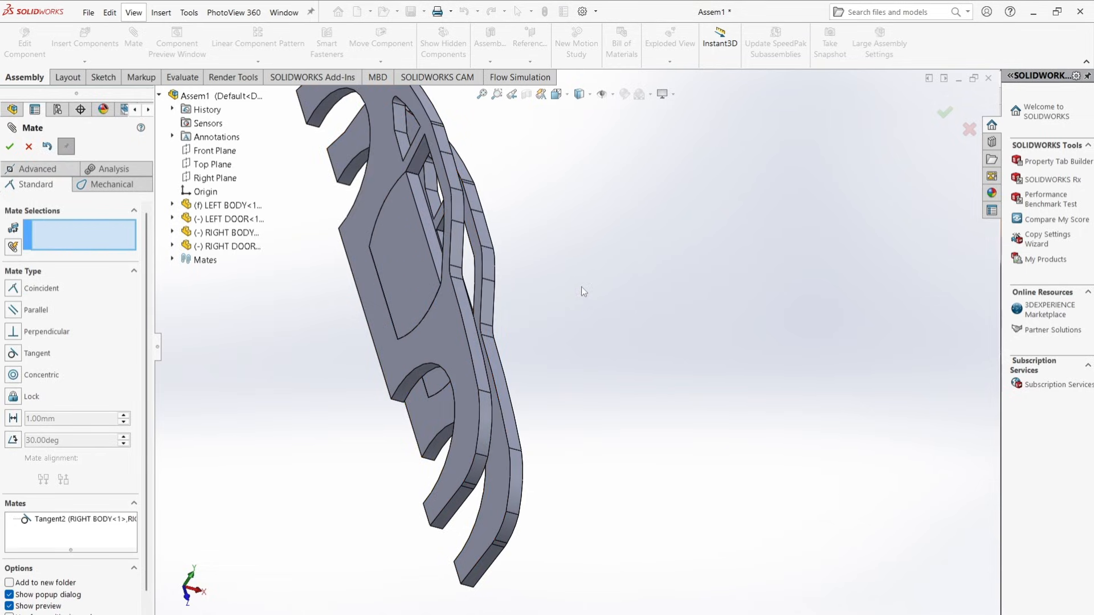
key("ctrl+7")
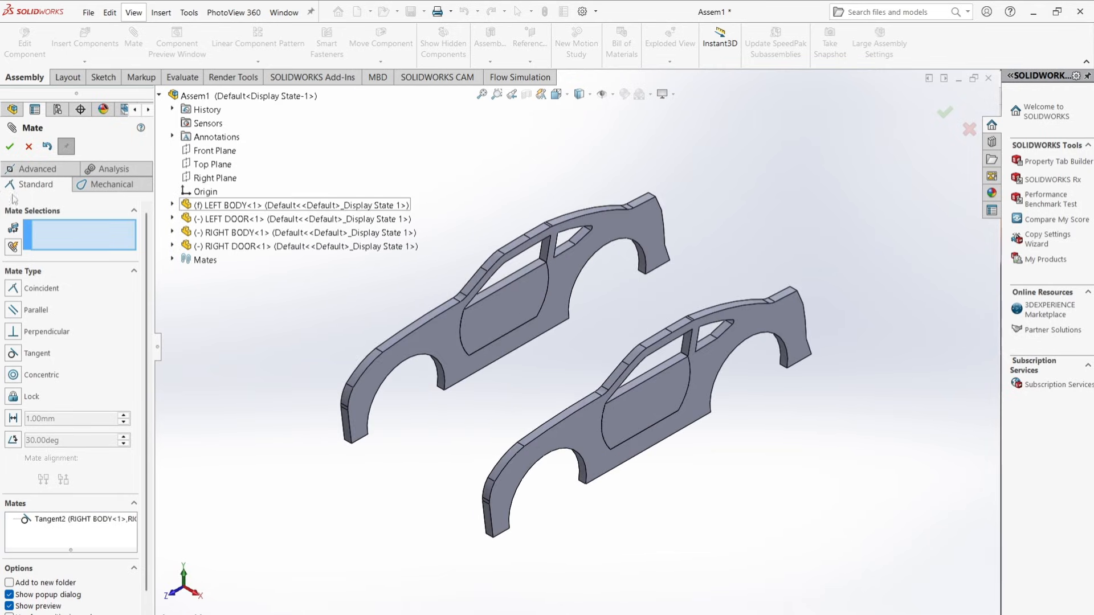
left_click(9, 146)
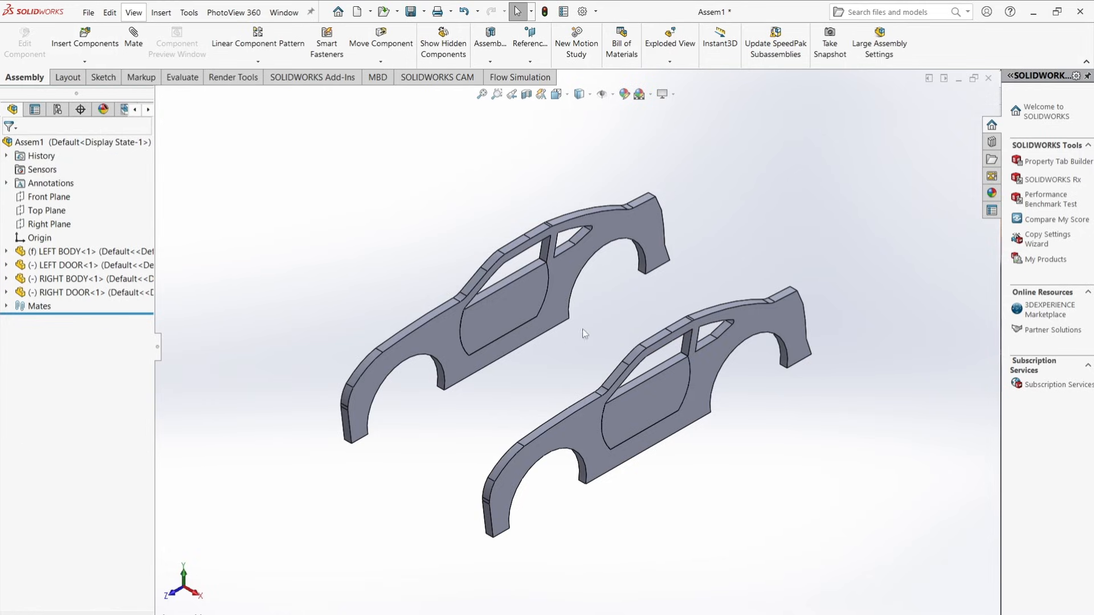
Step: Insert the FRONT BUMPER part into the assembly and place it near the front ends of the two side bodies
left_click(85, 39)
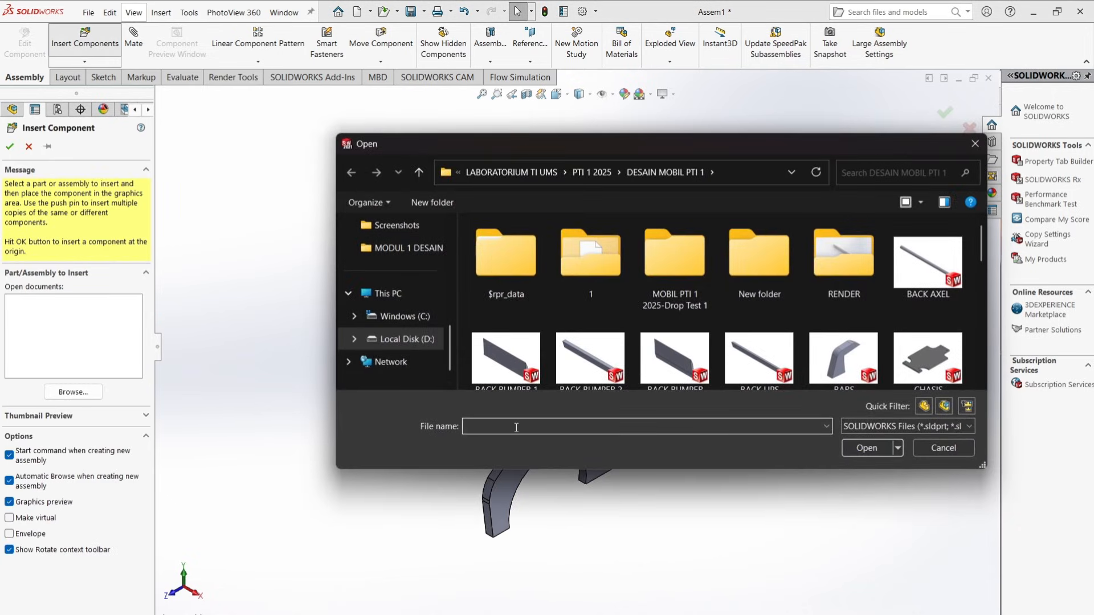
type("fro")
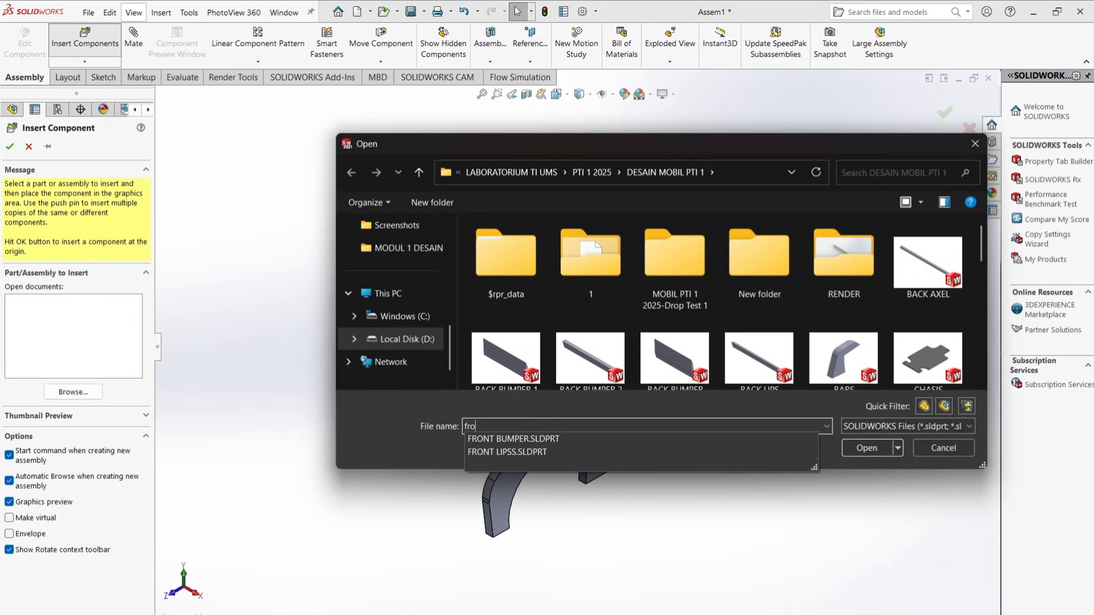
left_click(544, 444)
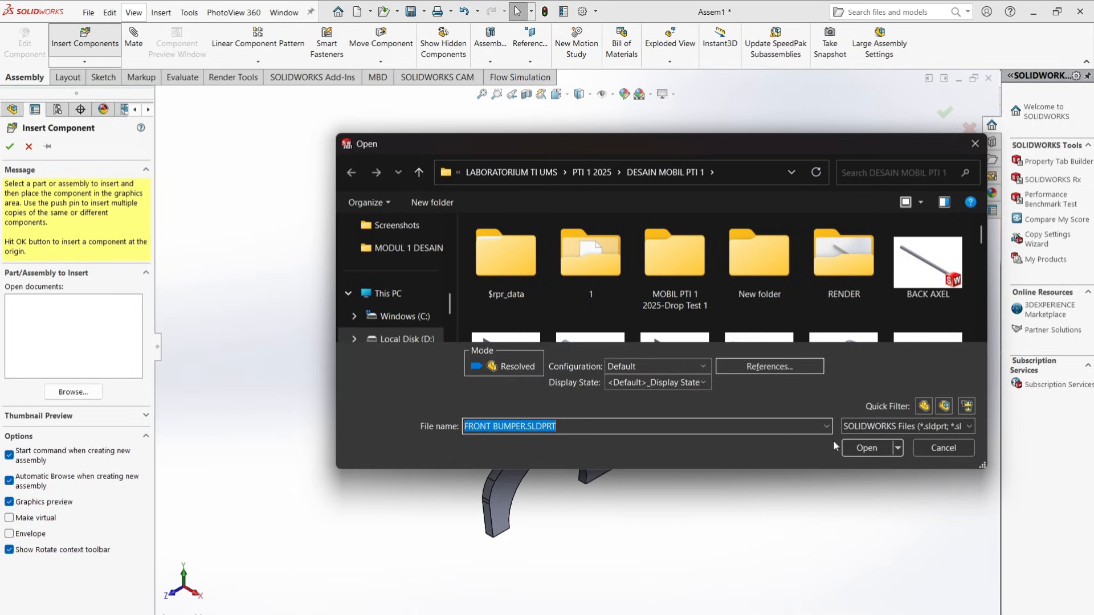
left_click(853, 447)
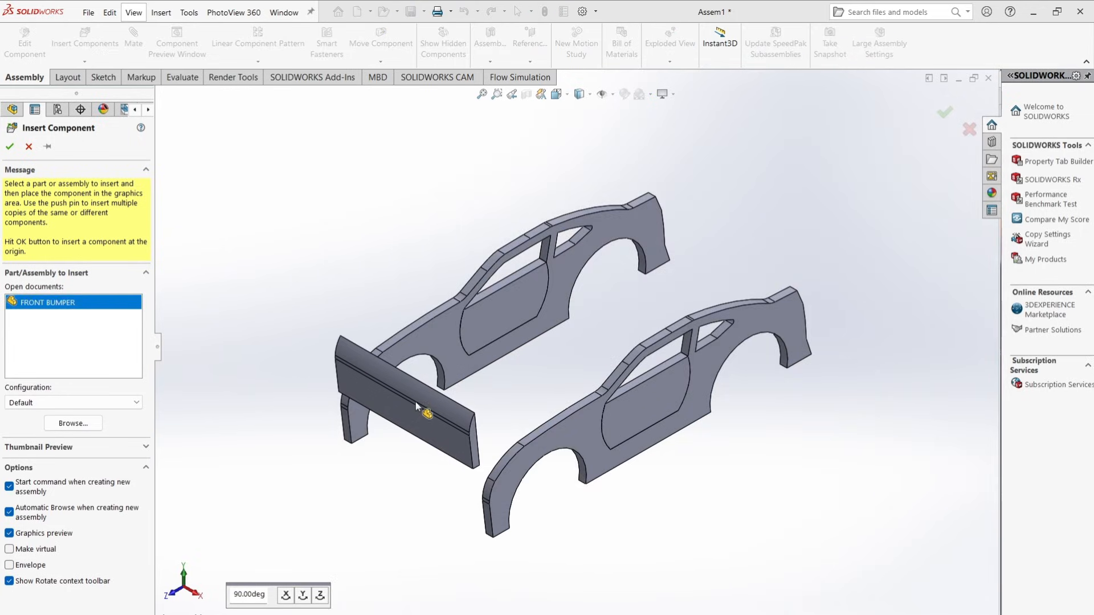
left_click(415, 402)
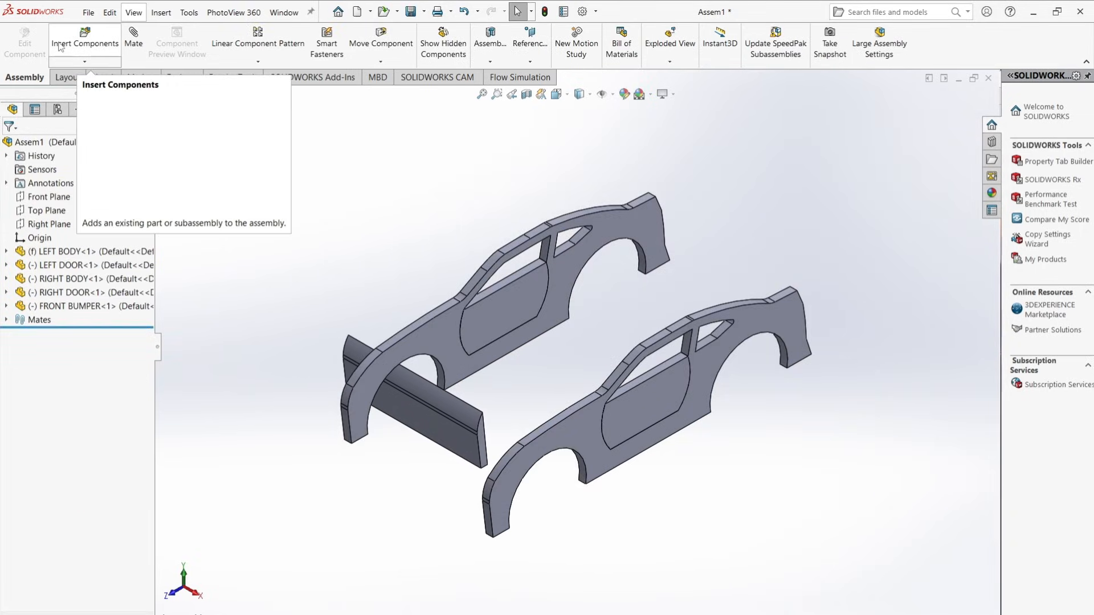
Step: Add a coincident mate between the front bumper's end face and the inner side face of the left body
left_click(142, 44)
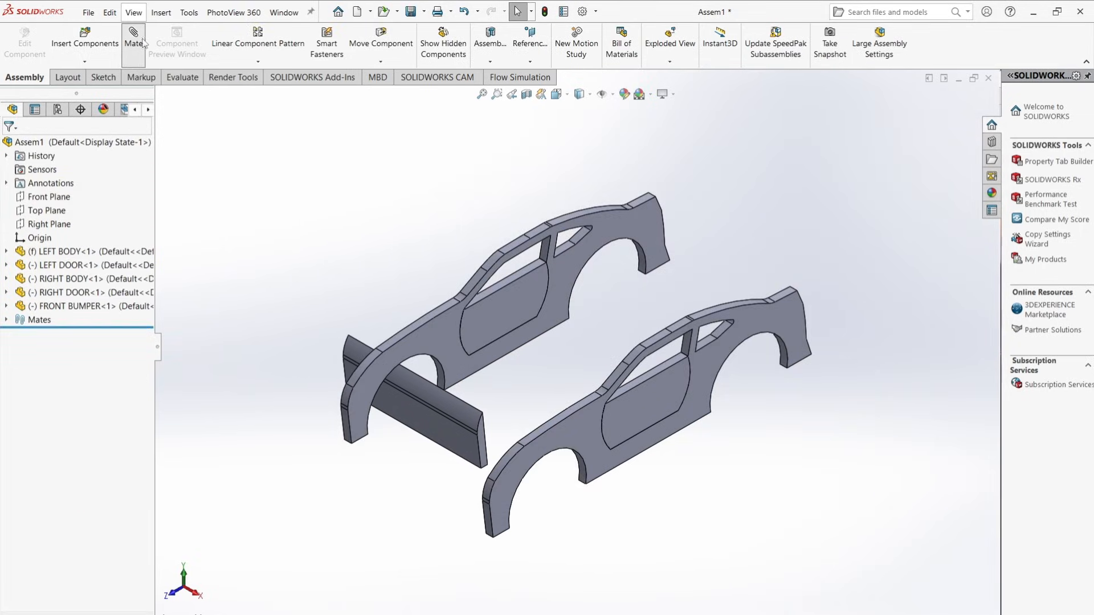
left_click(483, 445)
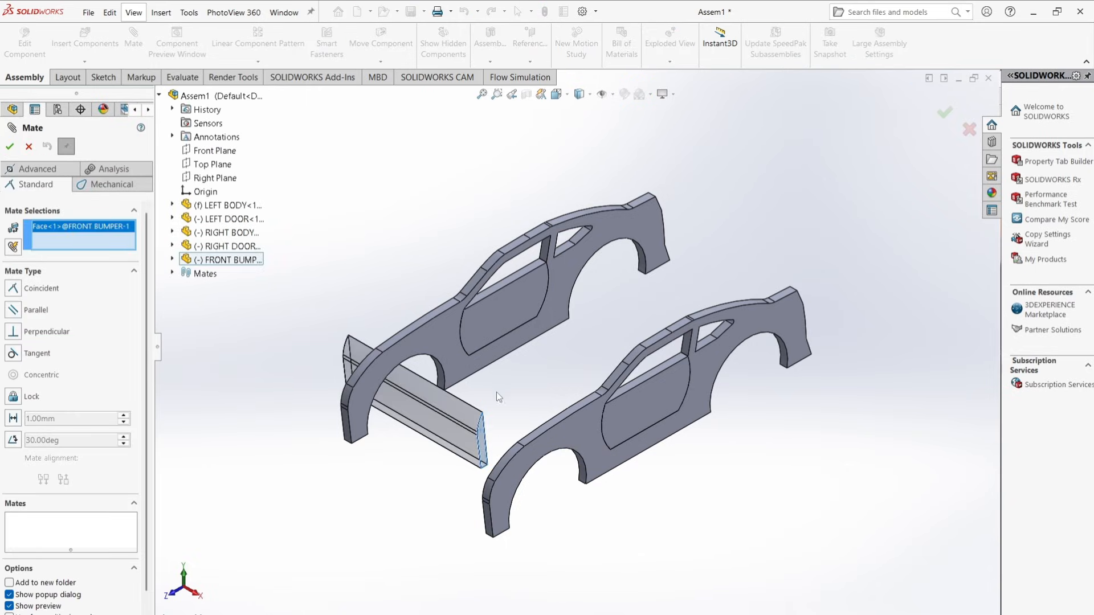
middle_click_drag(508, 447, 579, 434)
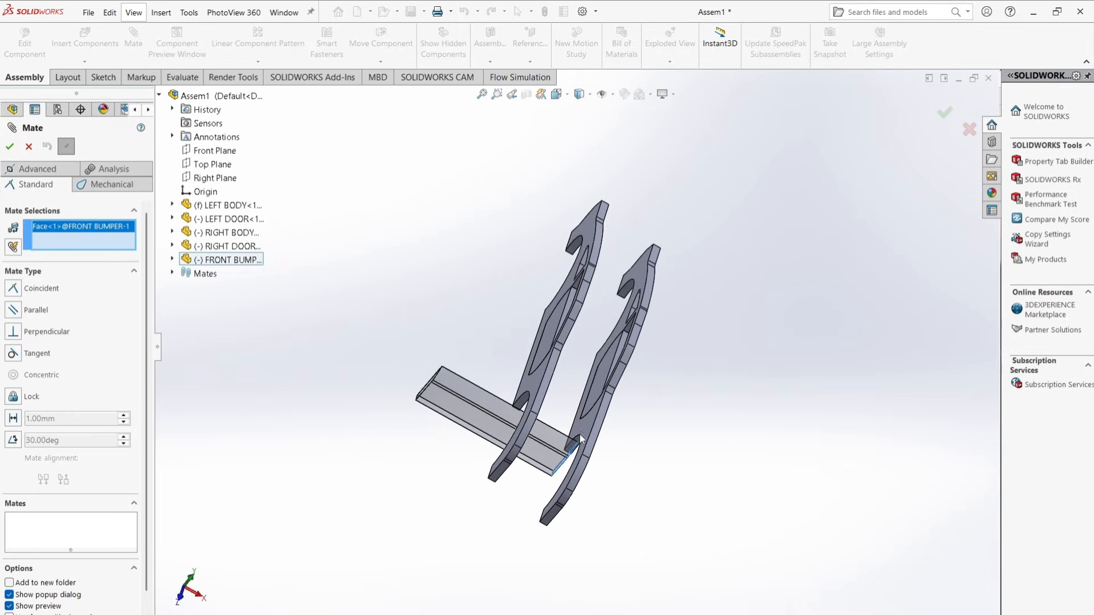
left_click(579, 426)
scroll(721, 461, "down", 3)
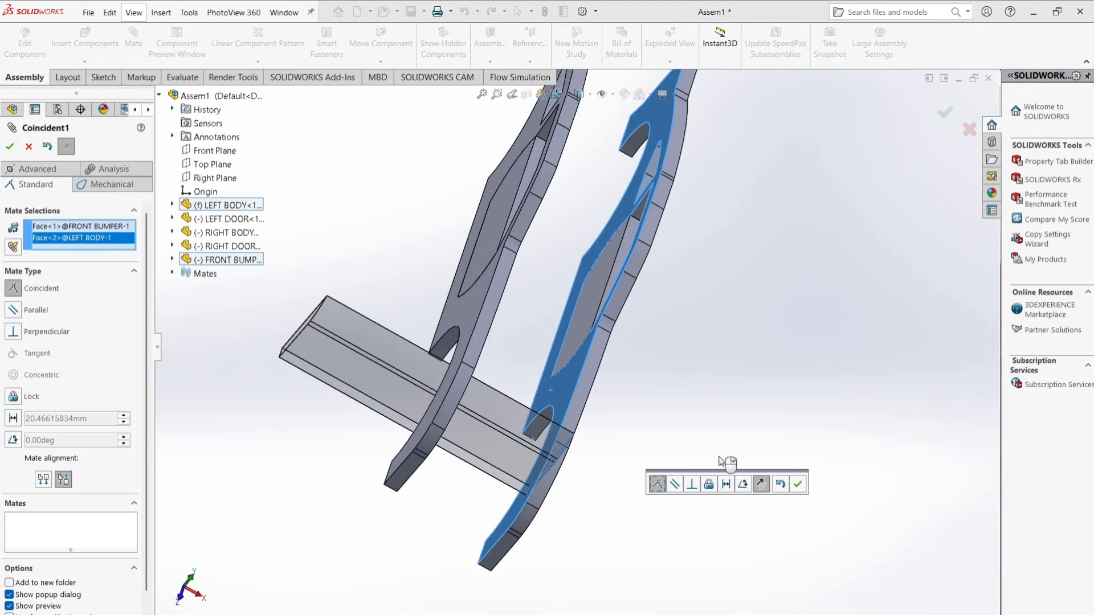
left_click(798, 484)
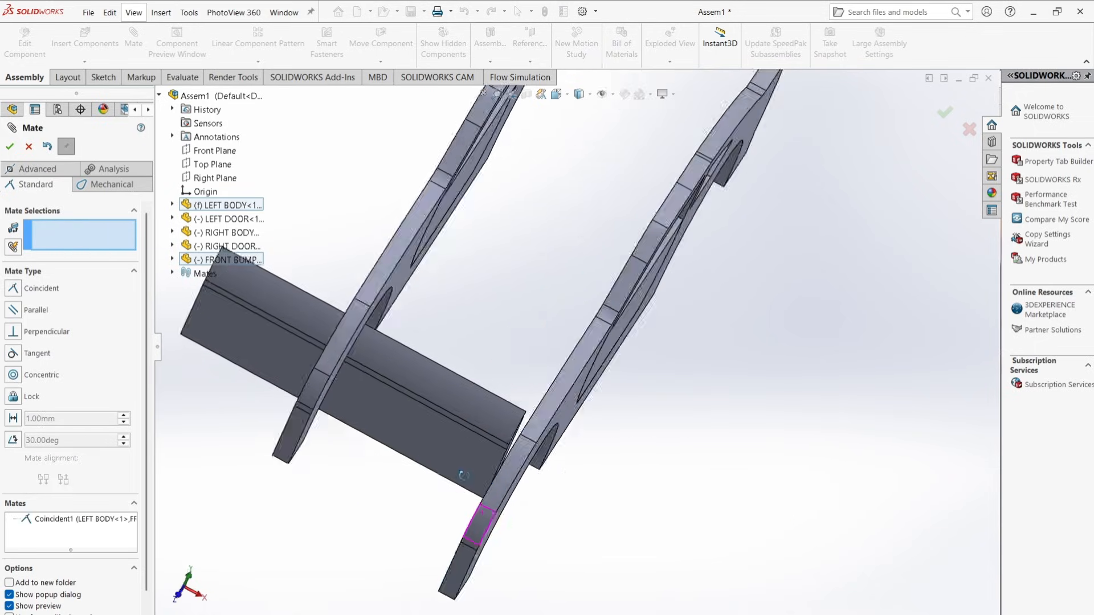
Step: Add a coincident mate between the front bumper's straight end edge and the matching front edge of the left body
middle_click_drag(464, 475, 498, 377)
scroll(494, 439, "down", 5)
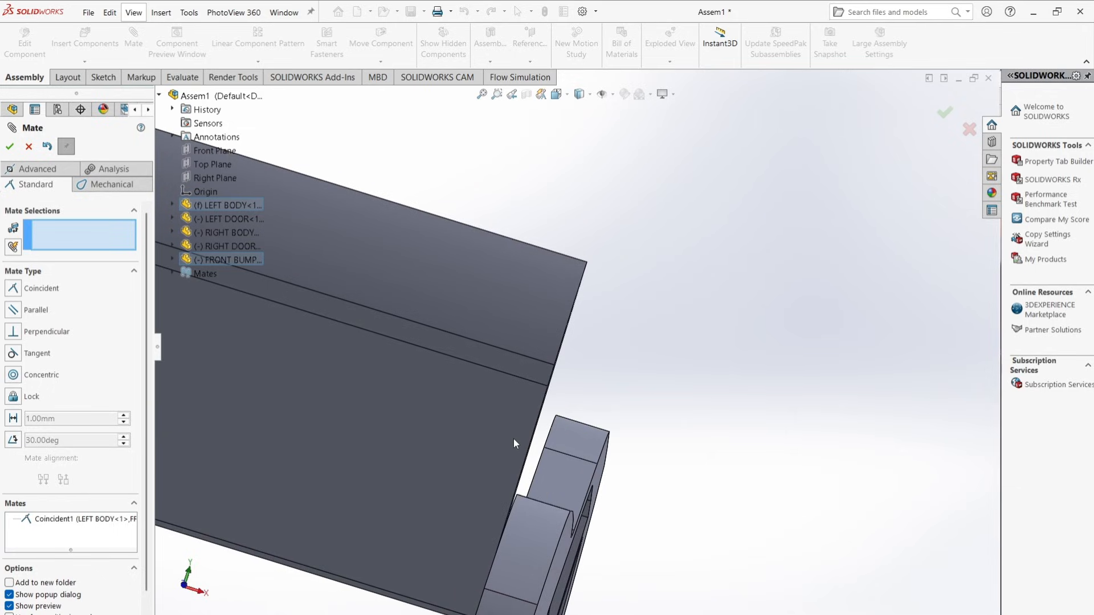
left_click(527, 456)
scroll(517, 497, "up", 3)
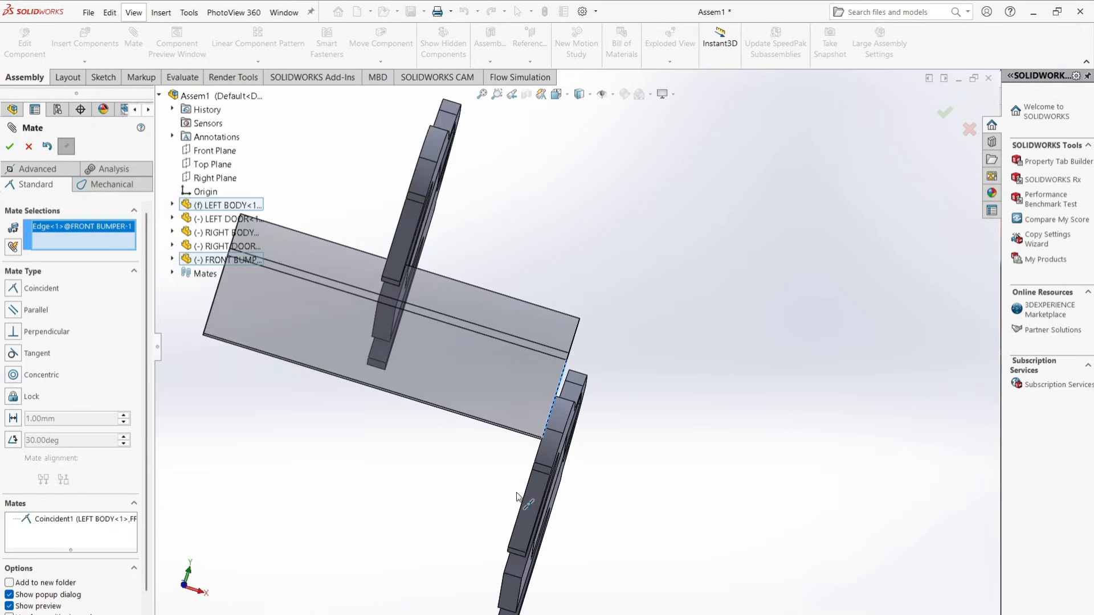
scroll(517, 497, "down", 5)
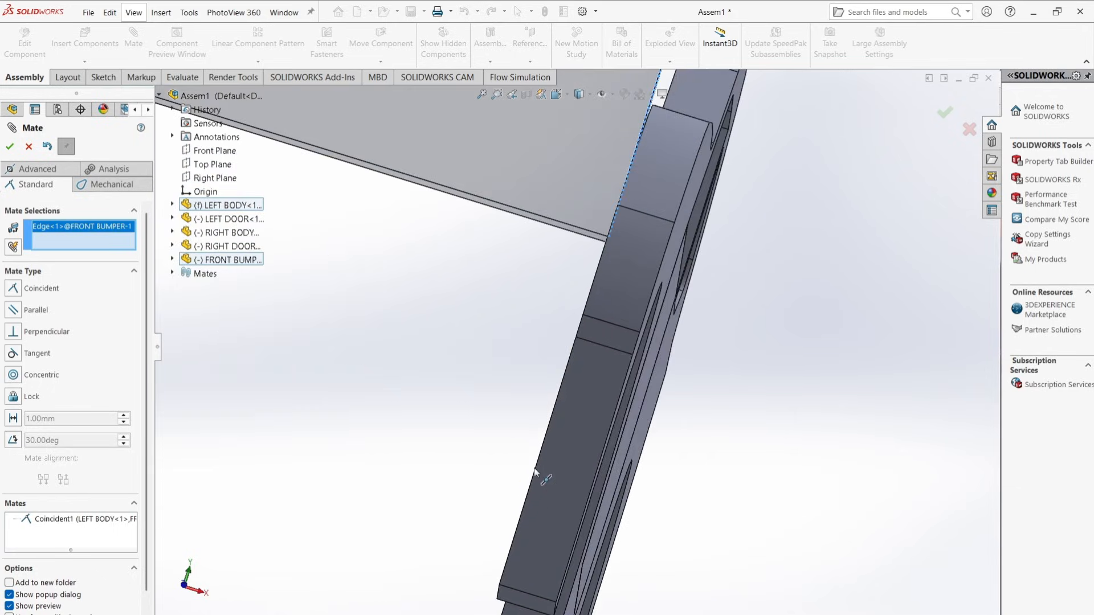
left_click(553, 412)
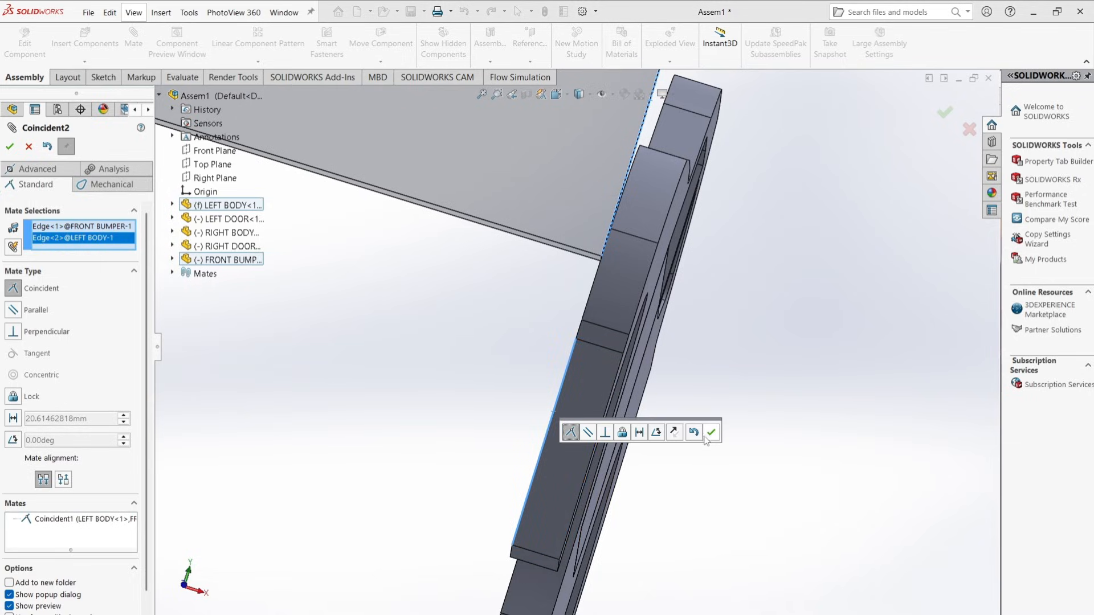
left_click(710, 434)
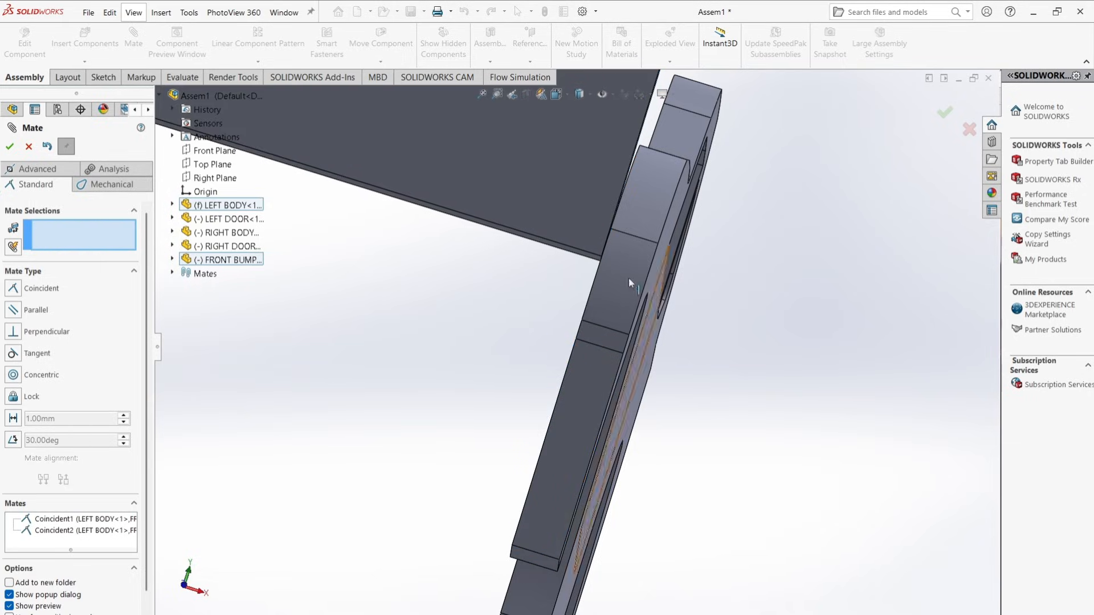
Step: Add a coincident mate between the front bumper's lower corner vertex and the lower front corner vertex of the left body
left_click(602, 258)
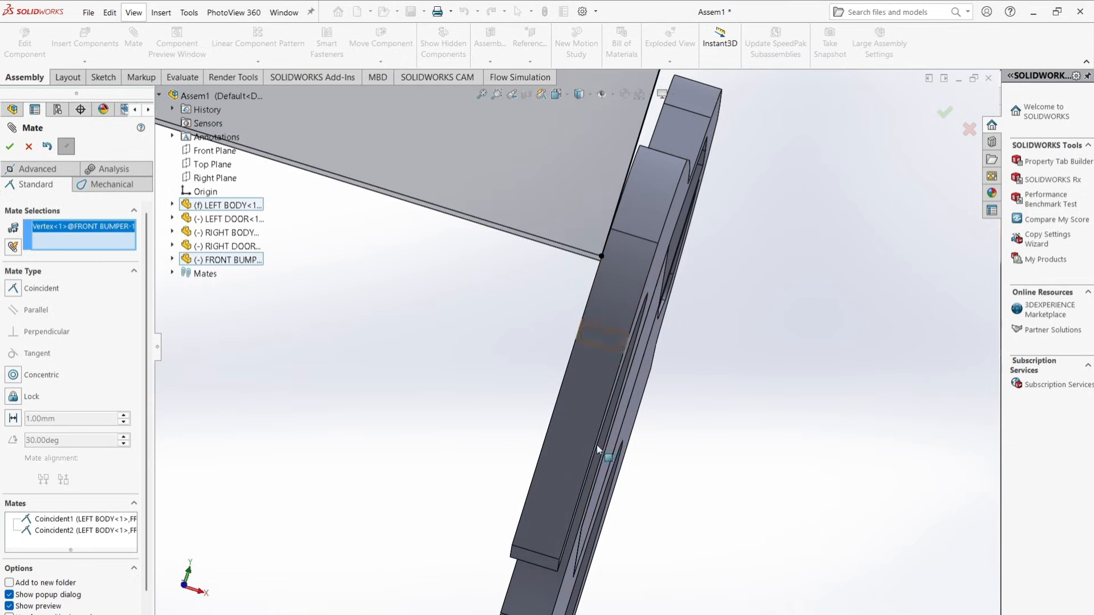
left_click(513, 549)
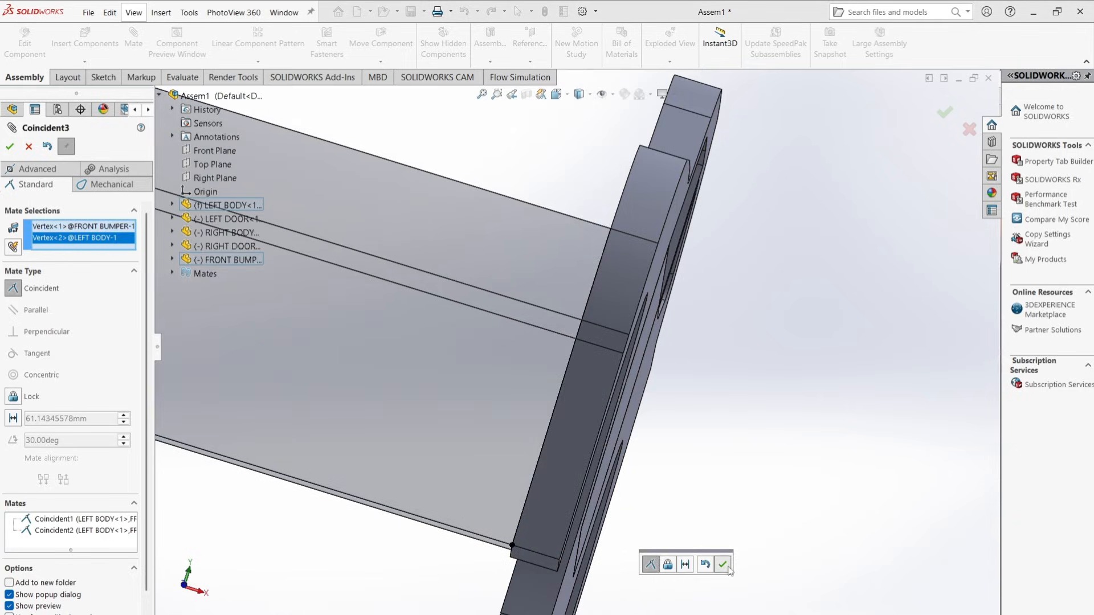
left_click(723, 563)
Step: Add a coincident mate between the right body's inner side face and the free end face of the front bumper
scroll(668, 509, "up", 8)
middle_click_drag(317, 309, 289, 300)
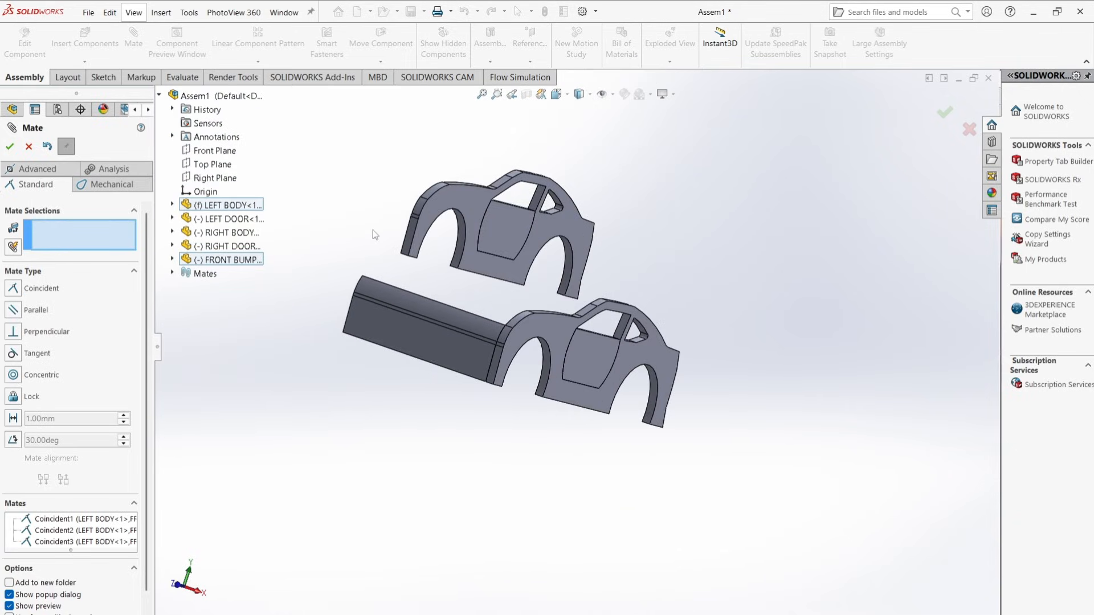
left_click(456, 196)
middle_click_drag(433, 233, 477, 279)
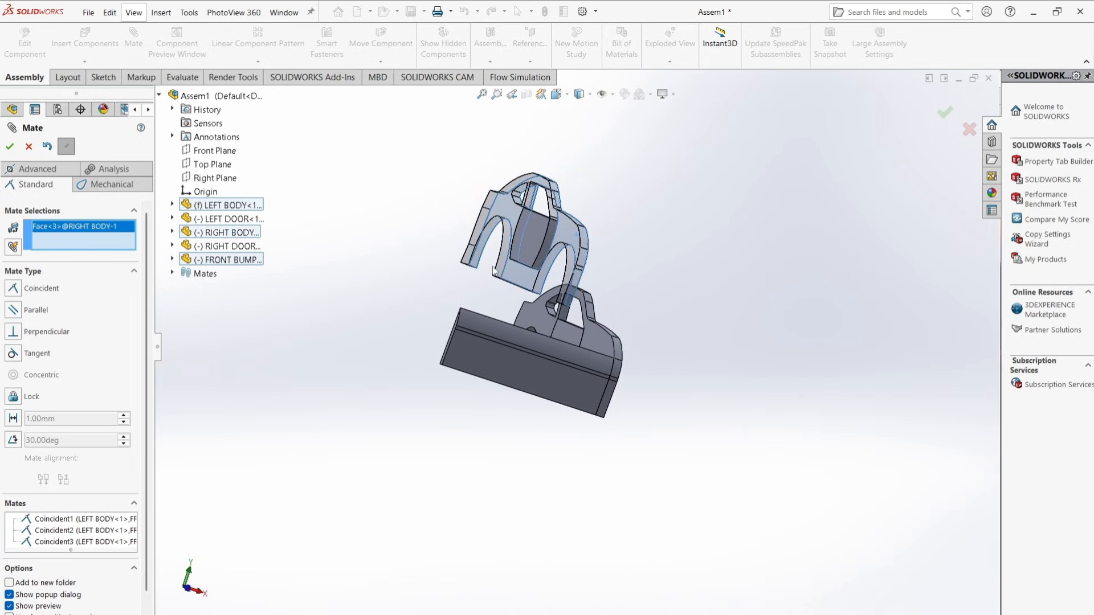
scroll(477, 285, "down", 5)
scroll(477, 289, "down", 2)
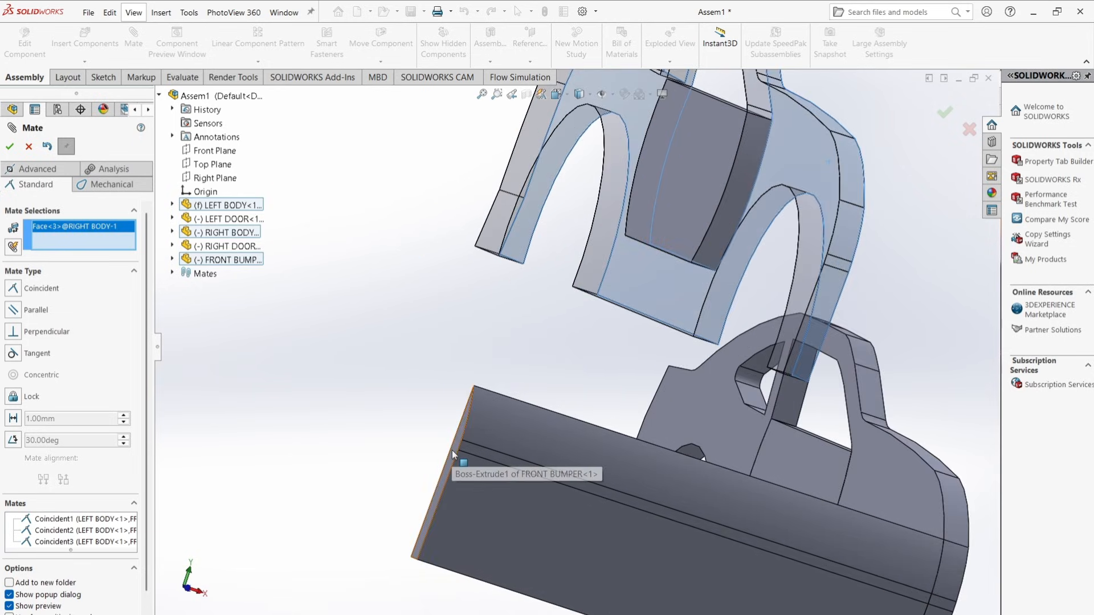
left_click(453, 453)
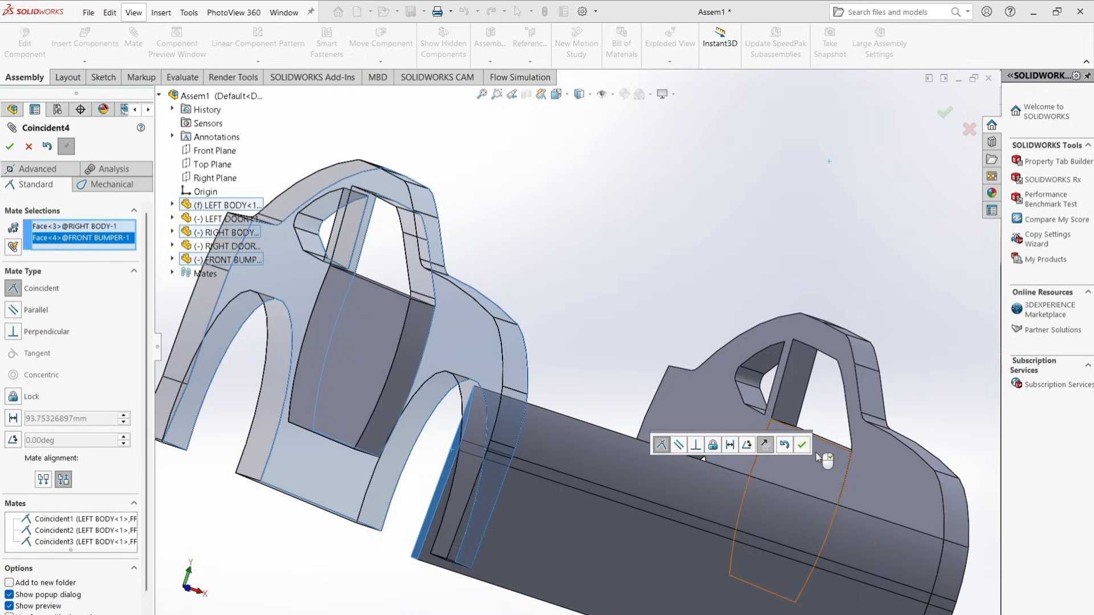
left_click(803, 450)
Step: Add a coincident mate between the right body's straight inner front edge and the matching end edge of the front bumper
middle_click_drag(805, 435, 584, 384)
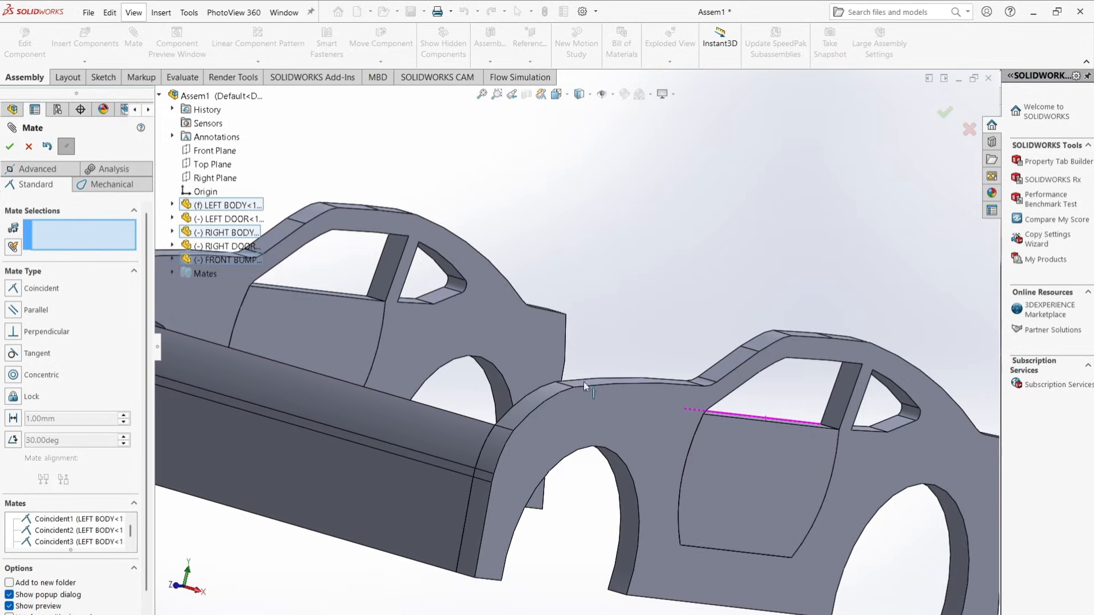
key("f")
scroll(464, 385, "down", 5)
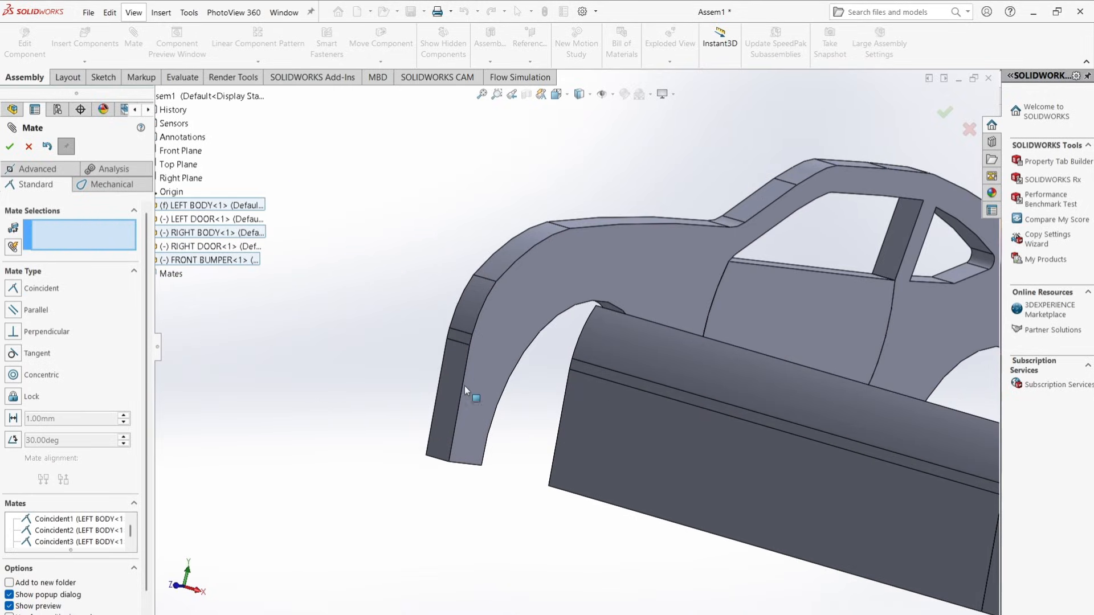
left_click(462, 382)
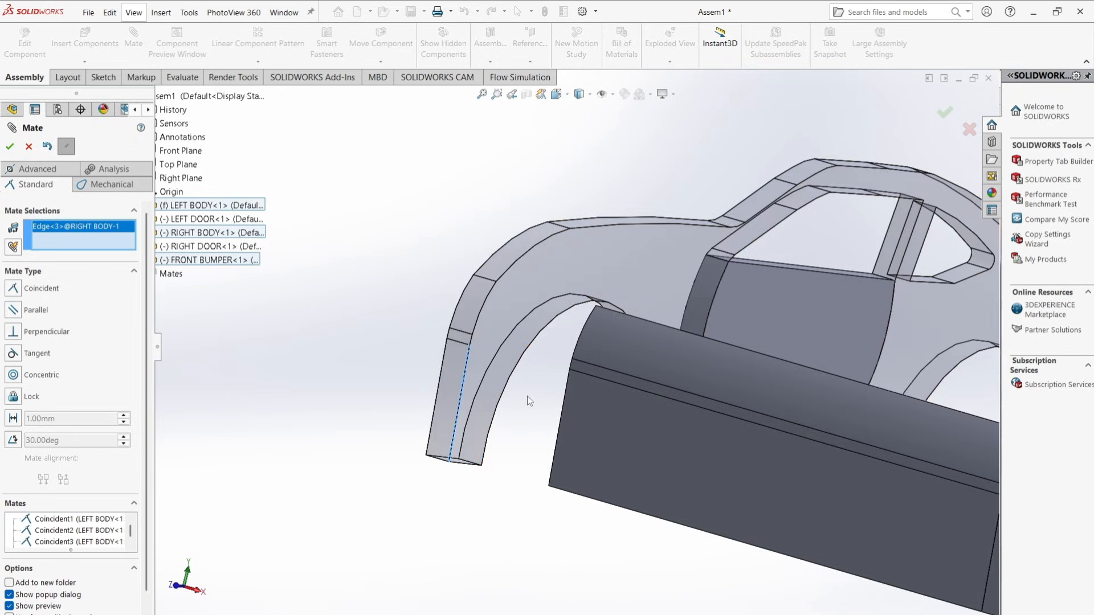
left_click(563, 403)
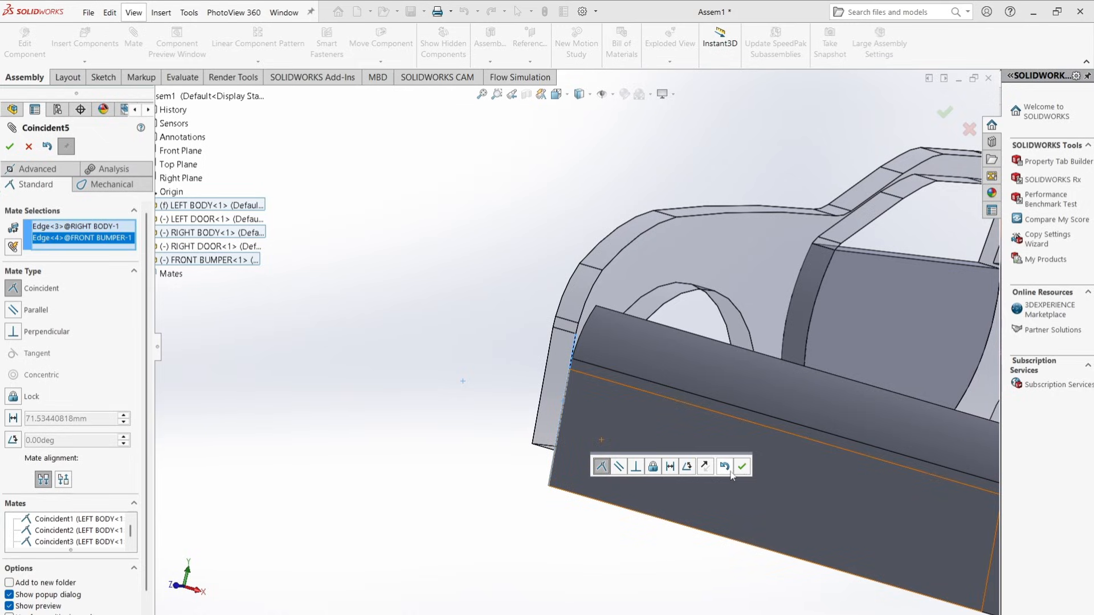
left_click(742, 466)
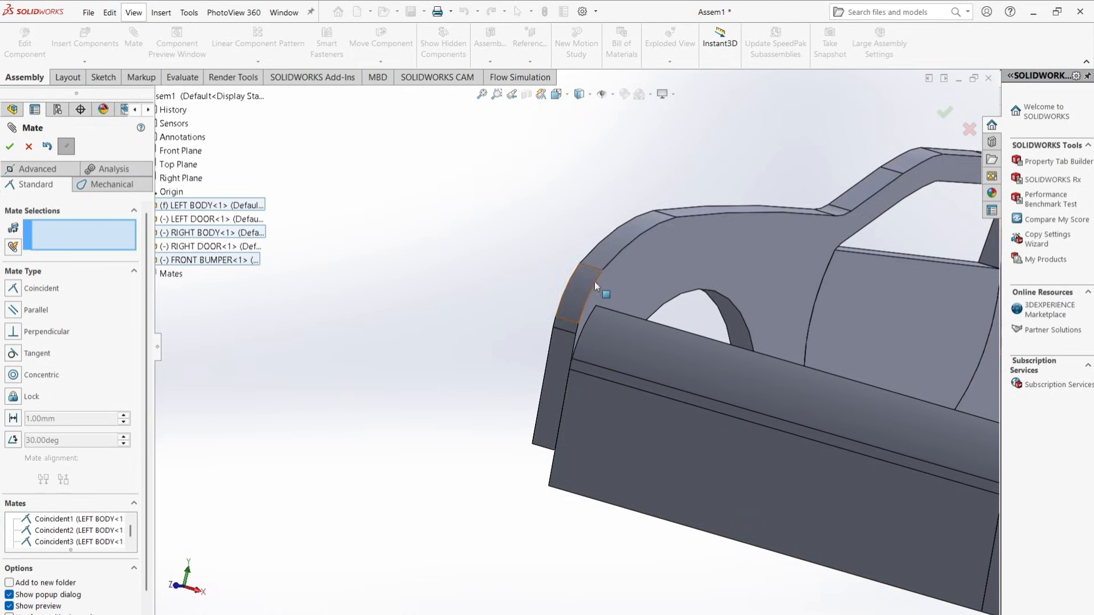
left_click(576, 337)
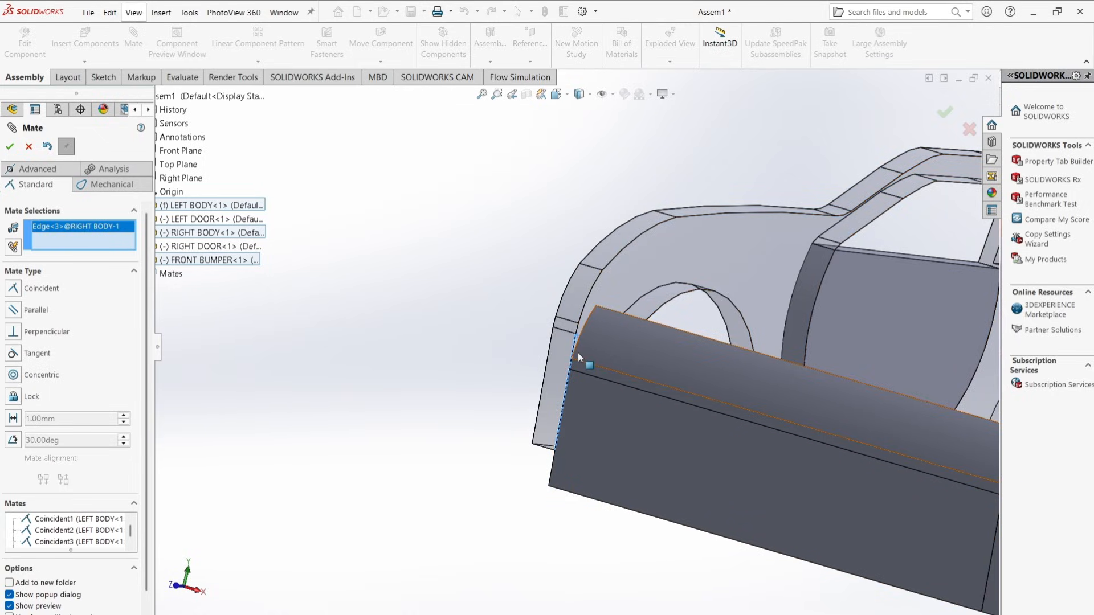
left_click(574, 338)
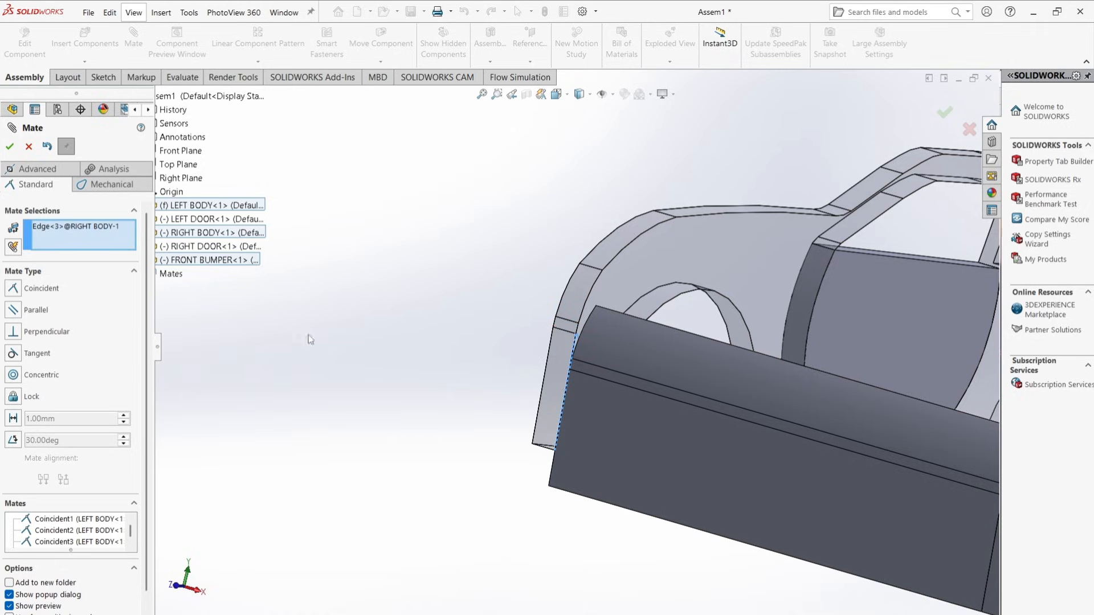
right_click(69, 240)
left_click(109, 249)
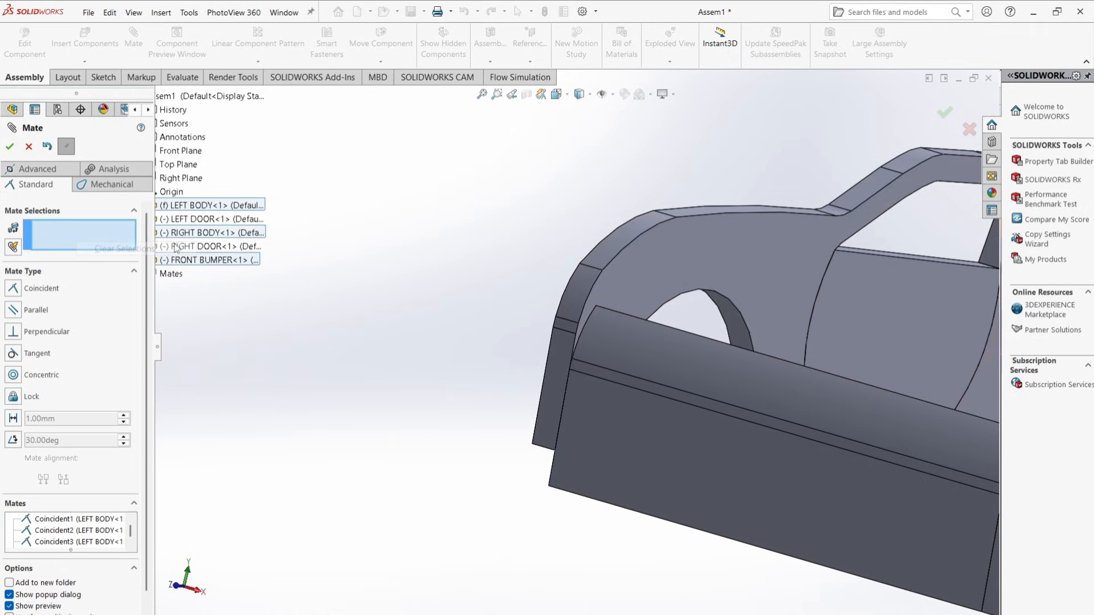
Step: Add a coincident mate between the upper vertex of the right body's straight front edge and the matching front bumper vertex, and finish mating
left_click(575, 333)
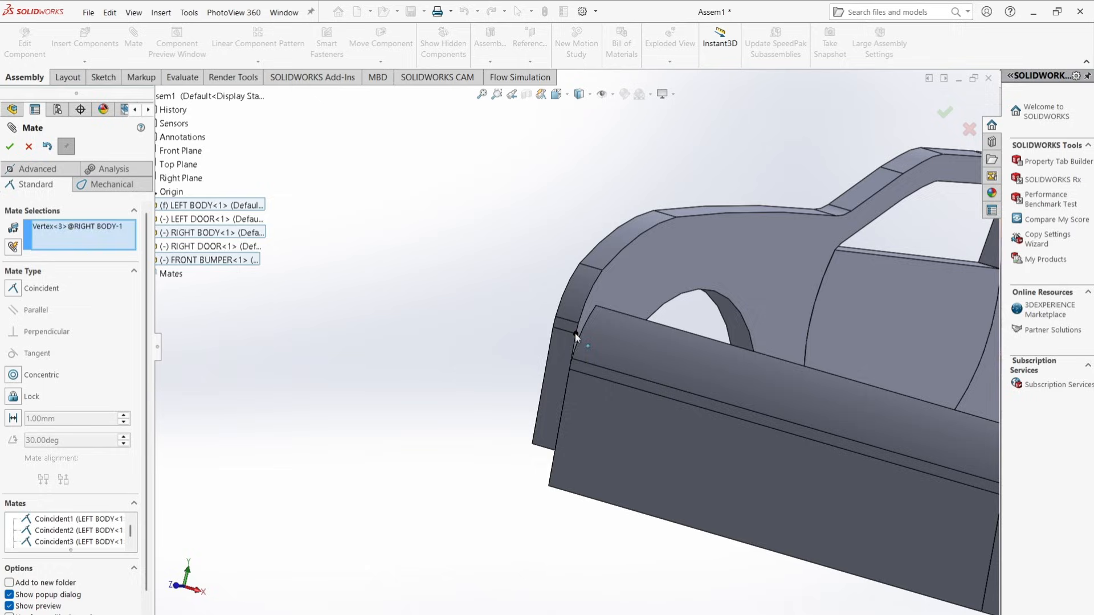
left_click(570, 369)
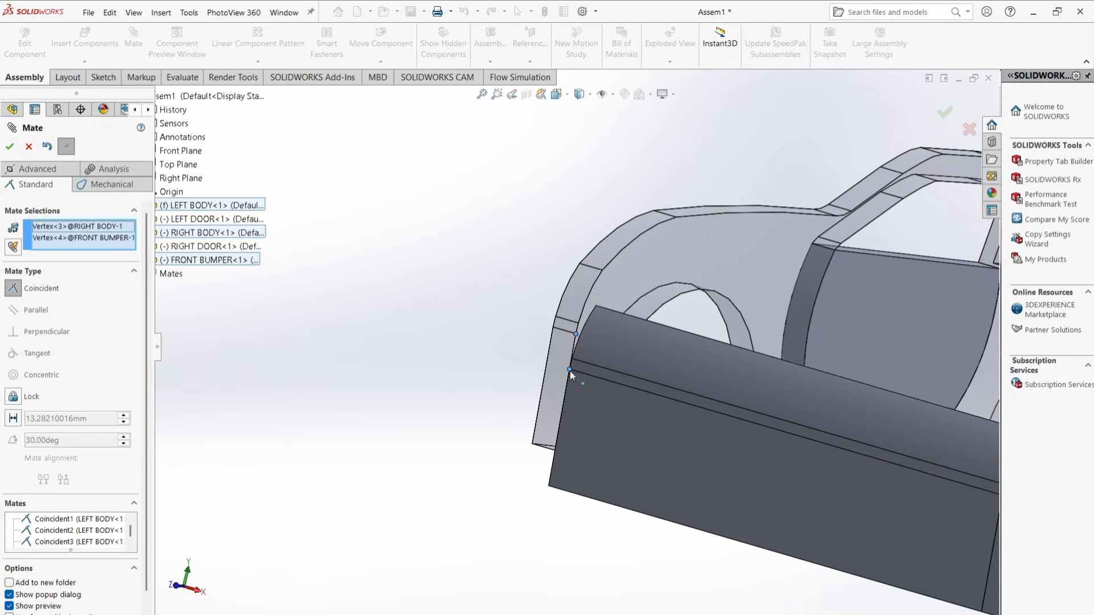
left_click(706, 389)
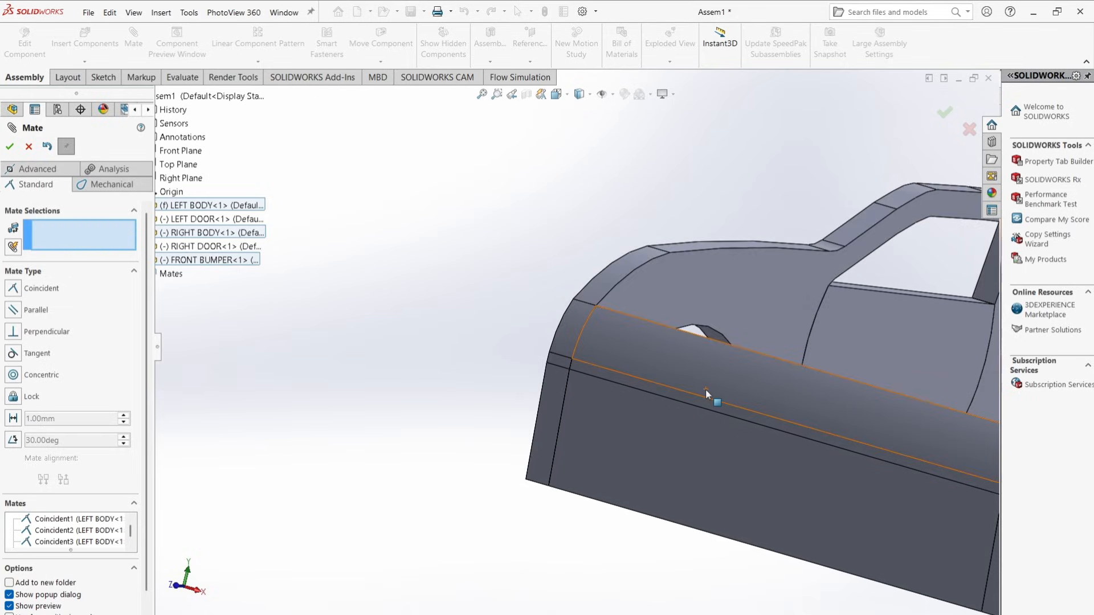
key("f")
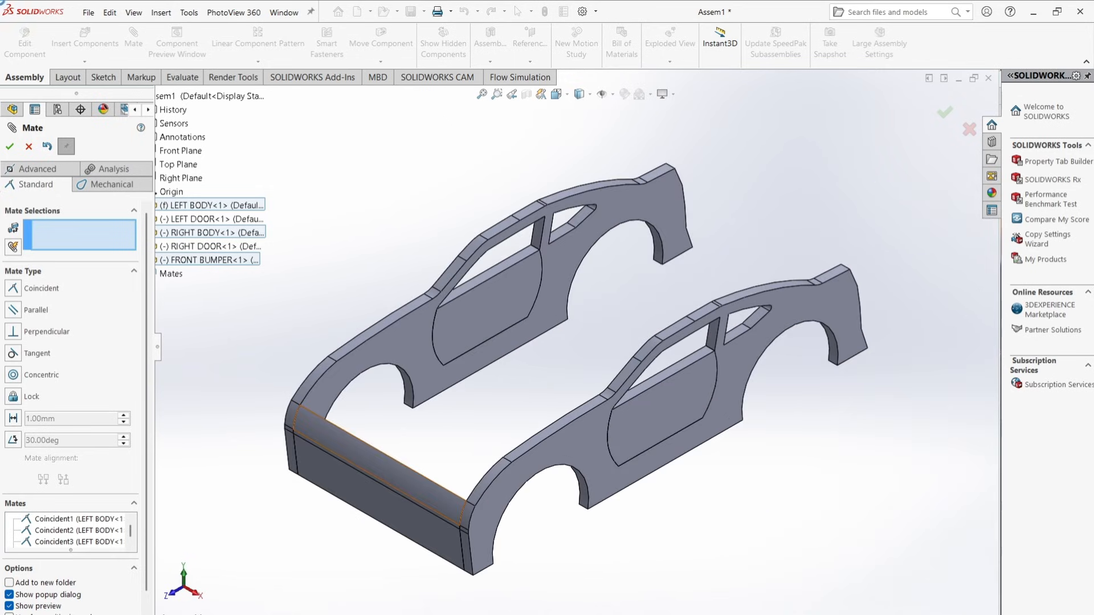
left_click(9, 146)
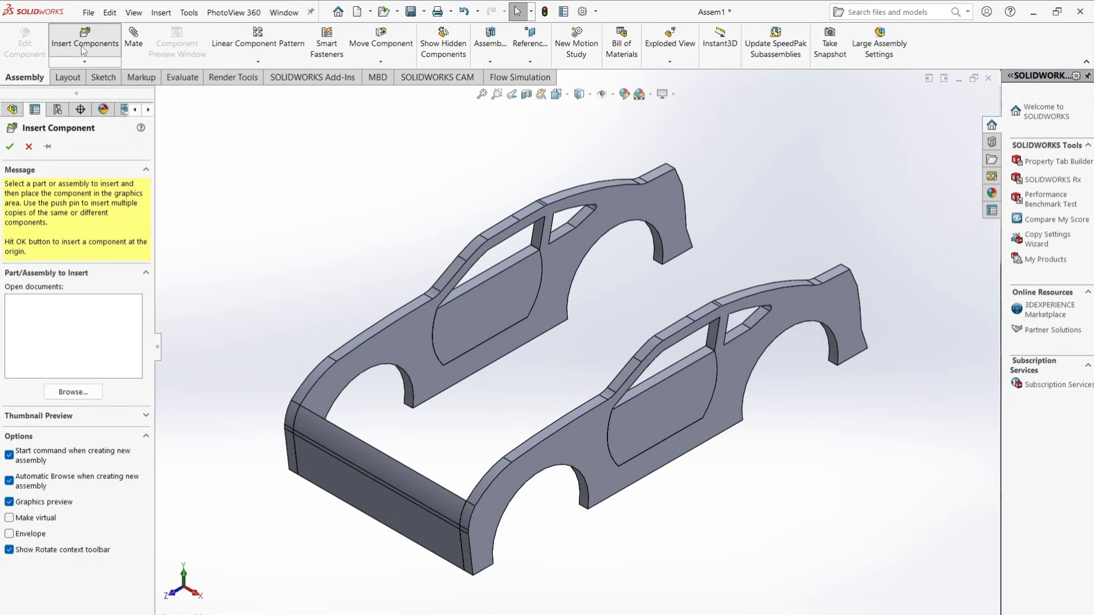
Step: Insert the ENGINE HOOD part into the assembly and place it above the front bumper between the two side bodies
left_click(94, 394)
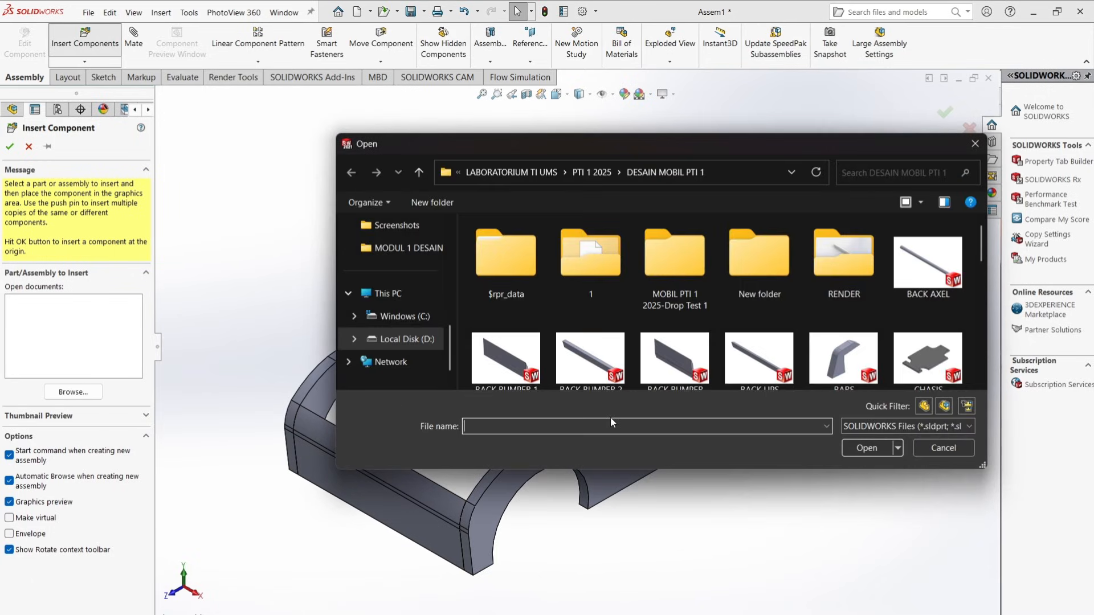
type("en")
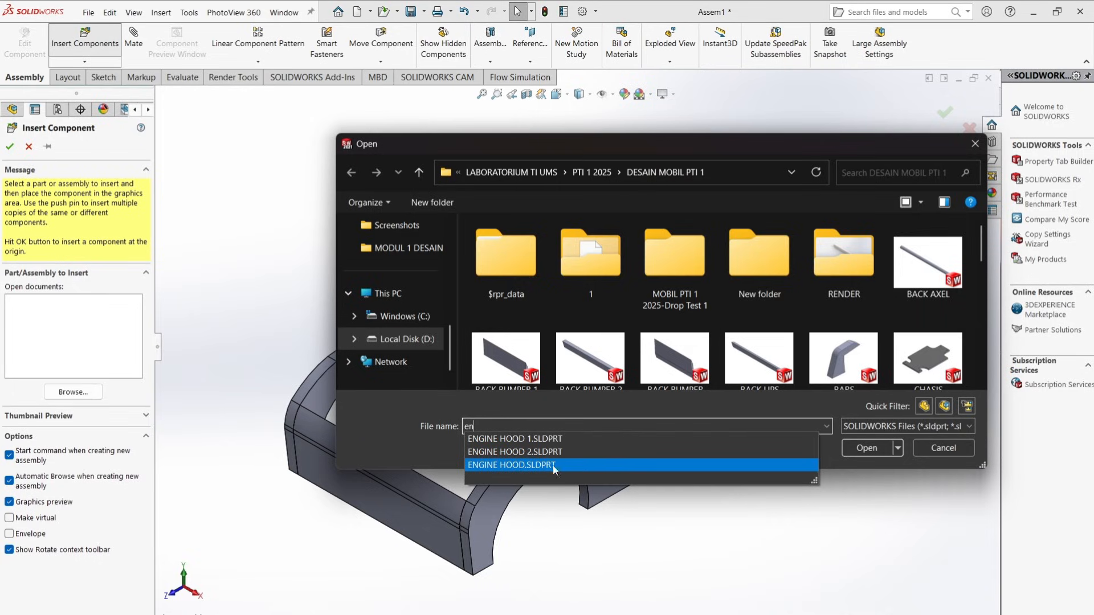
left_click(756, 466)
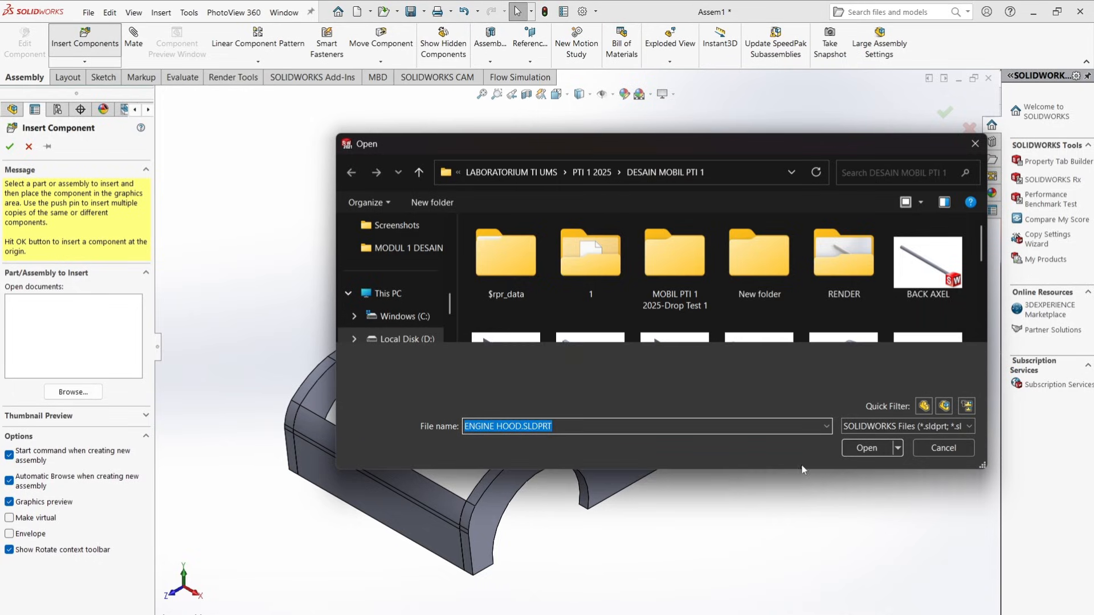
left_click(866, 448)
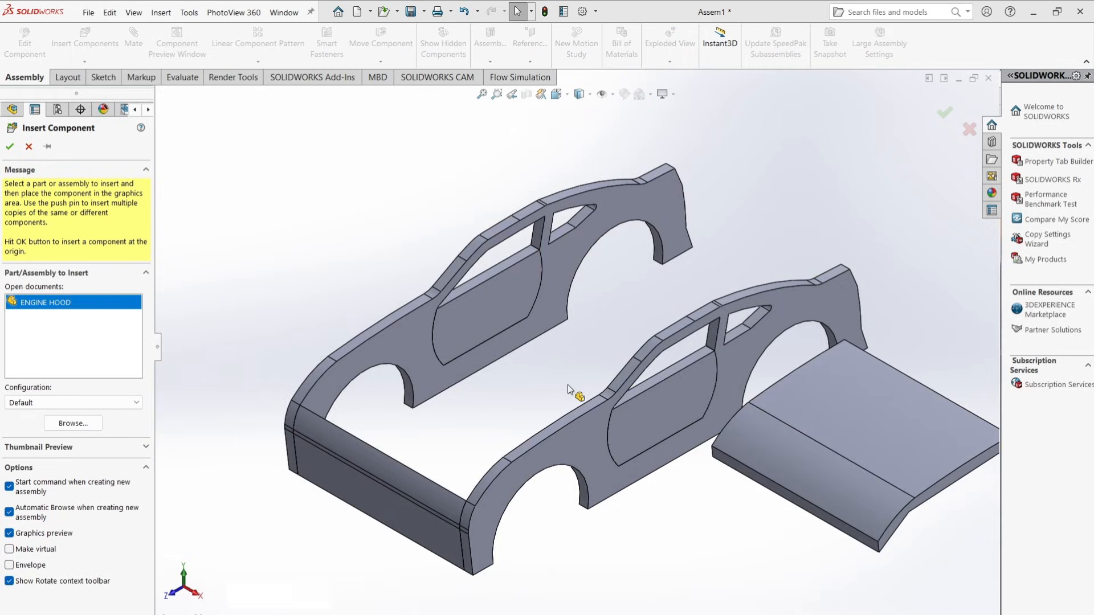
left_click(484, 364)
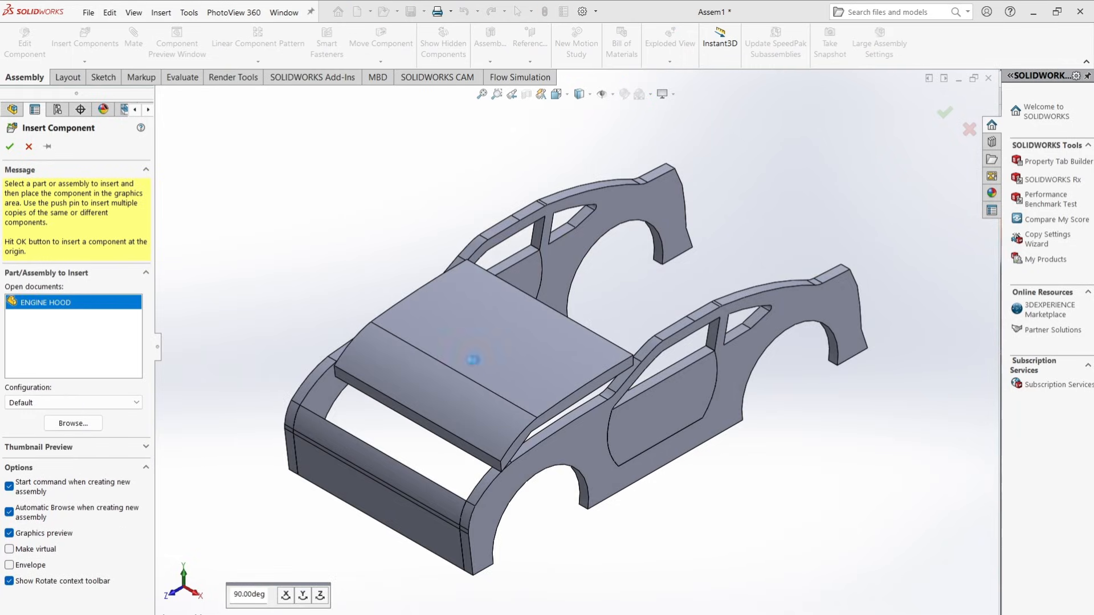
left_click(441, 360)
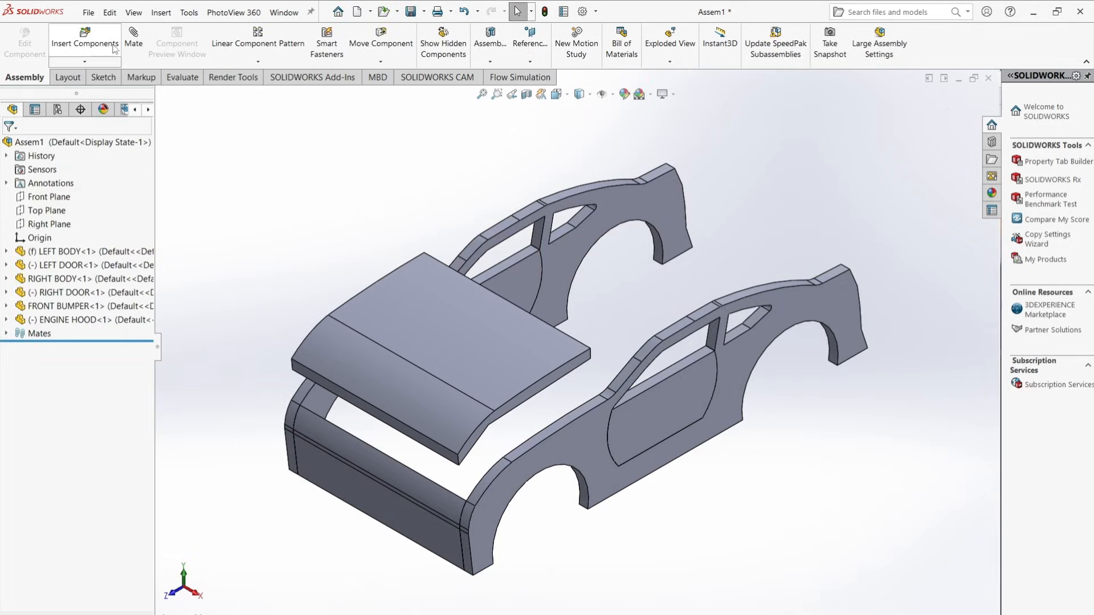
left_click(85, 38)
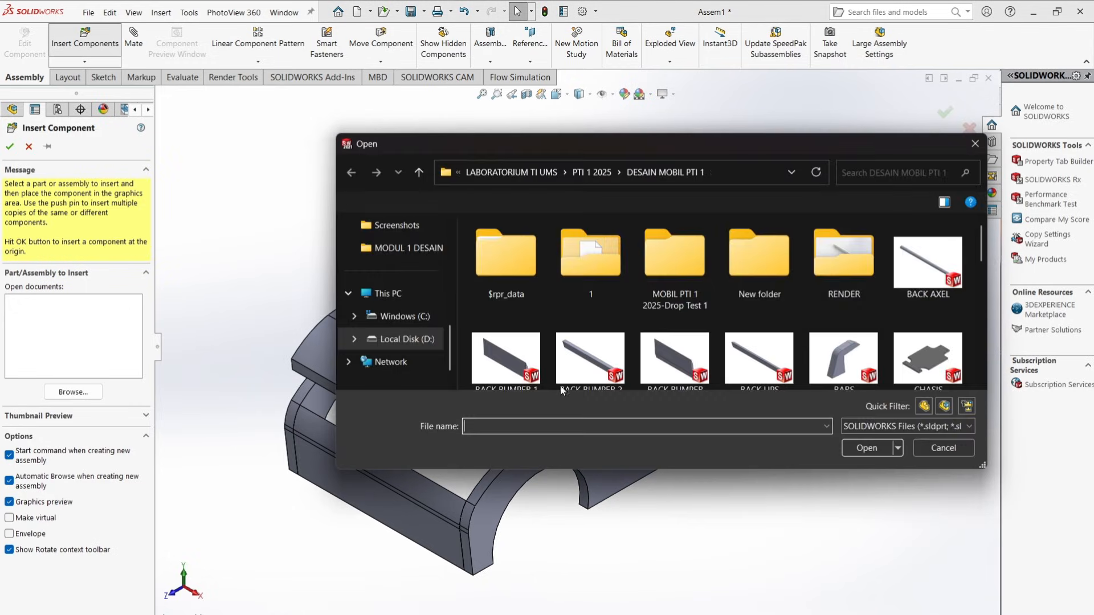
left_click(975, 145)
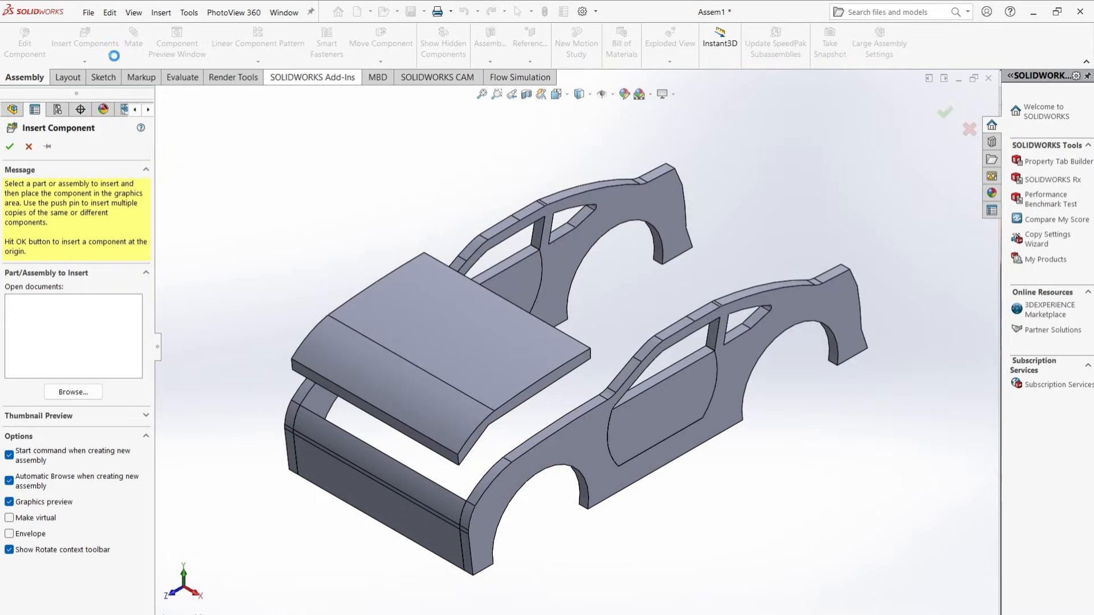
left_click(28, 147)
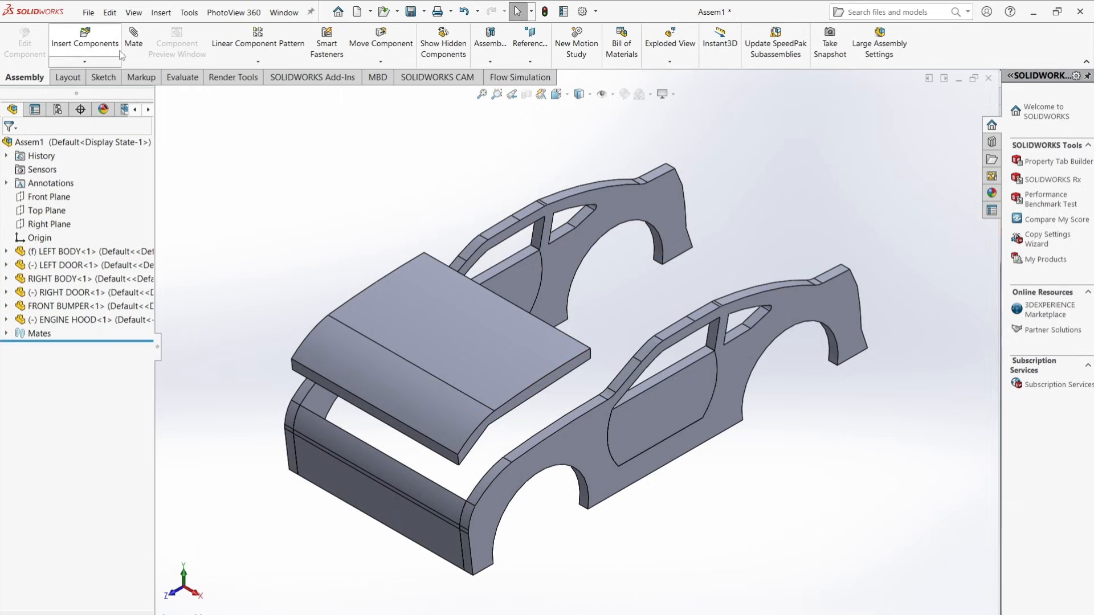
Step: Add a coincident mate between the engine hood's side end face and the left body's inner side face
left_click(565, 368)
middle_click_drag(612, 351, 507, 244)
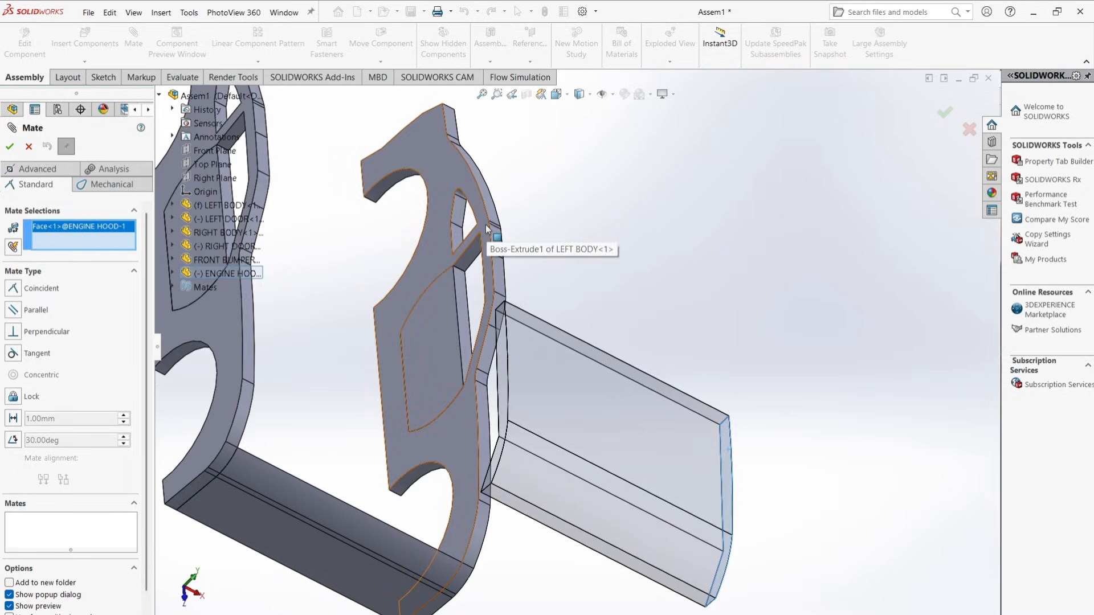
left_click(491, 234)
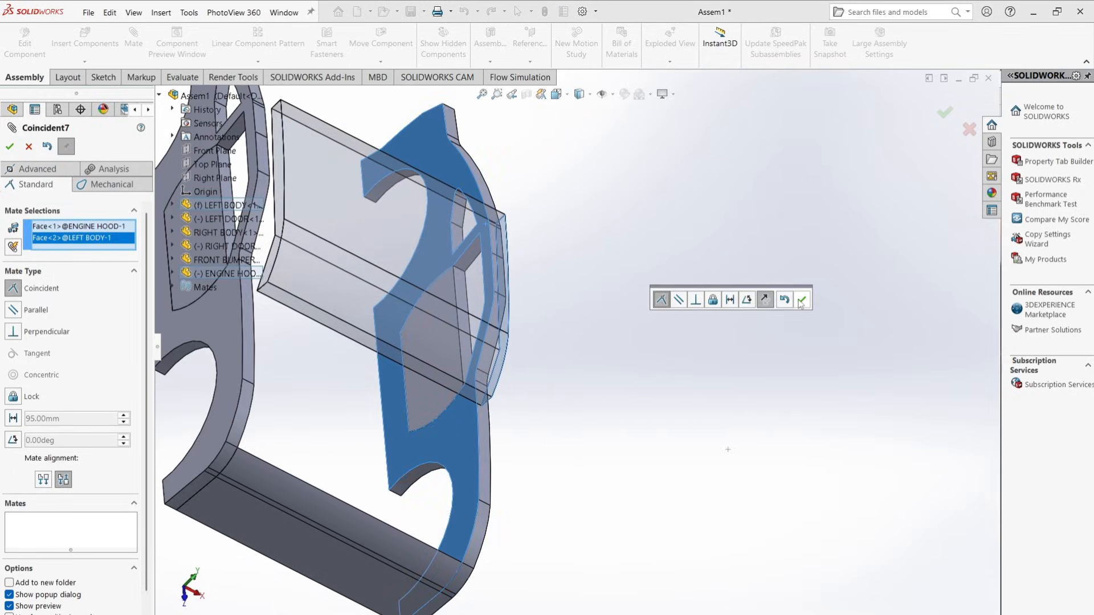
left_click(802, 301)
Step: Add a tangent mate between the left body's inner upper edge ahead of the windshield pillar and the engine hood's matching top side edge
middle_click_drag(700, 347, 595, 279)
scroll(533, 381, "down", 4)
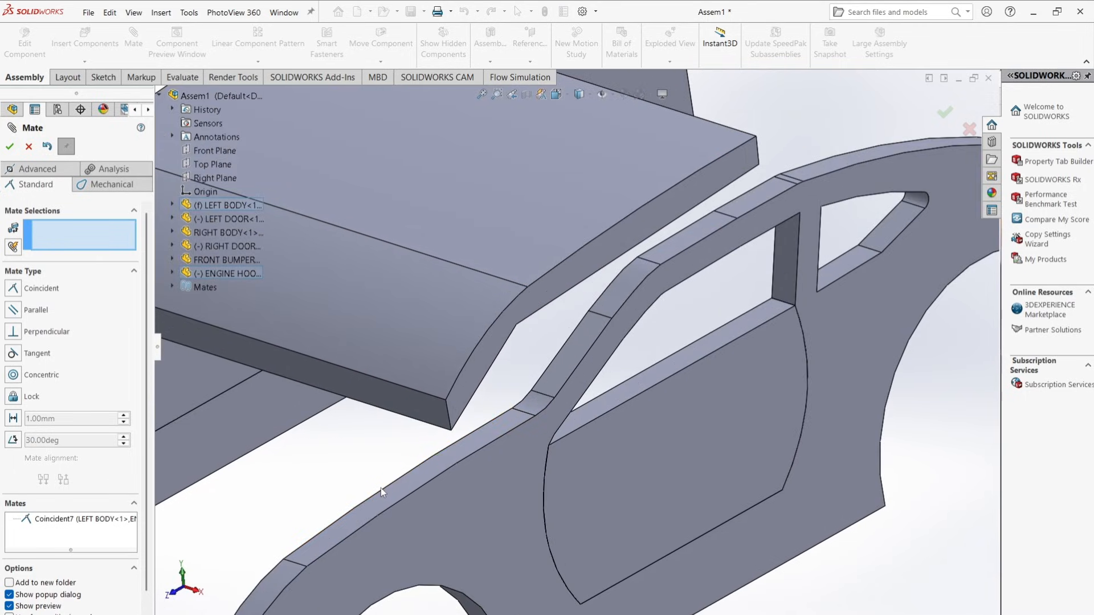
left_click(382, 487)
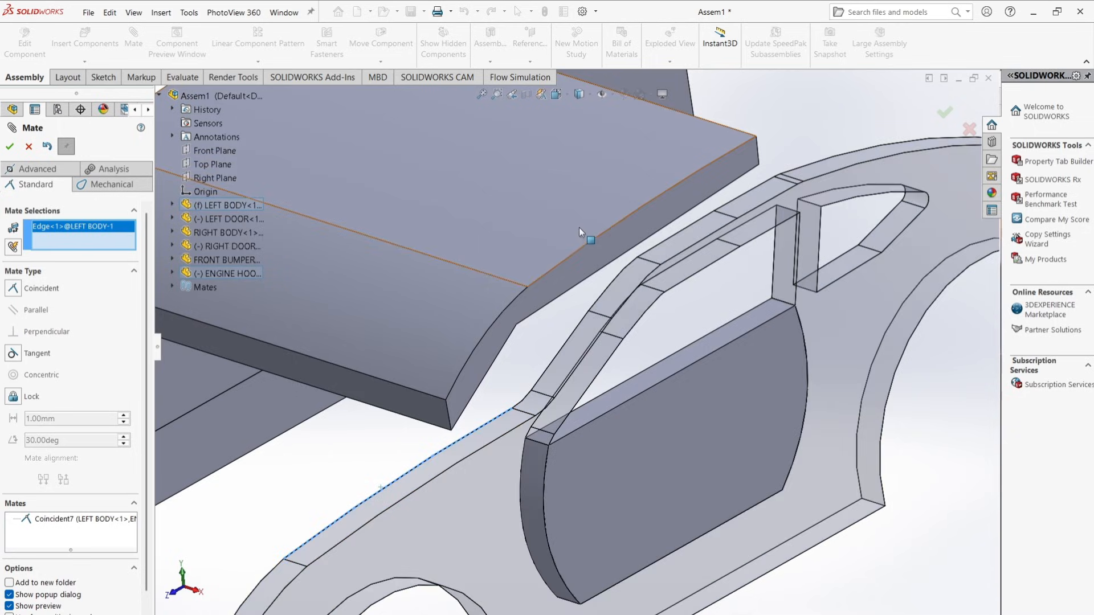
left_click(584, 248)
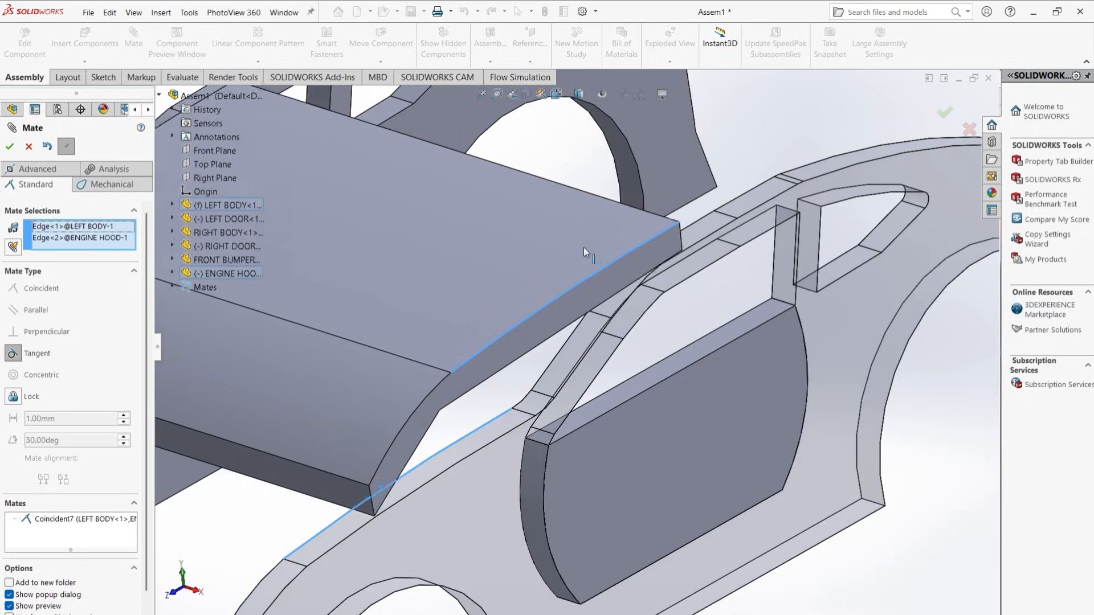
left_click(681, 279)
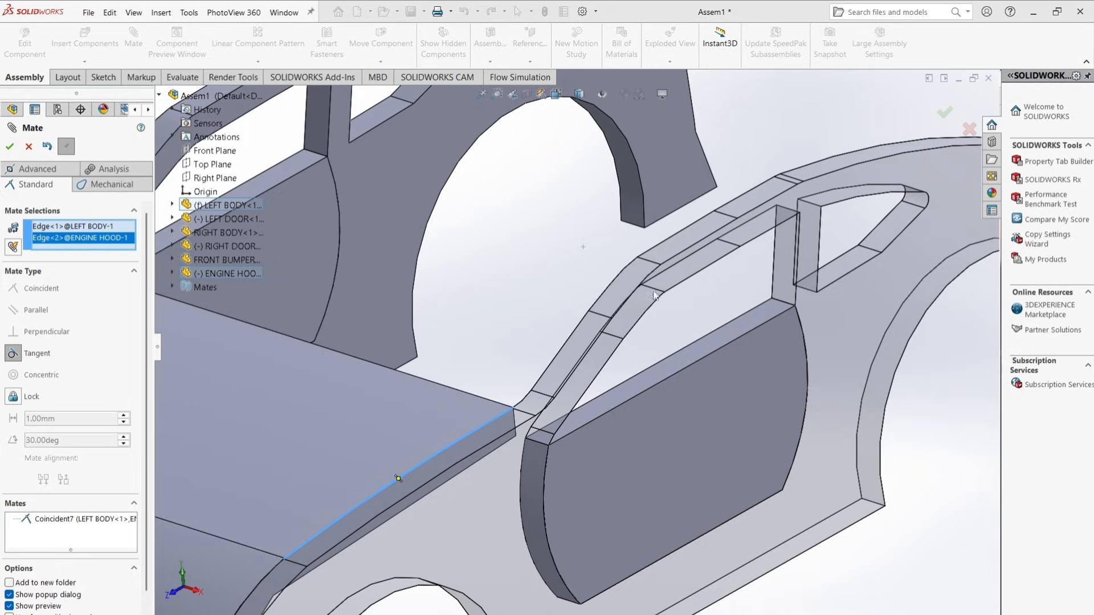
Step: Add a coincident mate between the right body's inner vertex above the front curve and the matching engine hood vertex, and finish mating
key("f")
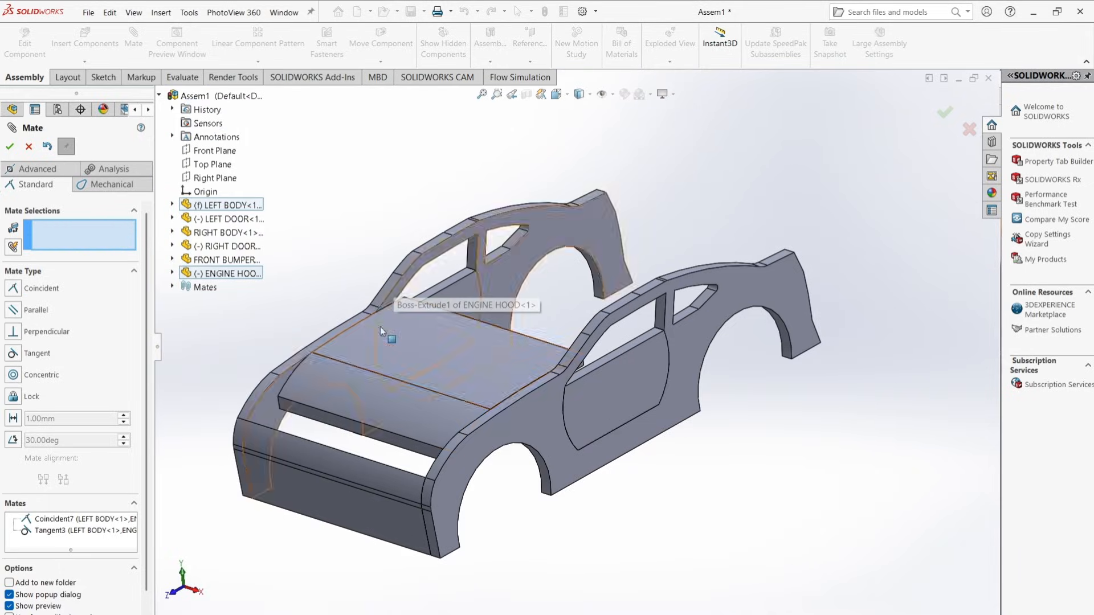
scroll(310, 379, "down", 5)
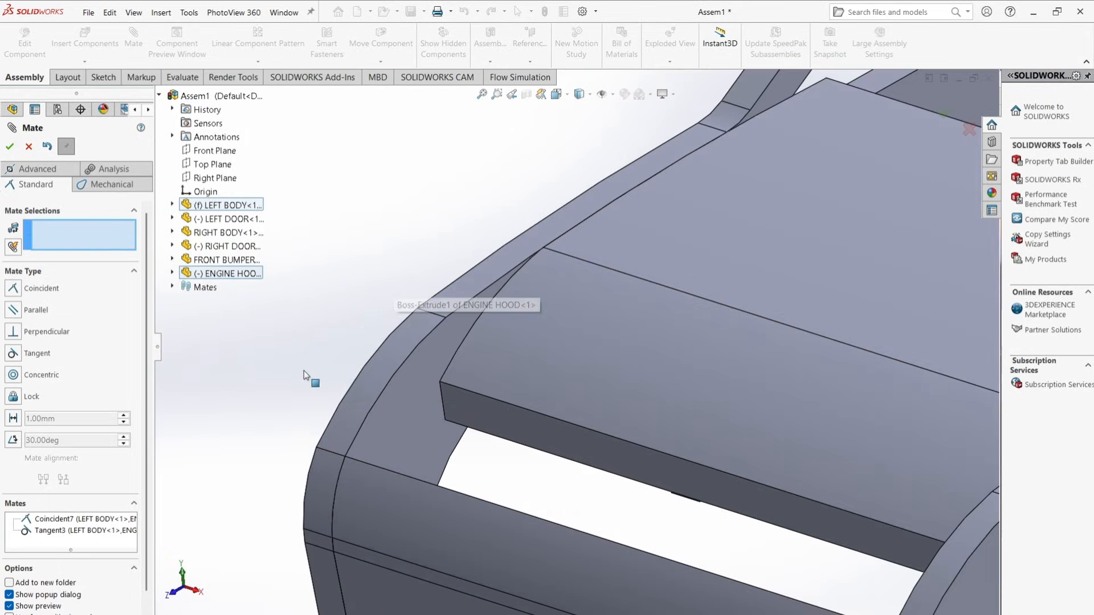
left_click(445, 317)
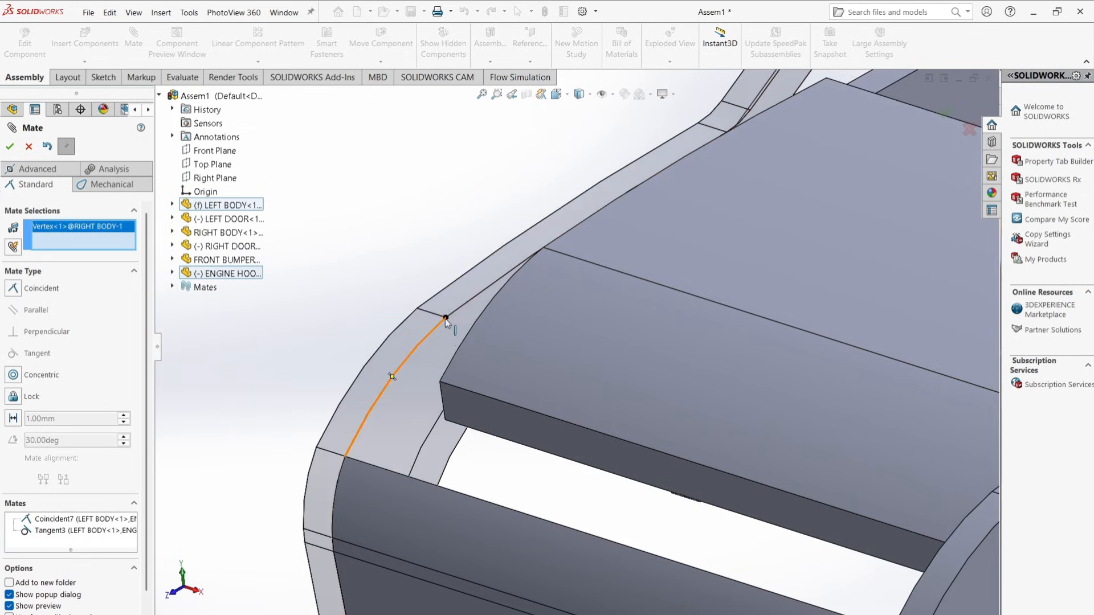
left_click(543, 248)
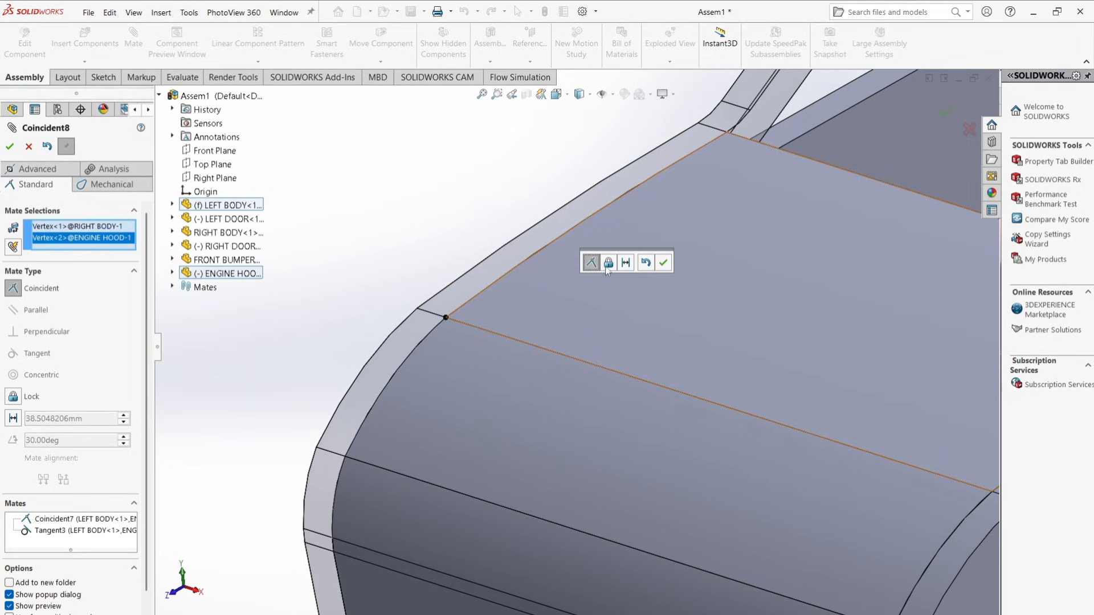
left_click(663, 262)
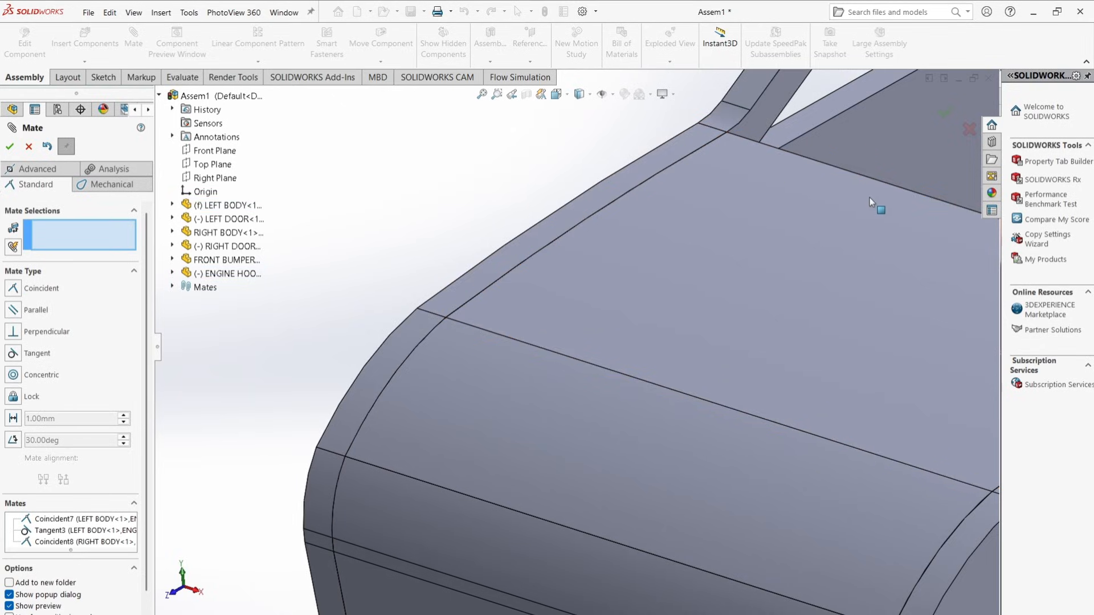
scroll(855, 205, "up", 8)
scroll(820, 232, "down", 3)
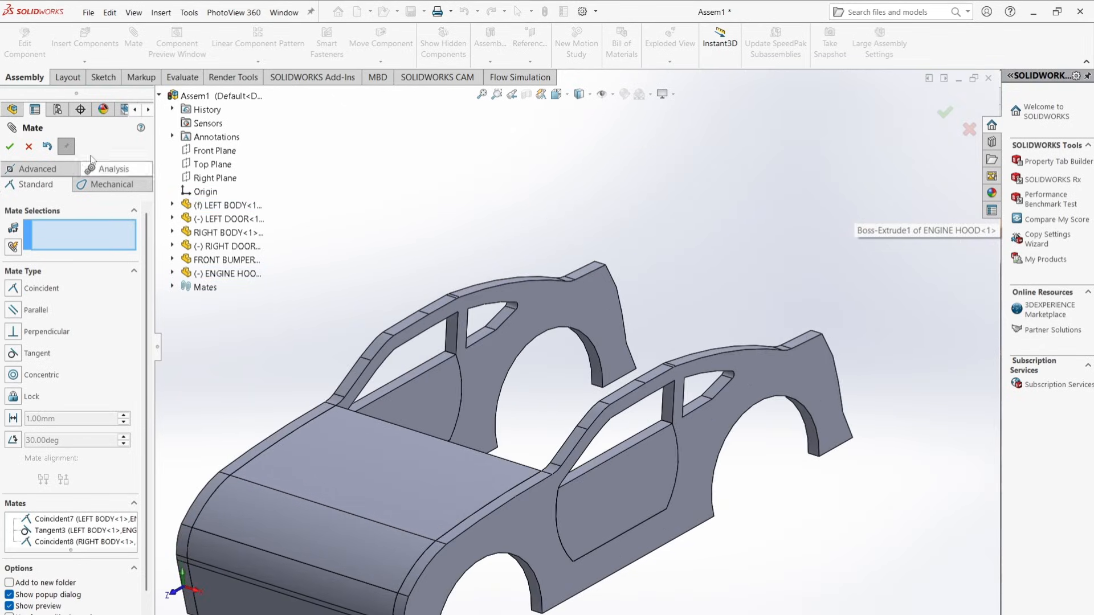
left_click(16, 146)
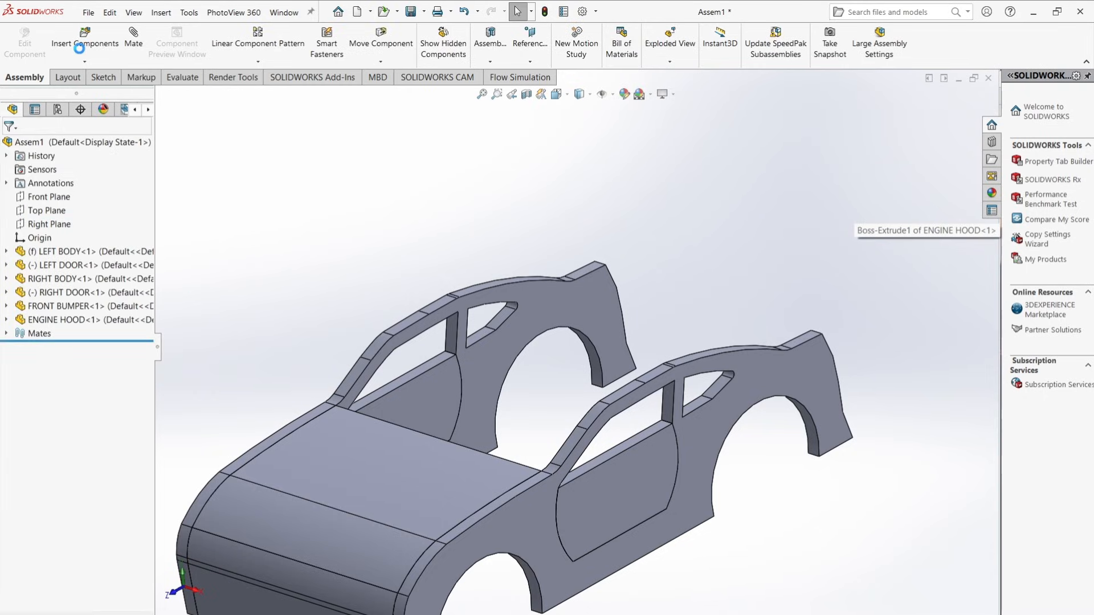
Step: Insert the ROOF PANEL part into the assembly and place it above the side bodies near the door windows
left_click(83, 49)
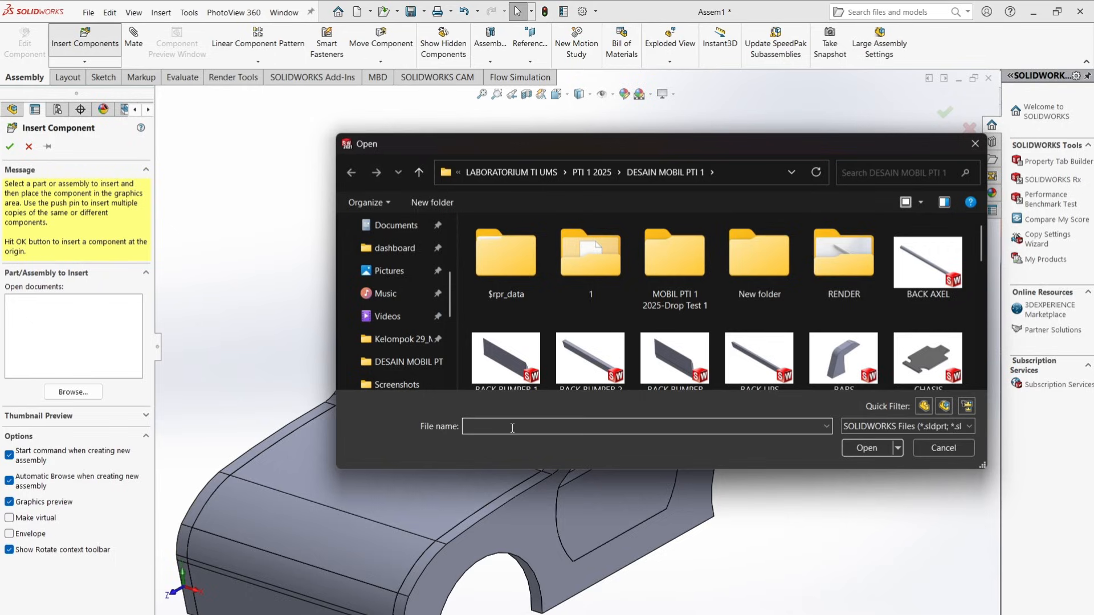
type("ro")
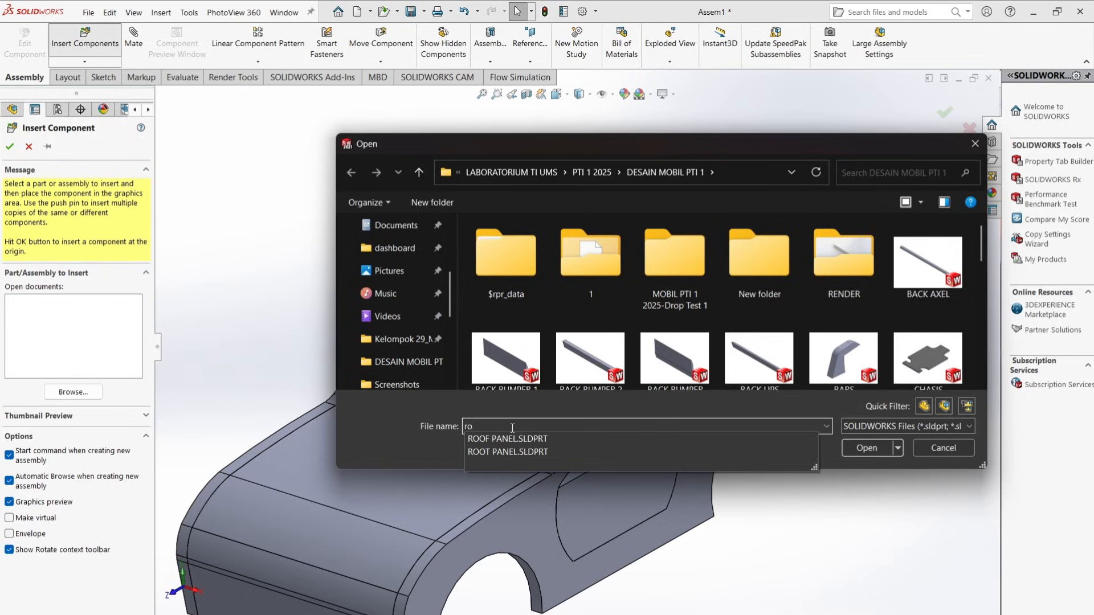
left_click(552, 439)
left_click(863, 447)
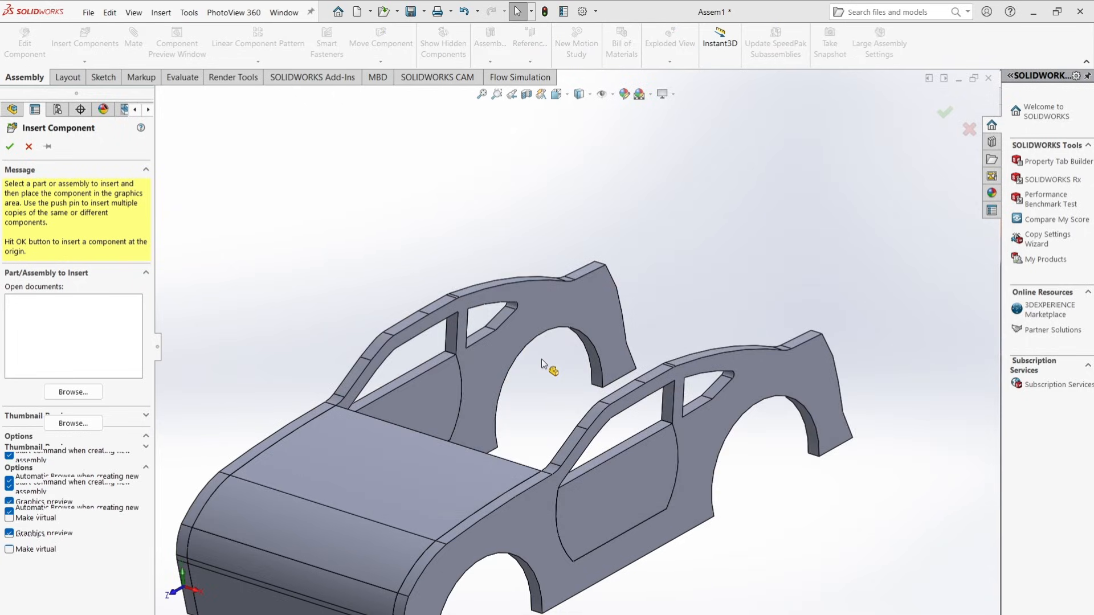
left_click(494, 312)
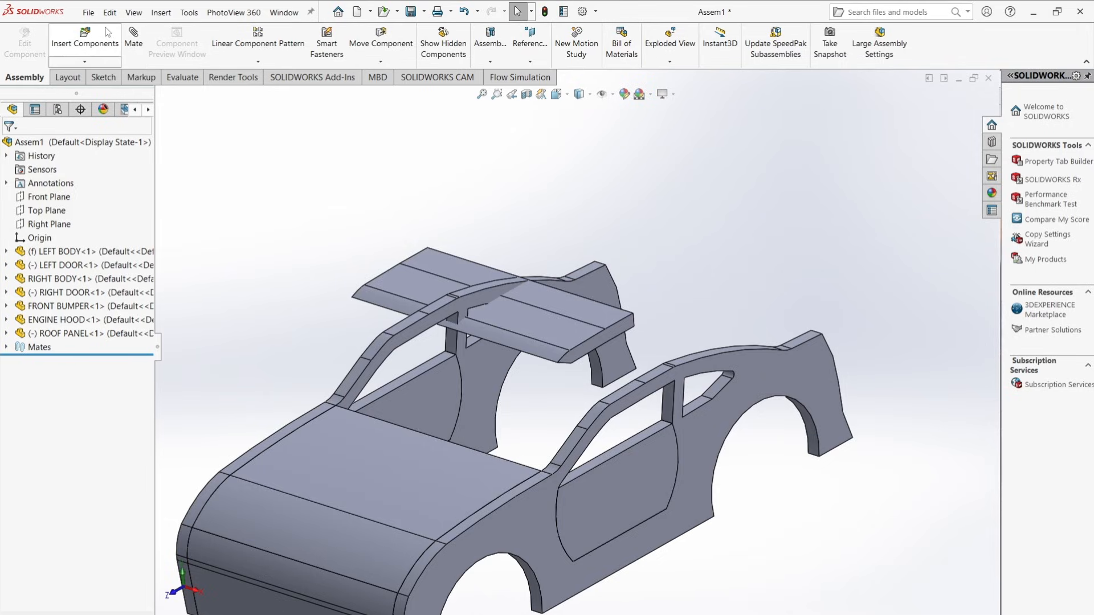
Step: Add a coincident mate between the roof panel's side end face and the left body's inner side face
left_click(133, 40)
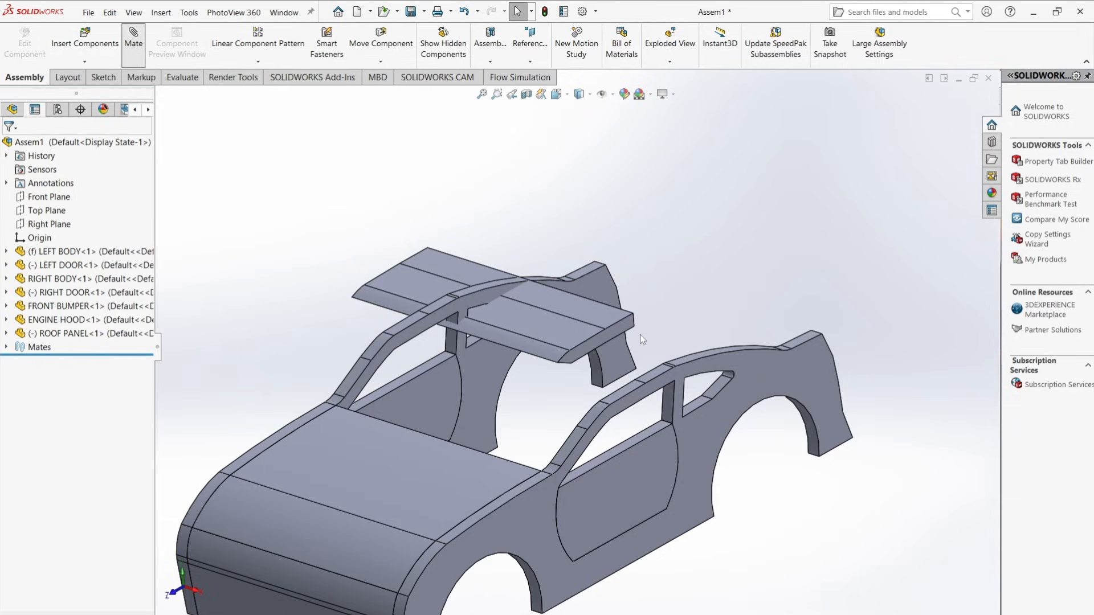
scroll(641, 323, "down", 3)
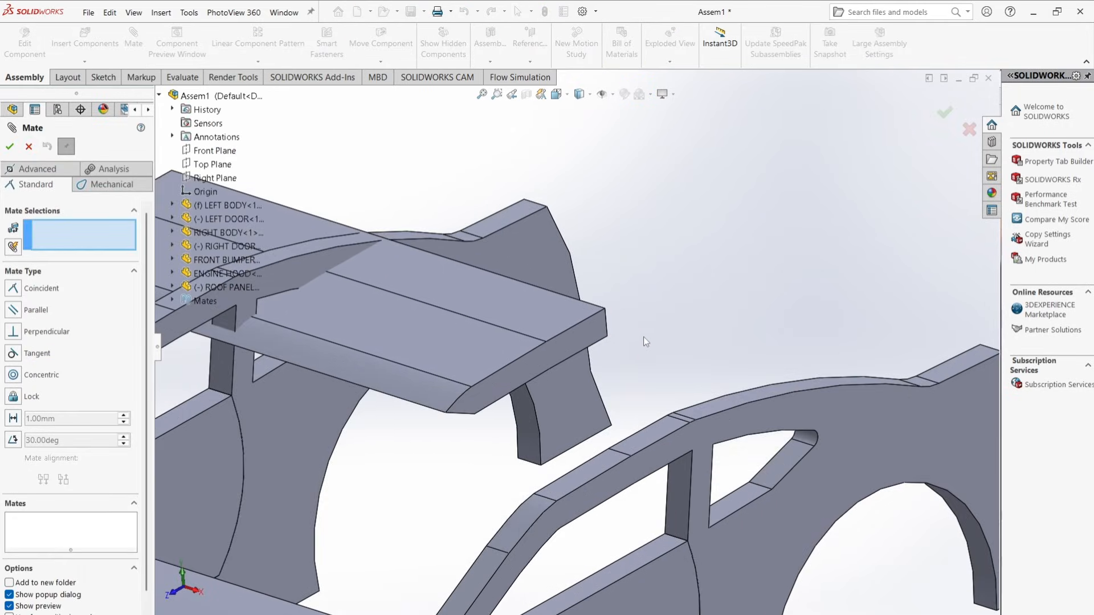
left_click(502, 372)
middle_click_drag(502, 371, 730, 437)
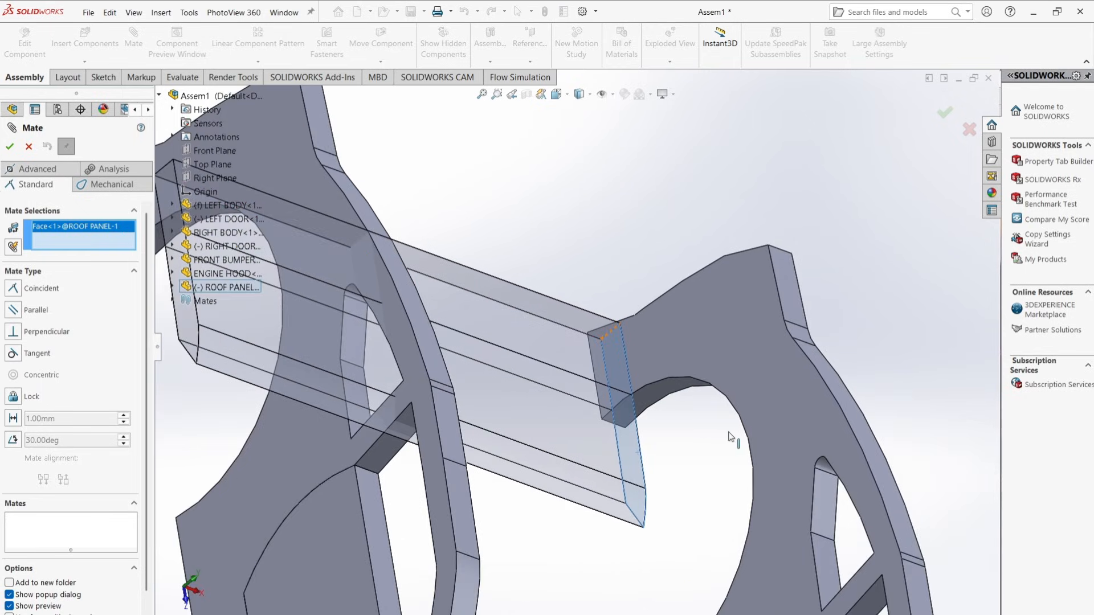
left_click(838, 463)
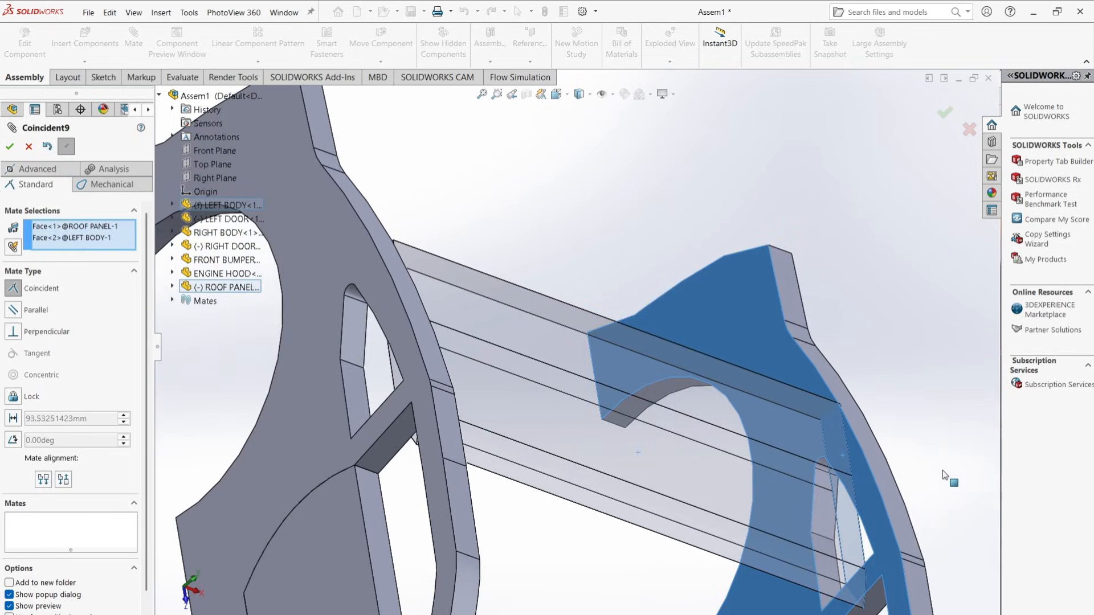
left_click(983, 534)
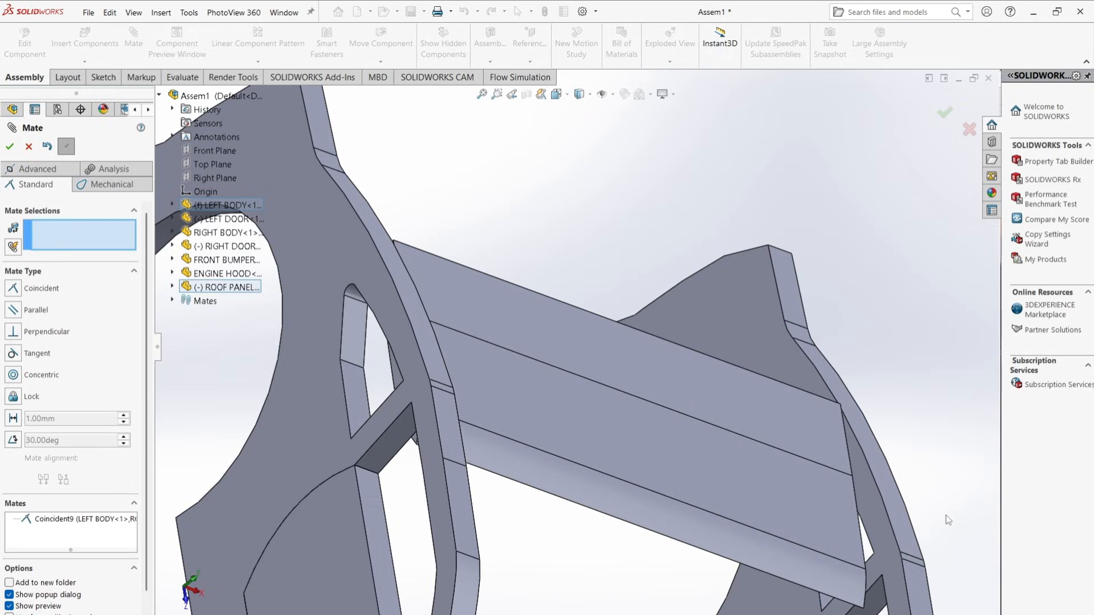
Step: Add a coincident mate between the left body's inner roof edge above the door window and the side edge of the roof panel's middle section
mouse_move(946, 515)
middle_mouse_down()
mouse_move(898, 496)
mouse_move(963, 507)
middle_mouse_up()
scroll(907, 498, "up", 4)
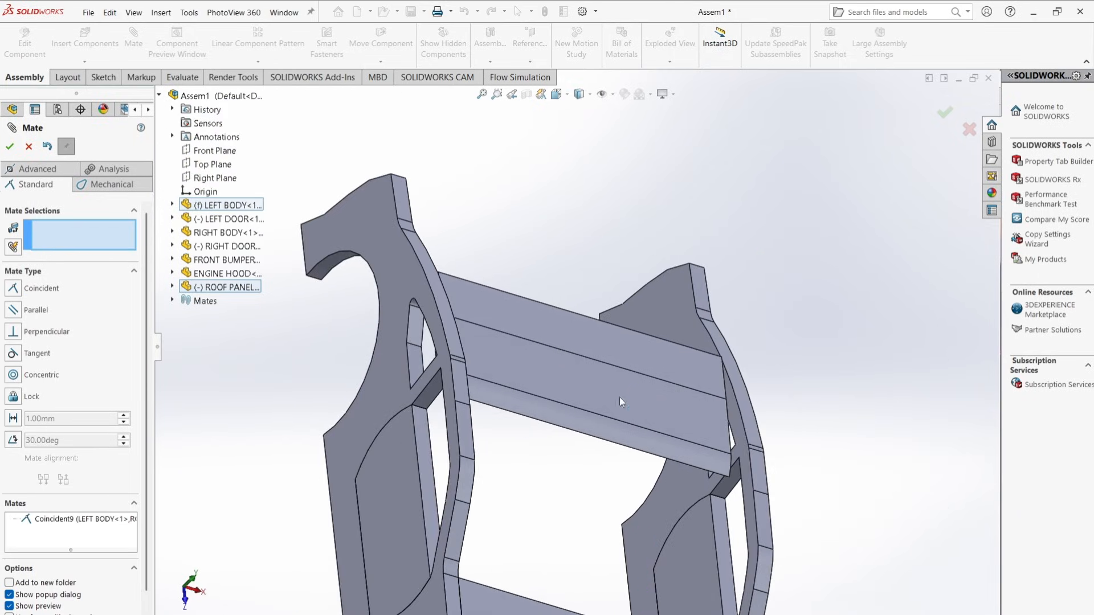
scroll(621, 398, "down", 3)
scroll(720, 453, "up", 2)
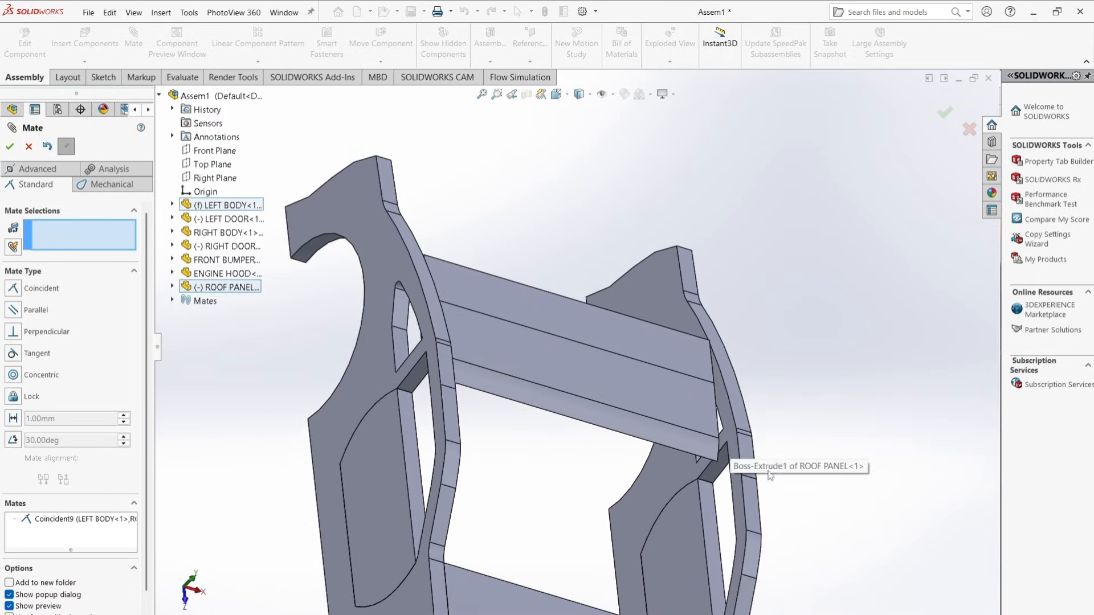
left_click(744, 489)
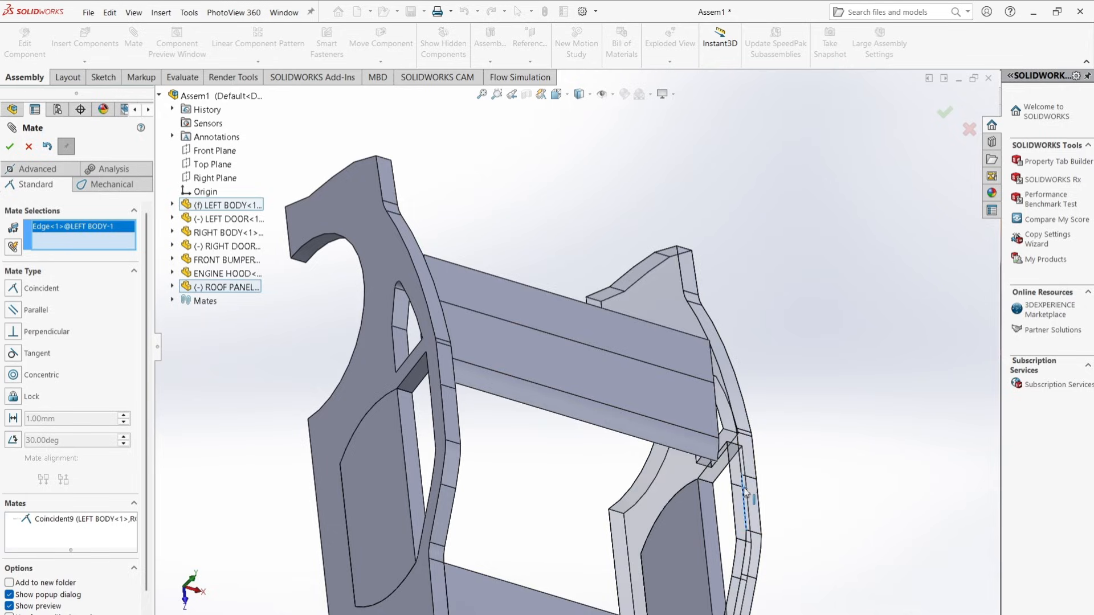
left_click(717, 399)
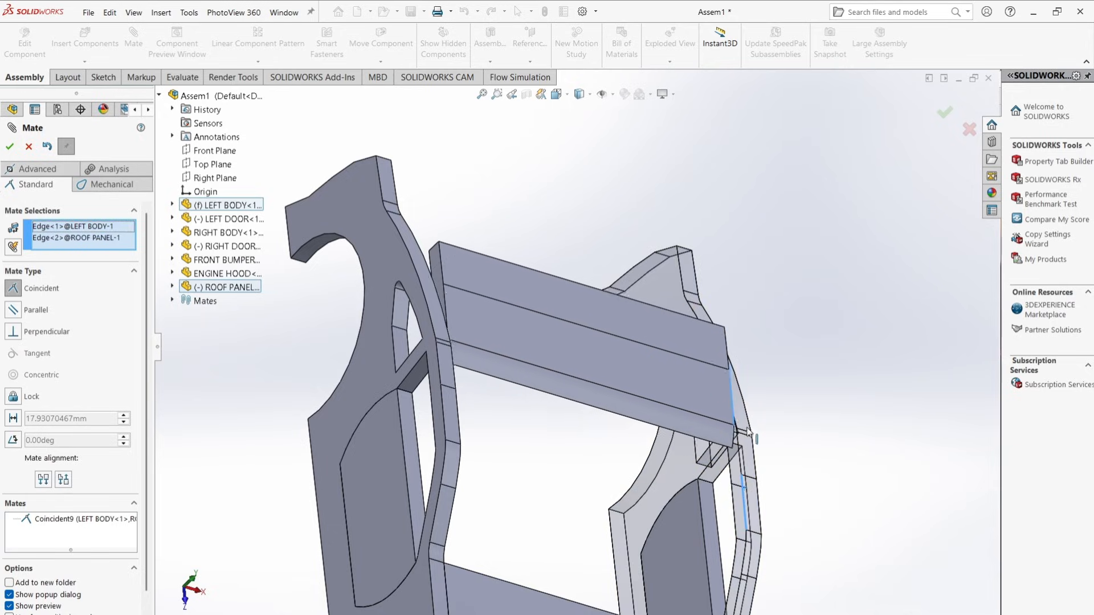
left_click(921, 454)
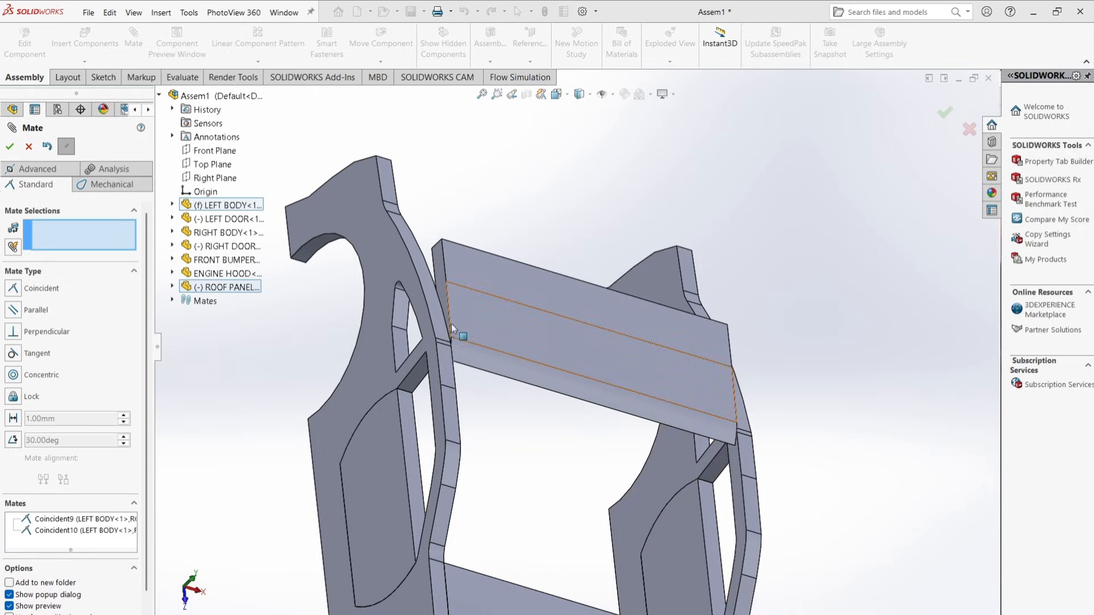
Step: Add a coincident mate between the rear vertex of the roof panel's middle section and the matching right body roof vertex, and finish mating
scroll(485, 321, "down", 5)
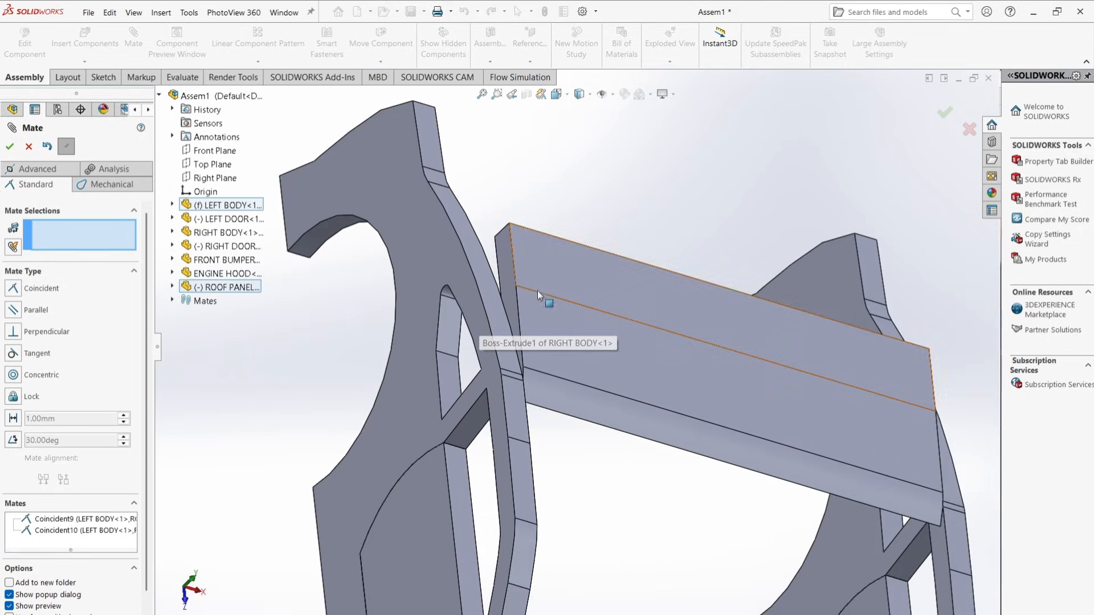
left_click(516, 285)
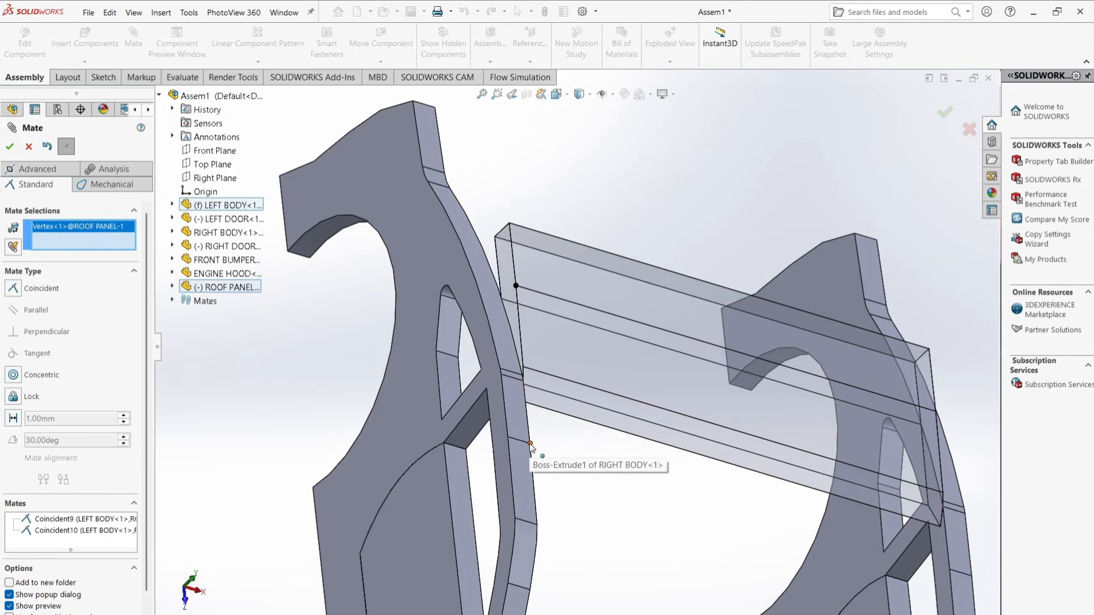
left_click(529, 443)
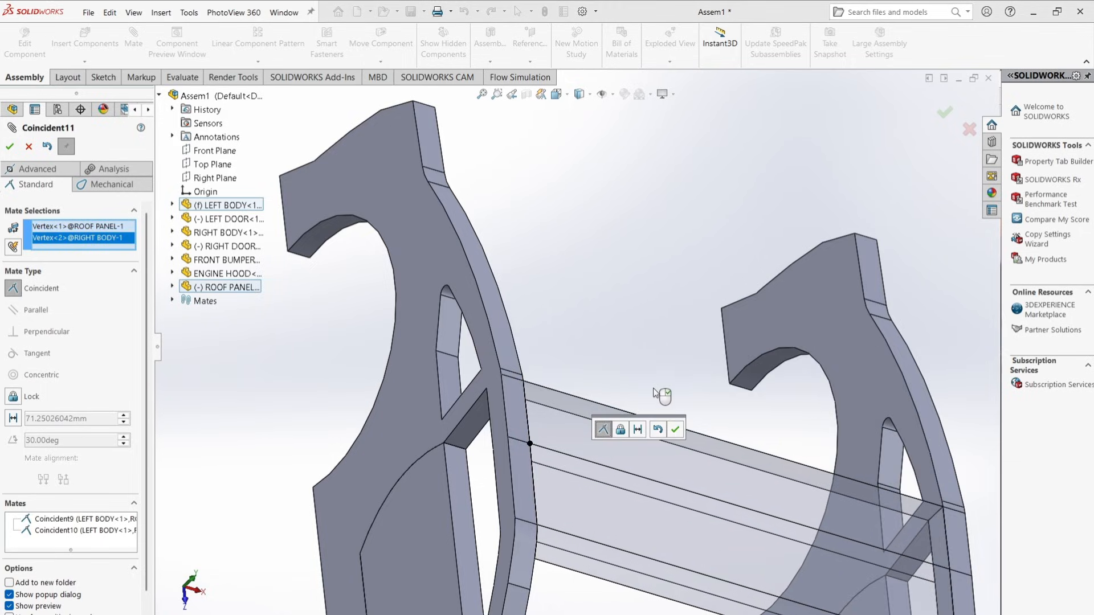
left_click(676, 429)
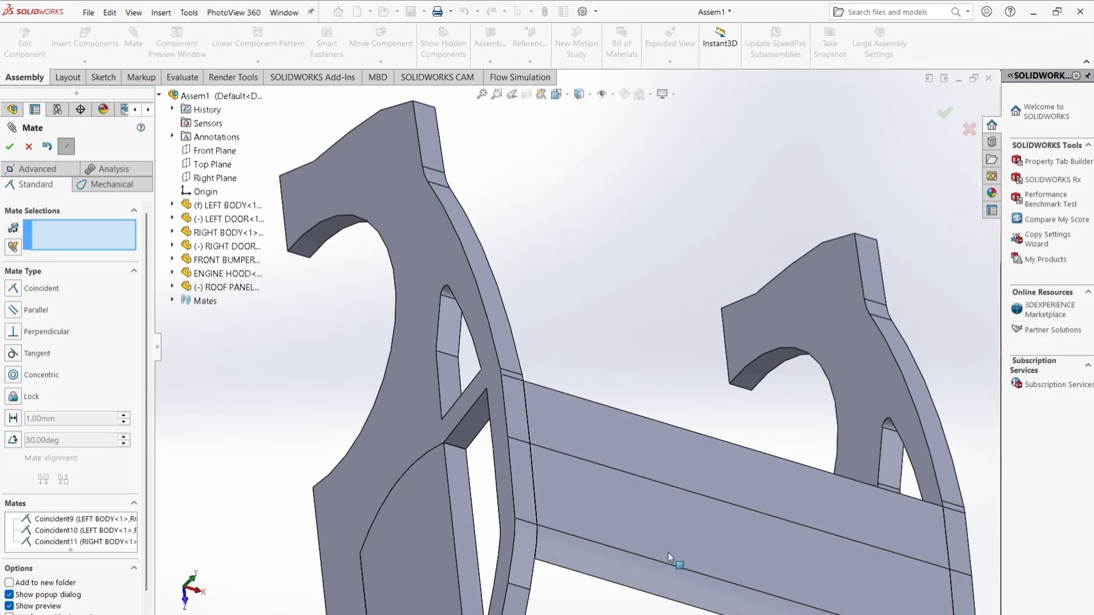
key("ctrl+7")
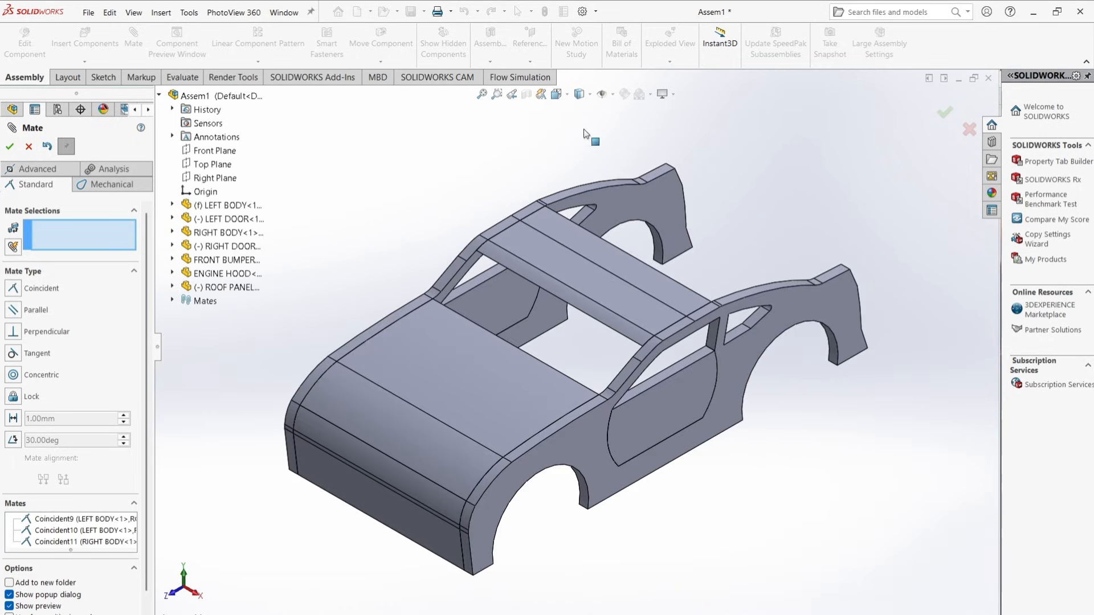
left_click(18, 145)
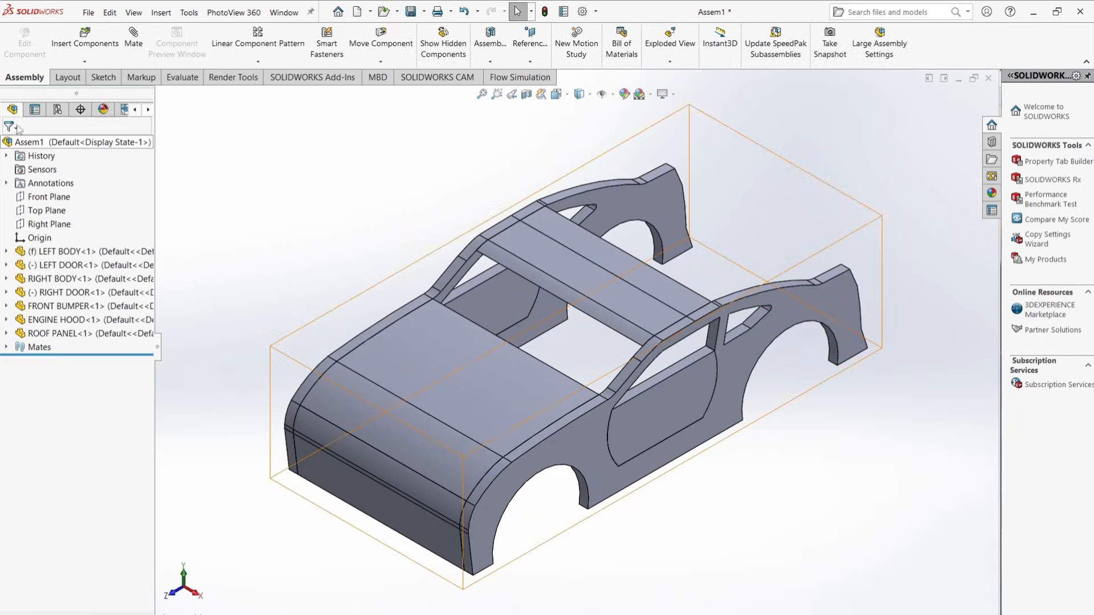
Step: Insert the DECLID part into the assembly and place it above the rear ends of the side bodies
left_click(91, 45)
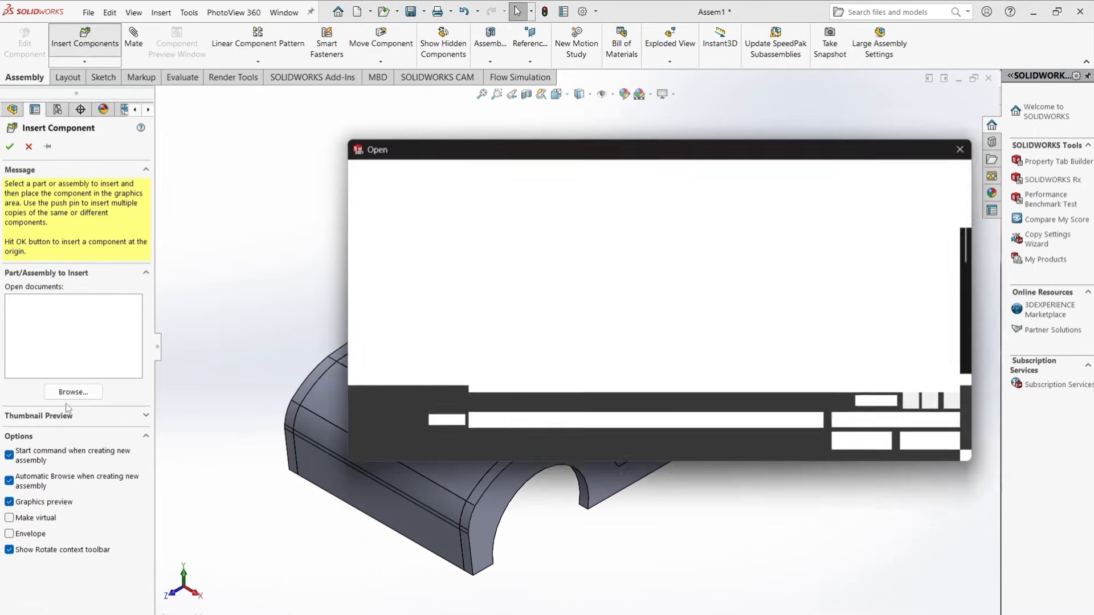
type("de")
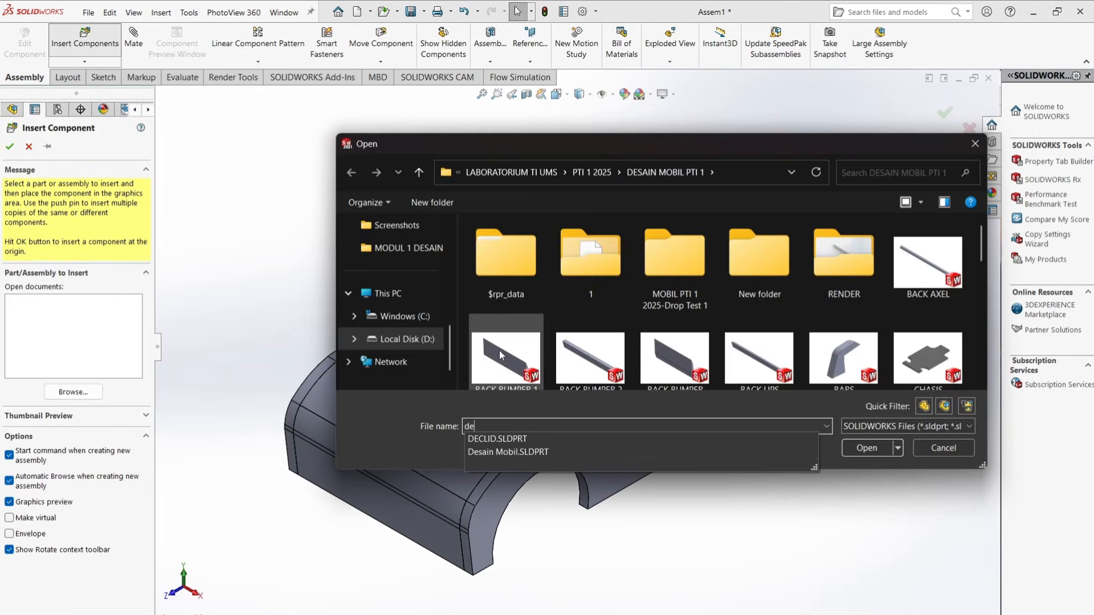
left_click(527, 441)
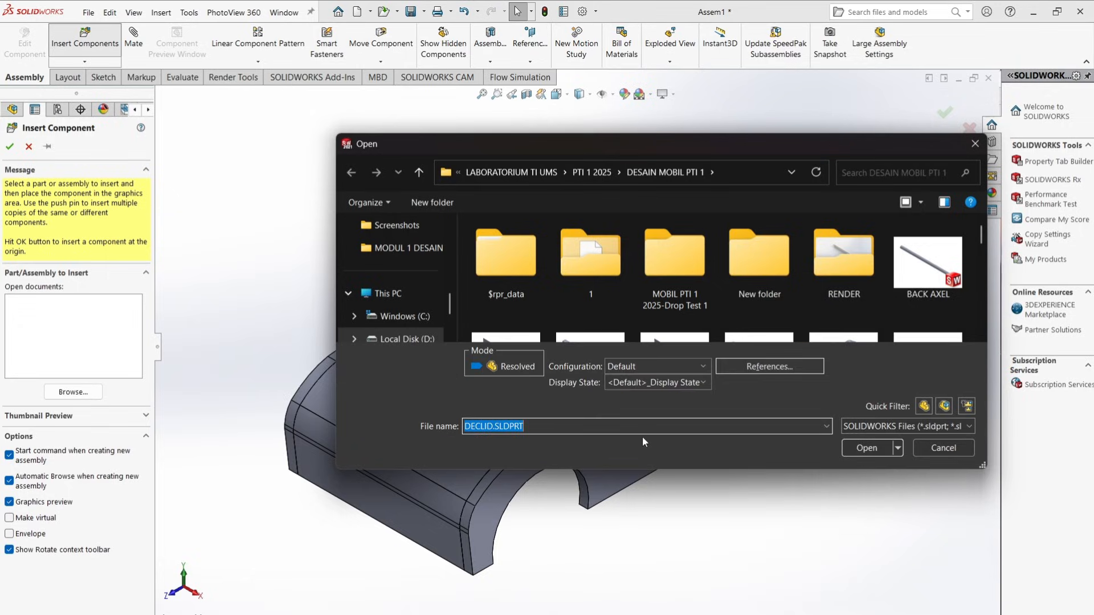
left_click(863, 447)
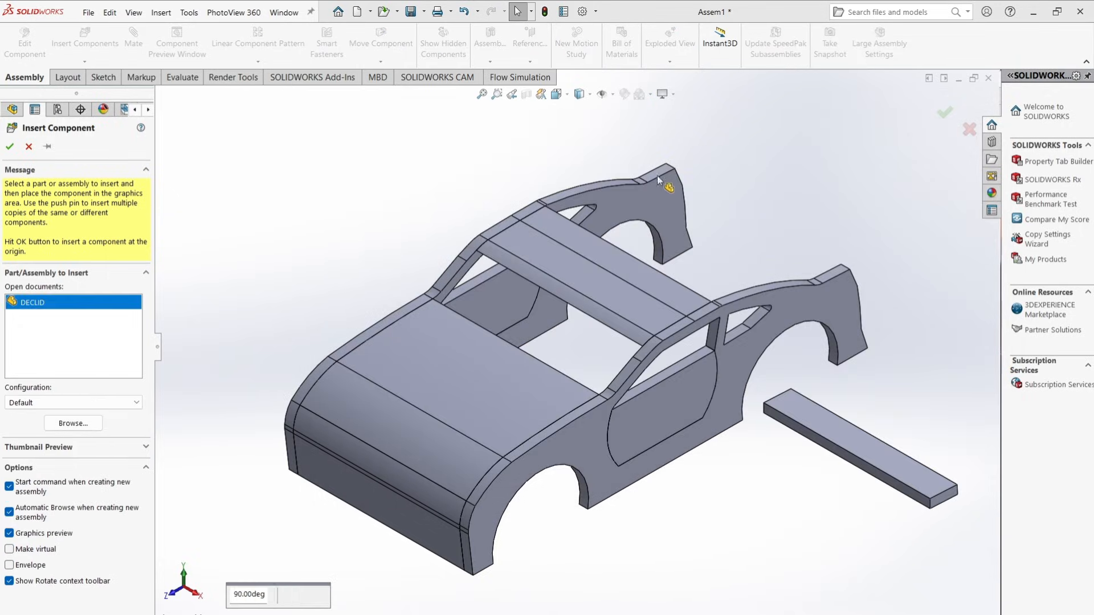
left_click(737, 188)
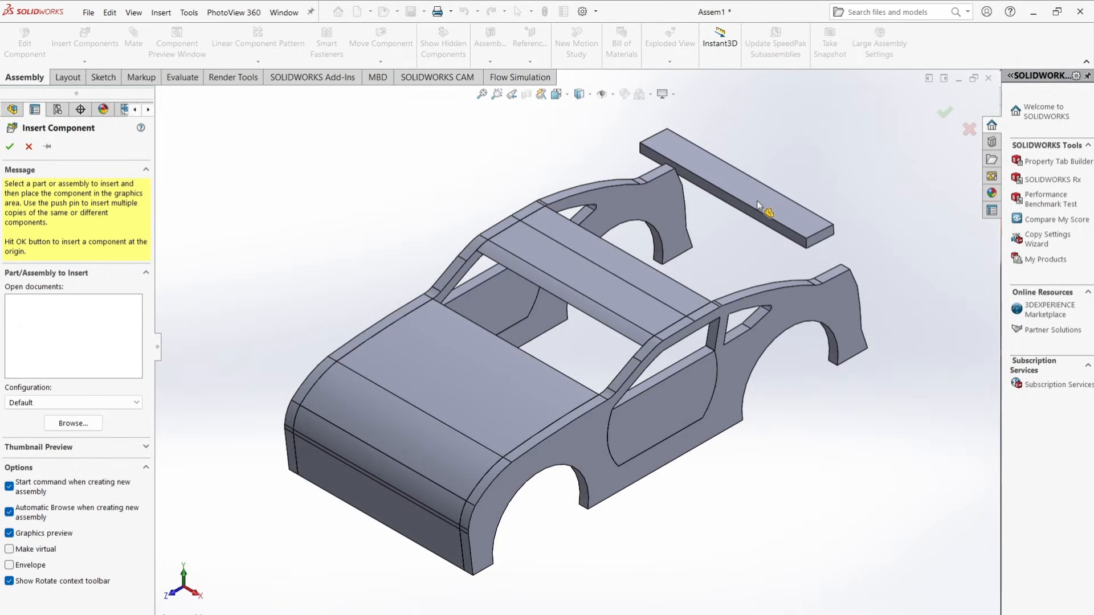
Step: Add a coincident mate between the left body's inner side face and the adjacent end face of the DECLID part
left_click(137, 38)
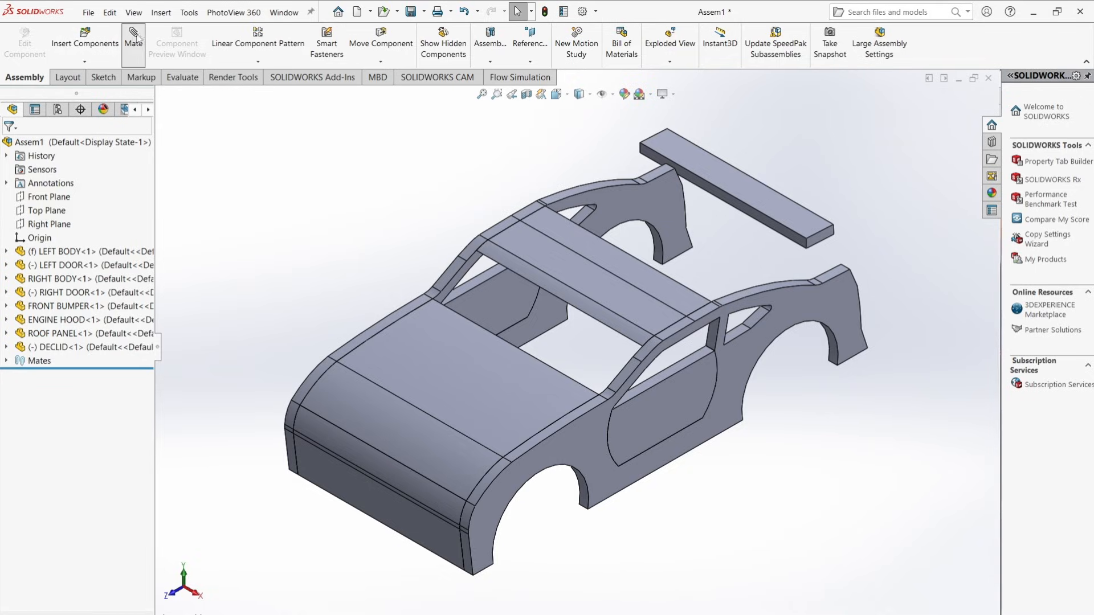
scroll(844, 269, "down", 10)
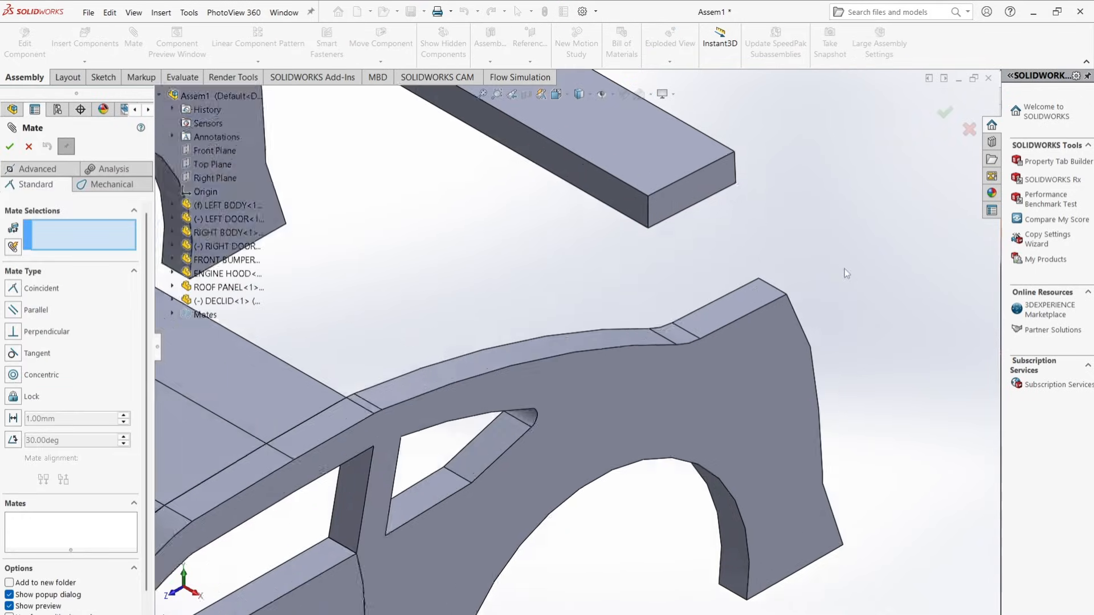
middle_click_drag(727, 301, 598, 225)
left_click(640, 315)
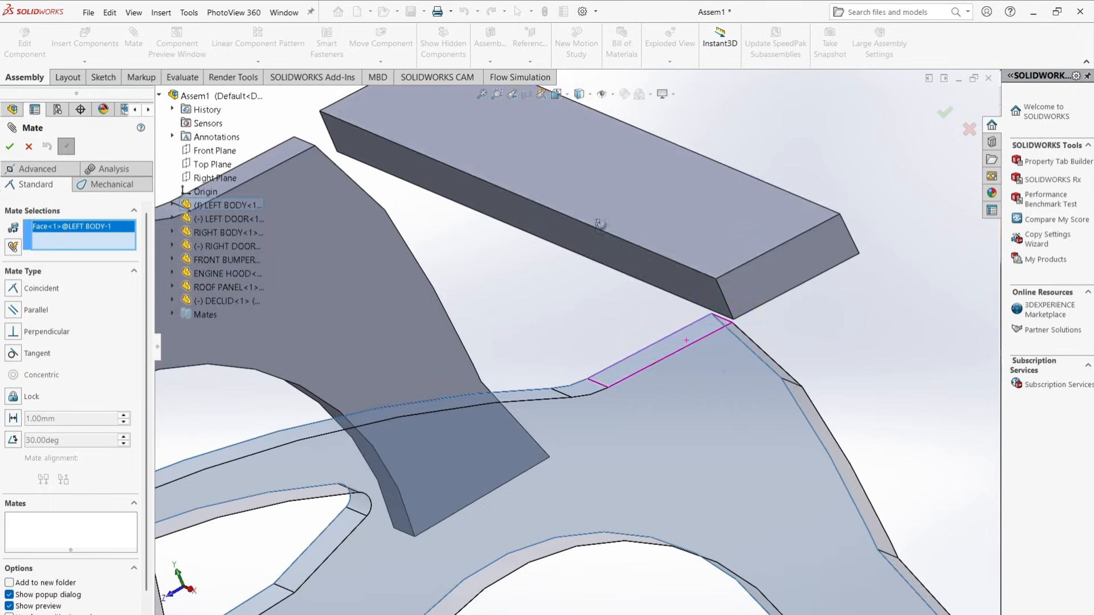
left_click(776, 277)
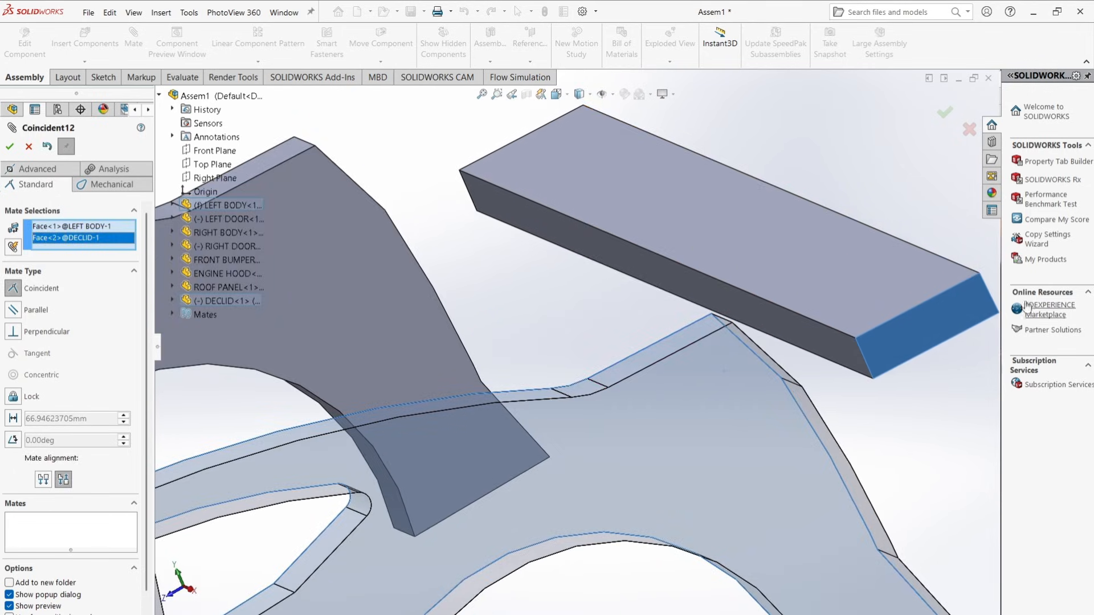
scroll(577, 349, "up", 3)
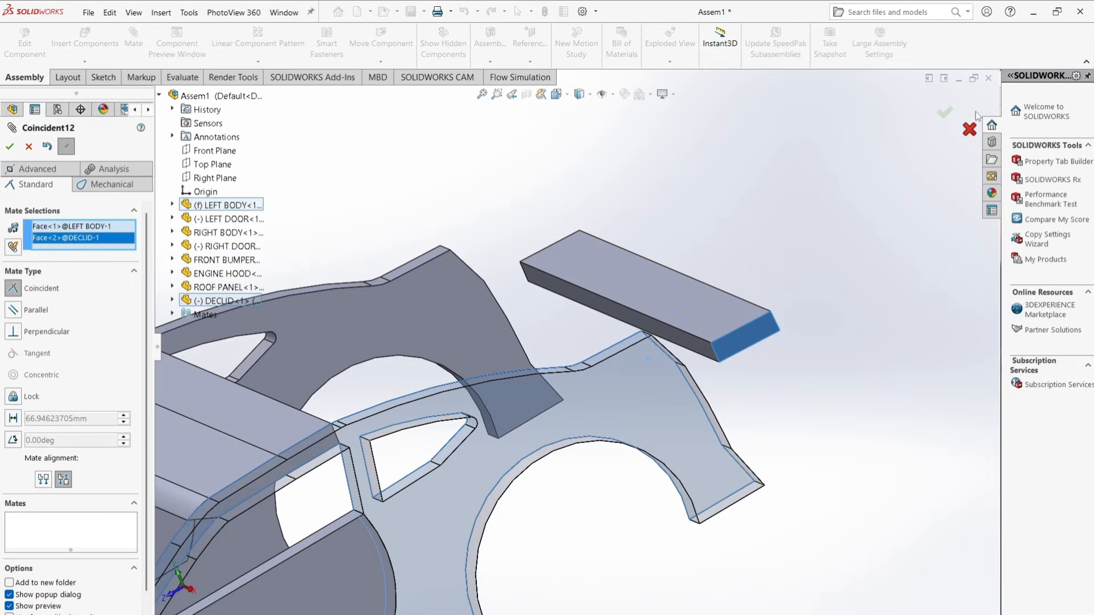
left_click(957, 111)
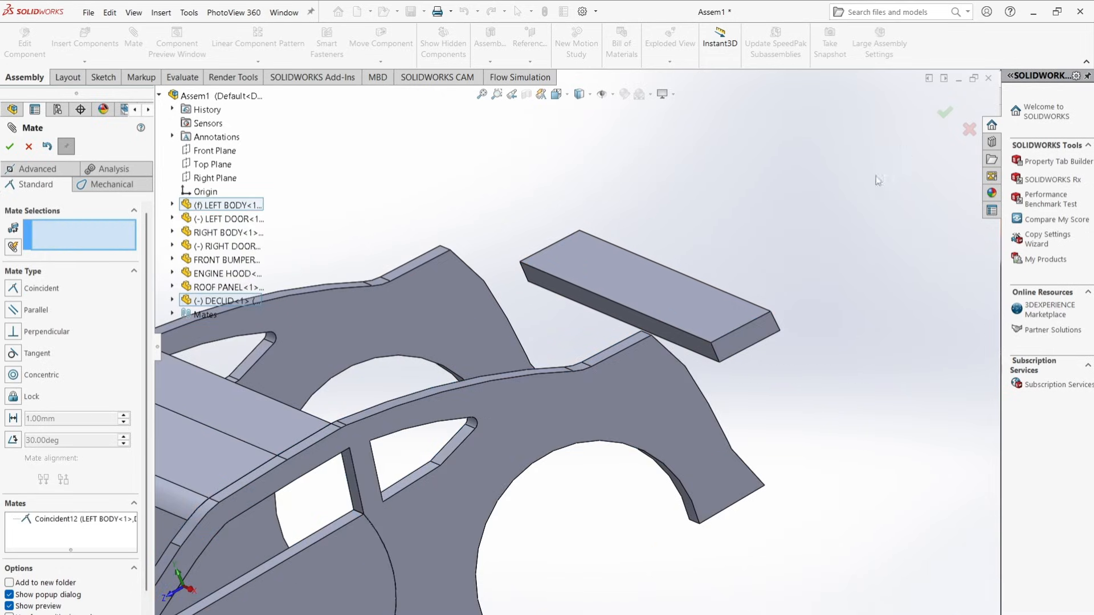
Step: Add a coincident mate between the midpoint of the DECLID's upper side edge and the midpoint of the left body's rear top inner edge
left_click(741, 329)
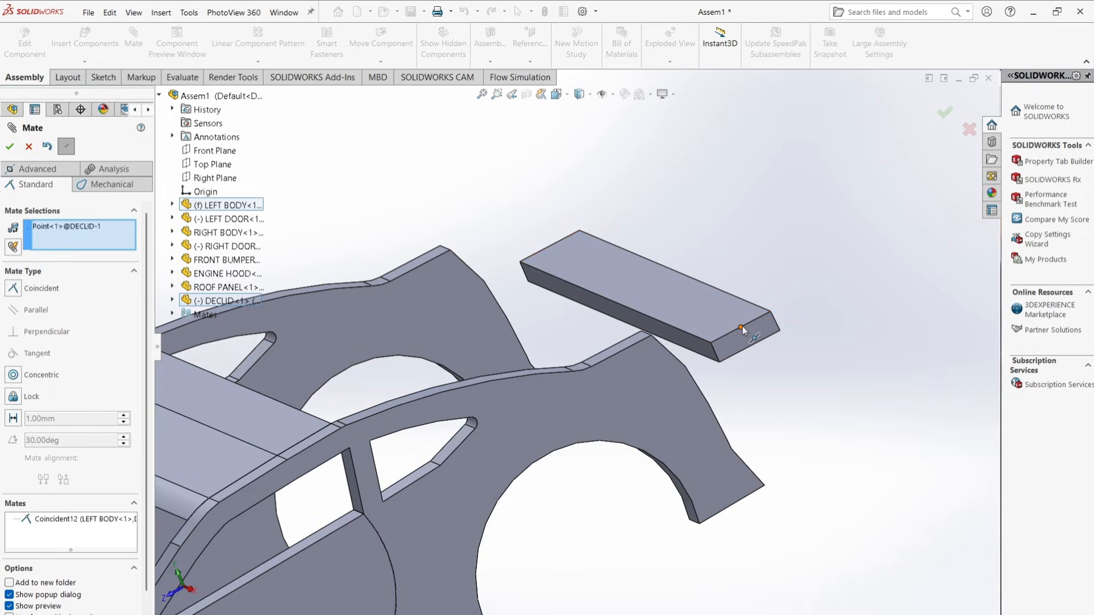
left_click(612, 346)
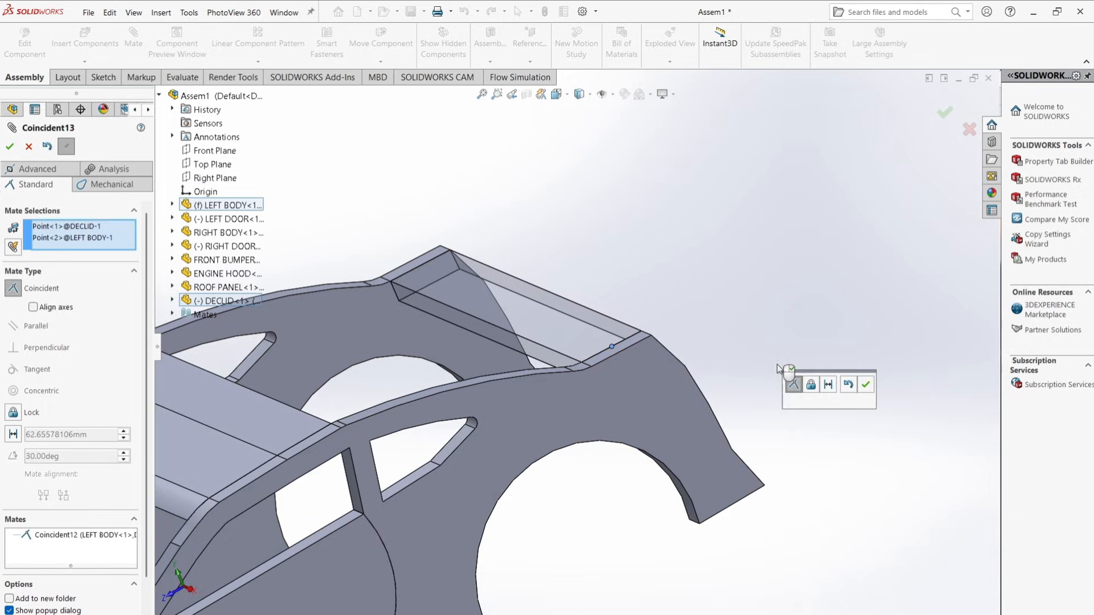
left_click(867, 385)
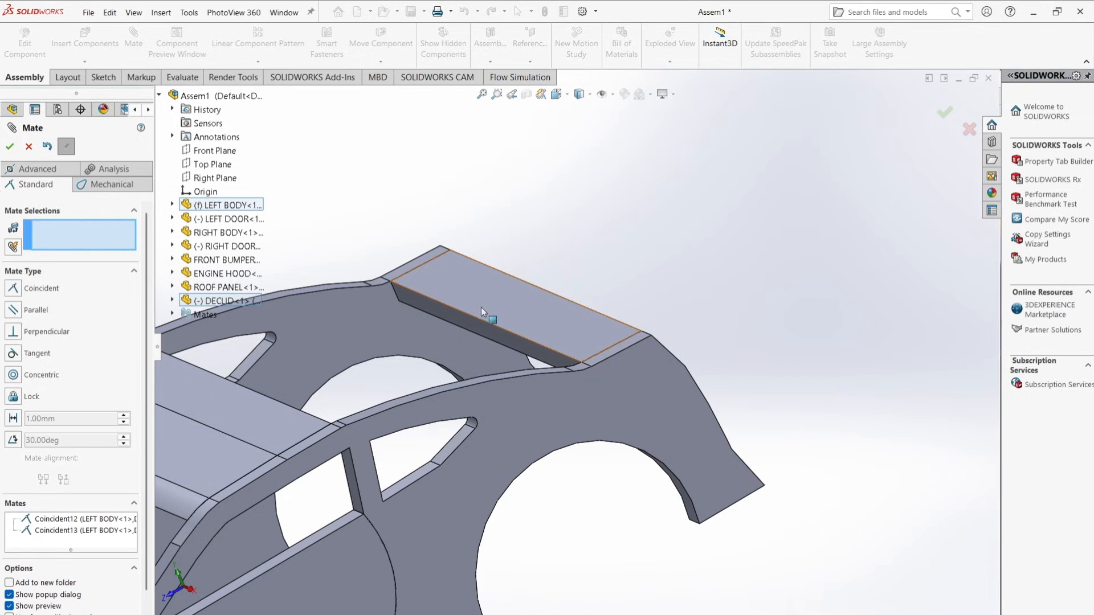
Step: Add a coincident mate between the right body's rear top inner edge and the adjoining DECLID side edge, and finish mating
left_click(405, 277)
left_click(409, 280)
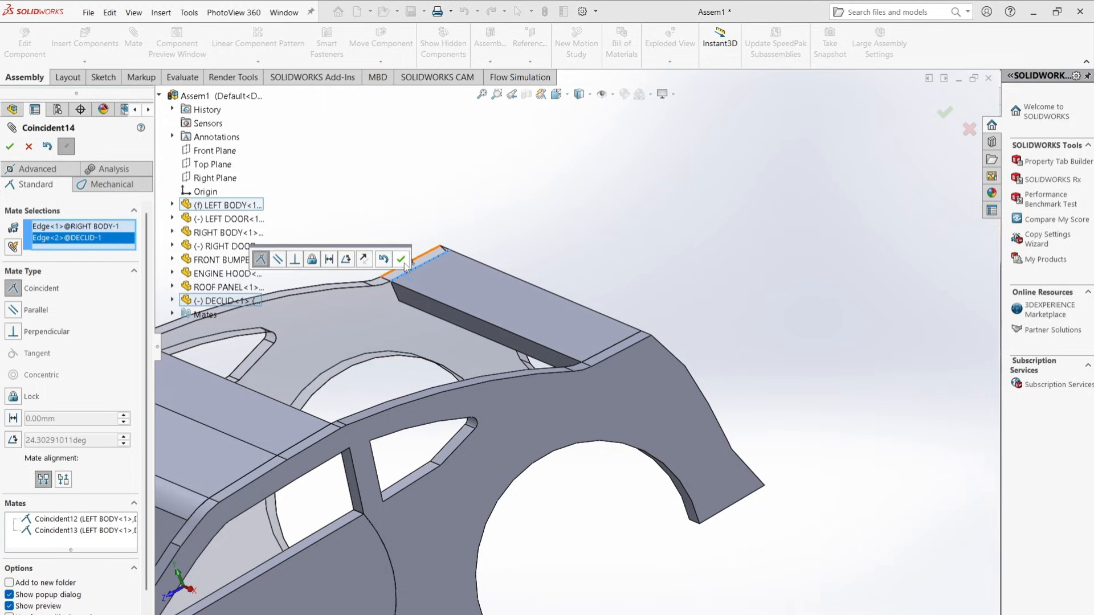
left_click(402, 260)
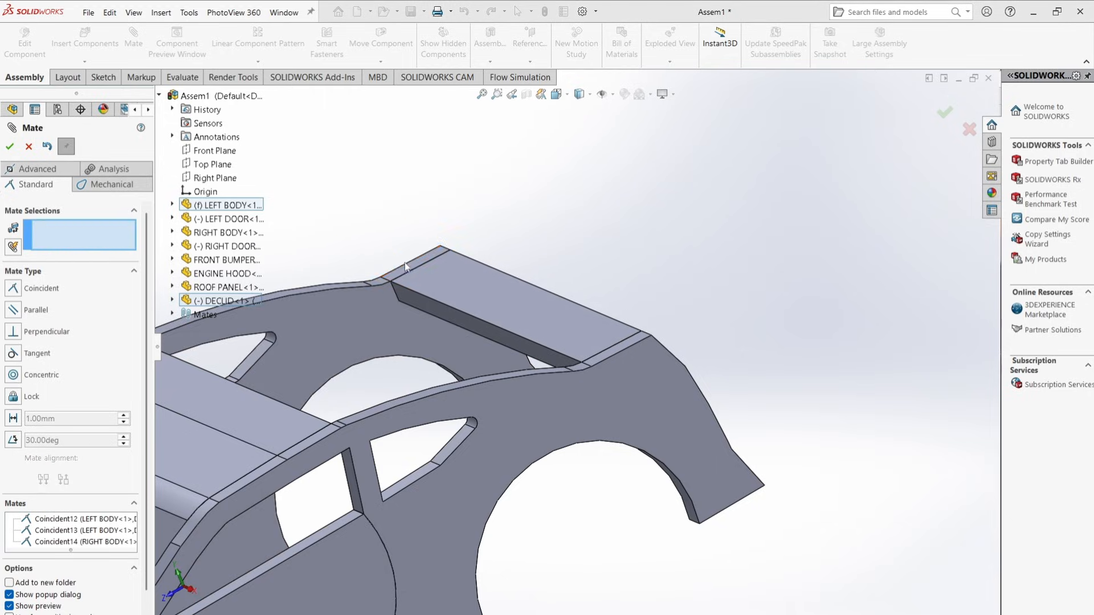
left_click(11, 147)
scroll(399, 227, "up", 5)
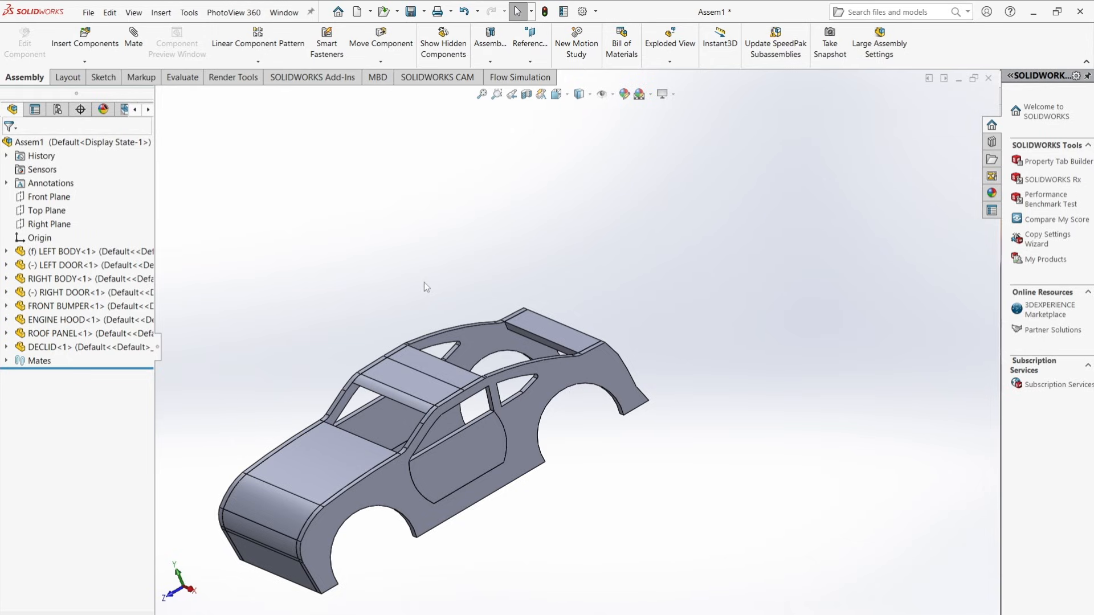
Step: Insert the BACK BUMPER part into the assembly and place it behind the rear end of the car body
left_click(101, 41)
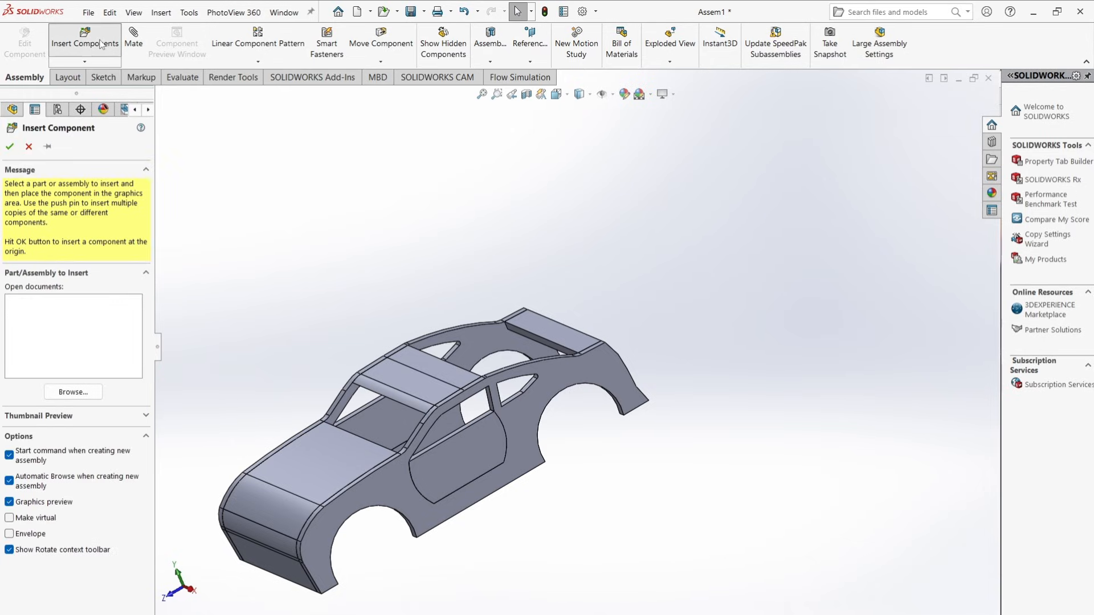
left_click(83, 394)
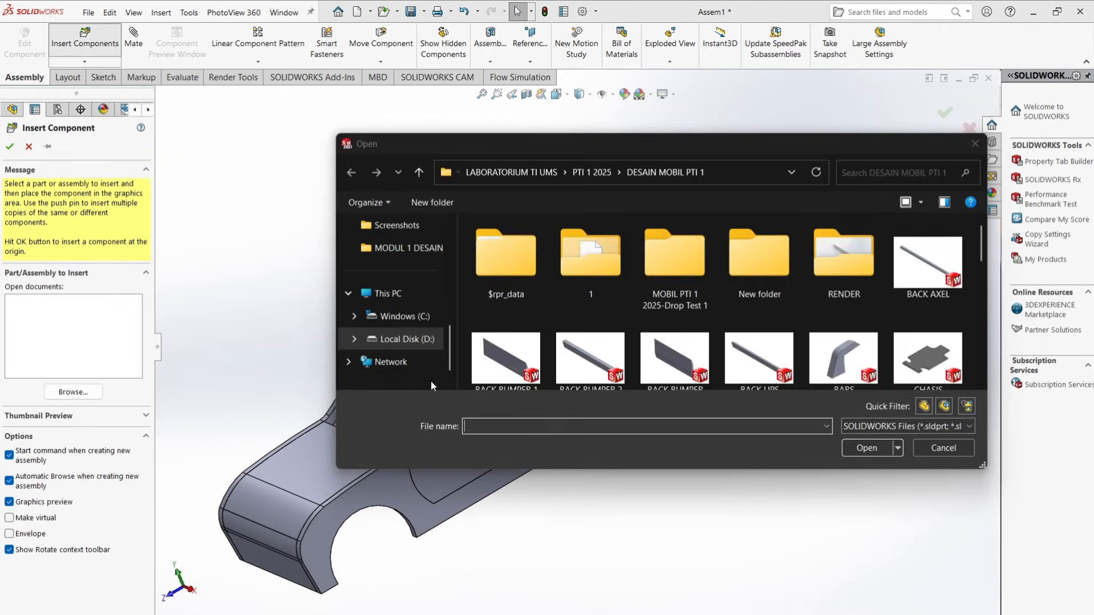
scroll(670, 335, "down", 5)
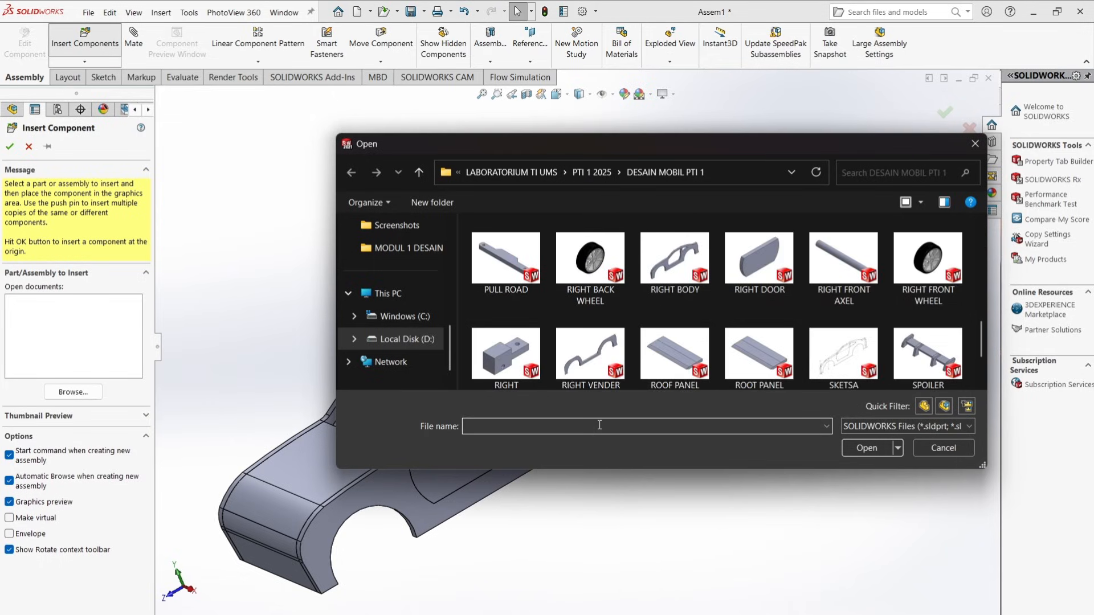
type("ba")
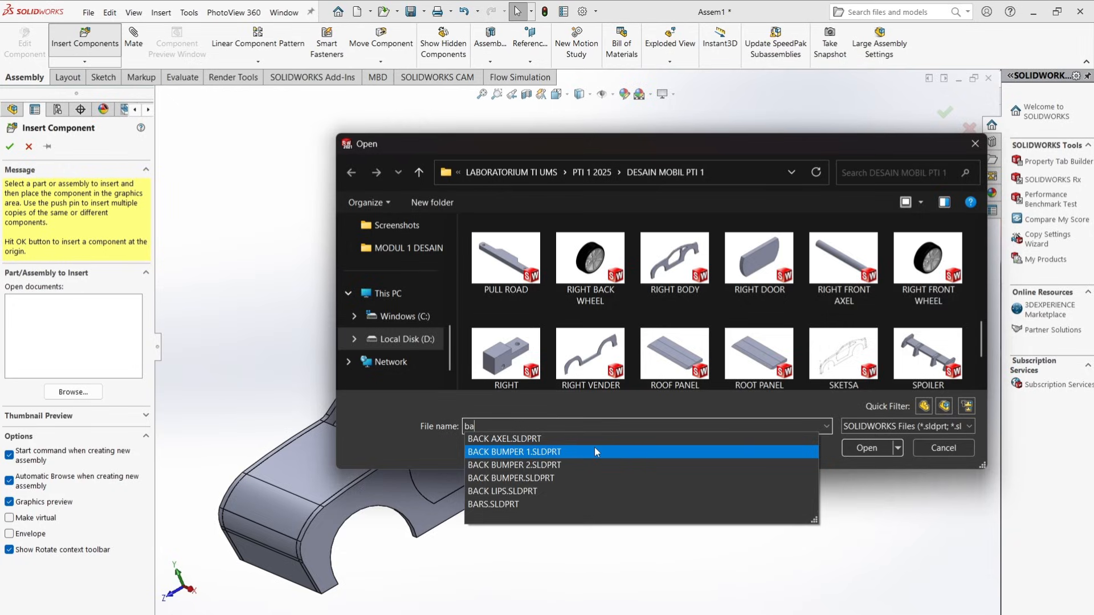
left_click(589, 478)
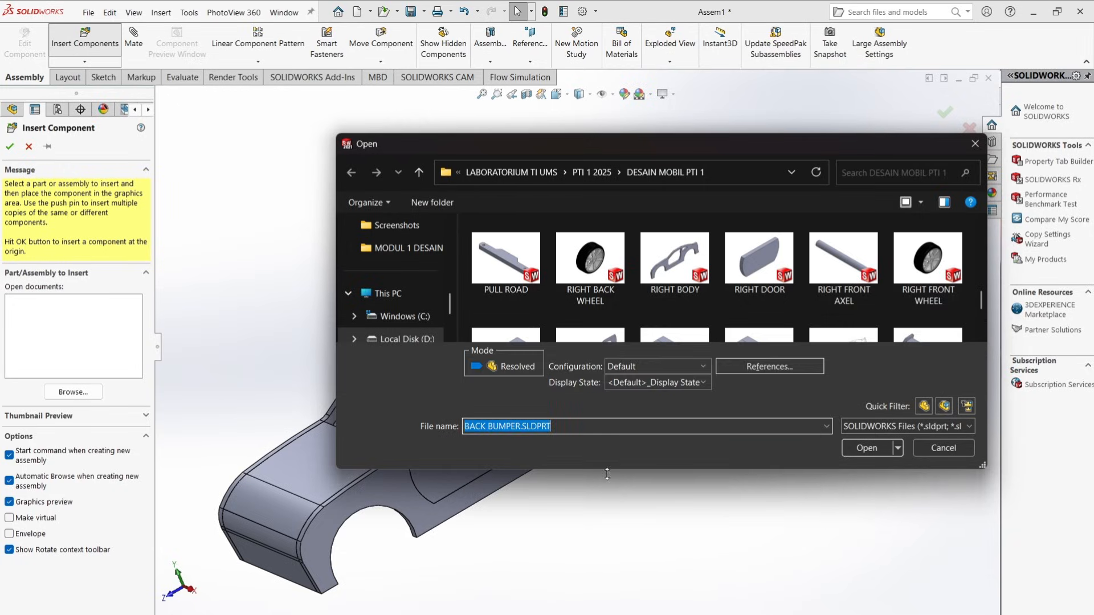
left_click(864, 447)
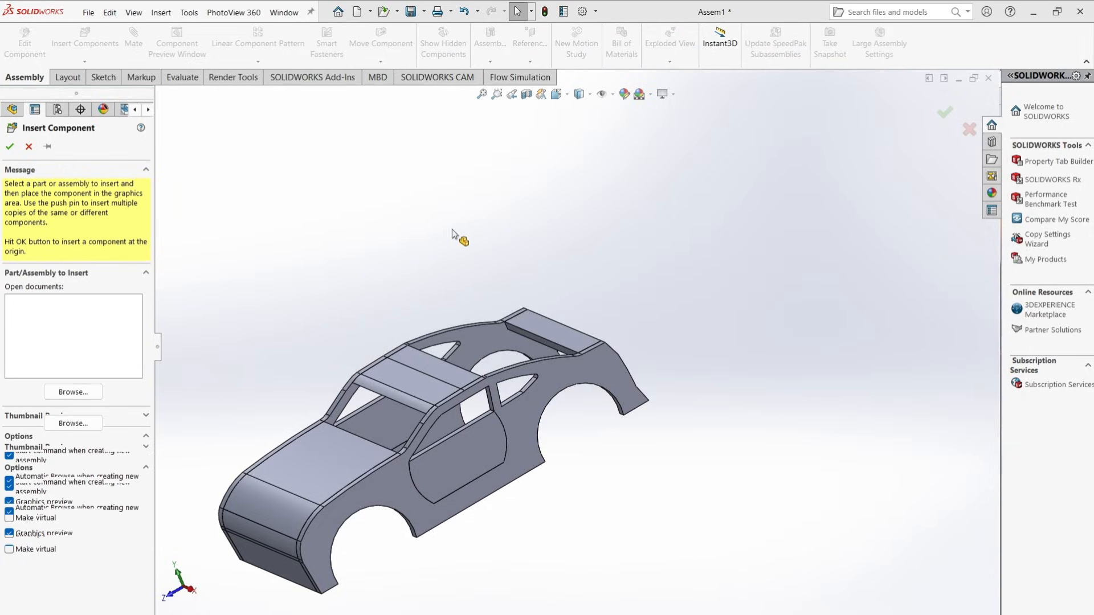
left_click(630, 309)
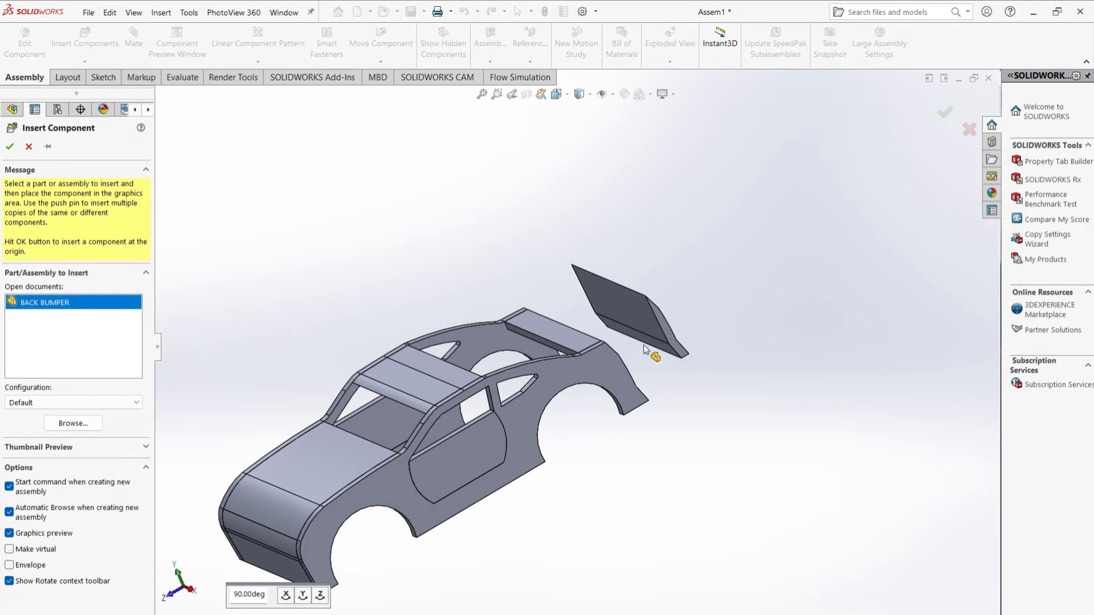
Step: Add a coincident mate between the back bumper's side end face and the left body's inner side face
scroll(638, 346, "down", 2)
scroll(638, 346, "down", 5)
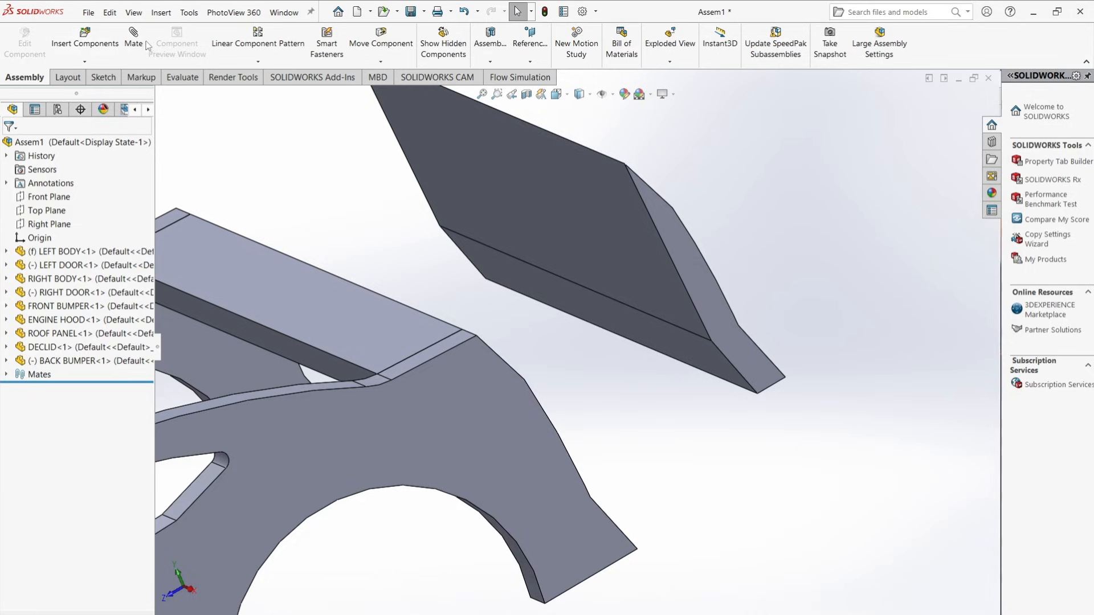
left_click(696, 266)
middle_click_drag(676, 269, 479, 179)
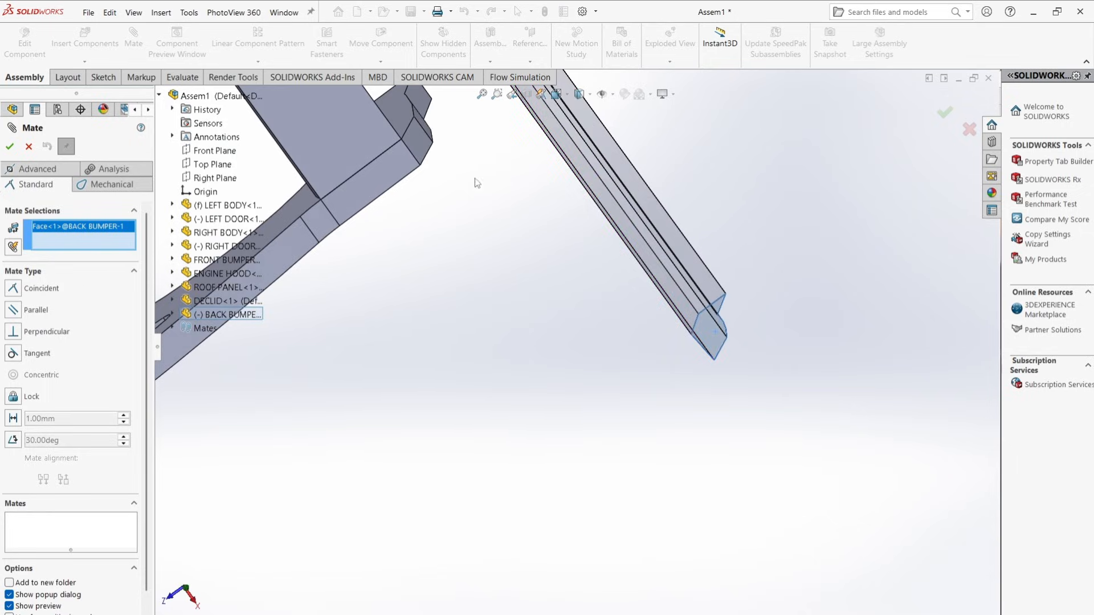
left_click(387, 105)
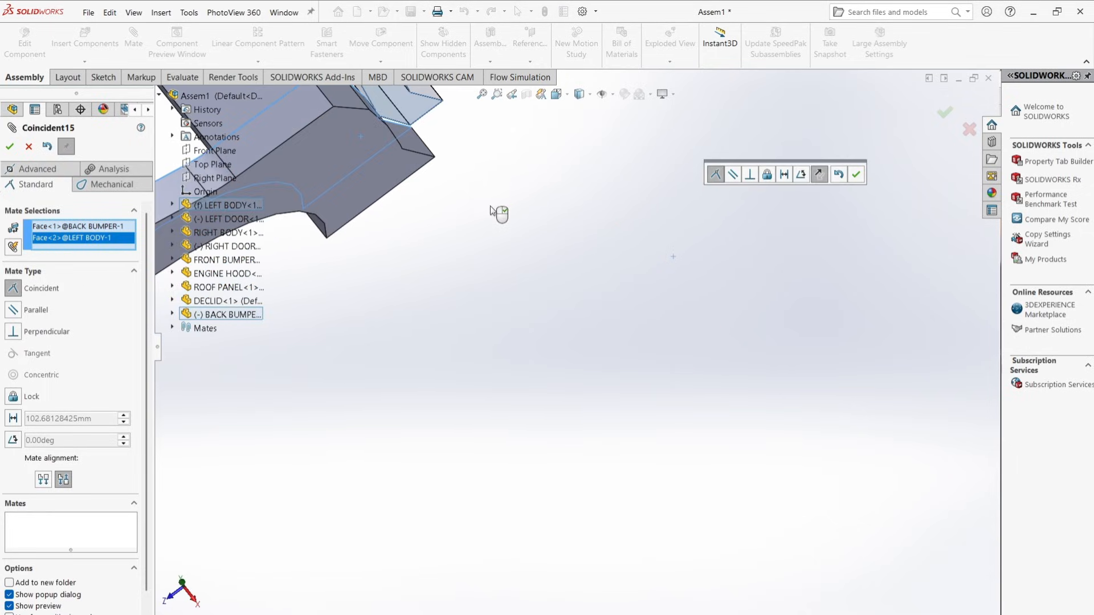
scroll(491, 206, "up", 3)
scroll(492, 206, "down", 5)
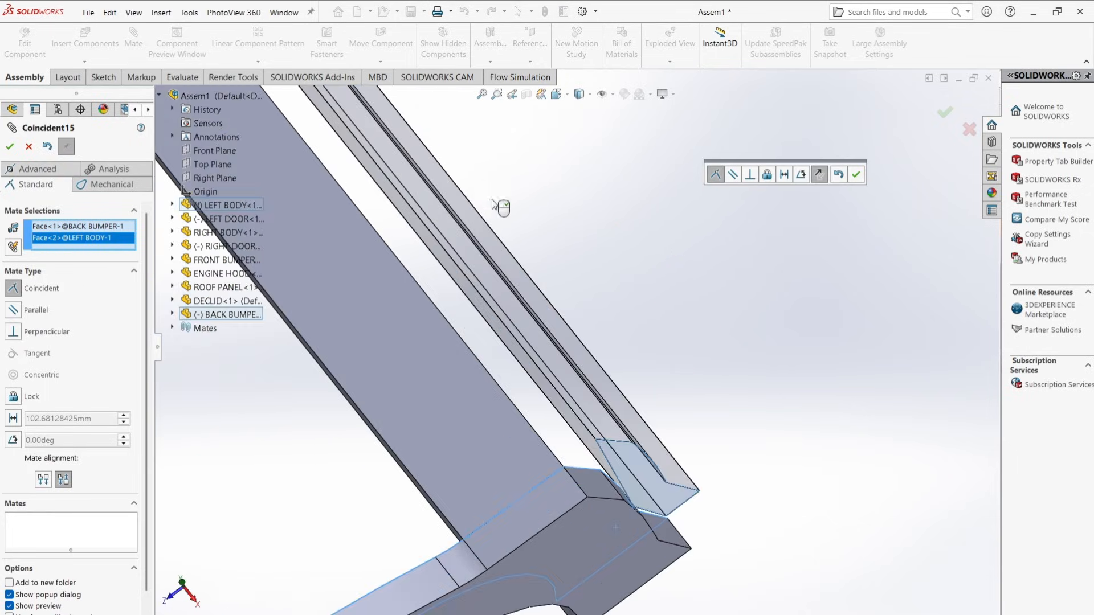
left_click(856, 175)
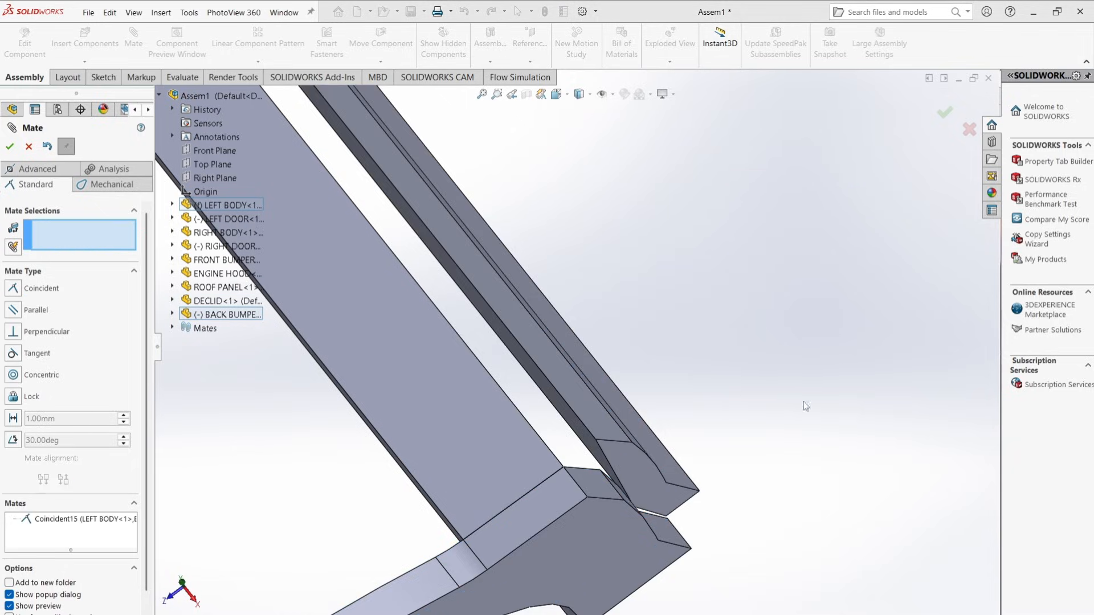
Step: Add a coincident mate between the left body's uppermost rear inner edge and the matching side edge of the back bumper
left_click(577, 468)
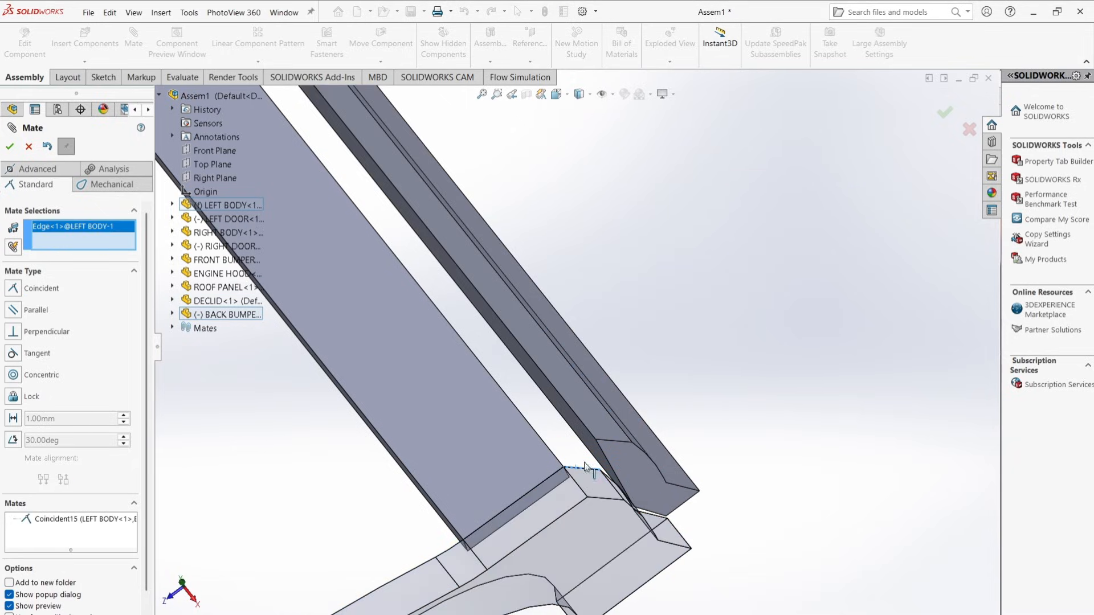
left_click(625, 443)
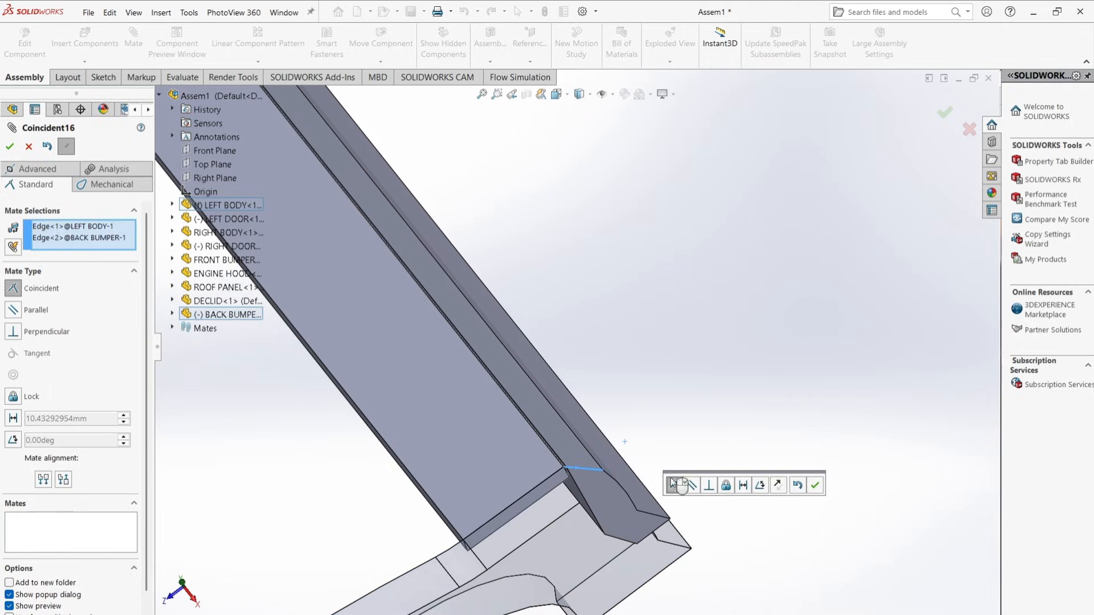
left_click(815, 485)
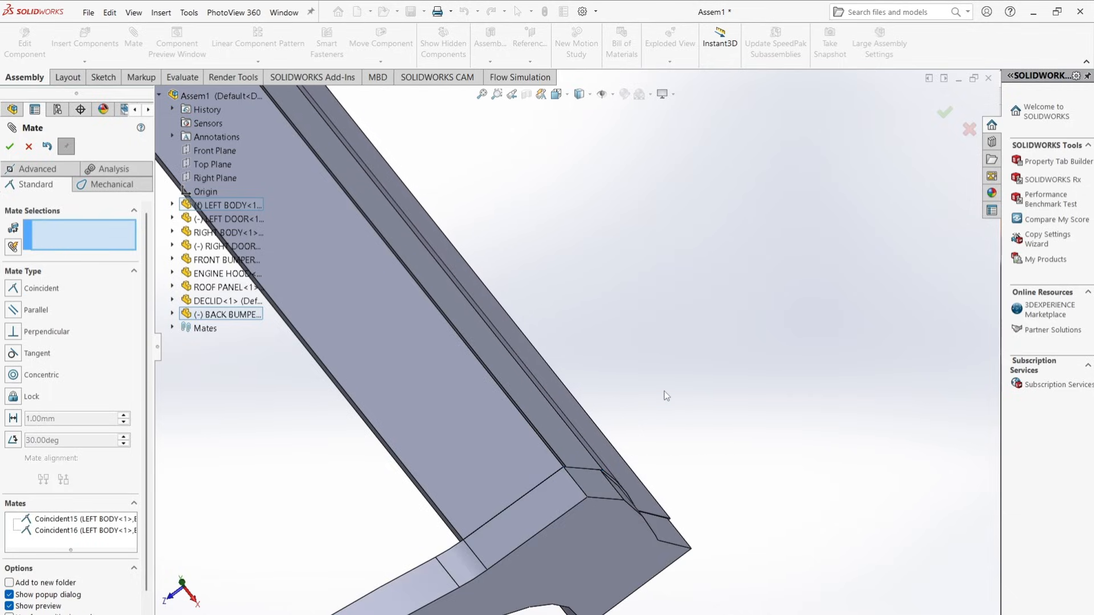
Step: Add a coincident mate between the left body's upper rear corner vertex and the matching back bumper vertex, and finish mating
middle_click_drag(662, 398, 591, 481)
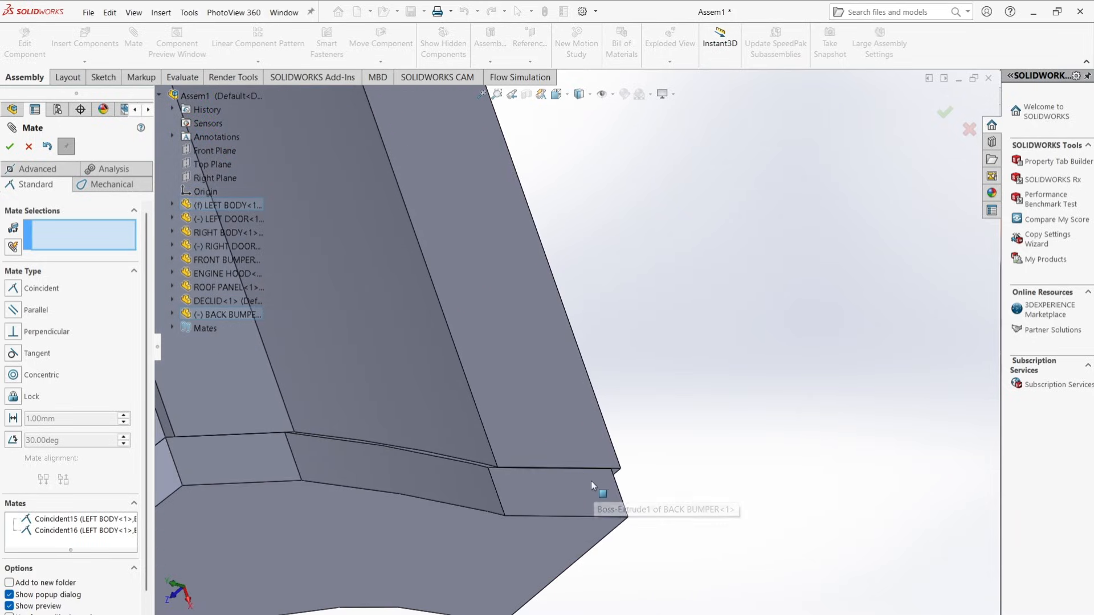
left_click(285, 434)
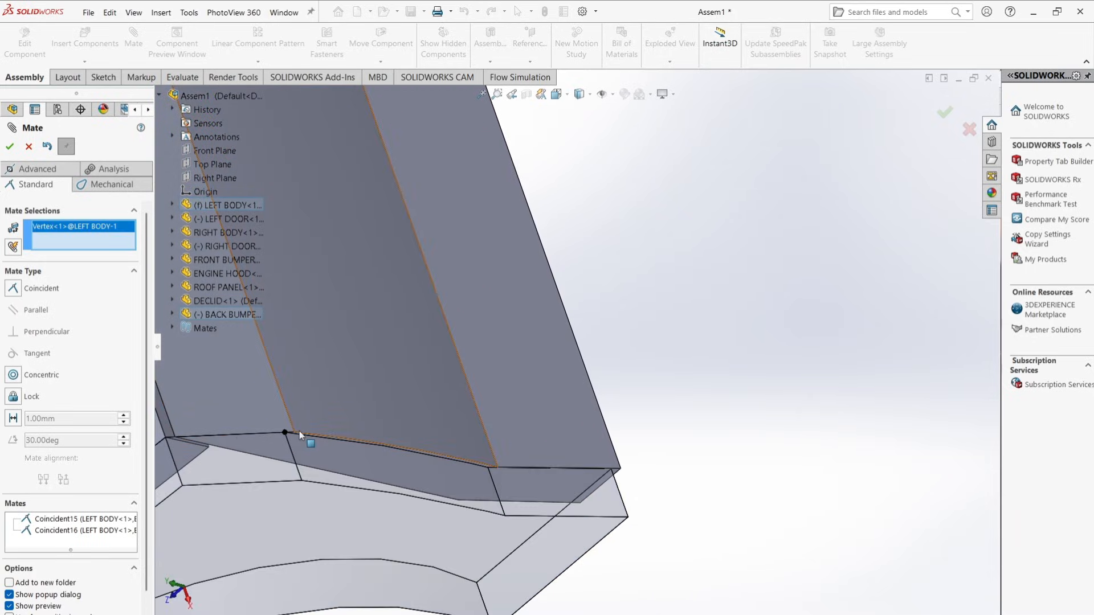
left_click(296, 434)
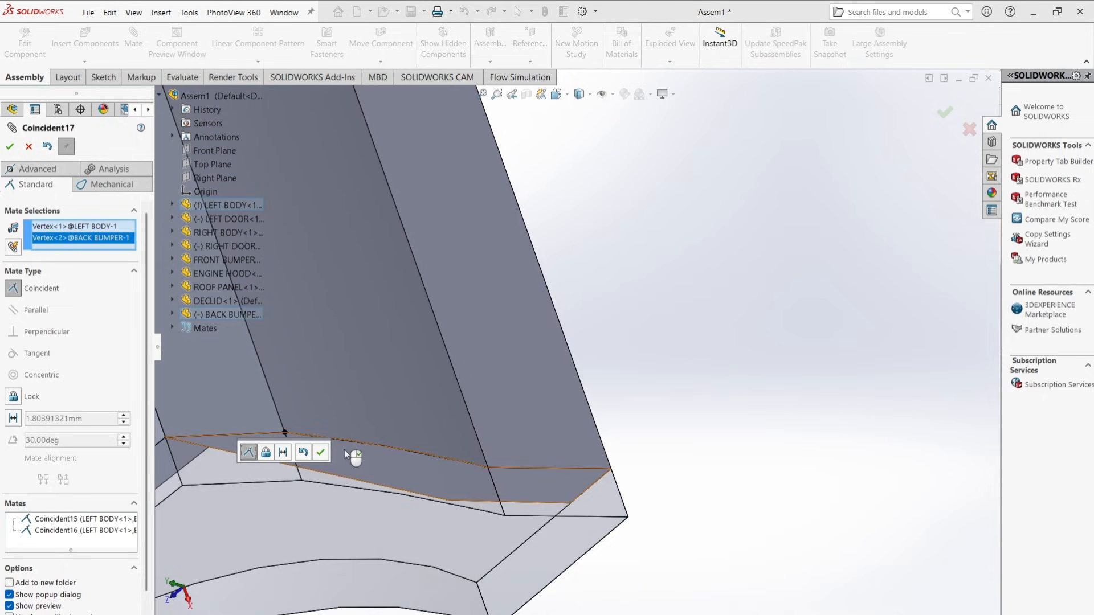
left_click(321, 453)
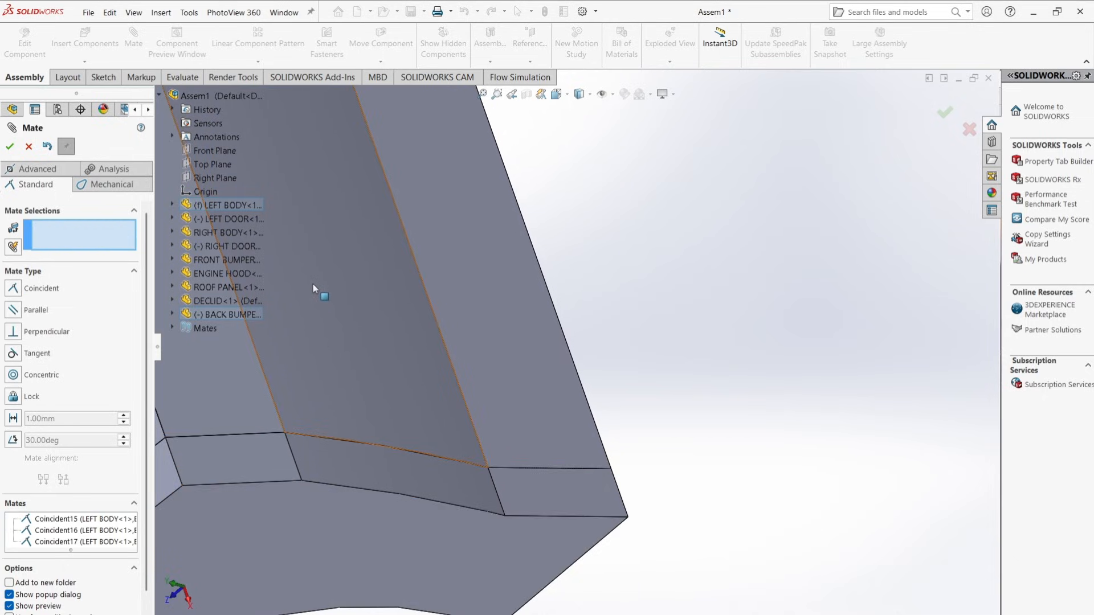
scroll(399, 234, "up", 5)
scroll(453, 145, "down", 5)
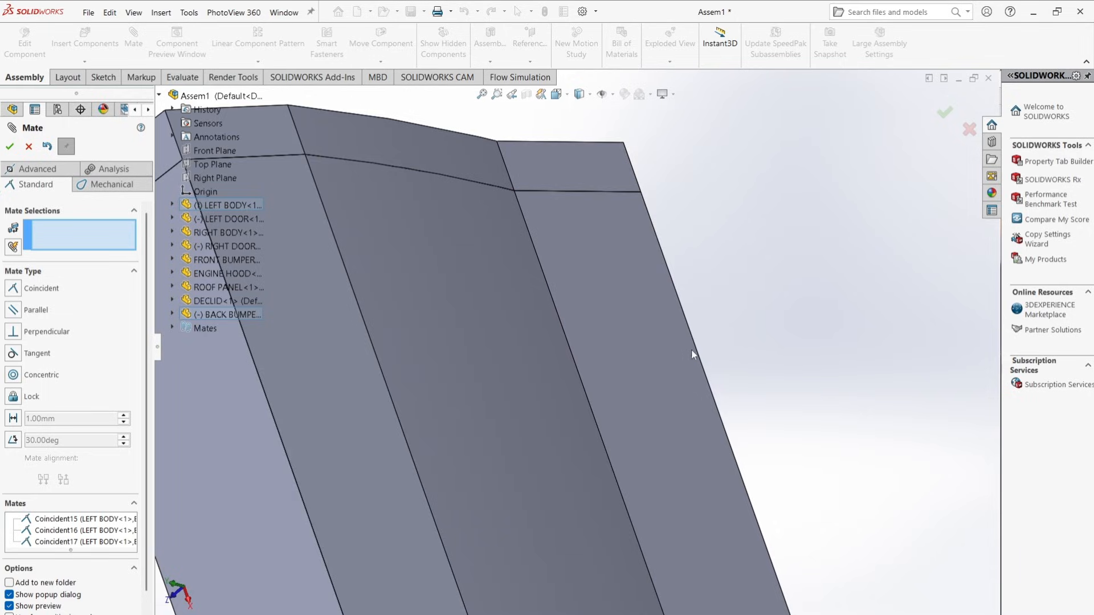
left_click(941, 114)
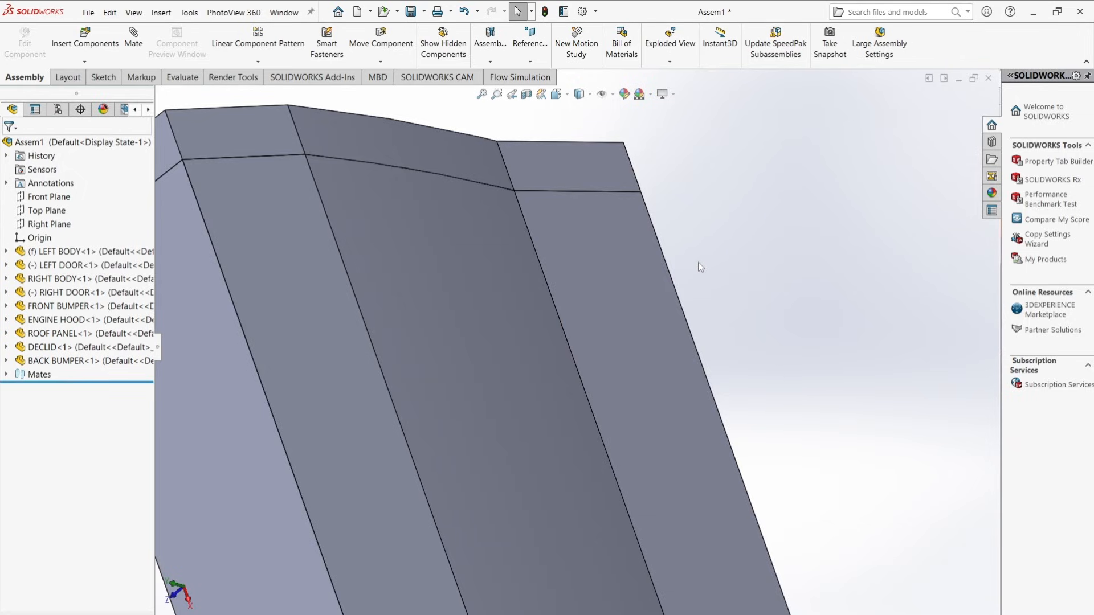
scroll(693, 266, "up", 2)
scroll(683, 285, "up", 1)
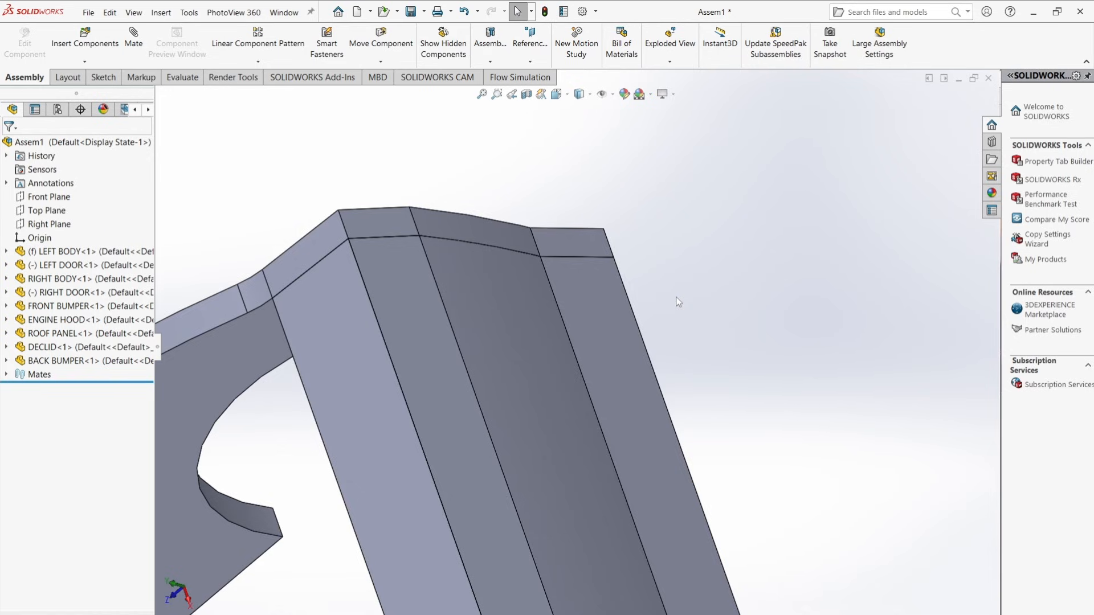
key("f")
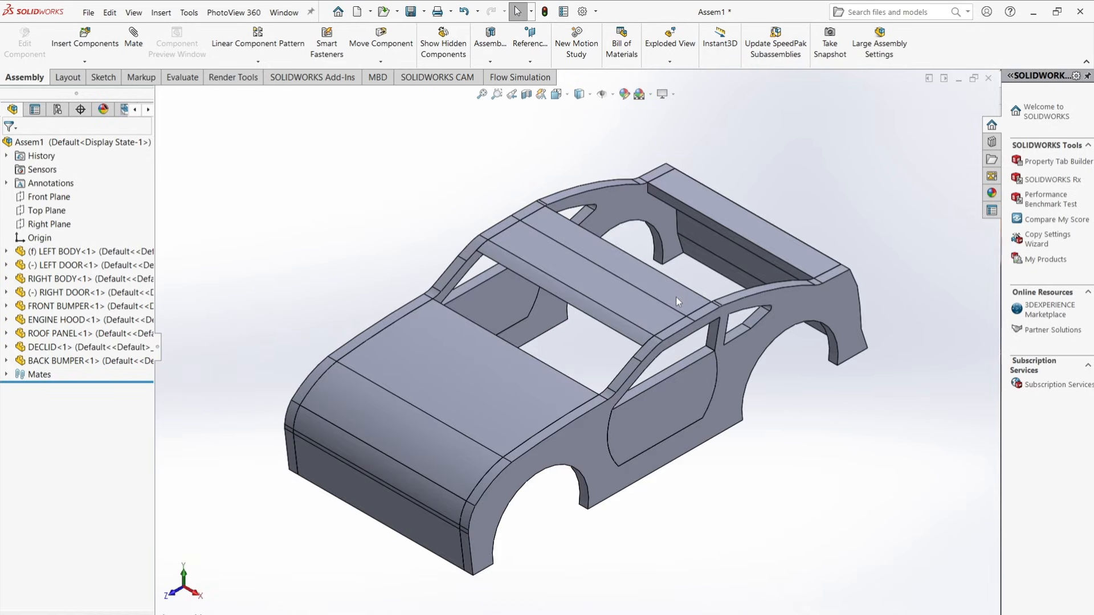
key("f")
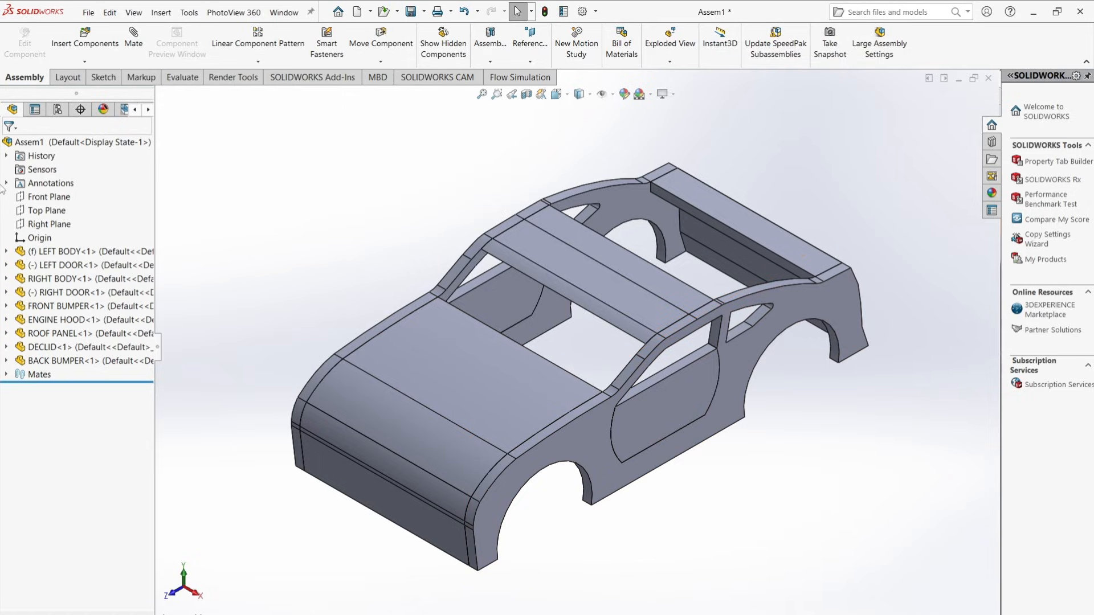
Step: Insert the FRONT LIPSS part into the assembly and place it in front of the front bumper
left_click(107, 39)
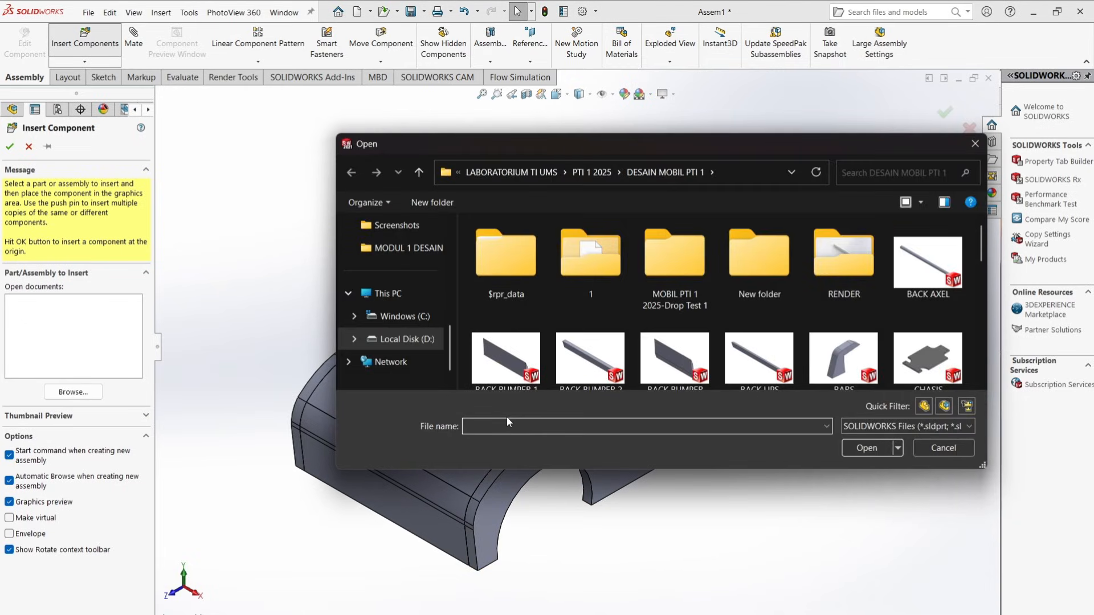
type("FRO")
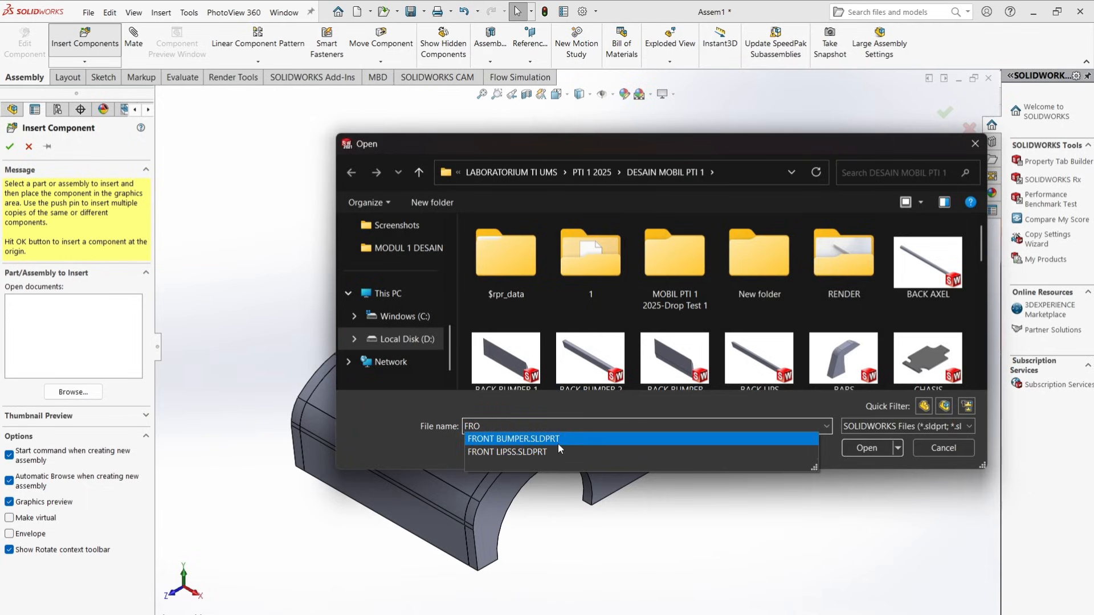
left_click(560, 451)
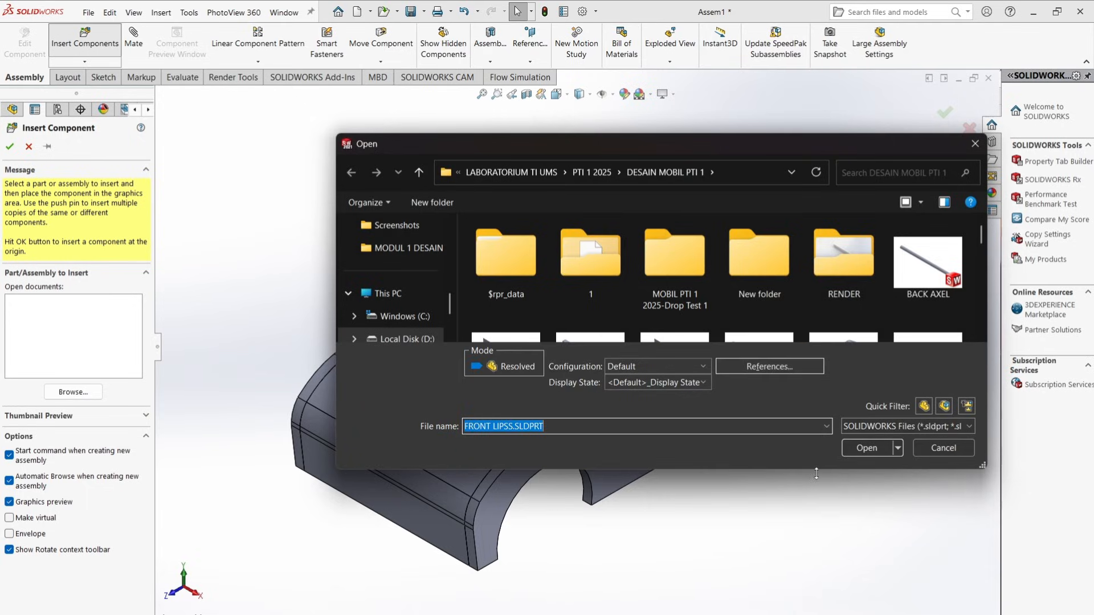
left_click(860, 450)
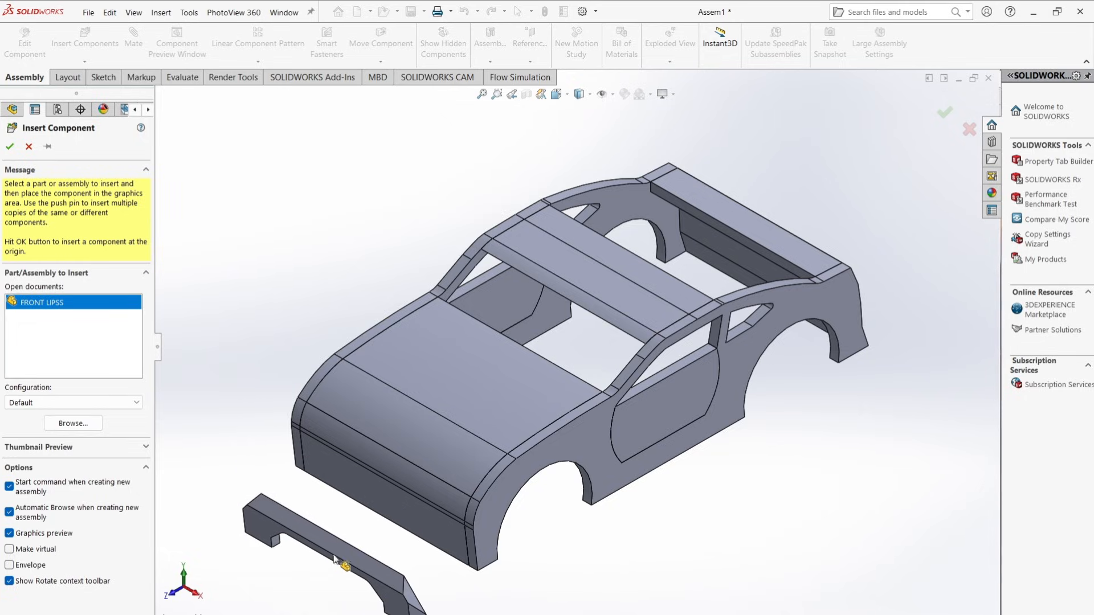
left_click(332, 545)
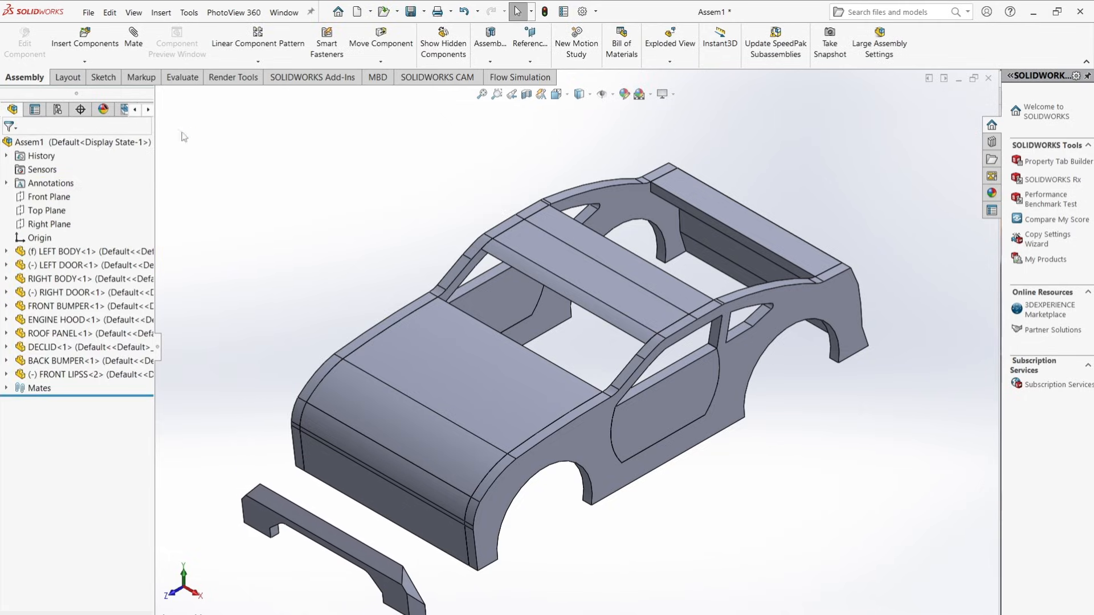
Step: Add a coincident mate between the front bumper's lower front face and the rear face of the front lips
left_click(131, 57)
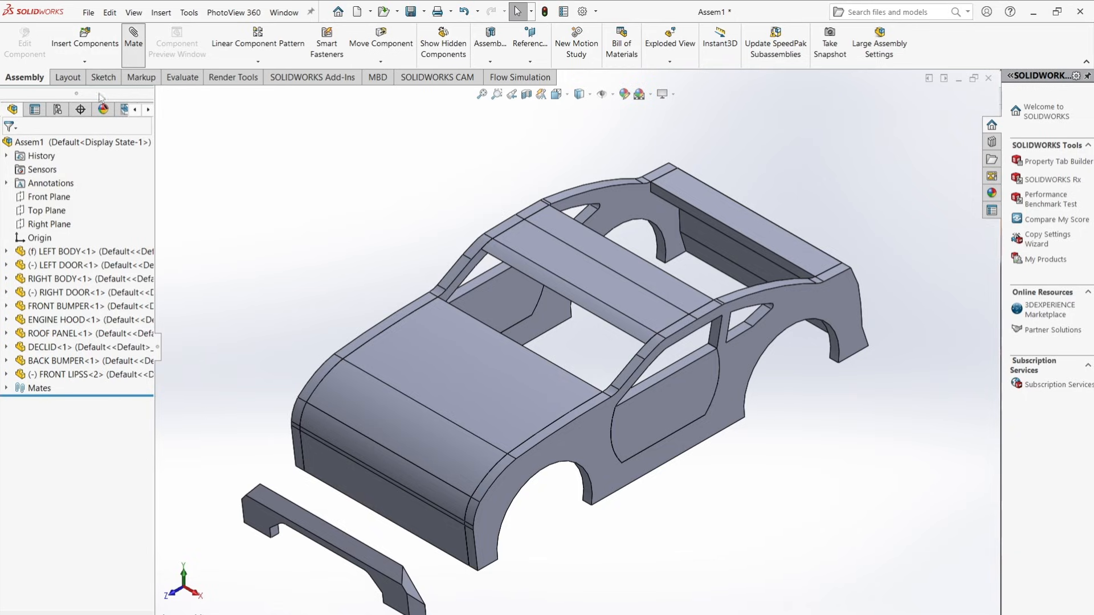
left_click(429, 540)
middle_click_drag(428, 536, 473, 544)
left_click(486, 597)
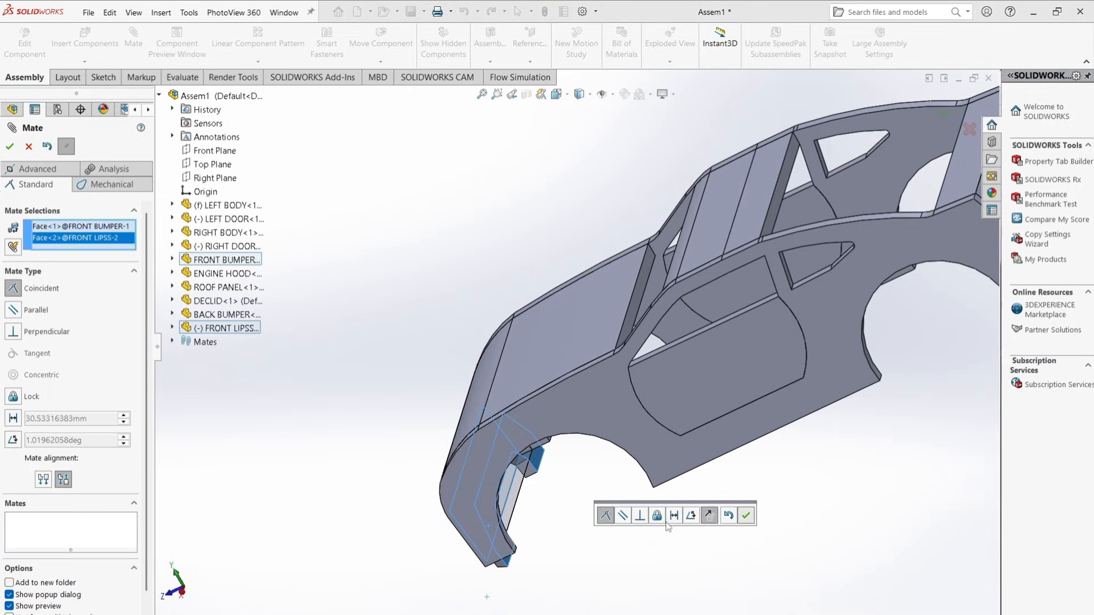
left_click(745, 515)
Step: Add a coincident mate between the front bumper's bottom edge and the lower rear edge of the front lips
middle_click_drag(535, 540, 557, 361)
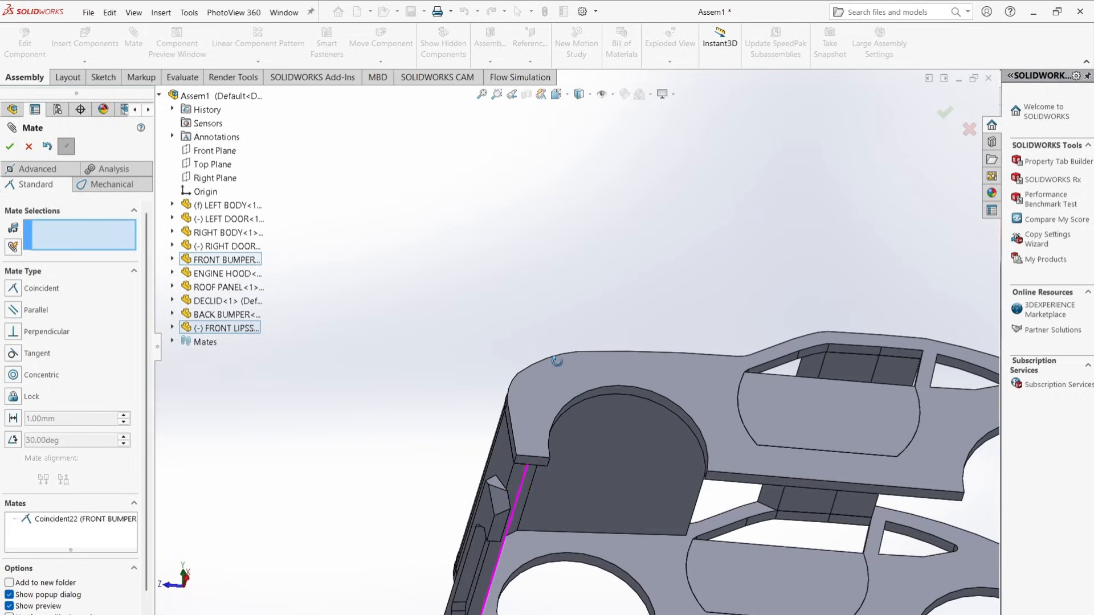
scroll(528, 459, "down", 10)
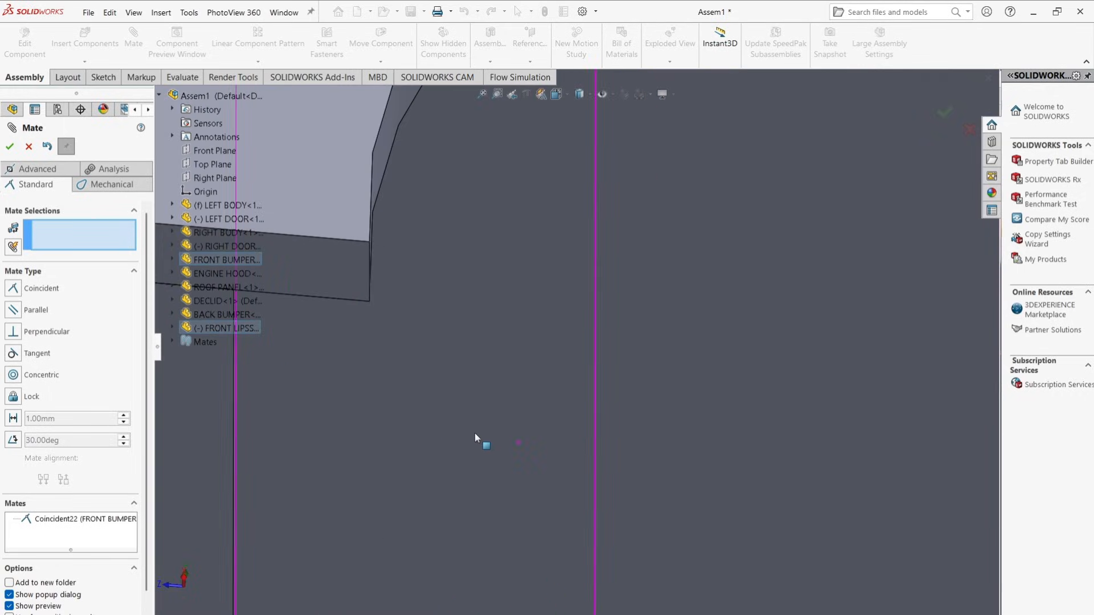
scroll(436, 430, "up", 2)
middle_click_drag(436, 431, 539, 596)
left_click(541, 560)
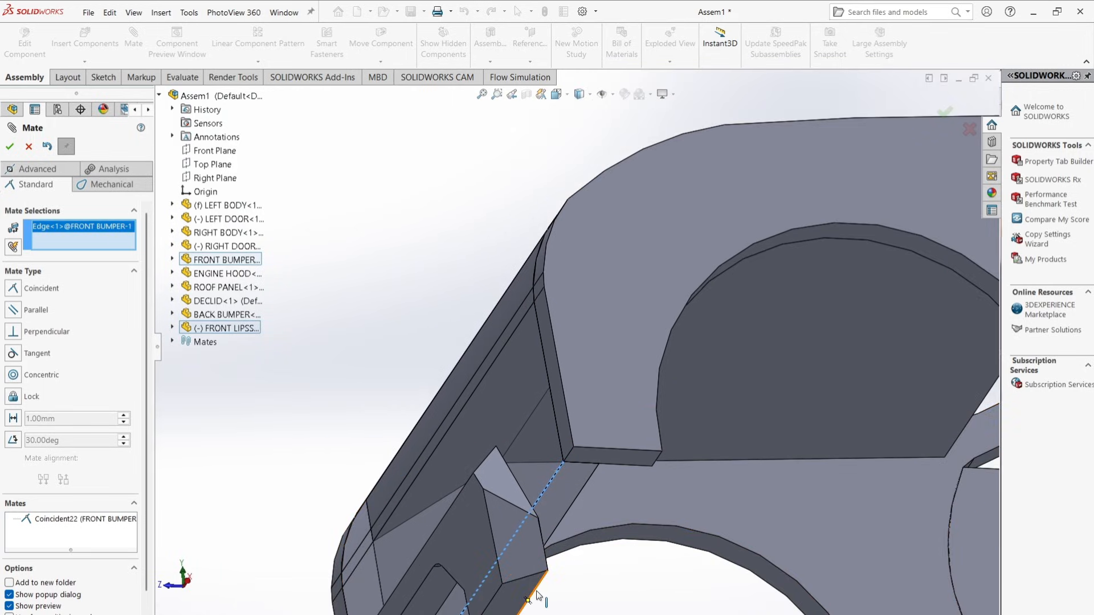
left_click(535, 596)
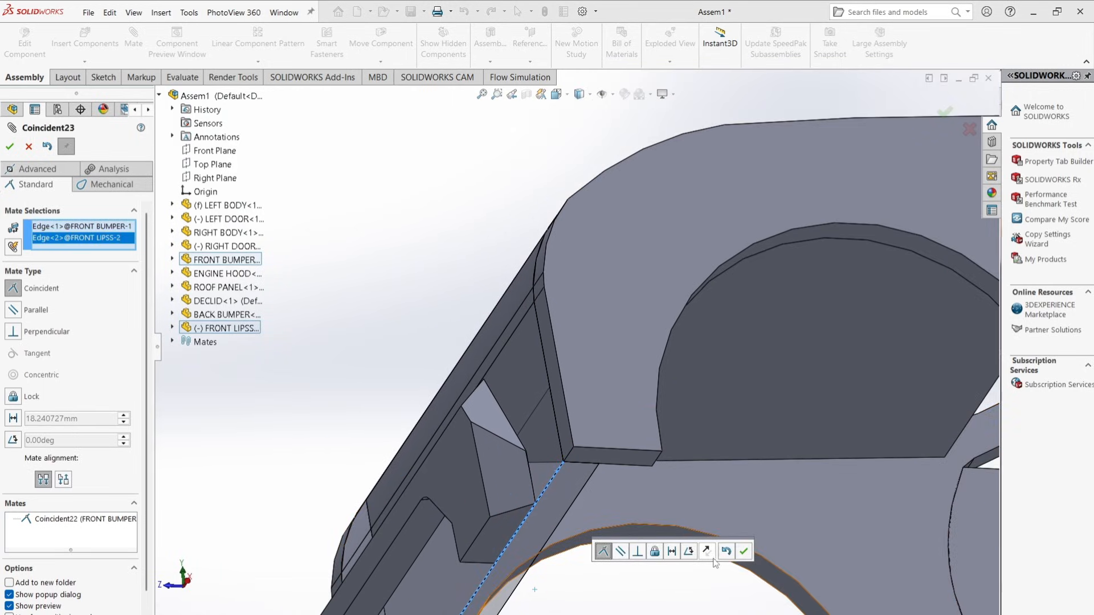
left_click(744, 551)
Step: Slide the front lips along the front bumper's bottom edge towards the middle of the car
mouse_move(588, 467)
middle_mouse_down()
mouse_move(613, 514)
mouse_move(604, 471)
middle_mouse_up()
scroll(604, 471, "up", 1)
scroll(602, 455, "up", 3)
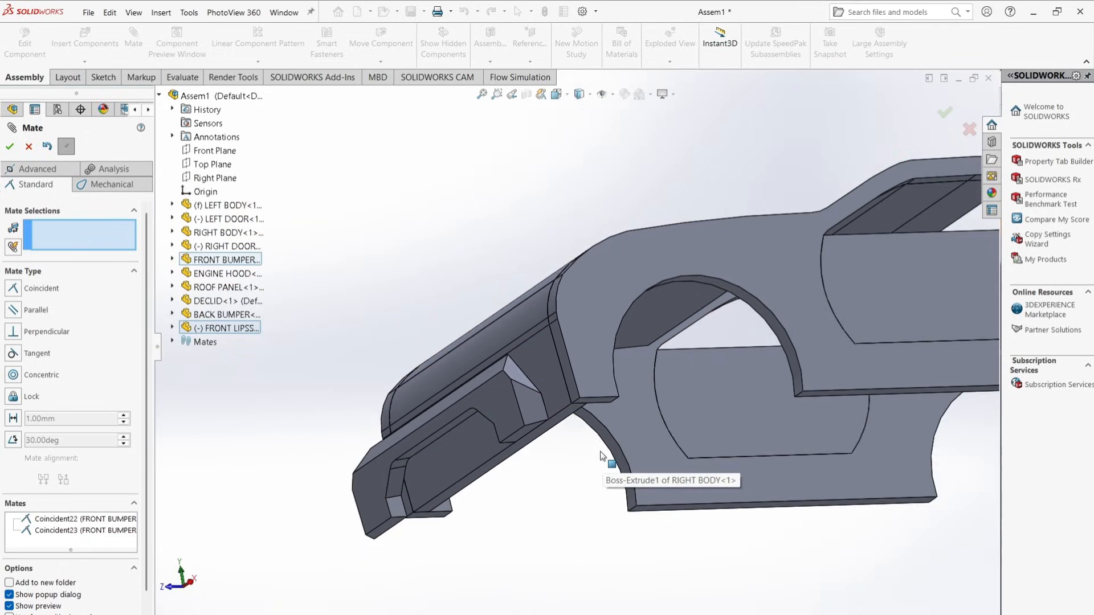
scroll(602, 456, "up", 2)
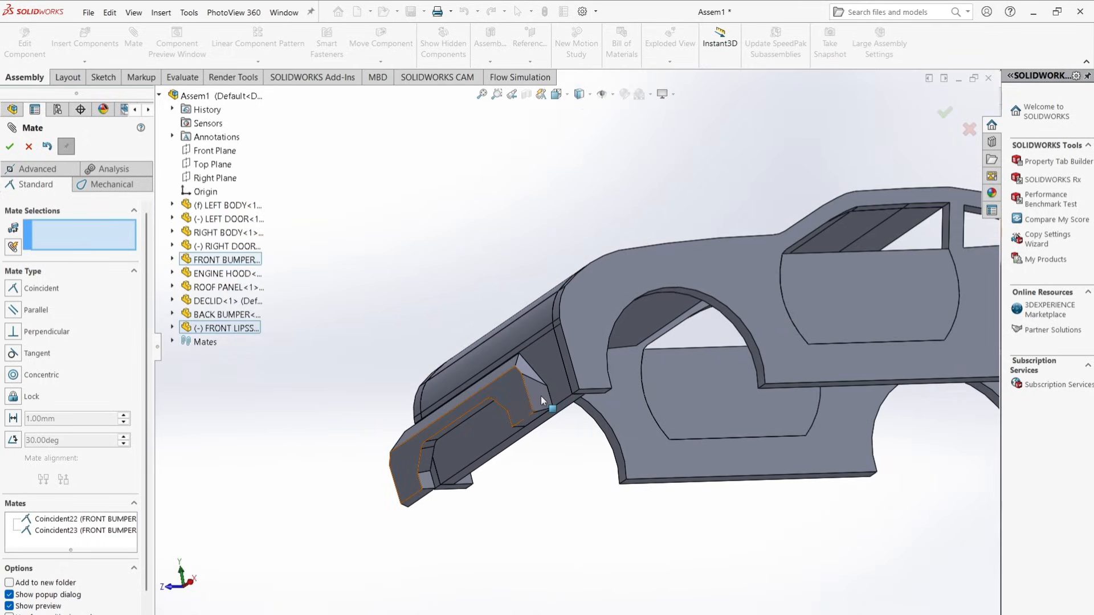
mouse_move(542, 399)
left_mouse_down()
mouse_move(565, 392)
mouse_move(536, 411)
left_mouse_up()
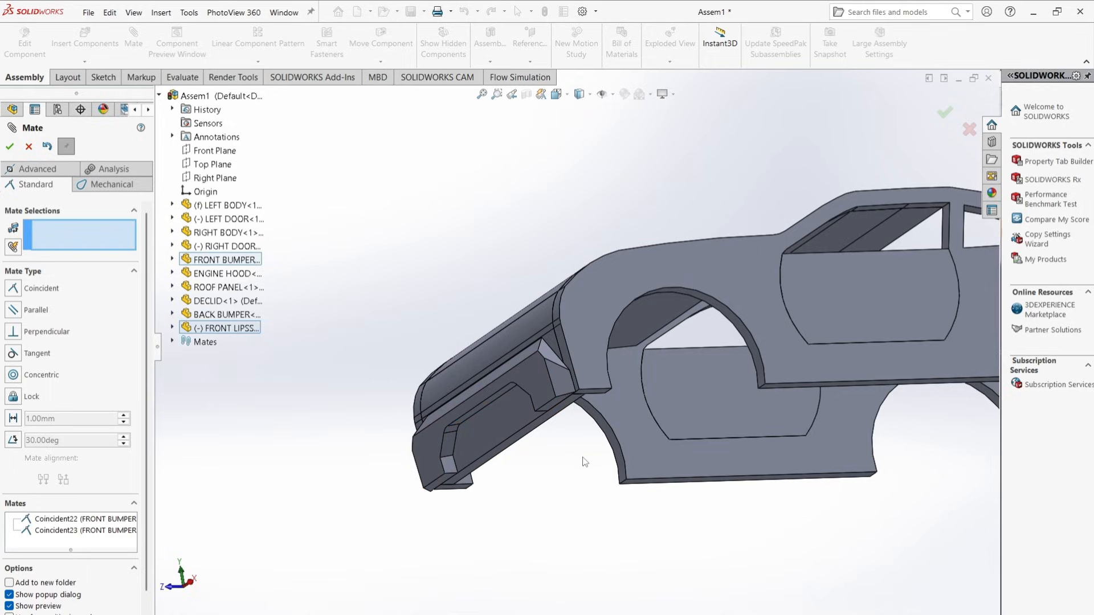
Step: Center the front lips with a coincident mate between the Right Planes of FRONT LIPSS and FRONT BUMPER, and finish mating
left_click(172, 328)
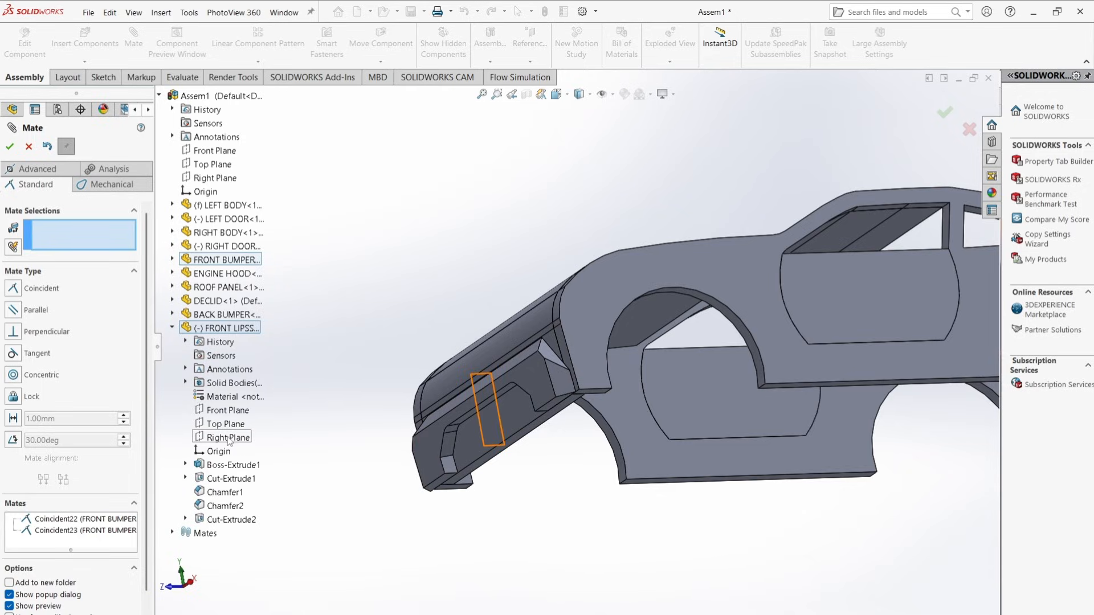
left_click(229, 438)
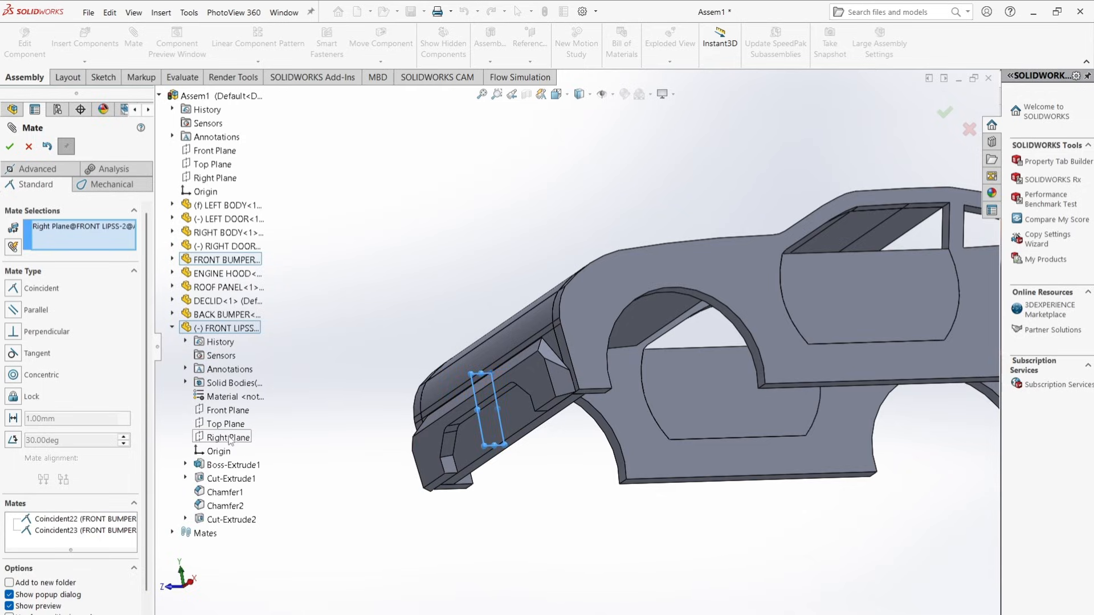
left_click(172, 261)
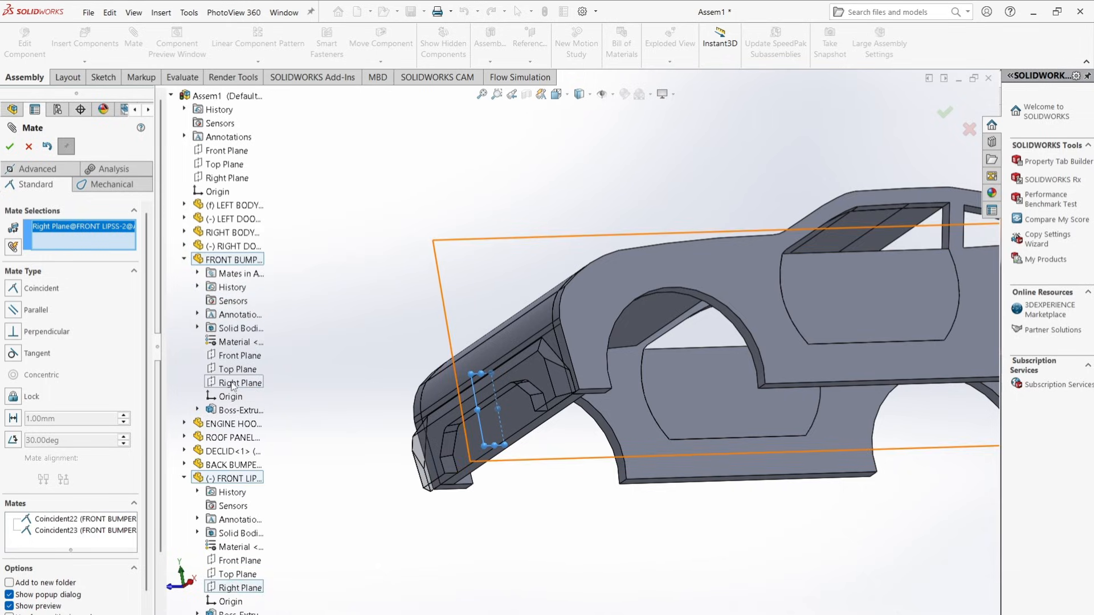
left_click(233, 385)
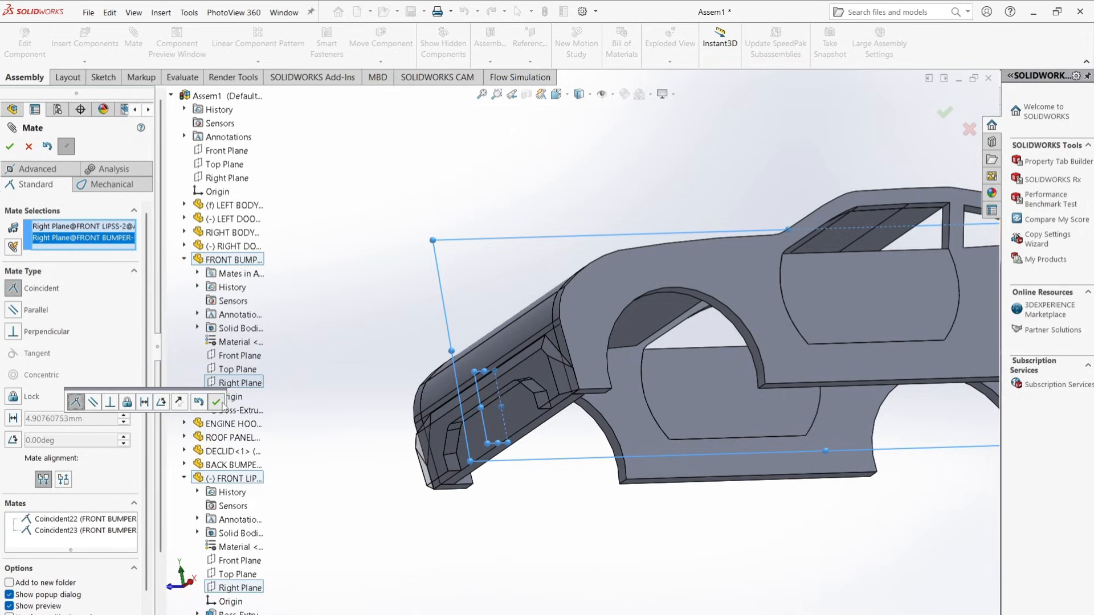
left_click(216, 403)
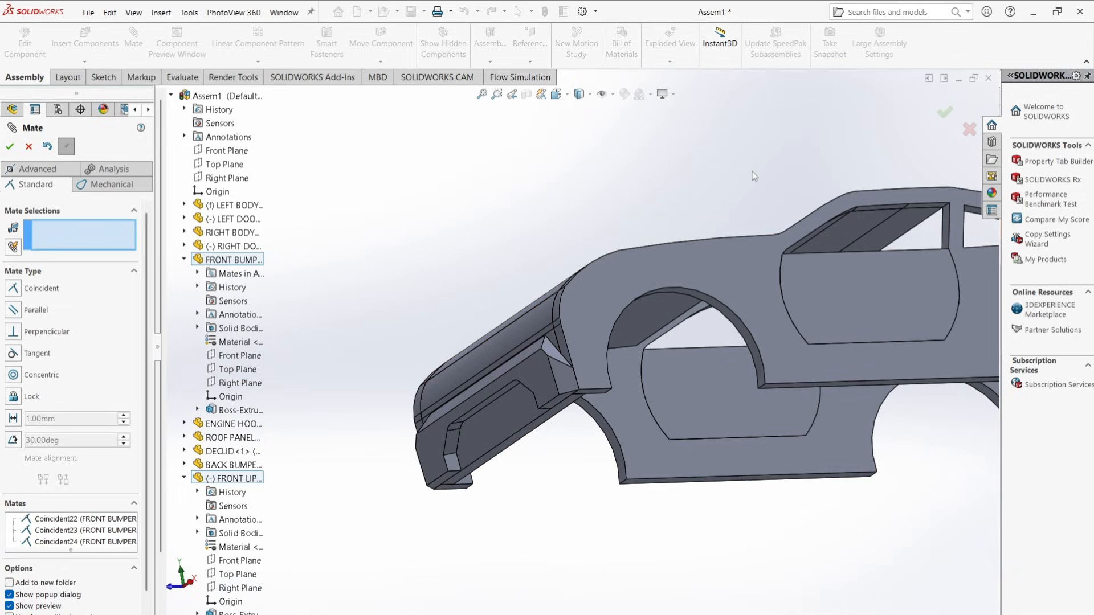
left_click(946, 115)
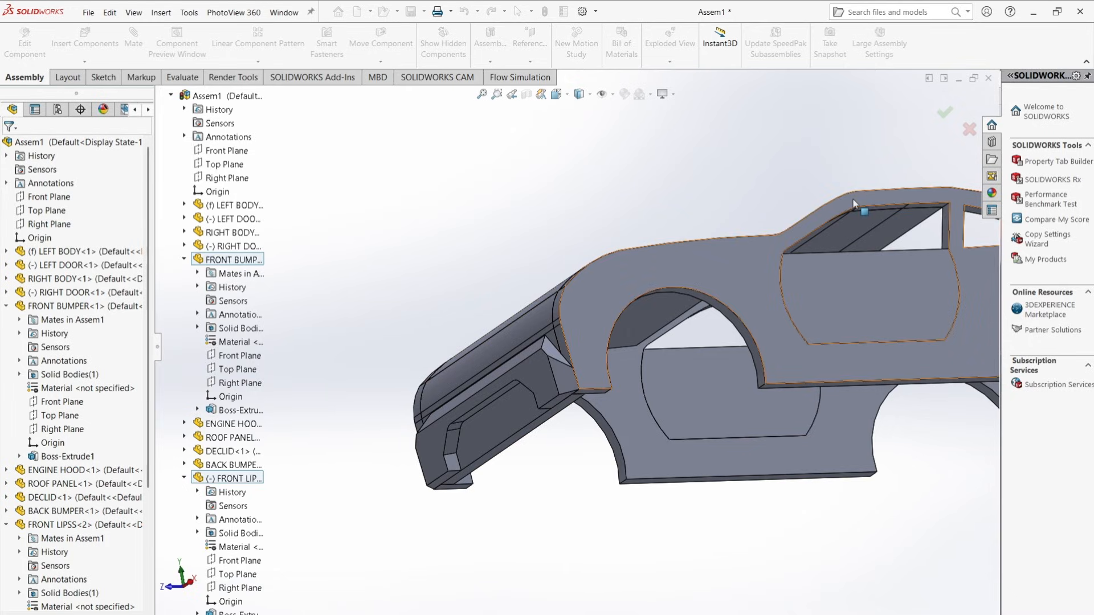
key("ctrl+7")
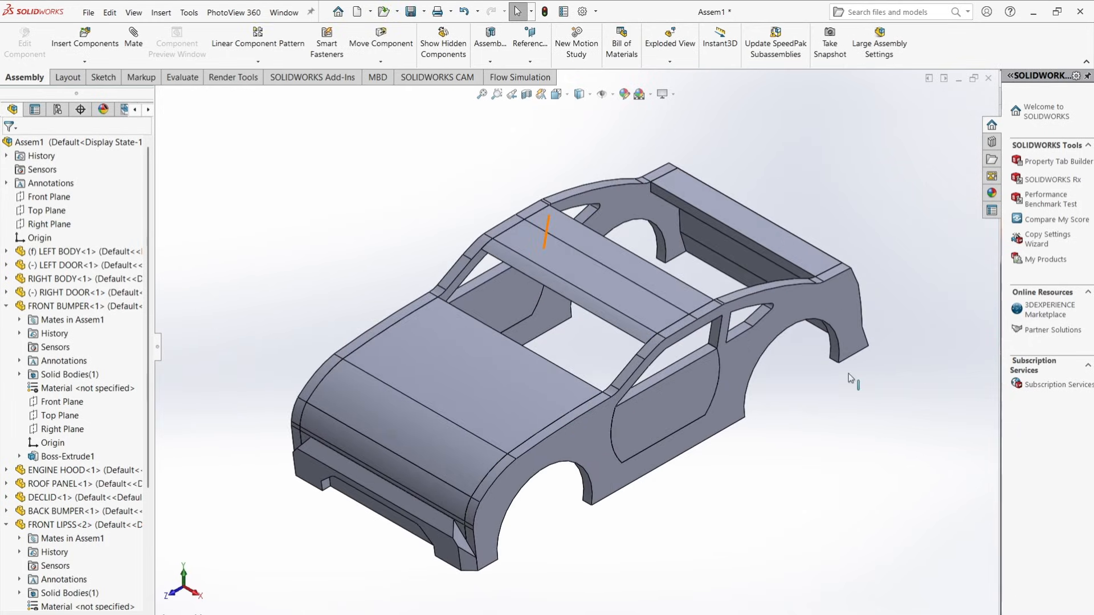
Step: Insert the BACK LIPS part into the assembly and place it just behind the rear end of the car
left_click(67, 35)
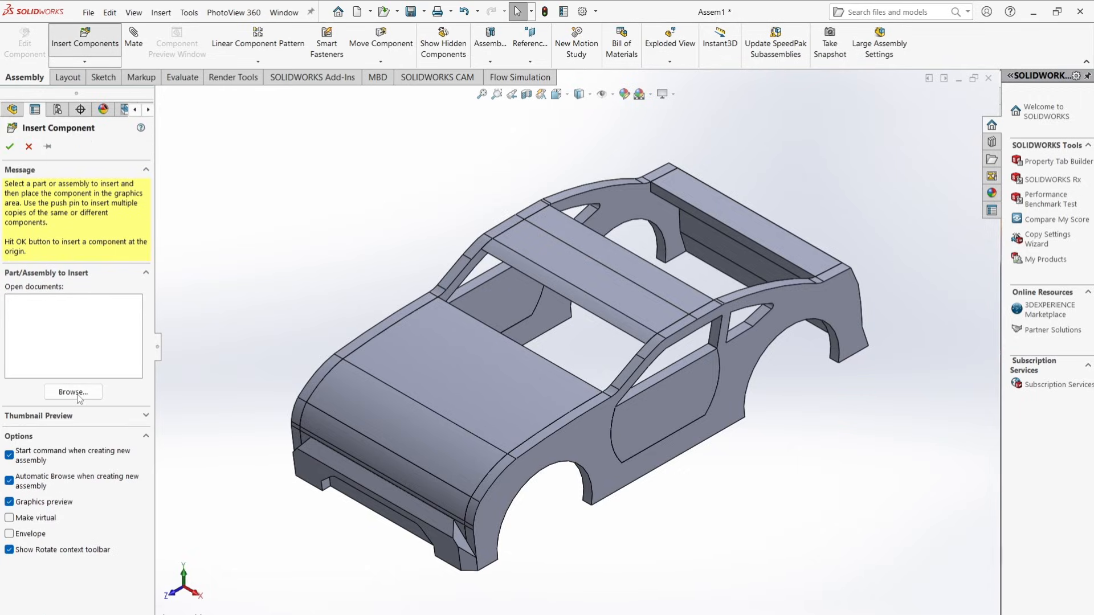
left_click(79, 397)
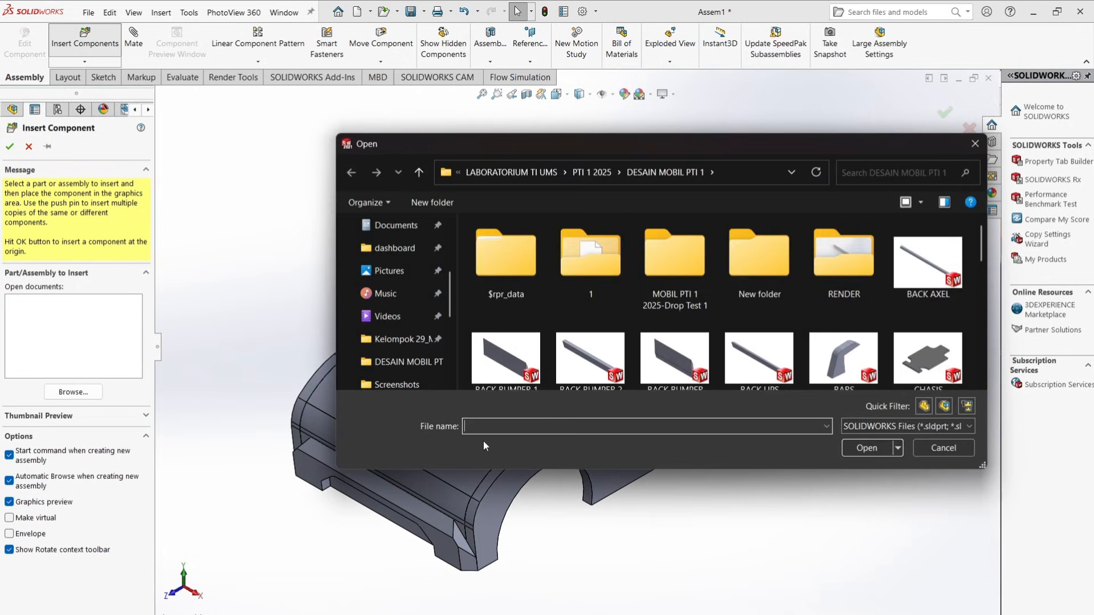
type("BA")
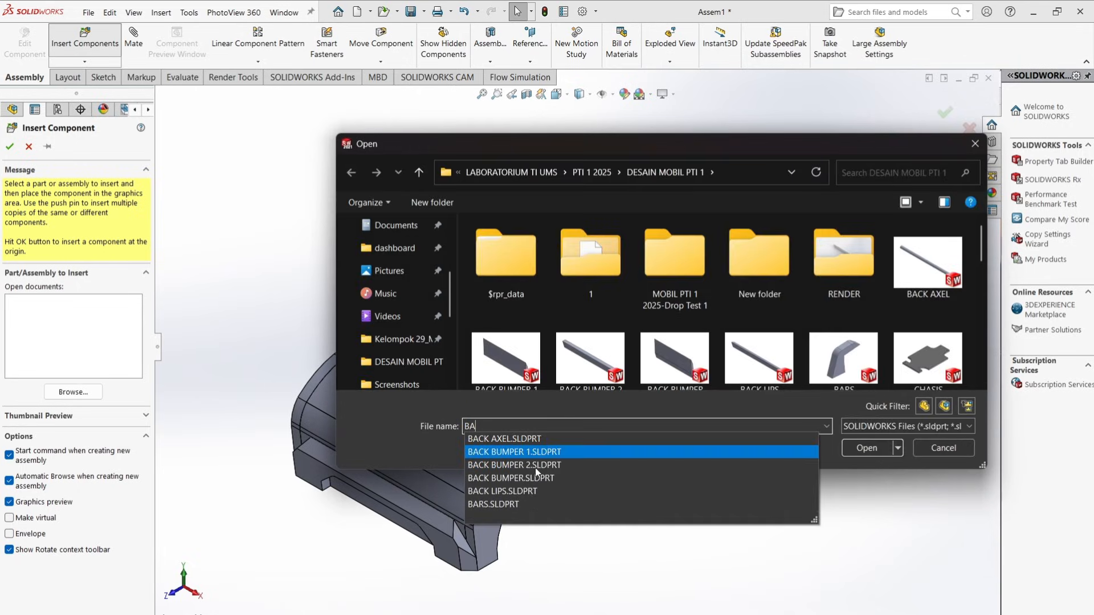
left_click(661, 465)
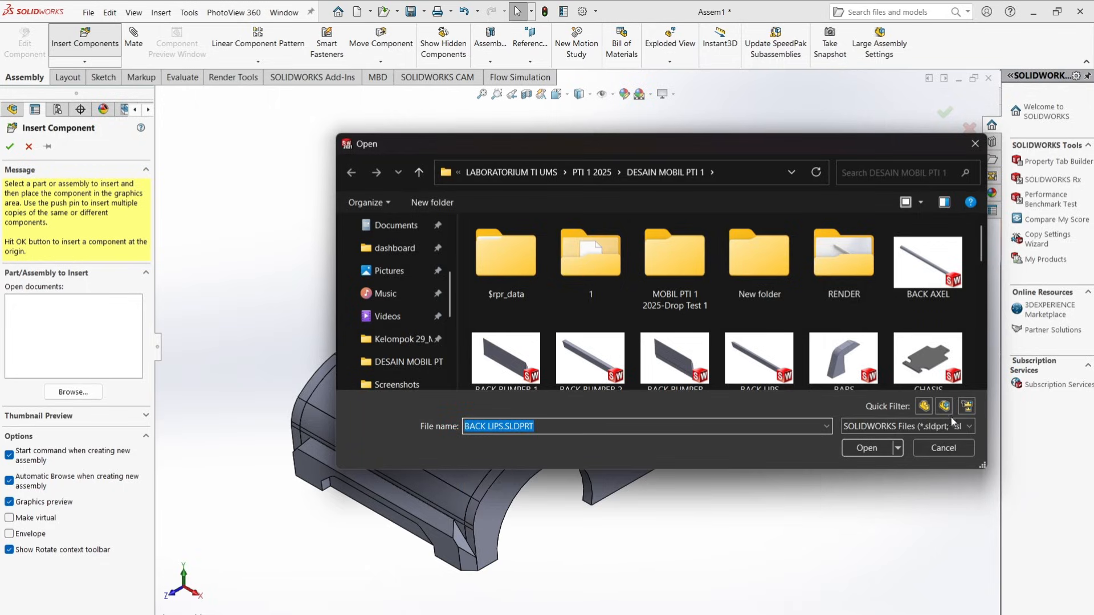
left_click(871, 449)
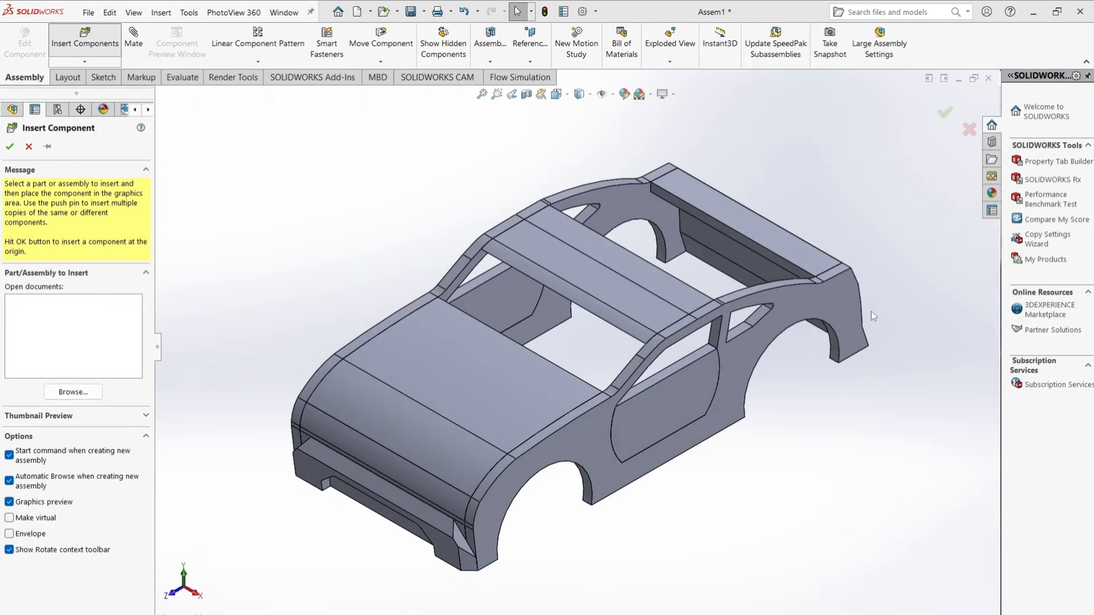
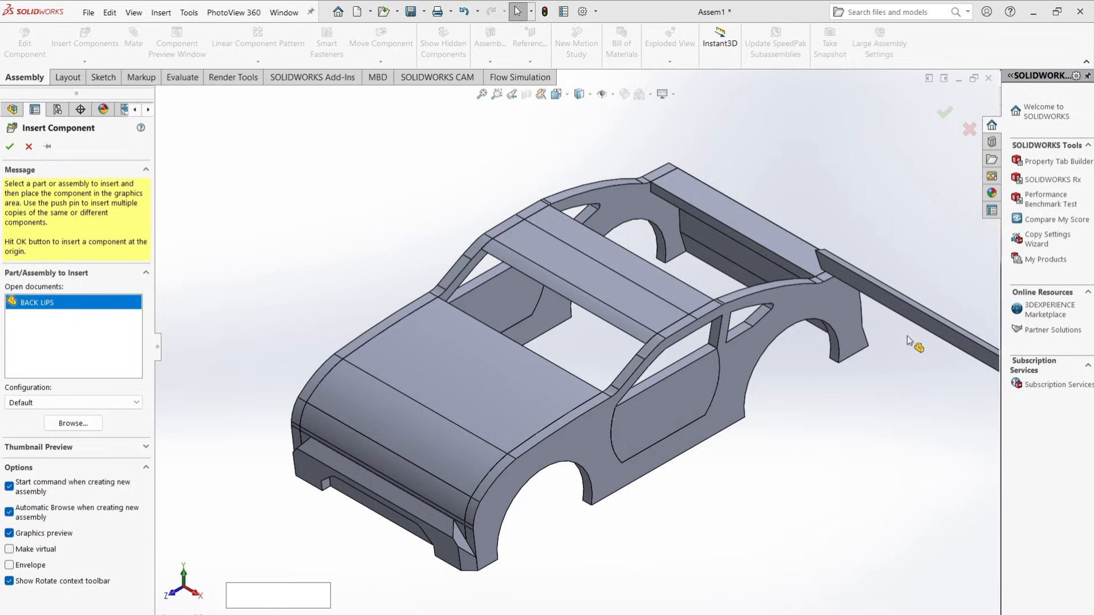
middle_click_drag(817, 319, 795, 317)
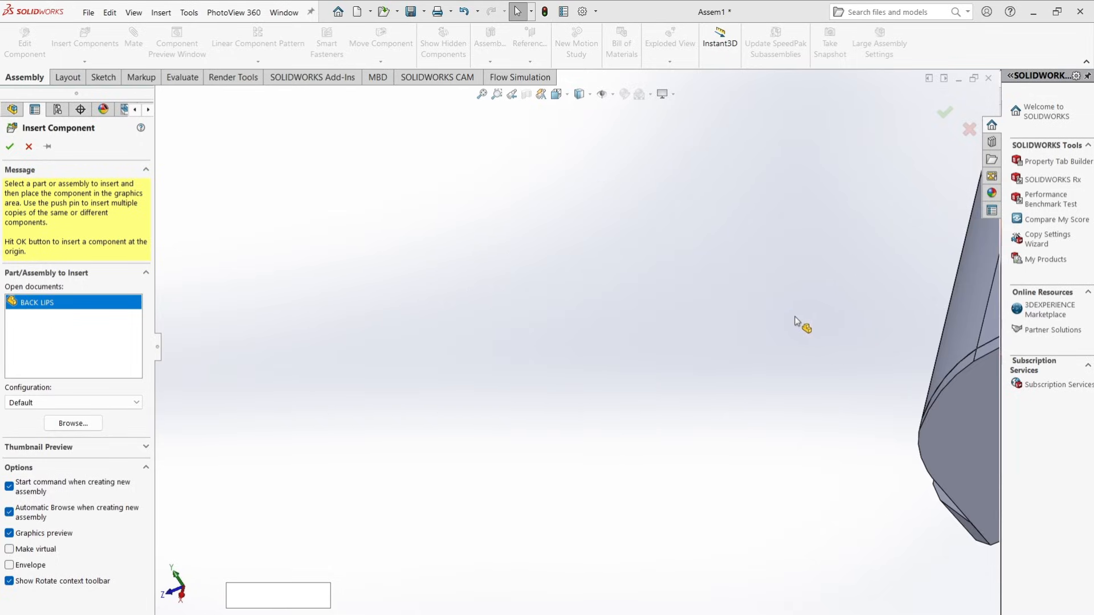
left_click(849, 312)
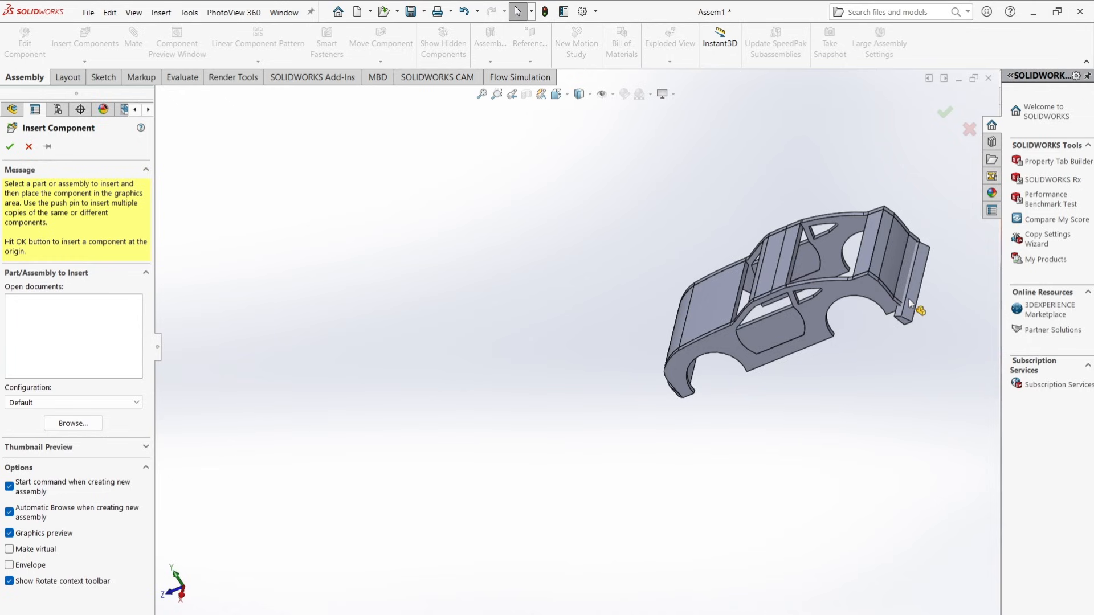
key("Escape")
Step: Move the back lips up and rearward, clear of the back bumper
scroll(912, 301, "down", 3)
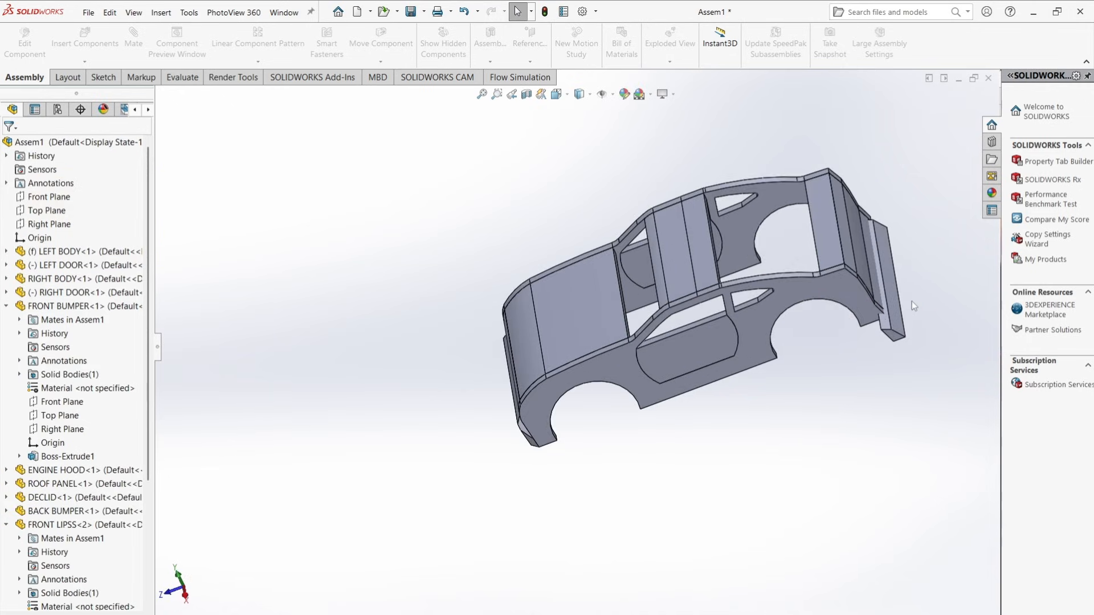
scroll(809, 343, "down", 3)
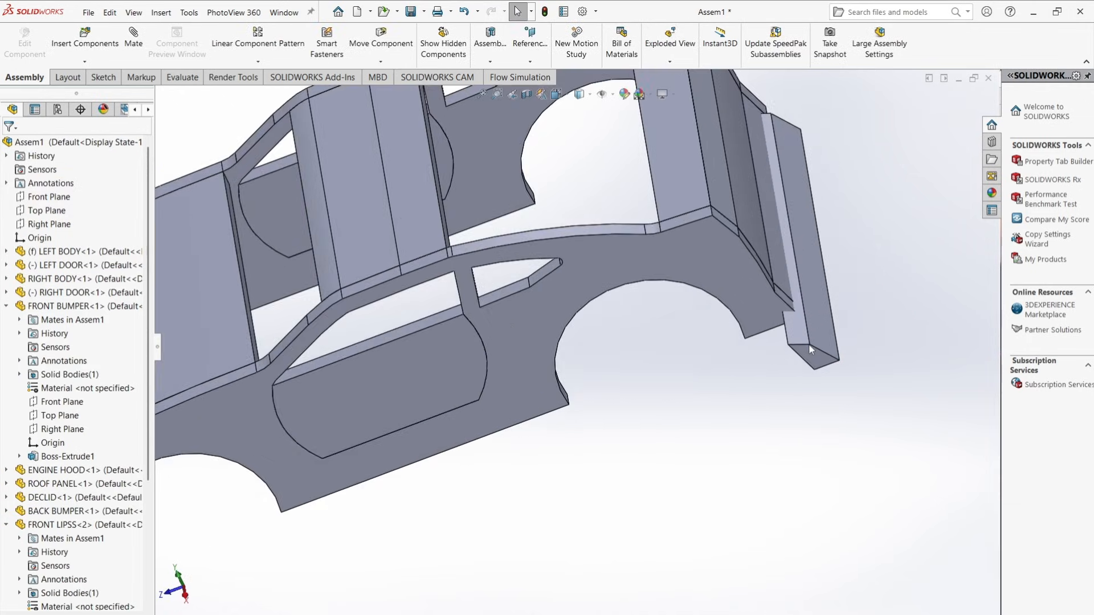
middle_click_drag(808, 344, 810, 234)
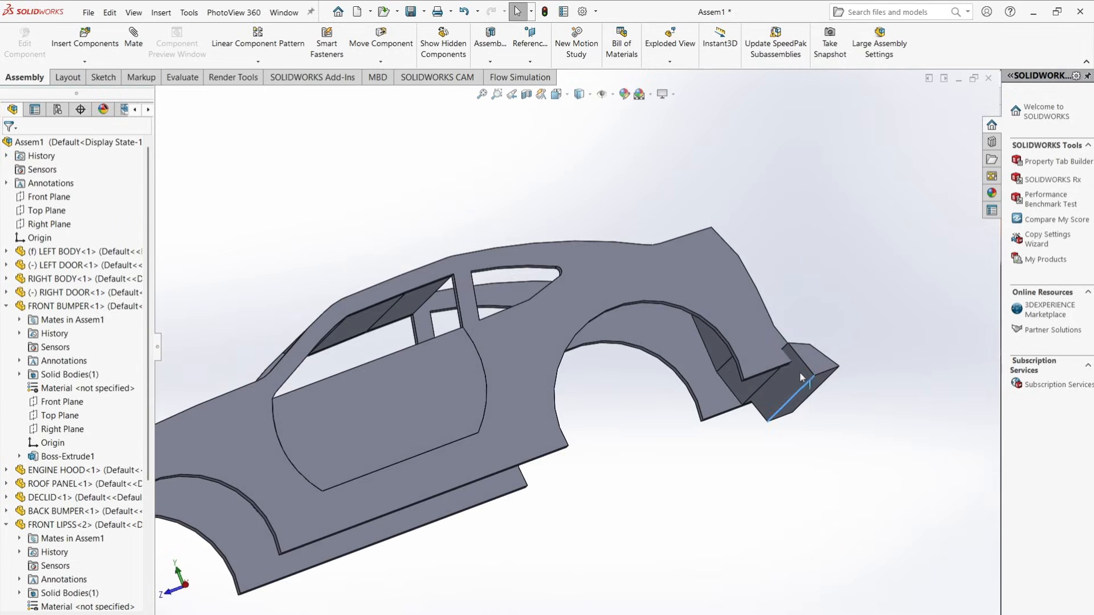
left_click_drag(799, 371, 841, 324)
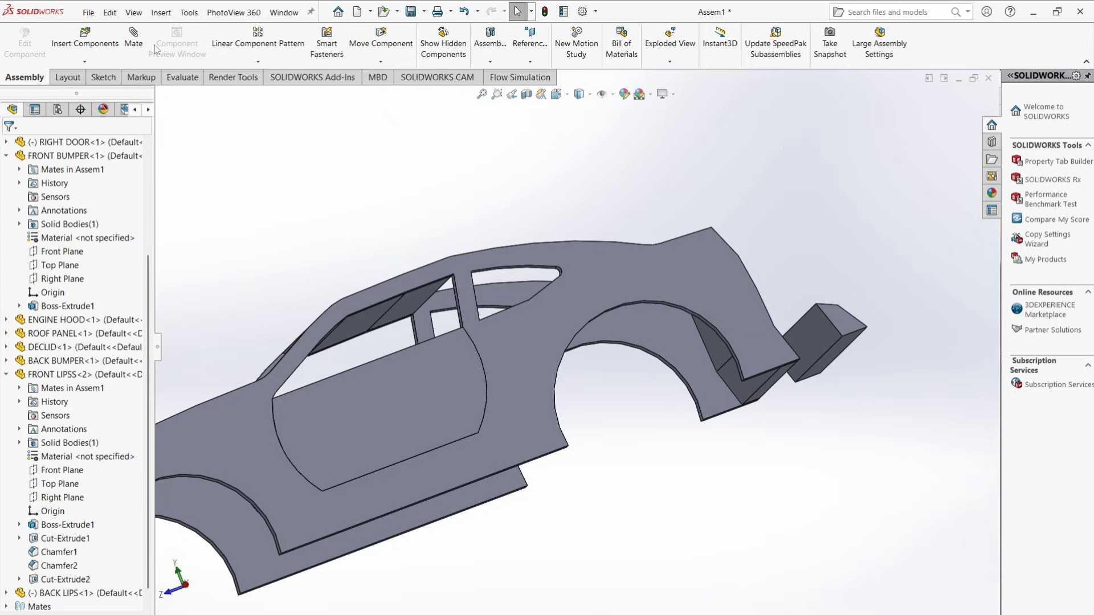
Step: Add a coincident mate between the back bumper's lower rear face and the front face of the back lips
left_click(133, 37)
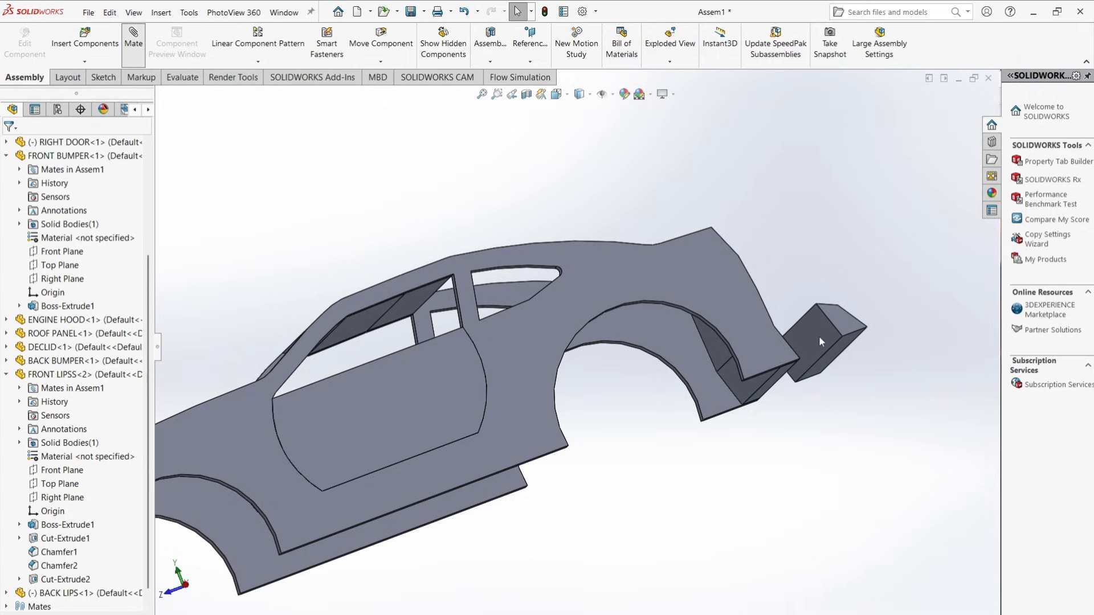
left_click(132, 42)
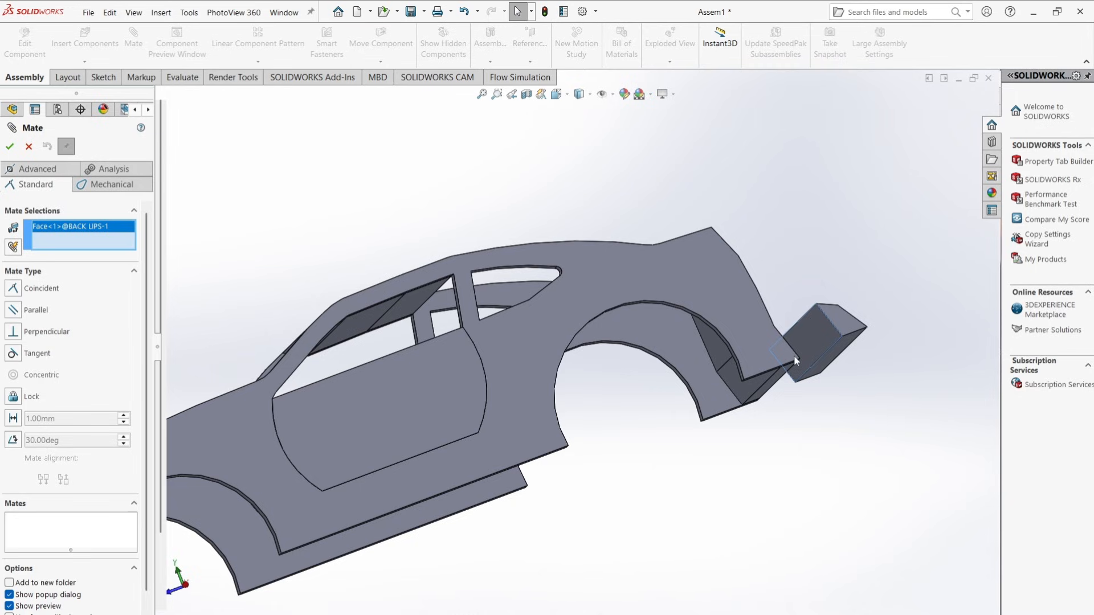
left_click(818, 345)
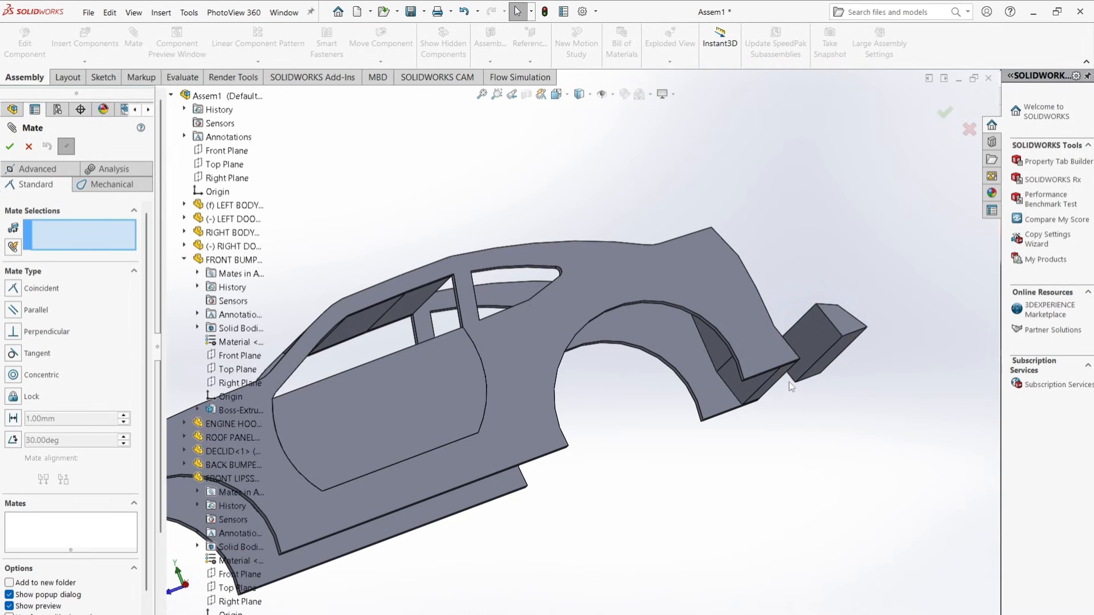
middle_click_drag(779, 404, 761, 386)
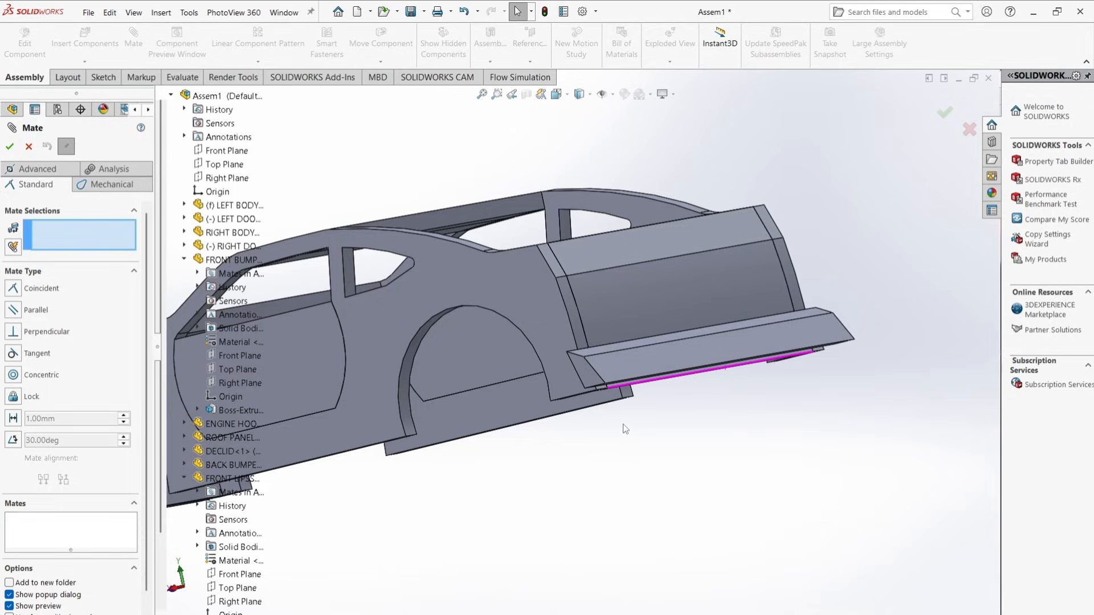
scroll(652, 416, "down", 5)
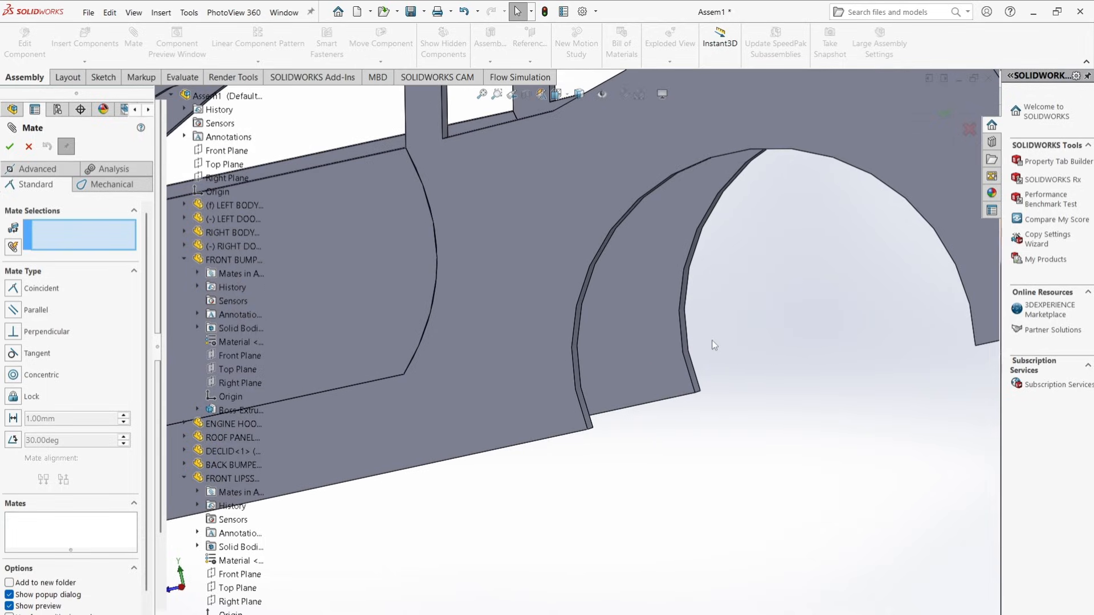
scroll(727, 340, "up", 5)
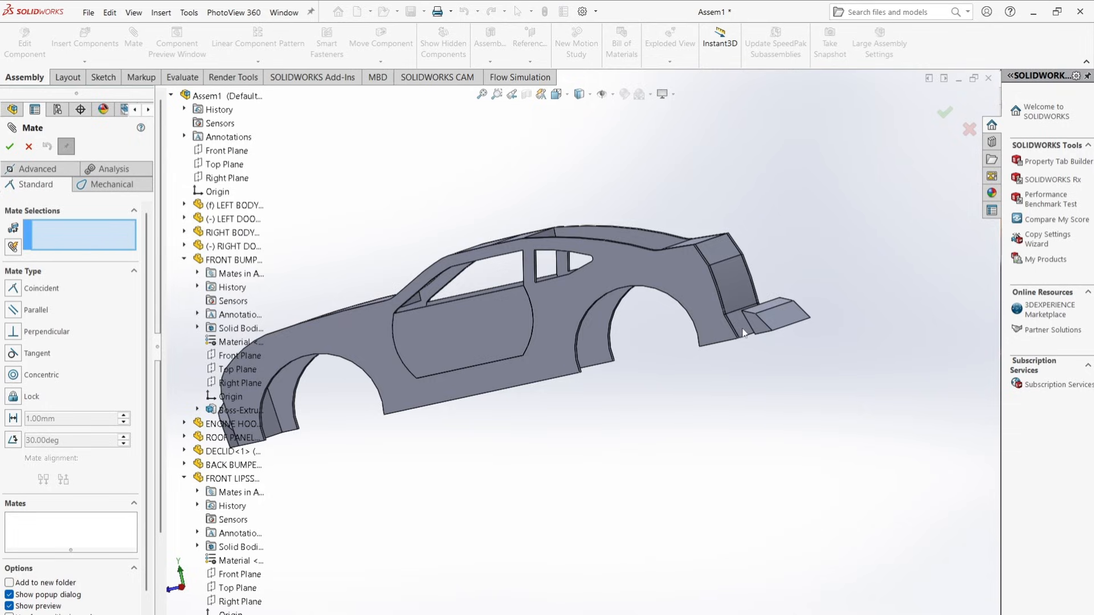
left_click(742, 336)
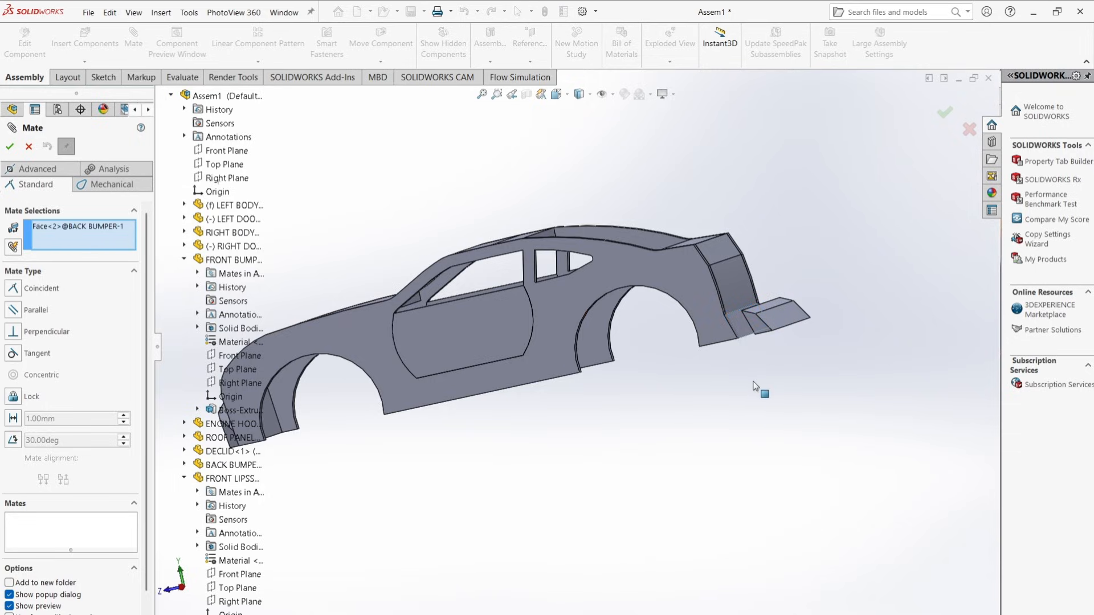
middle_click_drag(768, 356, 775, 325)
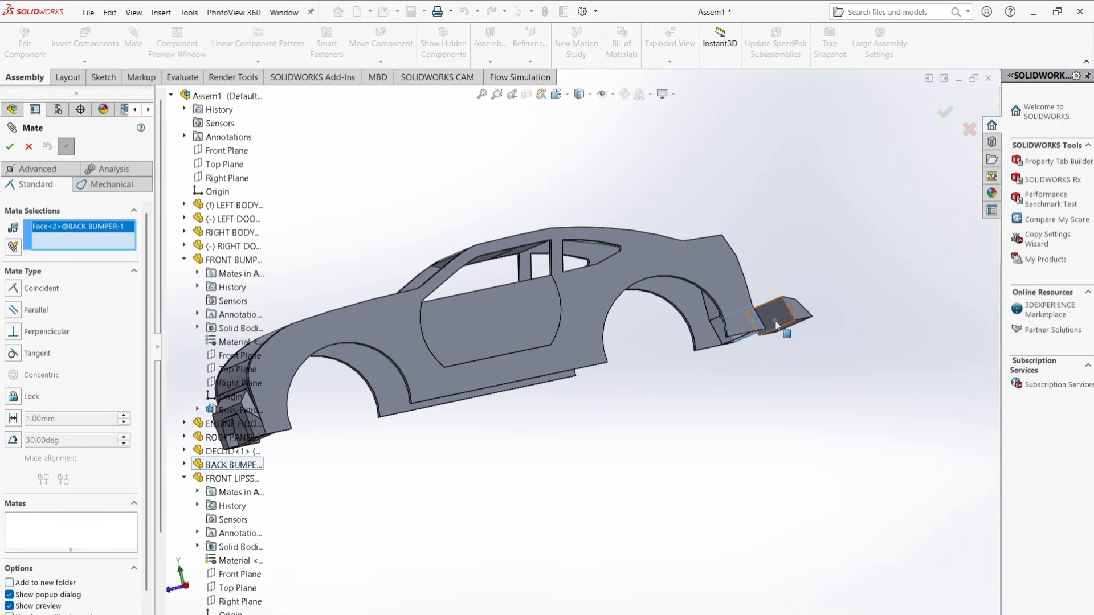
left_click(780, 332)
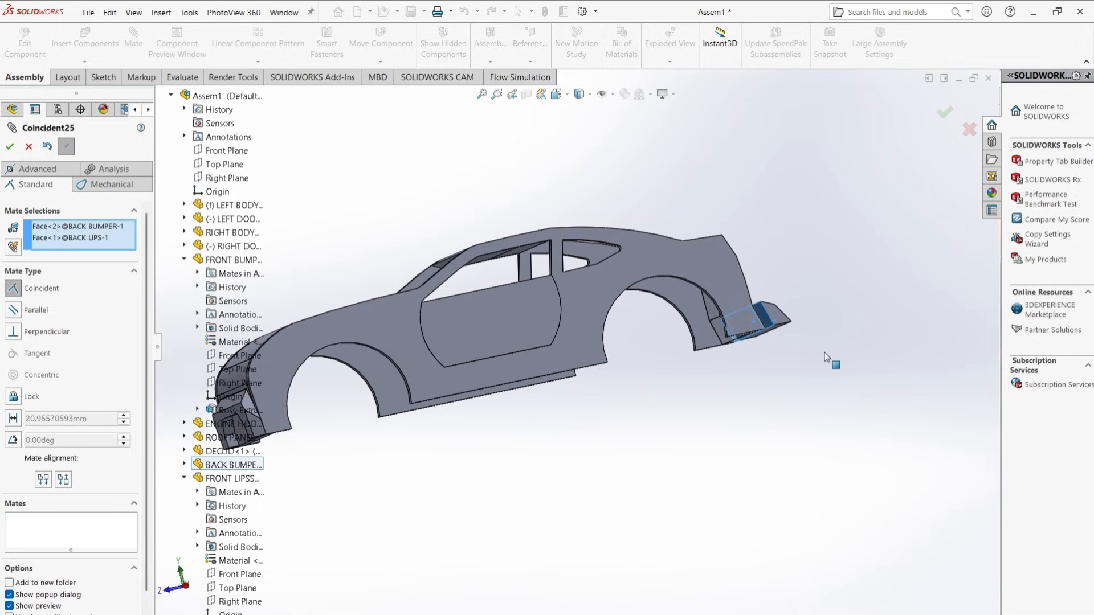
left_click(986, 377)
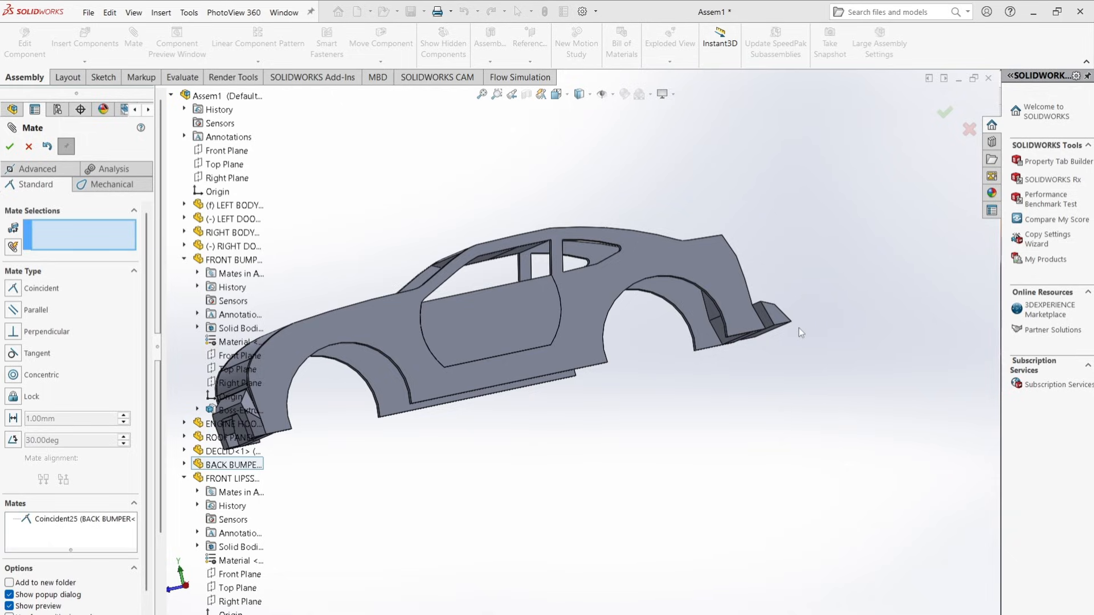
Step: Add a coincident mate between the back bumper's bottom rear edge and the underside face of the back lips
scroll(772, 336, "down", 10)
middle_click_drag(773, 339, 480, 455)
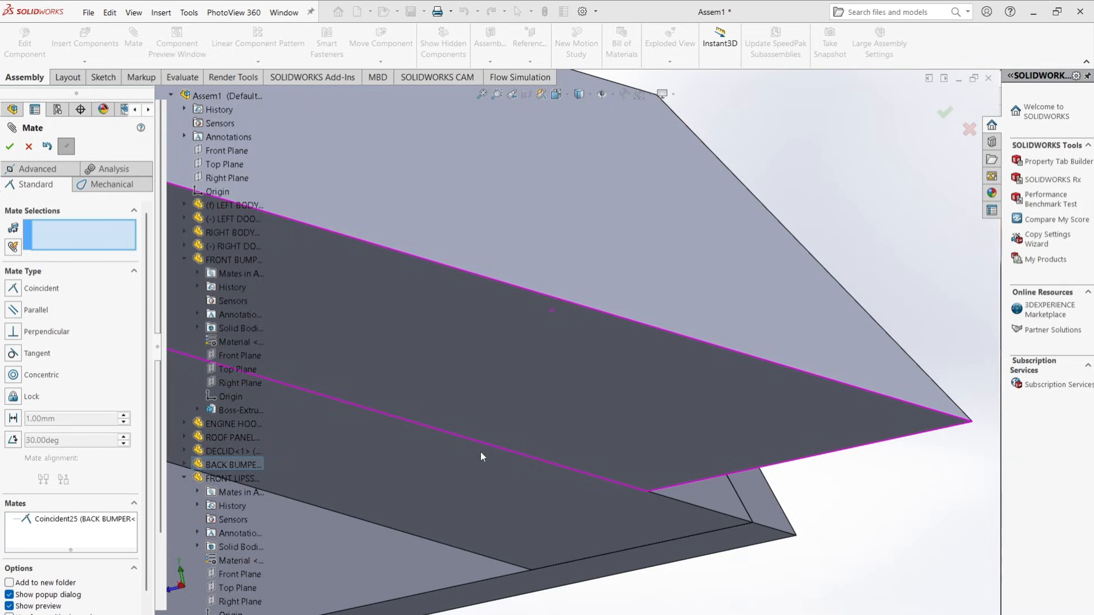
scroll(708, 507, "down", 2)
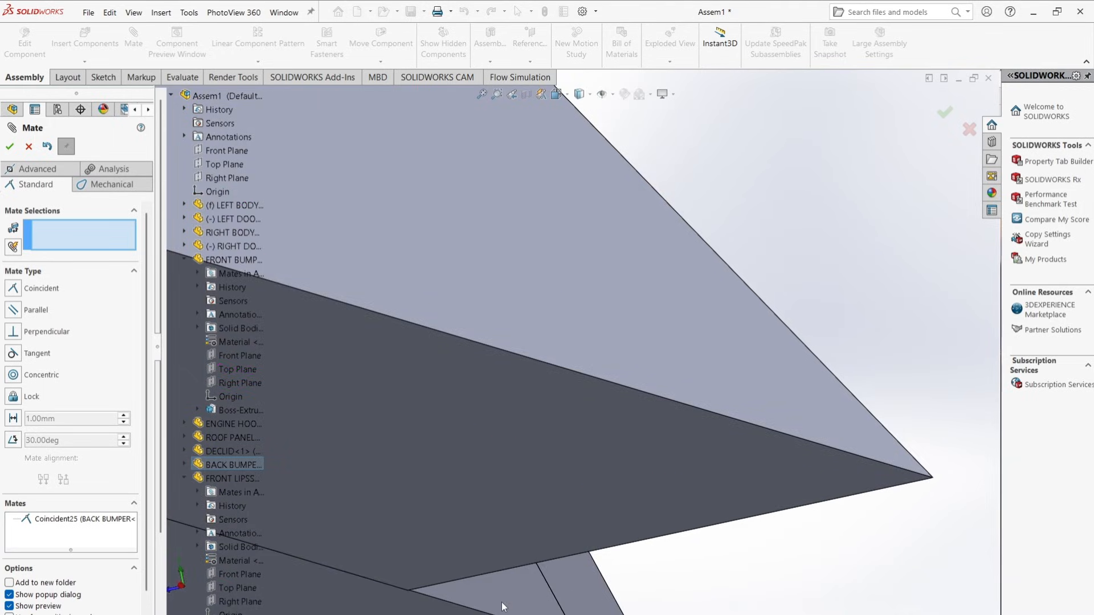
scroll(498, 575, "up", 4)
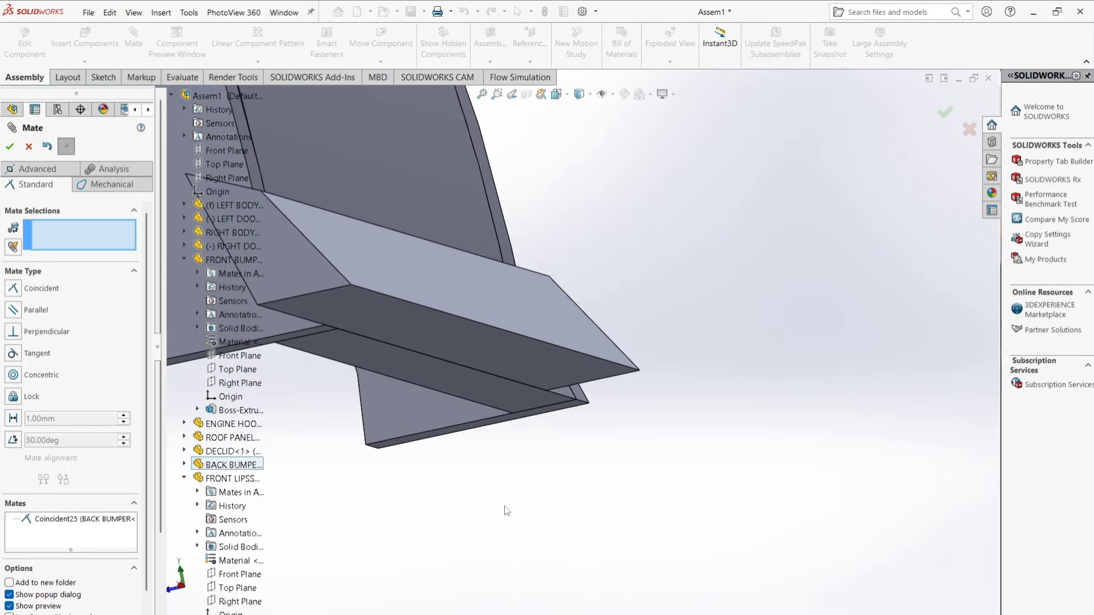
left_click(558, 393)
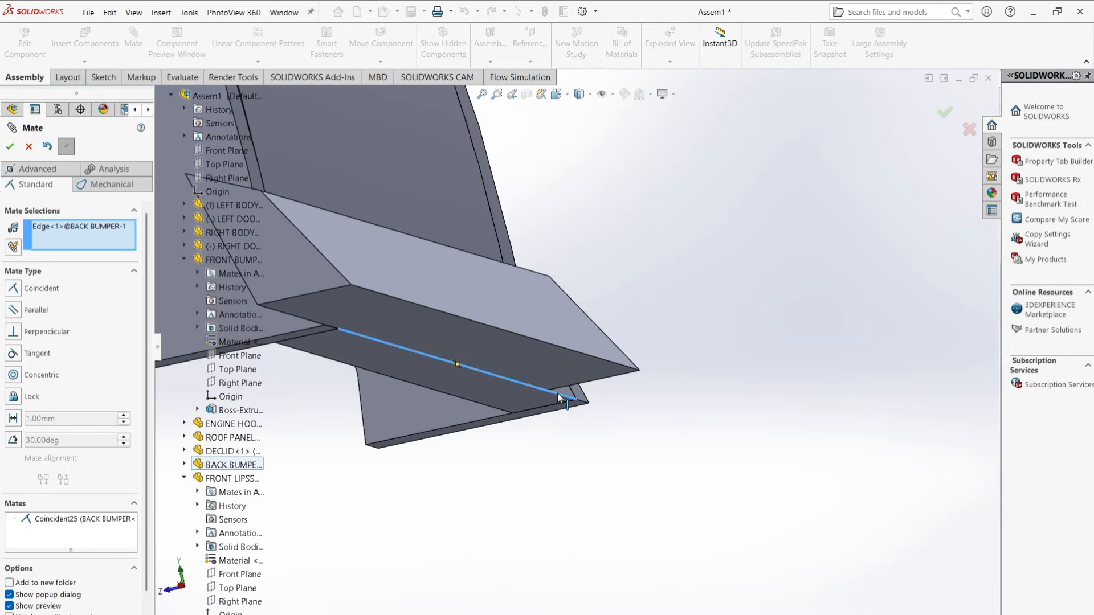
left_click(312, 319)
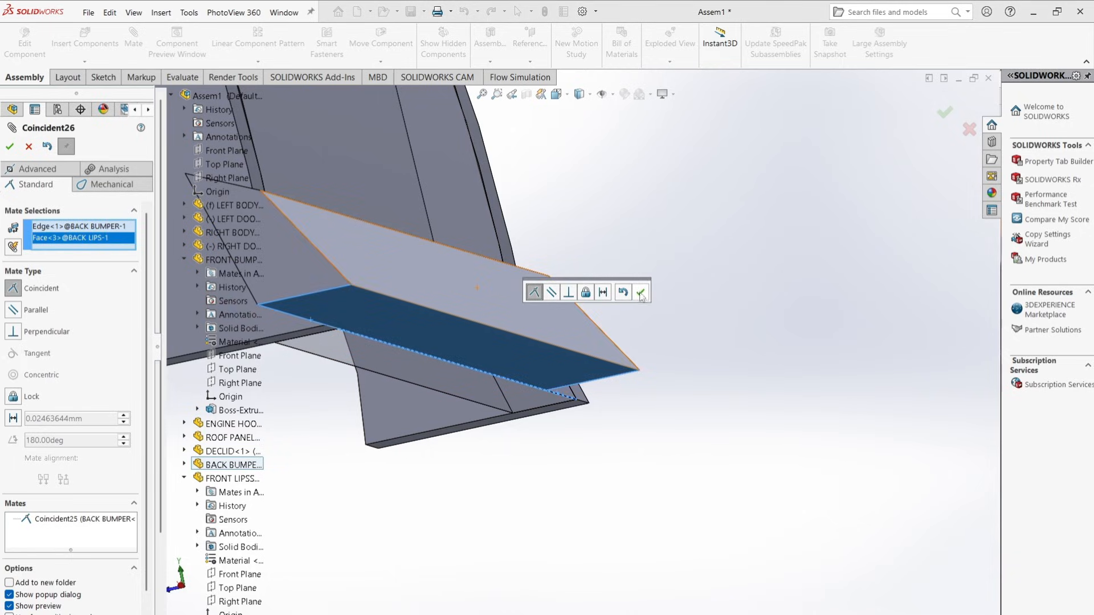
left_click(640, 293)
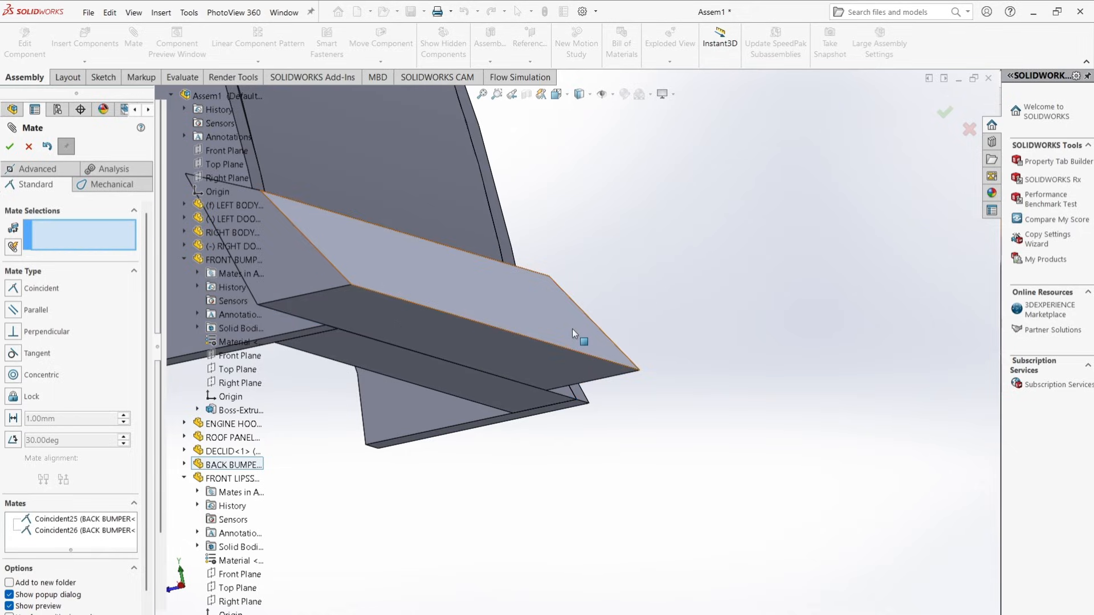
Step: Collapse the front bumper and front lips in the feature tree and expand the back lips to show its planes
middle_click_drag(305, 346, 250, 288)
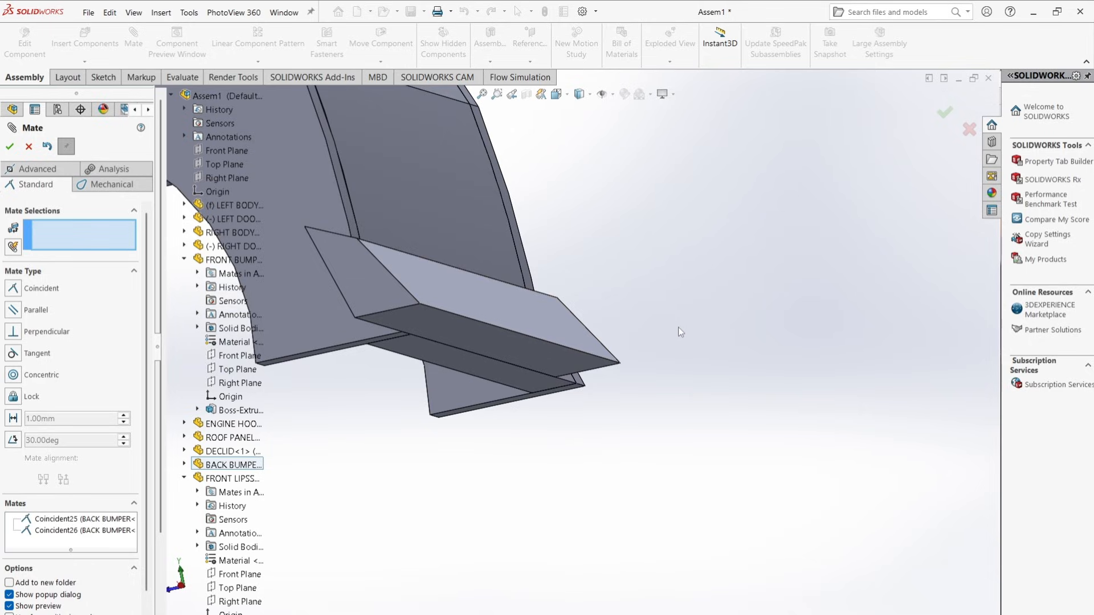
middle_click_drag(679, 327, 667, 332)
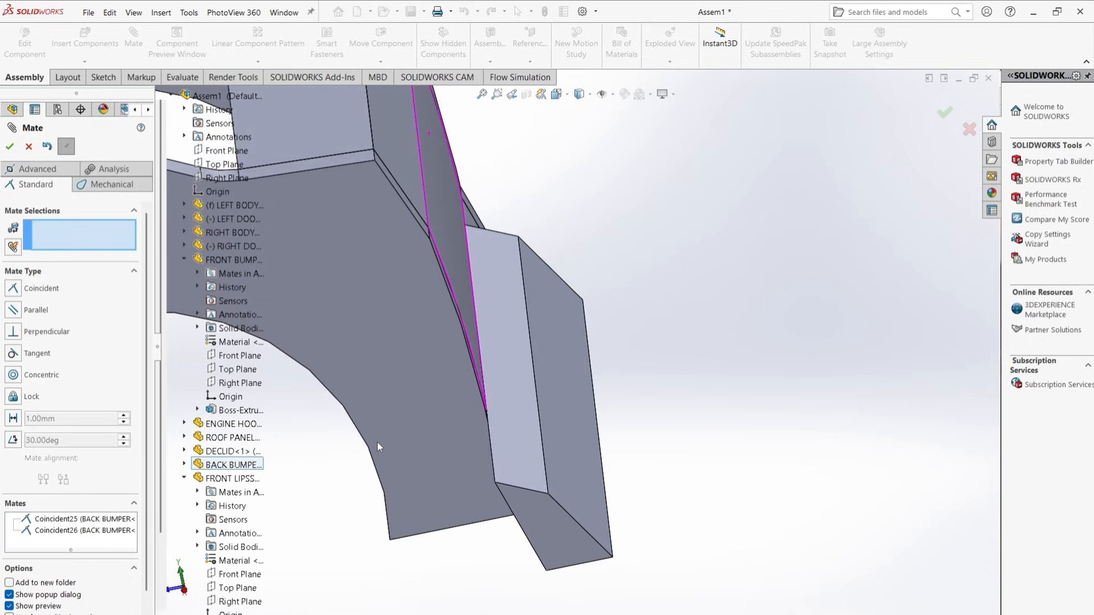
left_click(184, 261)
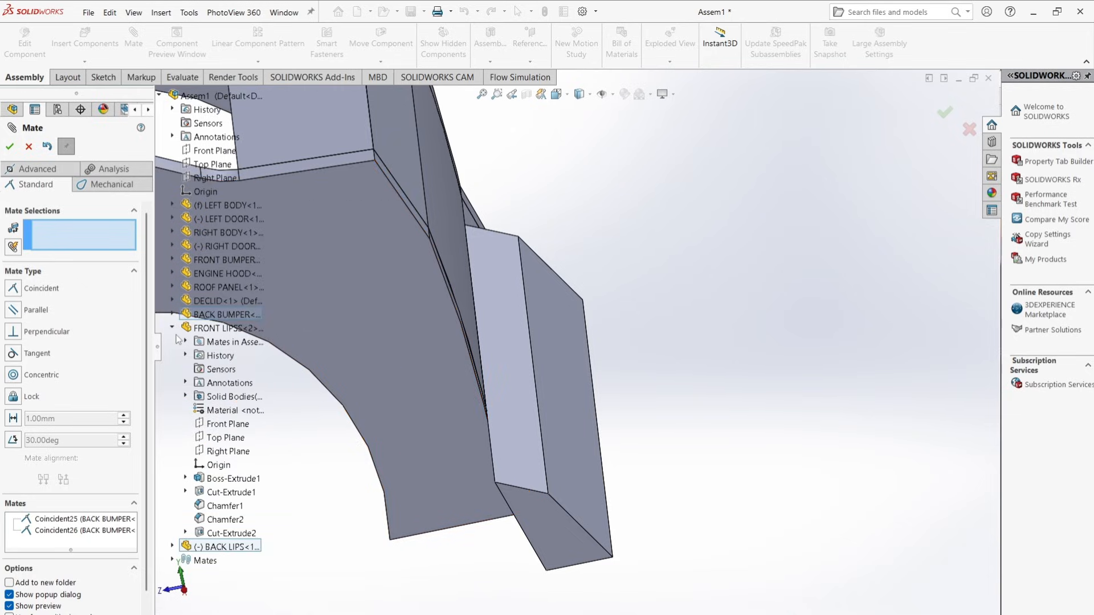
left_click(172, 328)
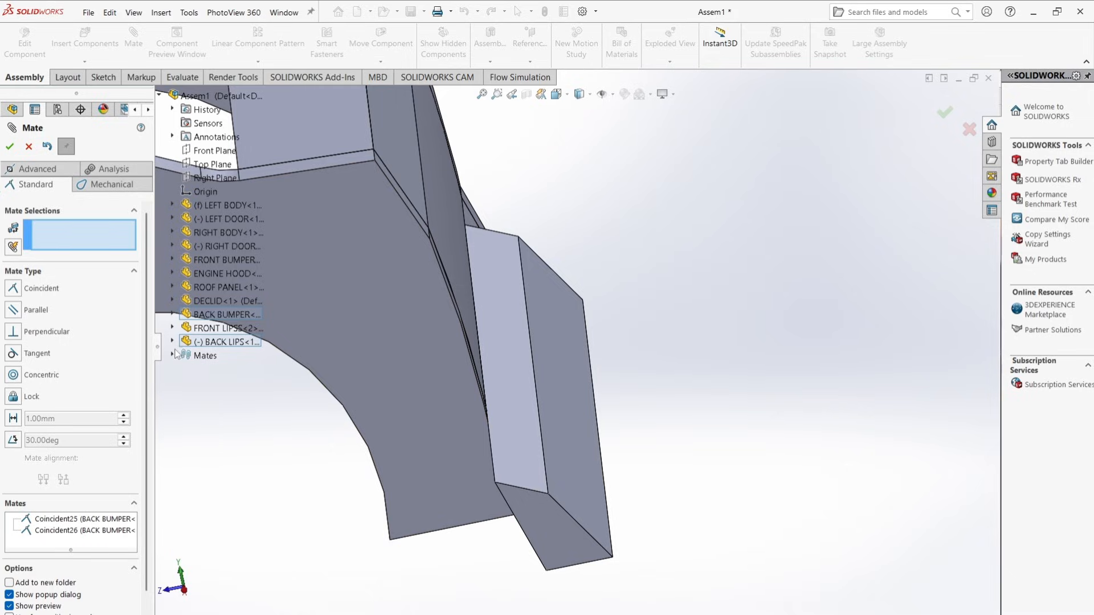
left_click(173, 342)
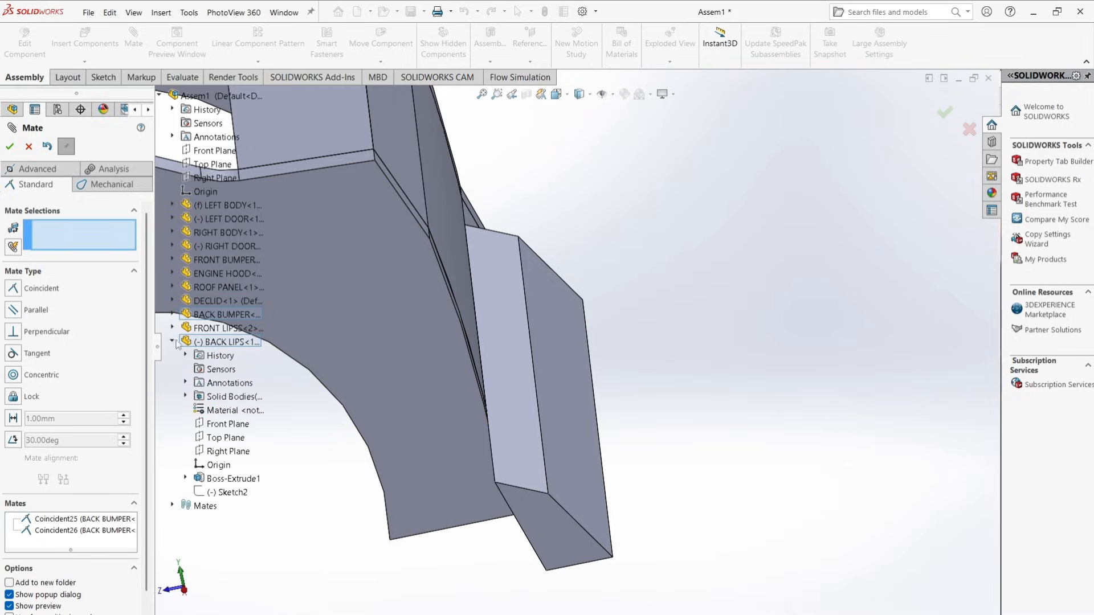
left_click(220, 453)
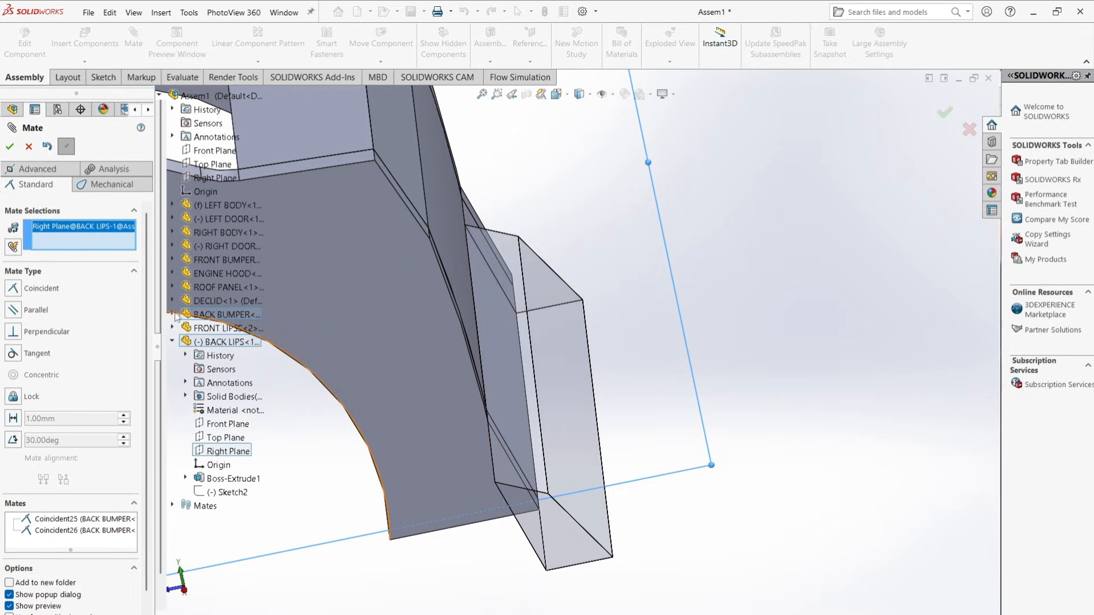
left_click(174, 316)
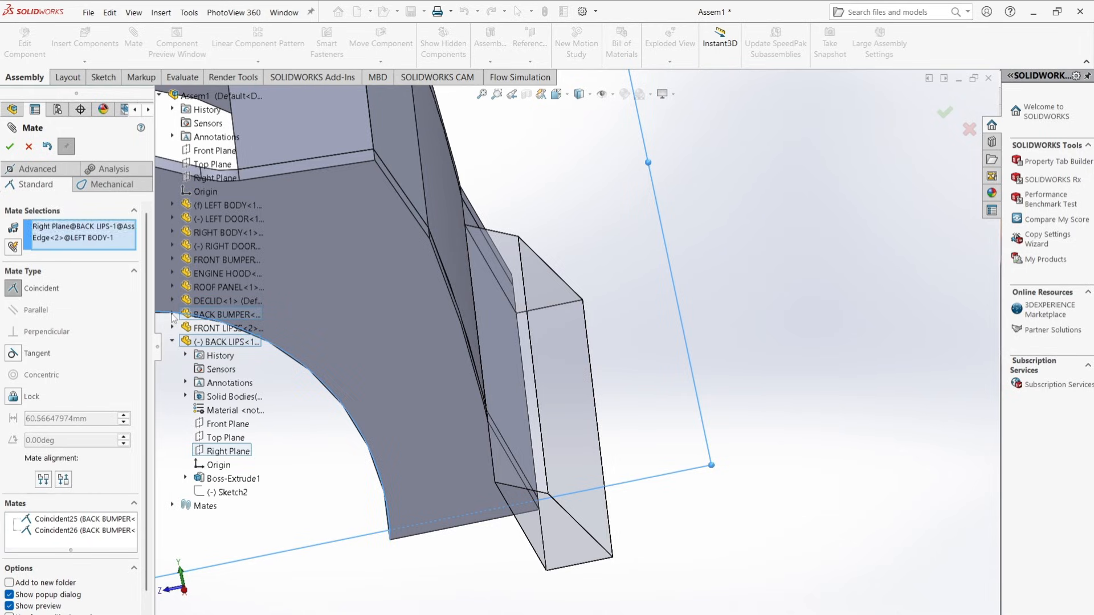
right_click(102, 238)
left_click(132, 244)
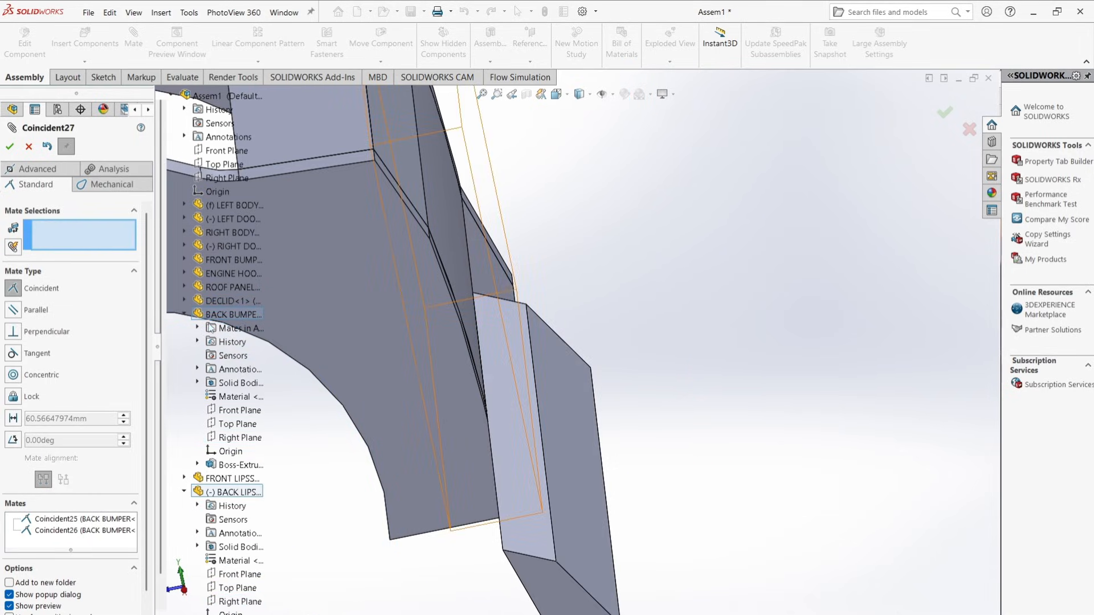
Step: Add a coincident mate between the Right Planes of the back lips and the back bumper and finish mating
left_click(237, 601)
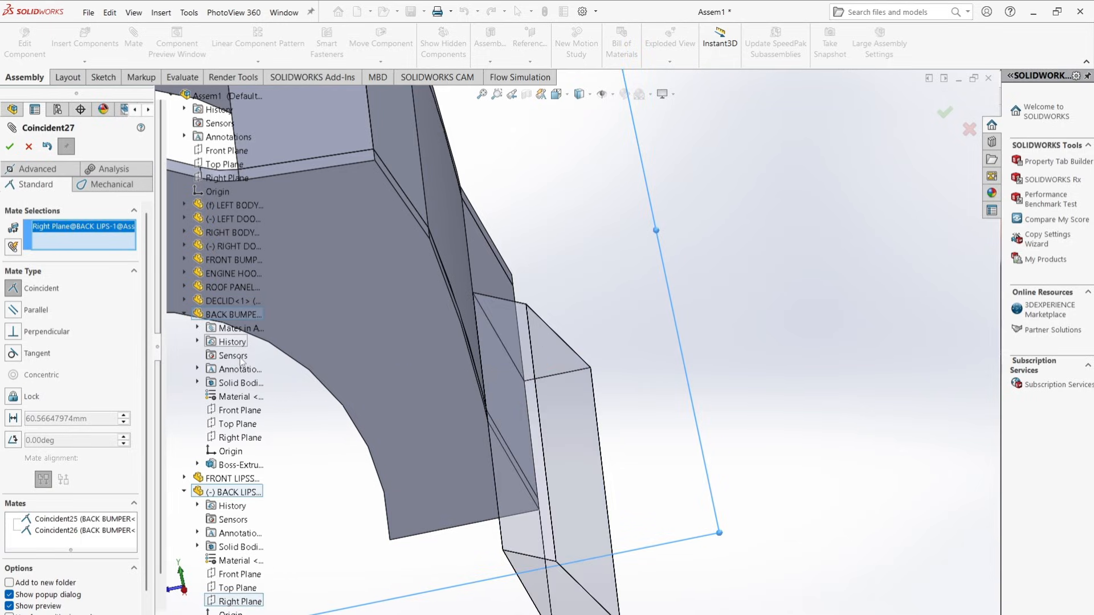
left_click(235, 438)
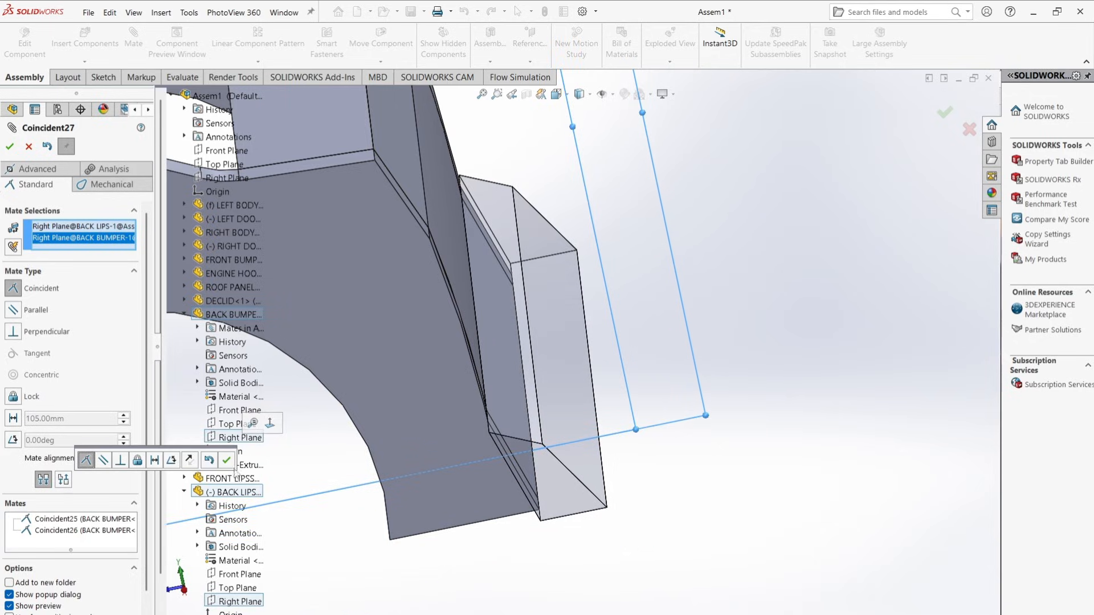
key("Return")
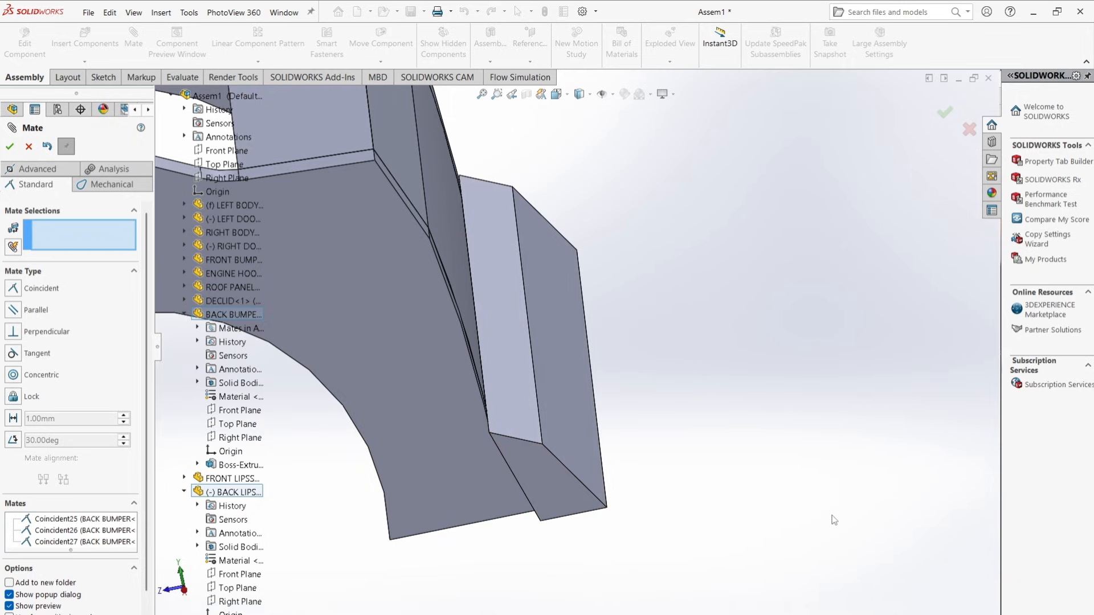
key("f")
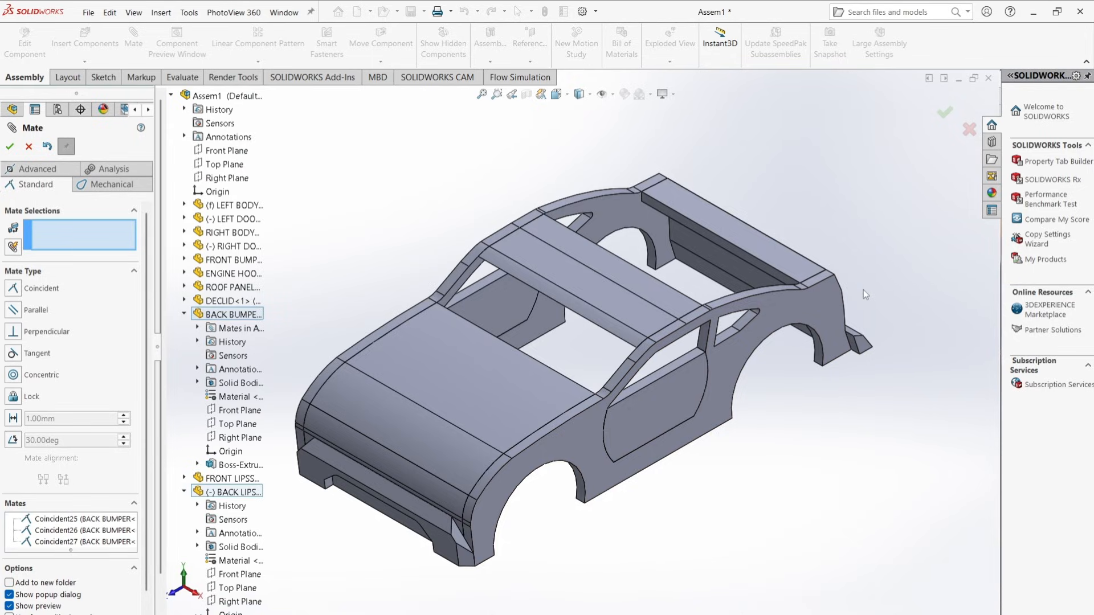
mouse_move(870, 344)
middle_mouse_down()
mouse_move(891, 418)
mouse_move(861, 337)
middle_mouse_up()
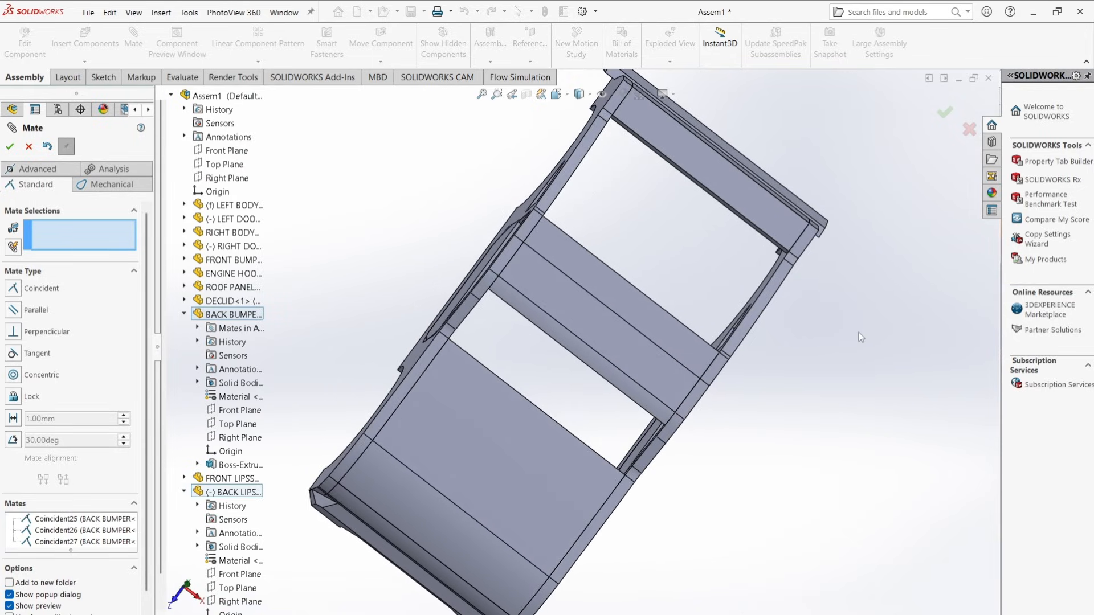
key("f")
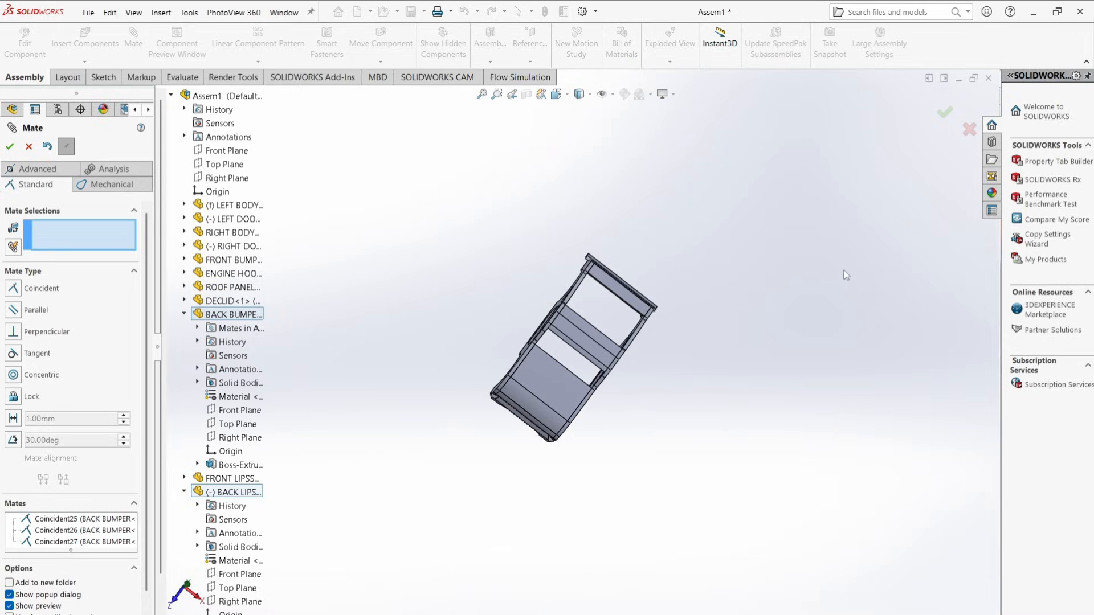
key("ctrl+7")
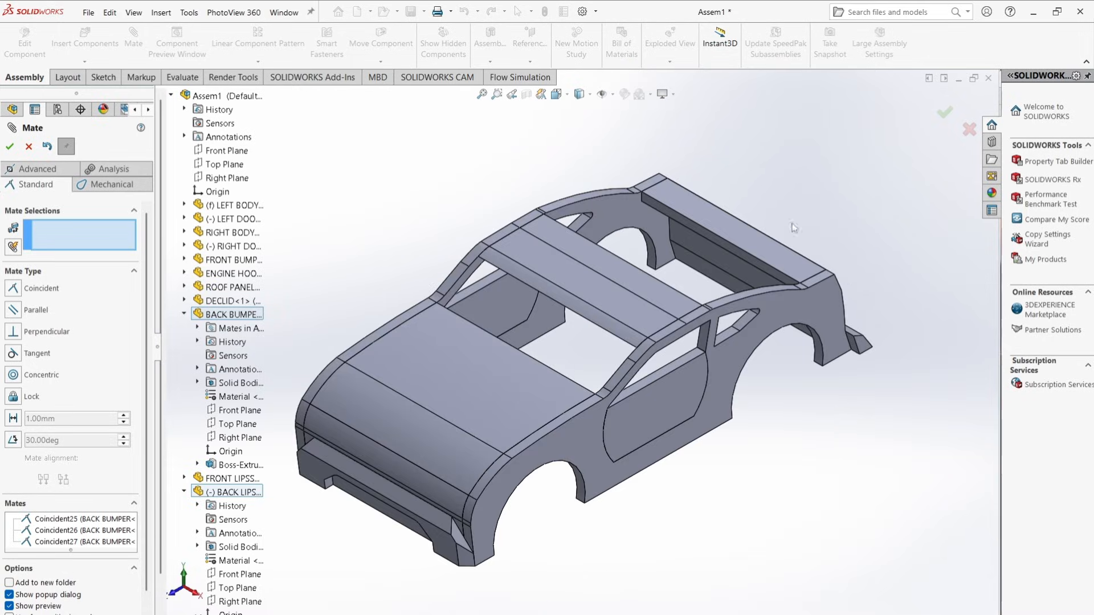
left_click(9, 147)
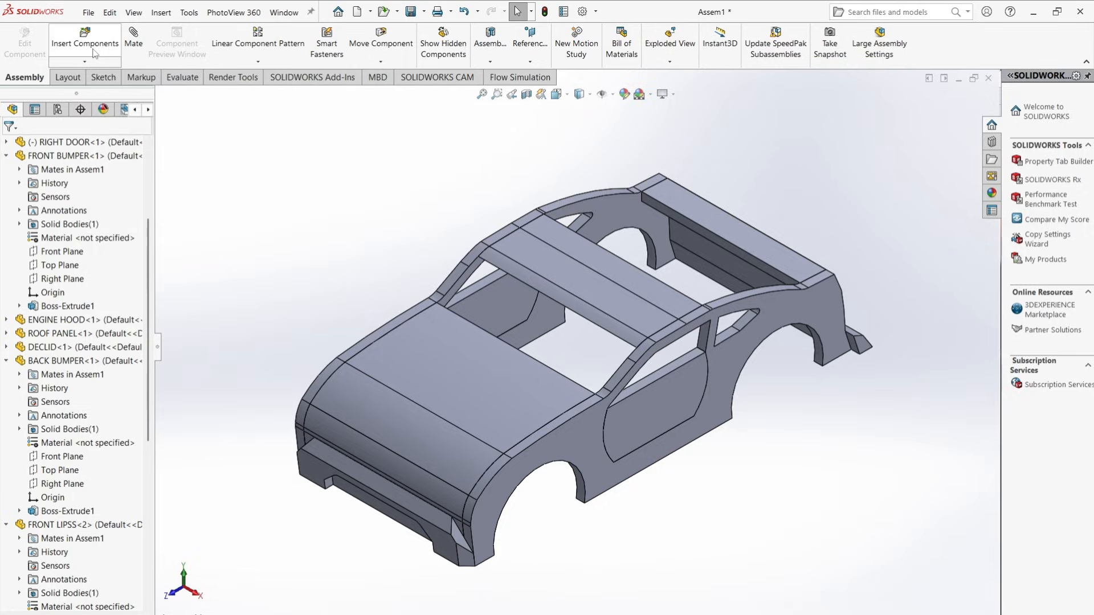
Step: Insert the LEFT VENDER part into the assembly and place it alongside the car's left body side
left_click(97, 55)
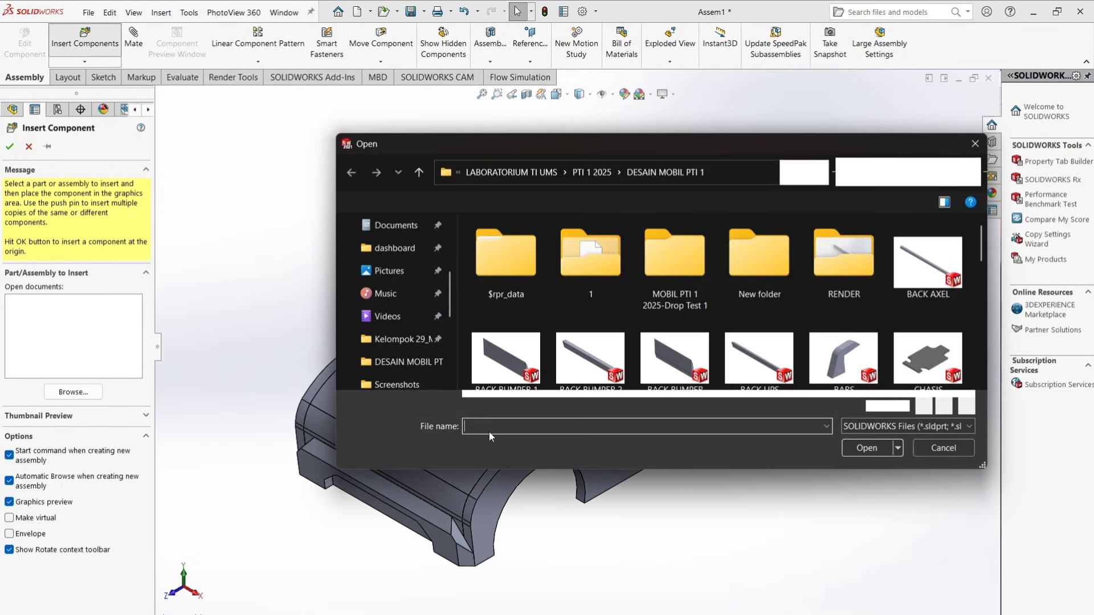
type("LE")
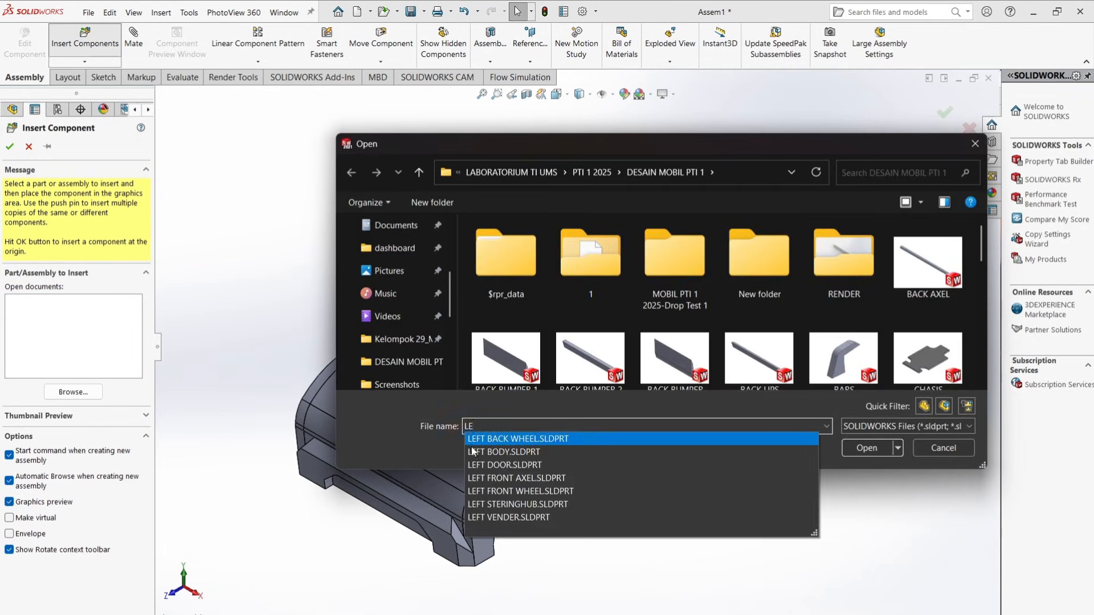
left_click(538, 518)
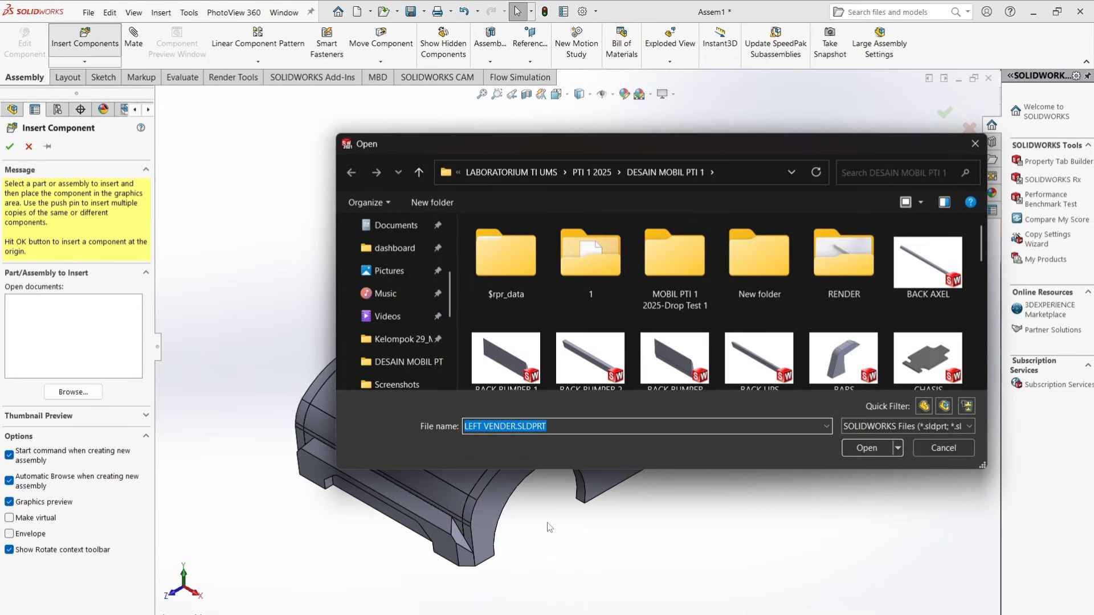
left_click(868, 449)
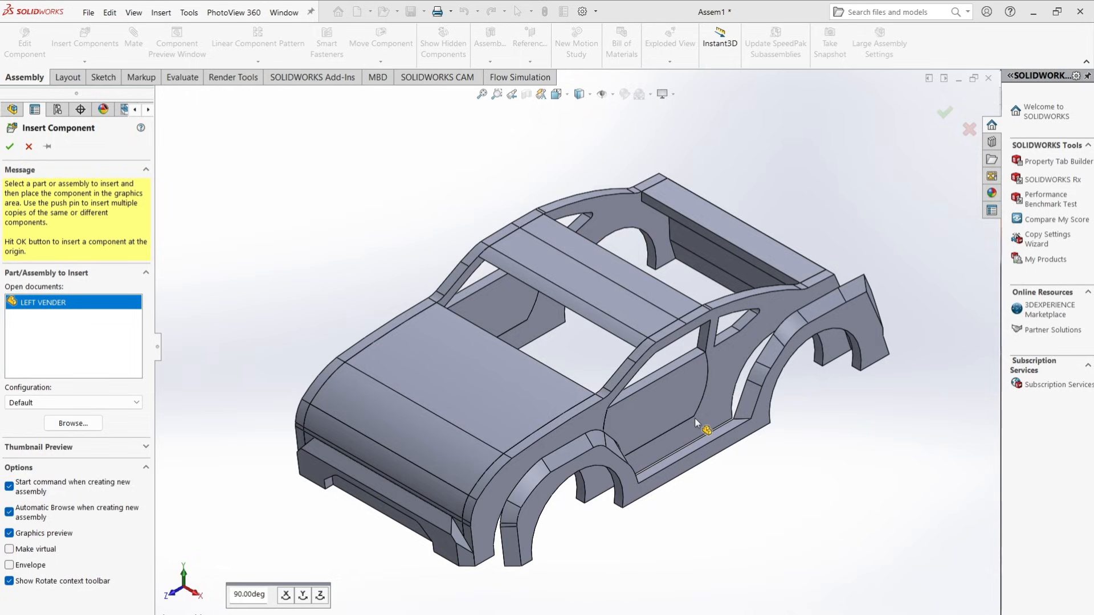
left_click(733, 394)
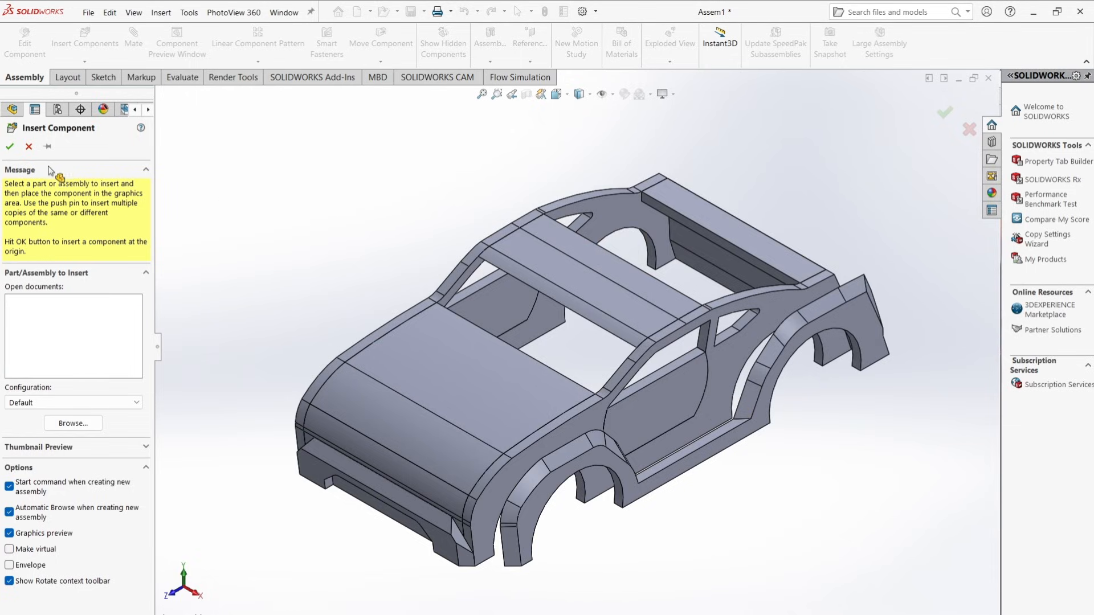
left_click(28, 146)
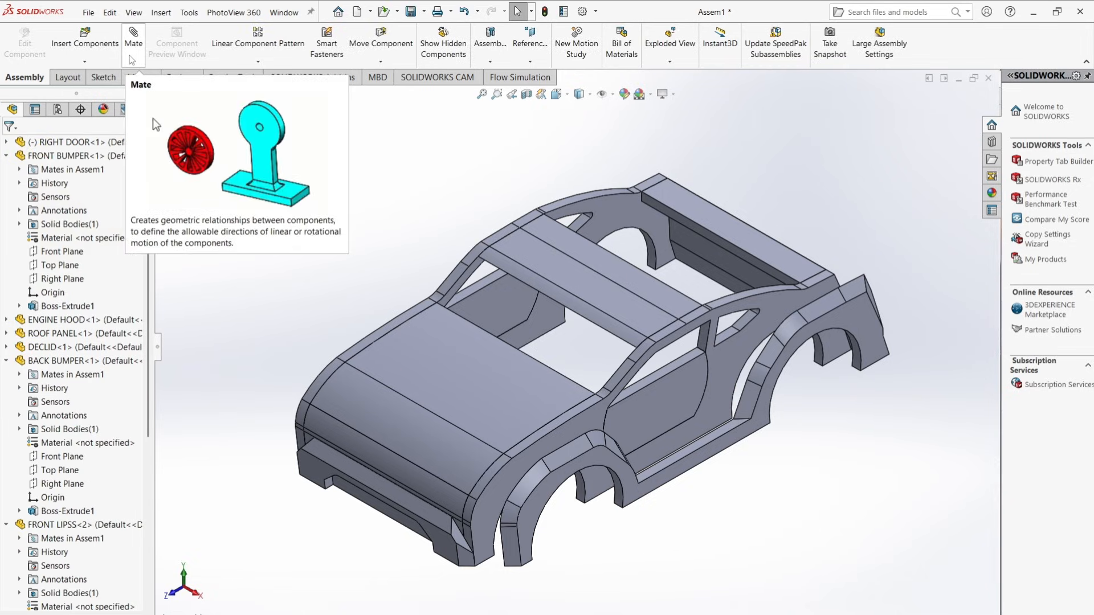
Step: Add a coincident mate between the outer side face of the left body and the inner face of the left vender
left_click(130, 56)
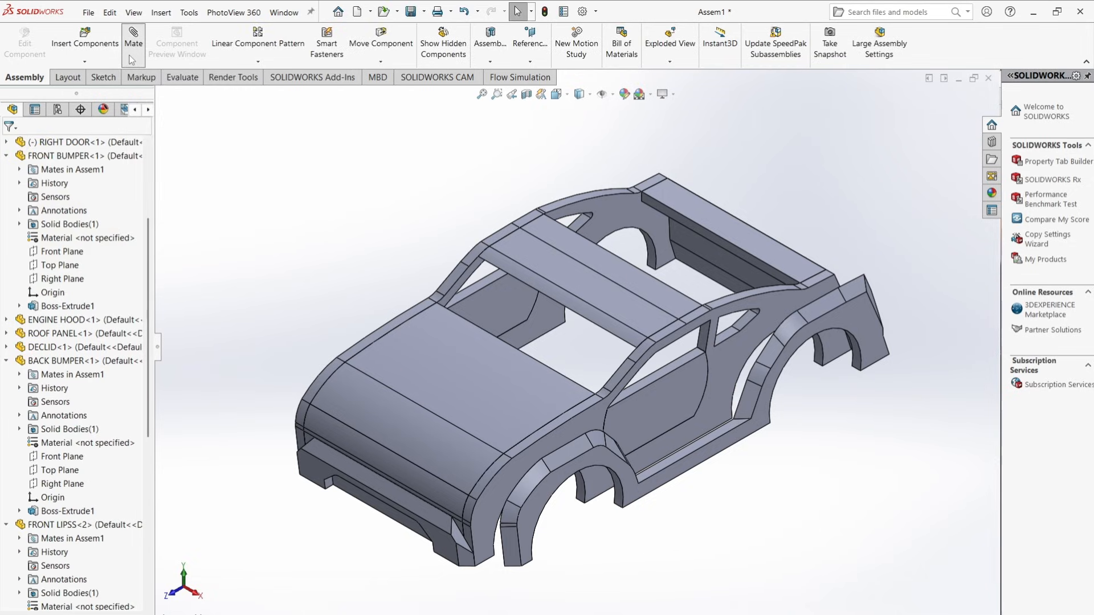
left_click(555, 434)
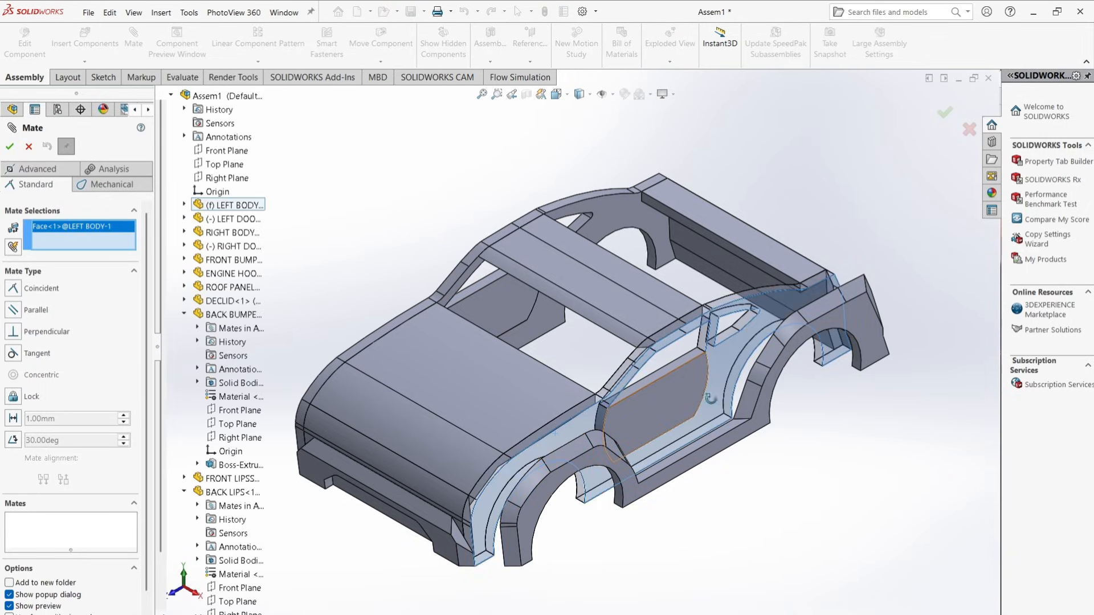
middle_click_drag(710, 398, 743, 340)
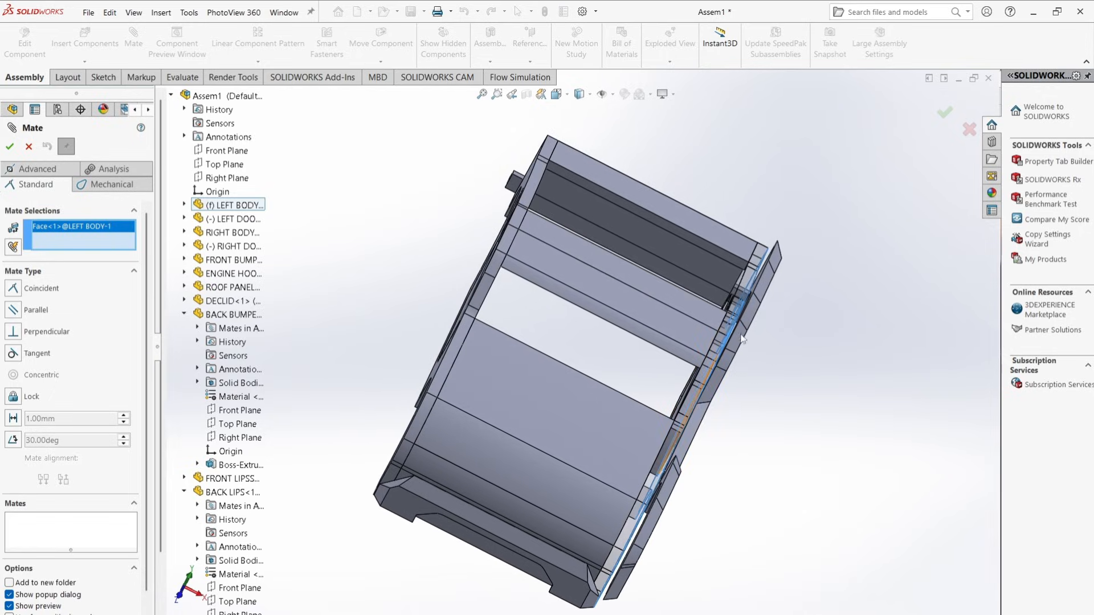
scroll(746, 307, "down", 4)
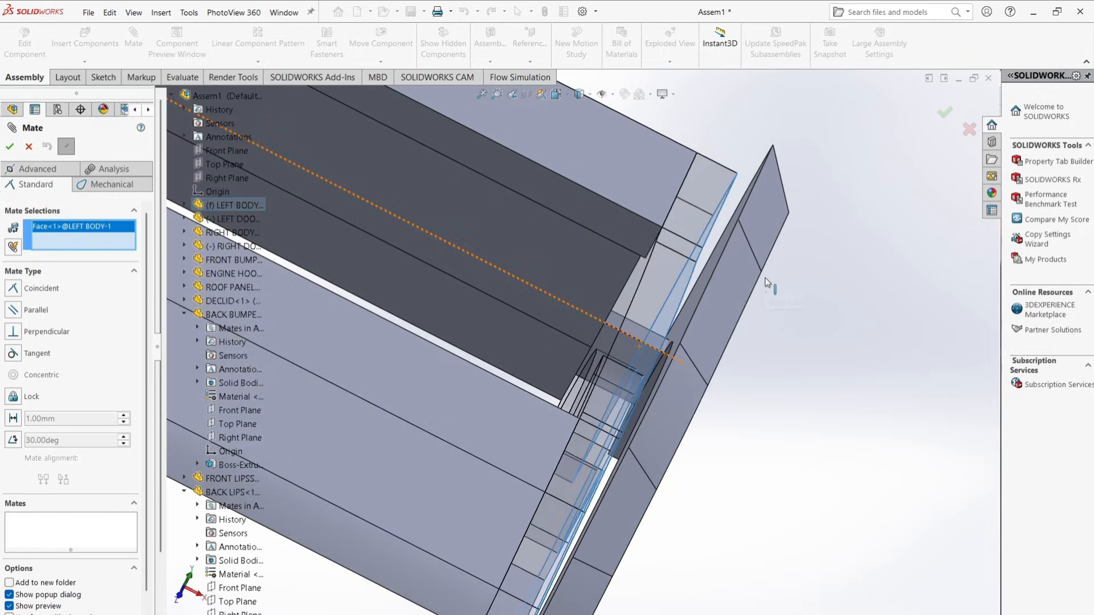
left_click(711, 265)
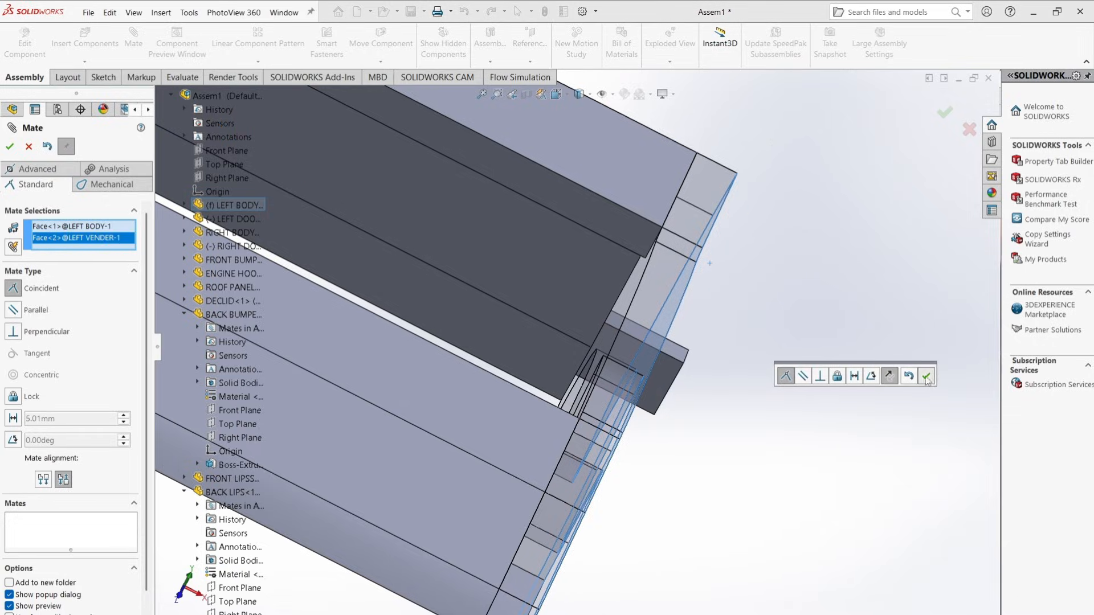
left_click(927, 377)
Step: Add a coincident mate between the upper rear corner vertices of the left vender and the left body
key("f")
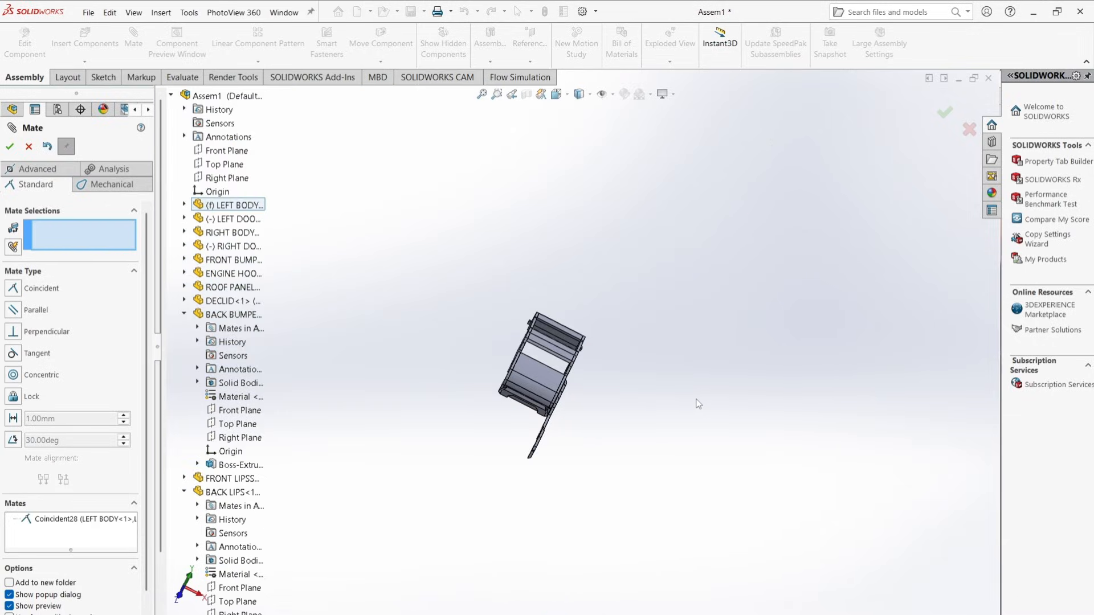
middle_click_drag(688, 400, 623, 383)
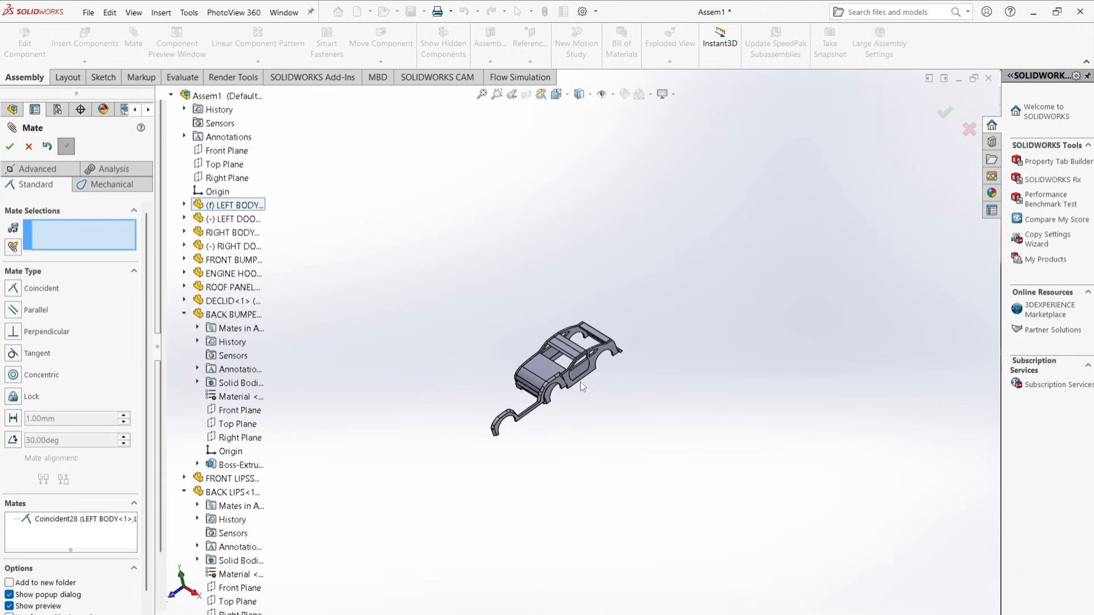
scroll(613, 356, "down", 5)
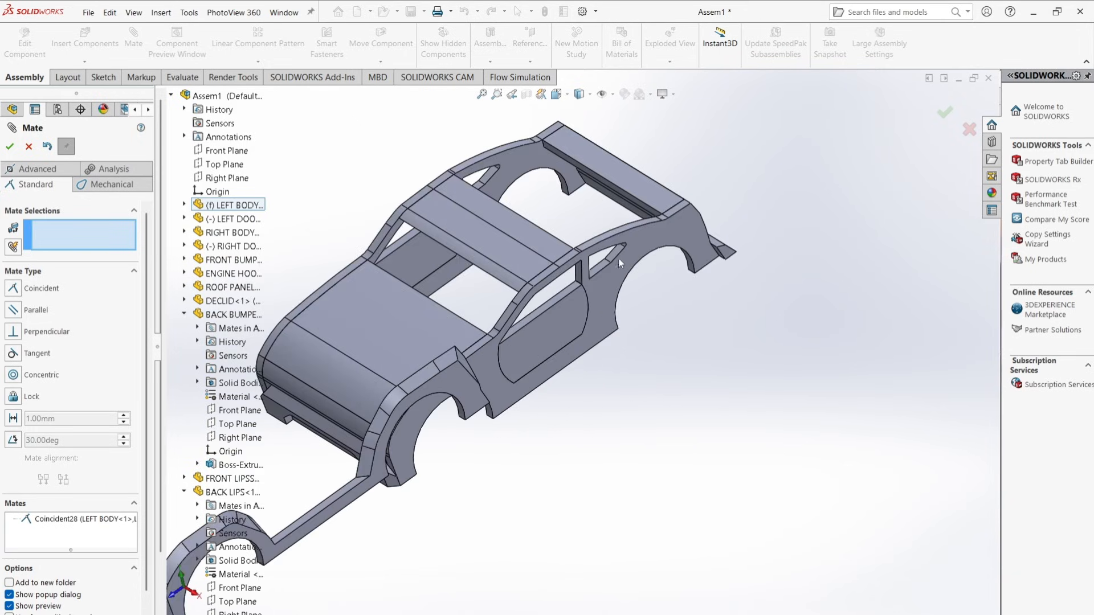
scroll(617, 258, "down", 3)
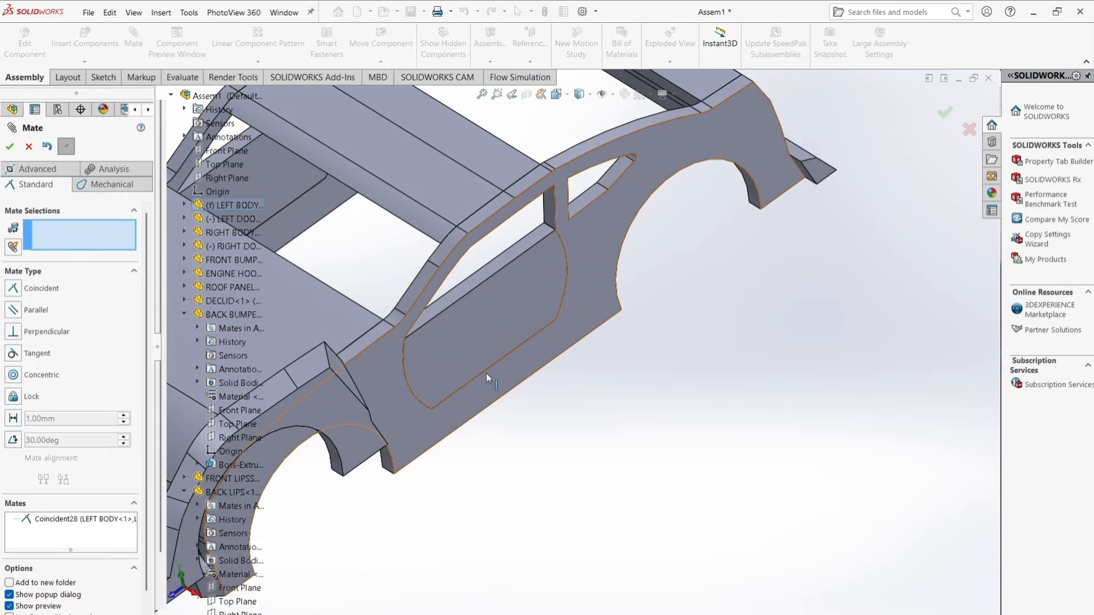
scroll(356, 419, "up", 5)
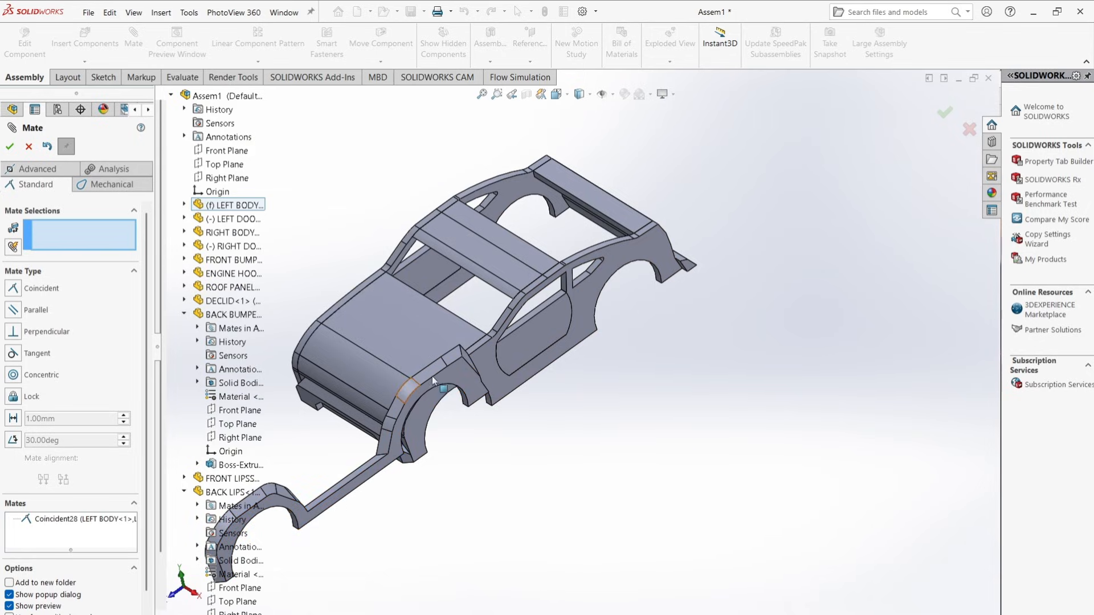
scroll(460, 346, "down", 5)
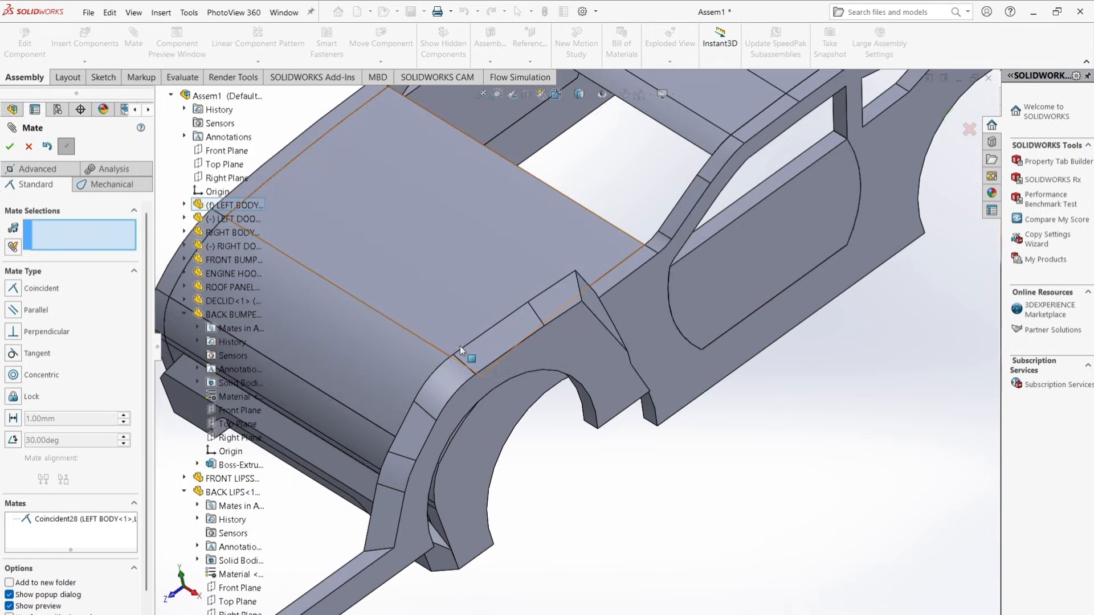
left_click(576, 272)
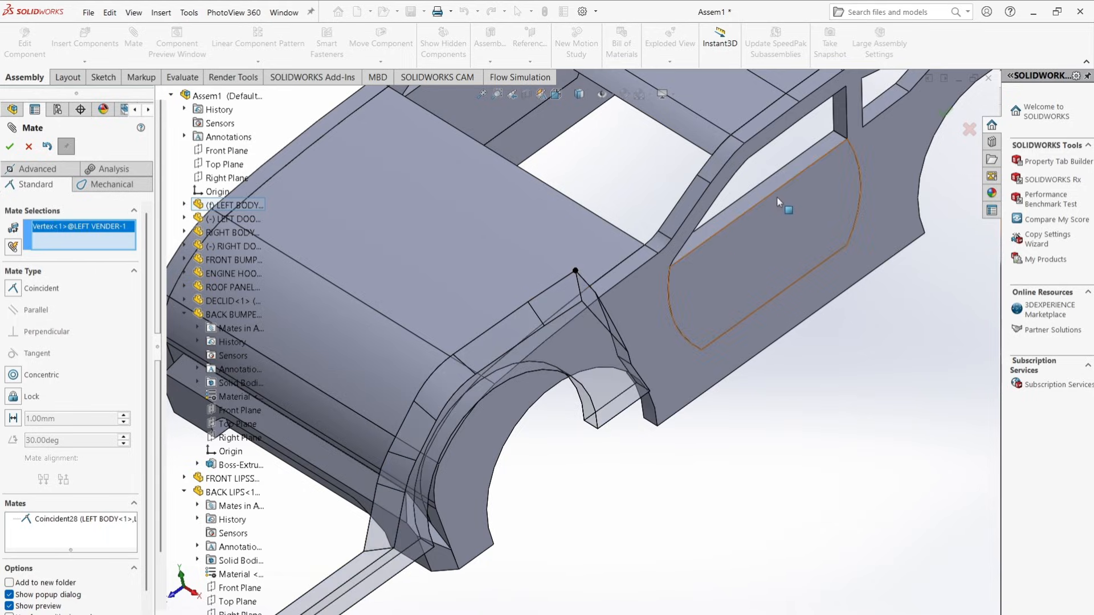
key("f")
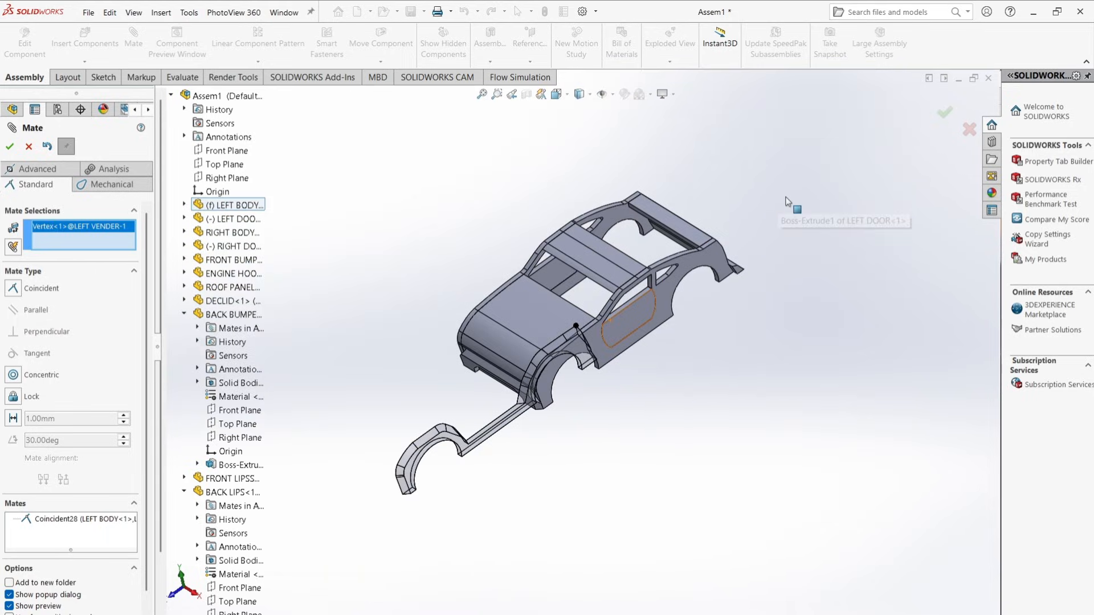
left_click(716, 239)
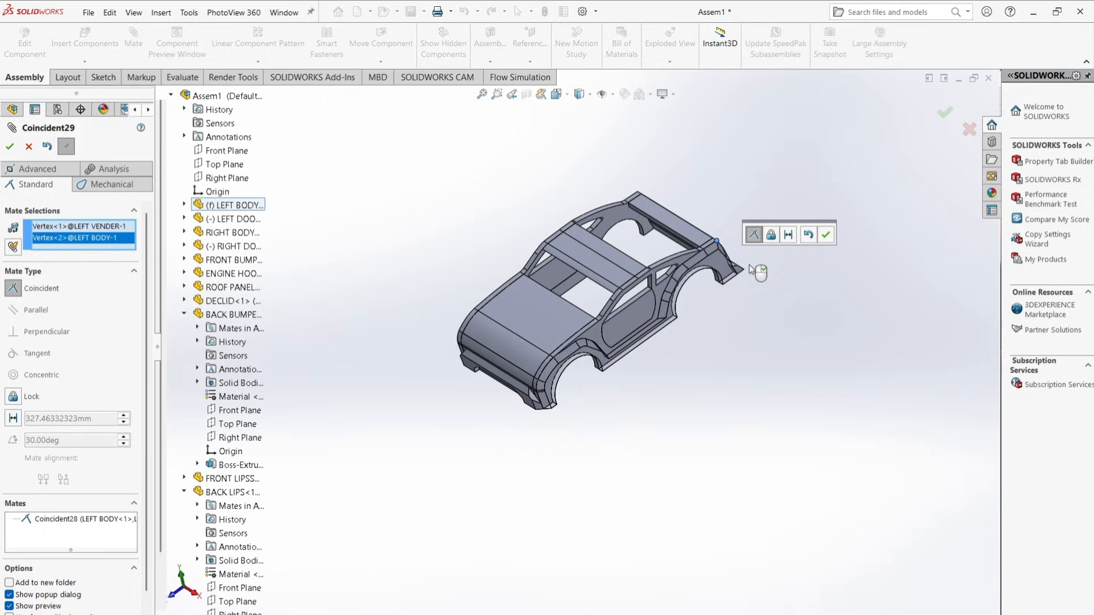
left_click(826, 235)
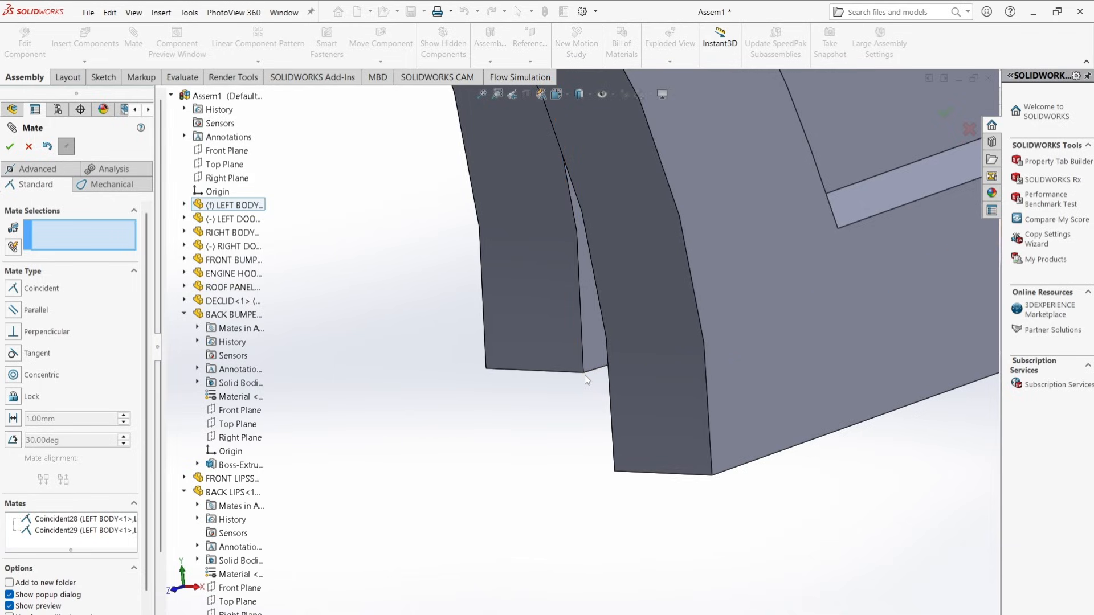
Step: Add a coincident mate between the lower front corner vertices of the left body and the left vender and finish mating
left_click(584, 374)
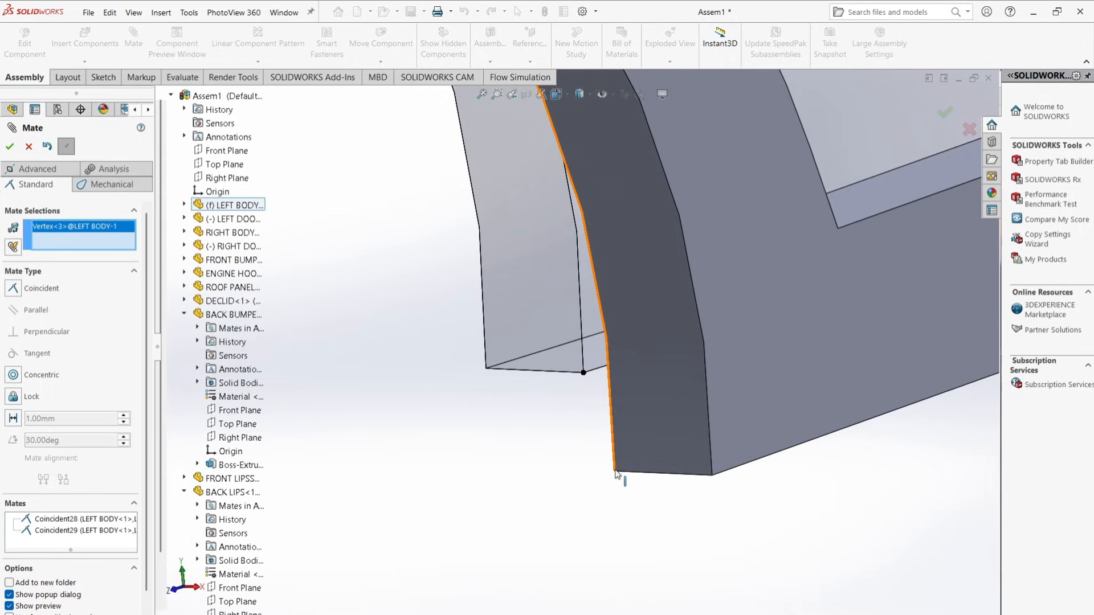
left_click(615, 475)
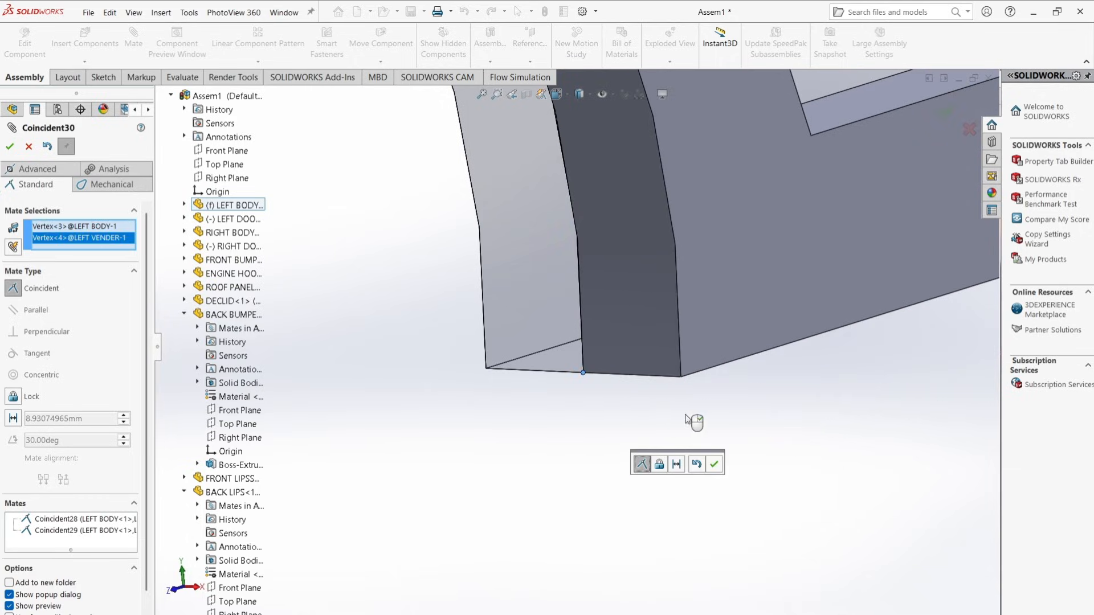
left_click(715, 463)
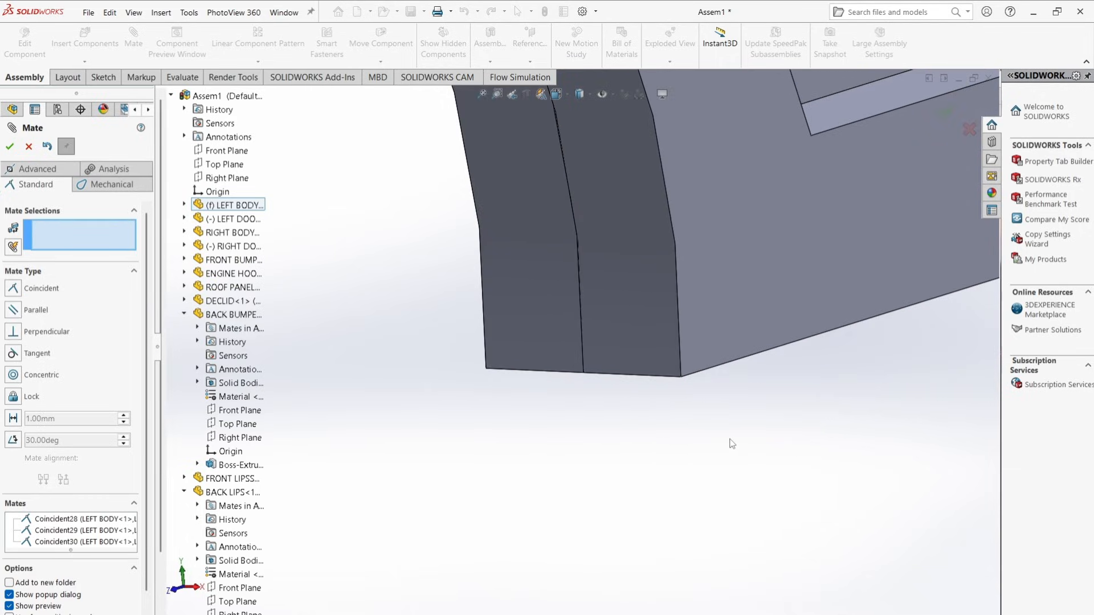
key("f")
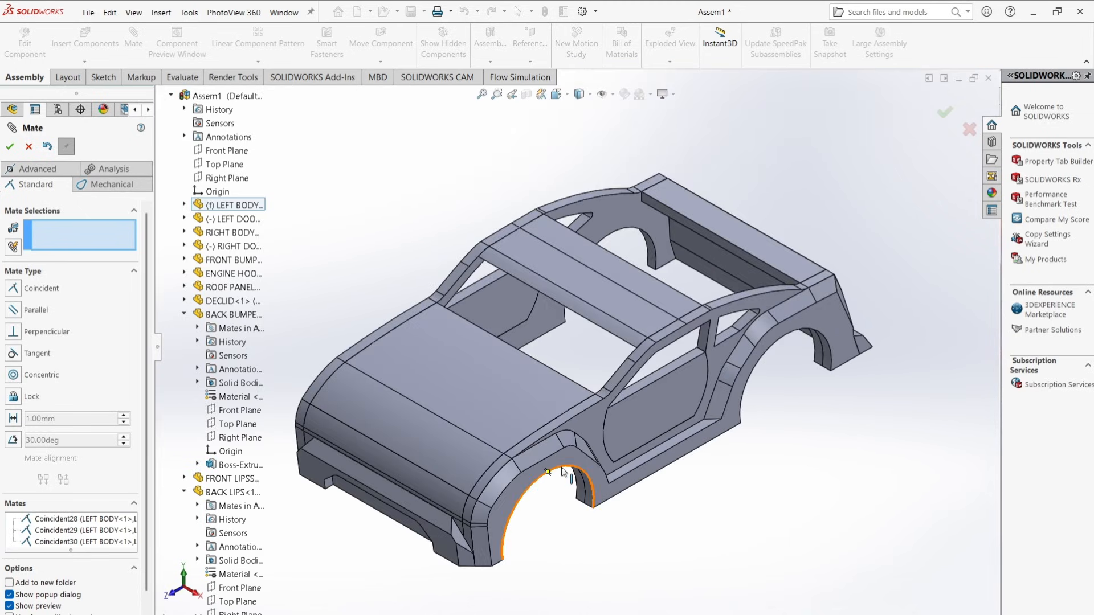
left_click(10, 146)
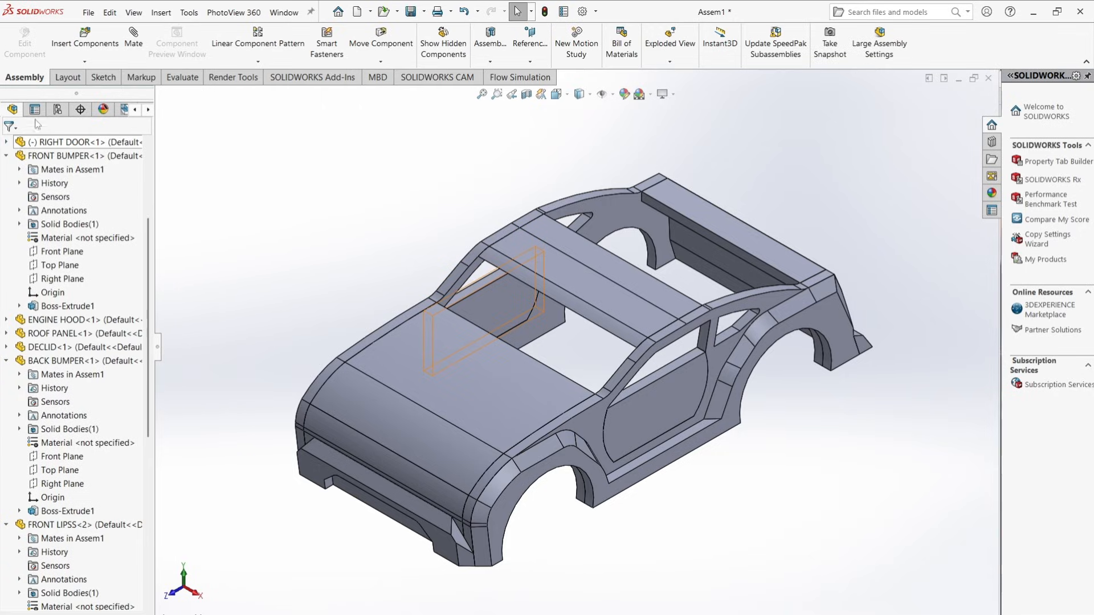
Step: Insert the RIGHT VENDER part into the assembly and place it alongside the car's right body side
left_click(85, 41)
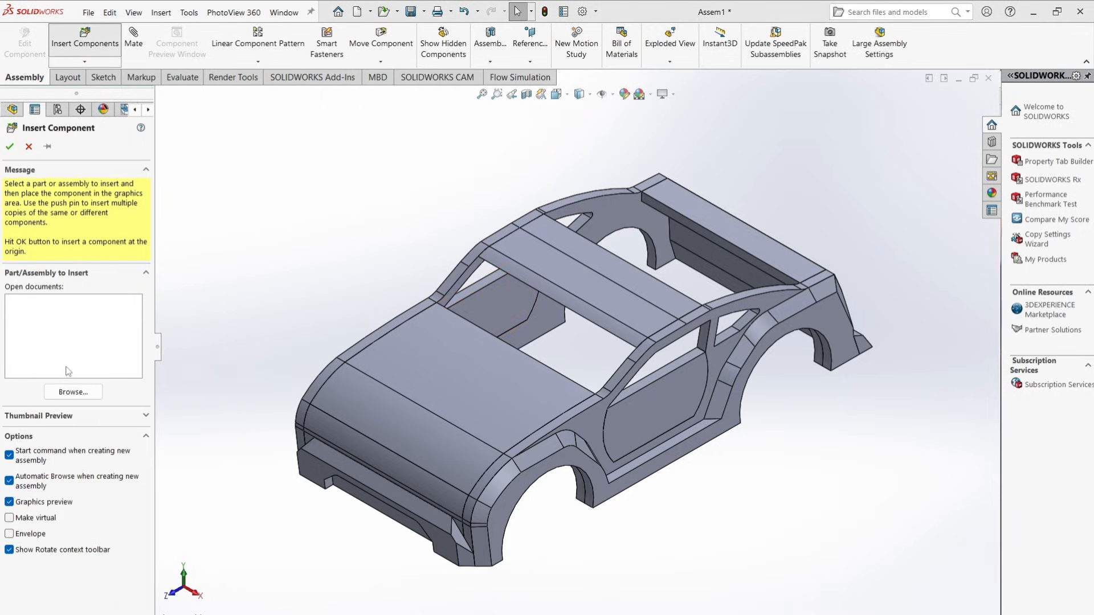
left_click(73, 392)
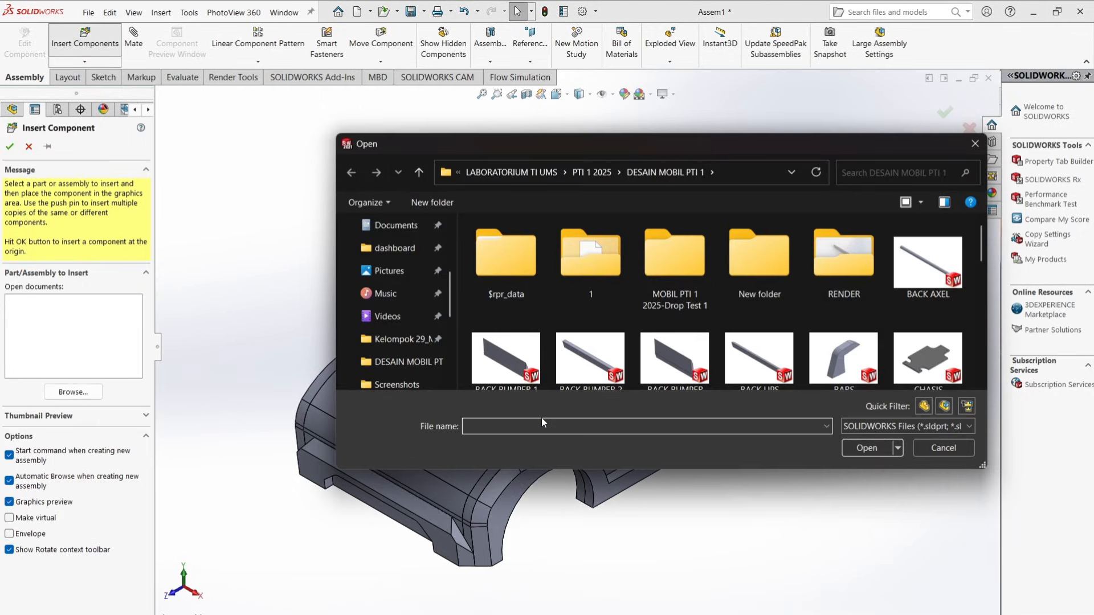
type("RIG")
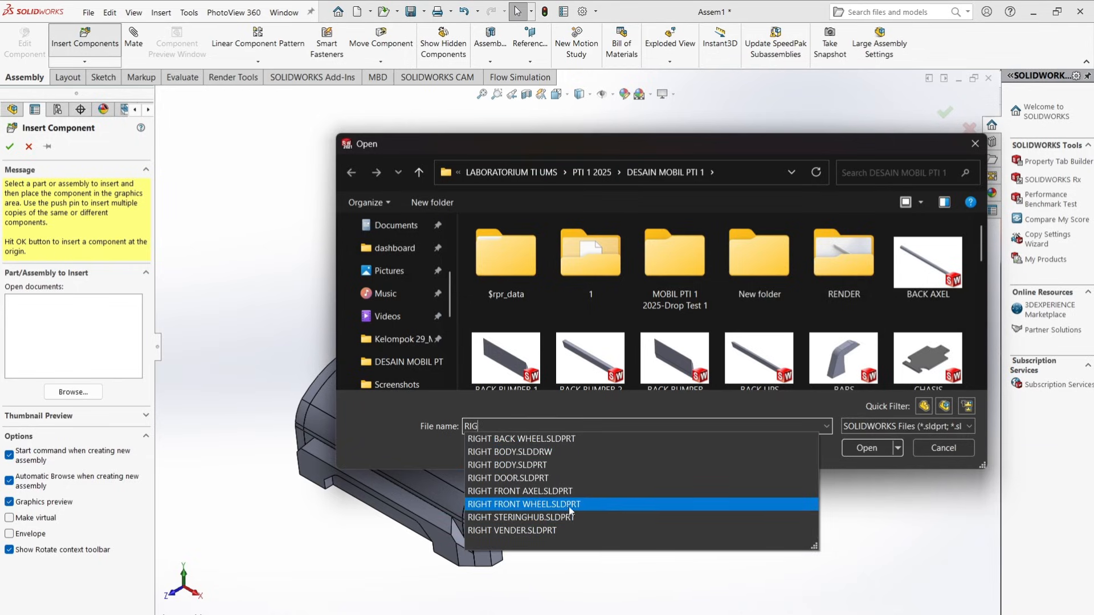
type("HT")
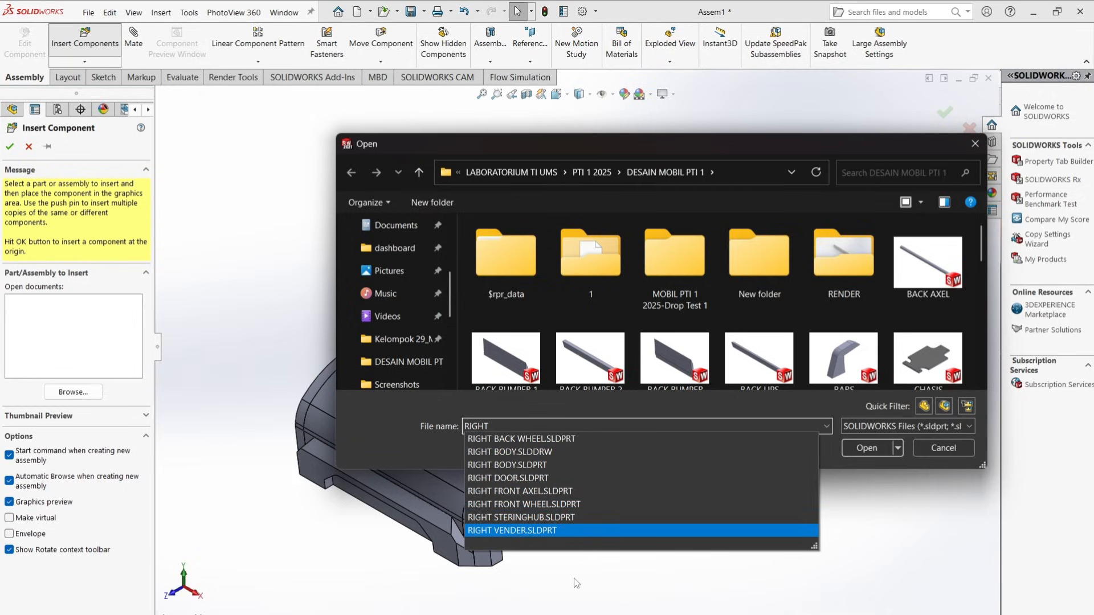
left_click(556, 532)
left_click(870, 446)
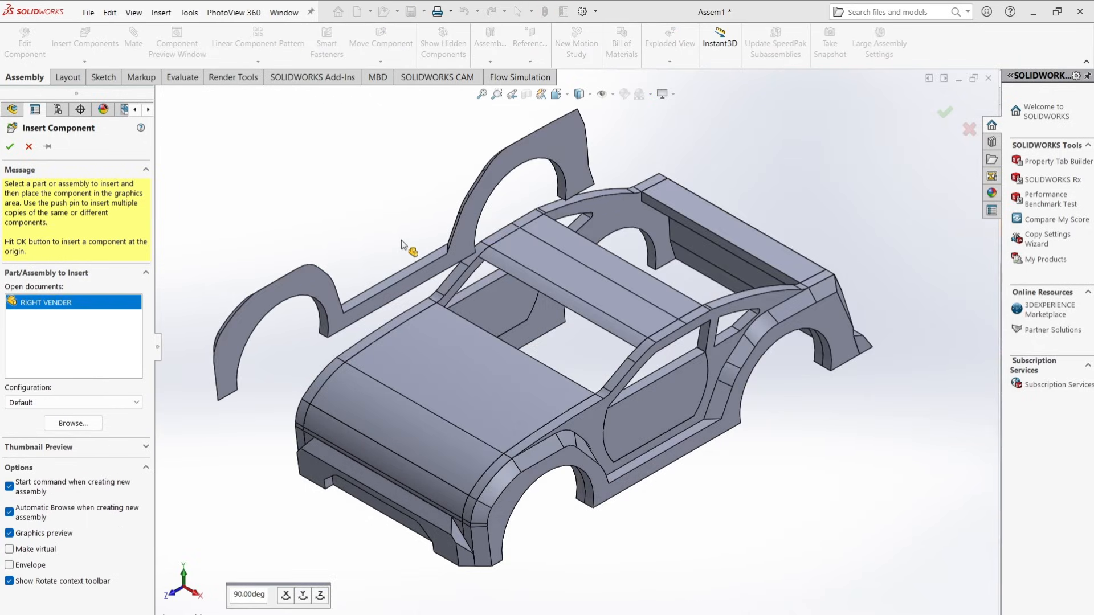
left_click(399, 231)
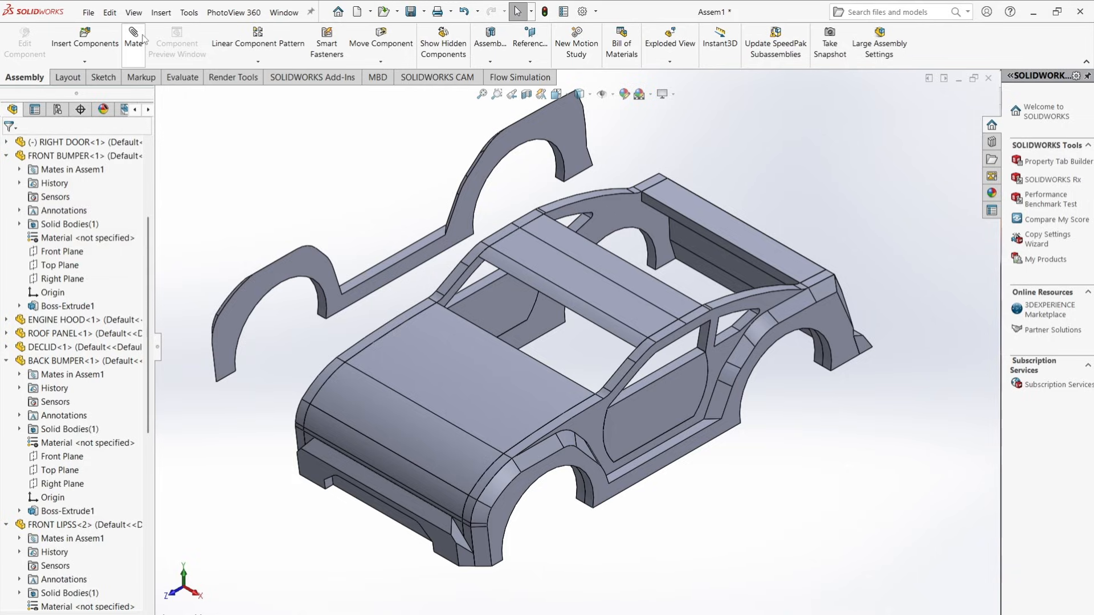
Step: Add a coincident mate between the inner face of the right vender and the outer side face of the right body
left_click(494, 153)
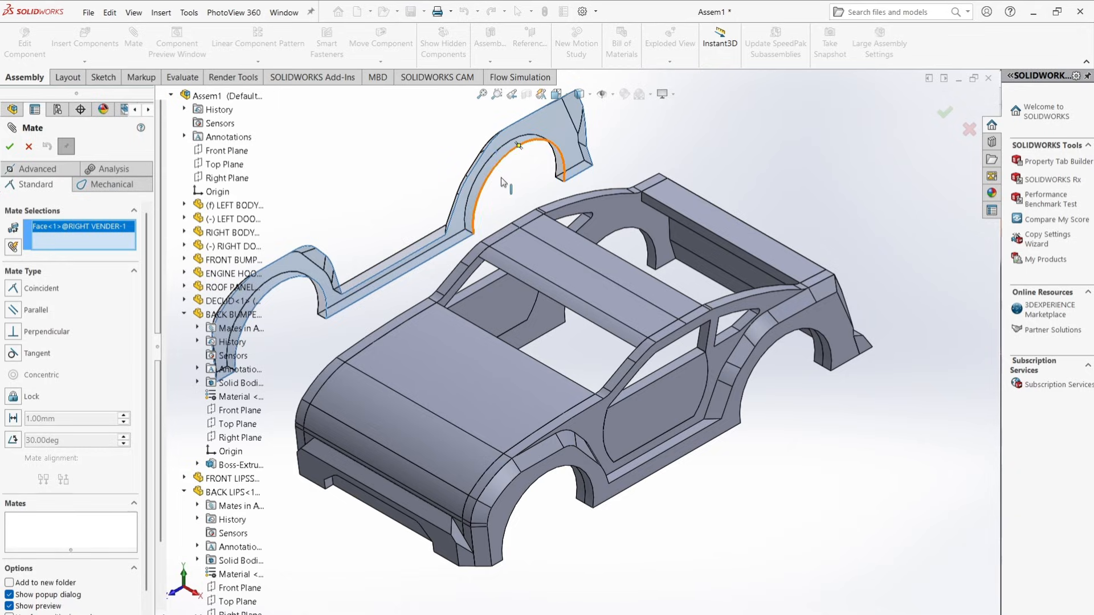
mouse_move(497, 178)
middle_mouse_down()
mouse_move(552, 221)
mouse_move(513, 188)
middle_mouse_up()
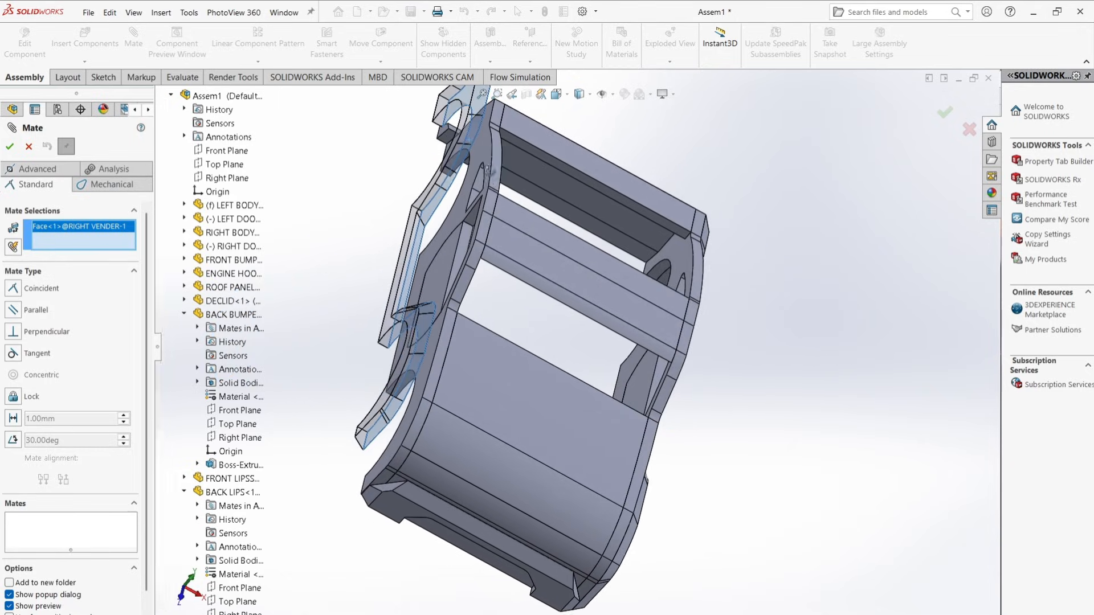
left_click(487, 155)
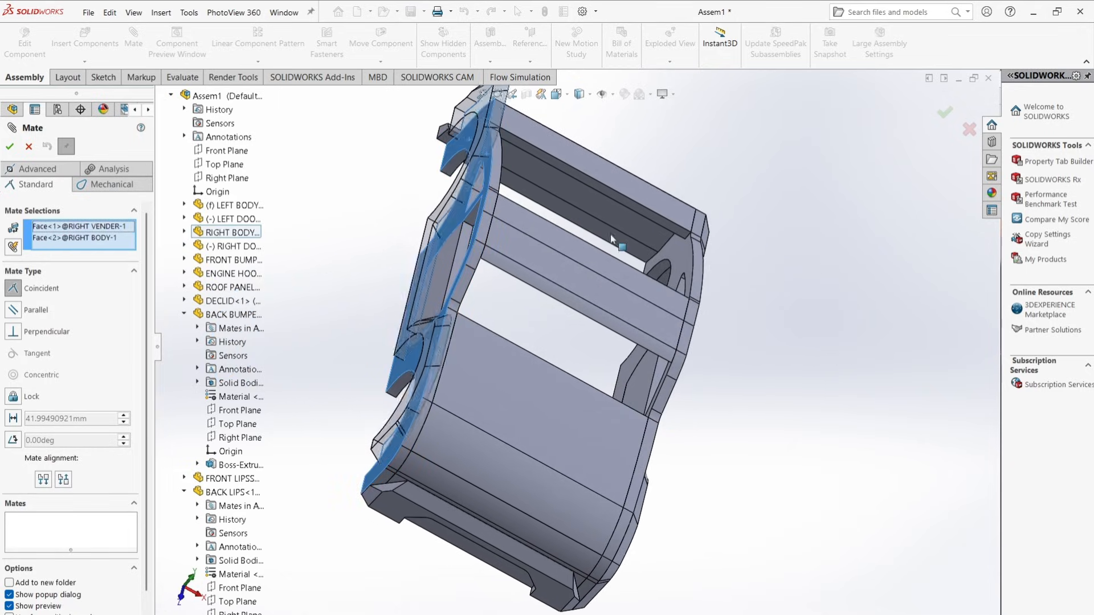
left_click(950, 294)
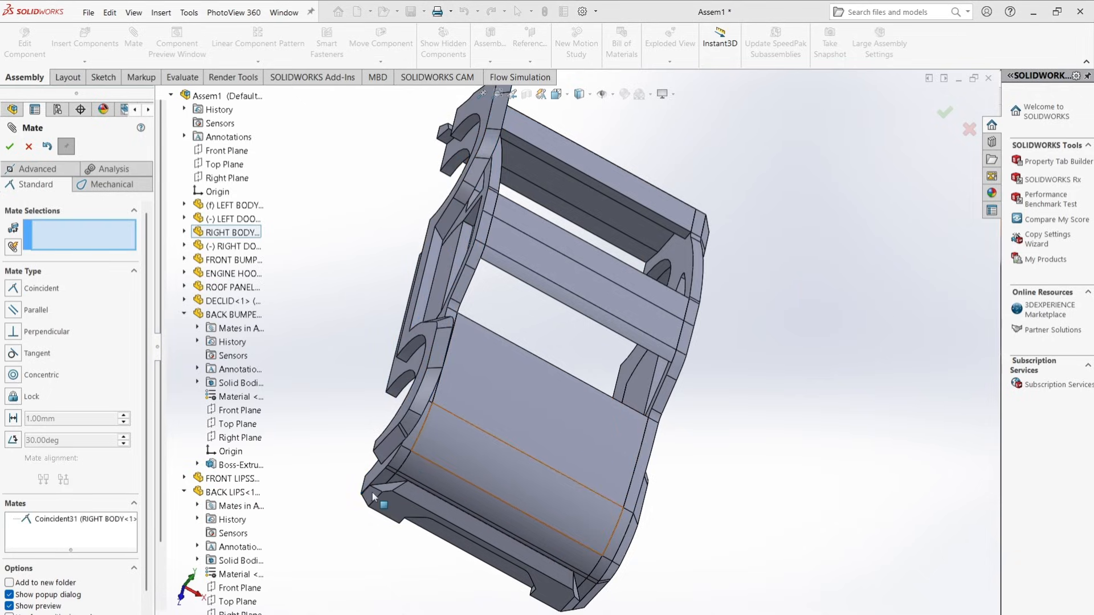
Step: Add a coincident mate between the lower front corner vertices of the right body and the right vender
scroll(416, 480, "down", 10)
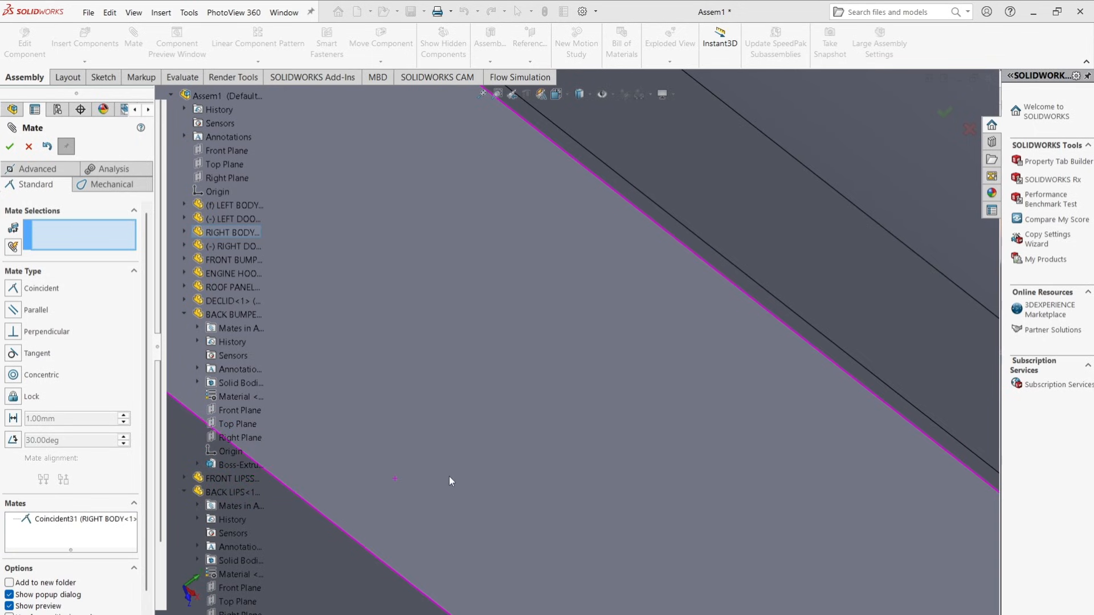
scroll(457, 465, "up", 8)
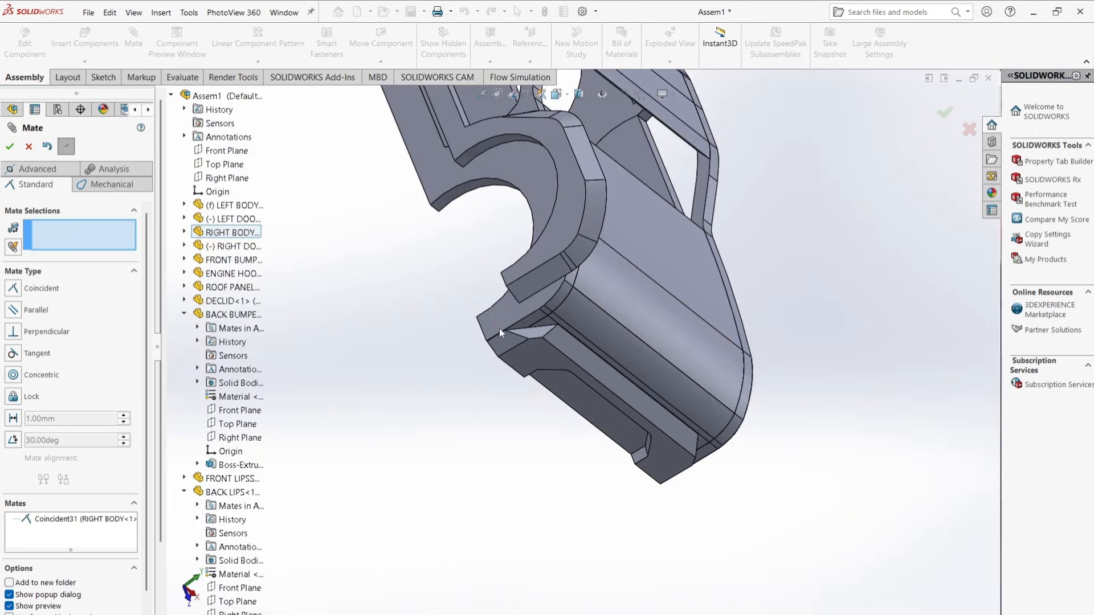
scroll(499, 329, "down", 3)
scroll(529, 378, "down", 1)
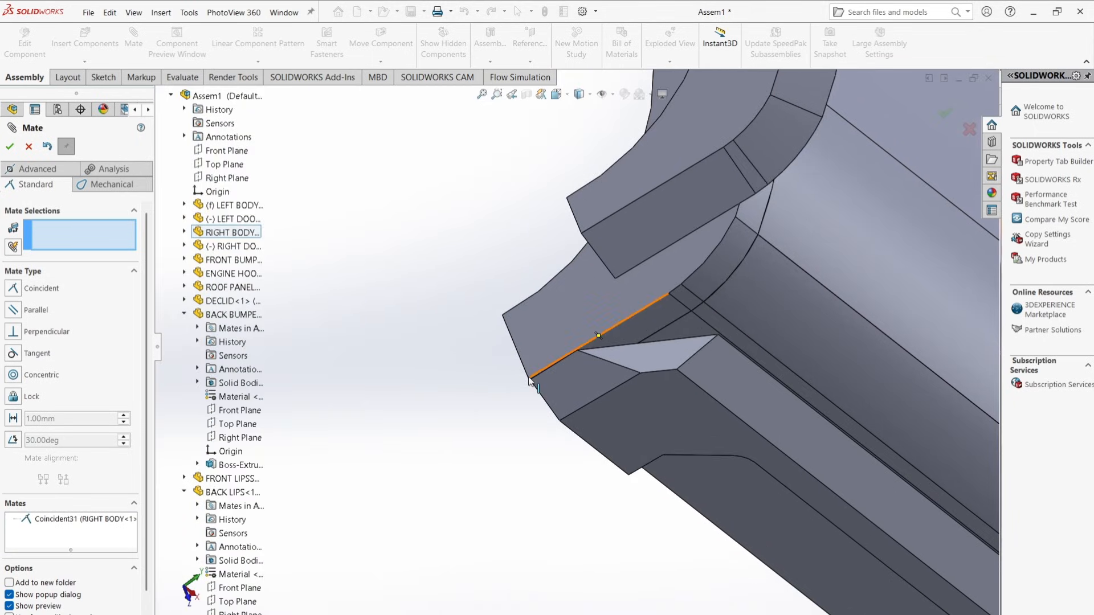
left_click(529, 378)
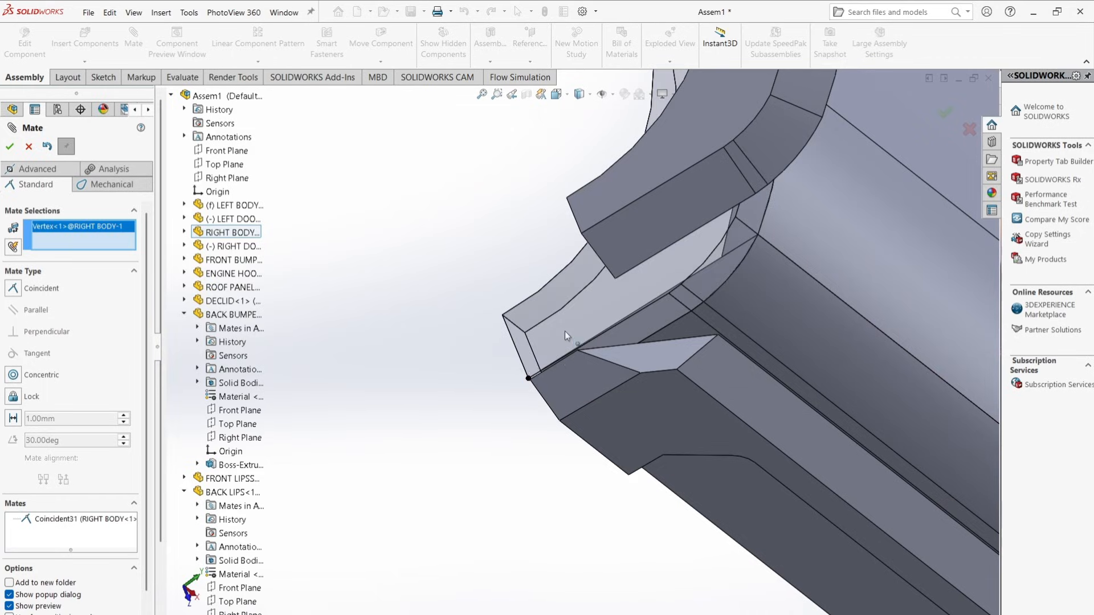
left_click(615, 279)
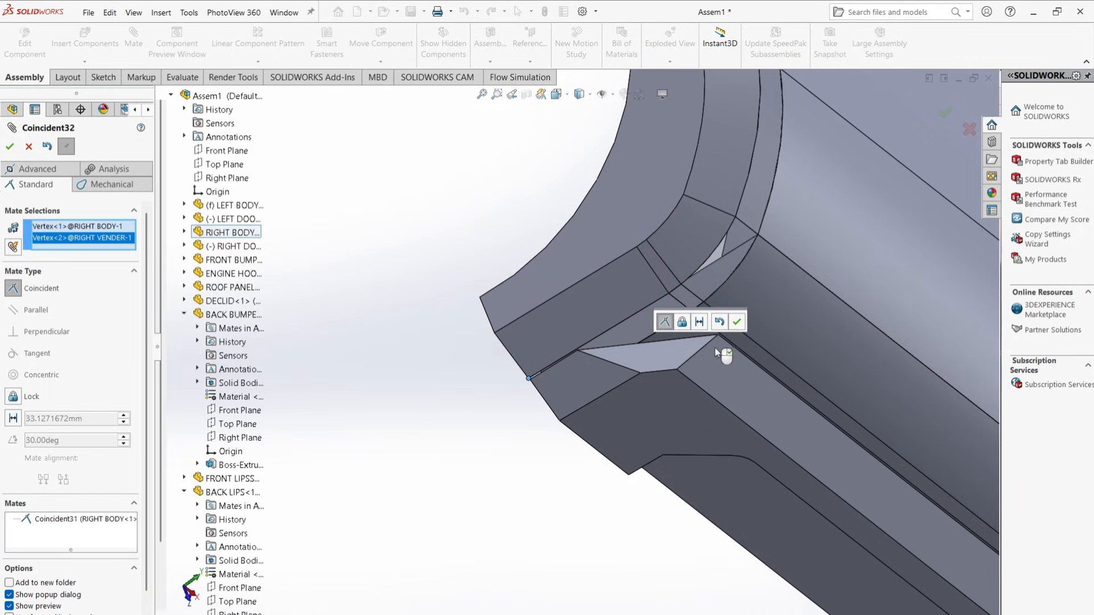
left_click(736, 323)
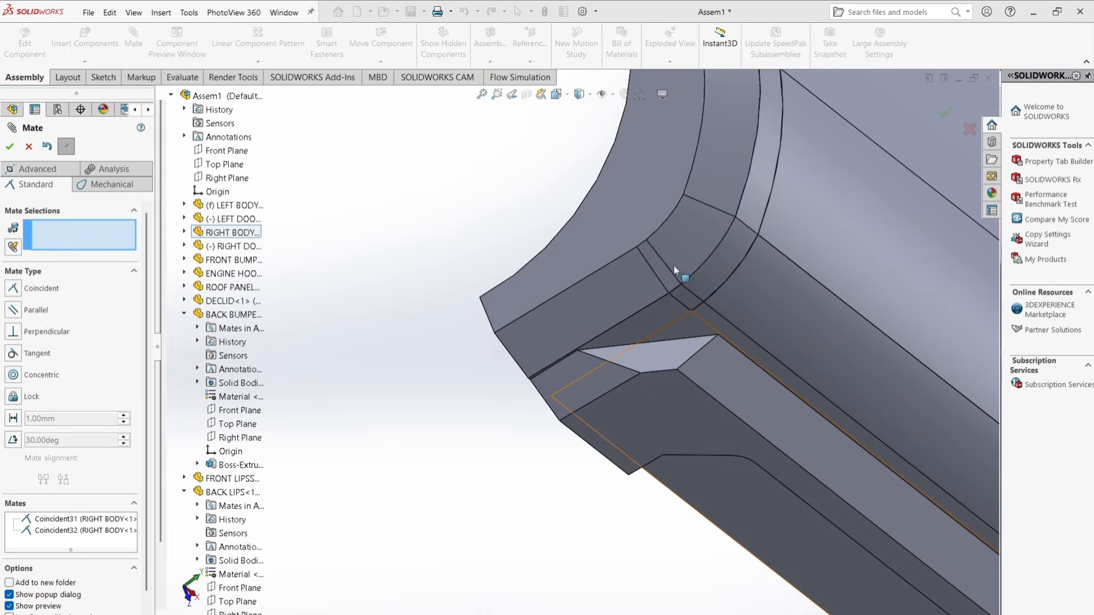
Step: Add a coincident mate between the lower rear wheel-arch vertices of the right body and the right vender and finish mating
key("f")
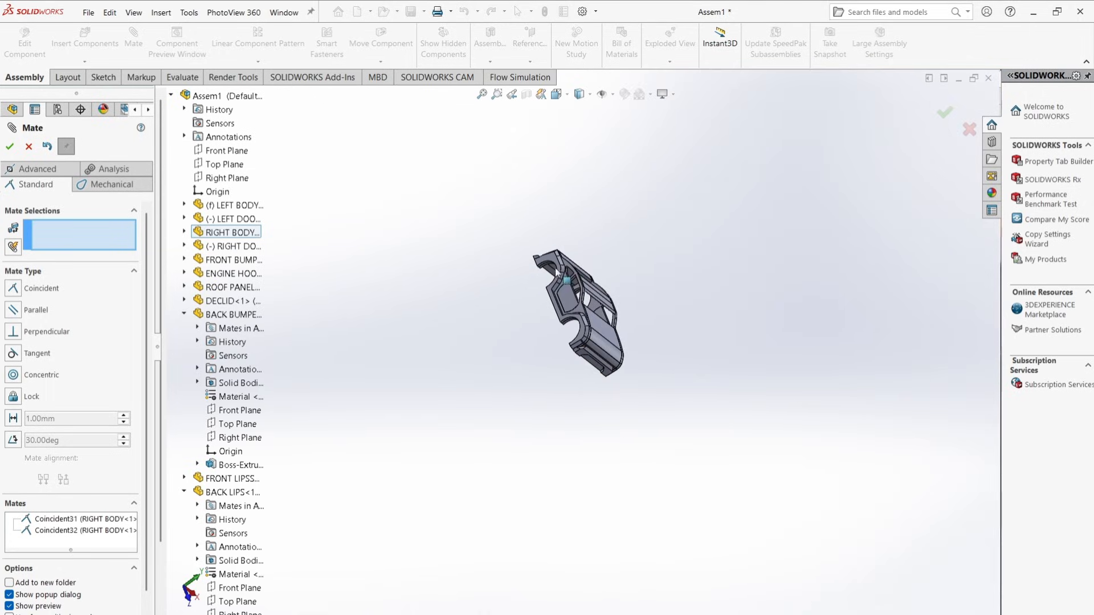
scroll(556, 273, "down", 5)
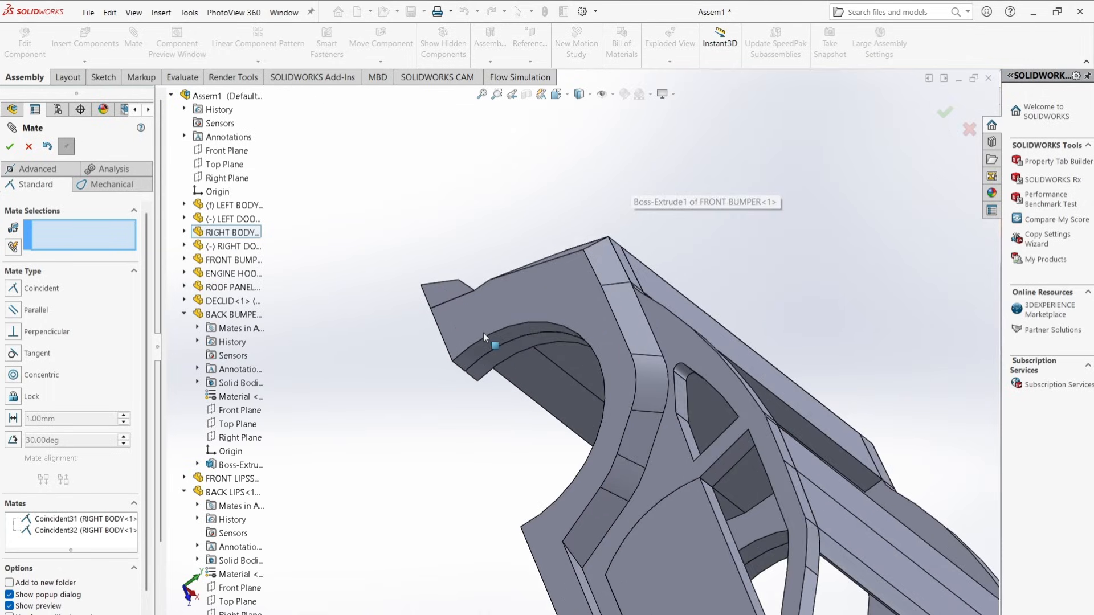
scroll(483, 333, "down", 3)
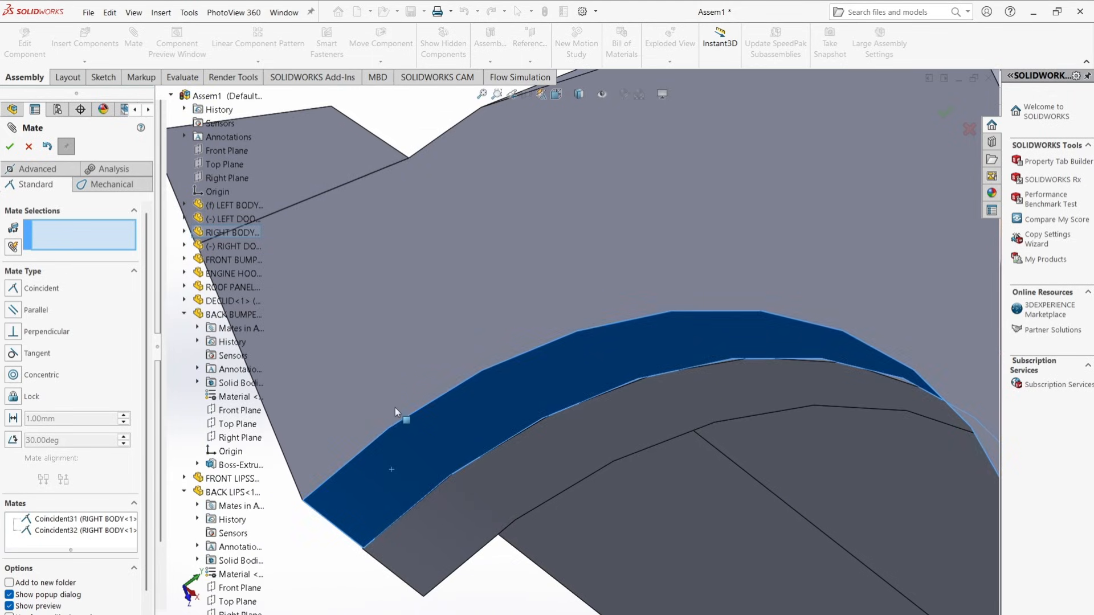
middle_click_drag(395, 408, 426, 557)
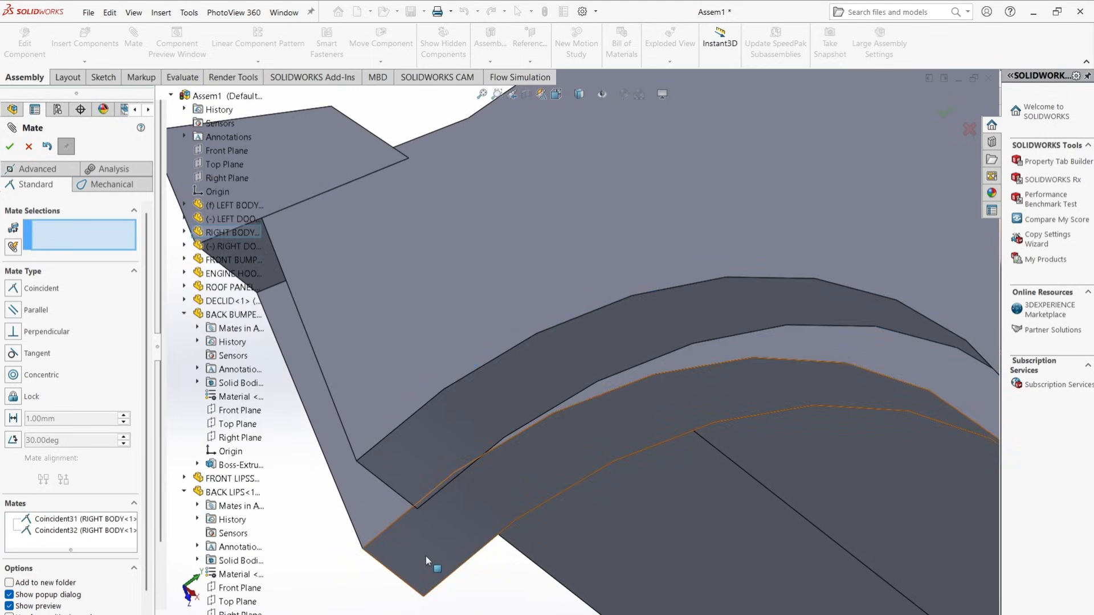
left_click(363, 550)
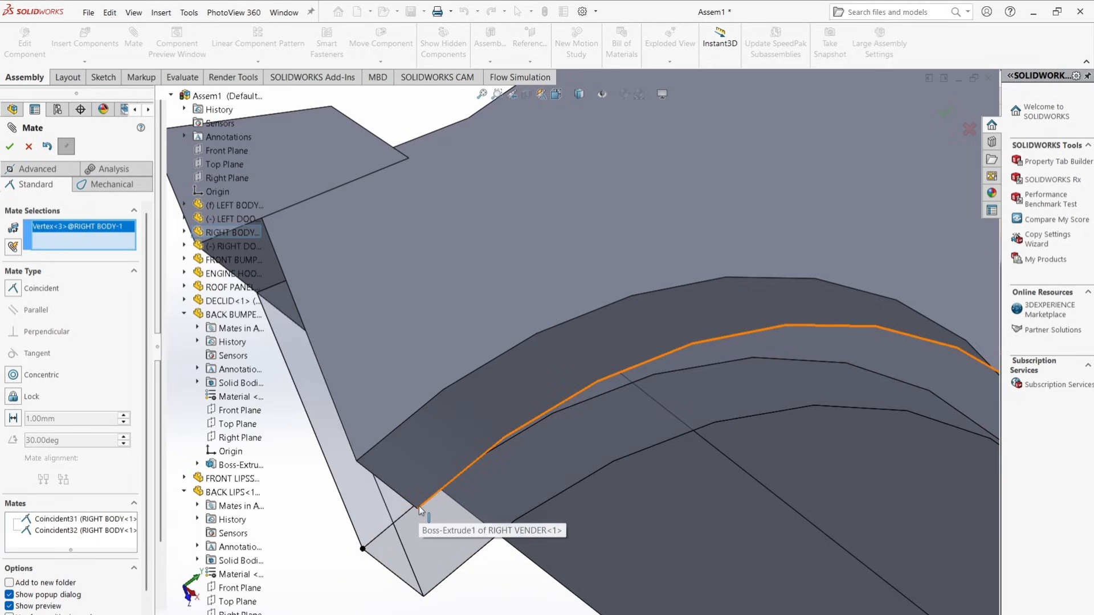
left_click(419, 508)
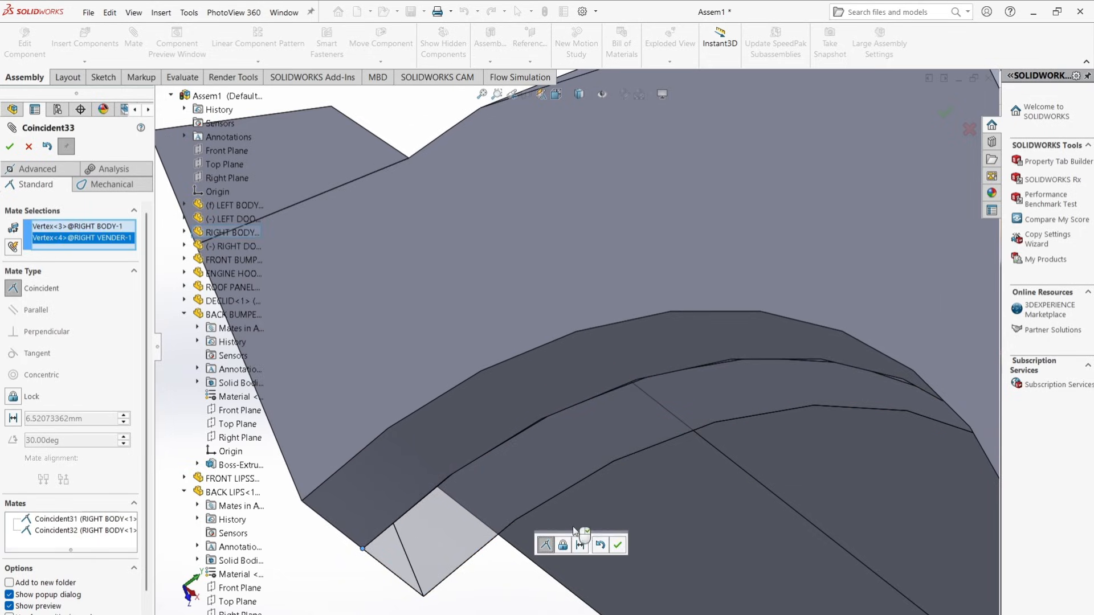
left_click(615, 542)
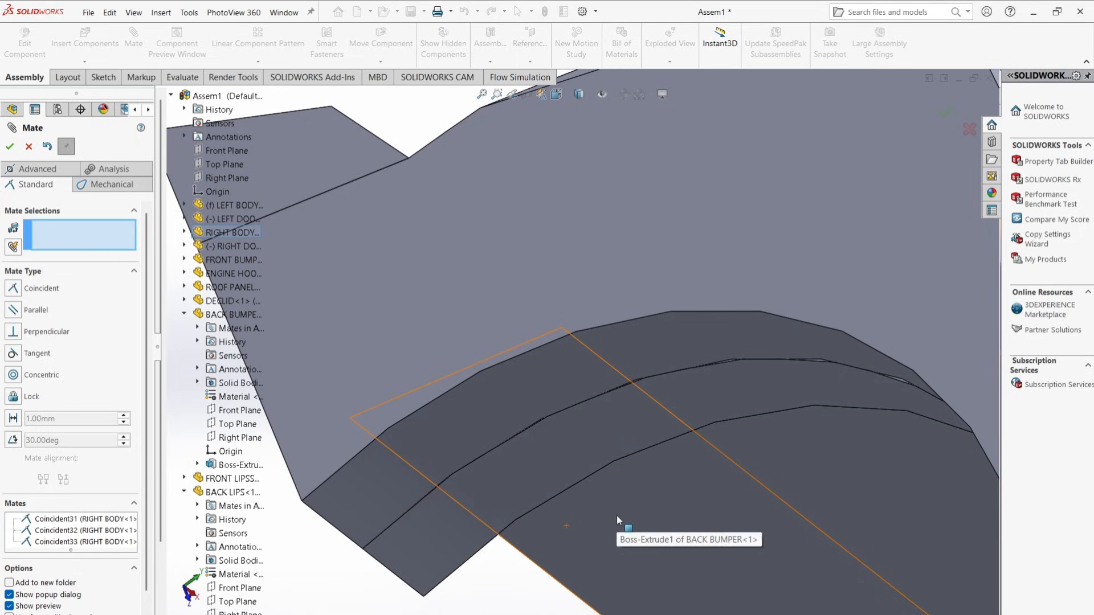
key("f")
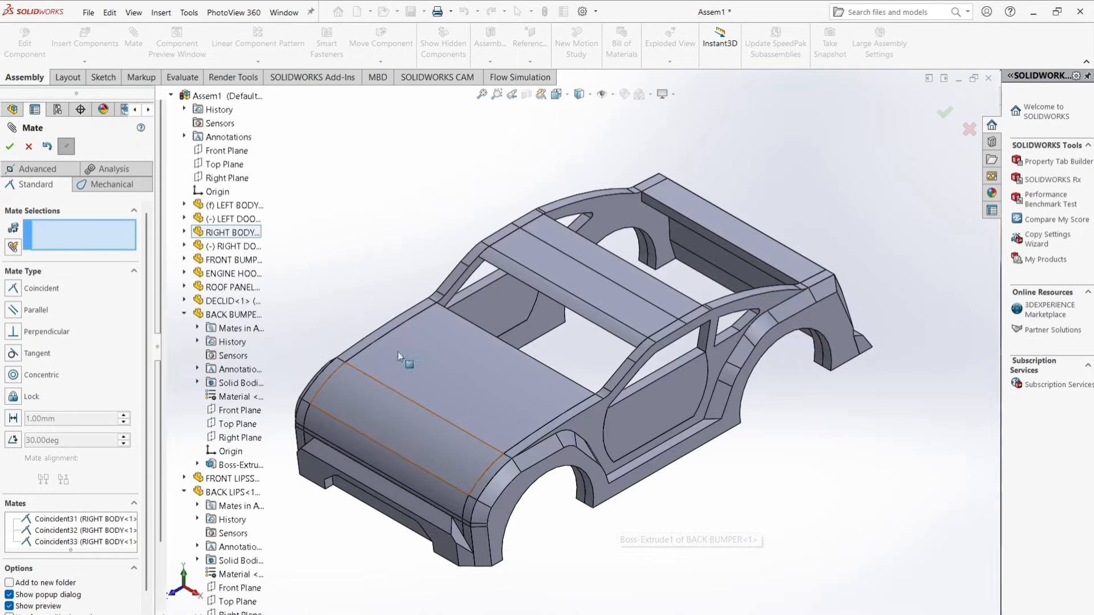
left_click(950, 114)
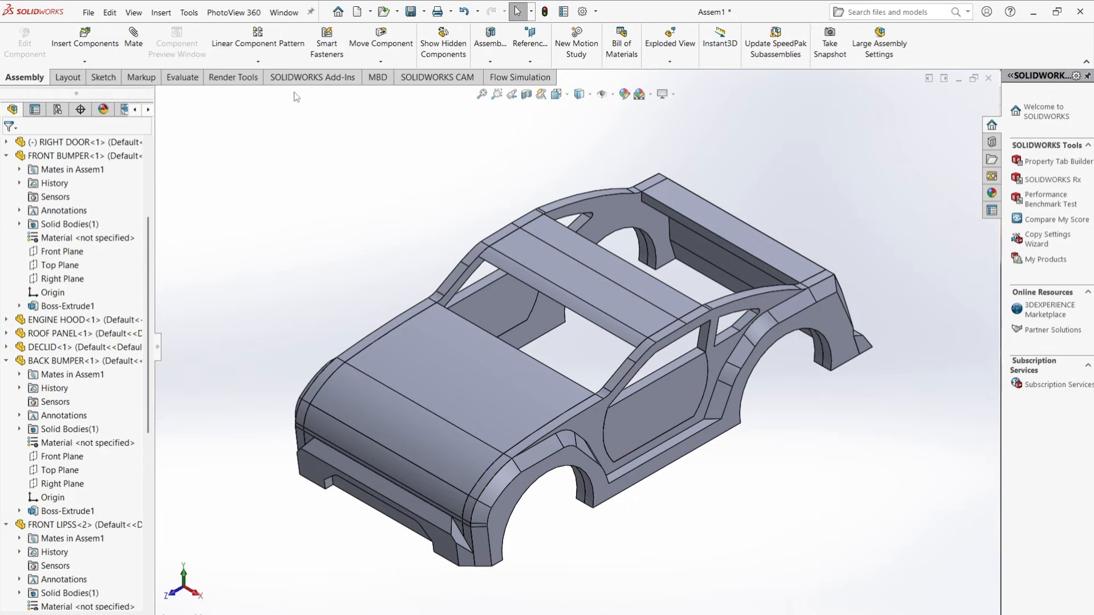
Step: Insert the SPOILER.SLDASM subassembly and place it above the rear of the car
left_click(66, 36)
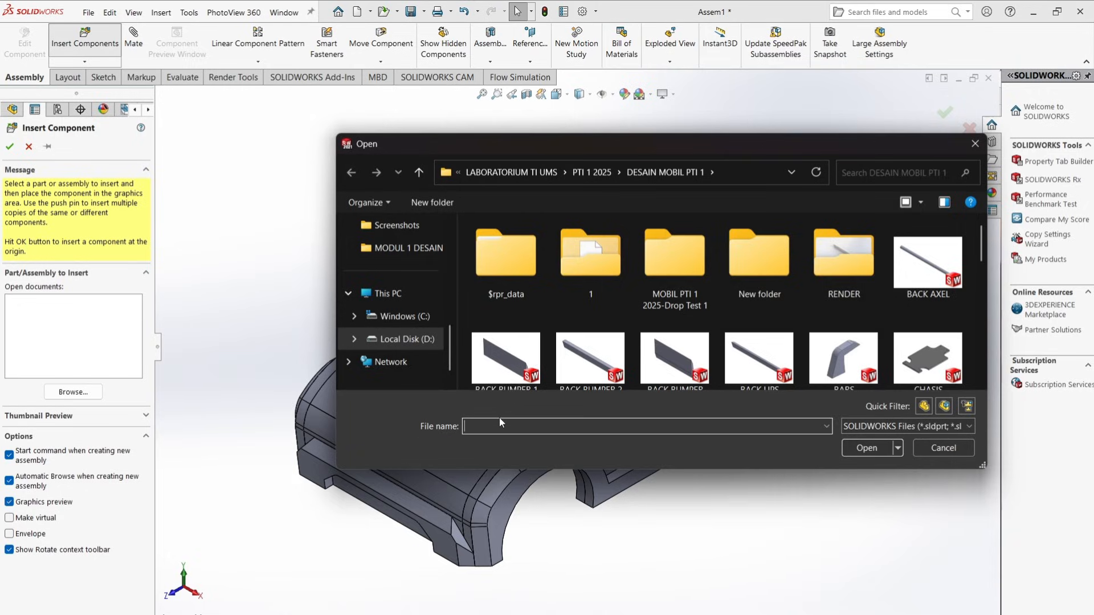
scroll(572, 287, "down", 2)
scroll(573, 288, "up", 2)
type("SP")
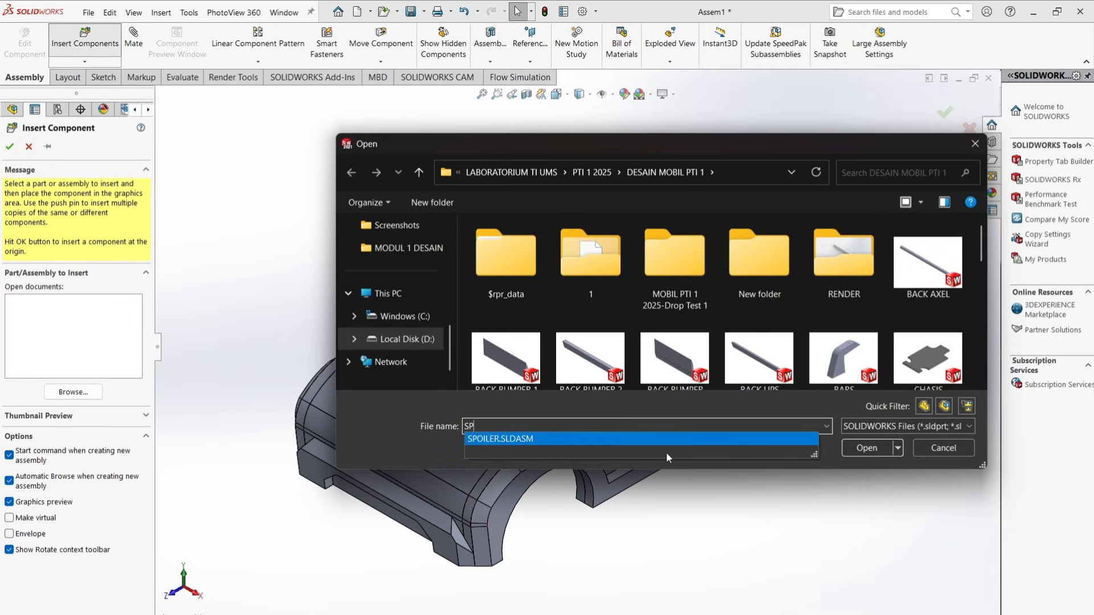
left_click(743, 439)
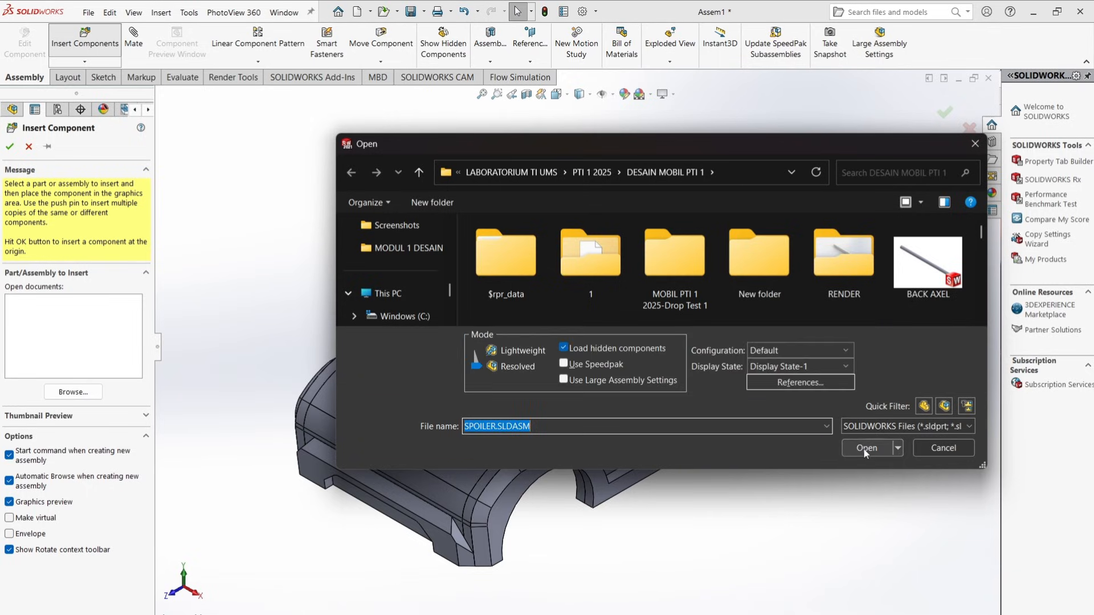
left_click(863, 448)
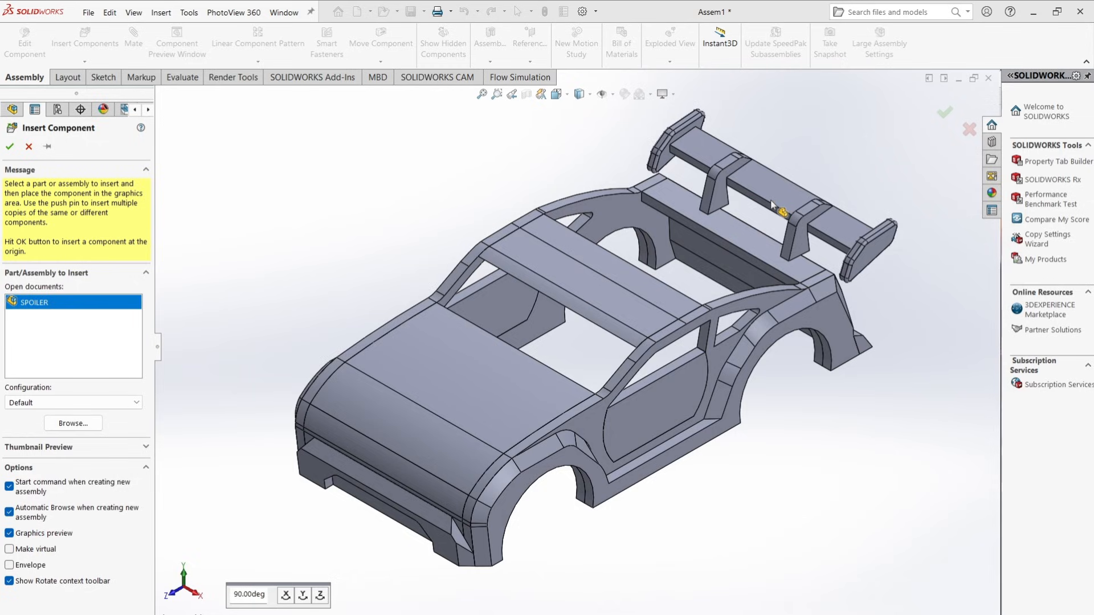
left_click(769, 221)
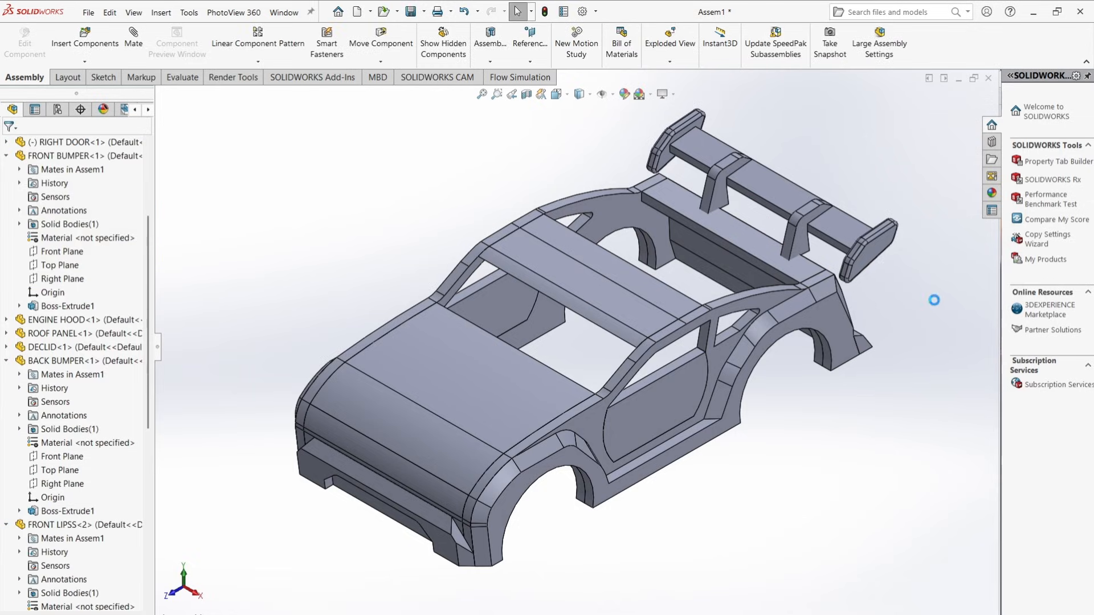
Step: Add a coincident mate between the top face of the DECLID and the bottom face of a spoiler support bar
scroll(803, 230, "down", 5)
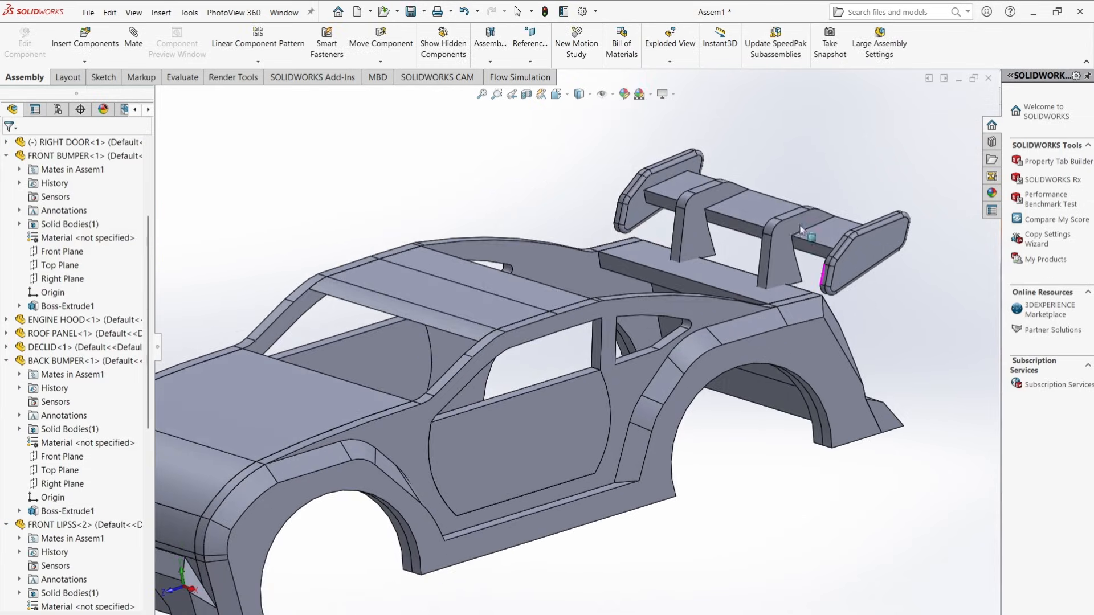
left_click(136, 41)
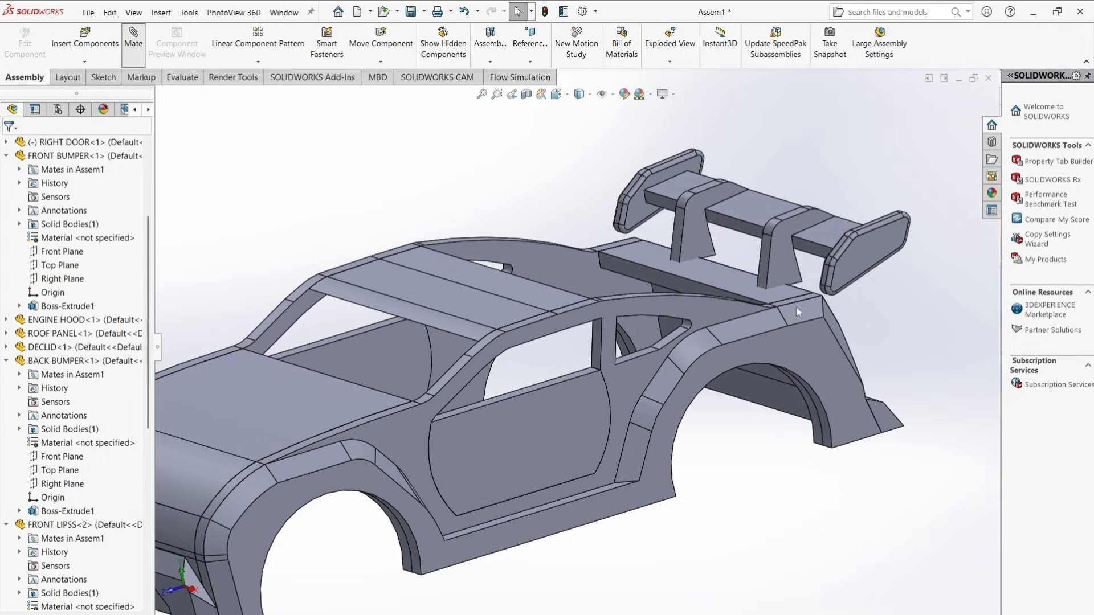
scroll(713, 311, "down", 5)
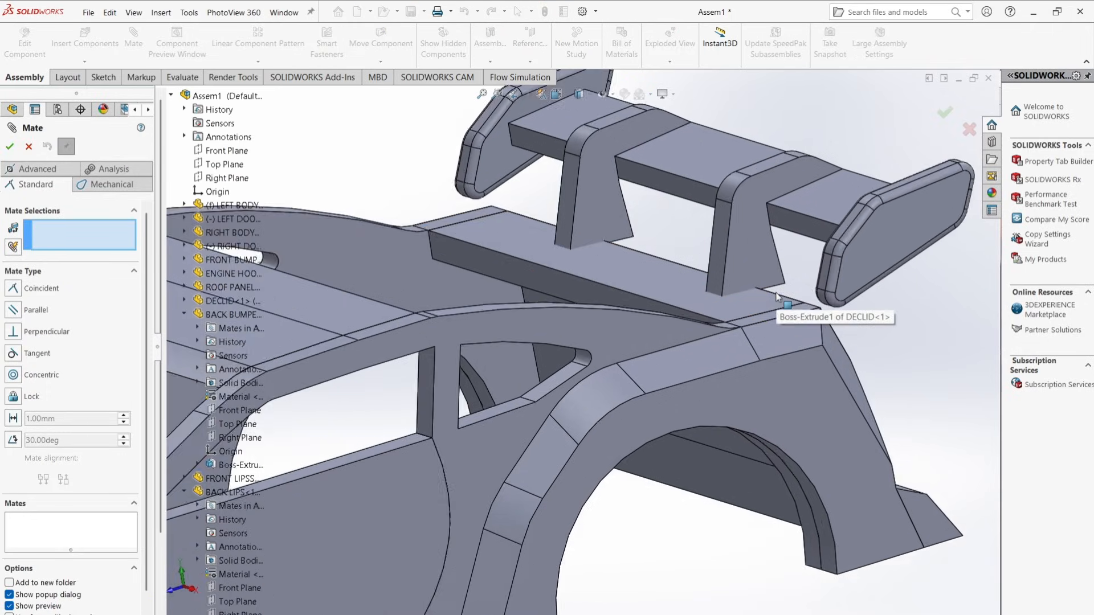
left_click(619, 279)
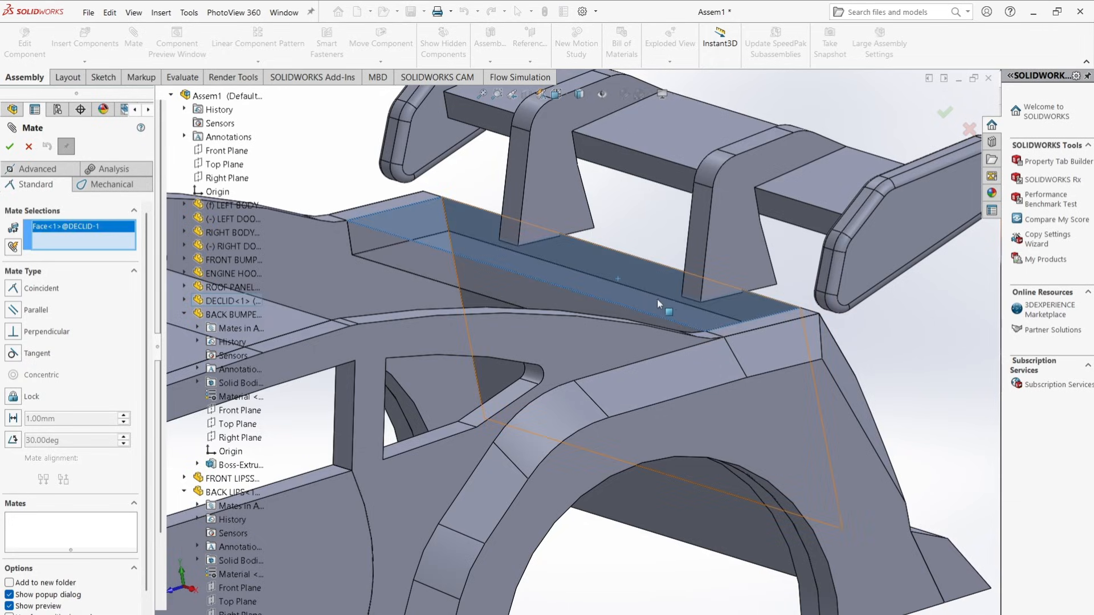
middle_click_drag(698, 309, 575, 236)
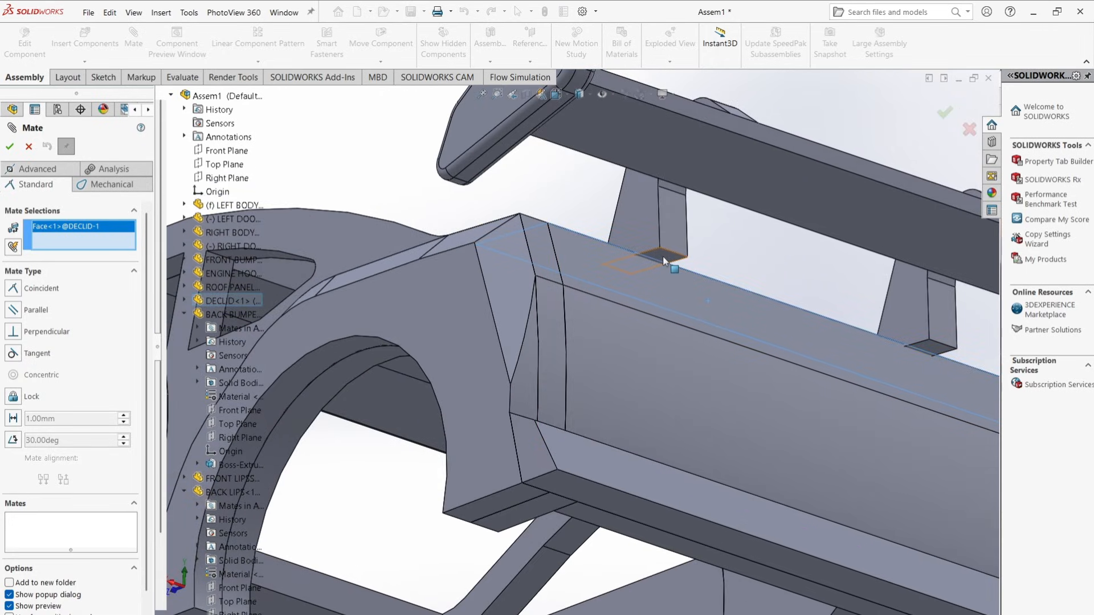
left_click(662, 255)
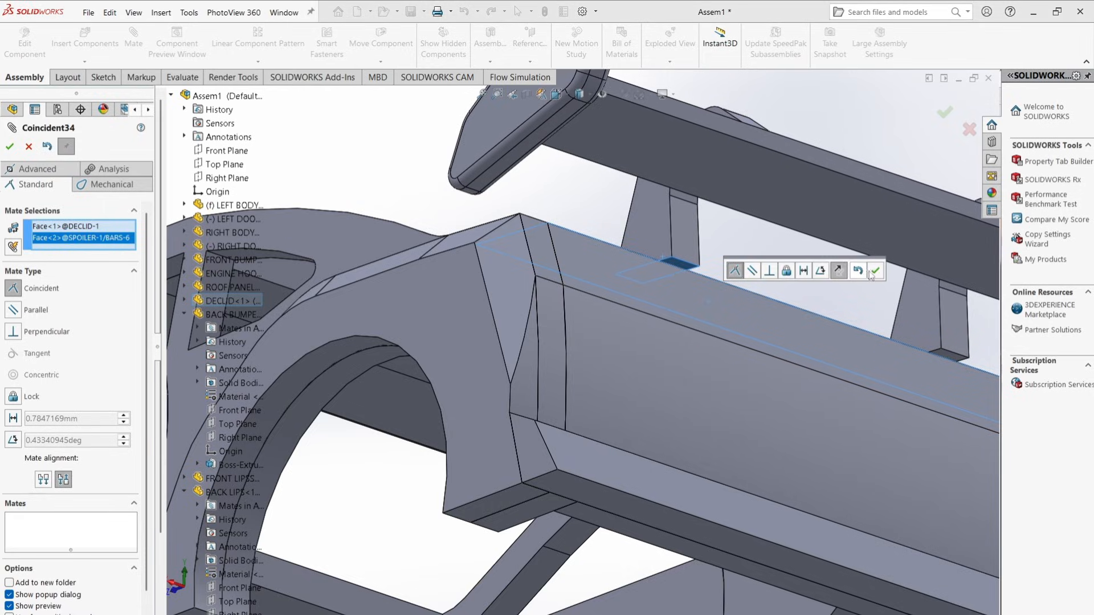
left_click(877, 274)
Step: Add a coincident mate between the rear upper edge of the DECLID and the bottom rear edge of the spoiler support bar
scroll(659, 269, "down", 5)
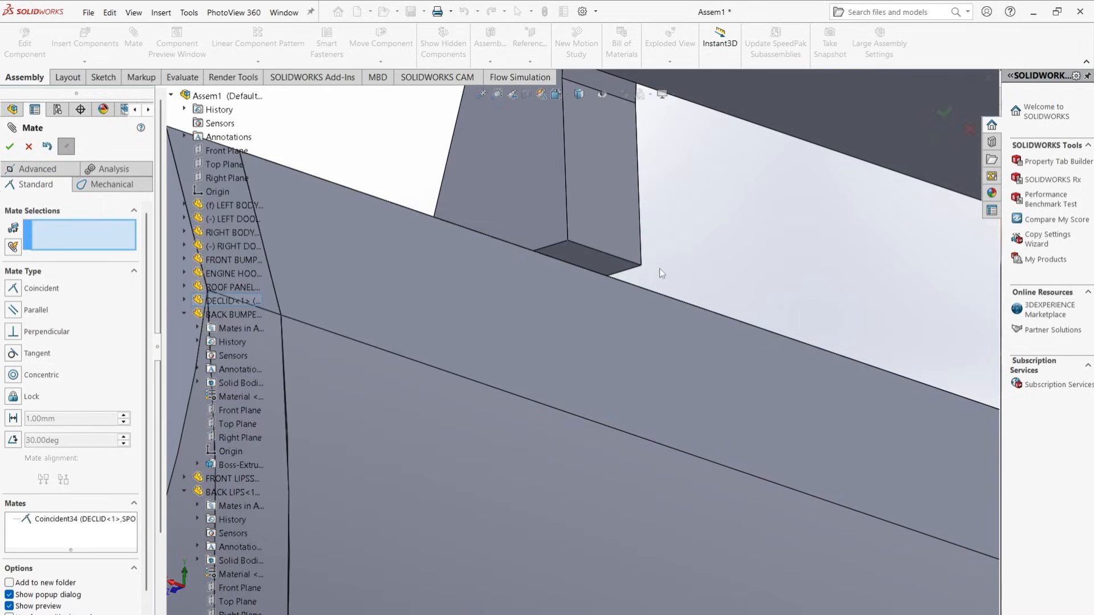
left_click(625, 286)
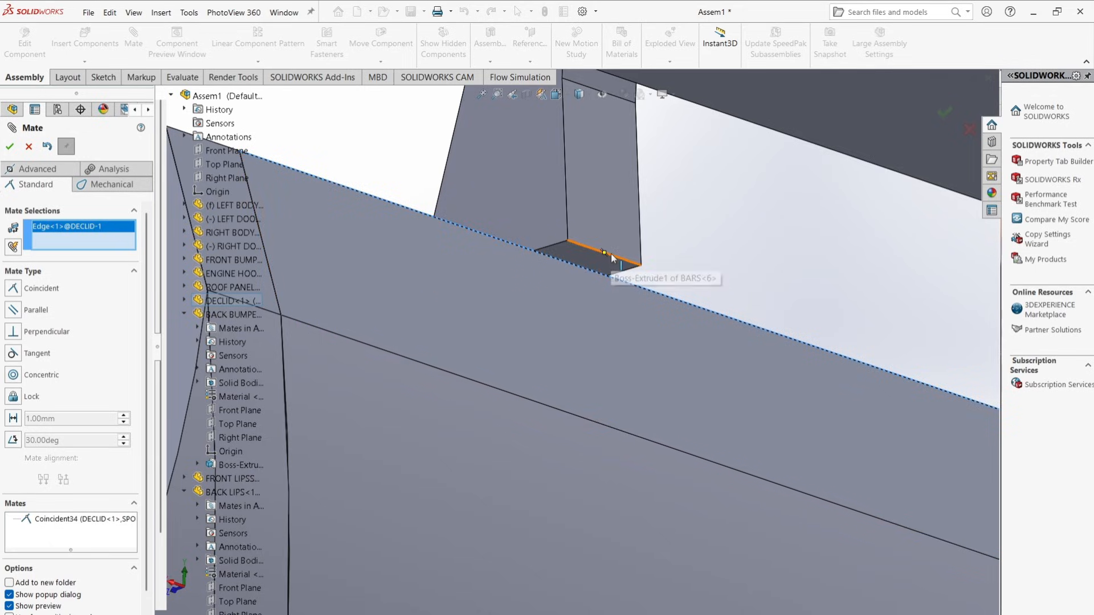
left_click(611, 254)
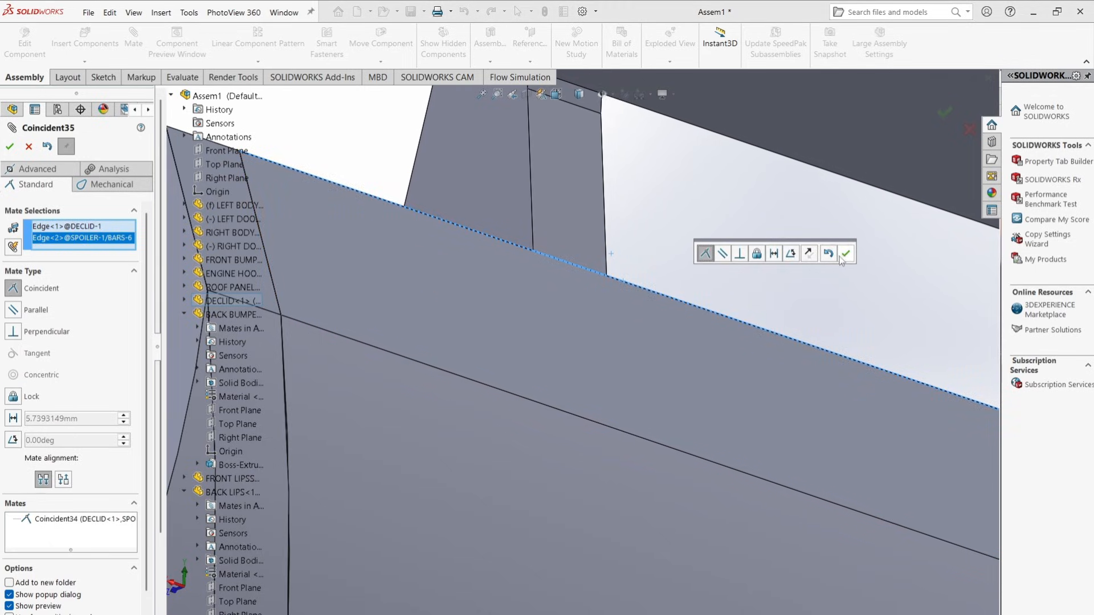
left_click(845, 254)
key("f")
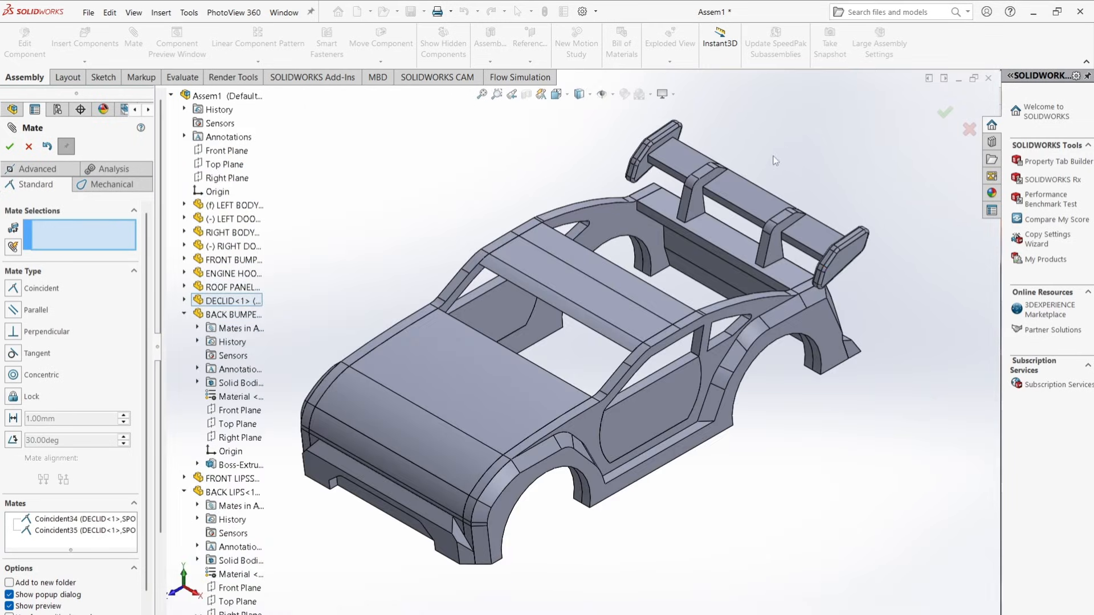
Step: Centre the spoiler with a coincident mate between the Right Planes of SPOILER and DECLID, and finish mating
left_click(184, 301)
left_click(184, 301)
left_click(184, 314)
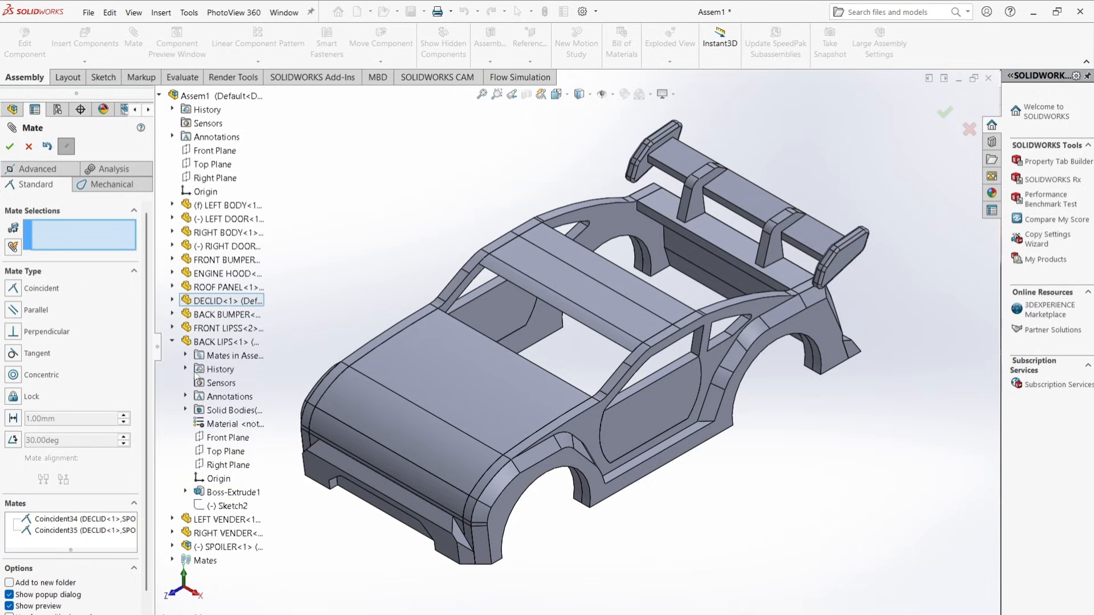
left_click(173, 340)
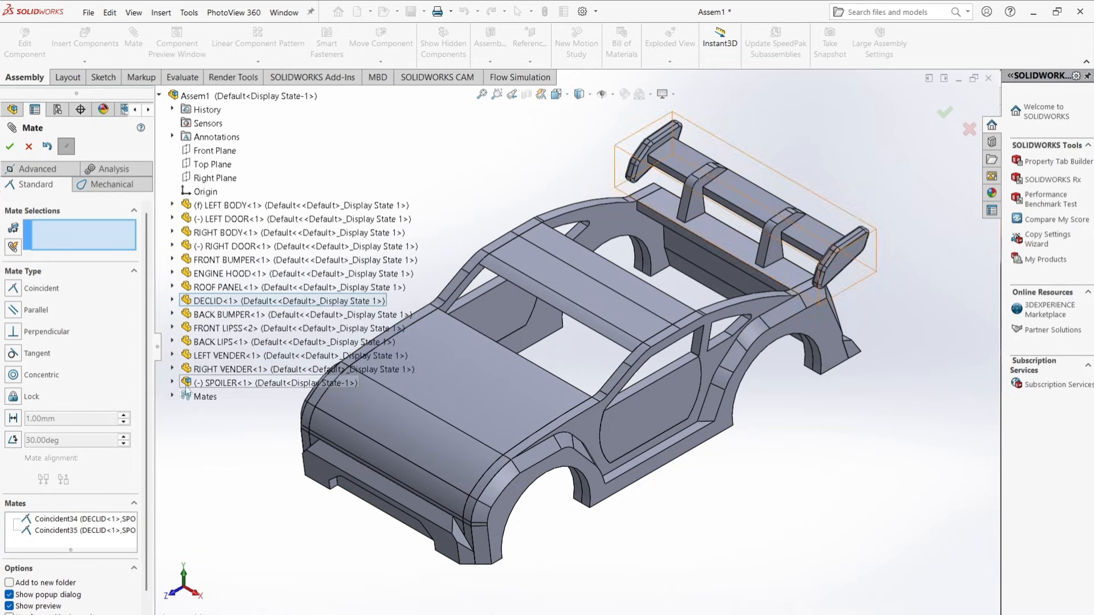
left_click(172, 383)
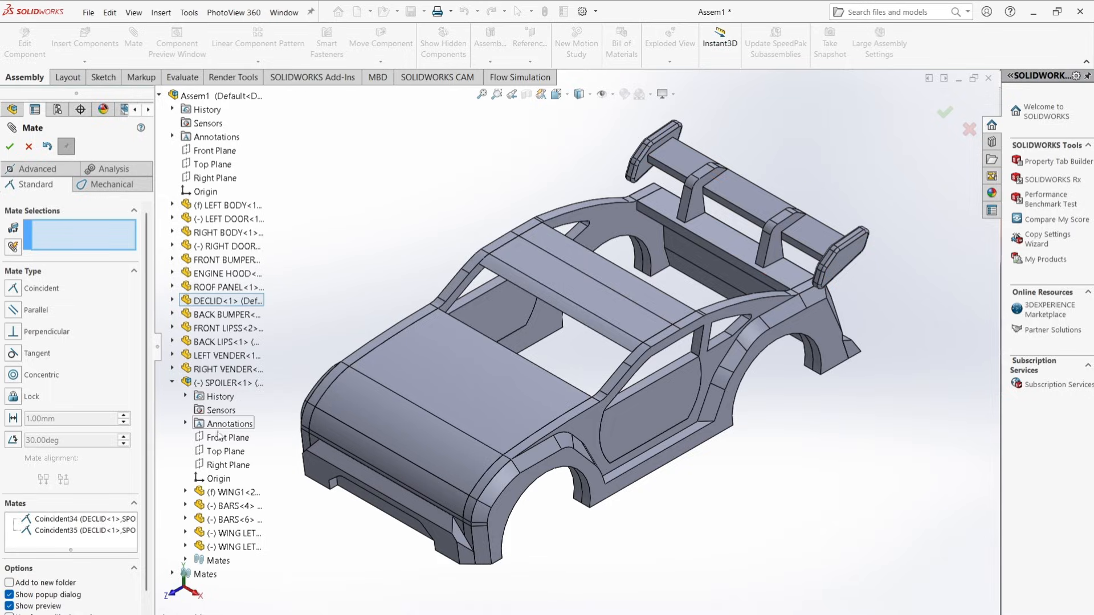
left_click(228, 465)
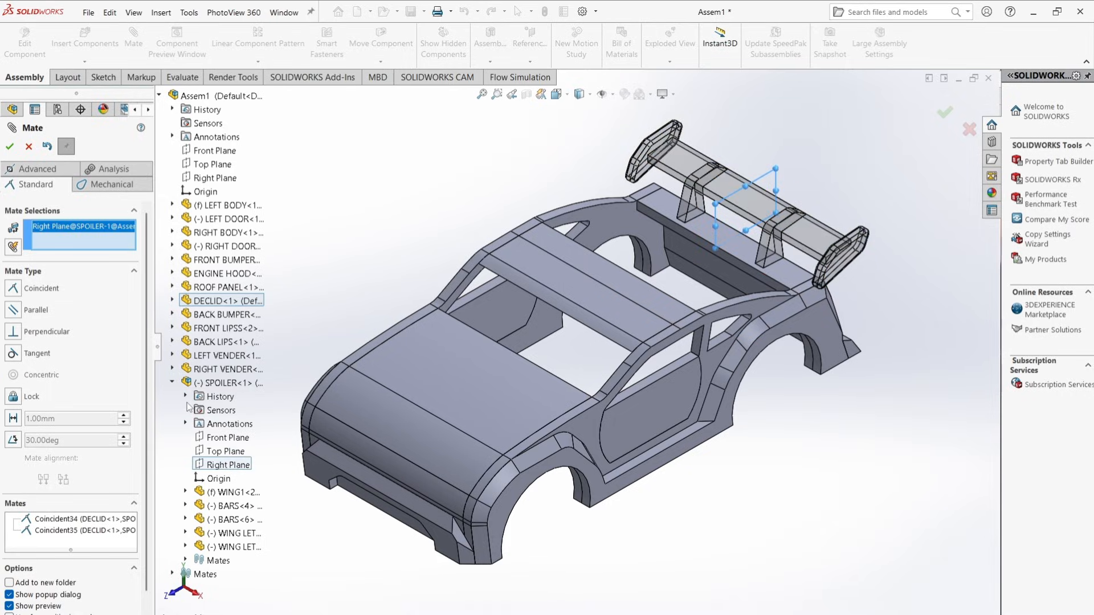
left_click(173, 301)
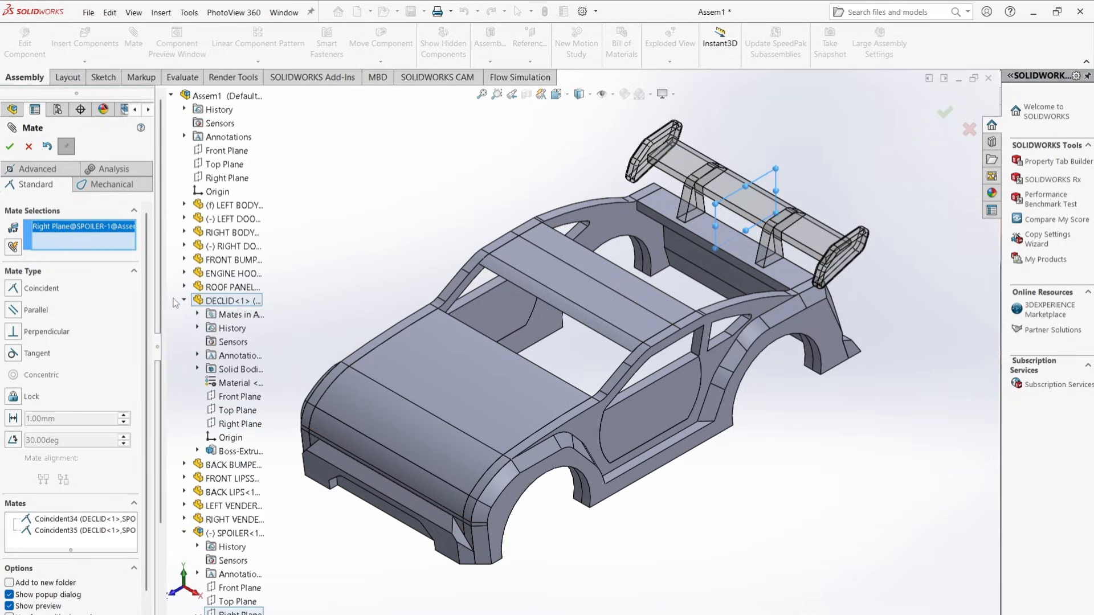
left_click(238, 425)
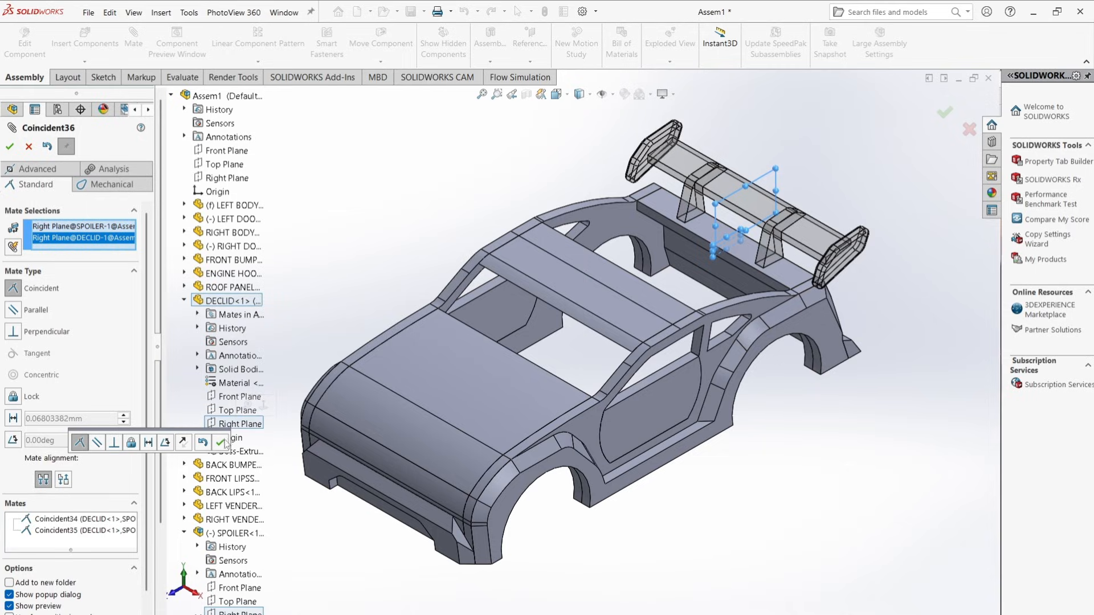
left_click(222, 442)
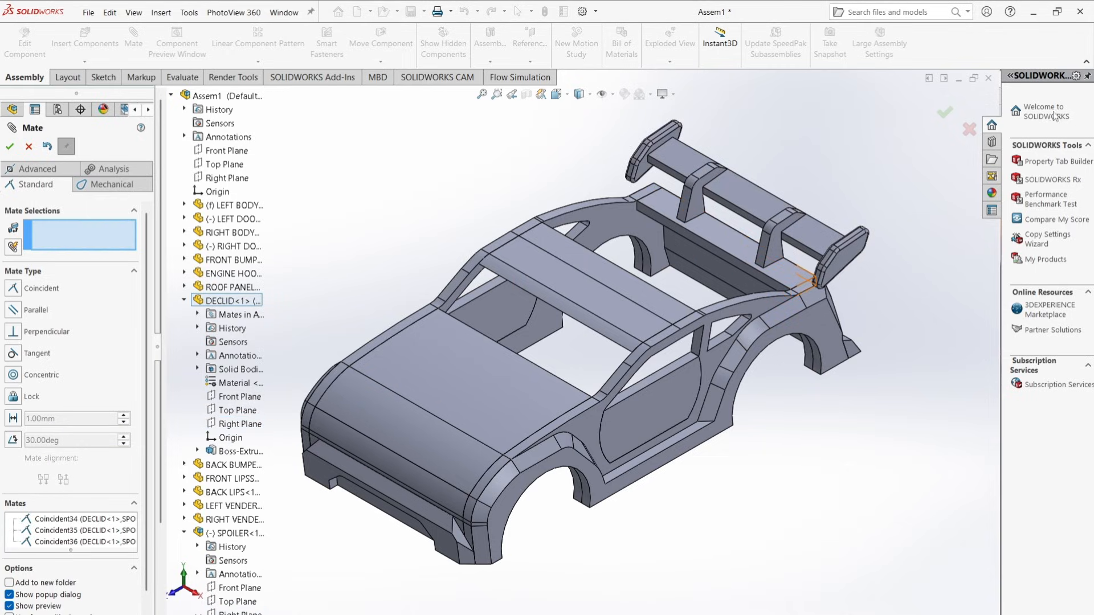
left_click(944, 120)
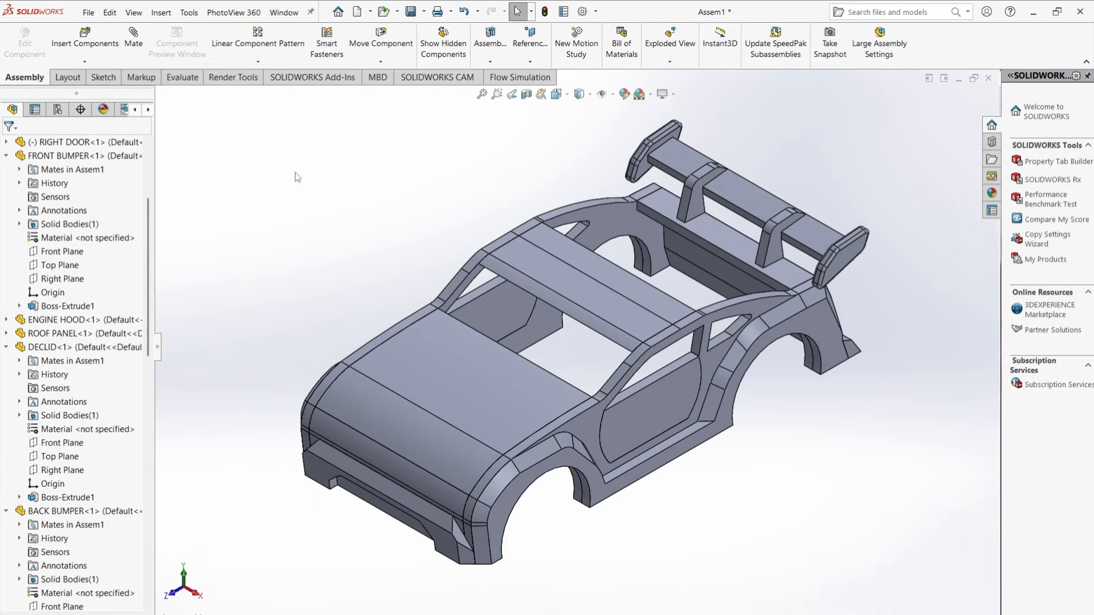
Step: Save the assembly under the name "BODY." in the MODUL 1 DESAIN folder
key("ctrl+s")
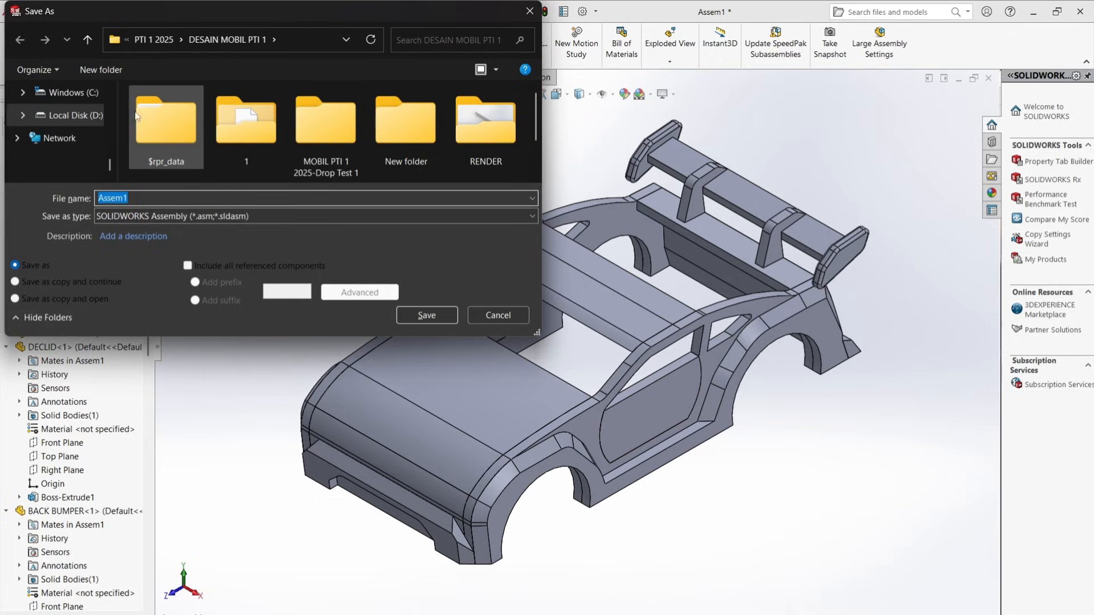
scroll(65, 131, "up", 5)
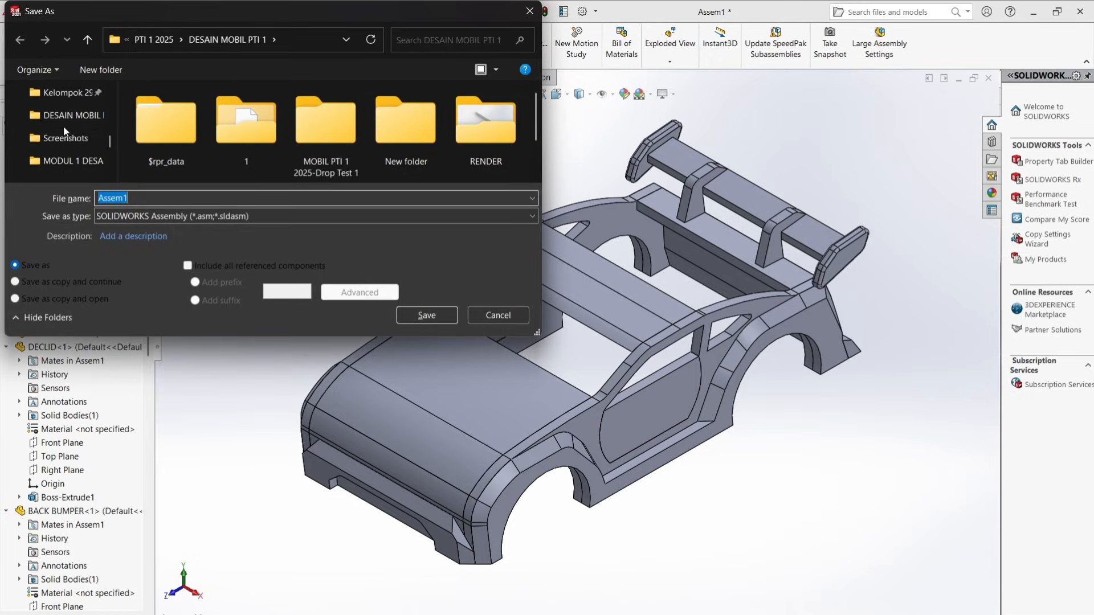
left_click(79, 162)
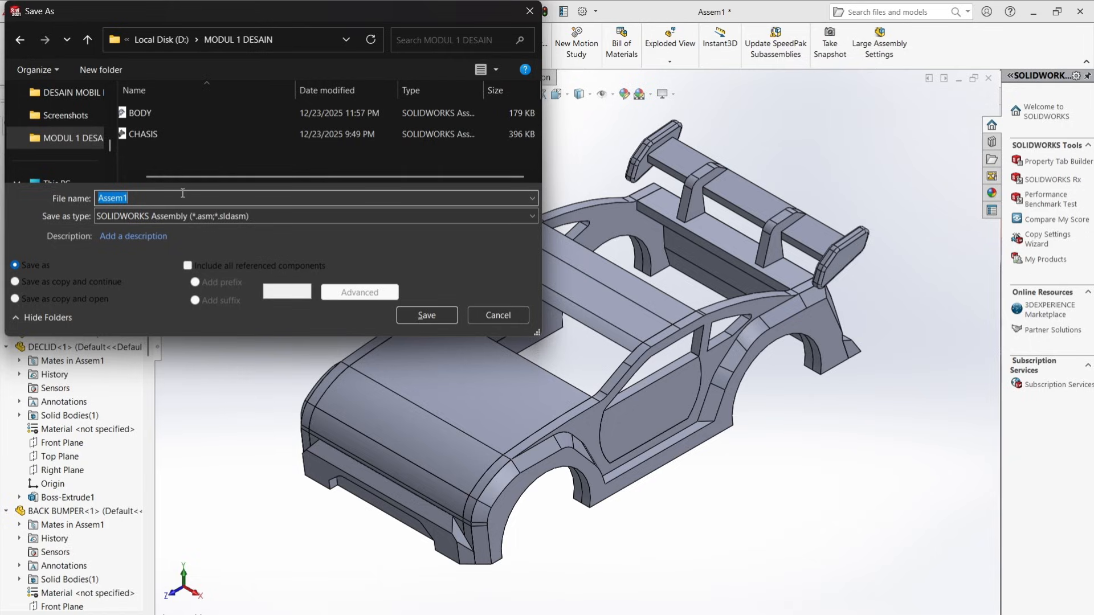
type("B")
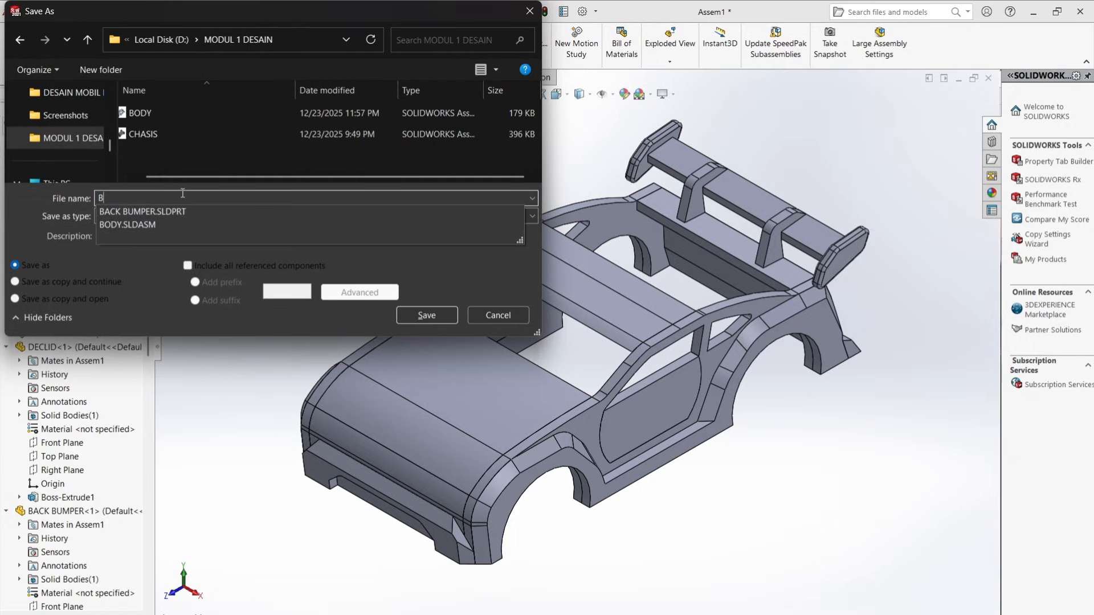
type("ODY.")
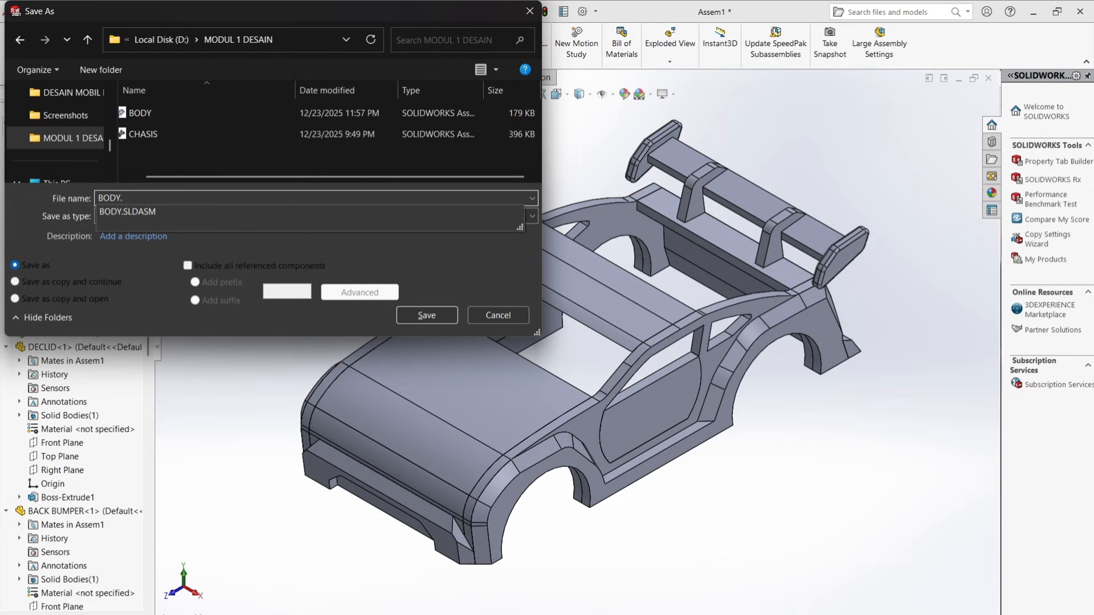
key("Return")
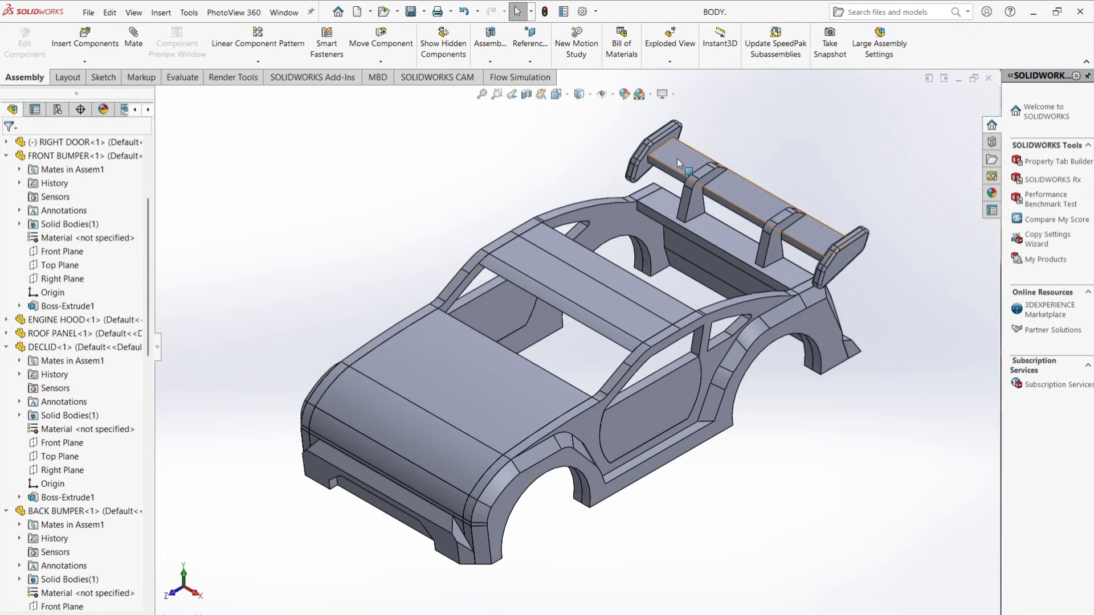
scroll(736, 234, "down", 2)
scroll(739, 235, "up", 2)
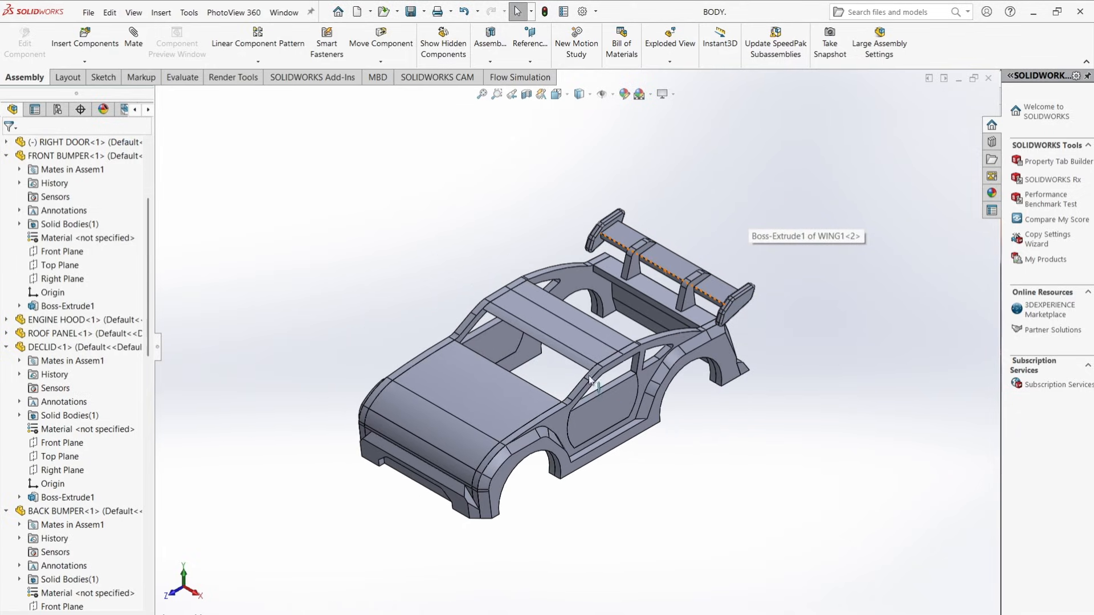
scroll(741, 233, "down", 1)
scroll(461, 179, "up", 1)
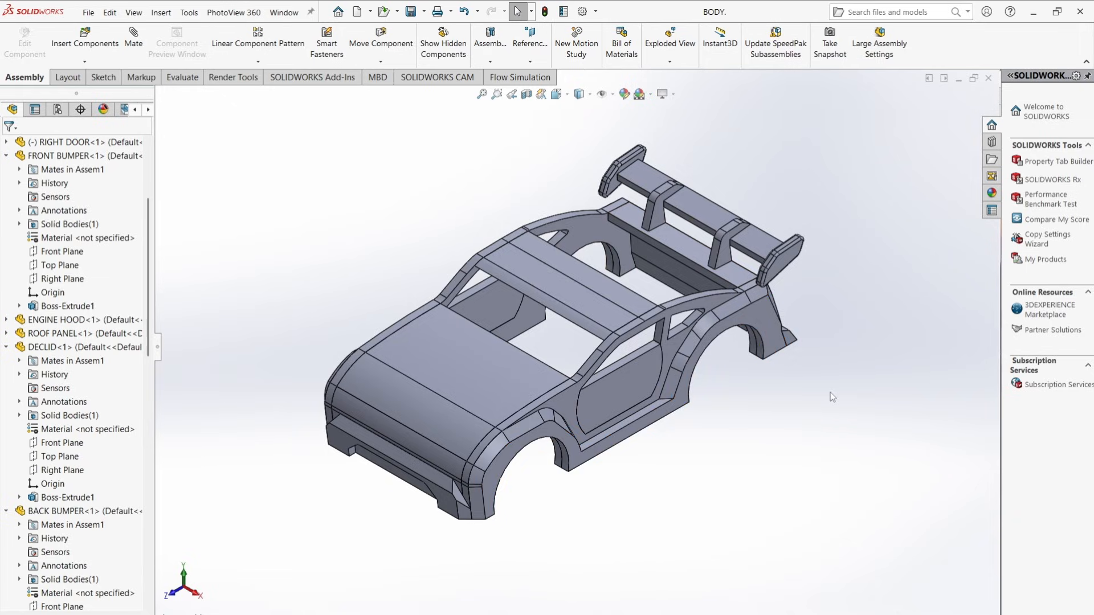
Step: Create a new assembly and insert the CHASIS assembly as its first component
key("ctrl+n")
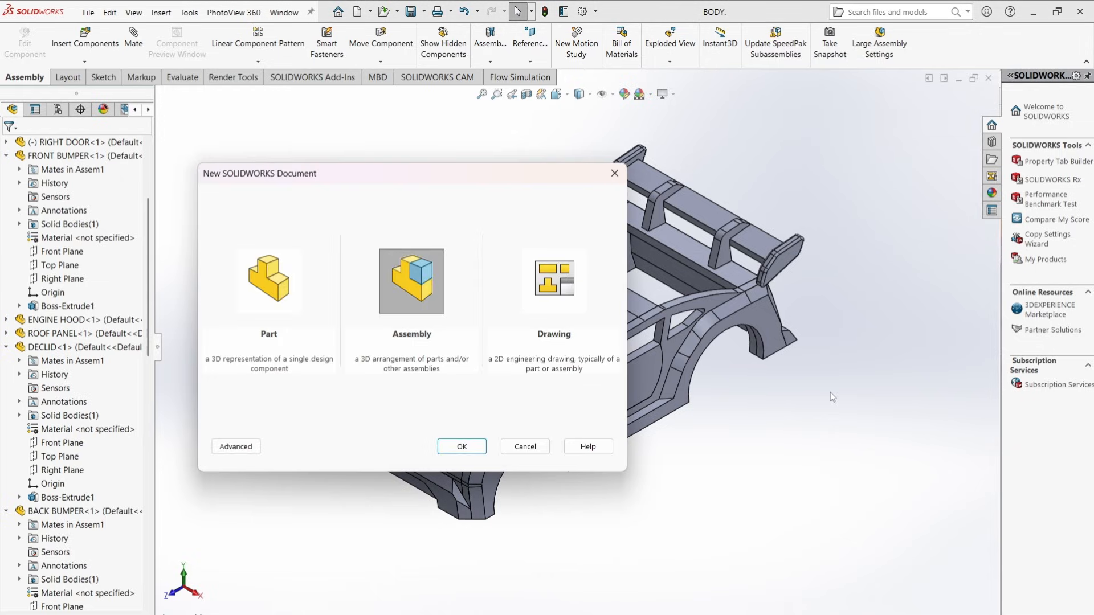
left_click(457, 451)
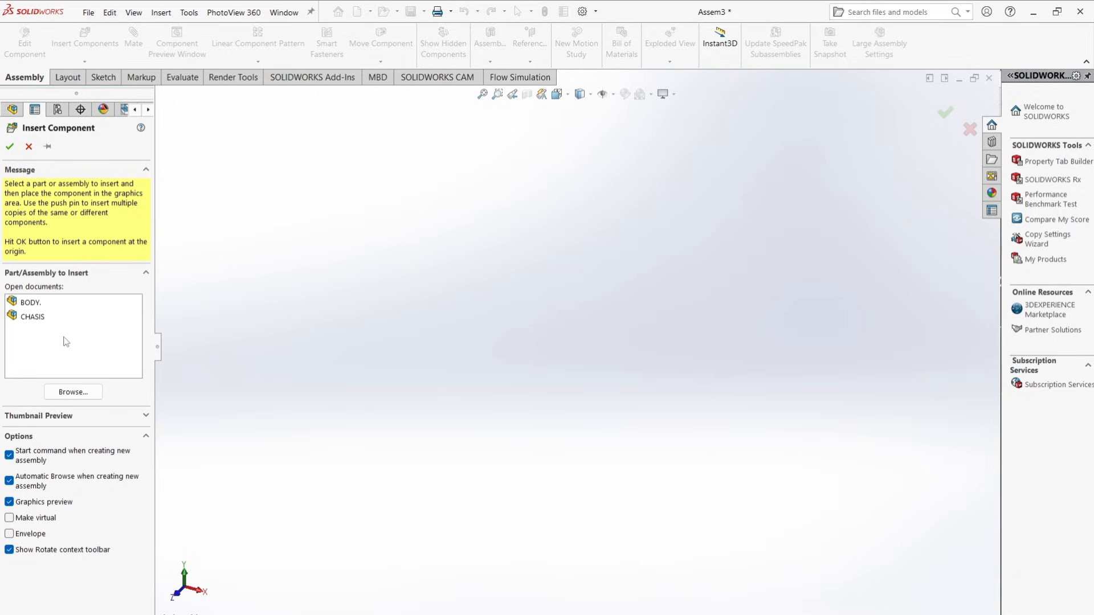
left_click(41, 318)
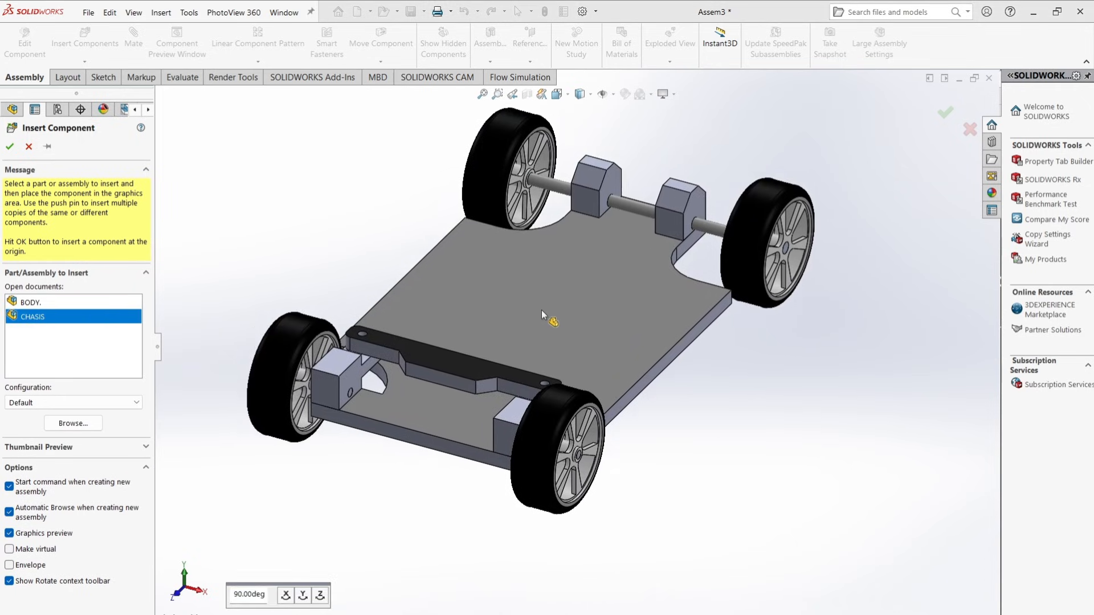
left_click(576, 300)
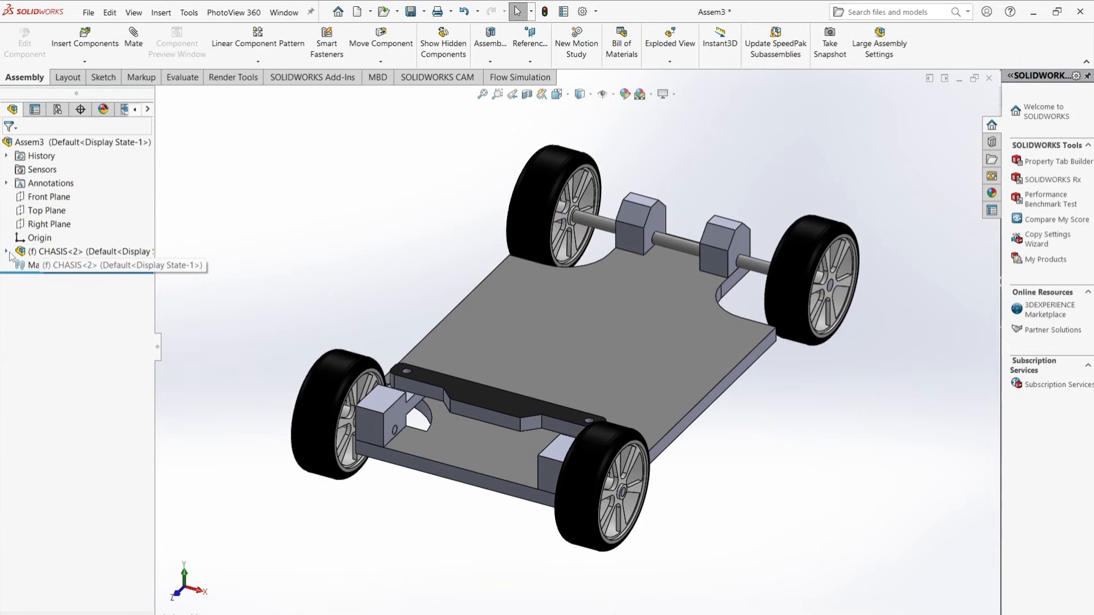
Step: Examine the components of CHASIS one by one, from UNDERFRAME through the axles and steering hubs to RIGHT BACK WHEEL
left_click(7, 252)
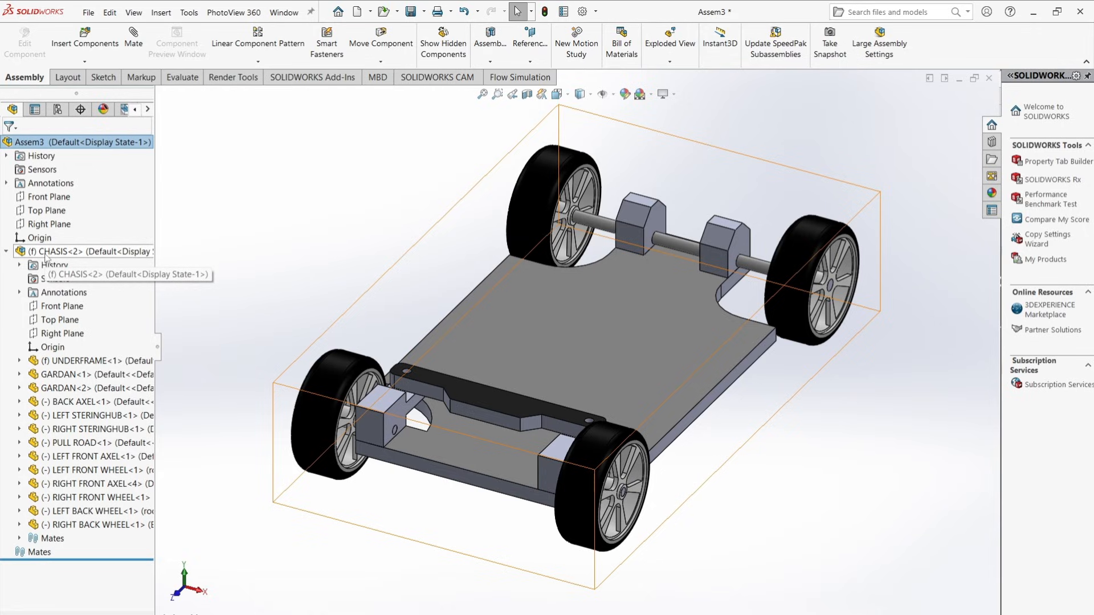
left_click(61, 362)
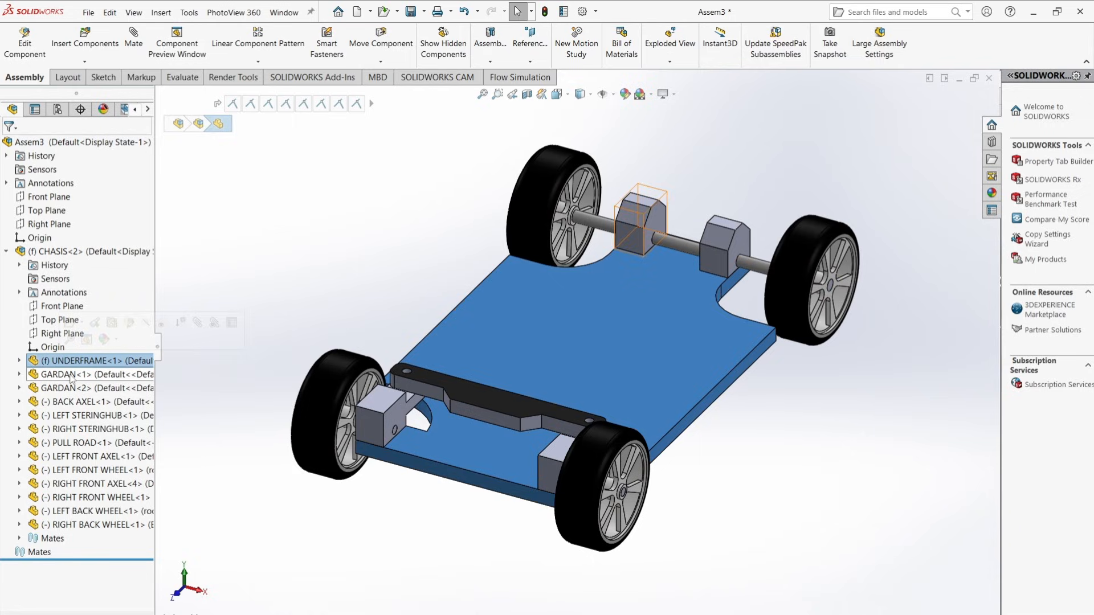
left_click(78, 402)
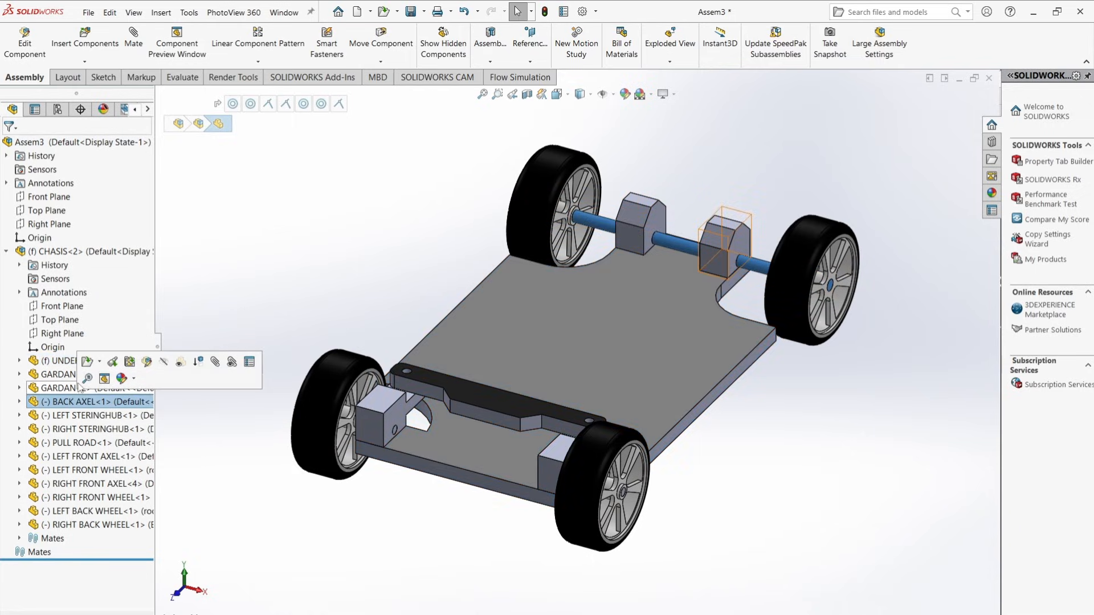
left_click(74, 420)
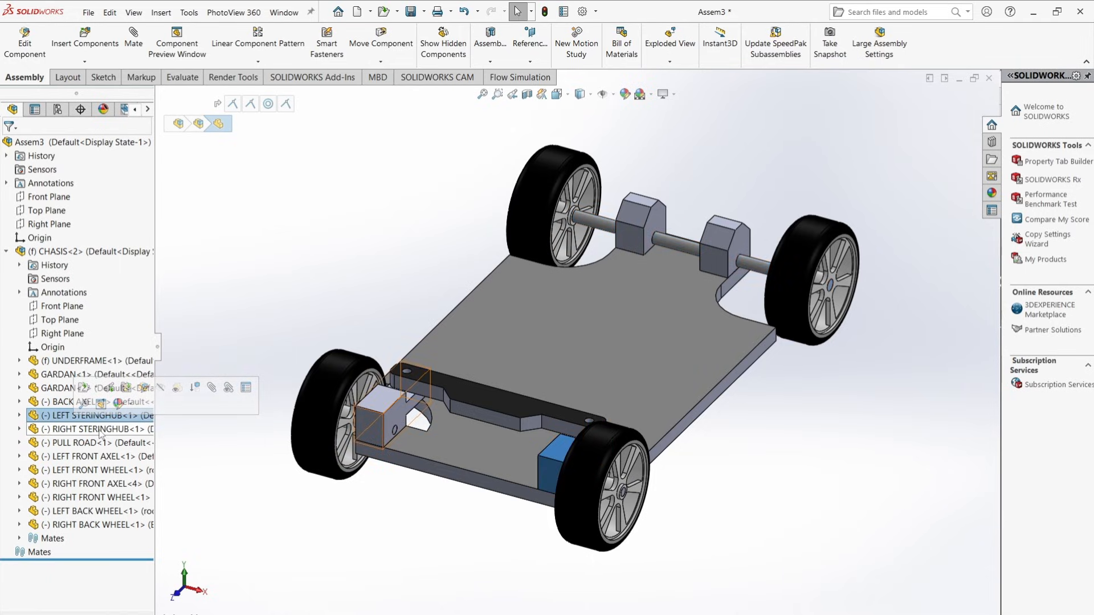
left_click(97, 432)
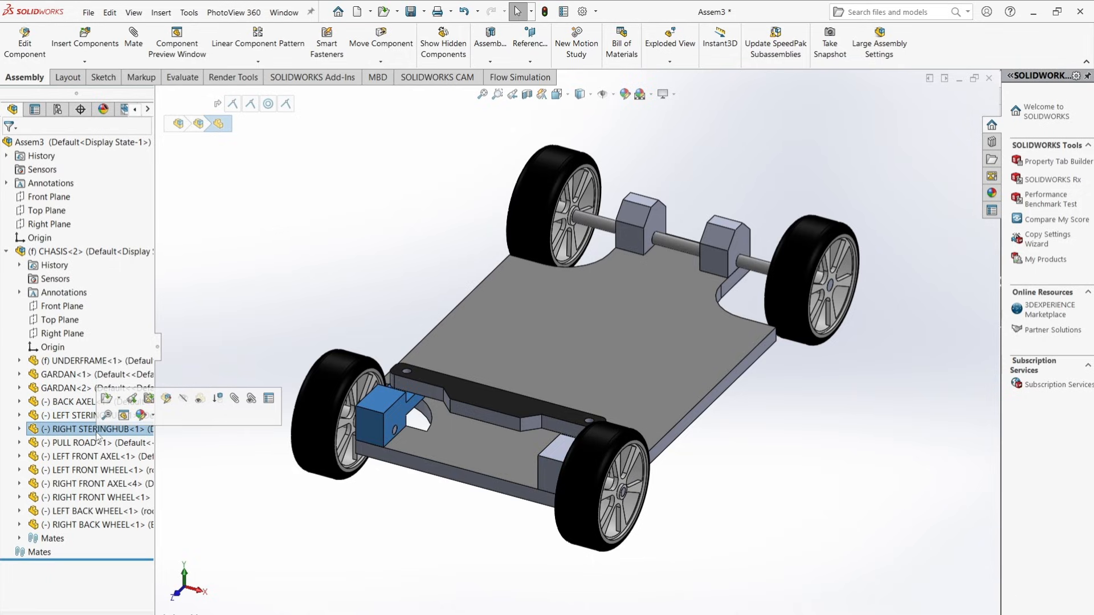
left_click(100, 445)
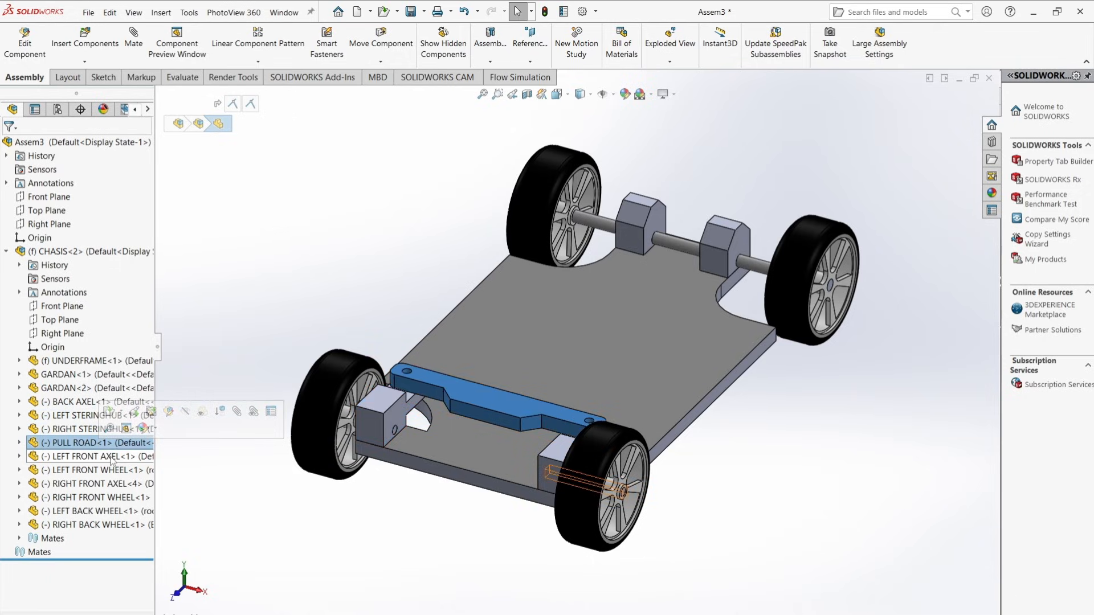
left_click(114, 459)
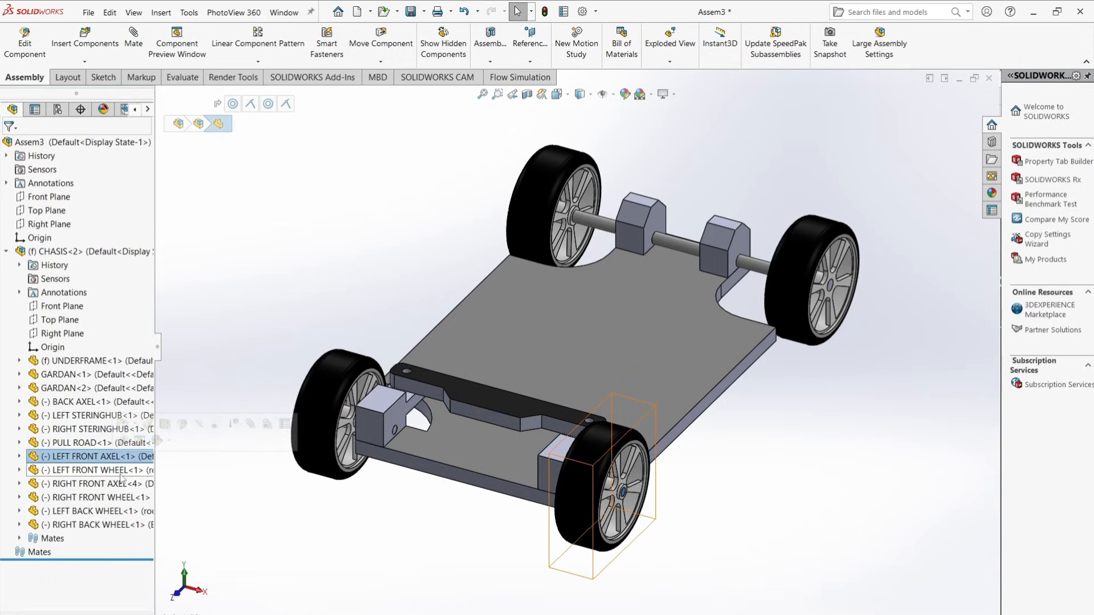
left_click(122, 472)
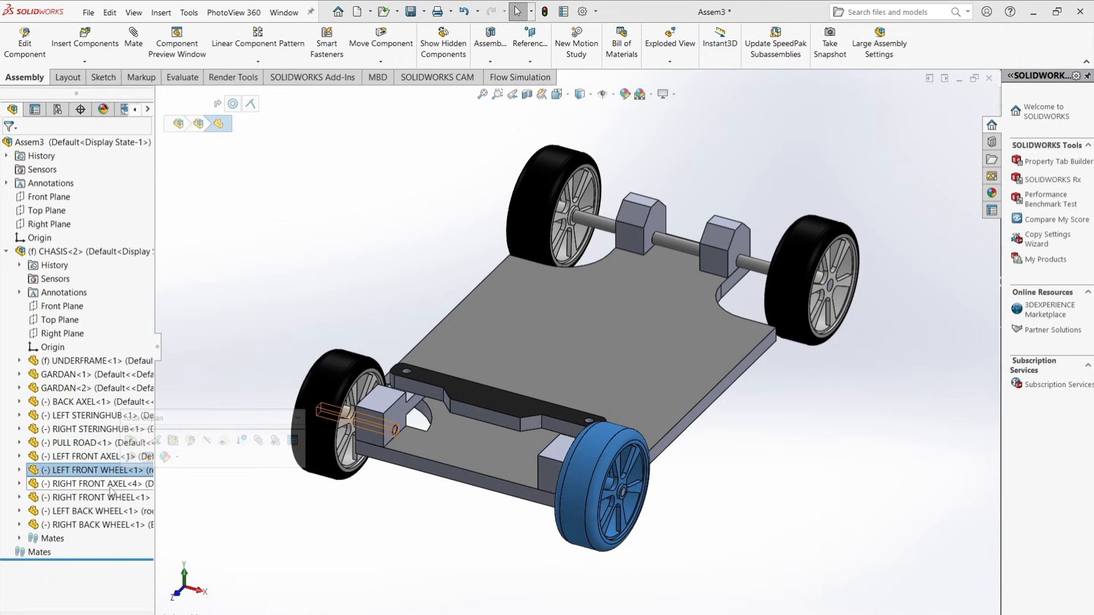
left_click(110, 485)
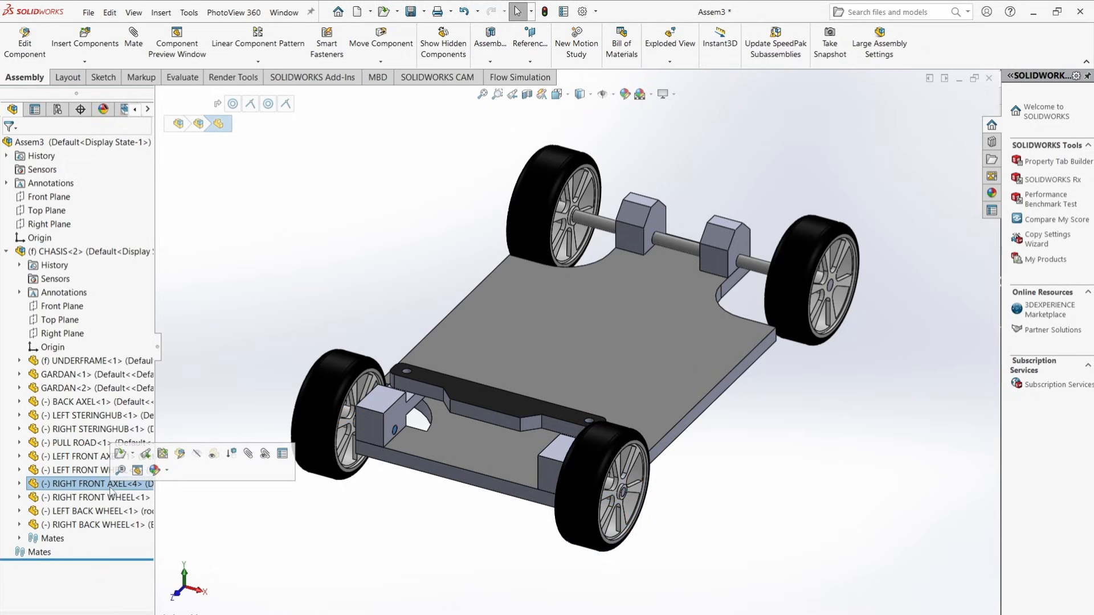
left_click(111, 500)
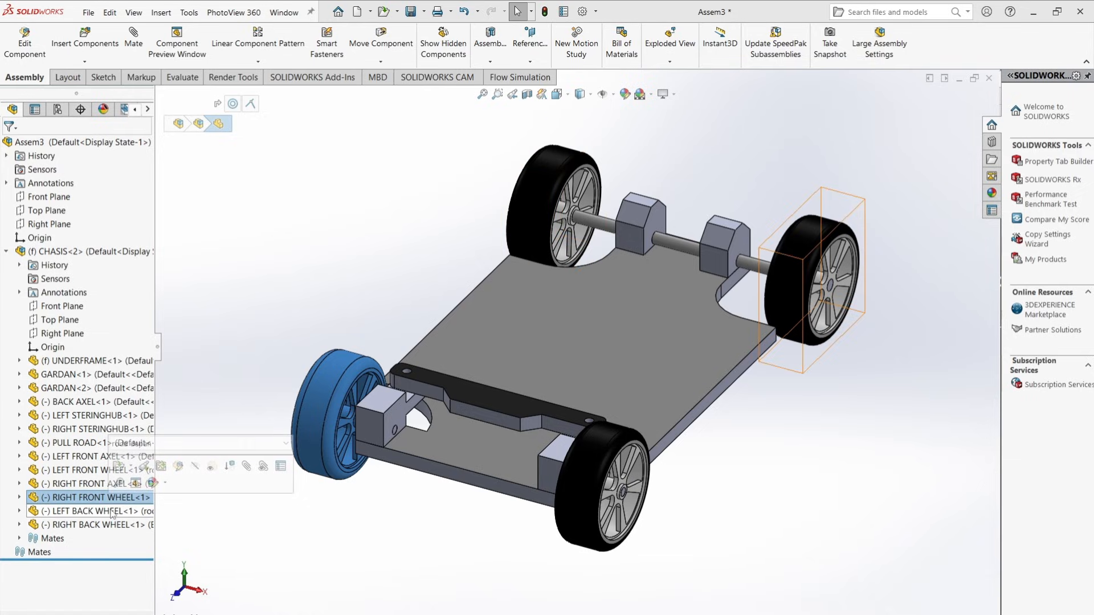
left_click(116, 512)
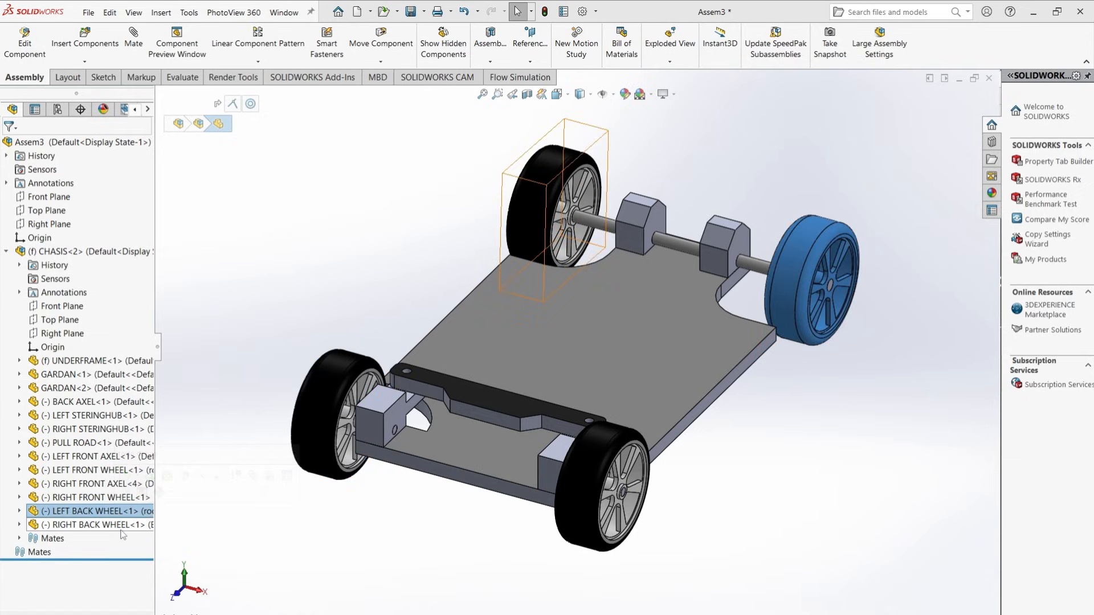
left_click(121, 527)
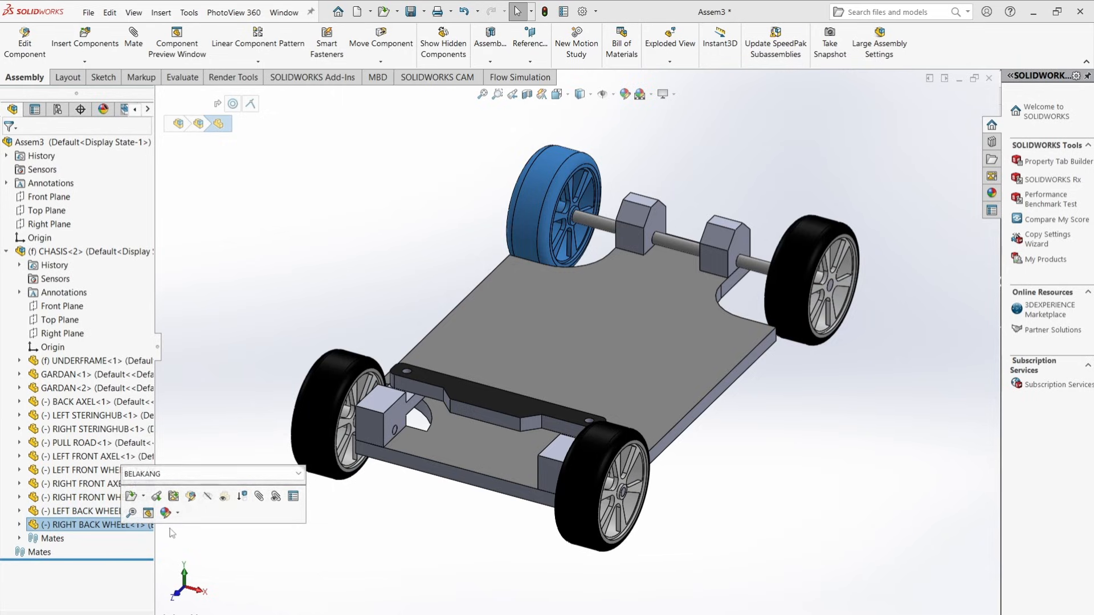
left_click(7, 251)
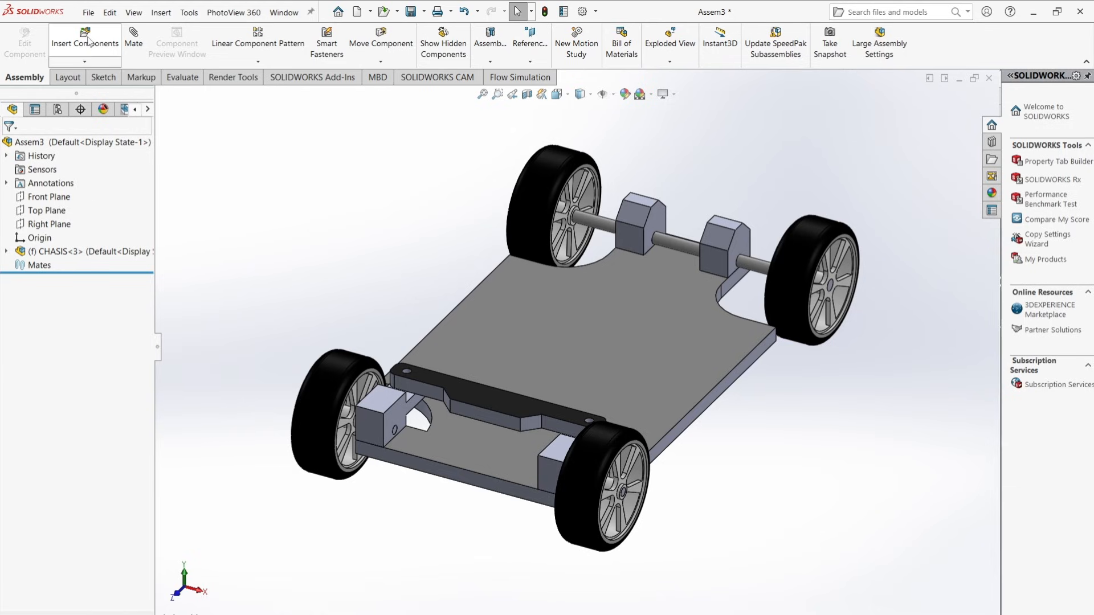
Step: Insert the BODY. assembly and place it over the chassis
left_click(88, 41)
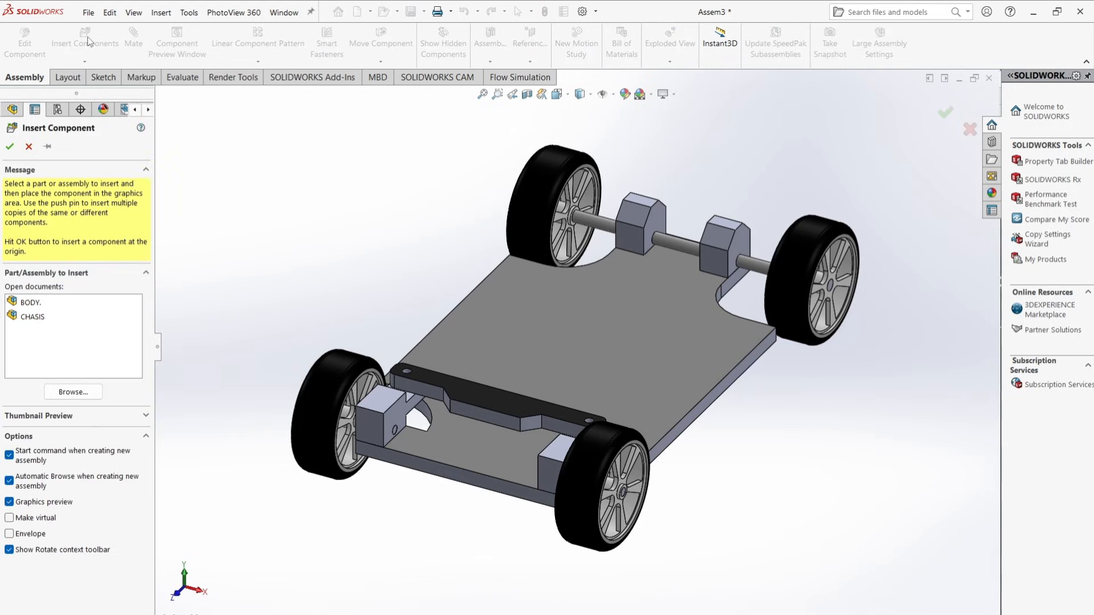
left_click(31, 303)
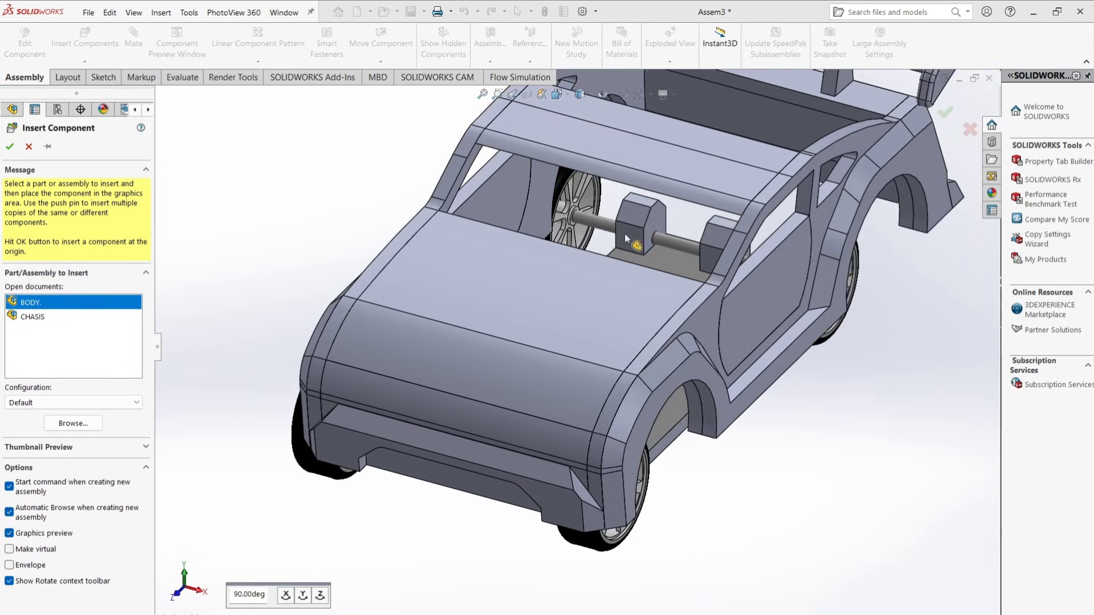
left_click(598, 238)
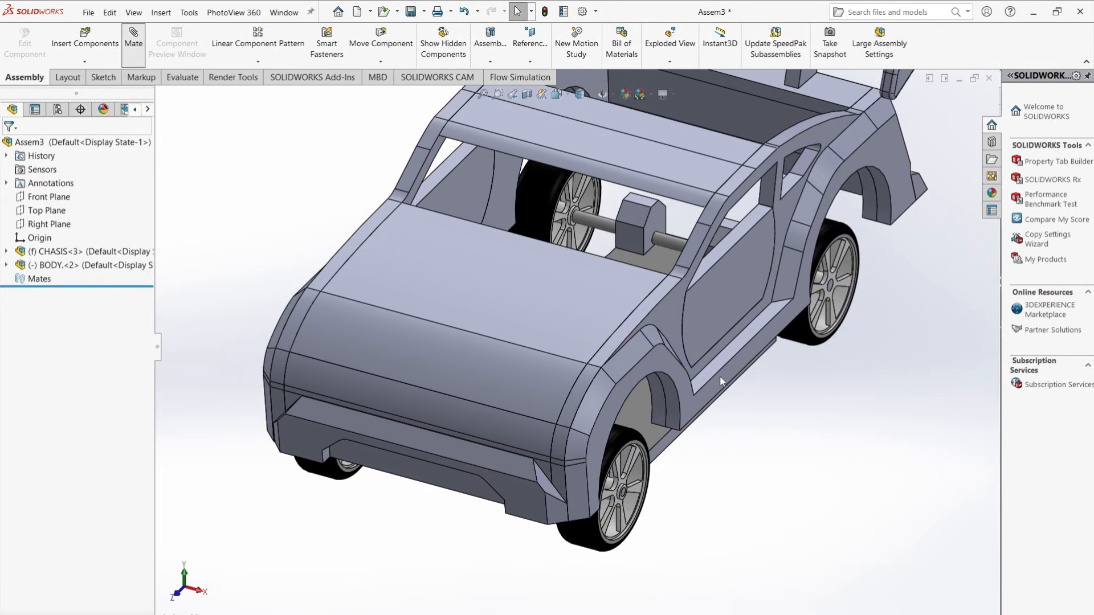
Step: Add a coincident mate between the bottom left side edge of the UNDERFRAME and the inner bottom edge of LEFT BODY
middle_click_drag(744, 450, 776, 456)
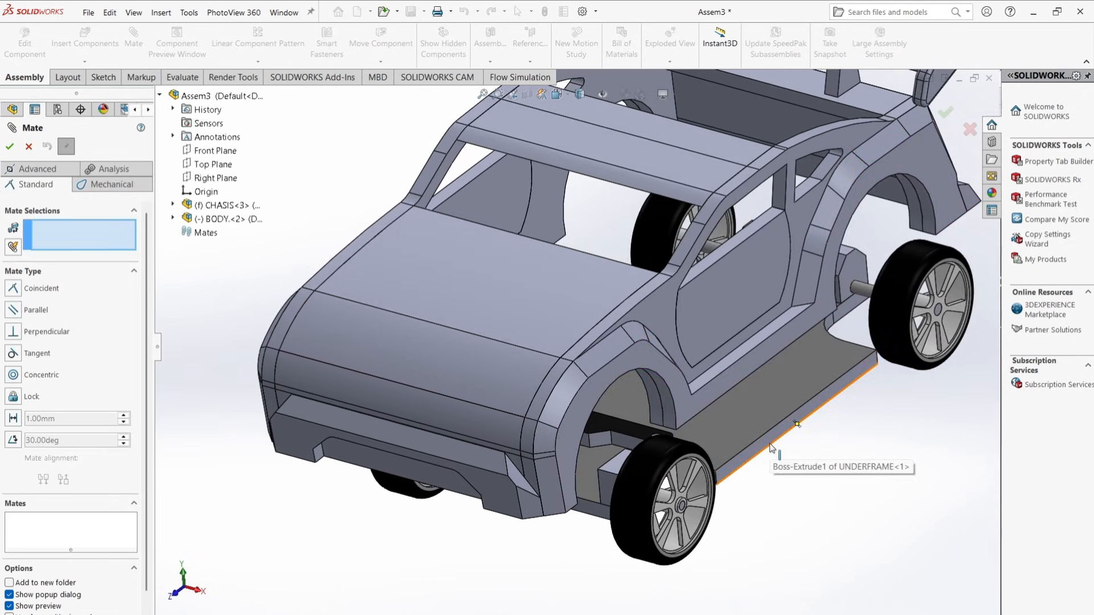
left_click(771, 448)
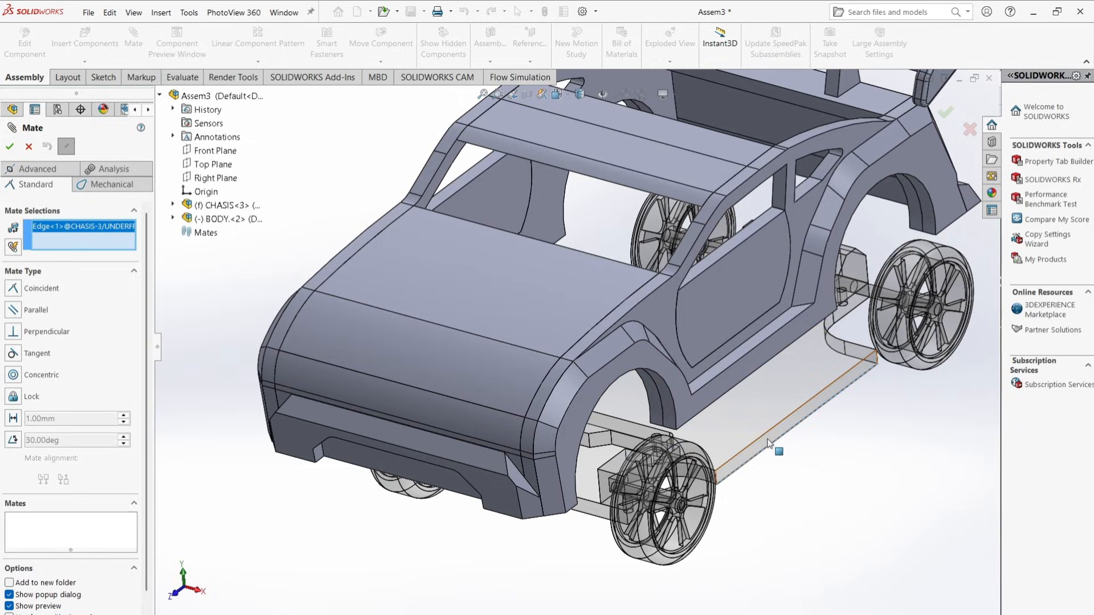
middle_click_drag(845, 447, 981, 321)
scroll(929, 268, "up", 5)
scroll(773, 261, "down", 2)
scroll(761, 257, "down", 1)
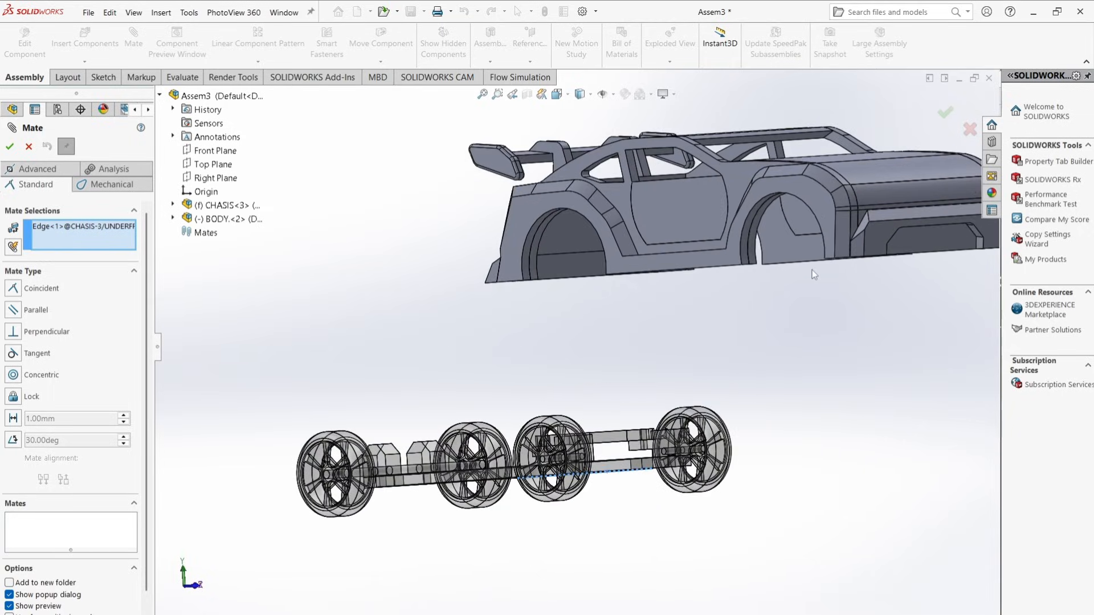
scroll(797, 265, "down", 2)
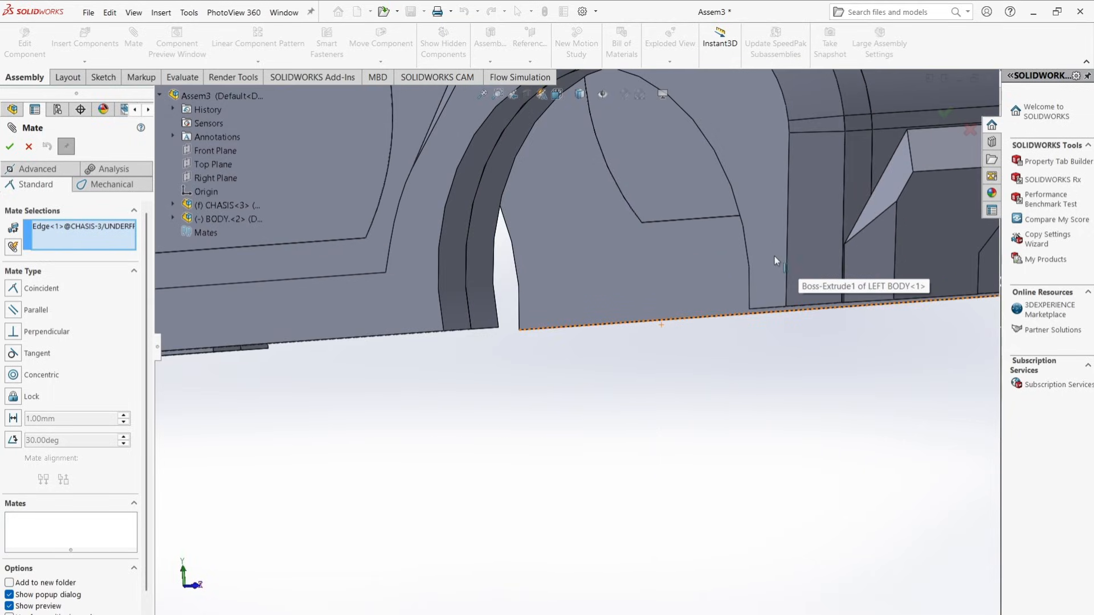
scroll(709, 302, "down", 3)
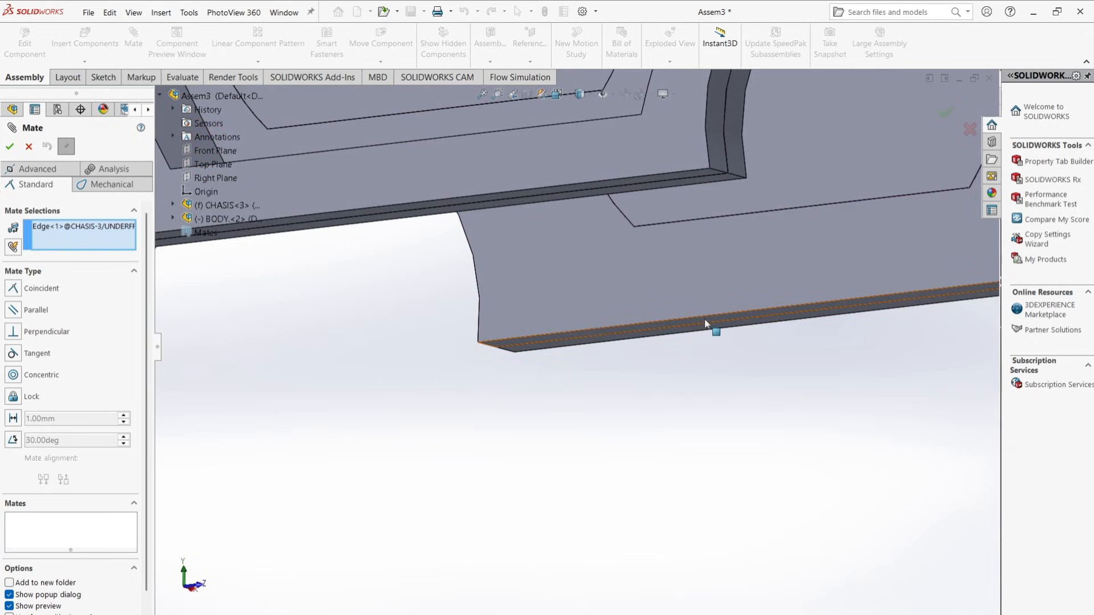
left_click(712, 321)
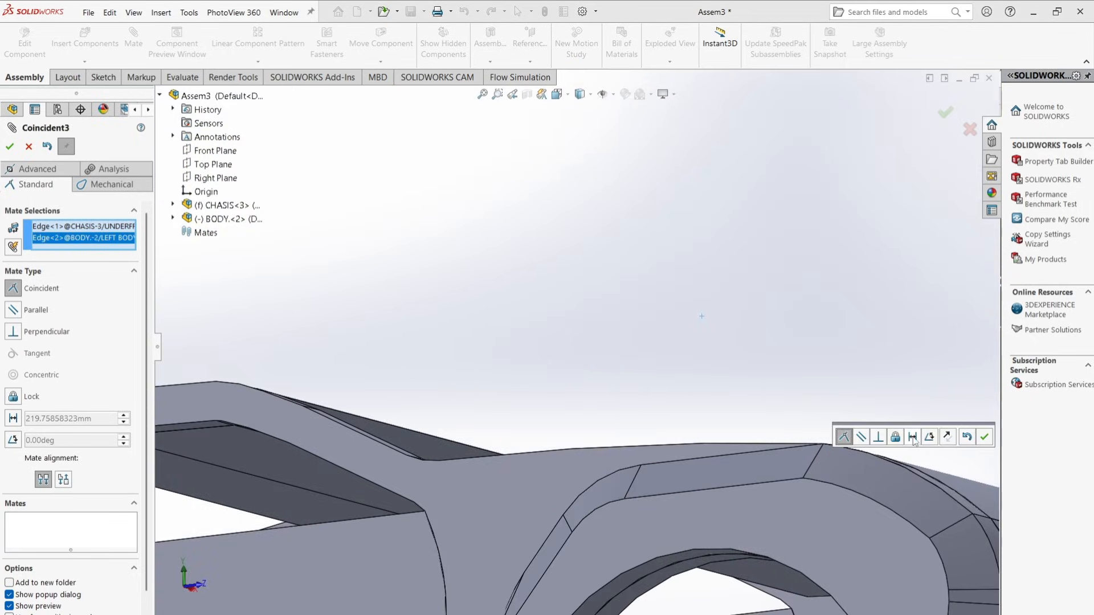
left_click(980, 438)
middle_click_drag(919, 484, 707, 496)
scroll(829, 513, "up", 5)
scroll(704, 461, "down", 6)
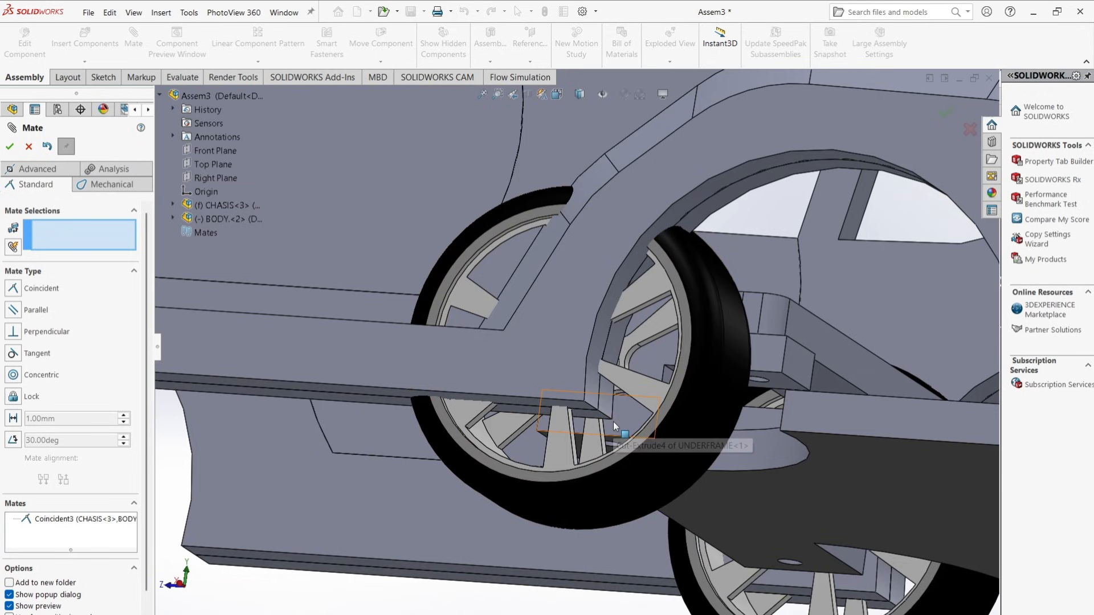
Step: Add a coincident mate between the bottom corner vertex of LEFT BODY behind the front wheel arch and the matching side corner of UNDERFRAME
left_click(612, 421)
scroll(906, 451, "up", 3)
scroll(906, 451, "up", 3)
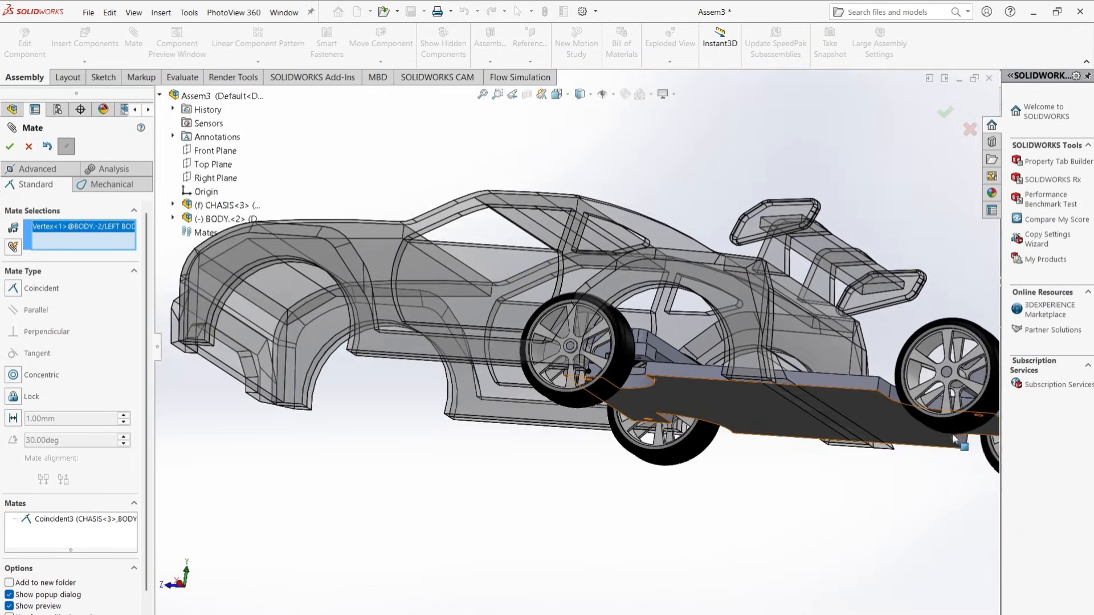
scroll(895, 402, "down", 6)
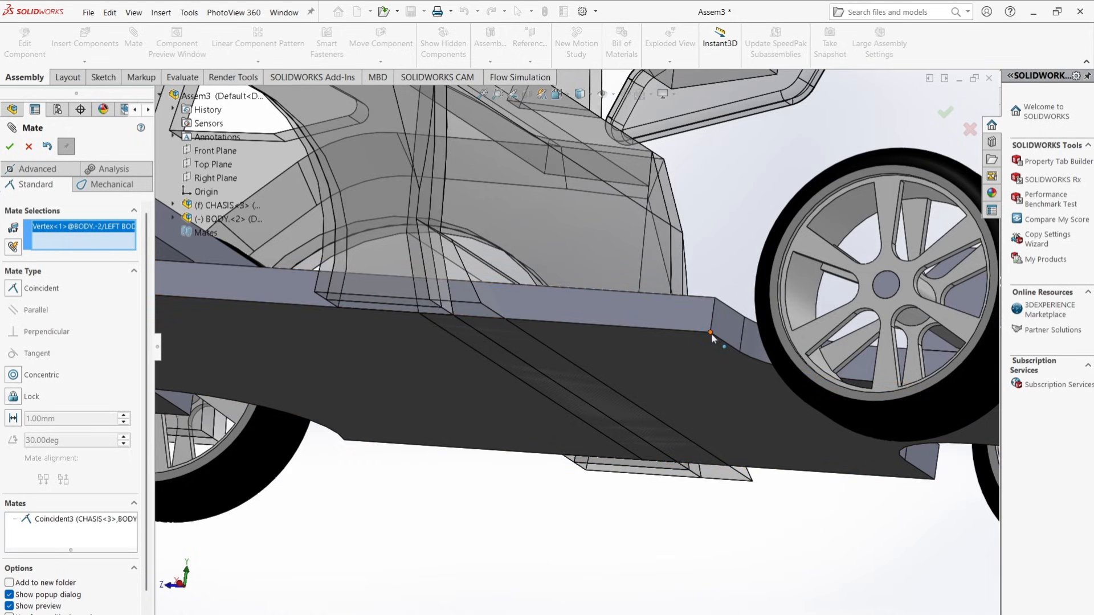
left_click(711, 333)
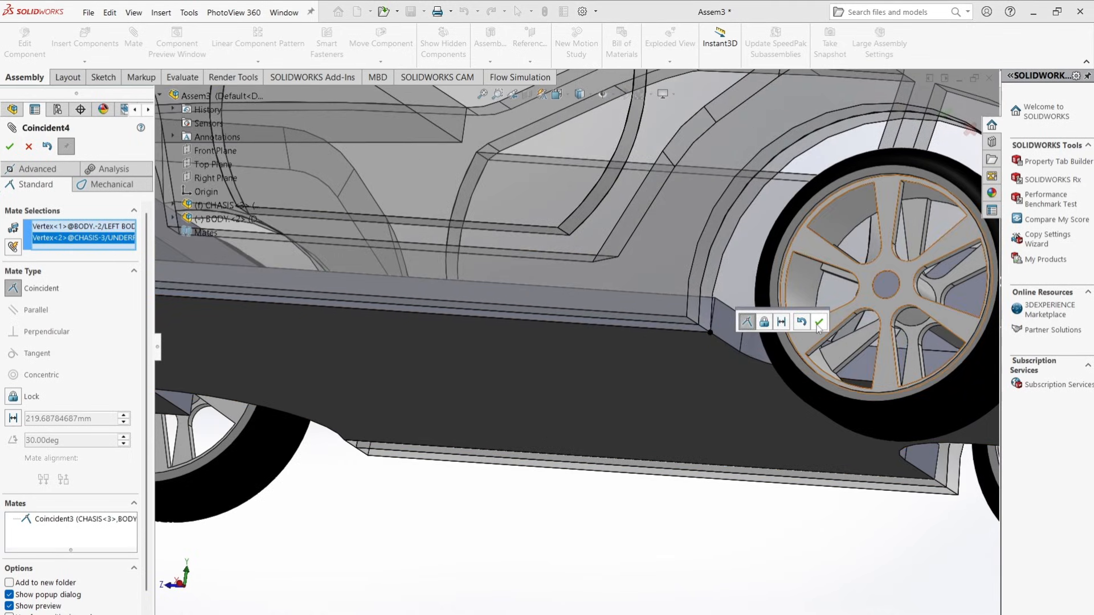
left_click(819, 322)
Step: Add a coincident mate between the UNDERFRAME corner behind the right front wheel and the bottom corner vertex of RIGHT BODY, and finish mating
scroll(776, 354, "up", 4)
middle_click_drag(767, 349, 890, 340)
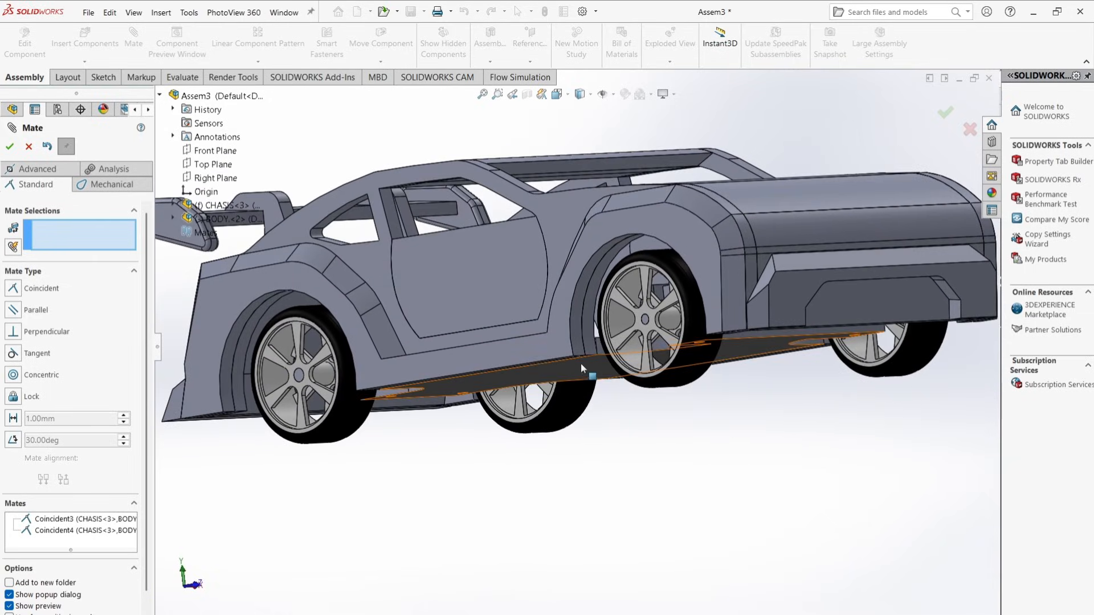
left_click_drag(563, 353, 564, 319)
scroll(576, 342, "down", 5)
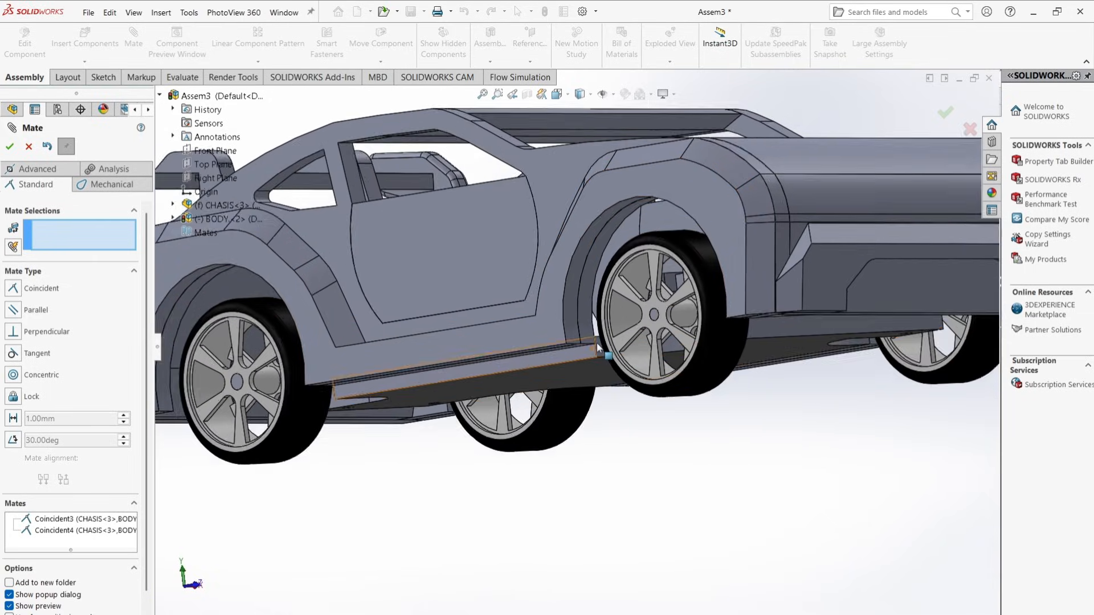
left_click(590, 374)
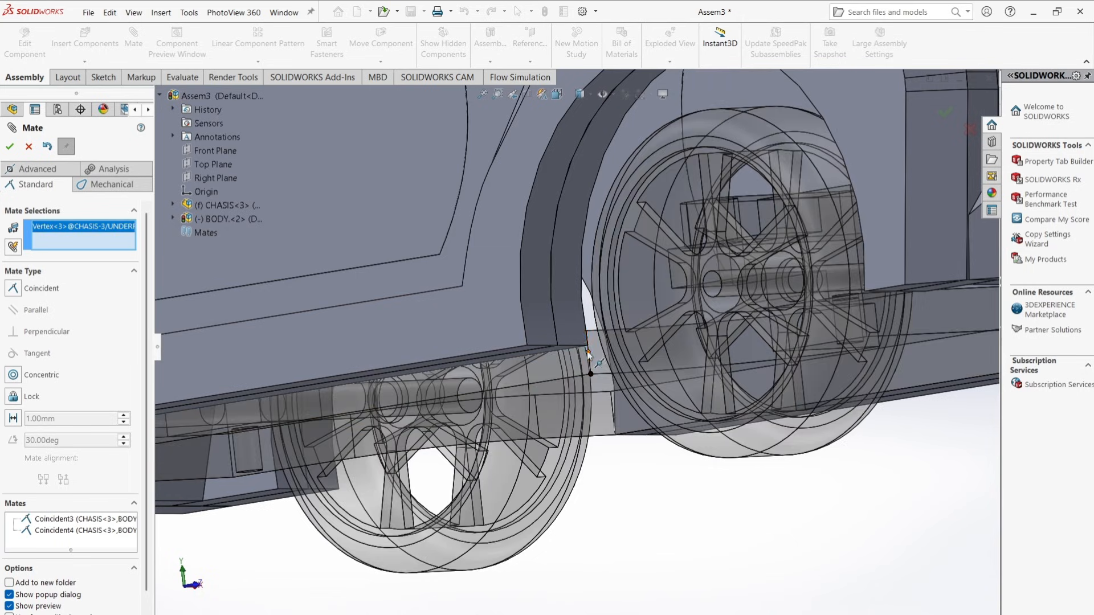
left_click(588, 348)
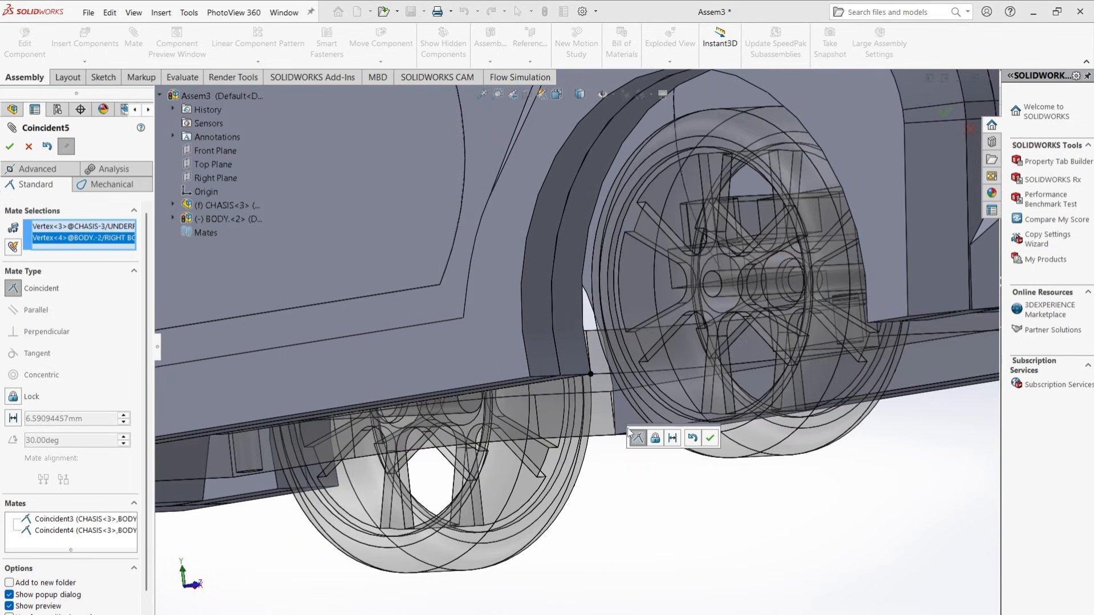
left_click(709, 437)
key("ctrl+7")
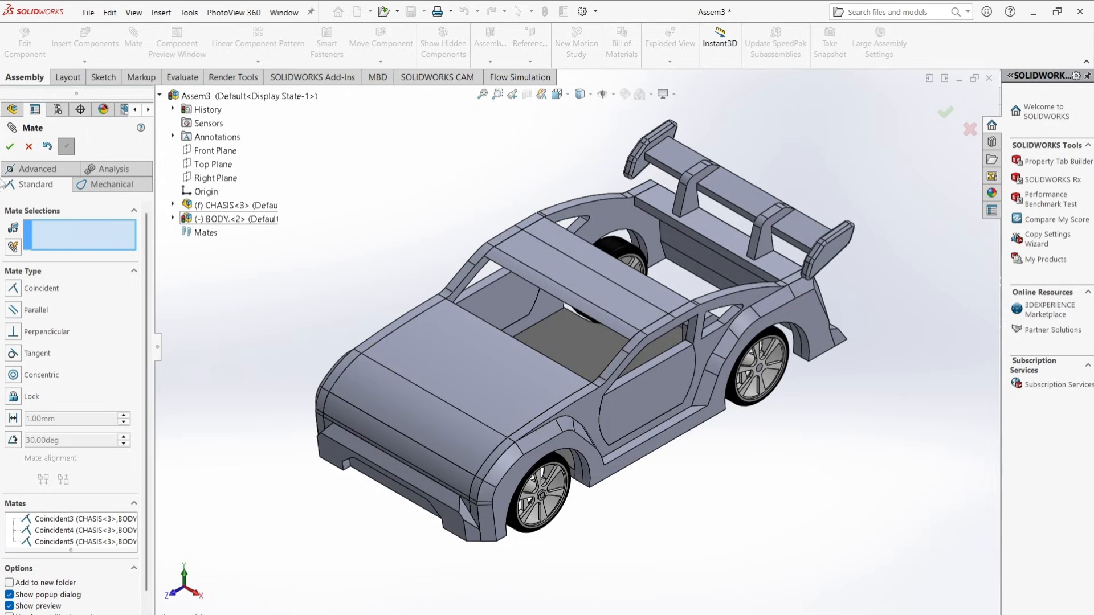
left_click(9, 148)
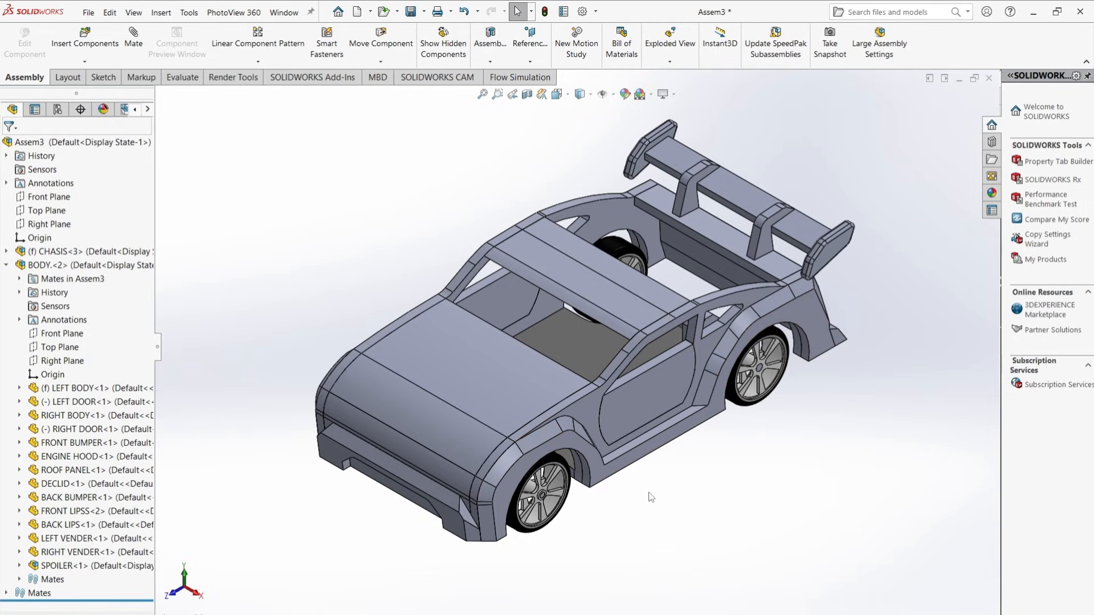
scroll(649, 490, "down", 2)
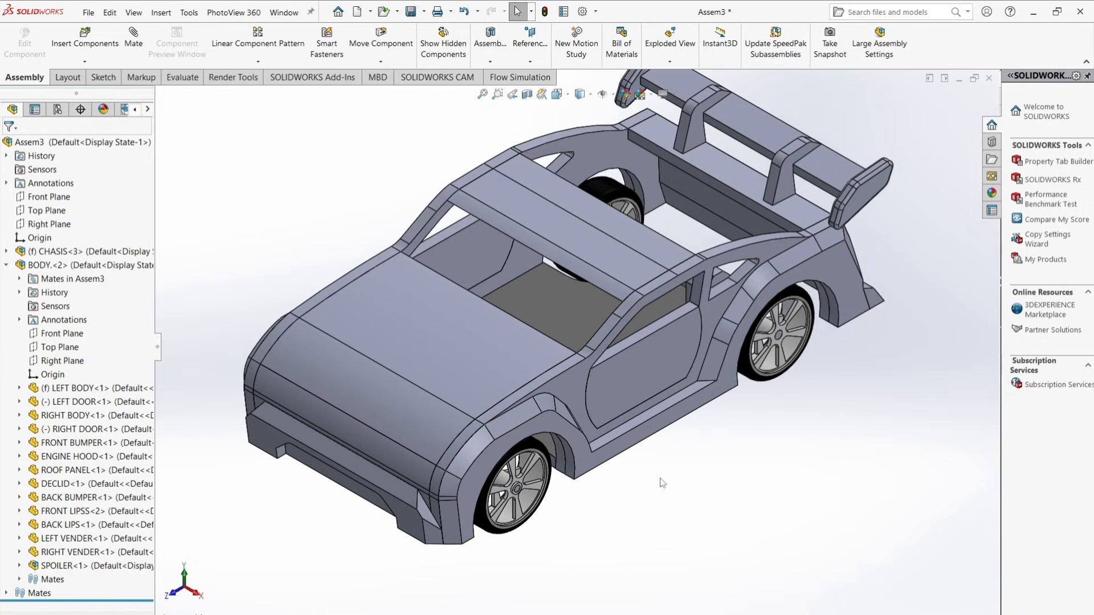
scroll(669, 464, "up", 2)
scroll(693, 194, "down", 1)
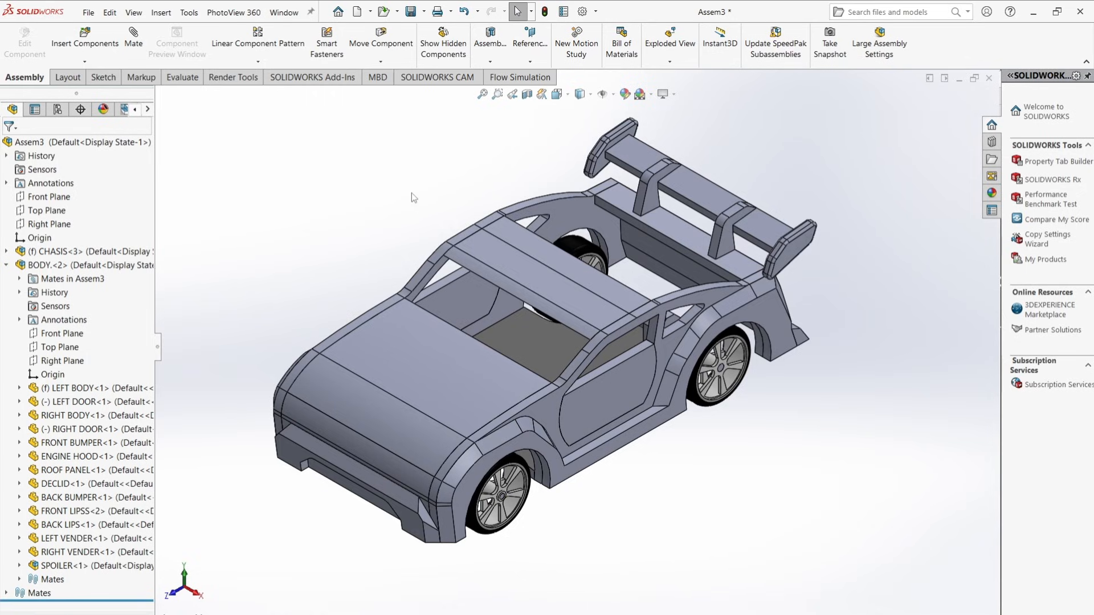
scroll(412, 193, "down", 1)
scroll(623, 387, "up", 1)
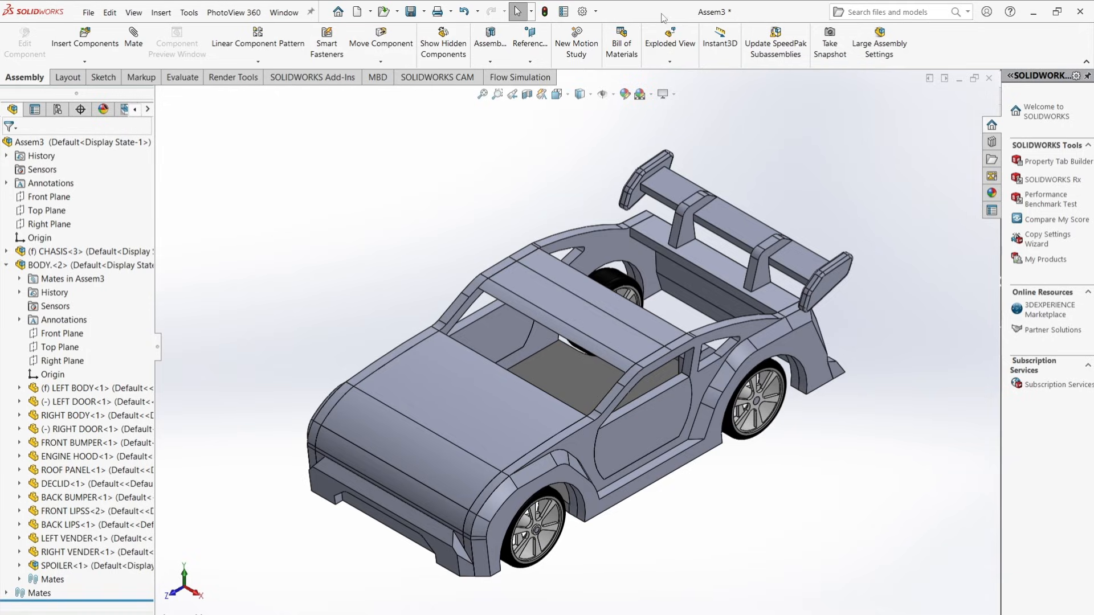
Step: Check in the add-ins list that the PhotoView 360 add-in is active
left_click(596, 11)
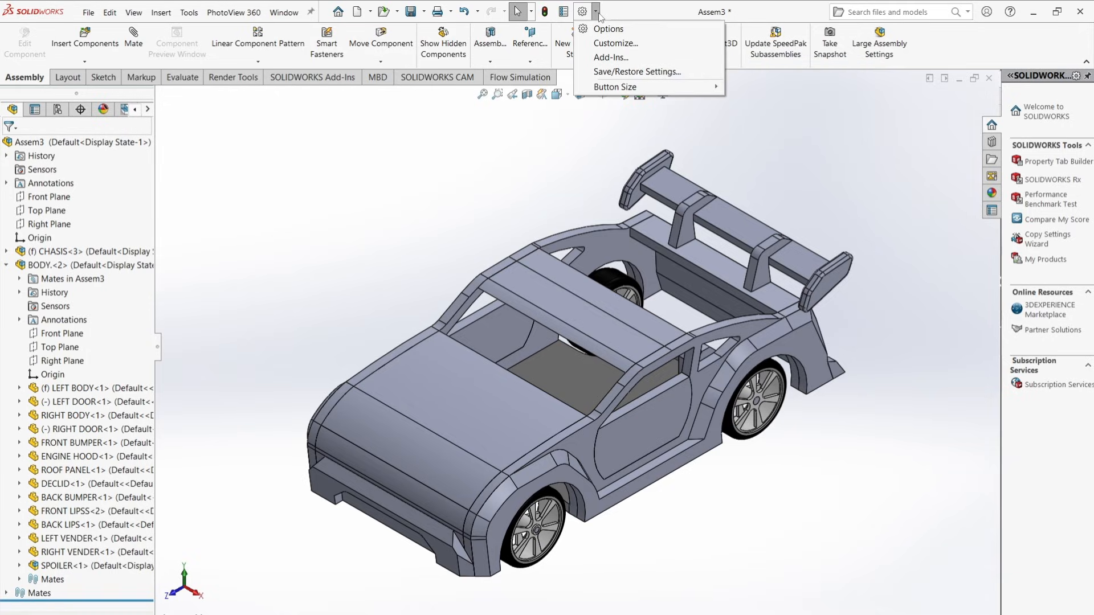
left_click(610, 57)
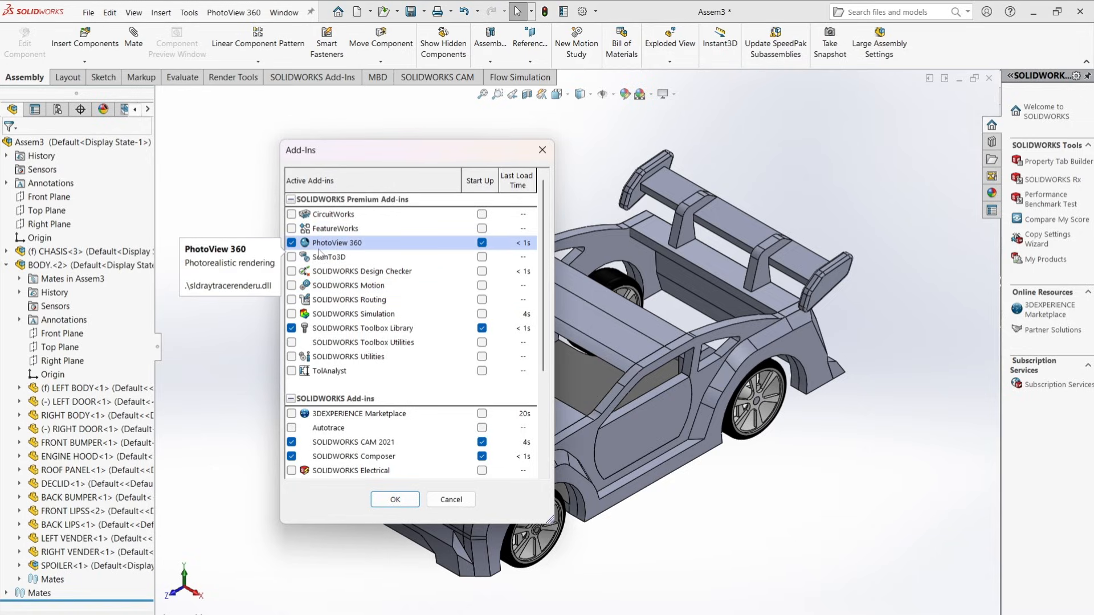
left_click(395, 500)
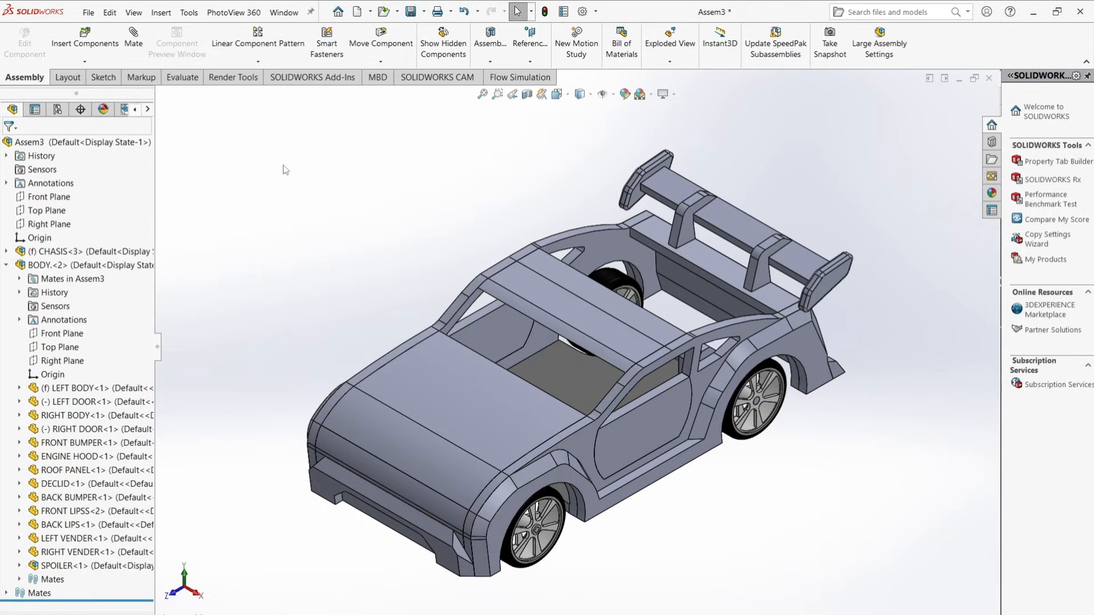
Step: Configure the PhotoView 360 options with preview render quality Better and final render quality Best
left_click(242, 82)
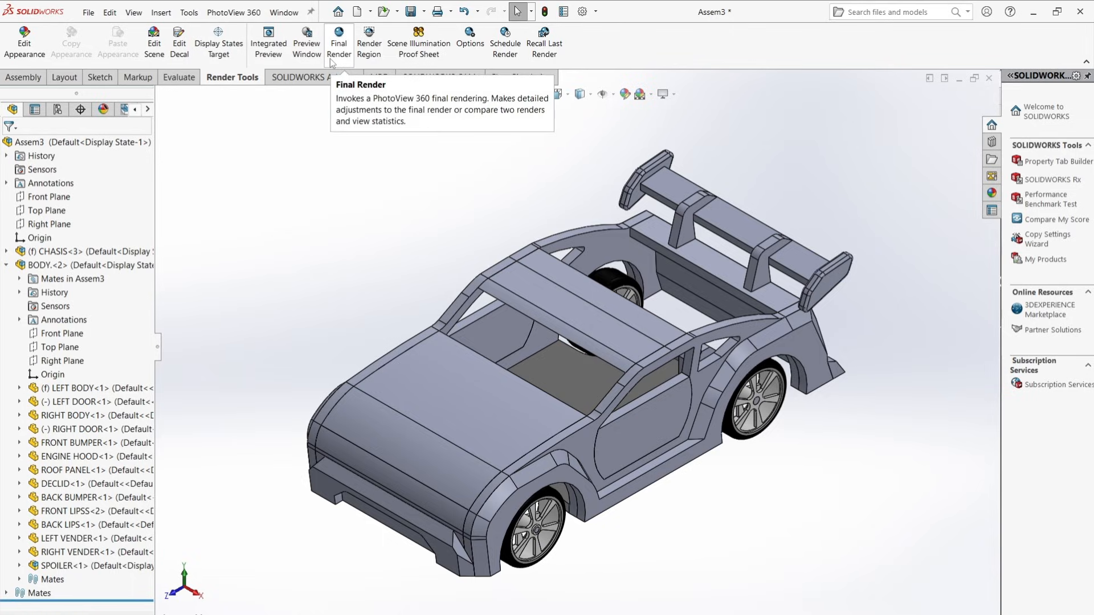
left_click(478, 56)
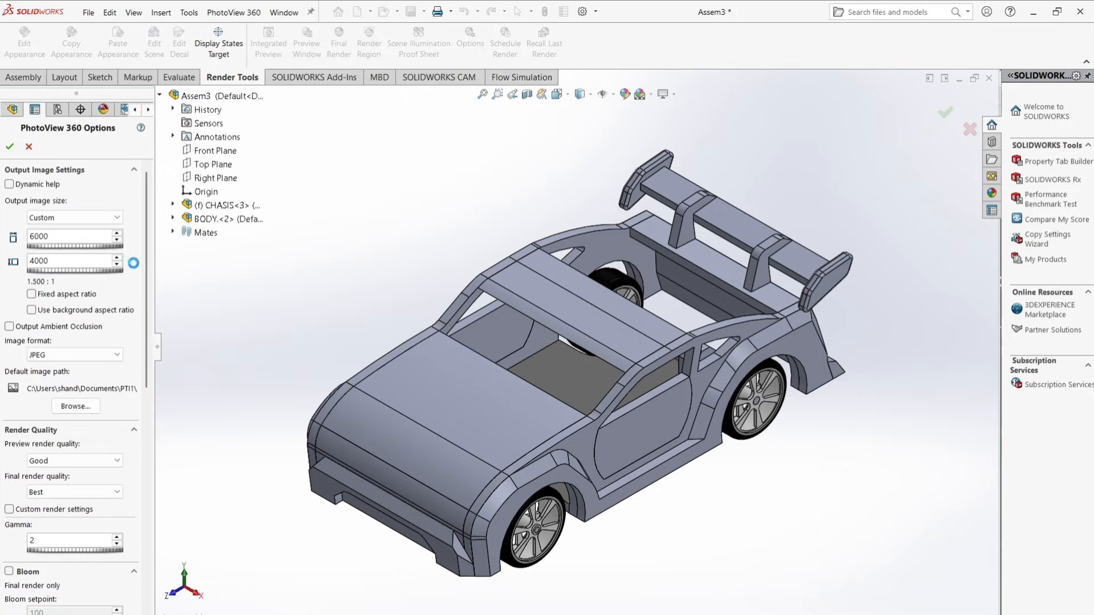
scroll(119, 288, "down", 8)
scroll(121, 308, "up", 10)
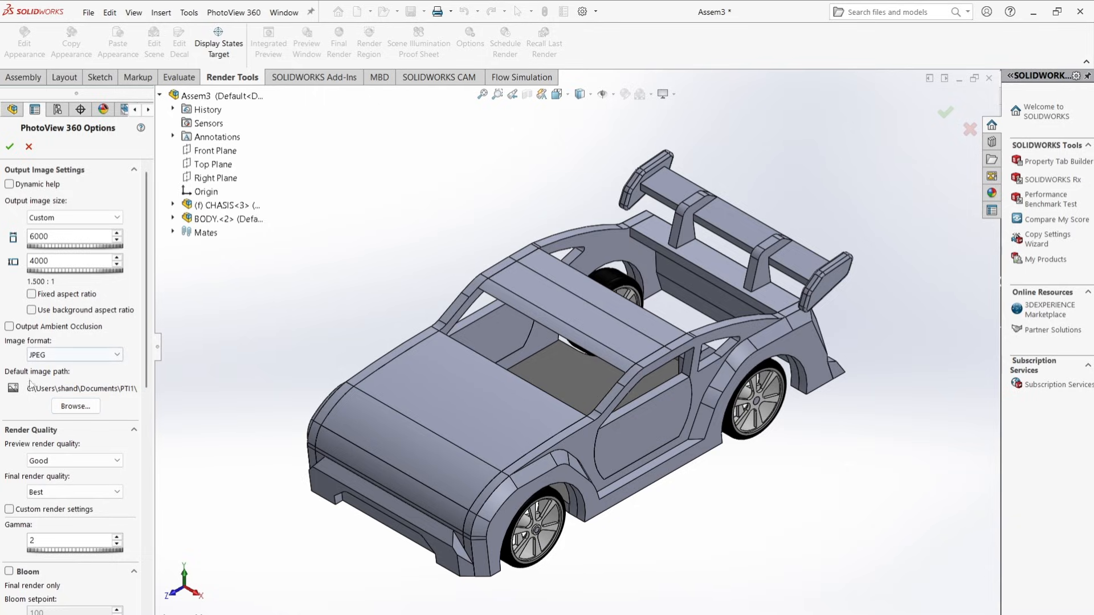
scroll(75, 406, "down", 4)
scroll(60, 280, "up", 2)
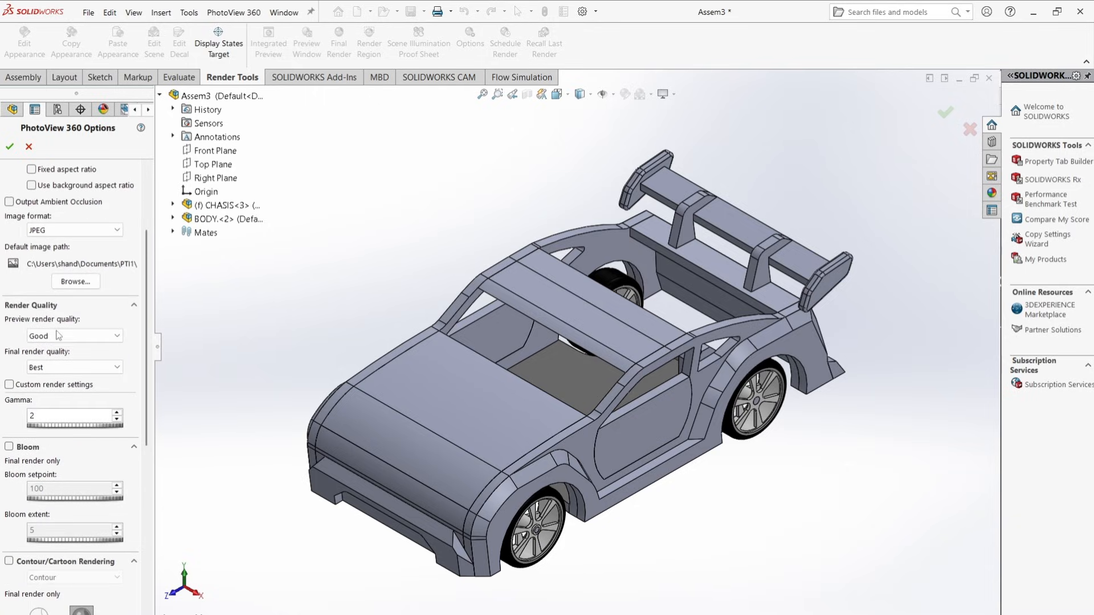
scroll(60, 335, "down", 1)
scroll(97, 327, "down", 3)
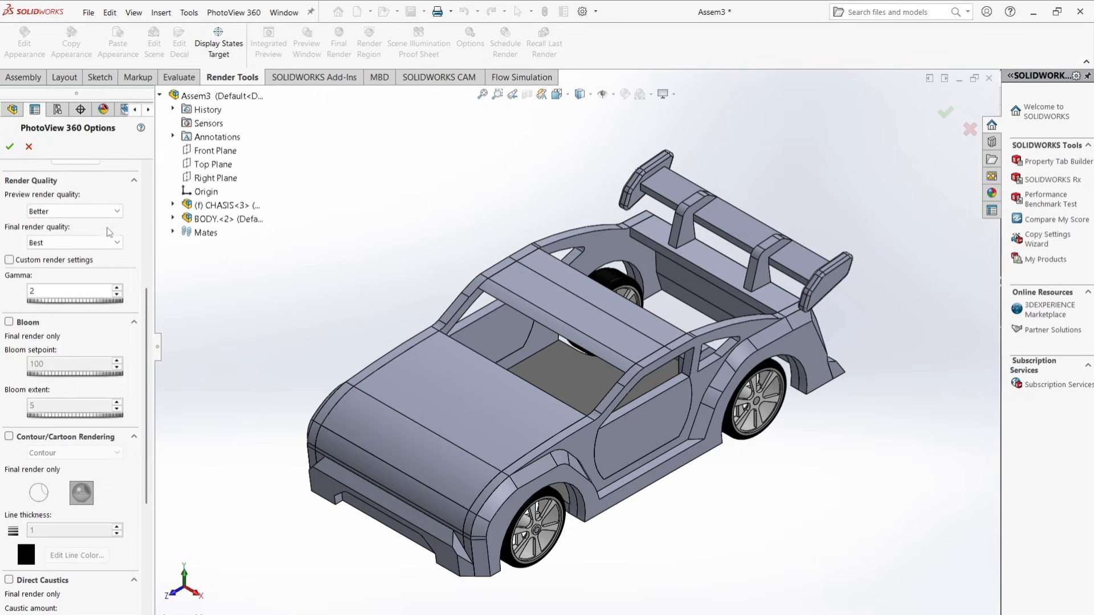
left_click(117, 214)
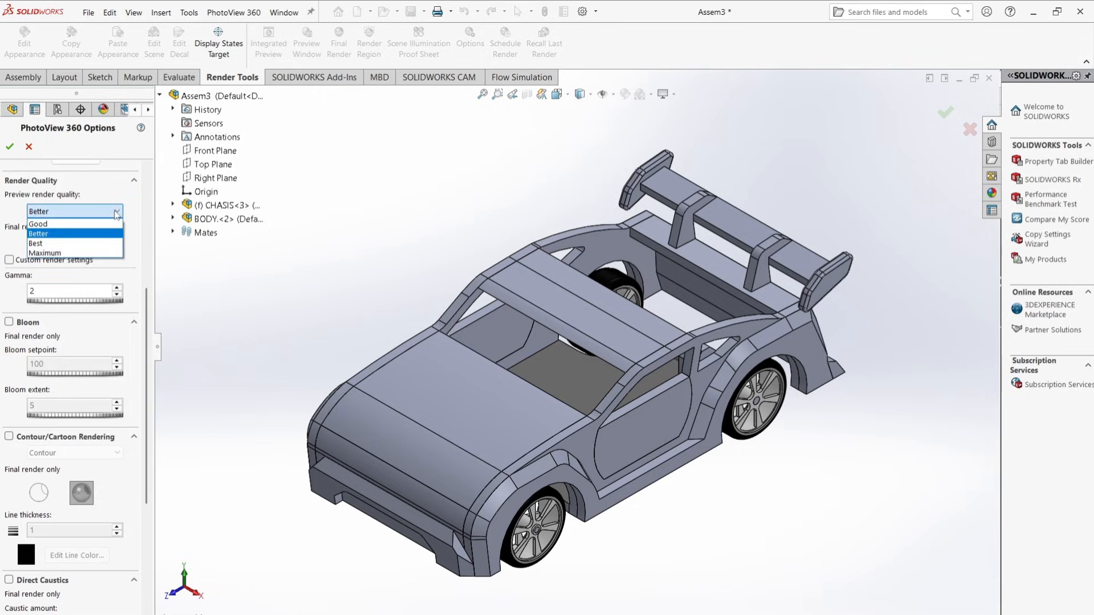
left_click(92, 235)
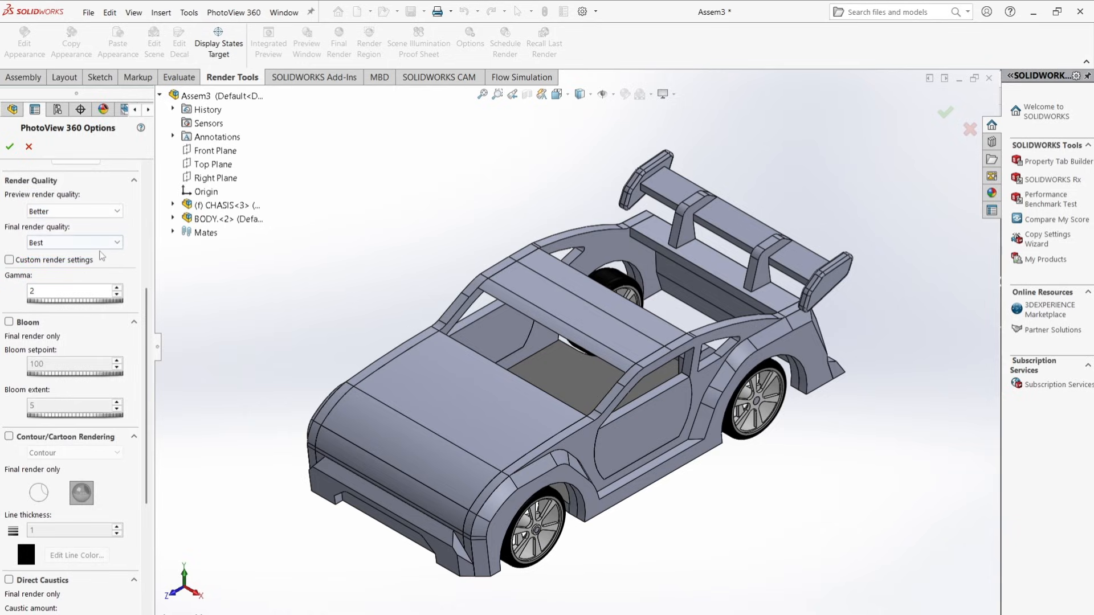
left_click(71, 248)
left_click(79, 276)
left_click(10, 146)
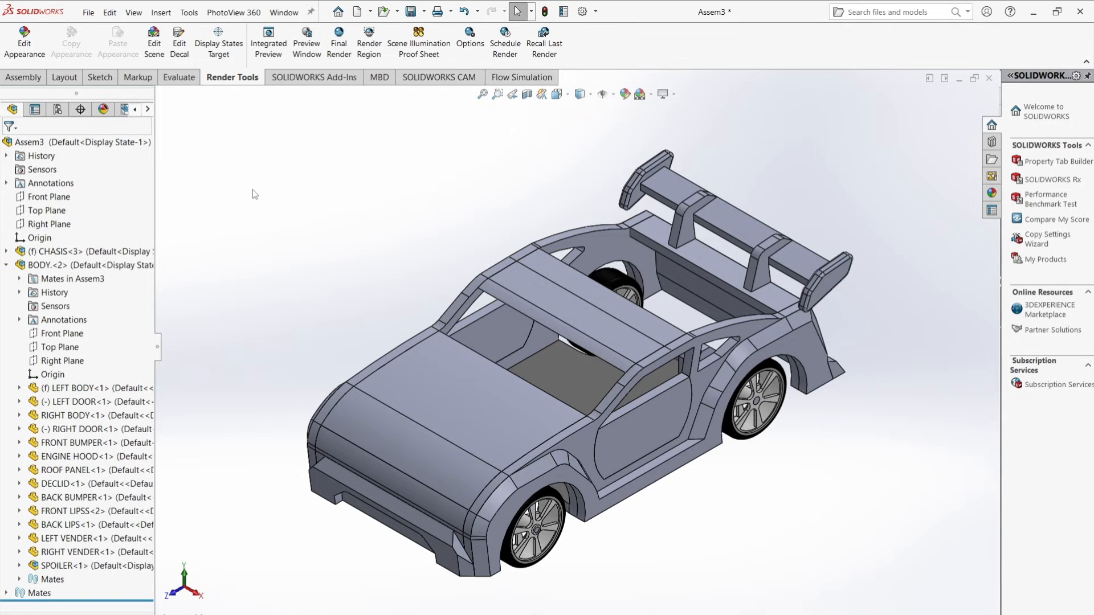
Step: Start a render preview and add a camera, keeping the whole car inside its frame
left_click(308, 48)
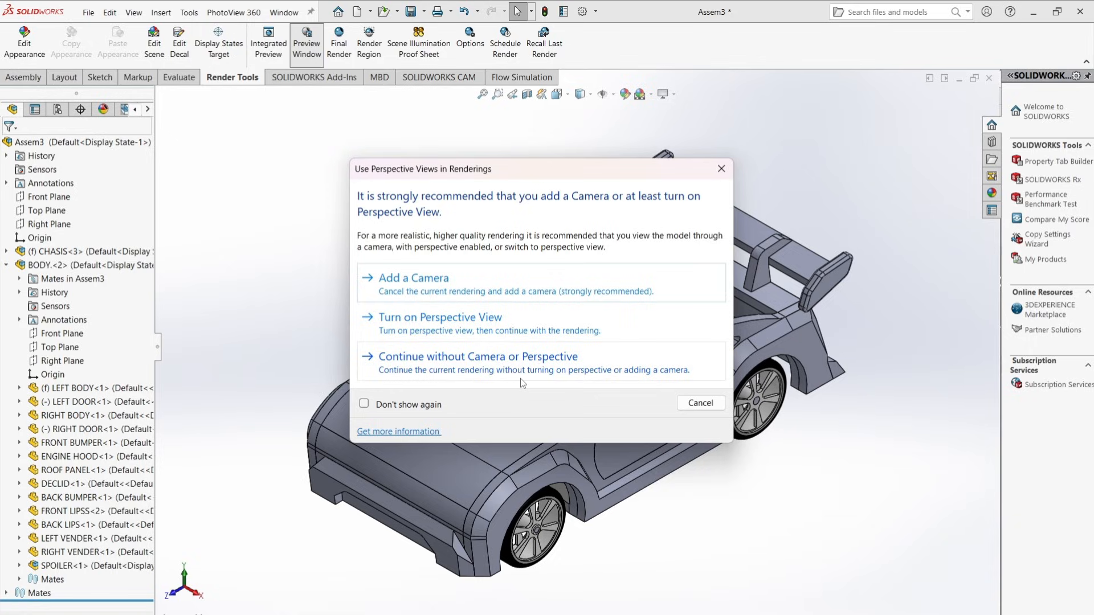
left_click(513, 283)
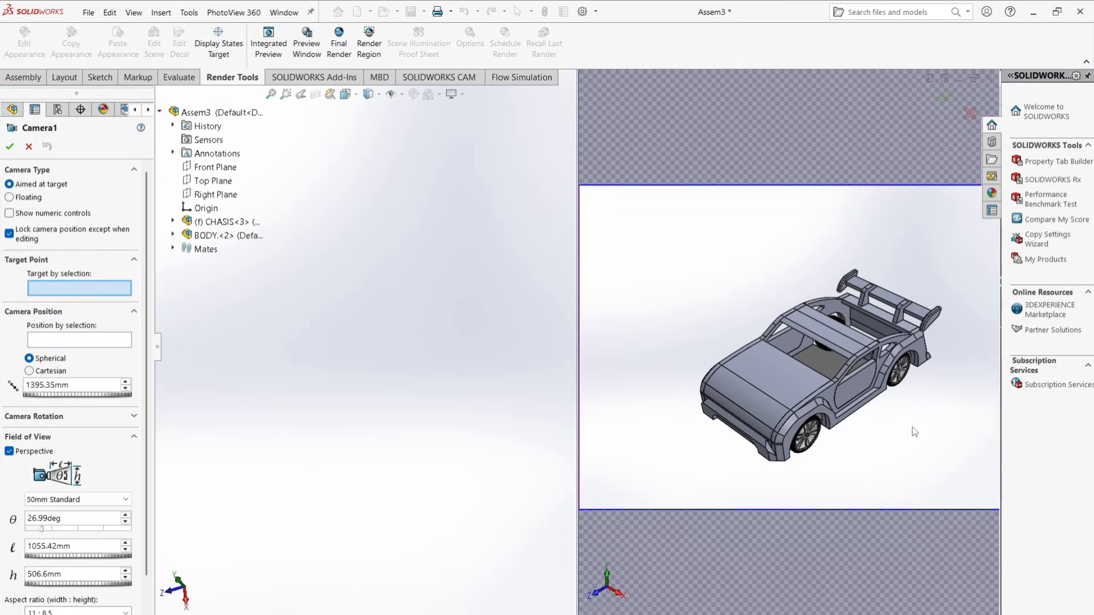
scroll(916, 420, "down", 1)
scroll(817, 422, "up", 1)
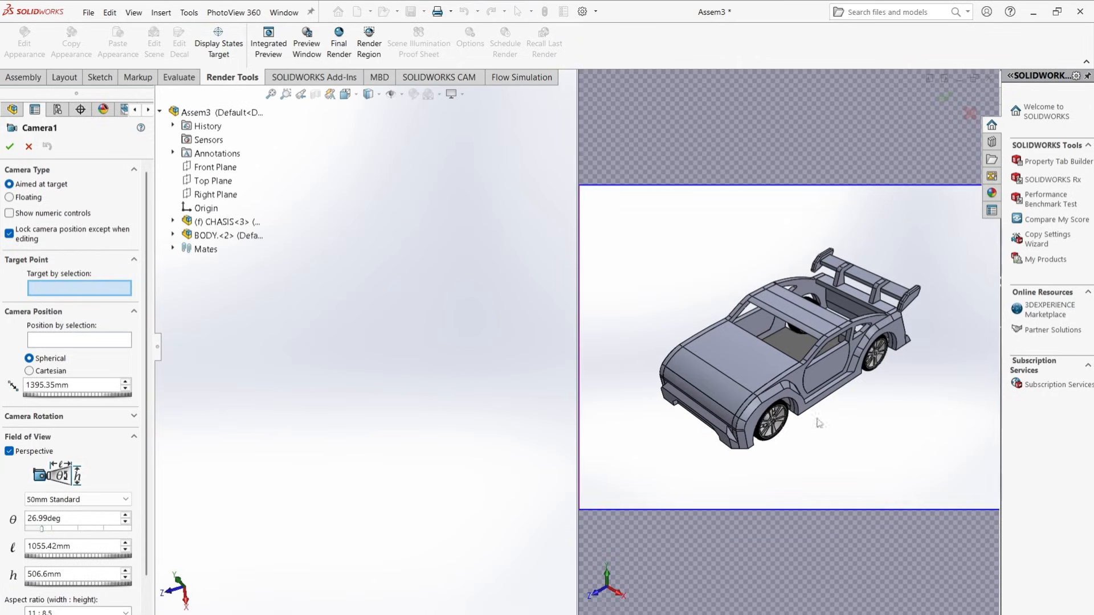
scroll(621, 309, "down", 1)
scroll(632, 319, "up", 1)
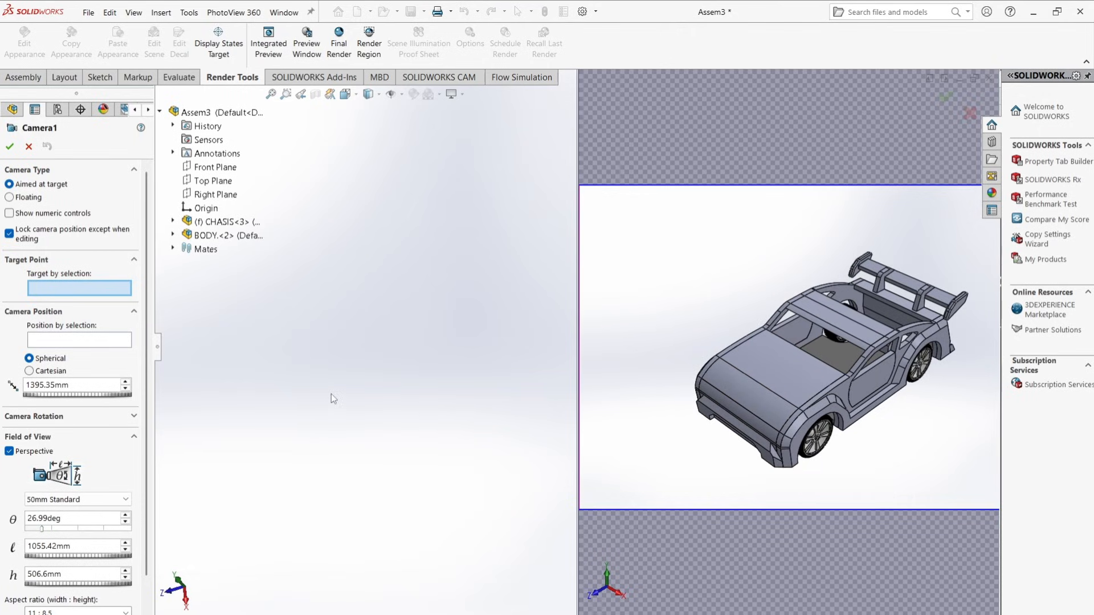
left_click(936, 97)
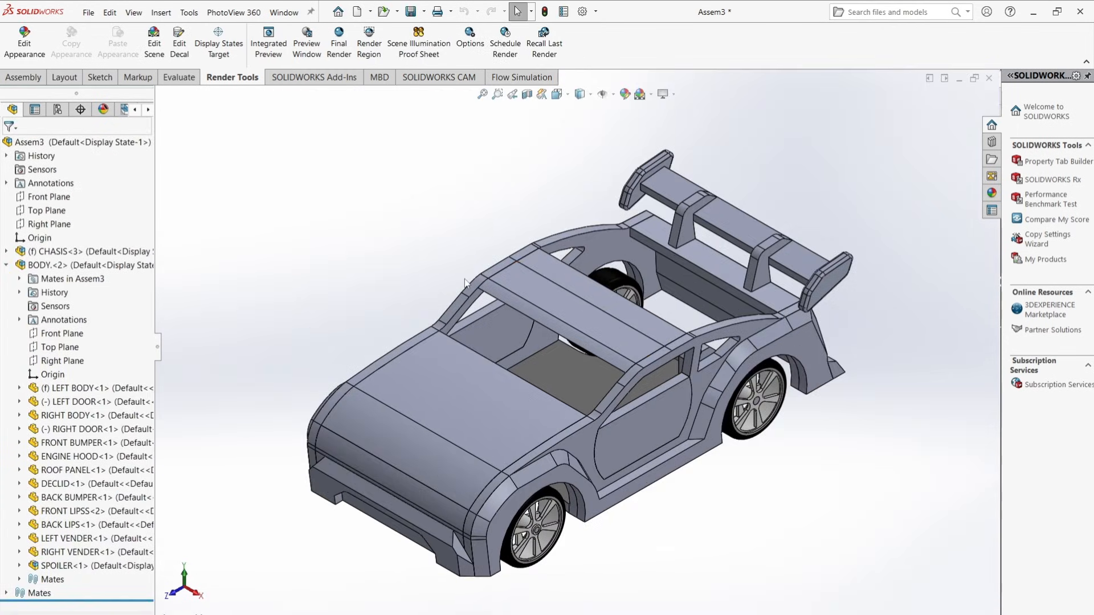
Step: Run a final render of the car and save the image as JPEG named "PTI12026.." in the RENDER folder
left_click(345, 57)
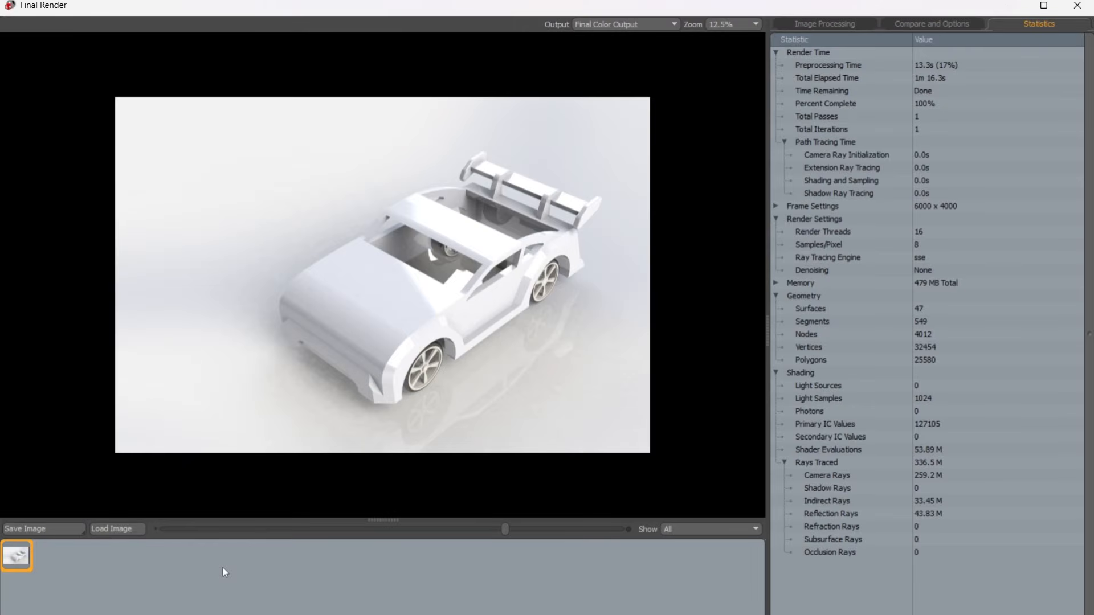
left_click(73, 530)
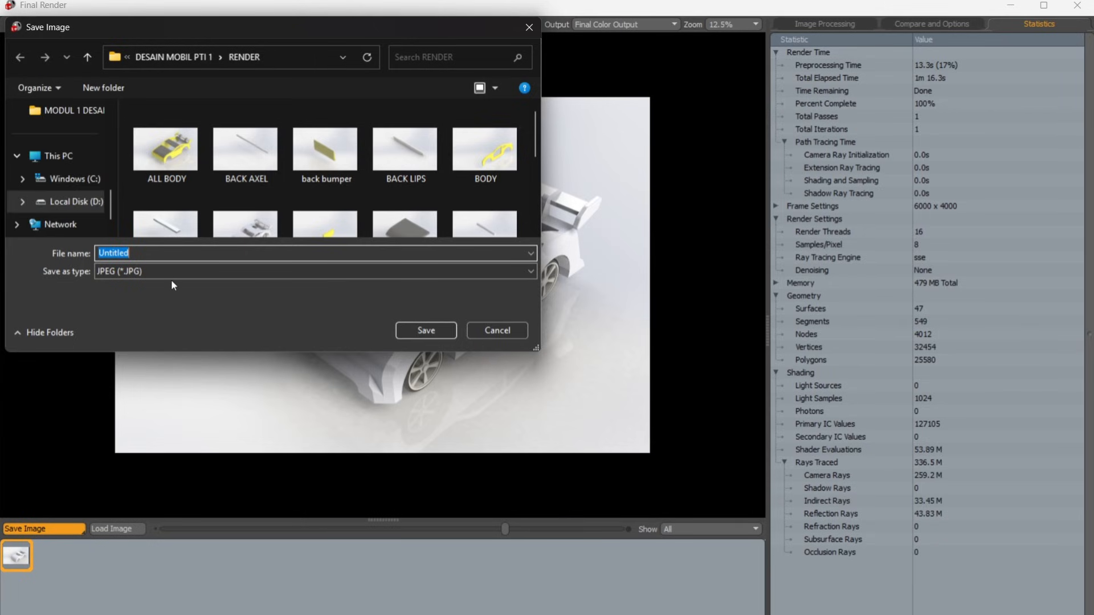
type("PTI")
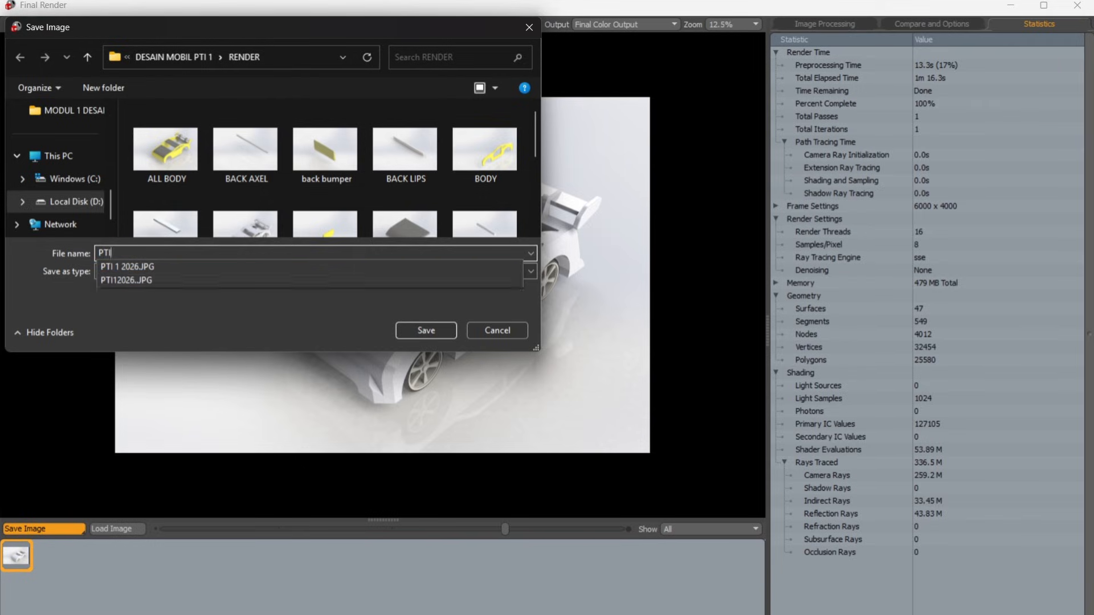
type("12026")
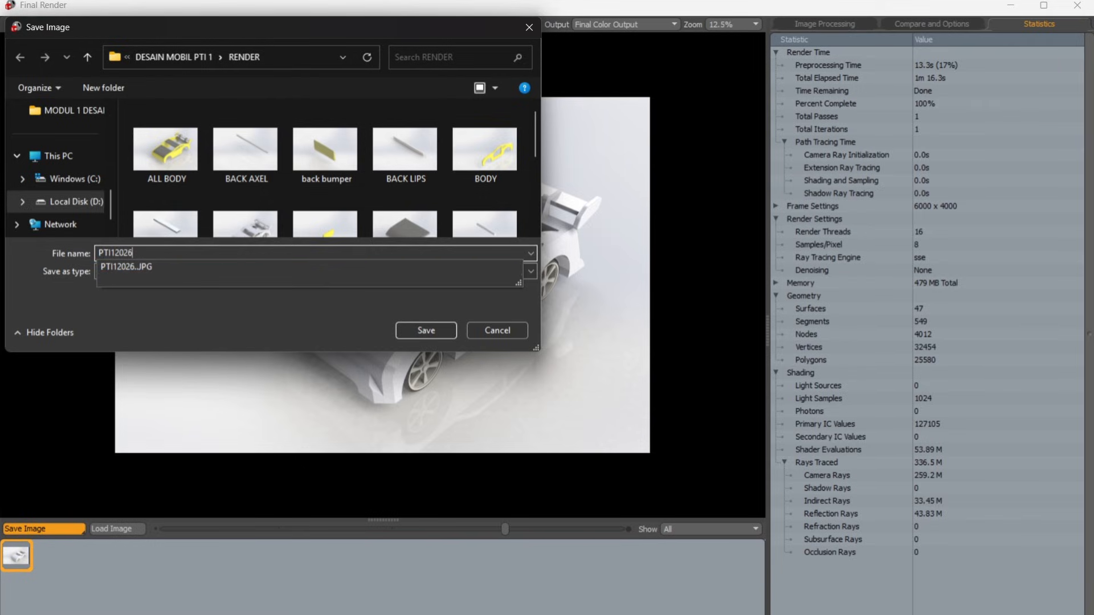
type("..")
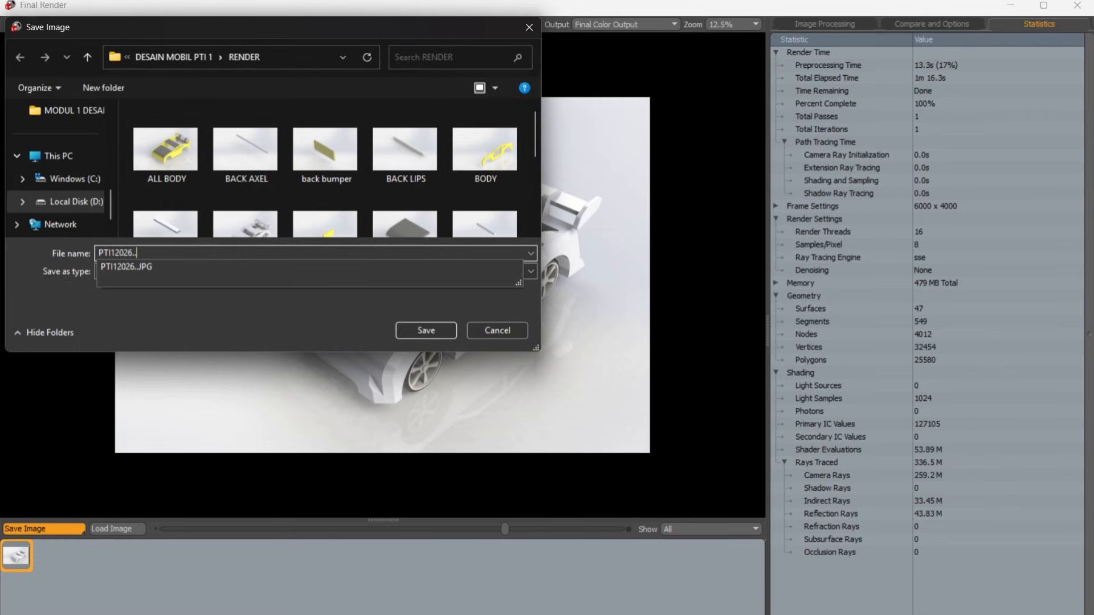
left_click(438, 331)
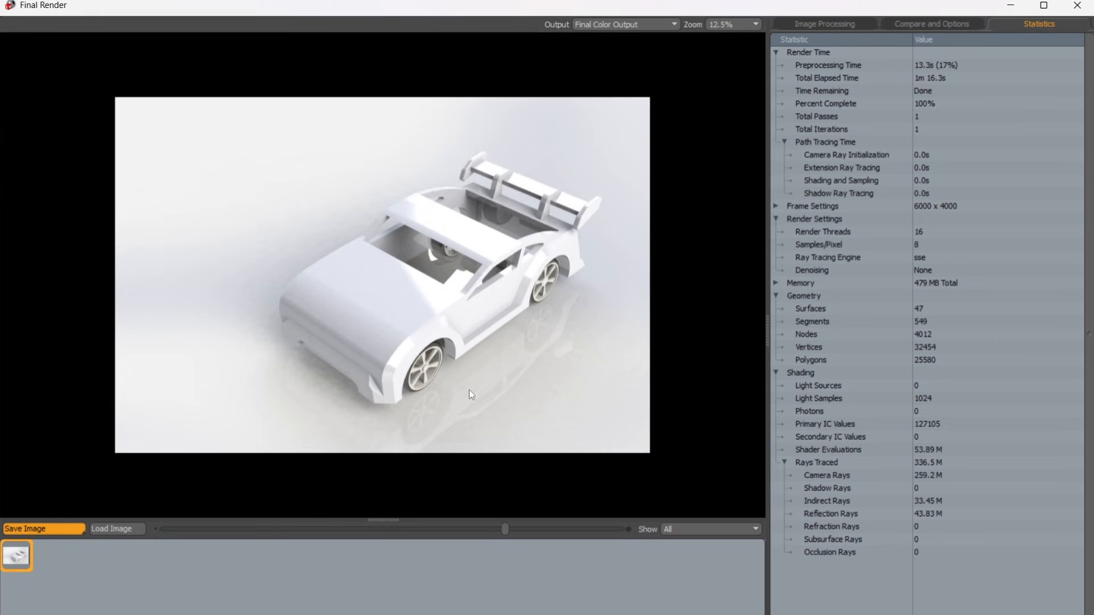